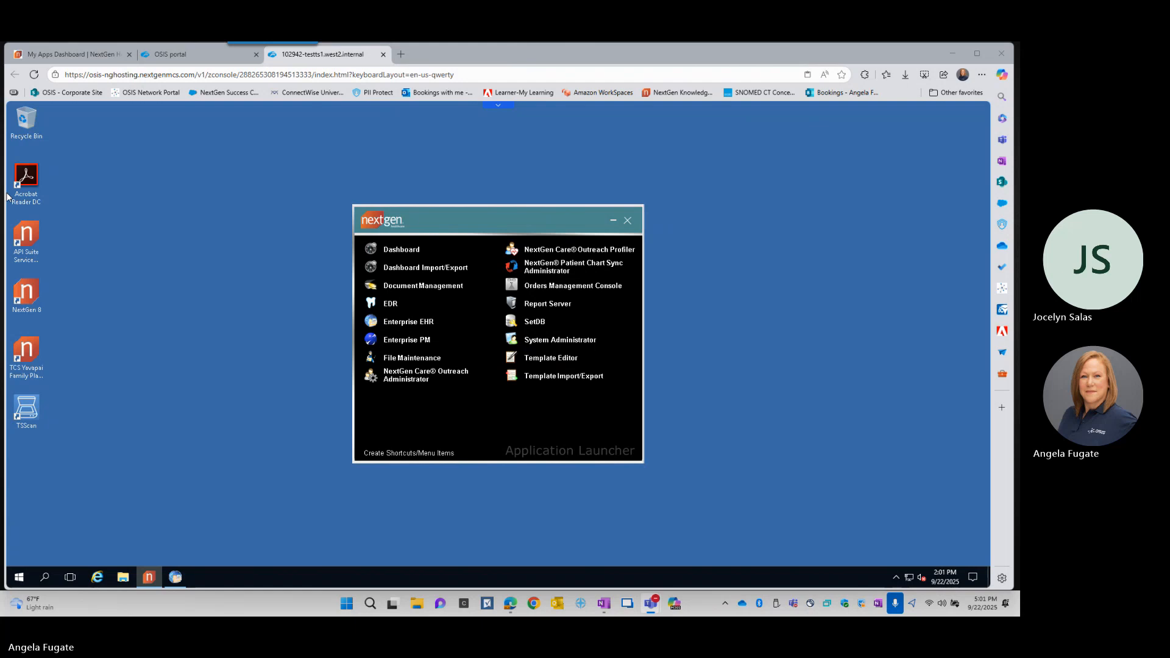
left_click(940, 604)
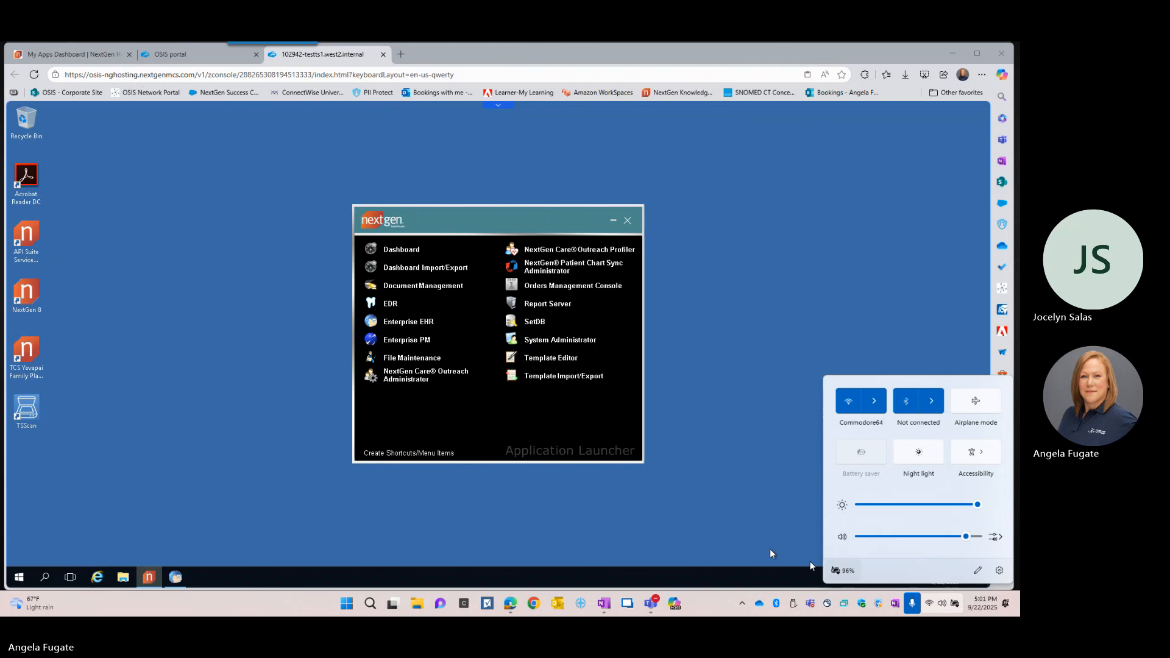
left_click(713, 502)
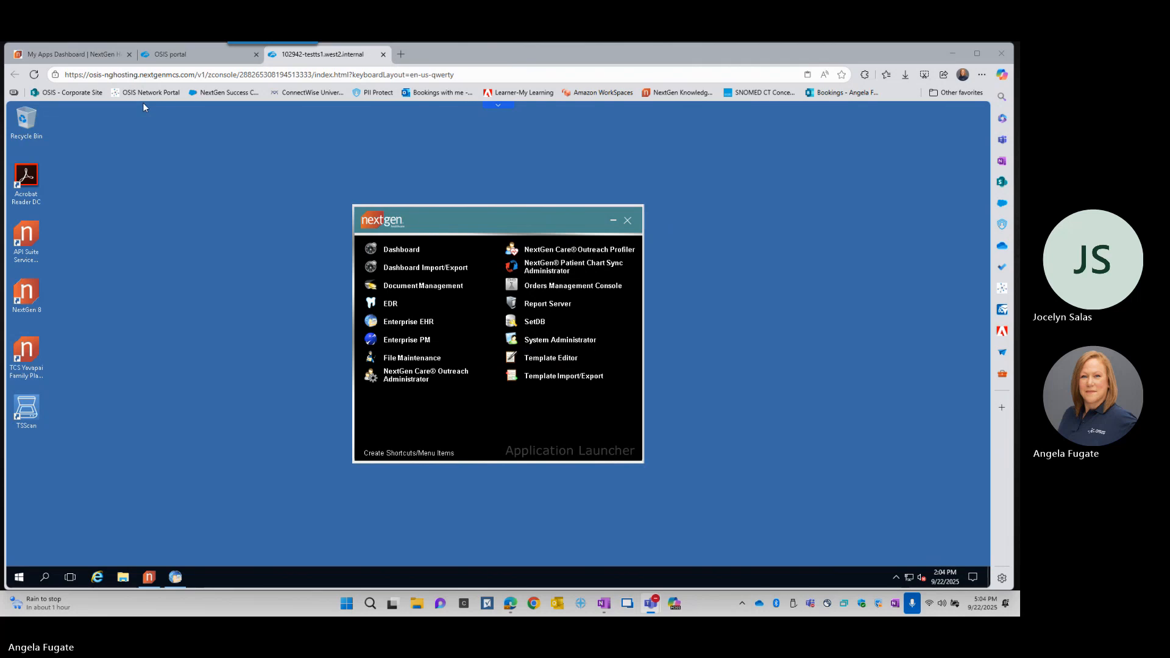
left_click(914, 604)
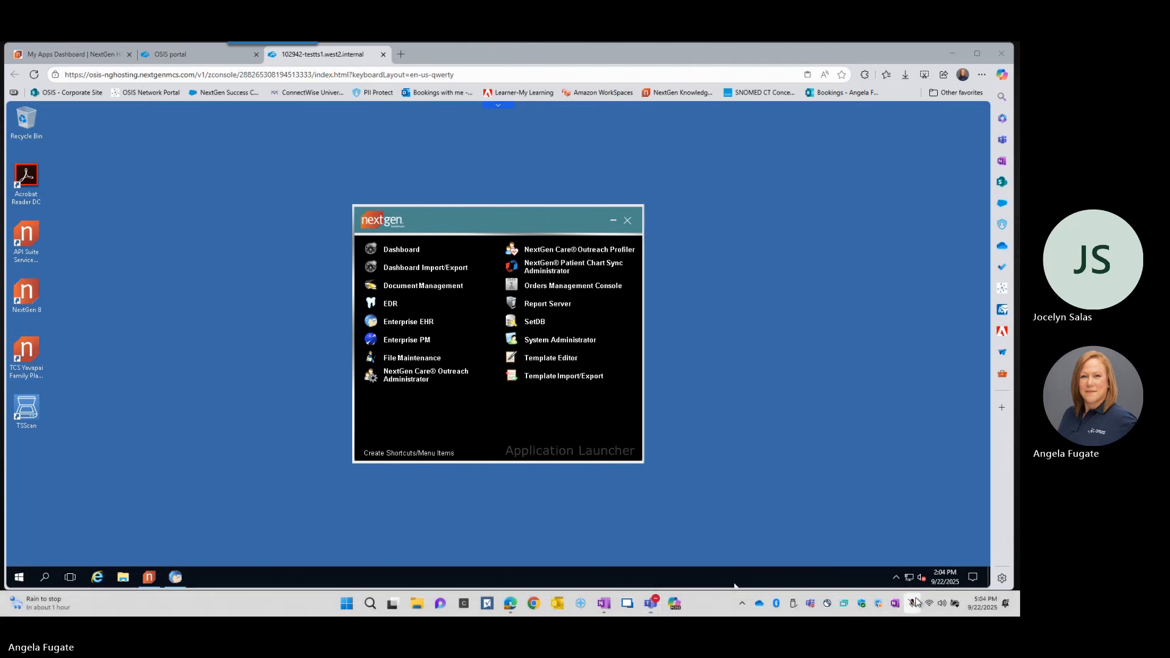
left_click(911, 604)
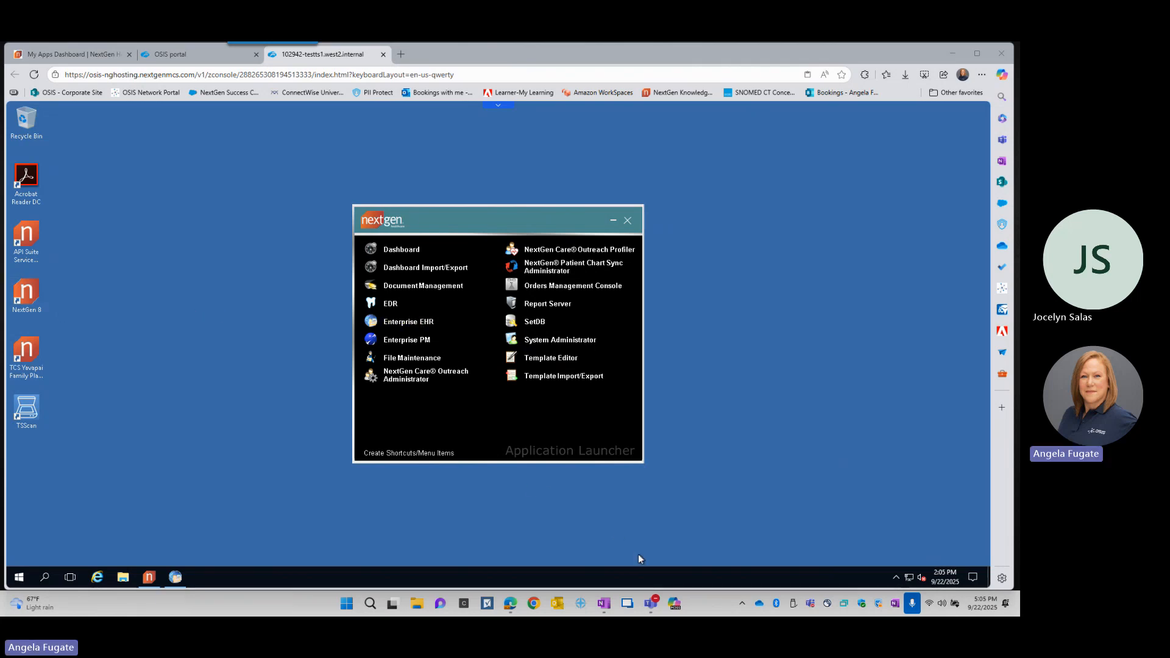
- Switch to the NextGen Enterprise EHR window and close the open patient's chart
left_click(180, 578)
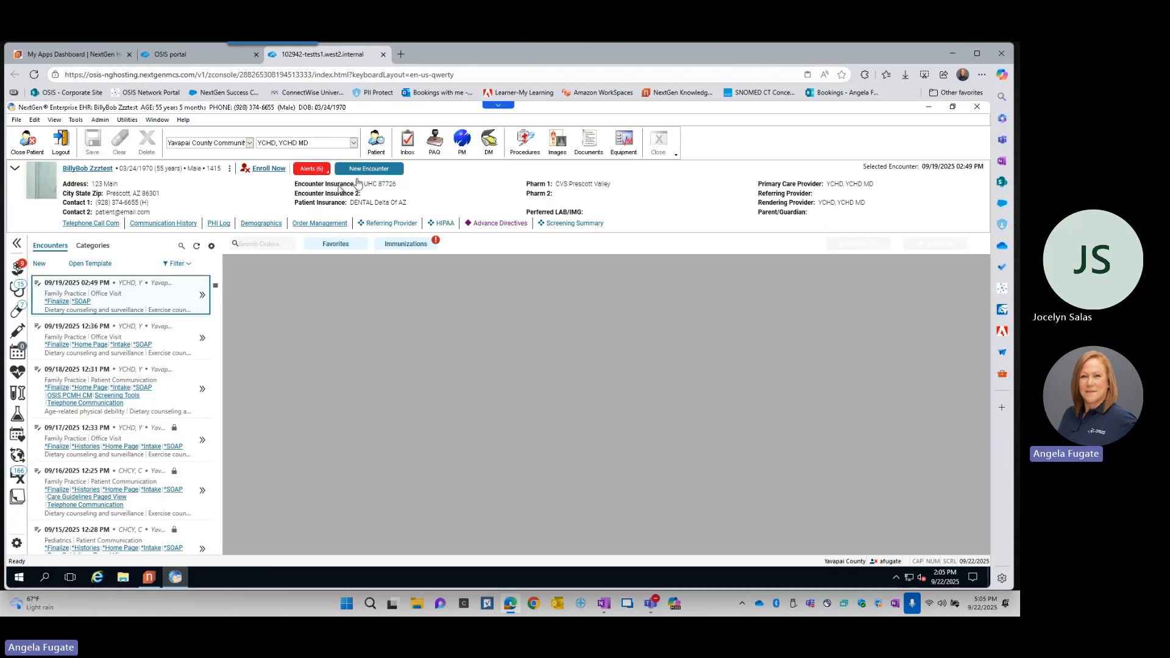
left_click(27, 141)
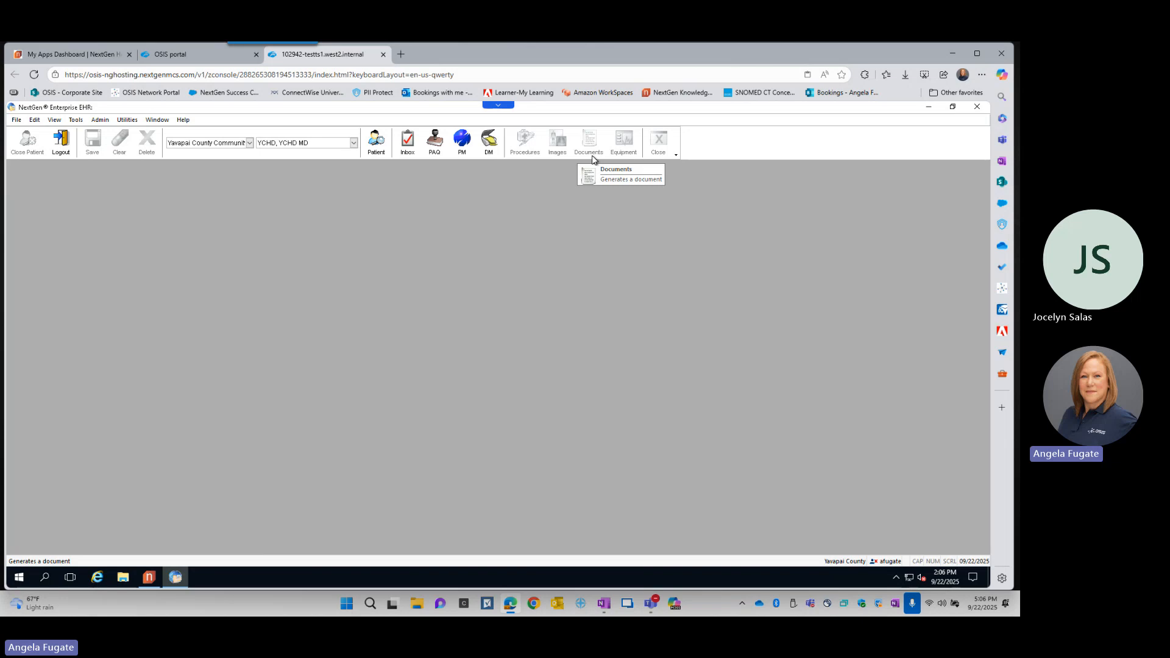
- Customize the top toolbar so that Close Patient comes directly after Logout, and close the customization dialog
left_click(675, 156)
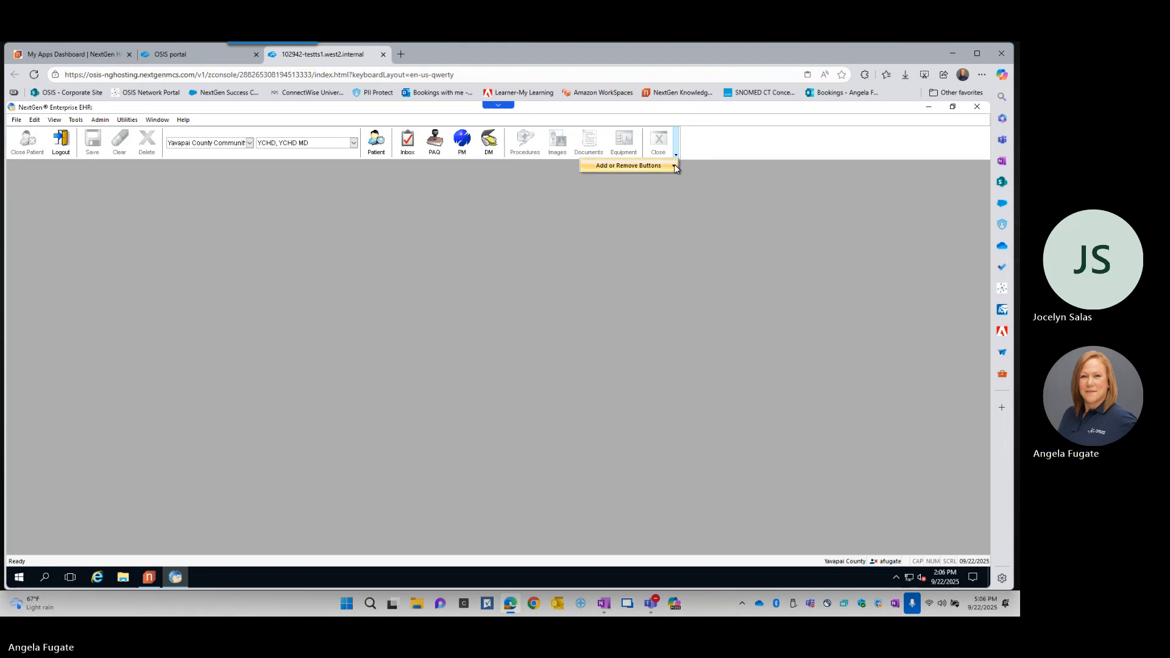
mouse_move(675, 168)
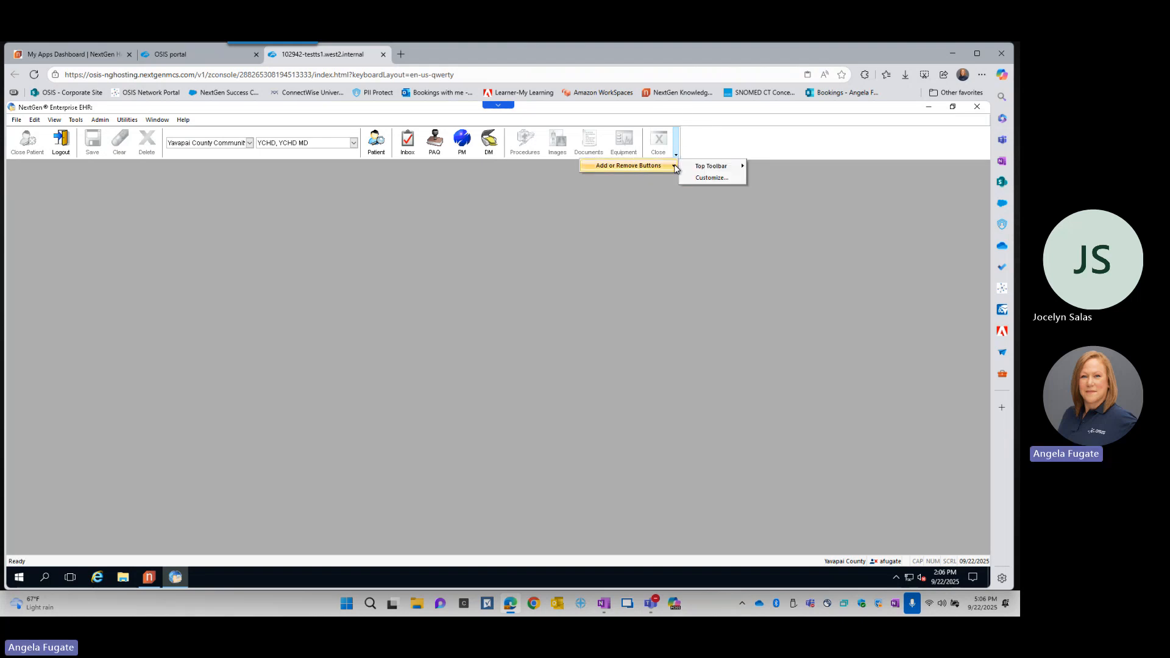
left_click(721, 178)
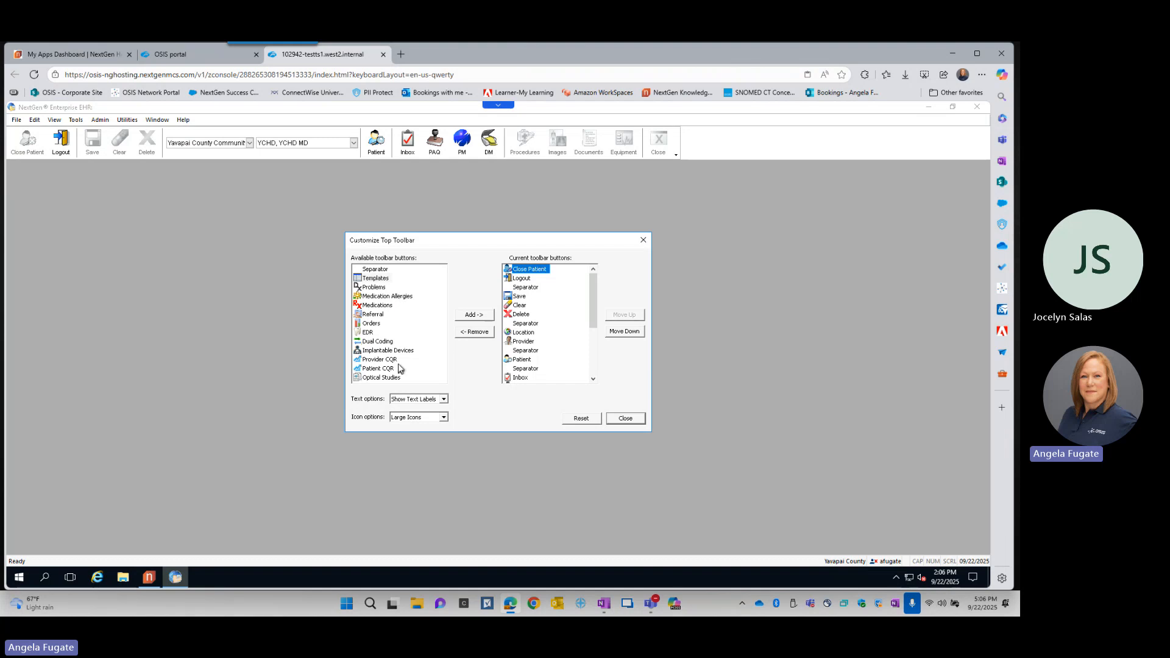
left_click(376, 298)
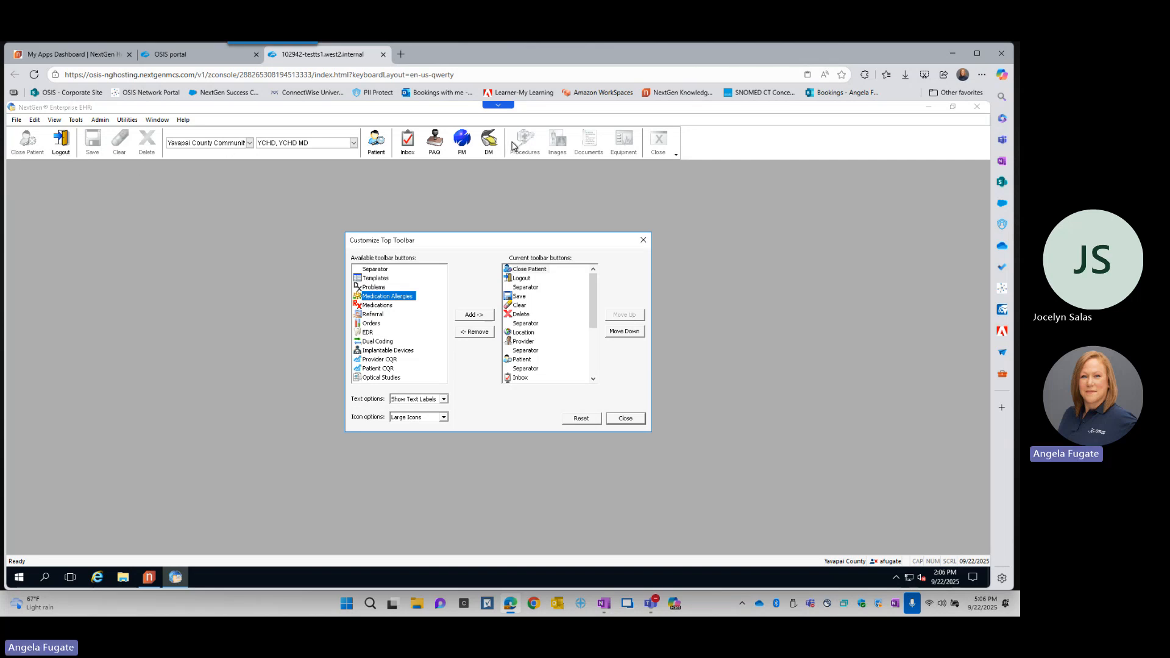
left_click(567, 270)
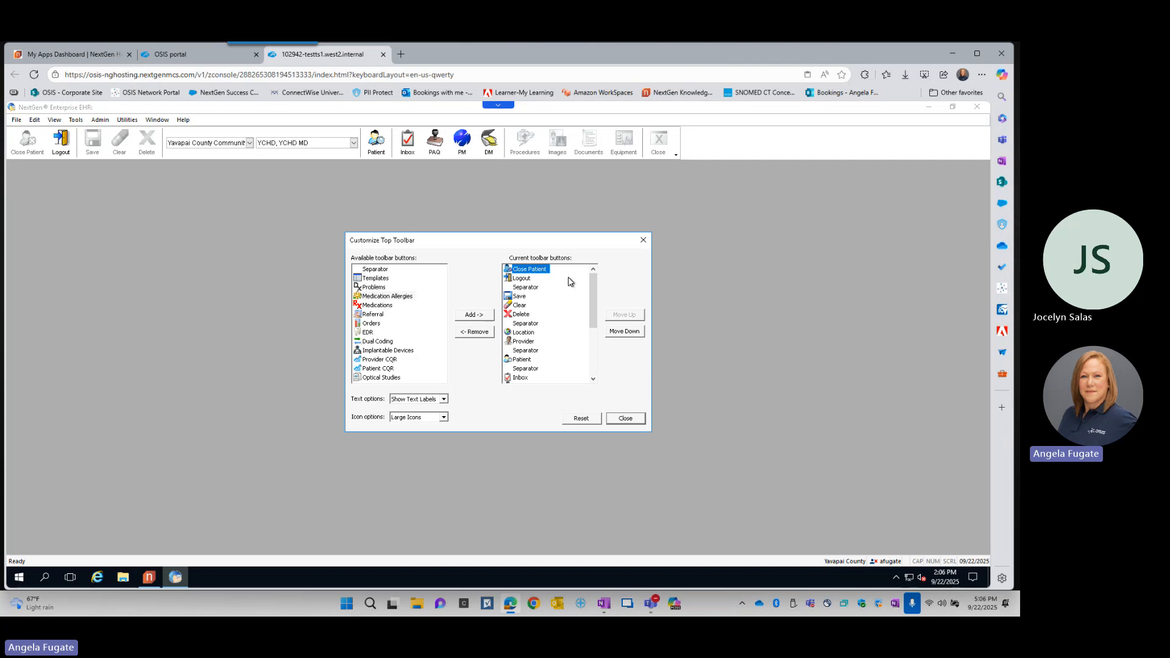
left_click(633, 332)
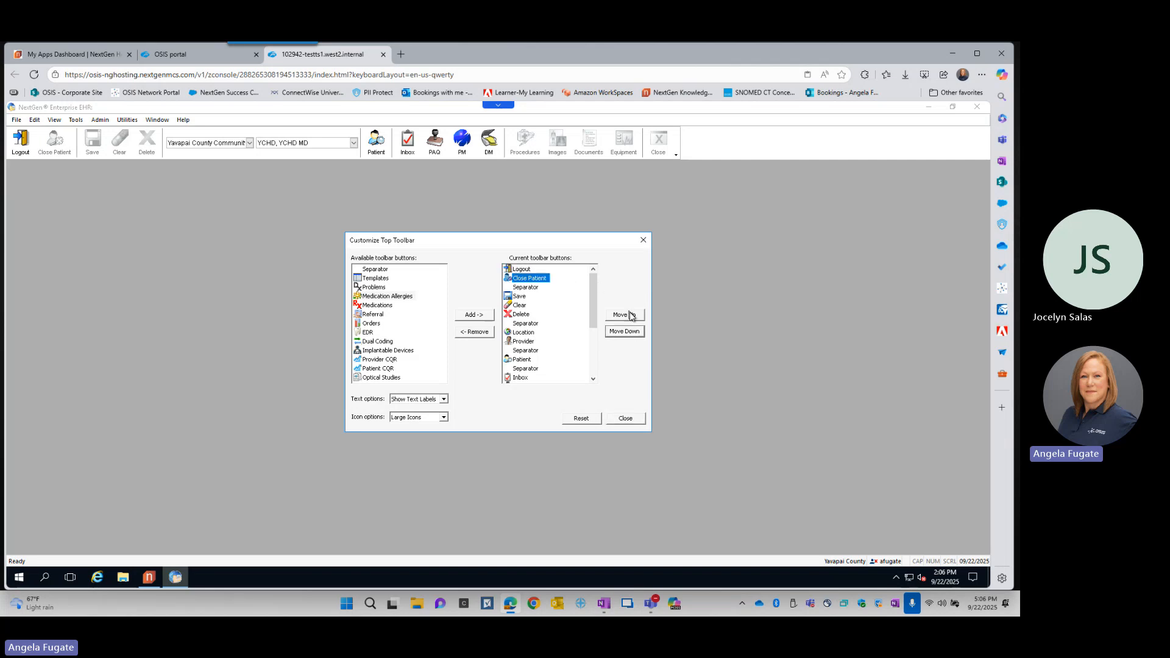
left_click(637, 333)
left_click(636, 333)
left_click(637, 333)
left_click(633, 316)
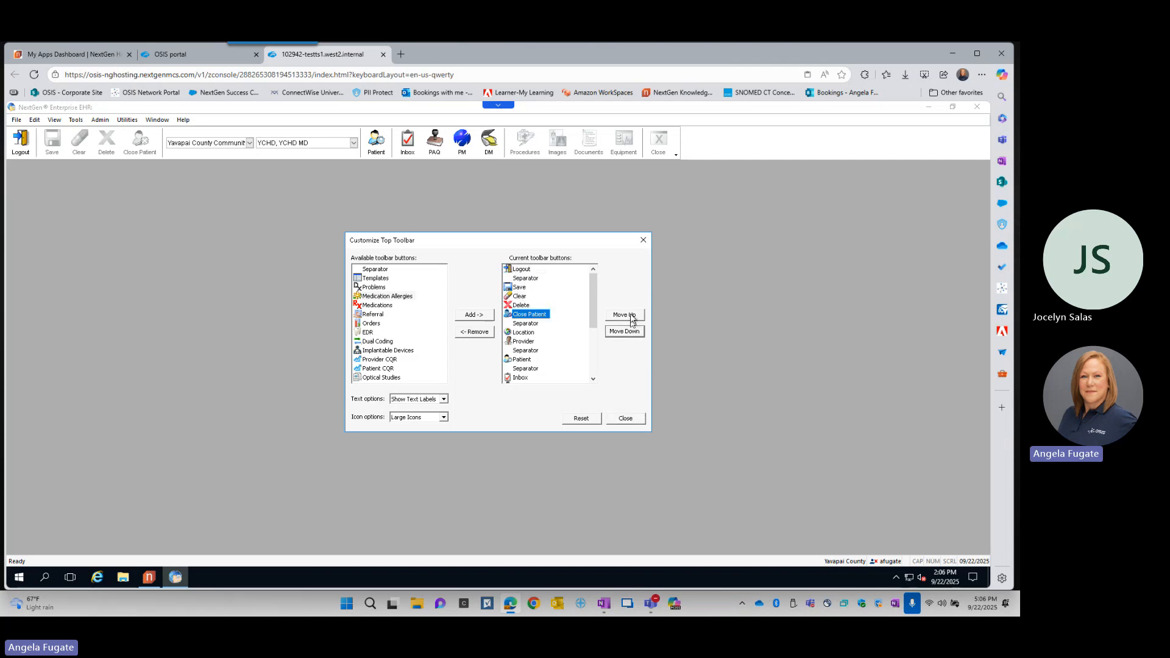
left_click(633, 317)
left_click(631, 317)
left_click(631, 317)
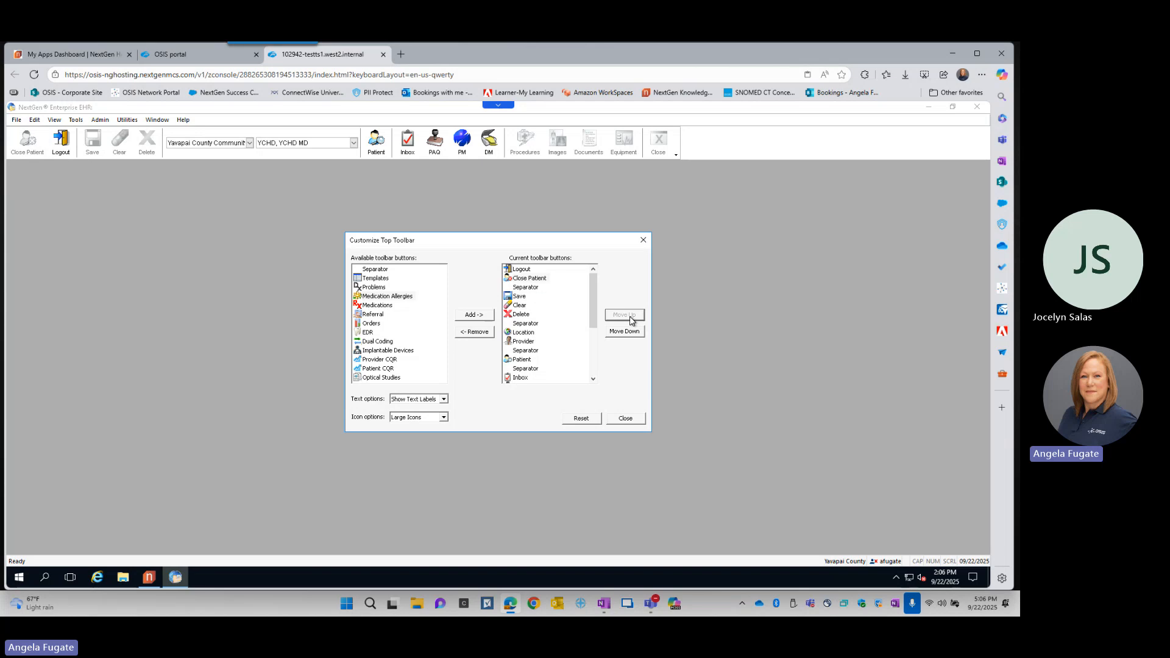
left_click(631, 331)
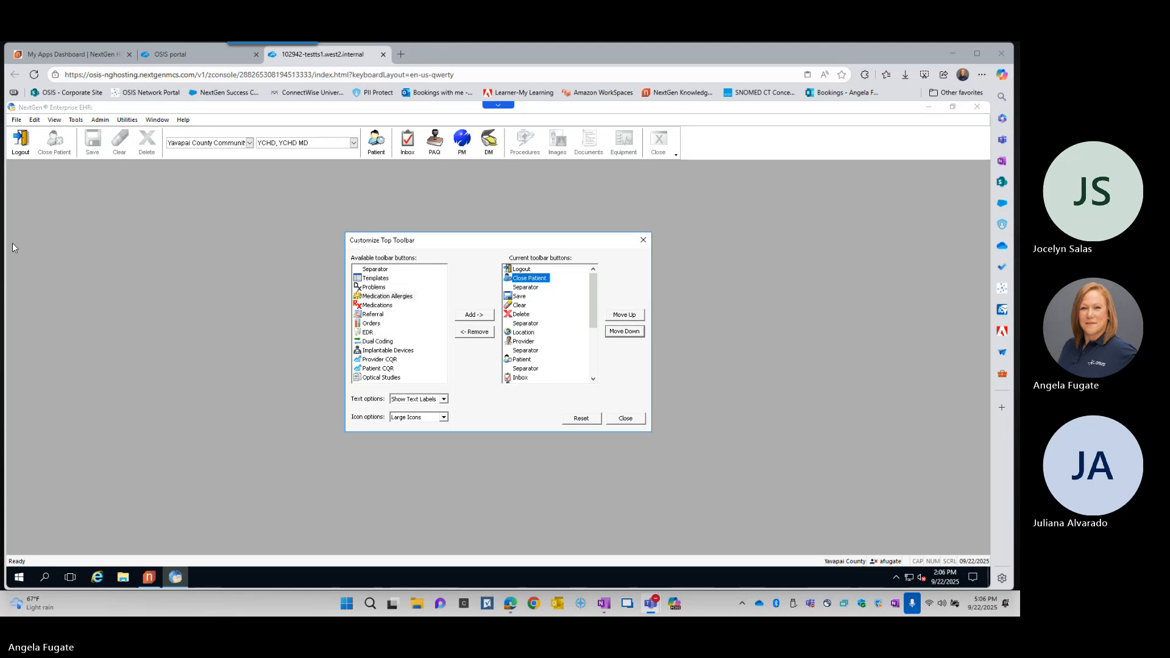
left_click(625, 419)
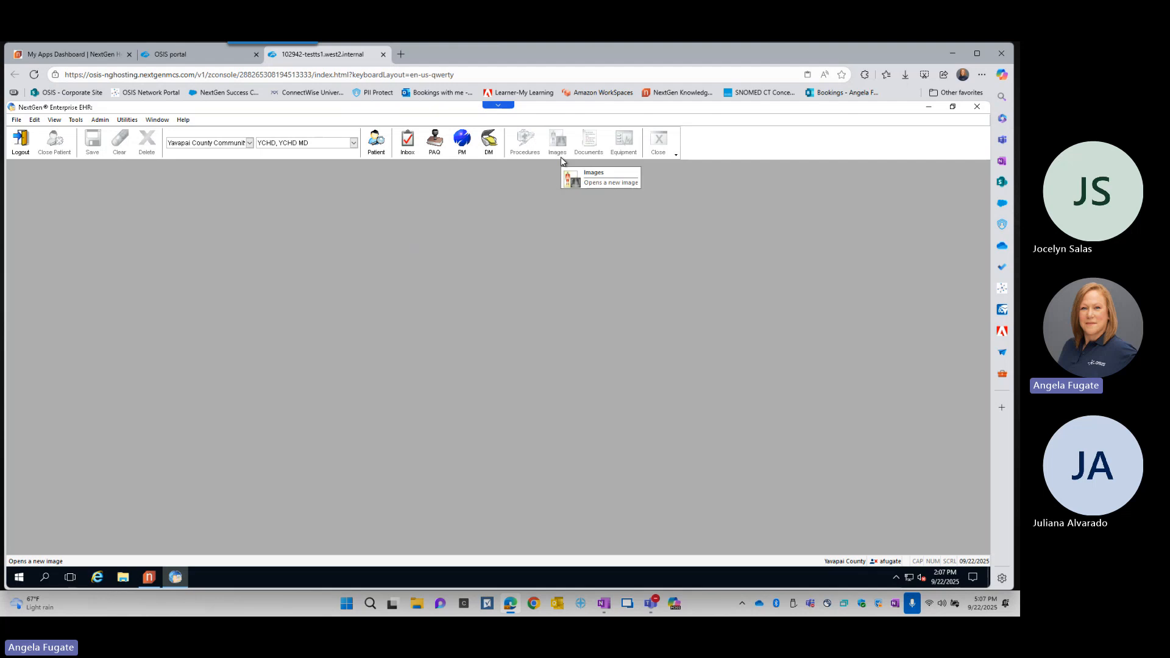
- Reset the top toolbar's buttons to their default arrangement and close the customization dialog
left_click(677, 157)
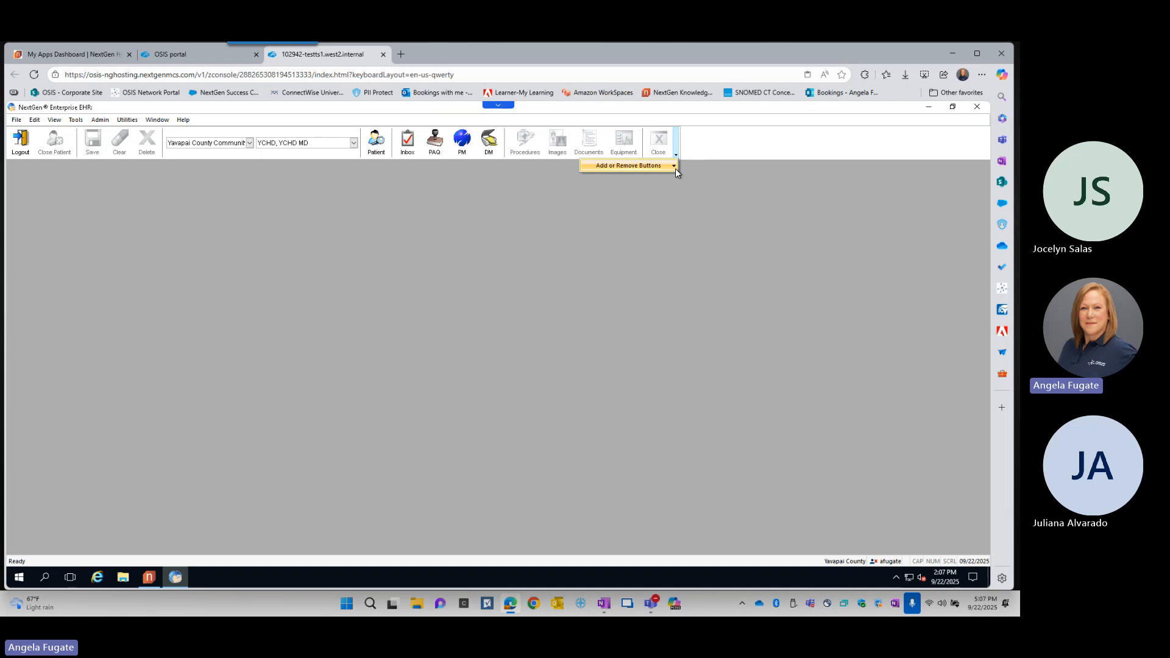
mouse_move(675, 168)
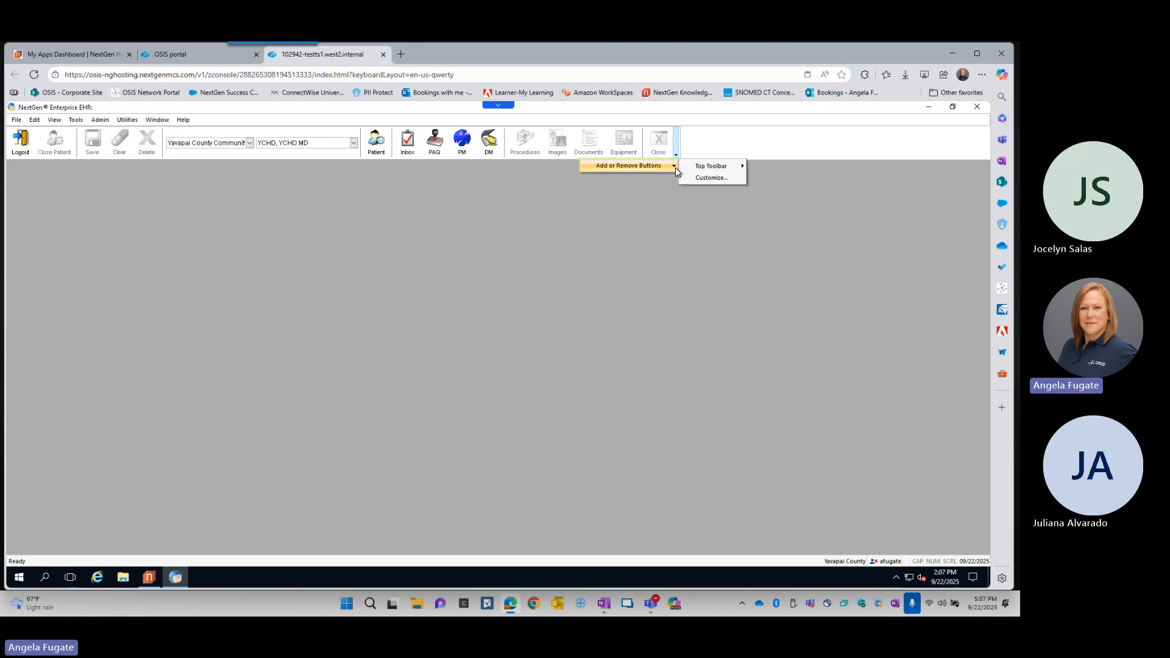
left_click(712, 177)
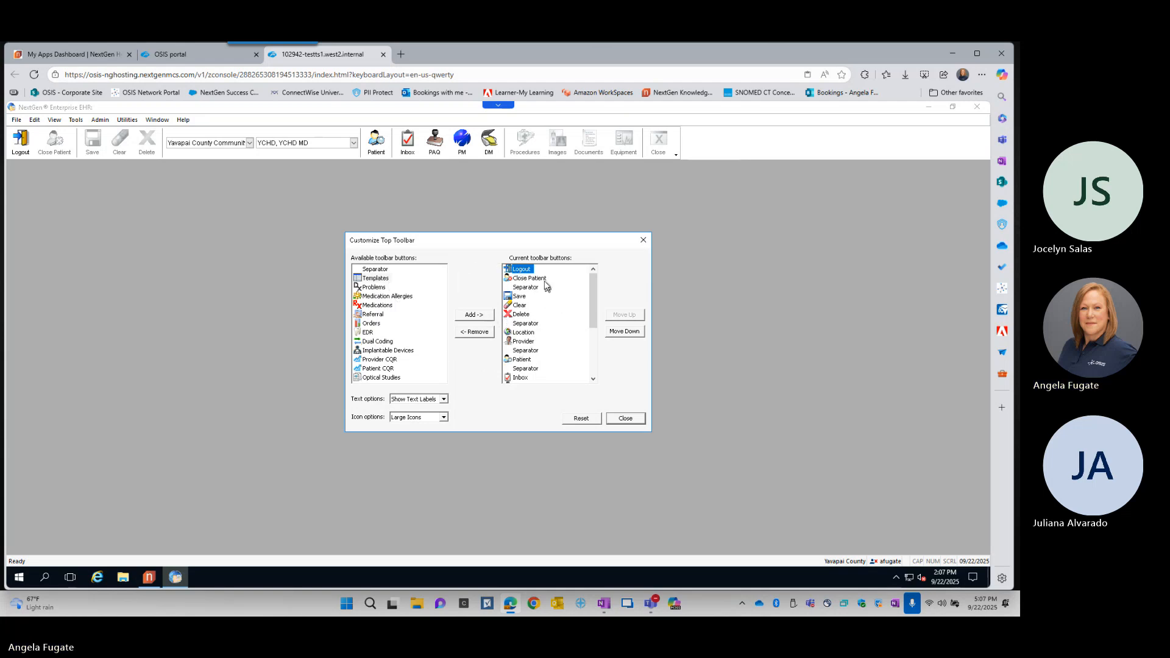
left_click(638, 333)
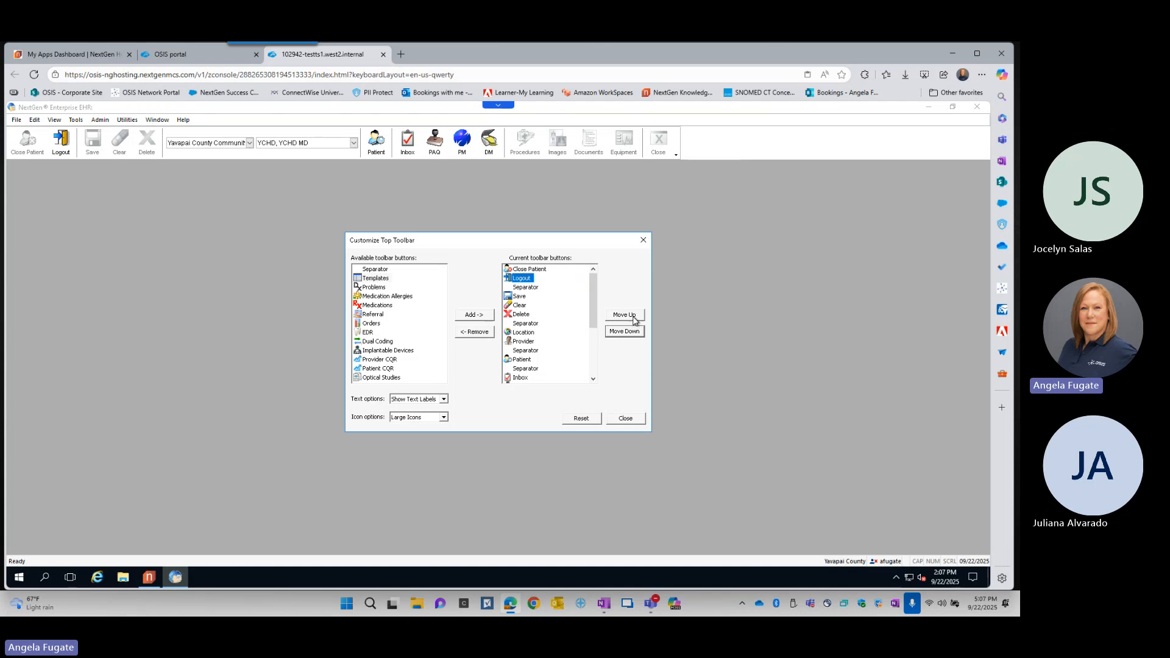
left_click(633, 314)
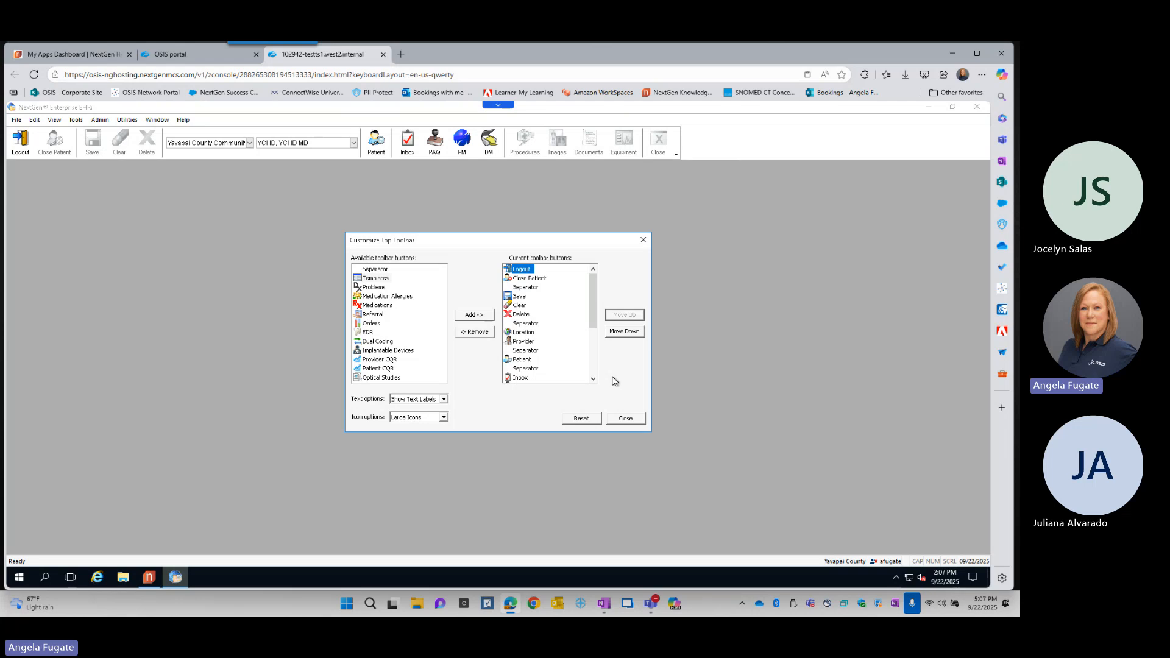
left_click(584, 420)
key("ctrl")
key("ctrl")
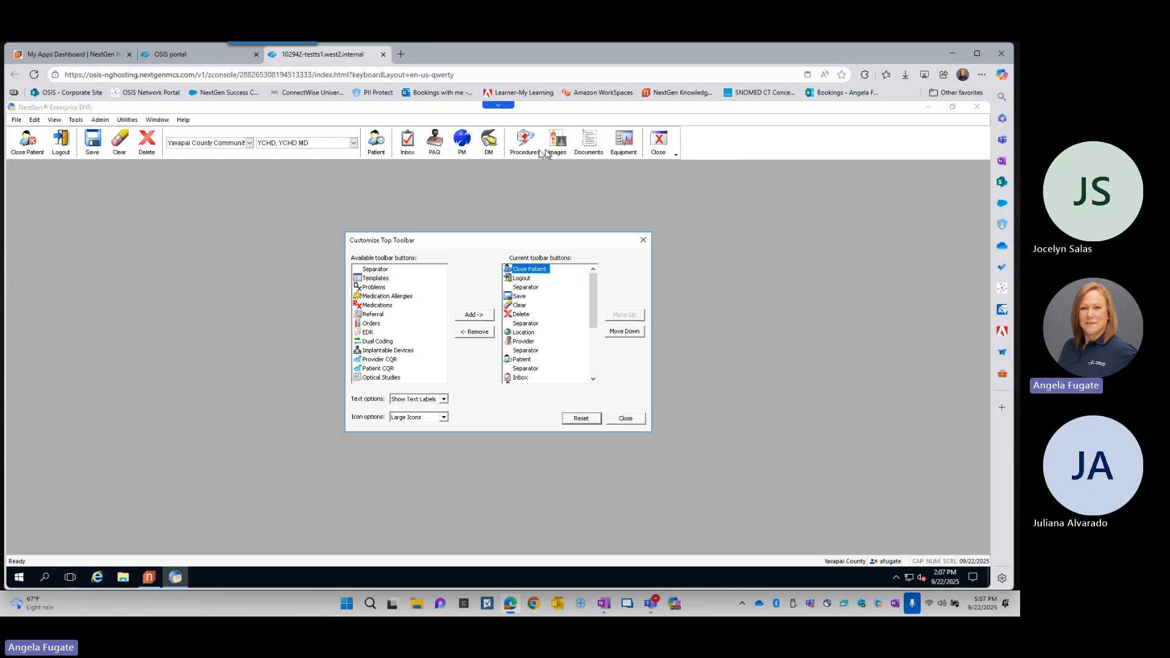
left_click(626, 418)
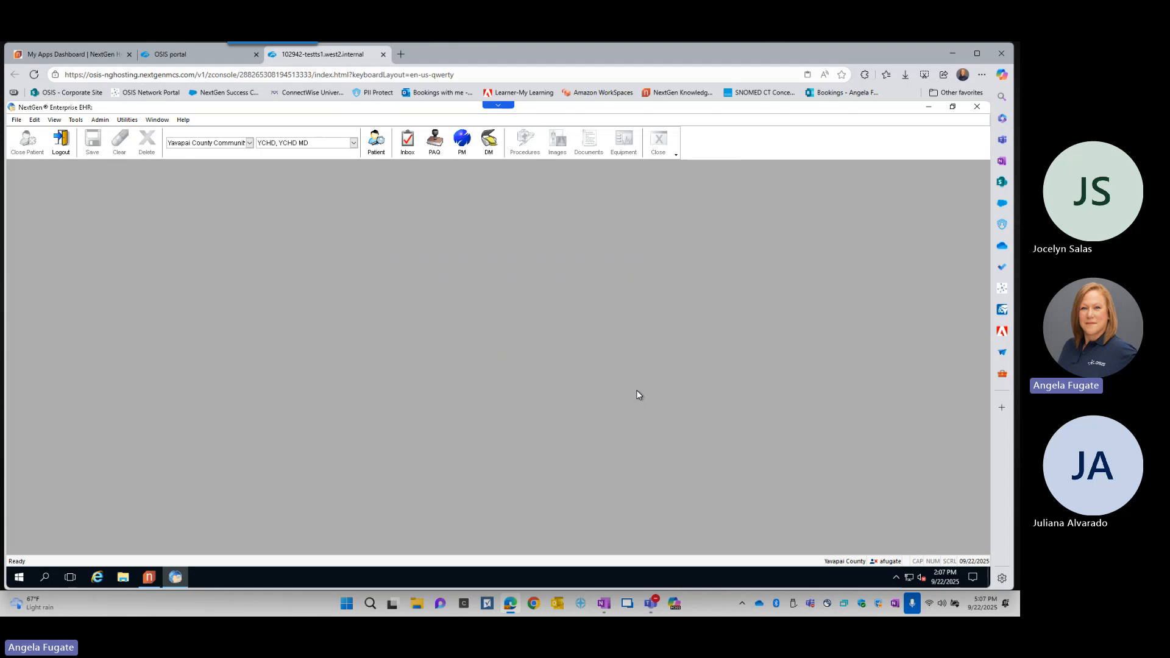
- Look up the patient by last-name initial and partial first name, and open the chart of the third matching record
left_click(377, 151)
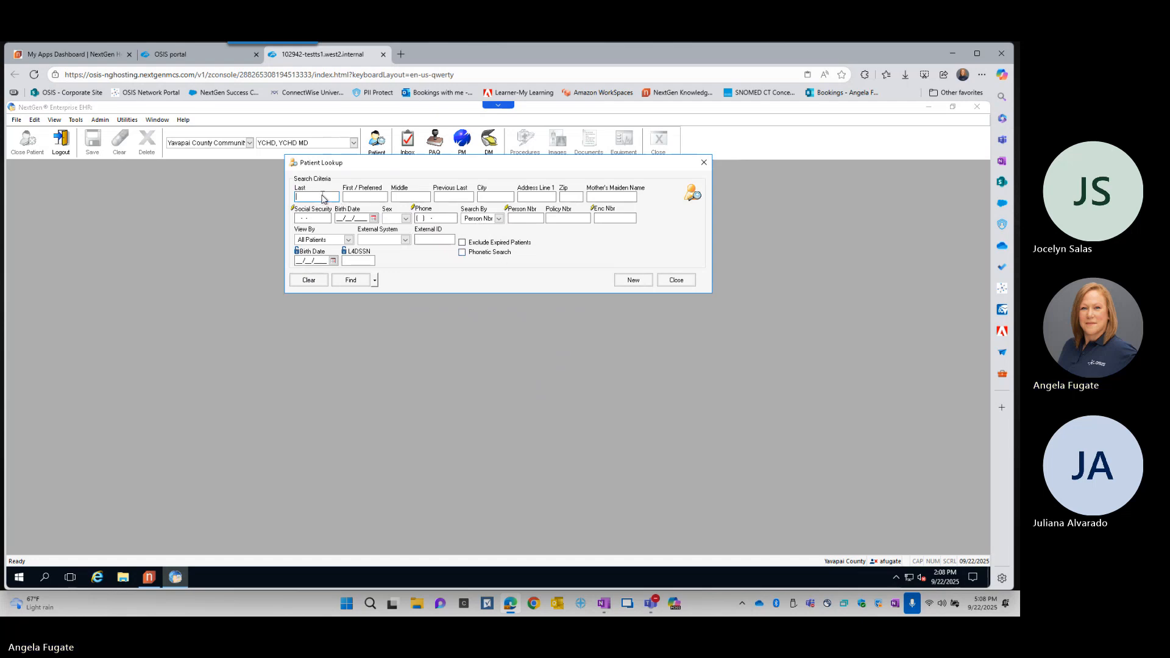
type("Z")
key("Tab")
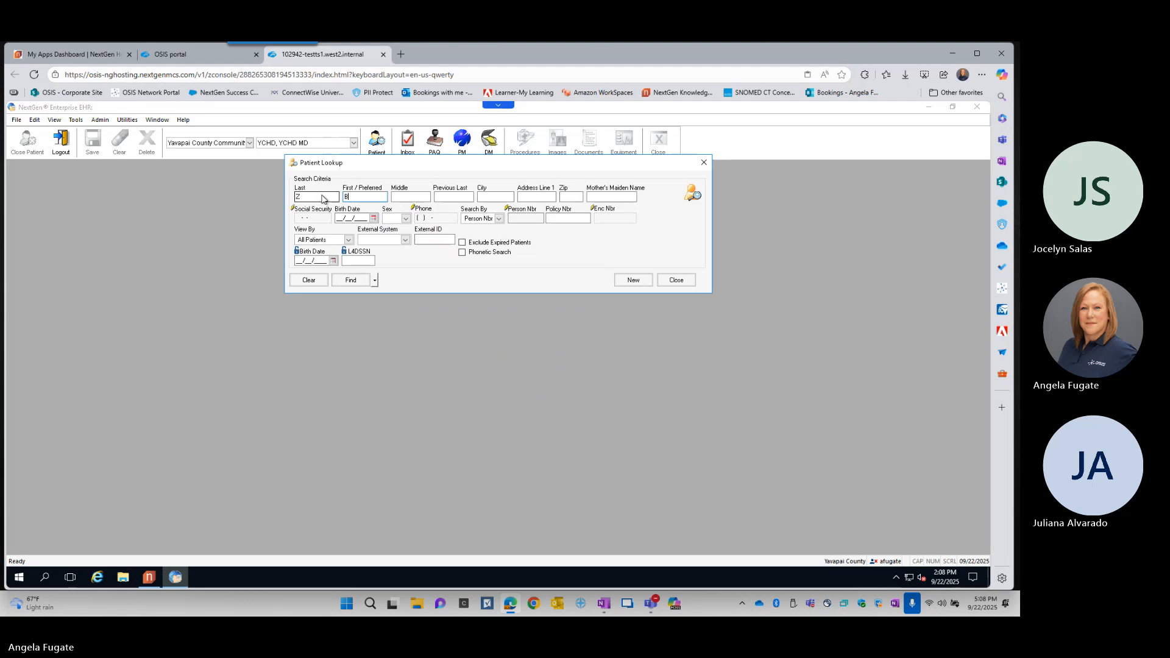
type("Bill")
key("Return")
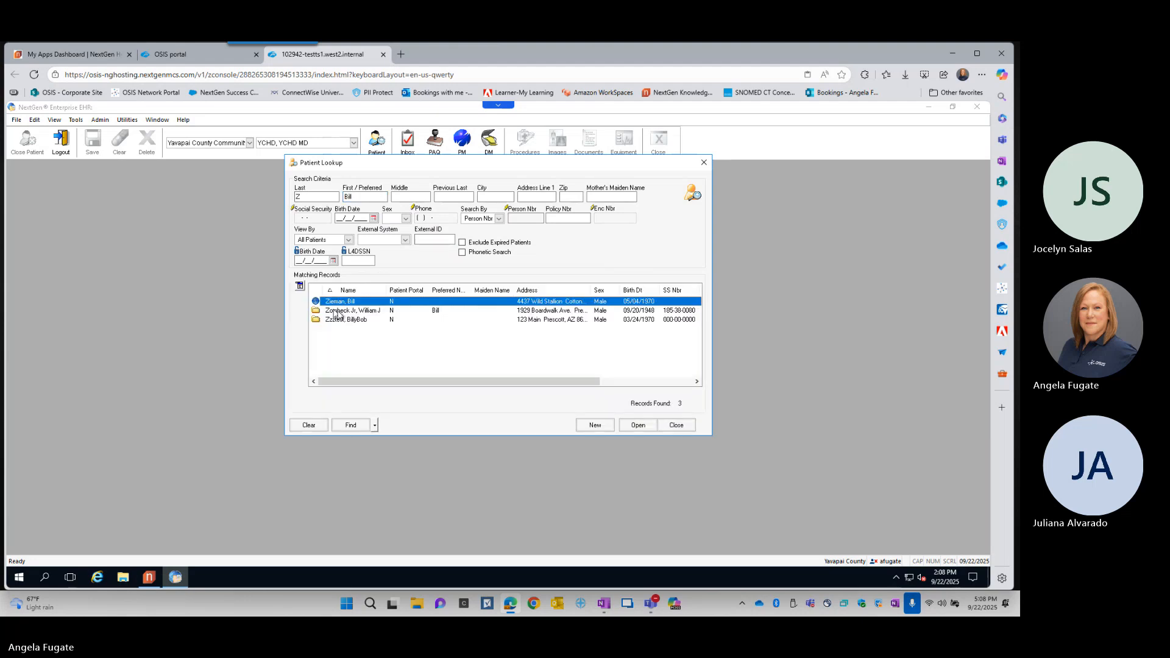
double_click(359, 320)
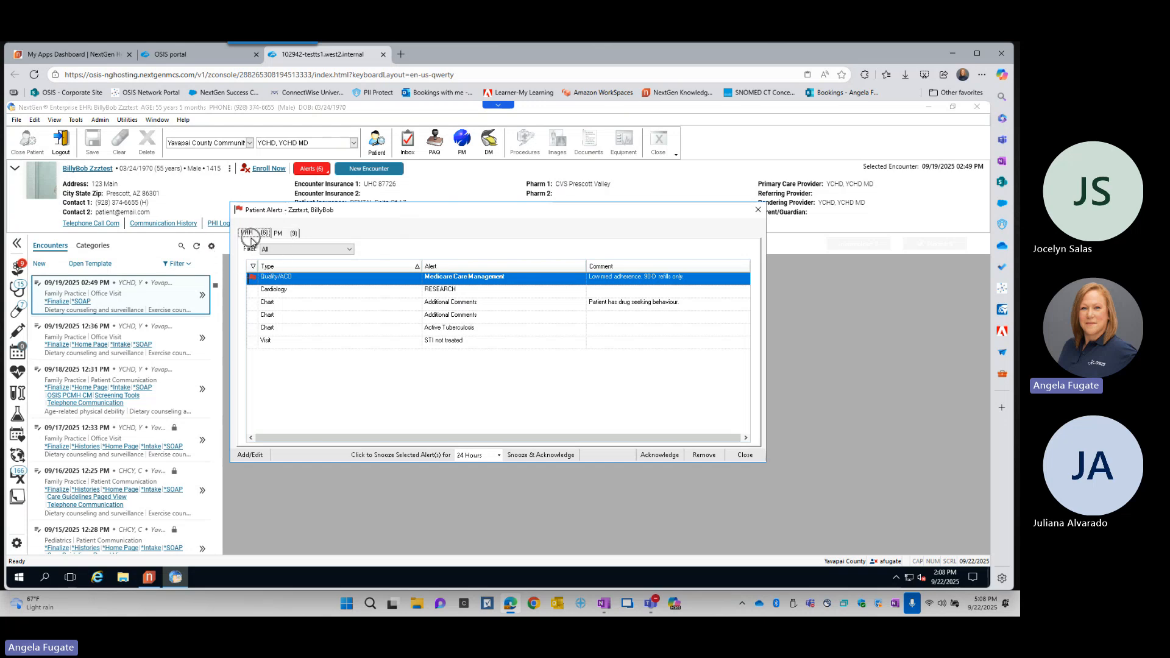
- Review the patient's PM and EHR alerts and the add/edit alert options, and acknowledge the Medicare Care Management alert
left_click(286, 237)
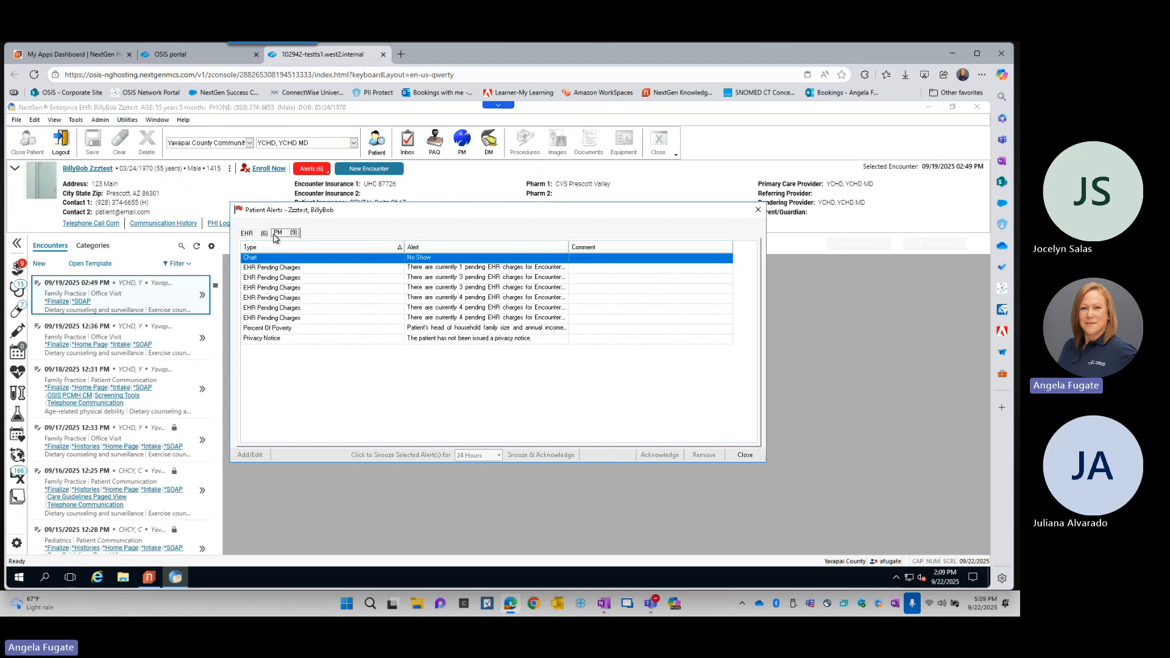
left_click(247, 236)
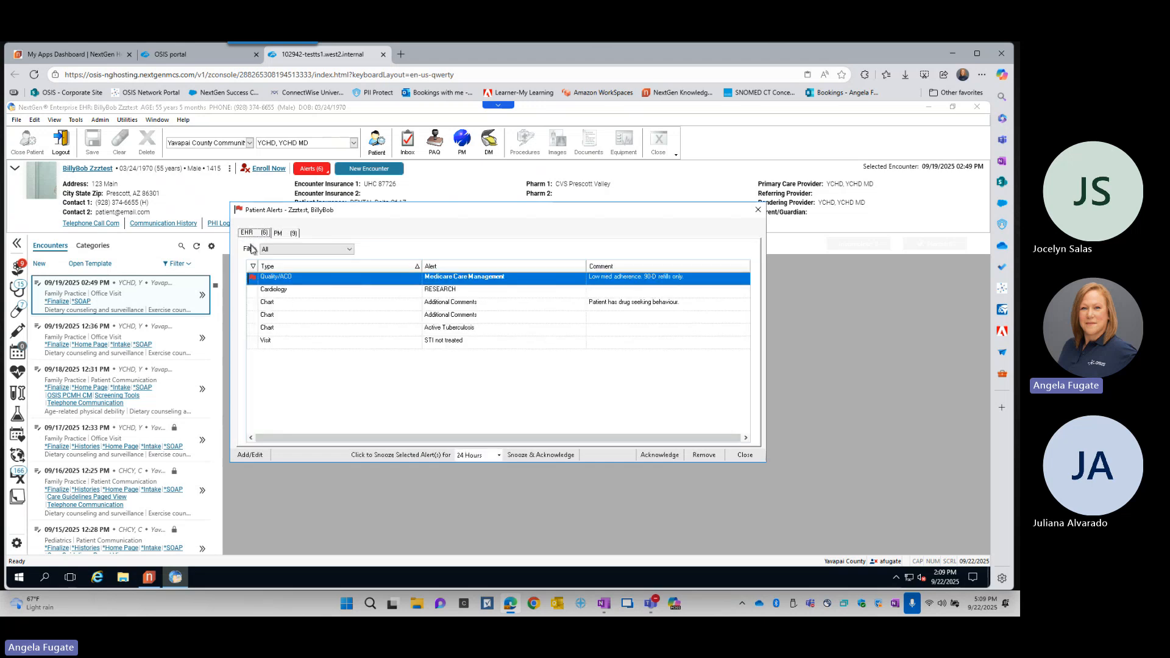
left_click(249, 454)
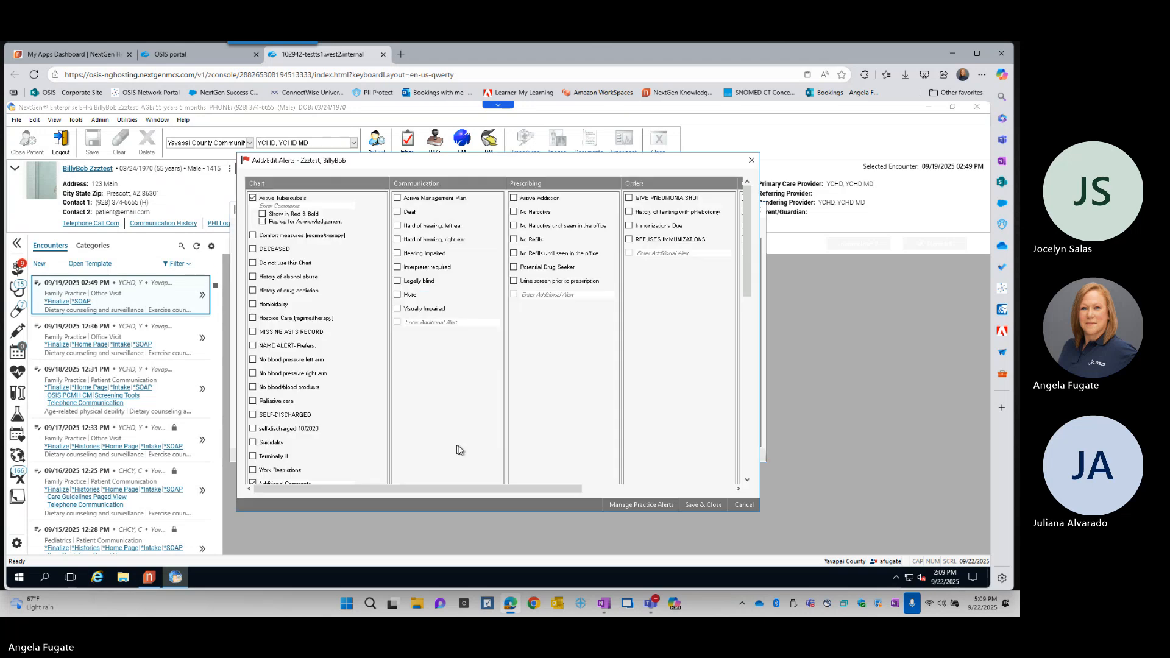
left_click(750, 161)
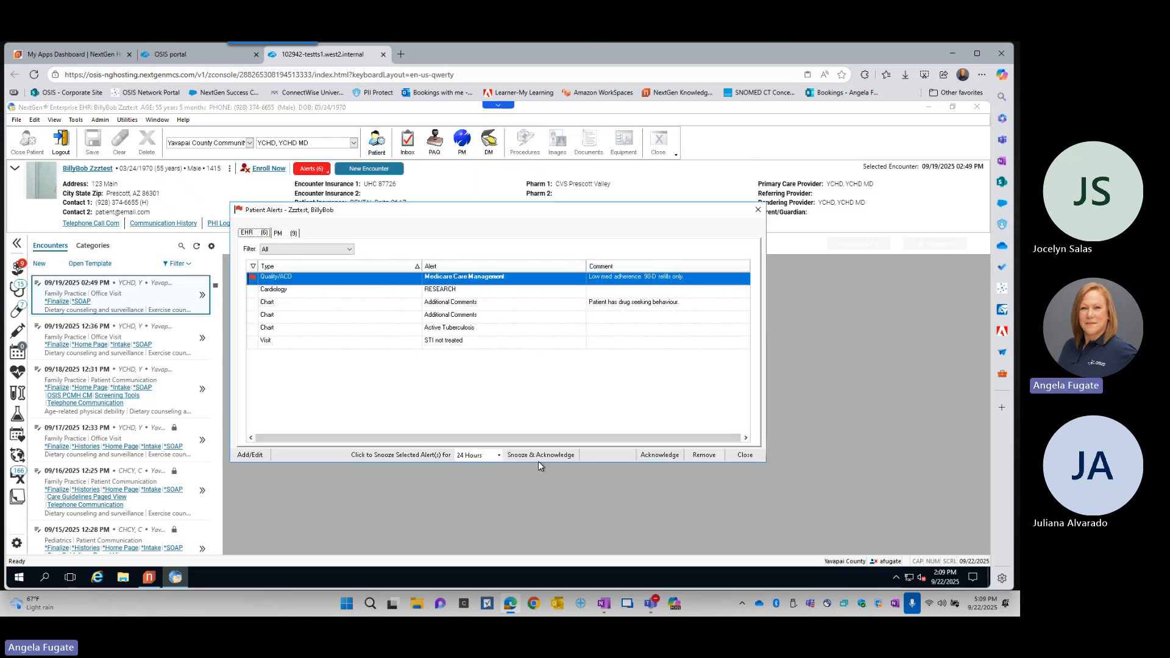
left_click(659, 455)
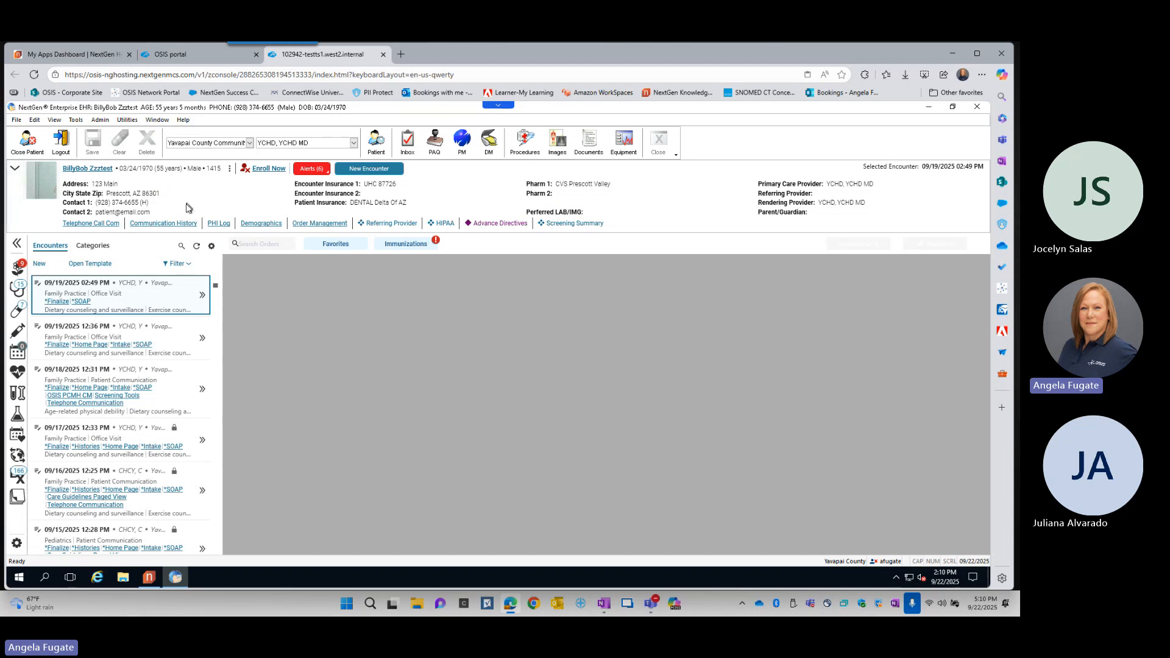
- Collapse and re-expand the patient information bar, and open the patient's demographic information
left_click(16, 172)
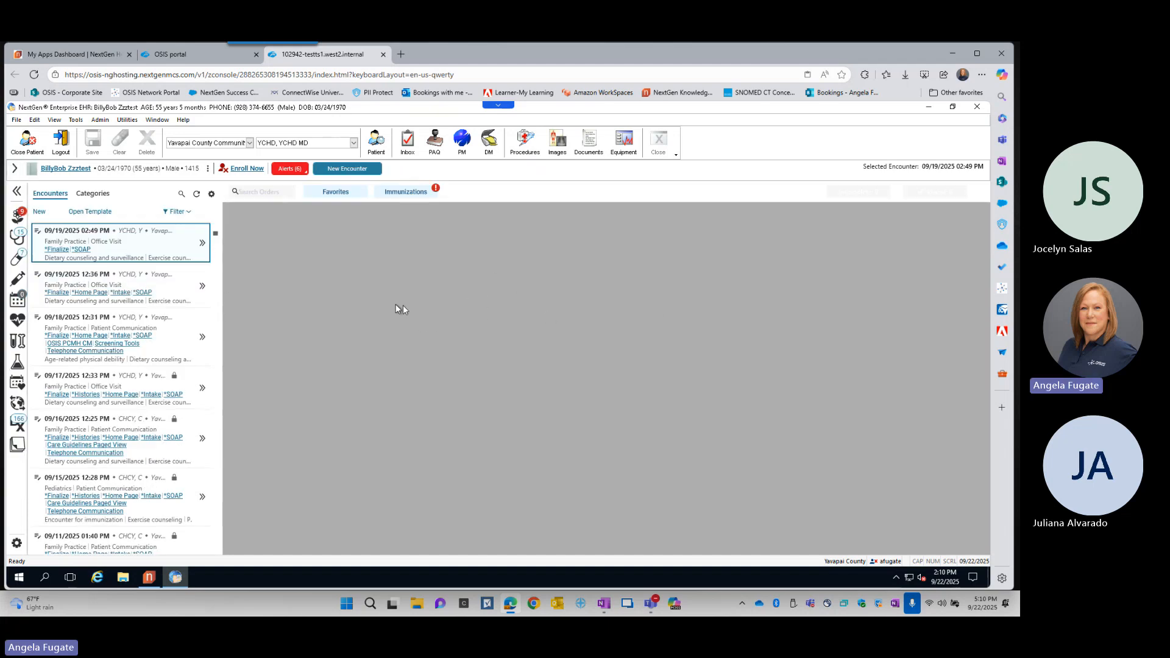
left_click(15, 173)
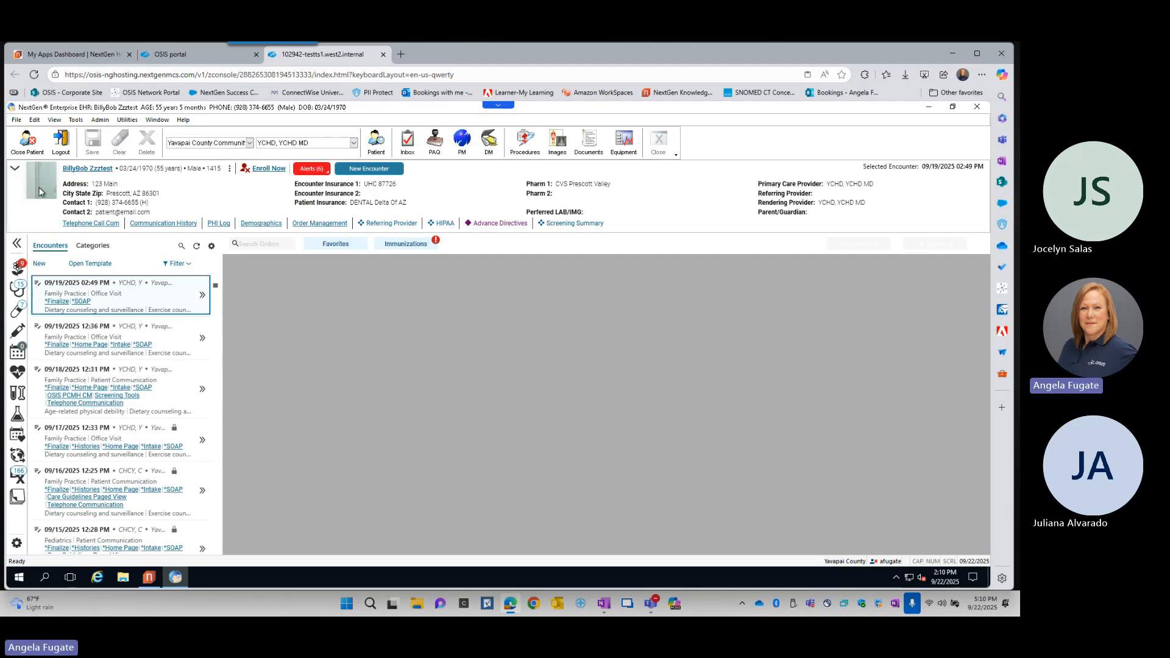
mouse_move(84, 174)
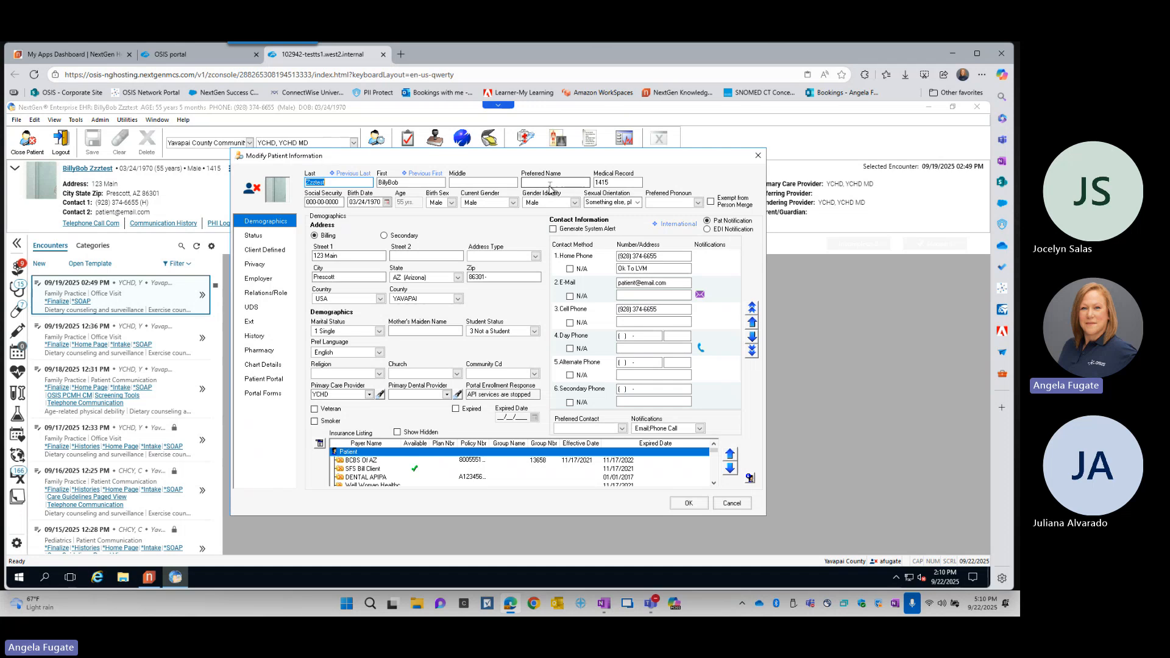
- Fill in the patient's preferred name and save the modified patient information
left_click(550, 184)
type("Bill")
left_click(689, 504)
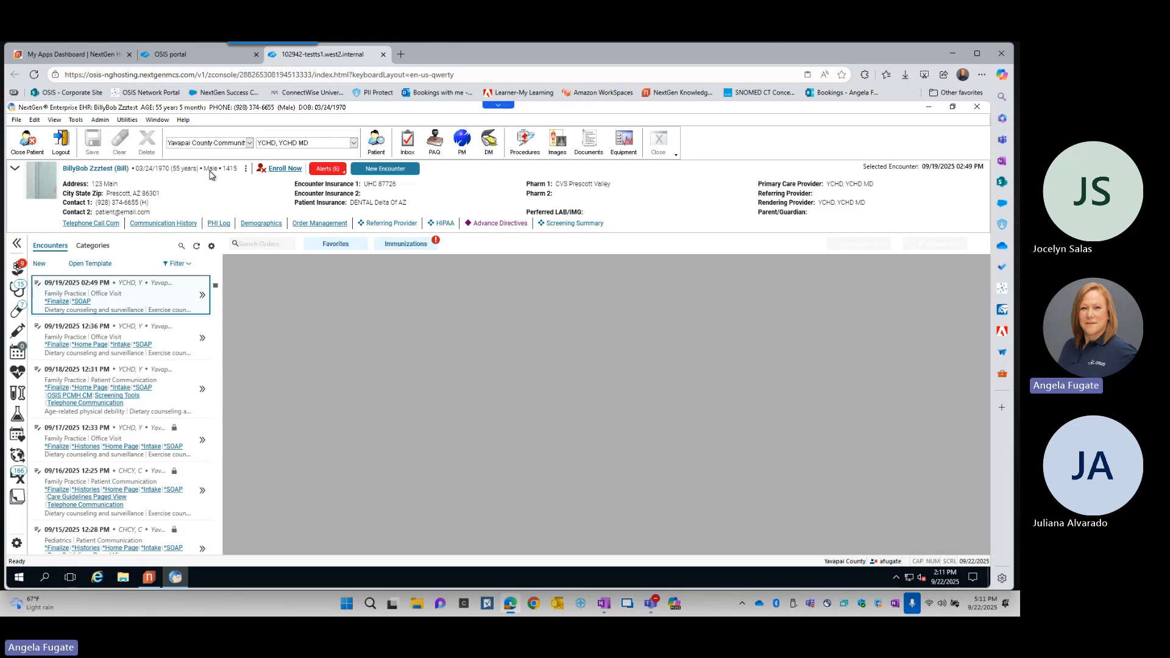
key("ctrl")
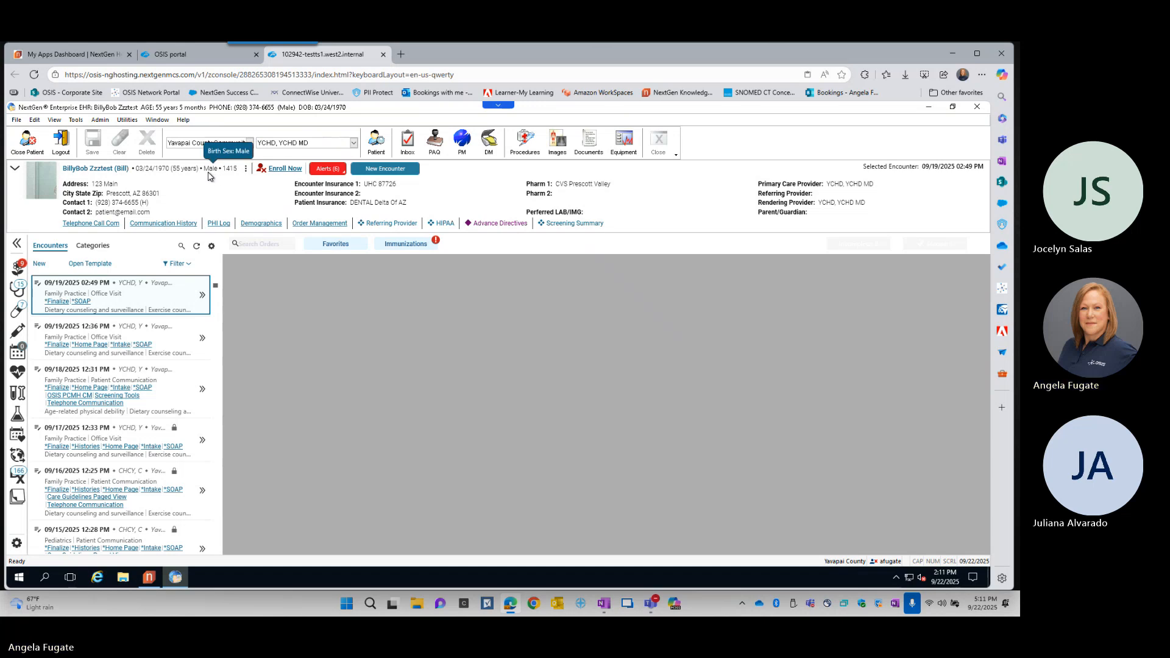
- Review the actions available in the patient's profile options, and close the list without choosing any
left_click(246, 175)
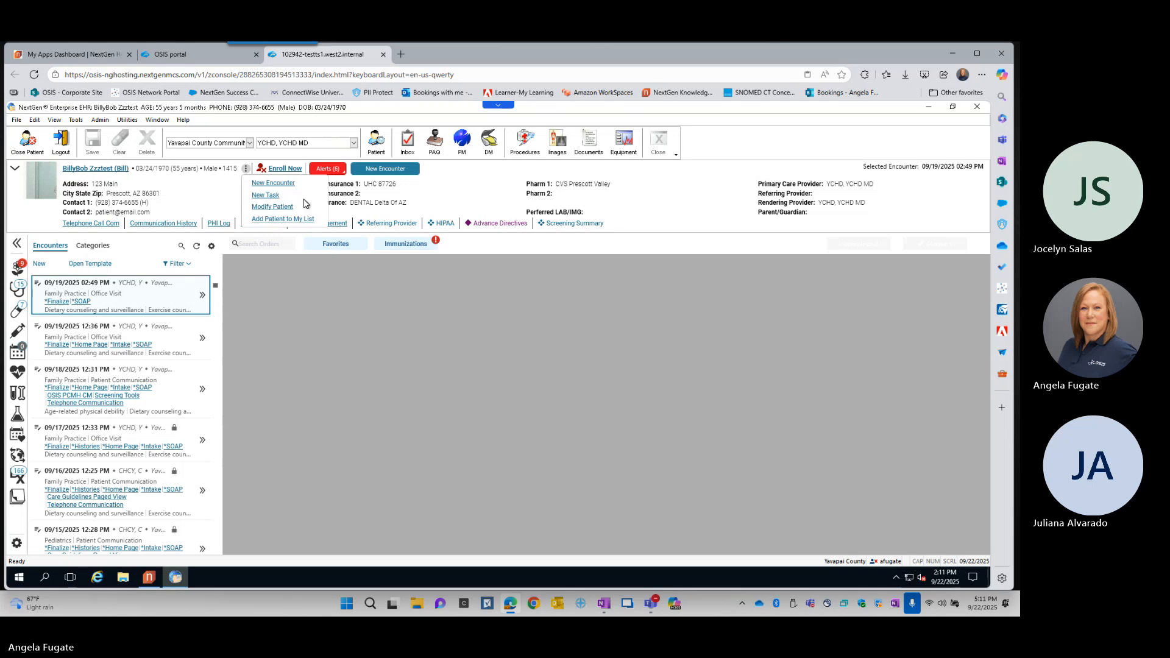
left_click(322, 262)
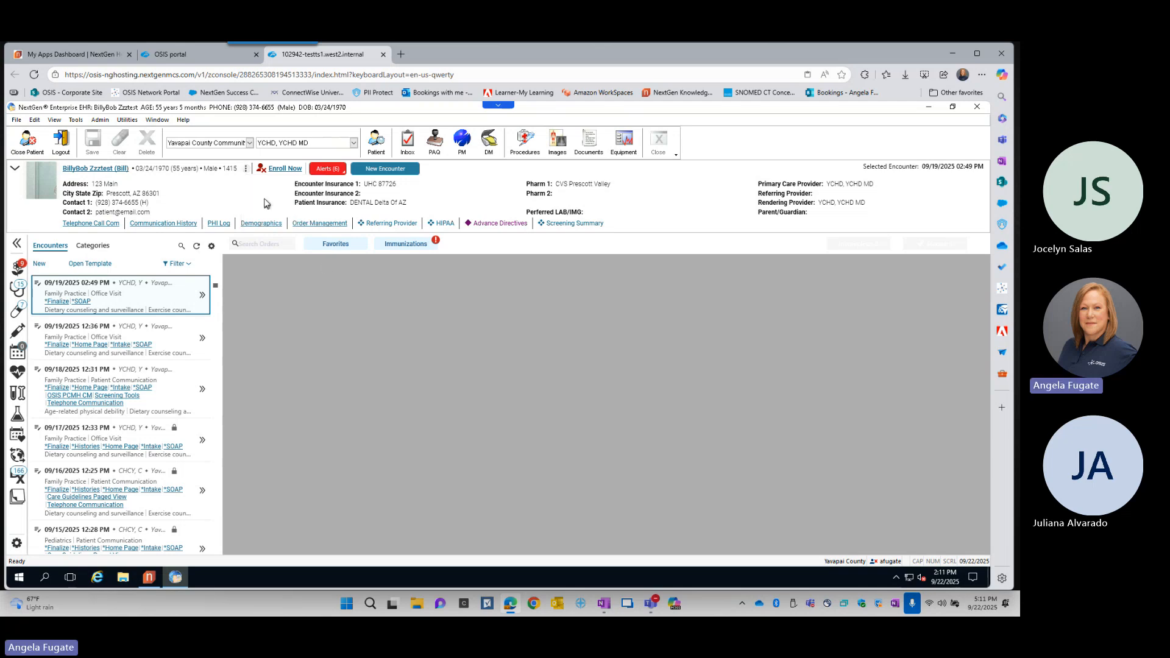
mouse_move(263, 173)
key("ctrl")
key("ctrl")
- View the patient's alerts summary and the full Patient Alerts window, and close it
left_click(327, 170)
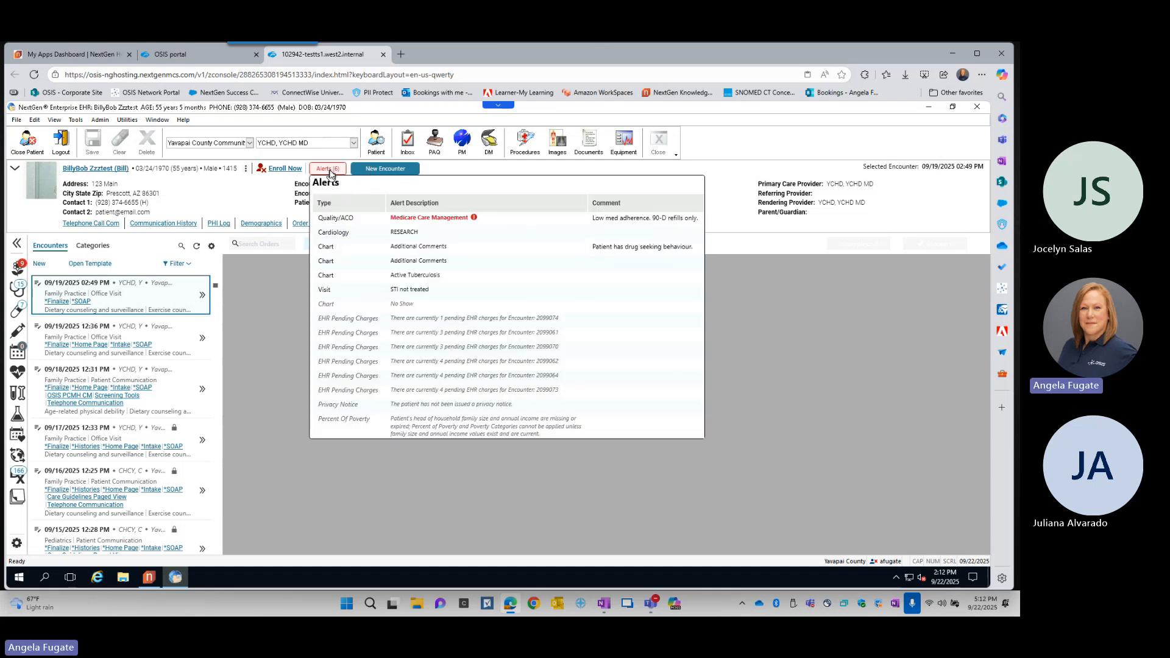
left_click(330, 170)
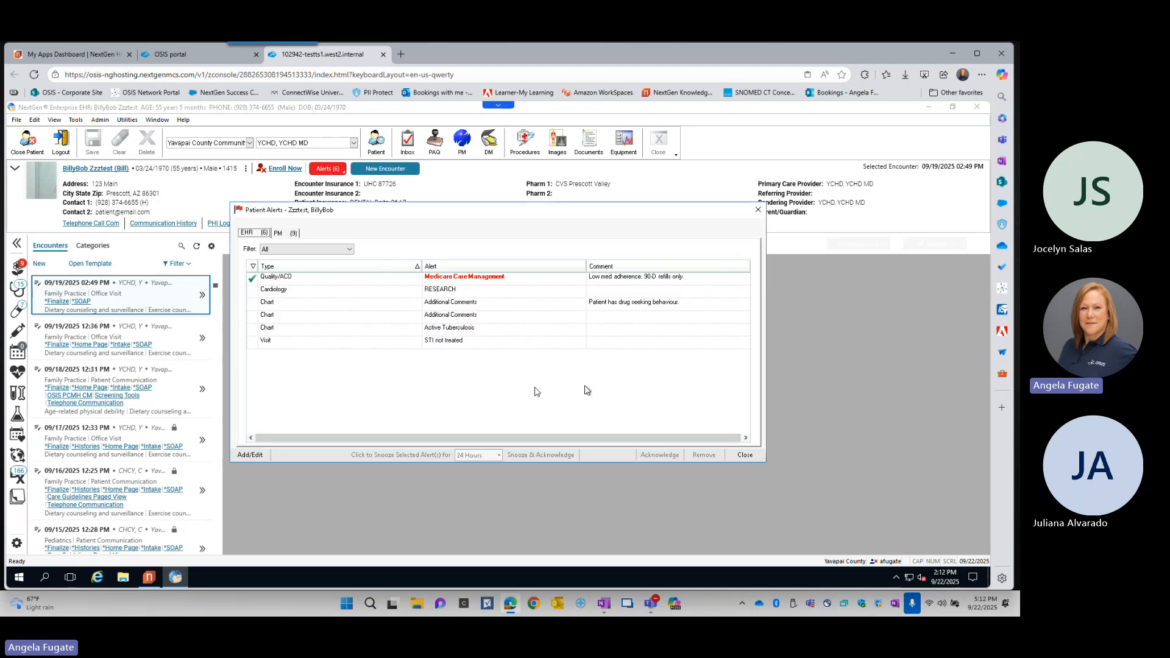
left_click(758, 211)
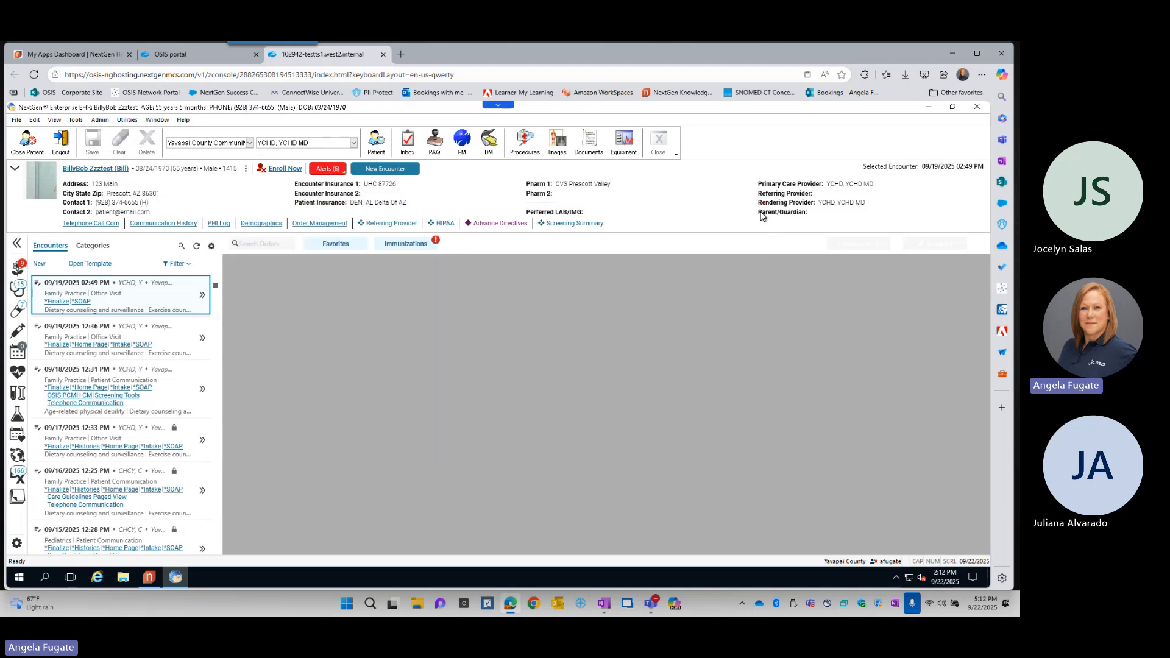
left_click(386, 174)
mouse_move(20, 292)
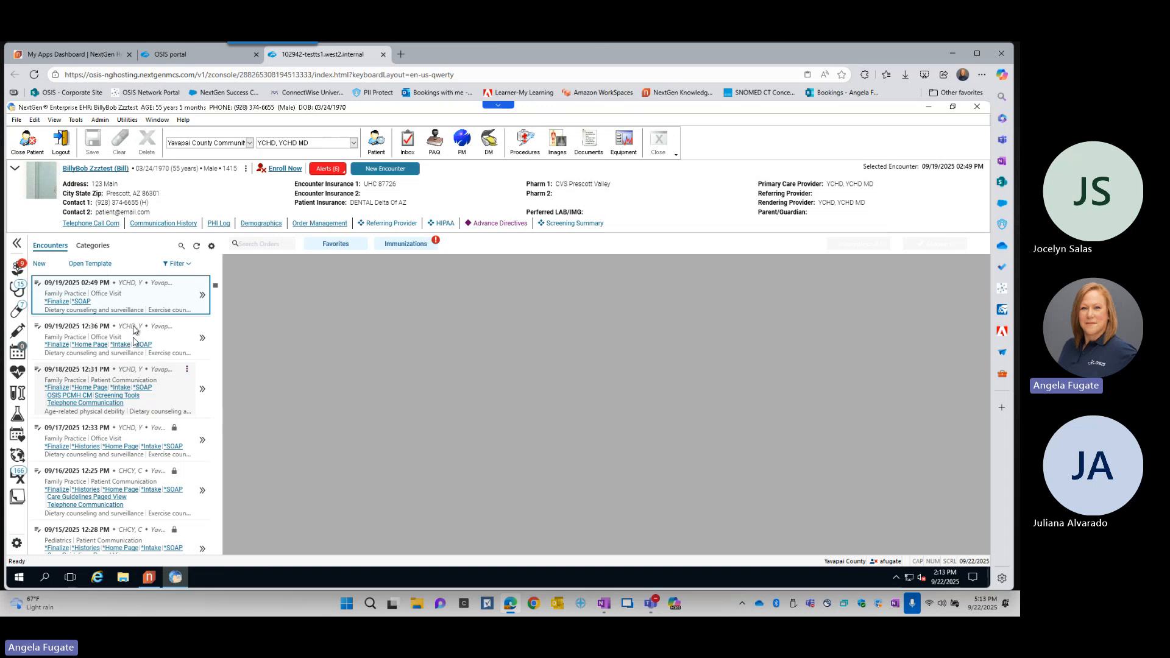
left_click(136, 298)
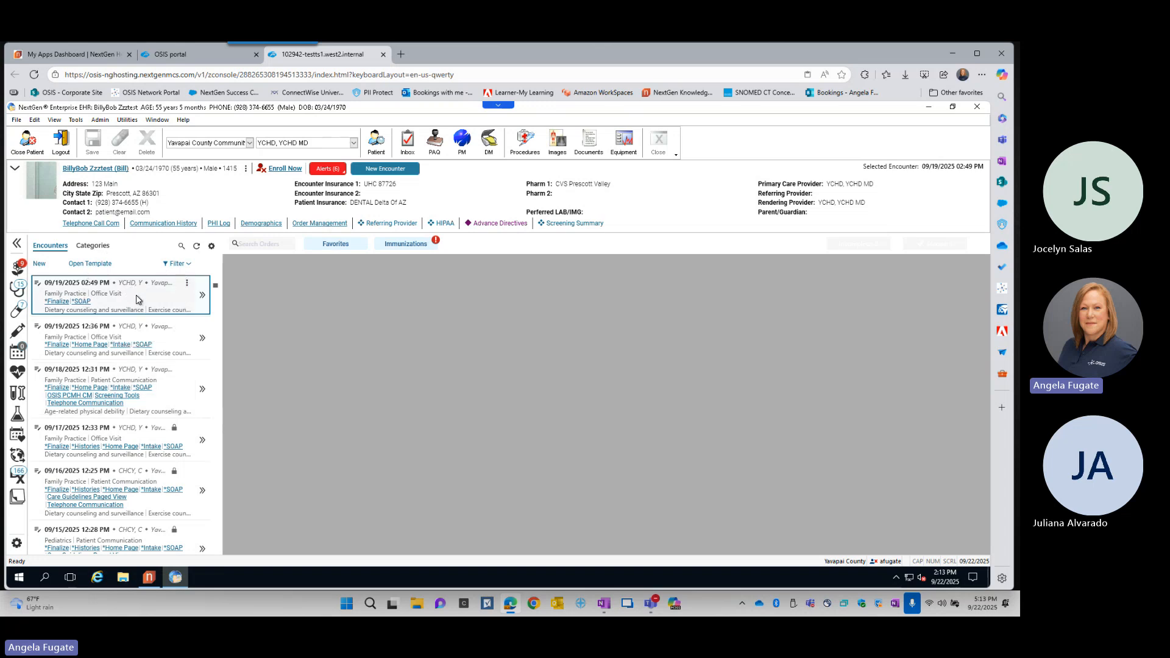
key("ctrl")
key("ctrl")
mouse_move(89, 227)
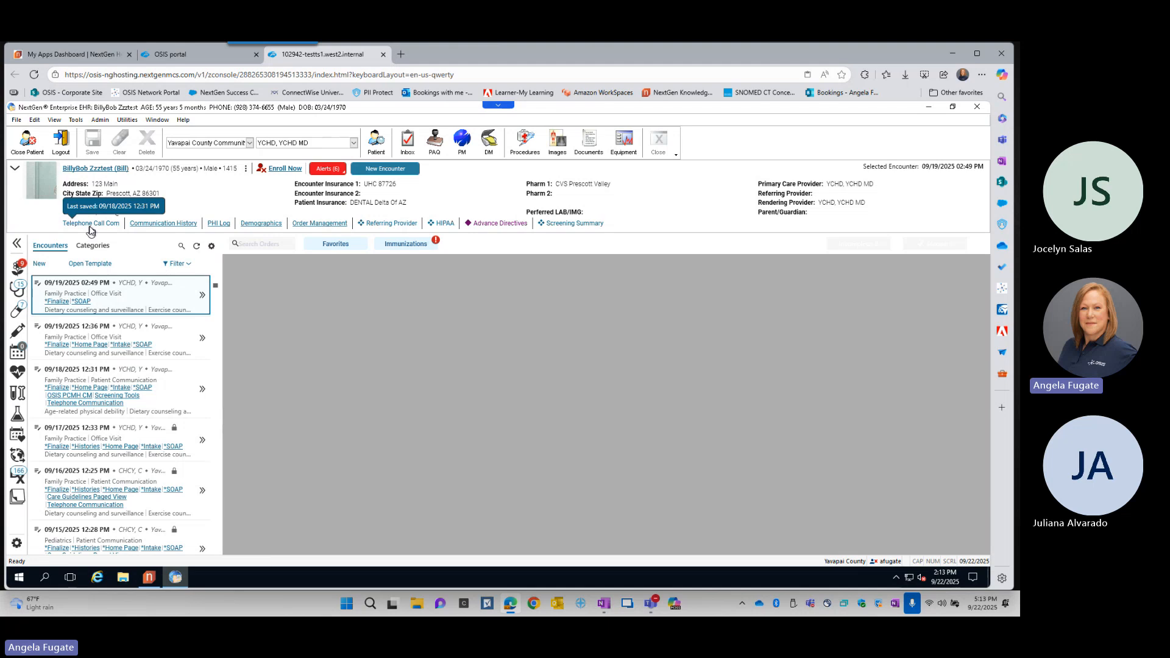
key("ctrl")
key("ctrl")
key("ctrl")
key("ctrl")
- Revisit the profile options to examine the New Task and Modify Patient choices, and dismiss the list
left_click(246, 168)
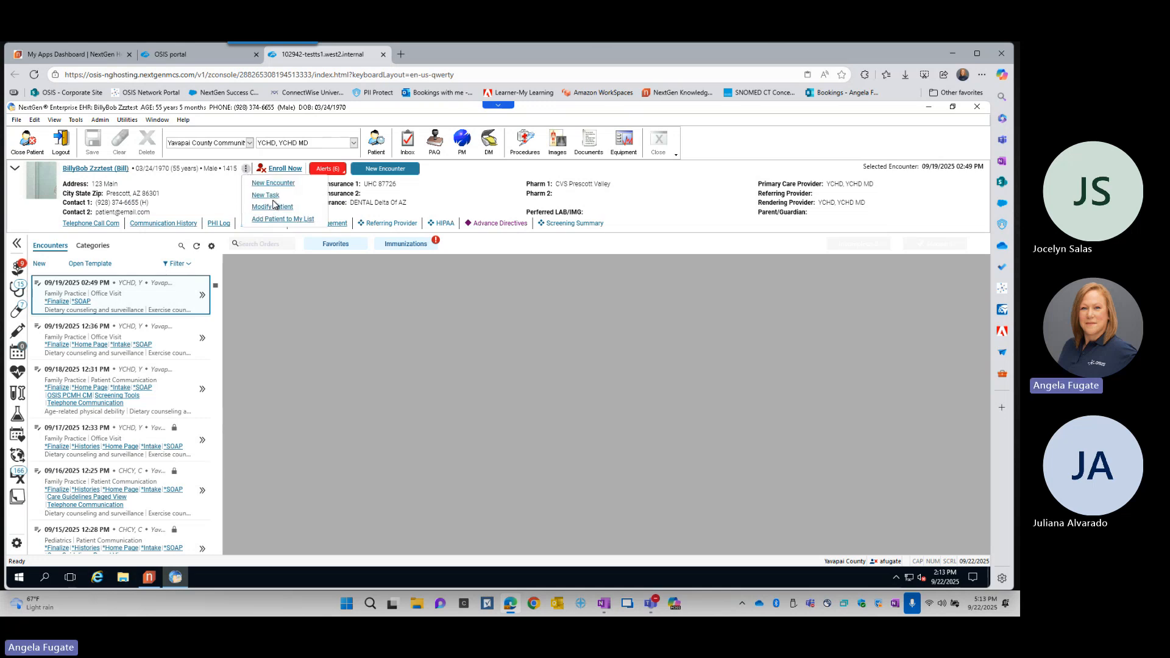
key("ctrl")
left_click(316, 262)
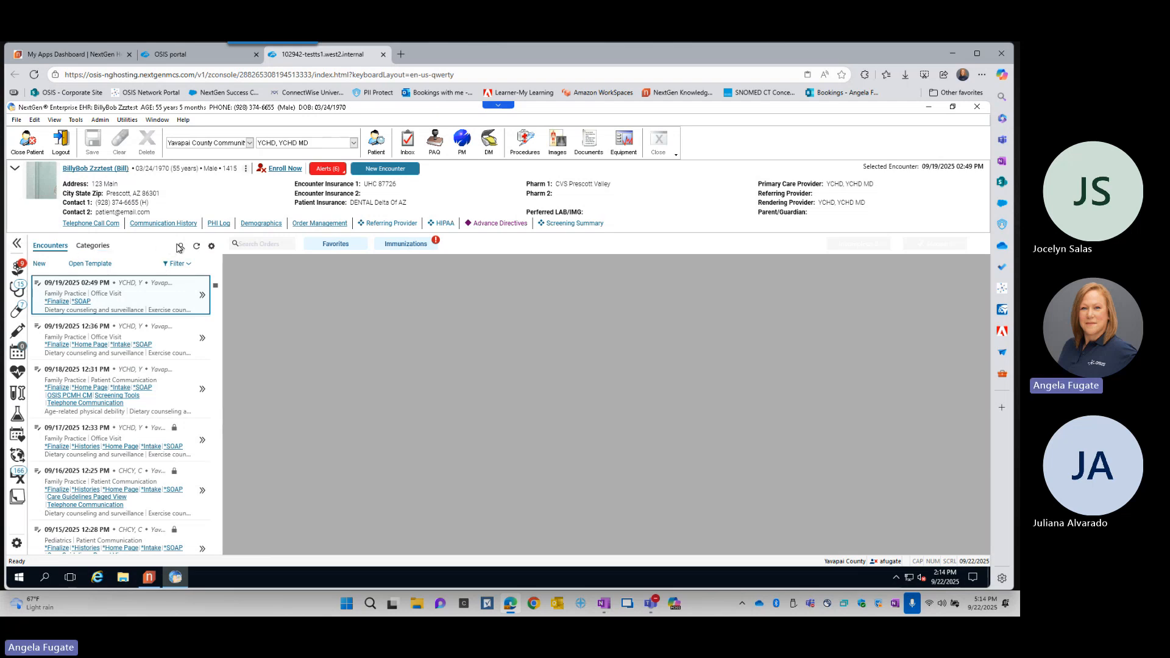
- Collapse and re-expand the patient history panel, keeping the Encounters view displayed
left_click(19, 245)
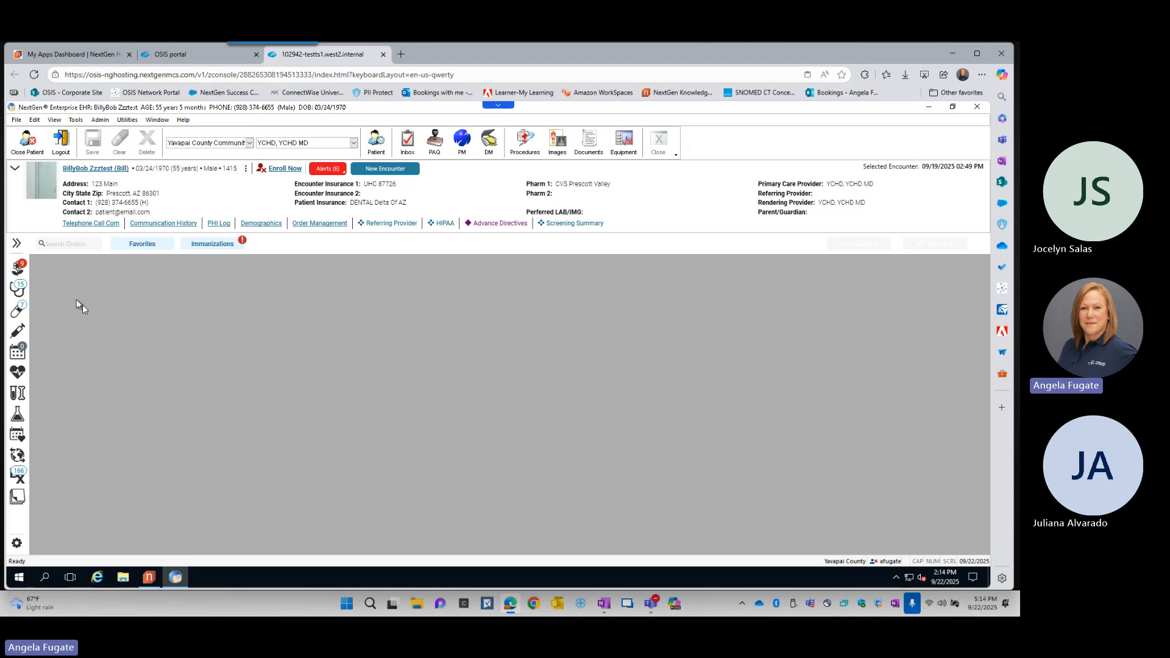
left_click(16, 245)
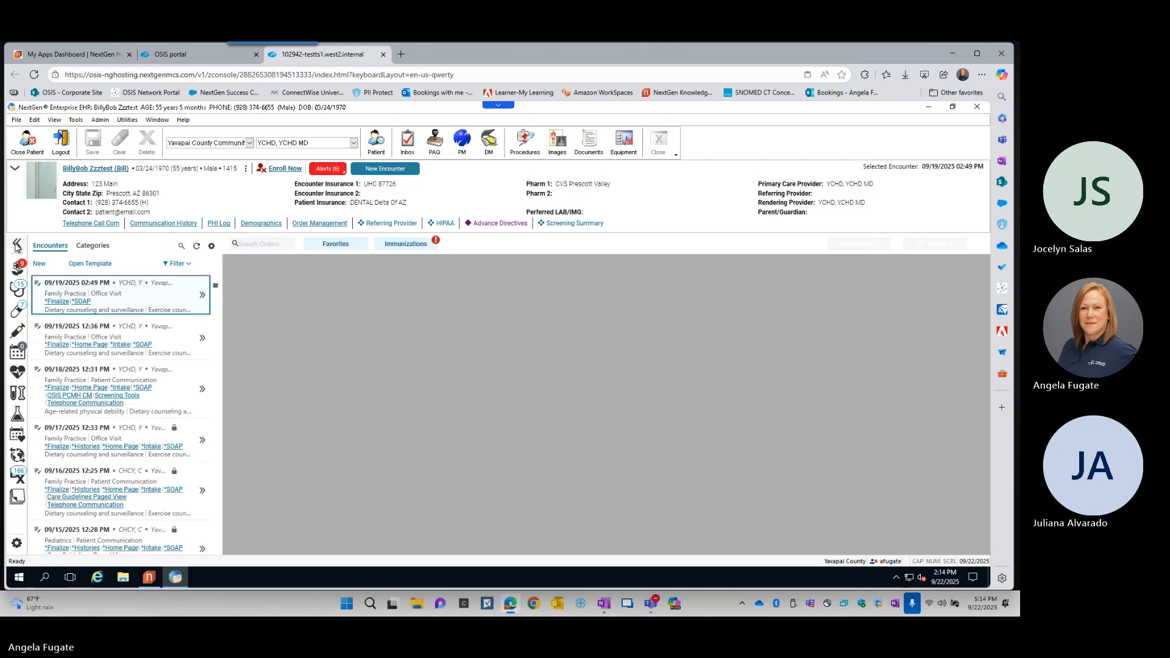
left_click(52, 246)
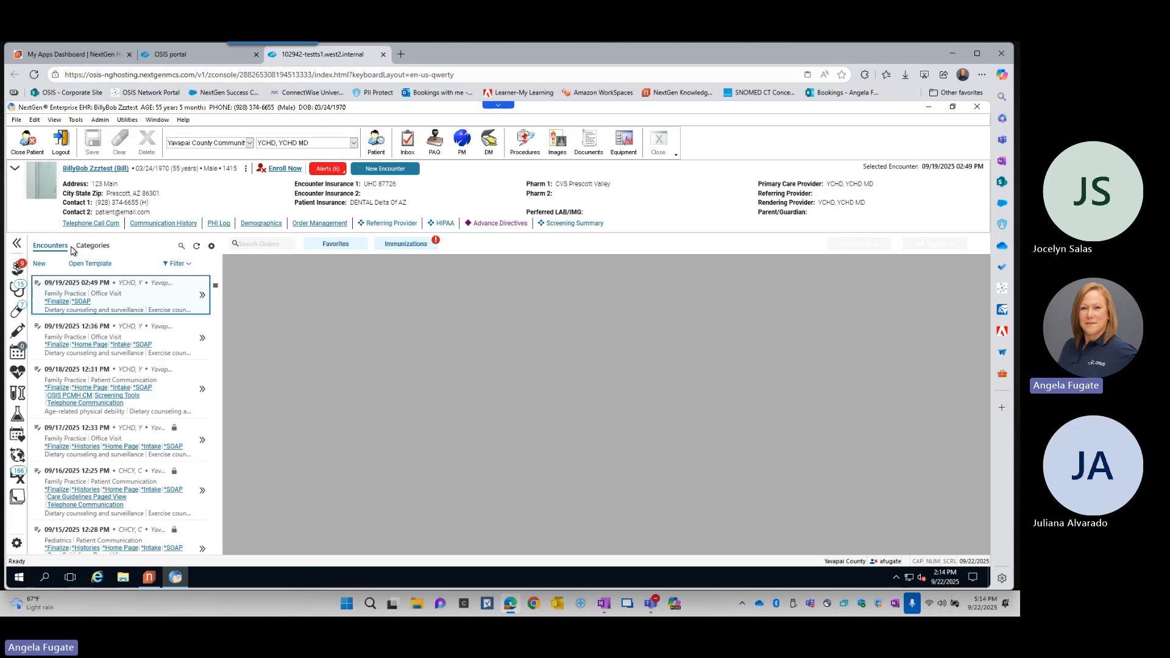
- Examine the preferred Medical Records and Demographics templates available to open from the encounter list, and cancel the template selection
left_click(85, 267)
left_click(84, 268)
left_click(85, 269)
left_click(85, 268)
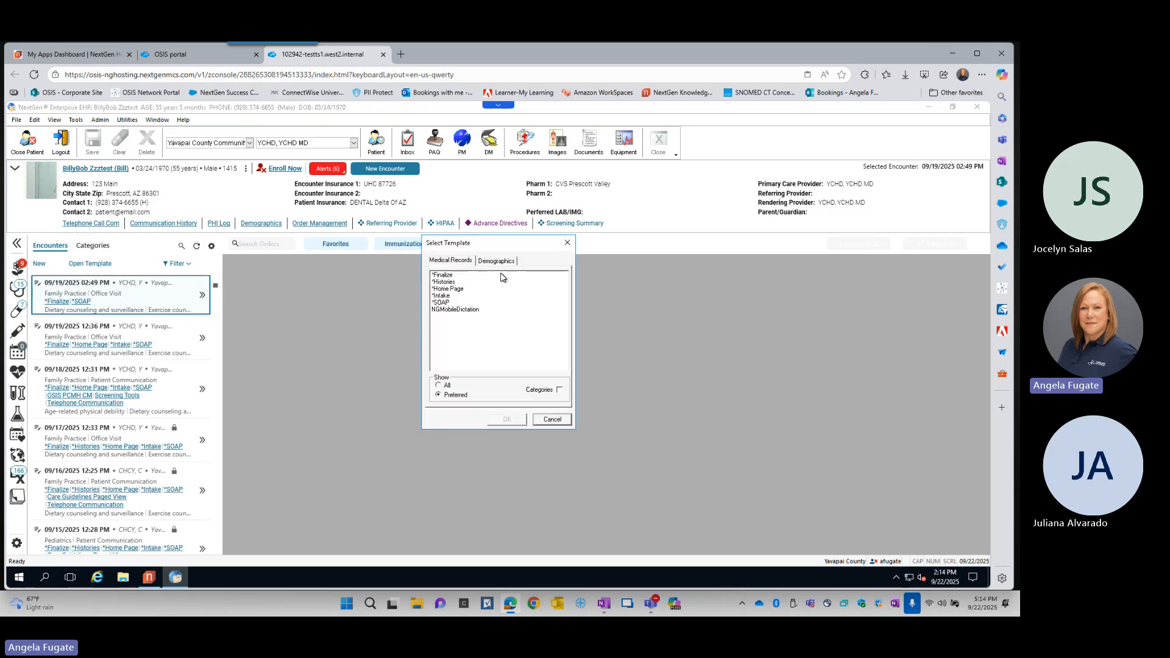
key("ctrl")
key("ctrl")
left_click(501, 262)
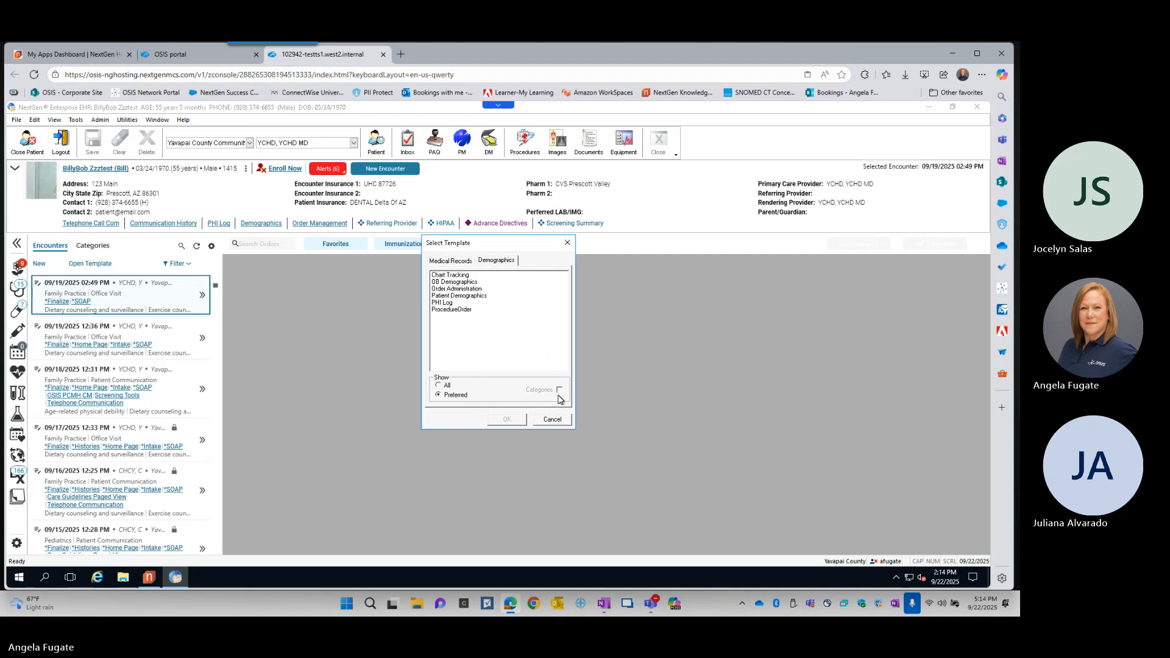
left_click(560, 421)
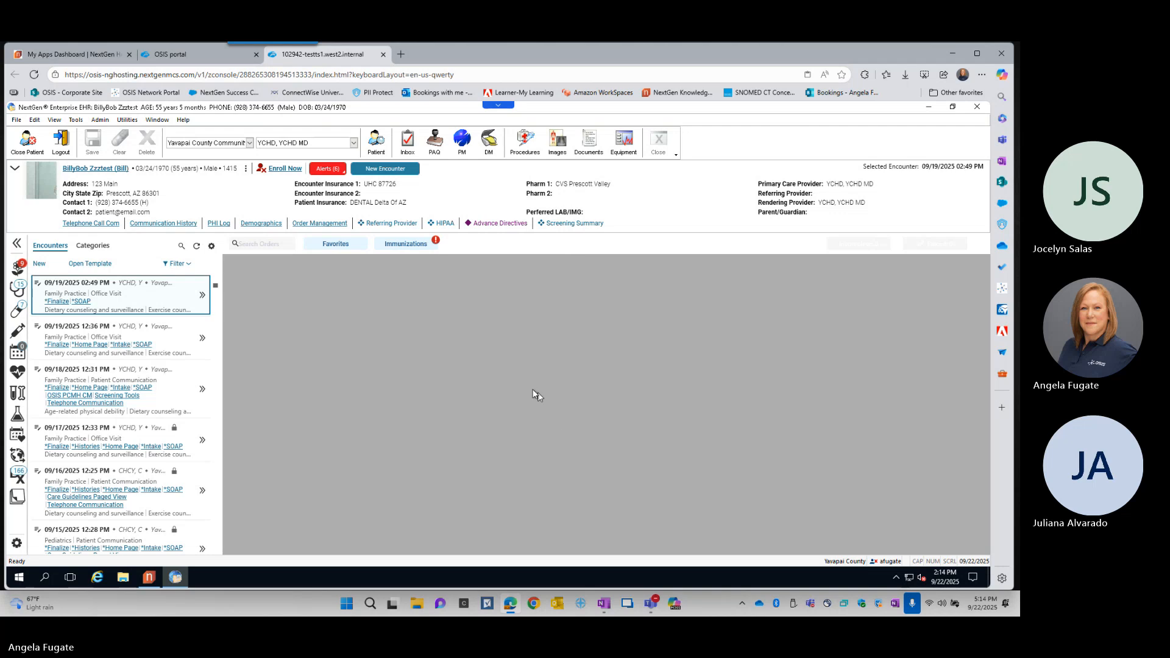
- Browse the full list of document categories in the patient history
left_click(97, 247)
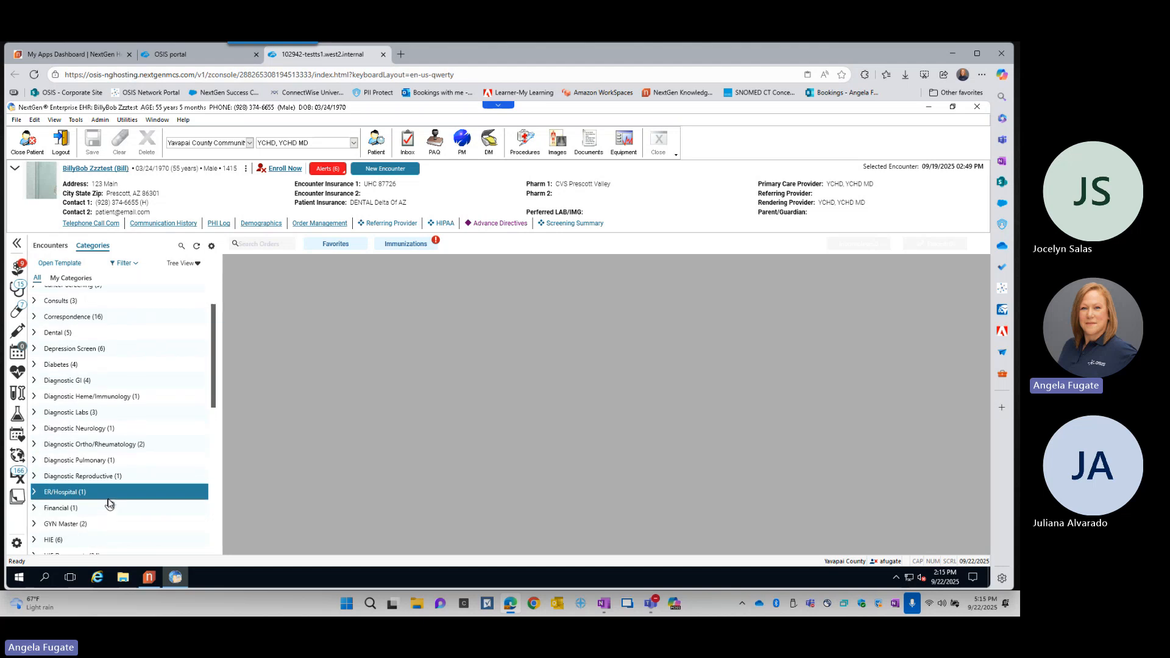
scroll(110, 487, "down", 4)
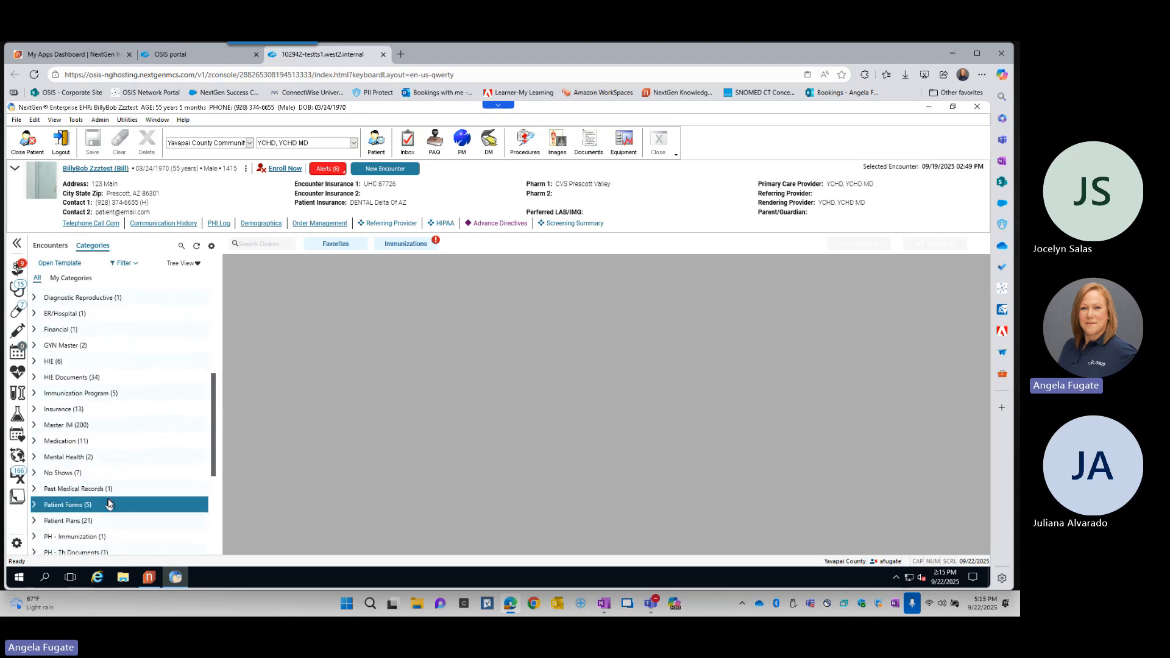
scroll(108, 502, "down", 2)
scroll(107, 494, "up", 6)
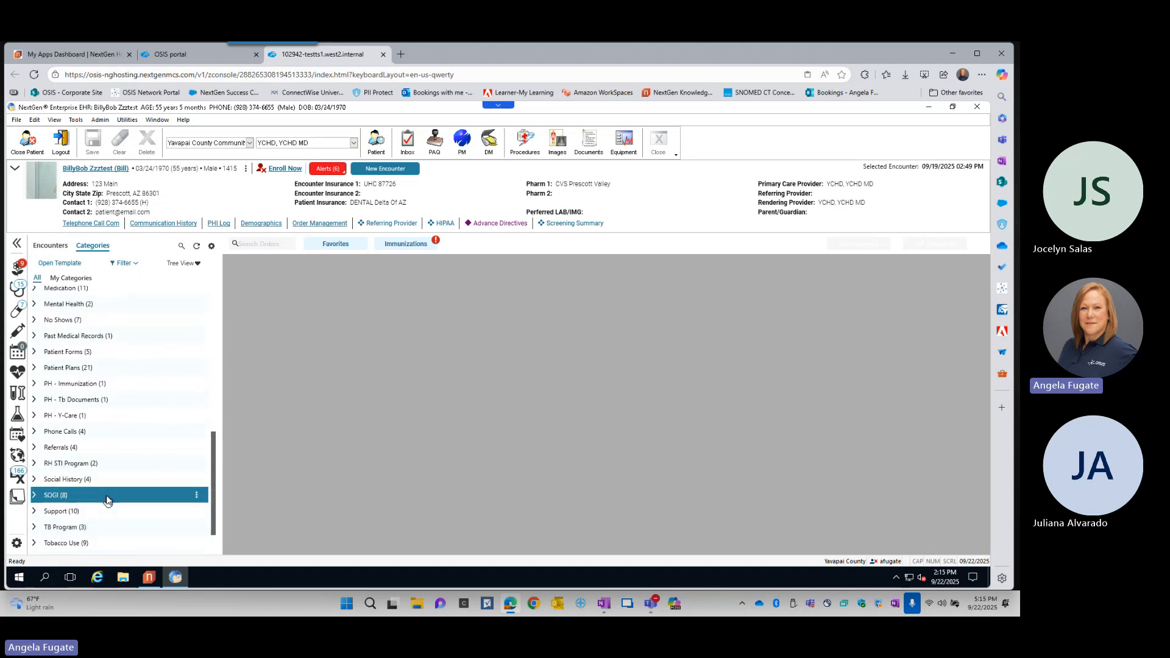
scroll(107, 492, "up", 1)
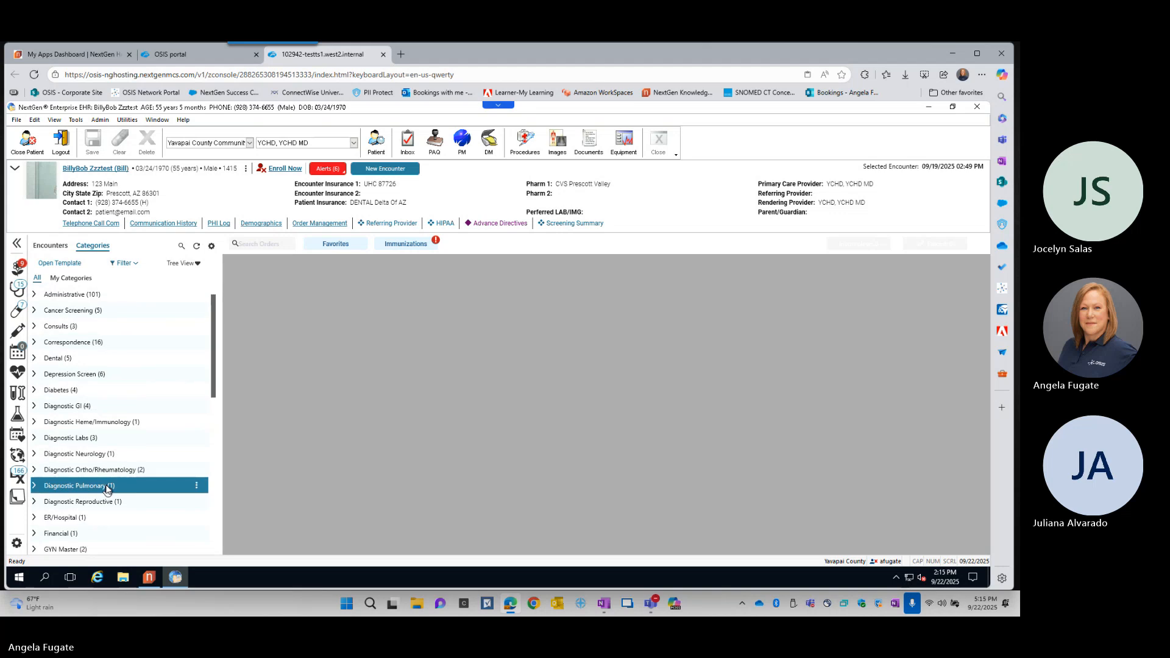
- View the Search Documents window for the patient's history, and close it without searching
left_click(182, 247)
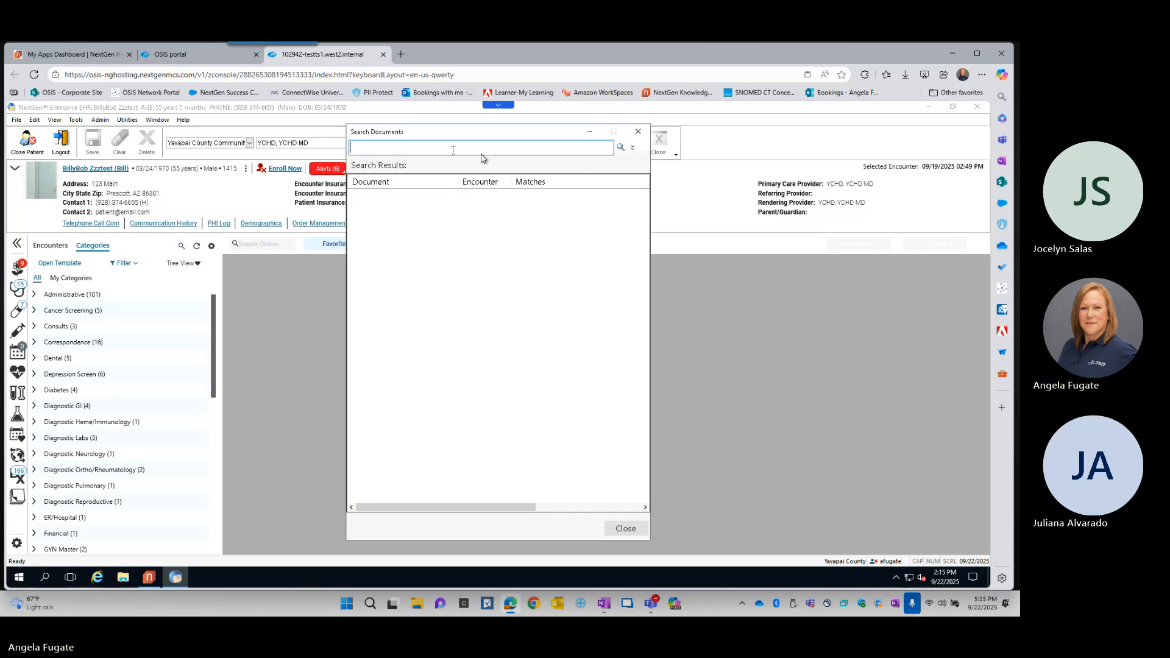
left_click(638, 133)
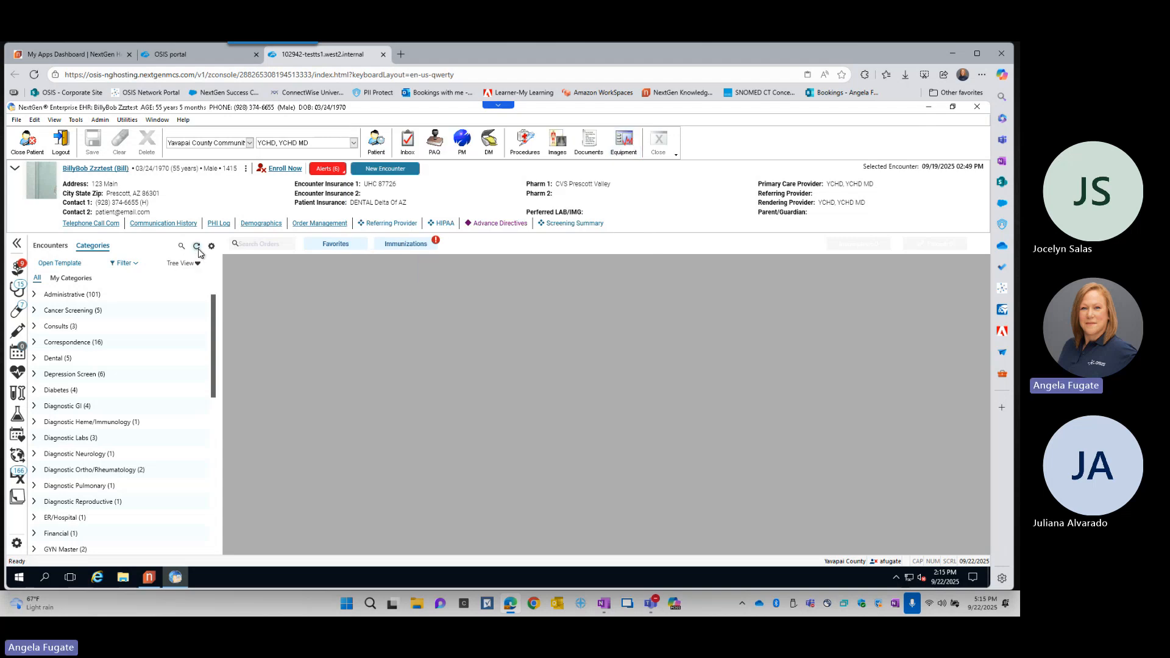
key("ctrl")
key("ctrl")
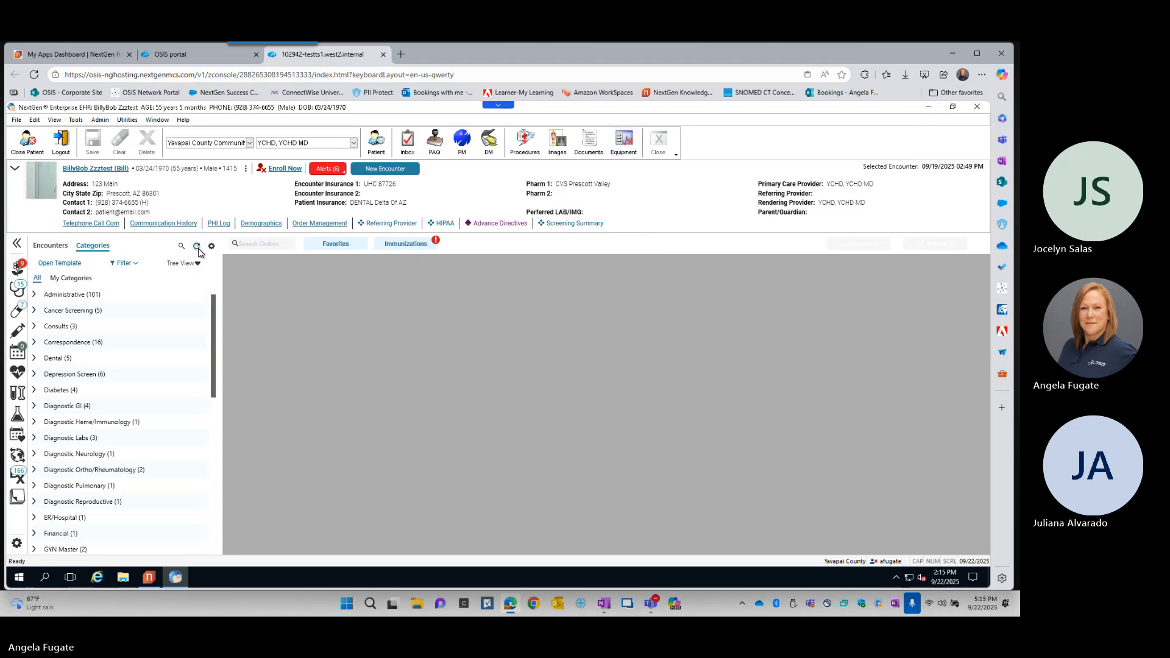
key("ctrl")
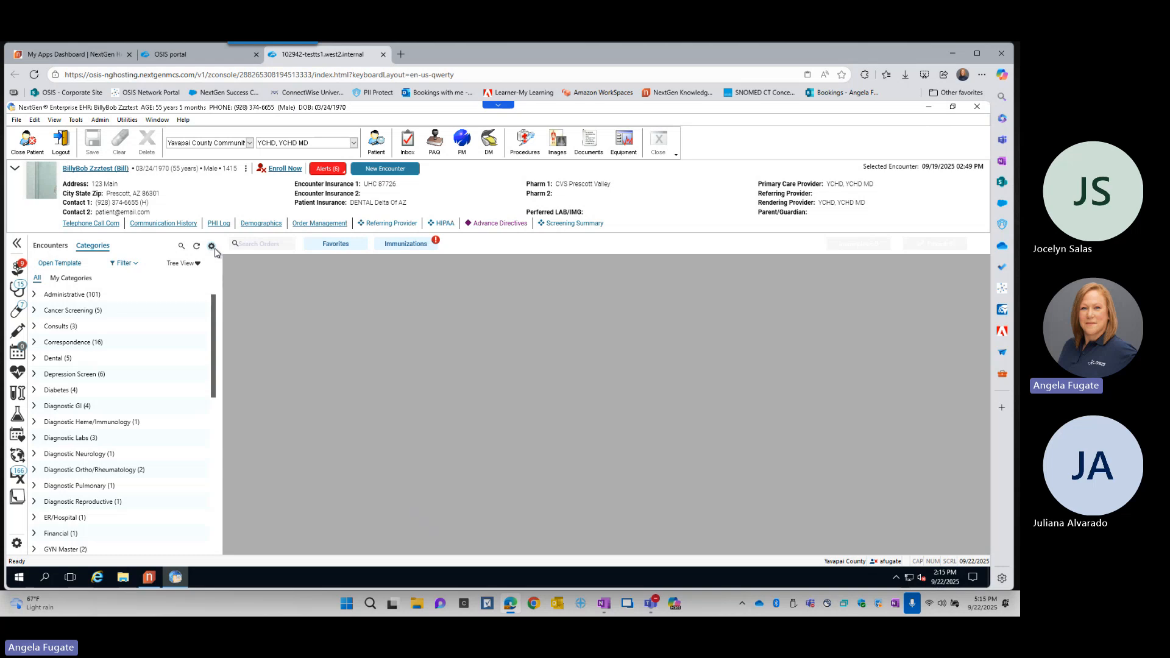
- Return to the Encounters view and examine the patient history settings, including the date, time and provider format options
left_click(51, 247)
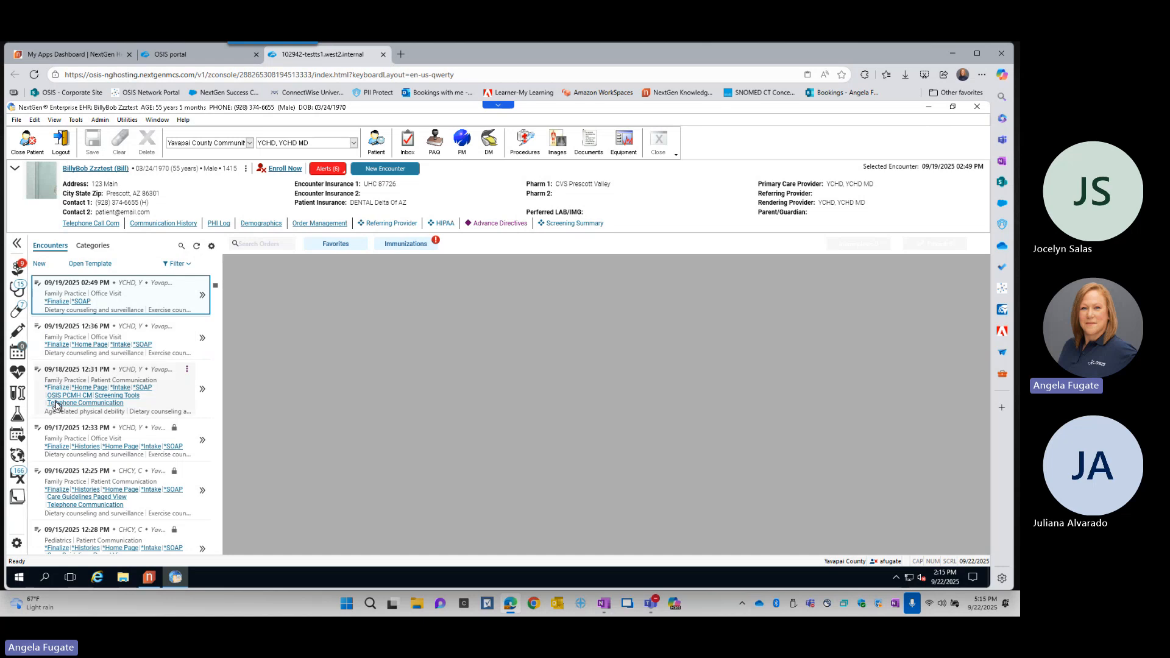
left_click(212, 246)
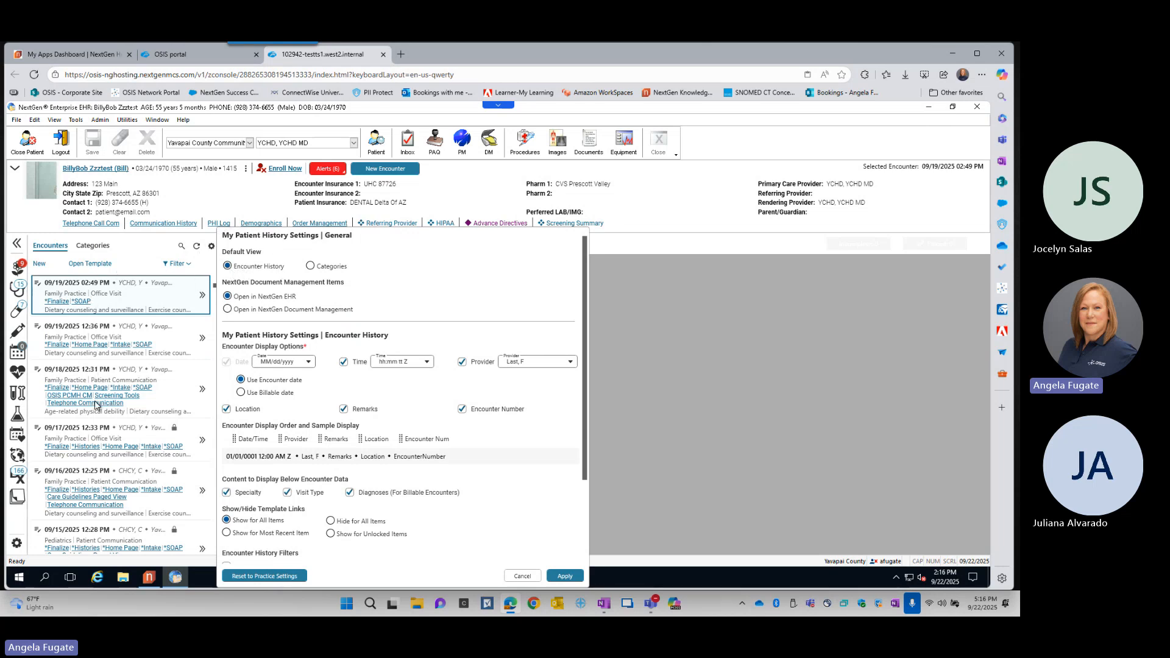
left_click(315, 273)
left_click(310, 363)
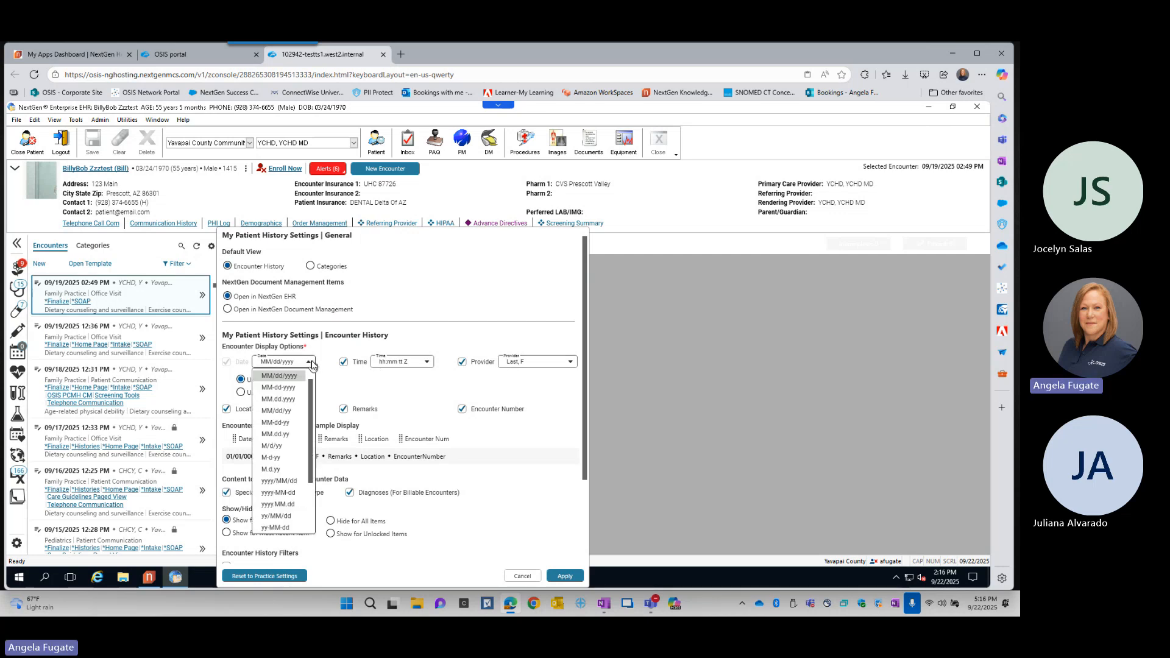
left_click(390, 362)
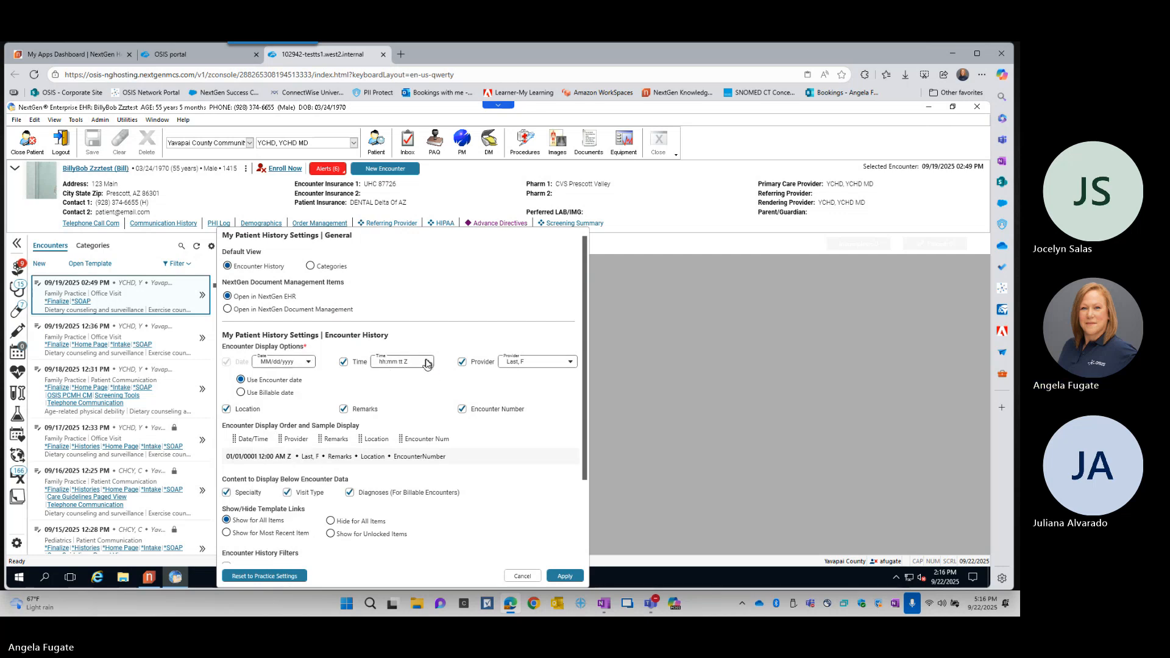
left_click(428, 363)
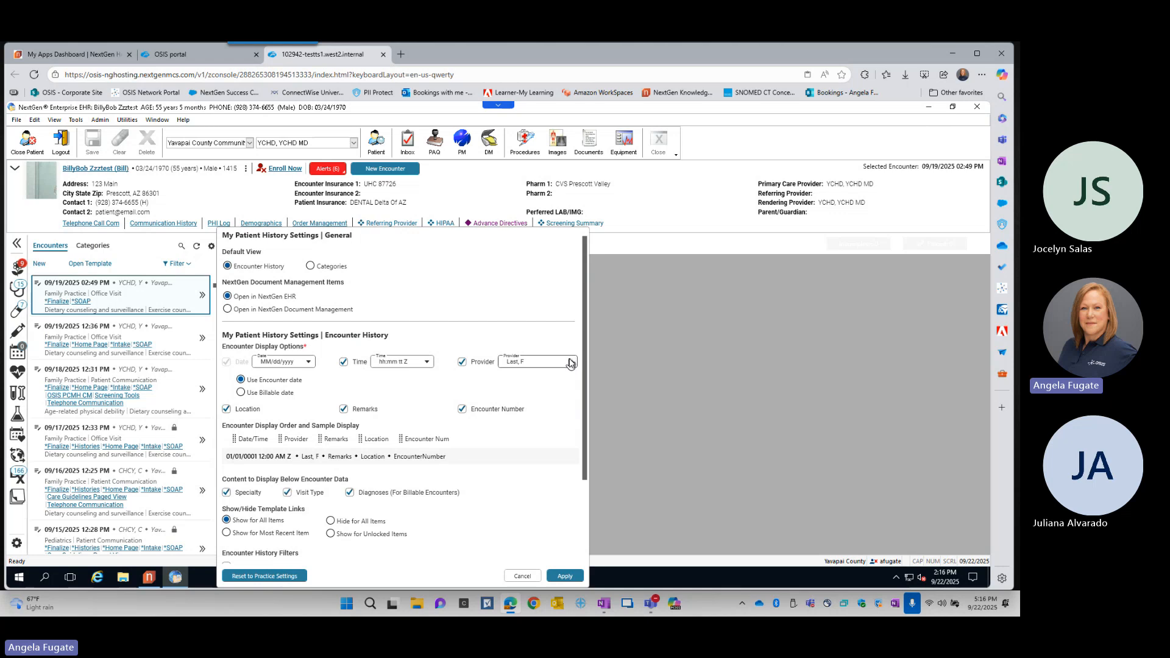
left_click(569, 363)
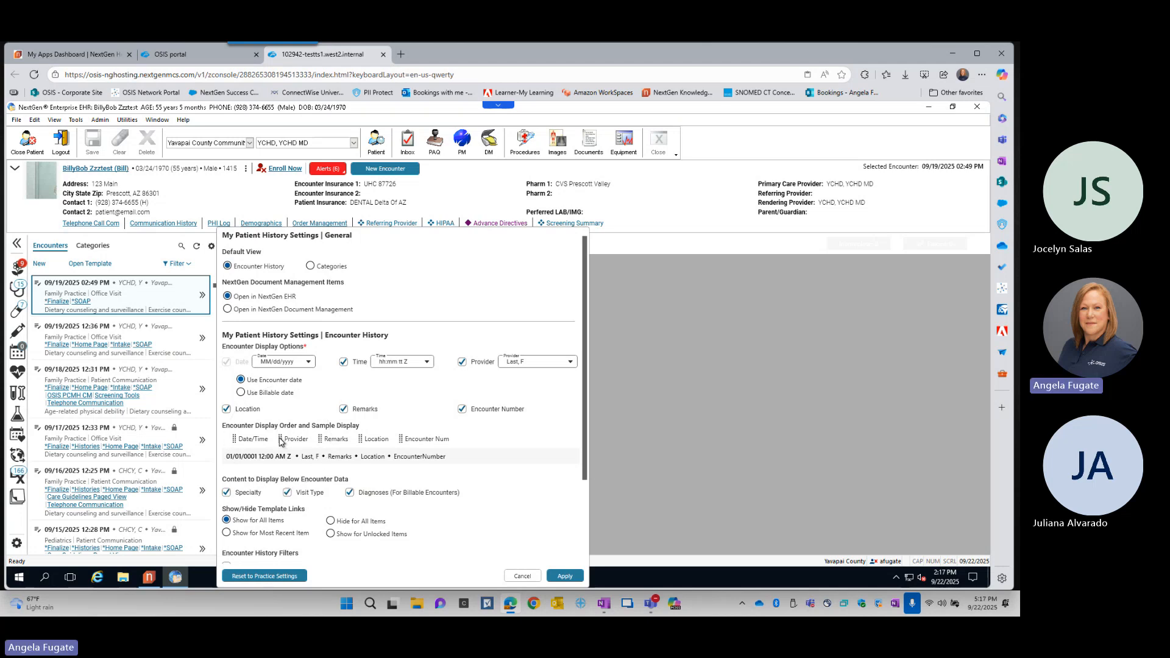
- Try moving Provider in the encounter display order, exclude Remarks from the display options, and review the remaining history settings
left_click_drag(280, 440, 334, 442)
left_click(345, 411)
scroll(457, 450, "down", 3)
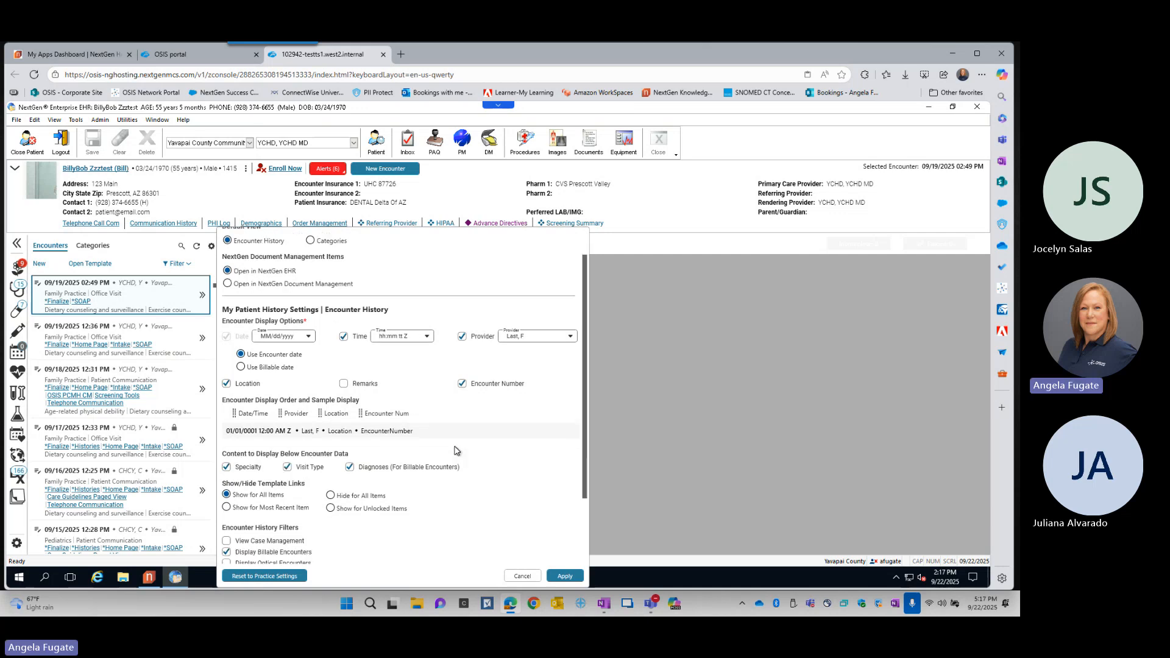
scroll(457, 451, "down", 1)
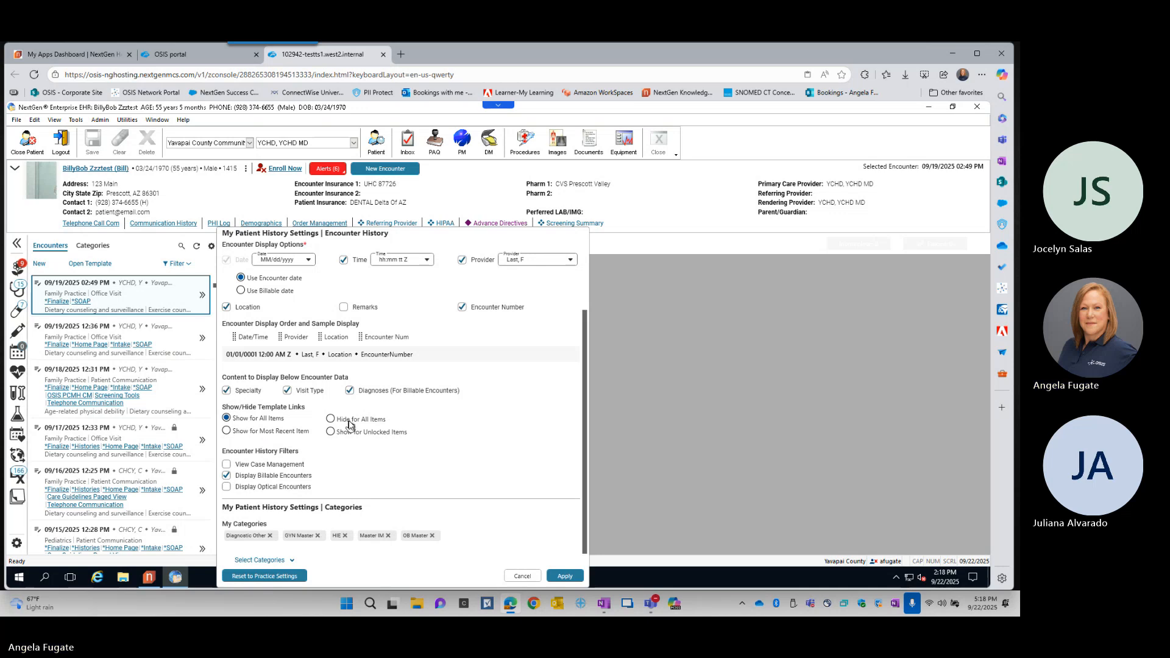
key("ctrl")
scroll(467, 450, "down", 1)
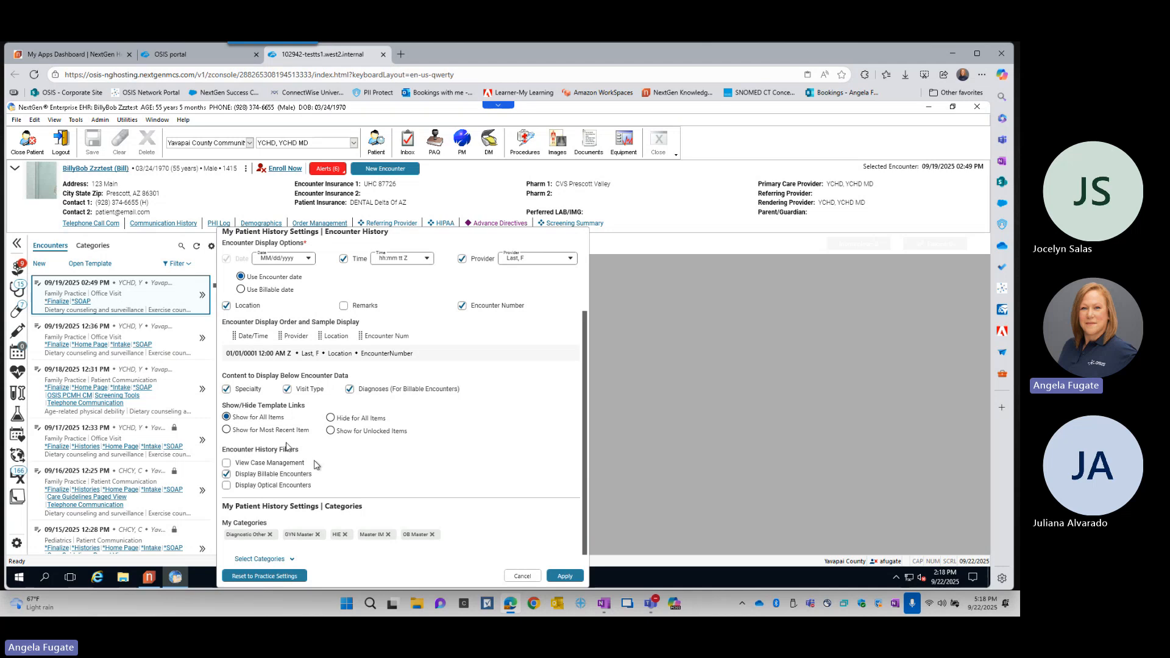
- Exclude Remarks from the encounter display options, place Encounter Num directly after Date/Time in the display order, and apply the settings
left_click(200, 297)
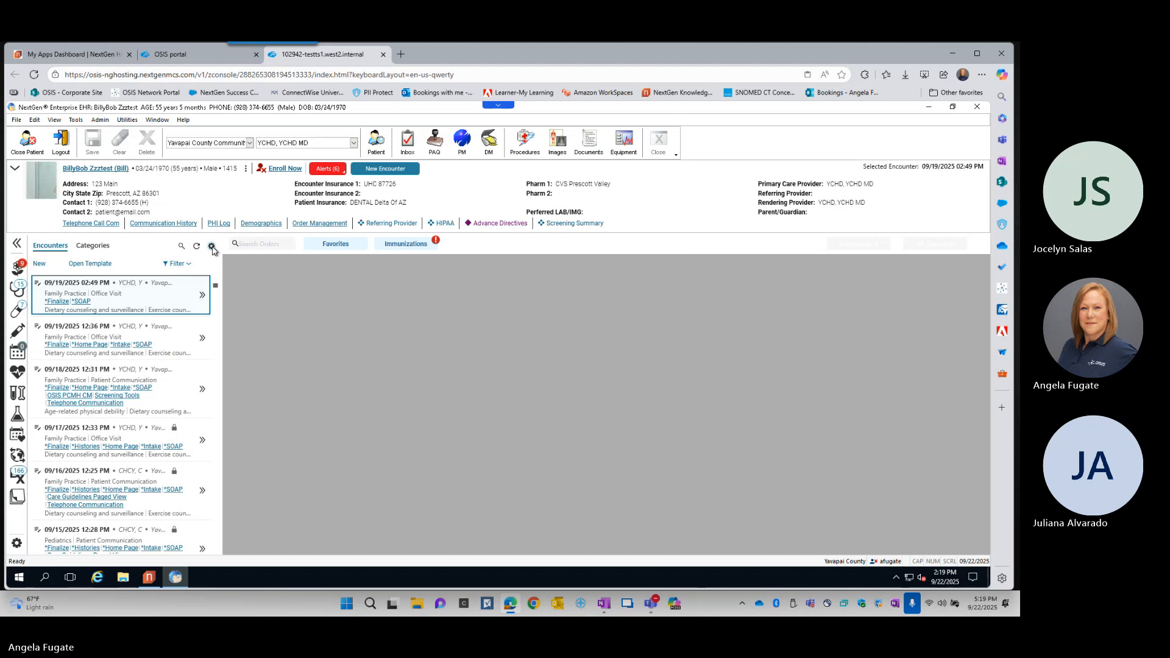
left_click(212, 247)
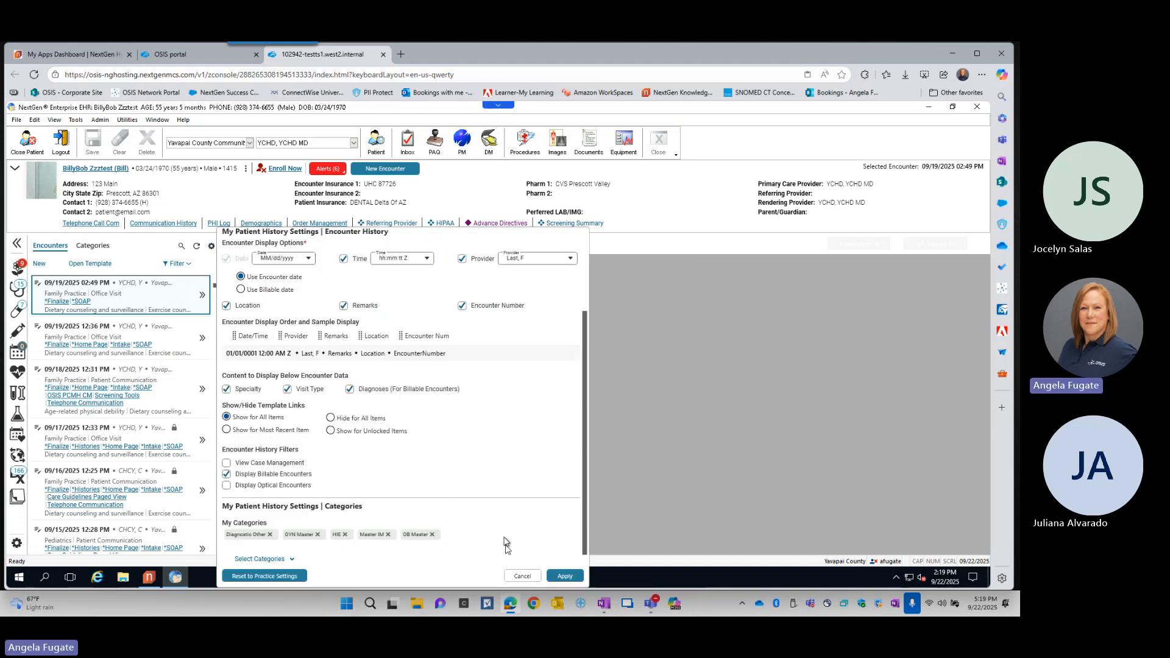
left_click(351, 308)
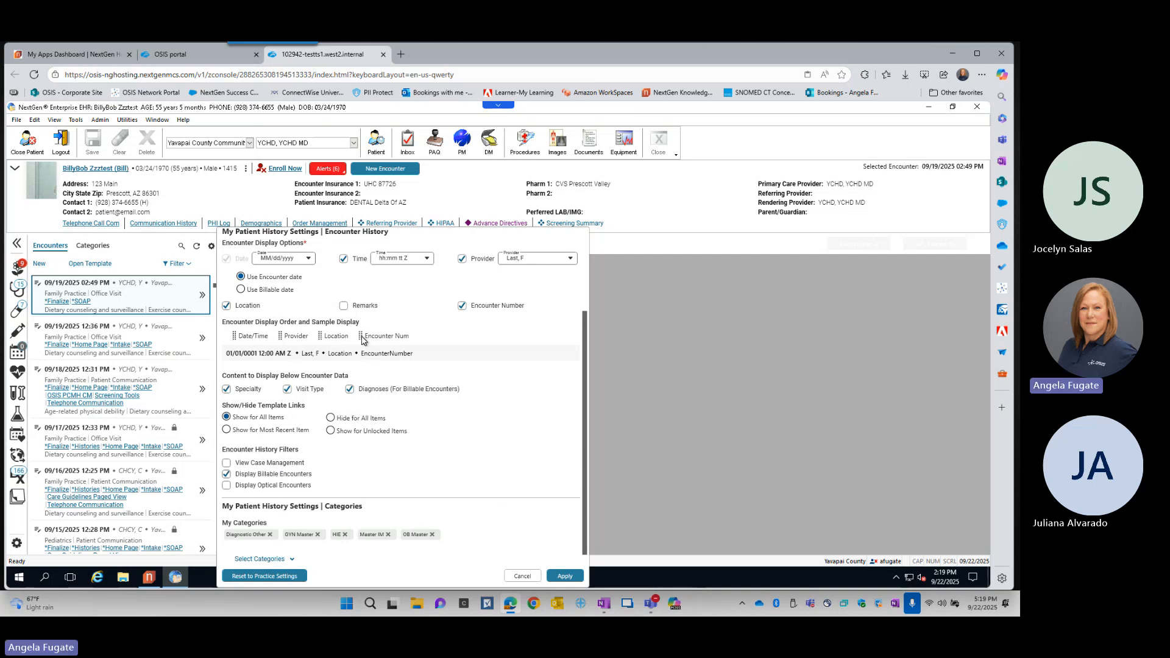
left_click_drag(363, 340, 275, 345)
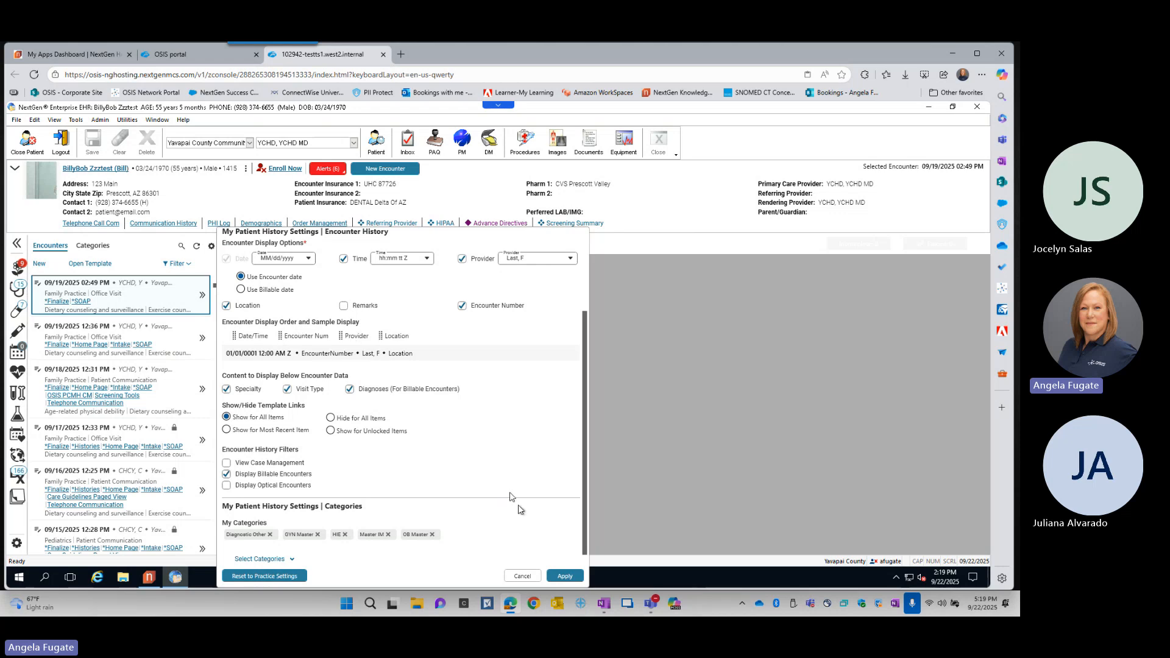
left_click(565, 576)
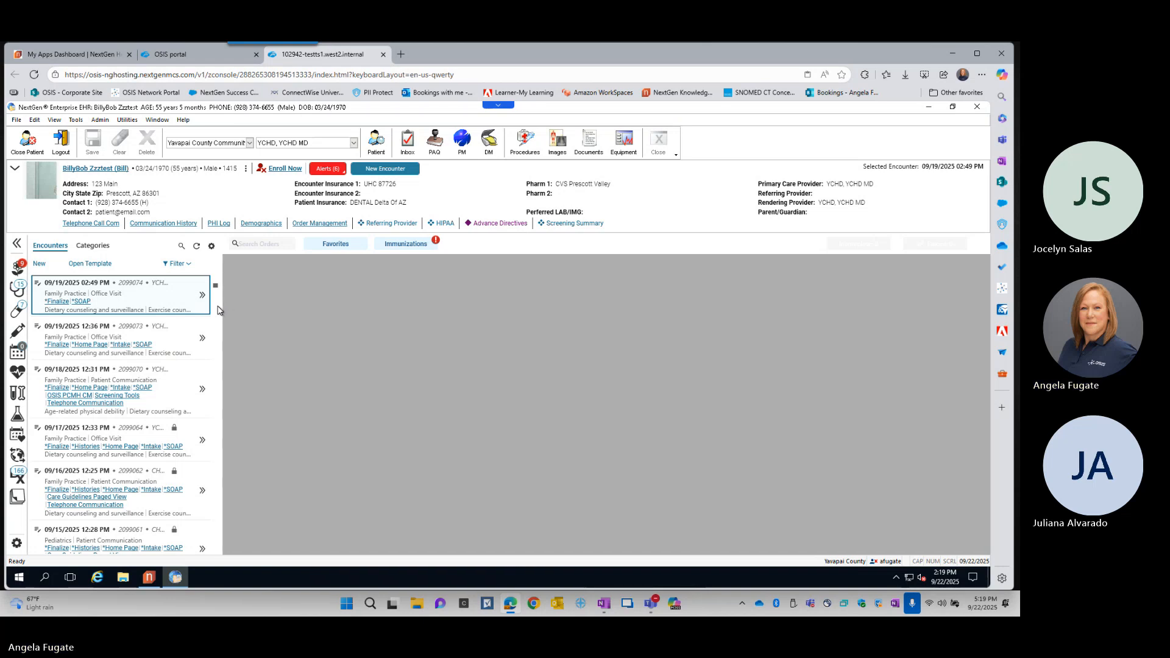
- Widen the patient history panel to show more of each encounter, and restore the history settings to the practice settings
left_click_drag(222, 313, 275, 324)
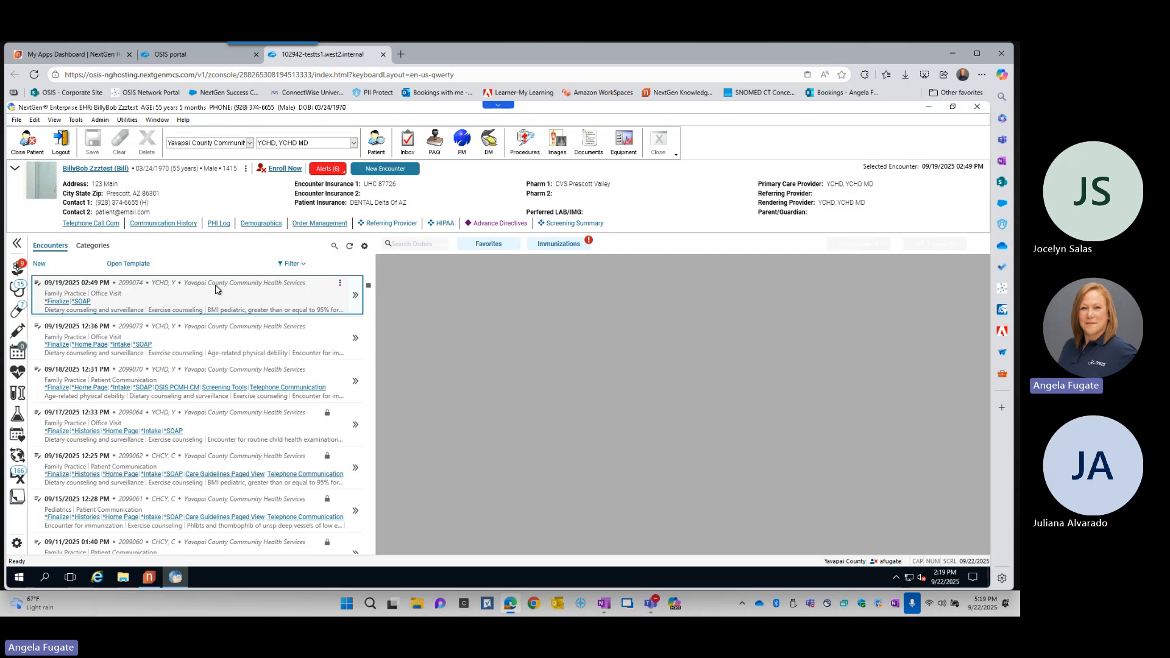
left_click(355, 298)
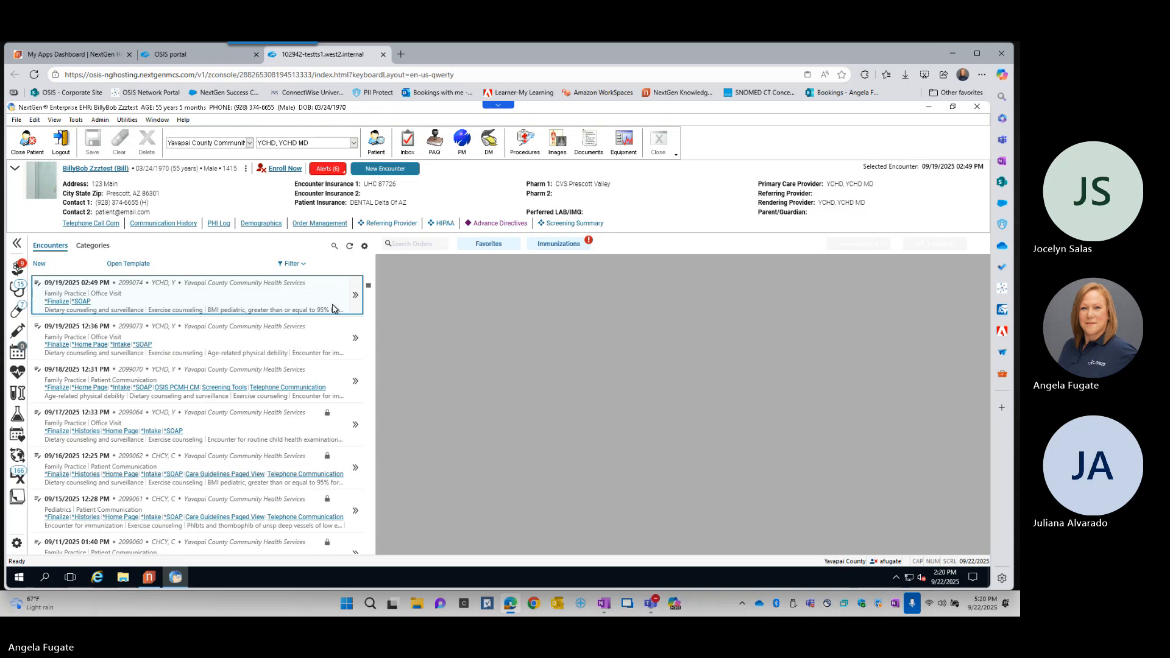
left_click(364, 246)
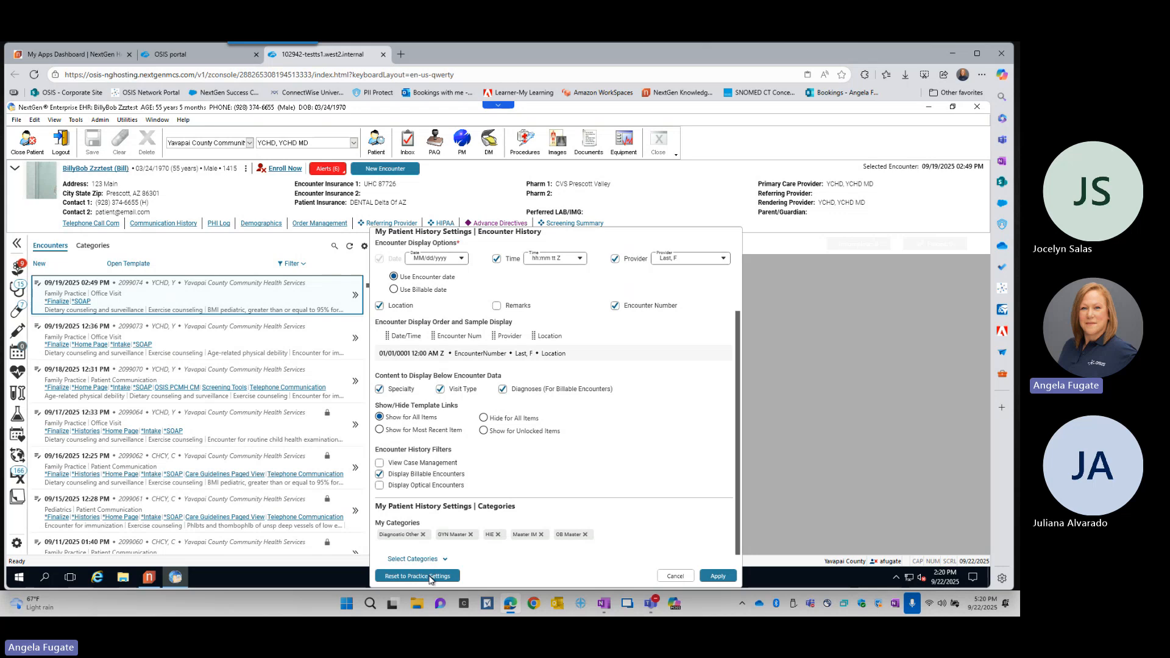
key("ctrl")
key("ctrl")
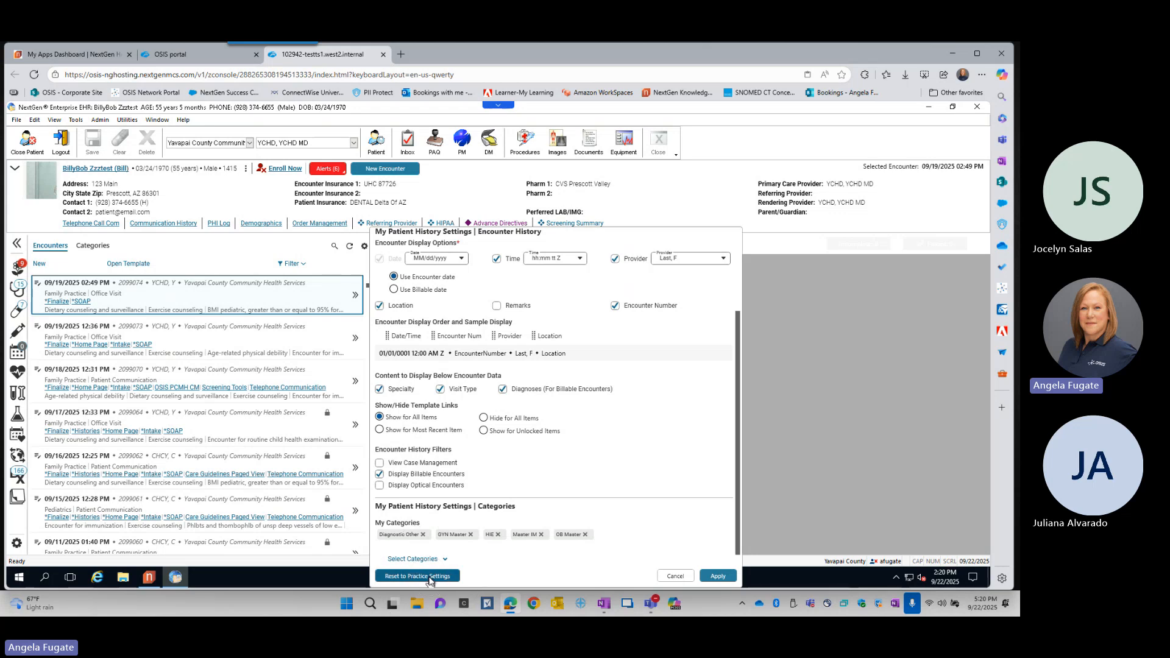
left_click(429, 577)
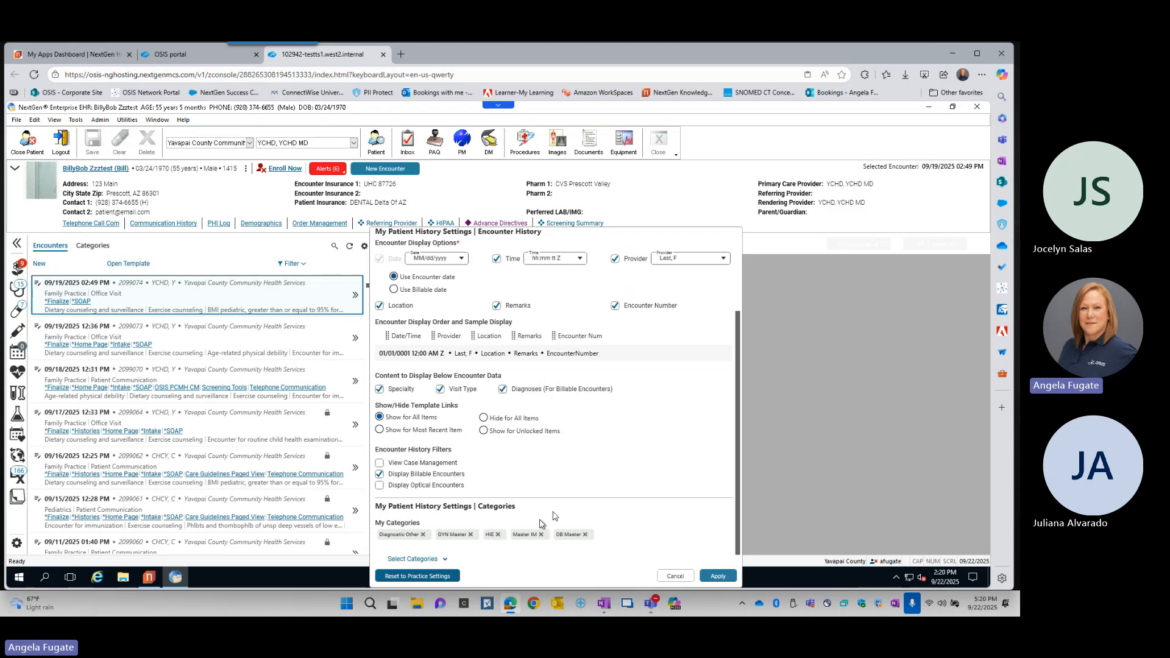
left_click(718, 577)
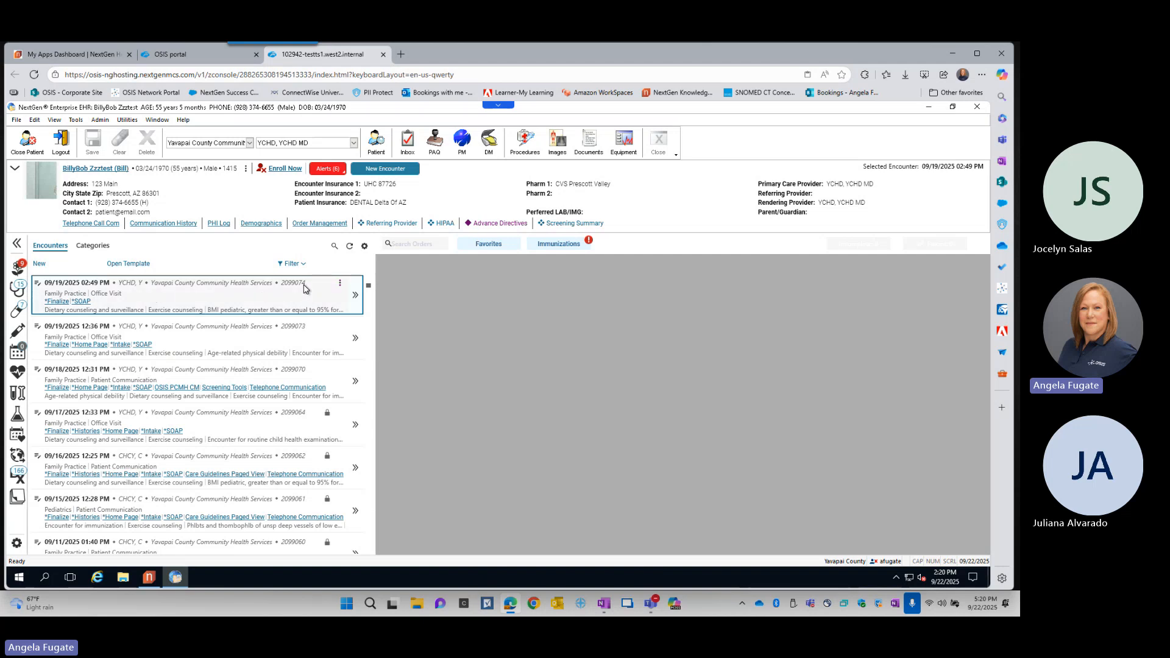
- Narrow the patient history panel and browse the patient's documents under Categories in List View
left_click_drag(375, 338, 228, 340)
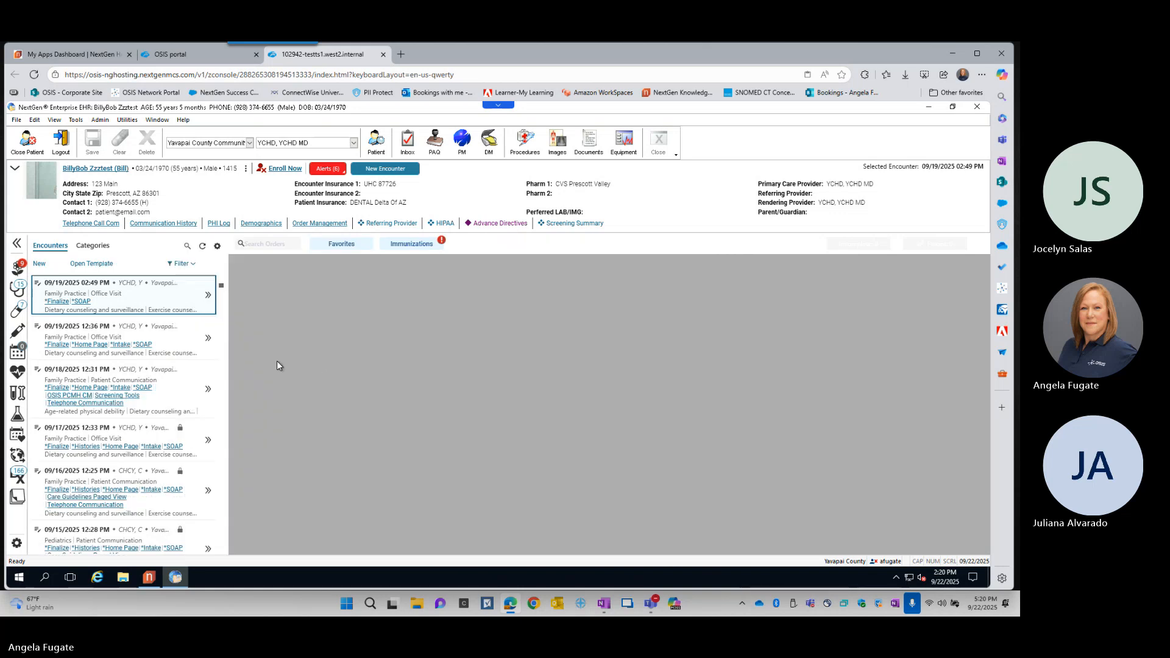
left_click(107, 250)
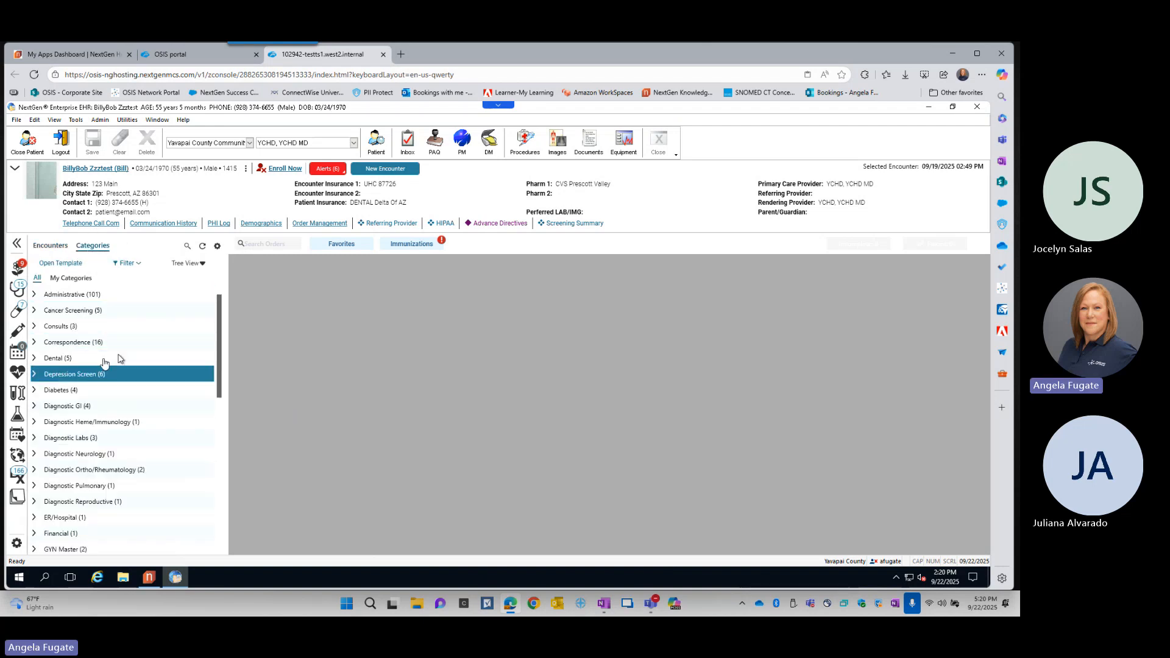
left_click(204, 265)
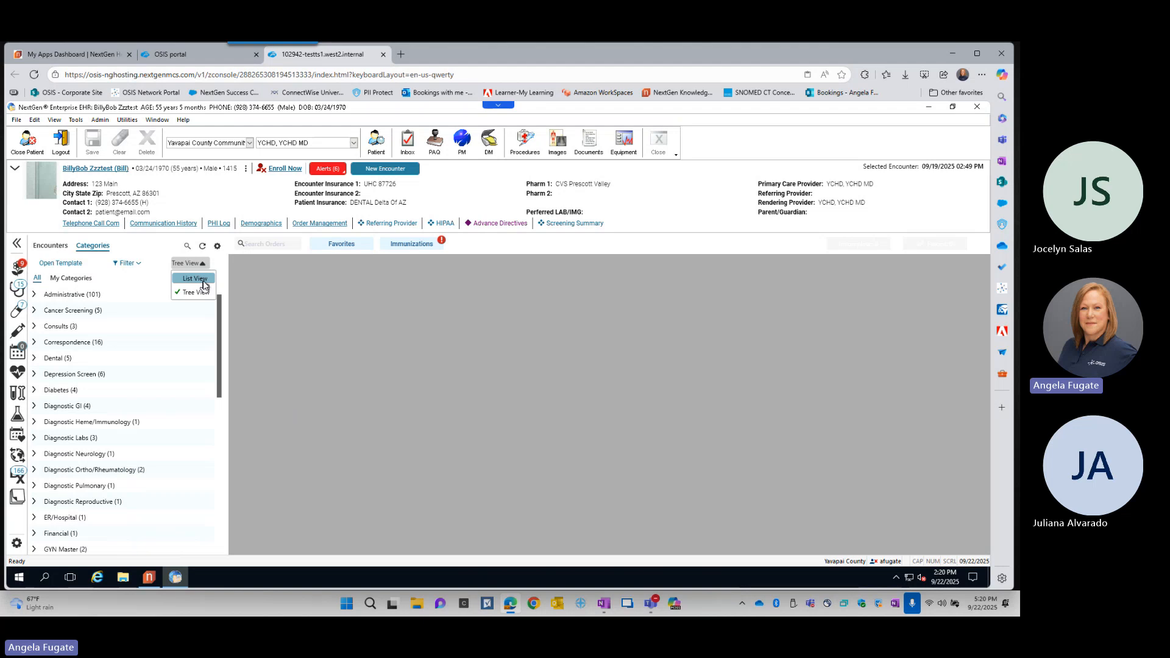
left_click(203, 281)
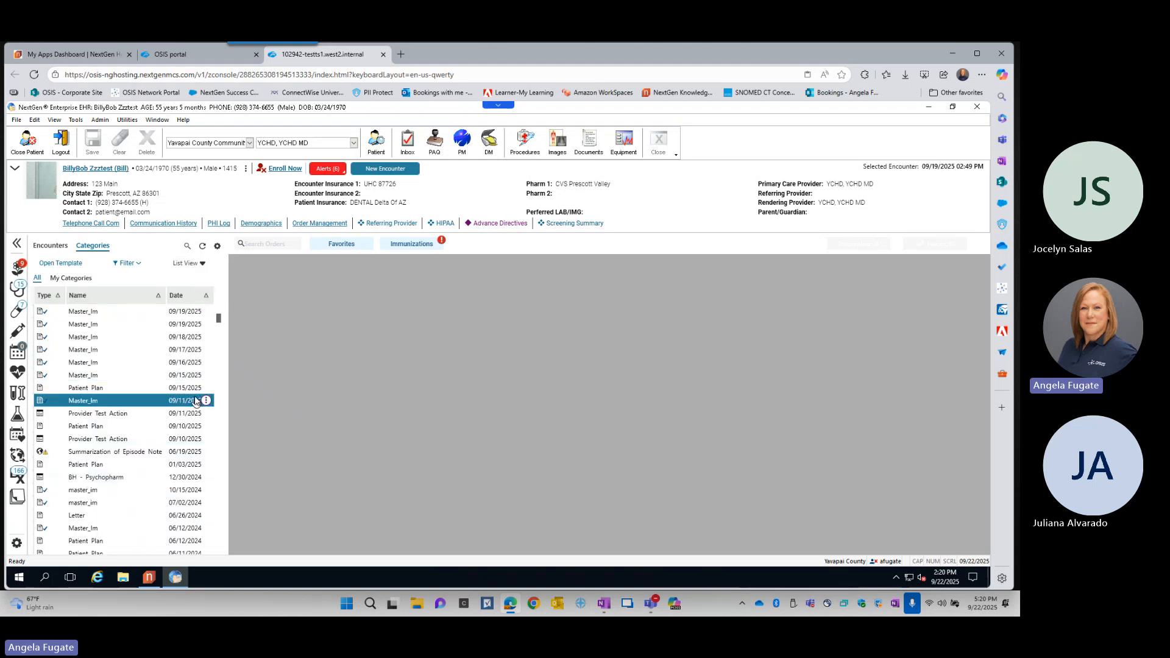
scroll(193, 400, "down", 4)
scroll(192, 400, "down", 8)
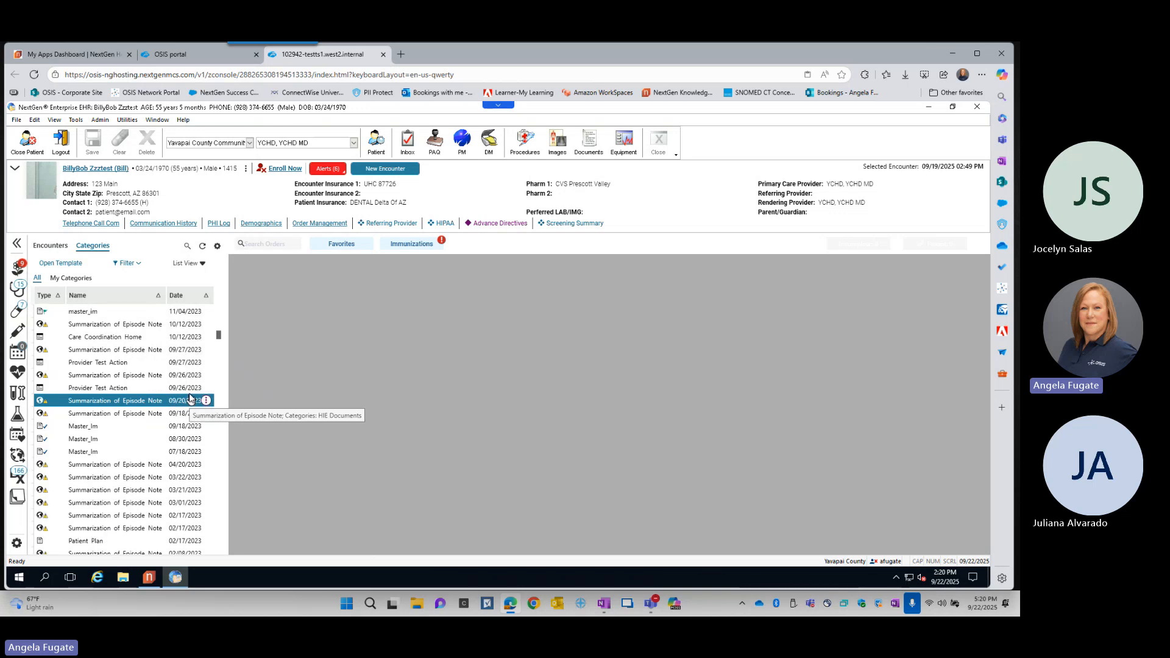
scroll(189, 397, "down", 10)
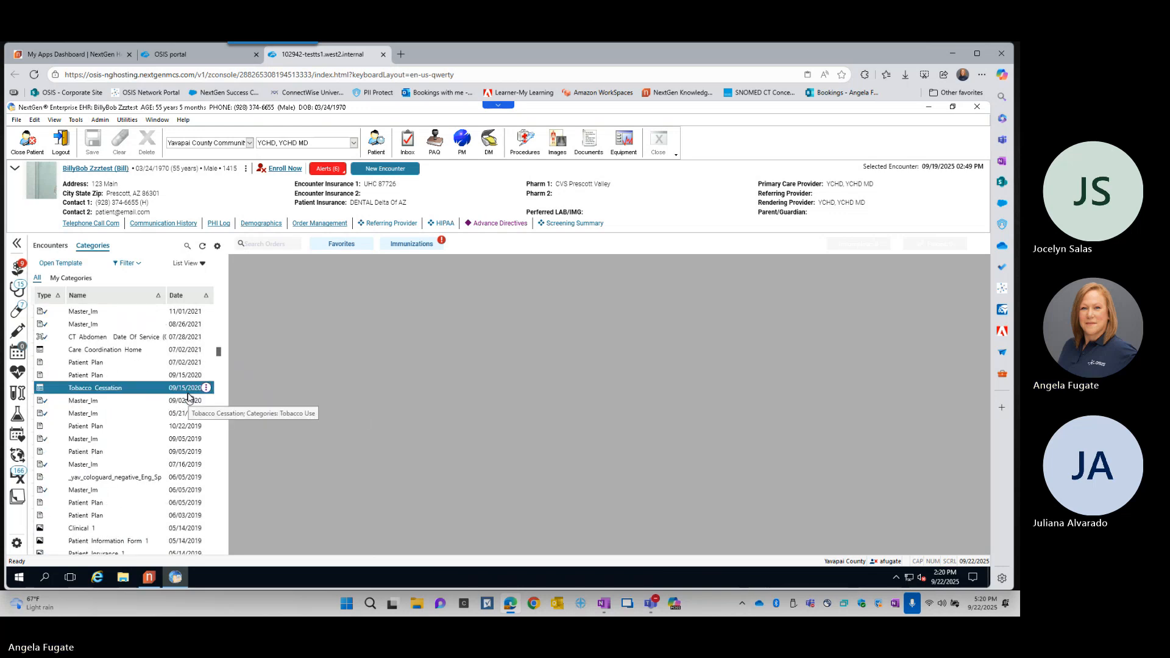
scroll(189, 397, "up", 7)
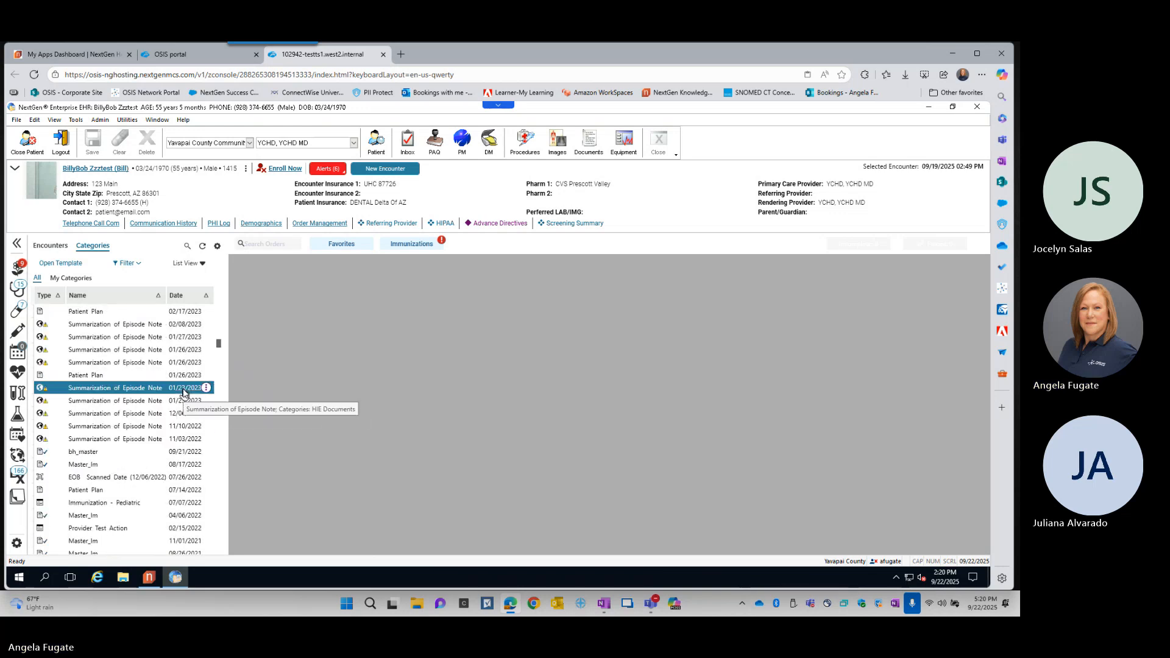
scroll(183, 392, "up", 10)
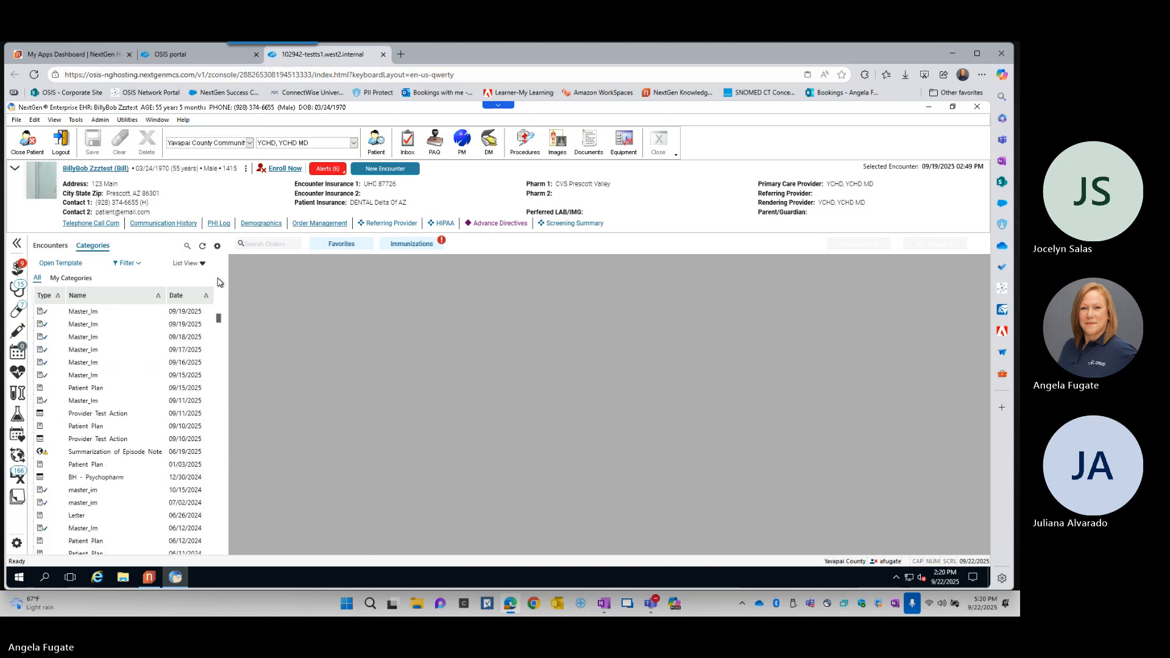
- Examine the time frame choices in the Categories filter and select the date range option
left_click(139, 266)
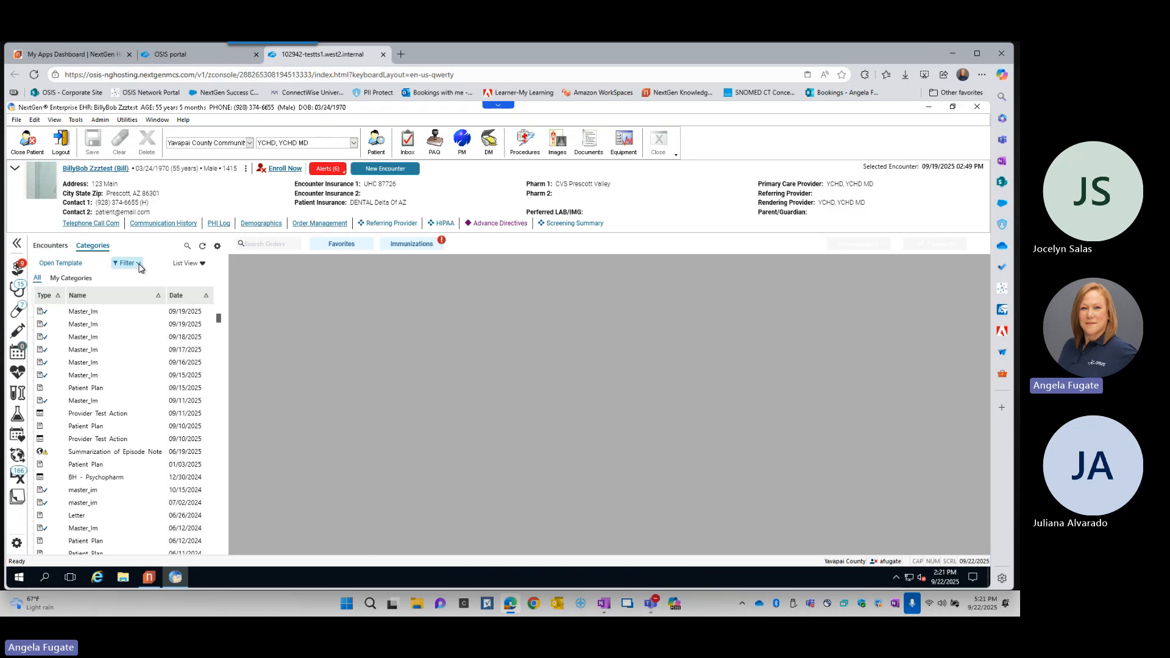
left_click(140, 267)
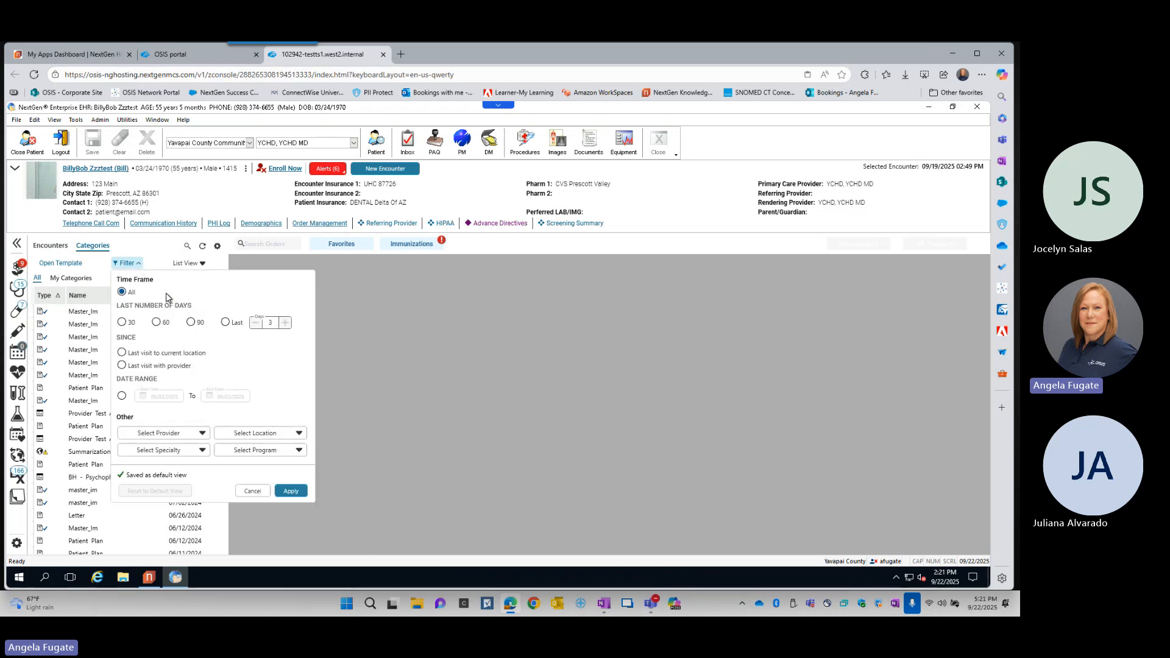
key("ctrl")
key("ctrl")
key("ctrl")
key("ctrl")
key("ctrl")
key("ctrl")
key("ctrl")
left_click(122, 396)
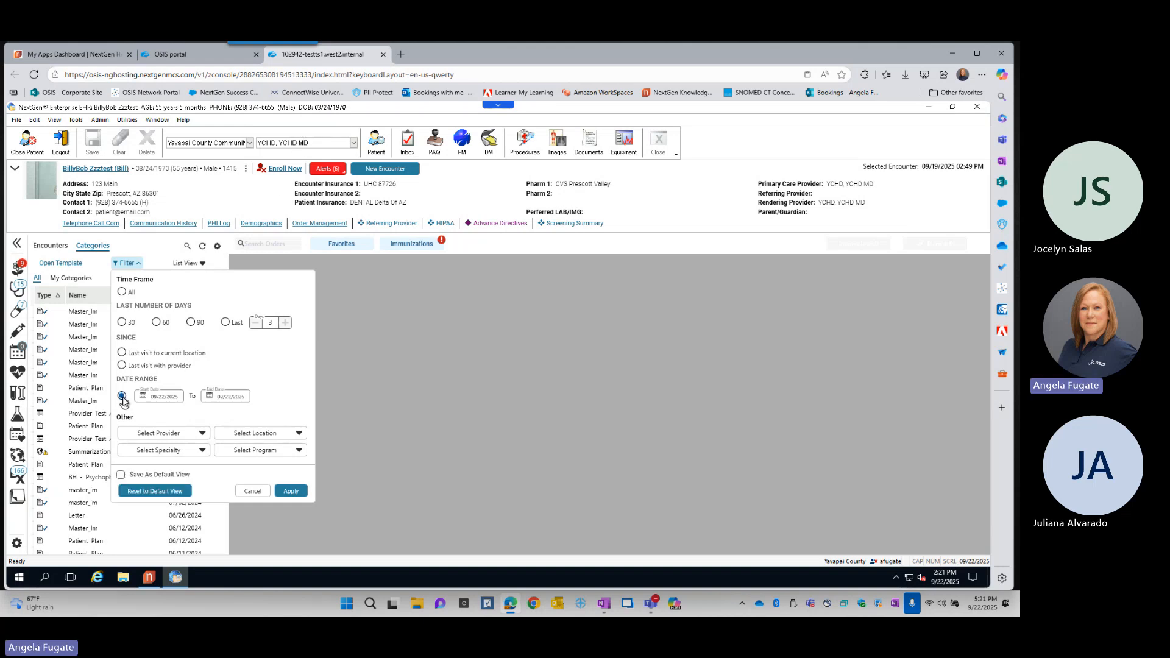
- Examine the provider, location, specialty and program choices in the Categories filter without selecting any
left_click(202, 433)
scroll(180, 473, "down", 6)
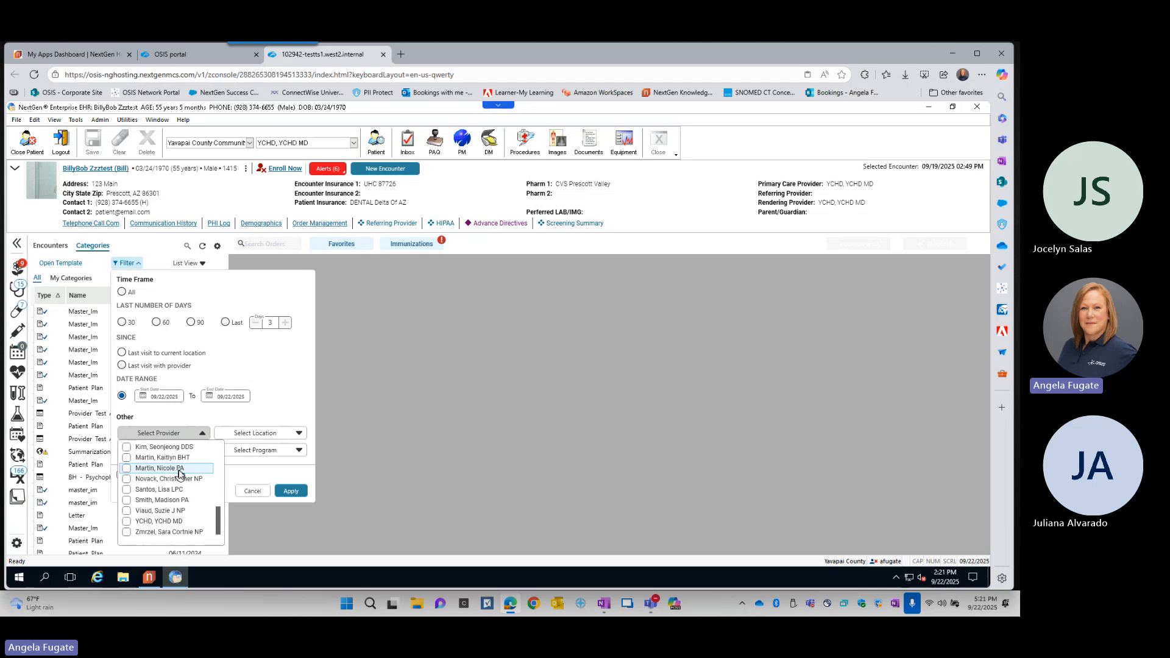
scroll(179, 473, "up", 6)
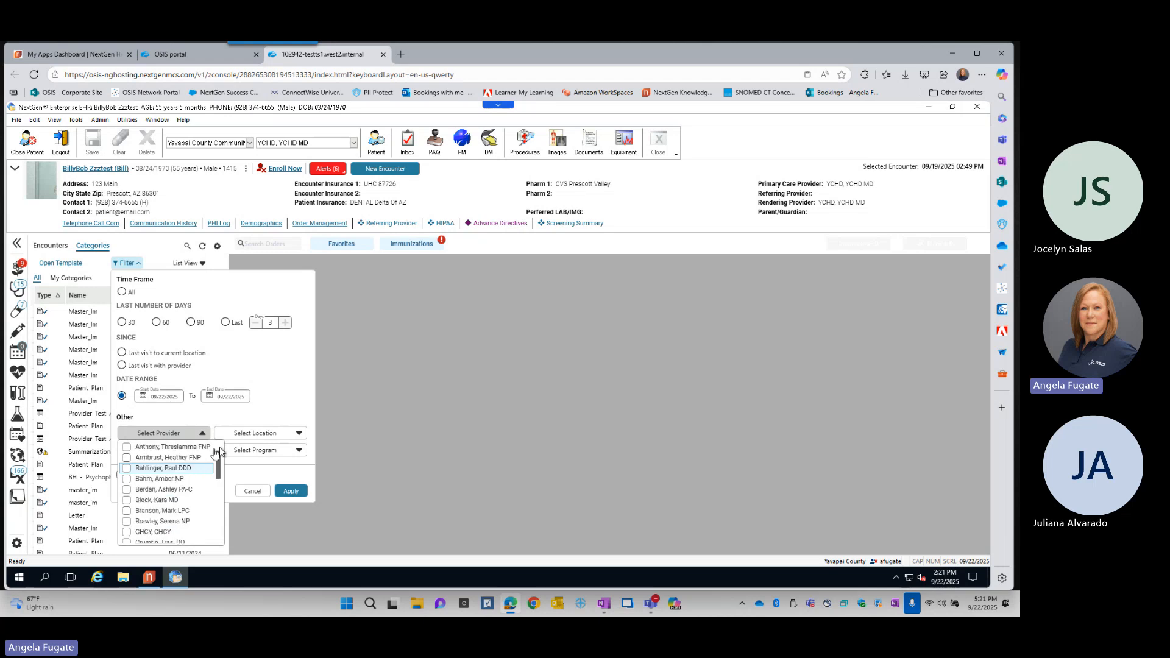
left_click(273, 434)
left_click(273, 434)
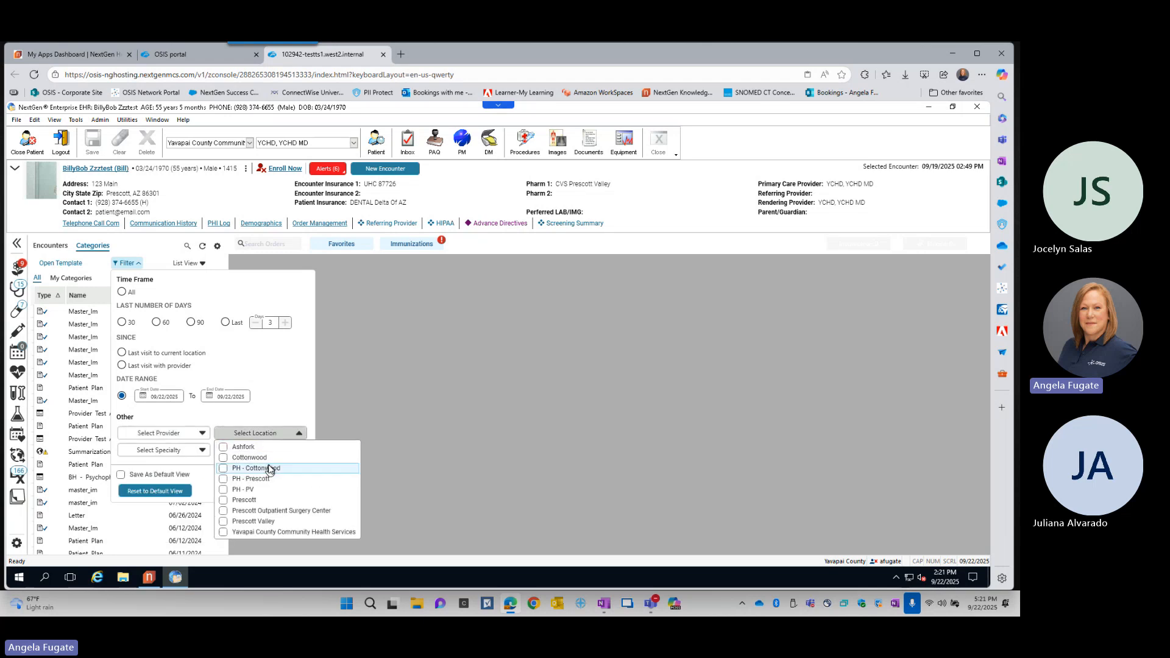
left_click(264, 391)
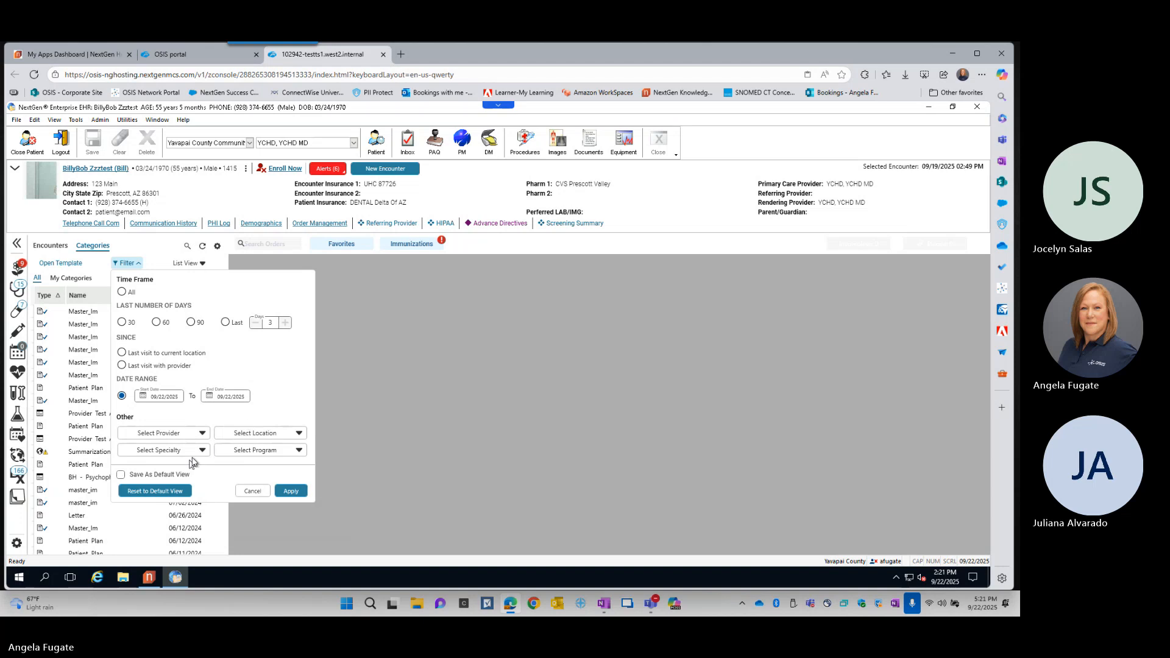
left_click(199, 452)
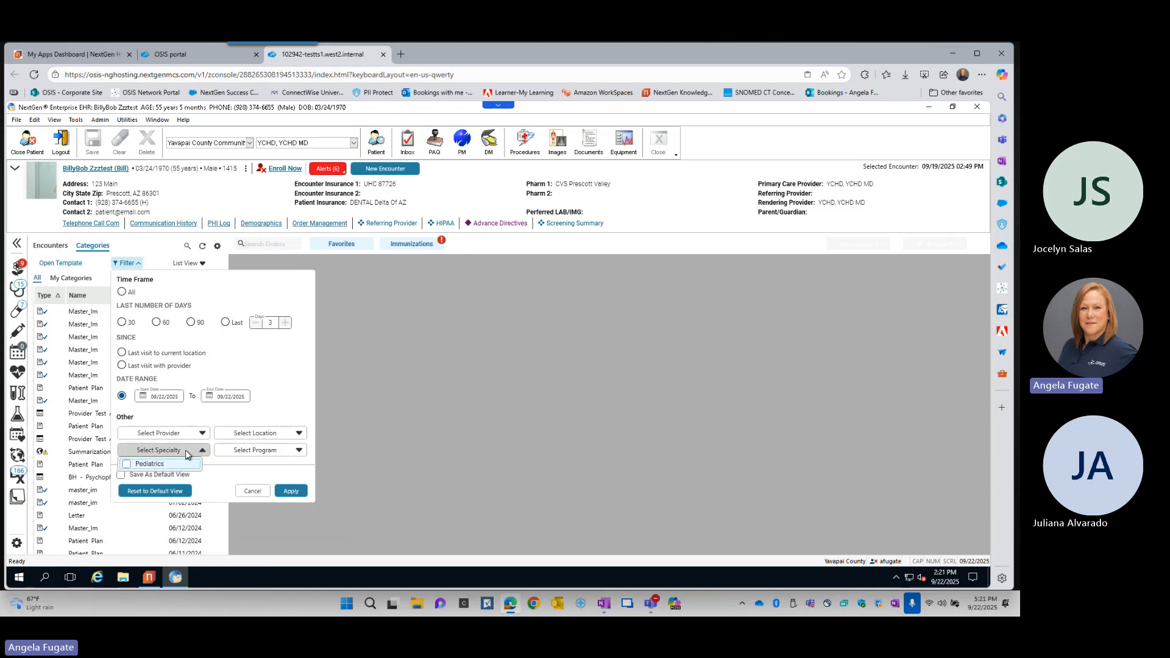
left_click(282, 452)
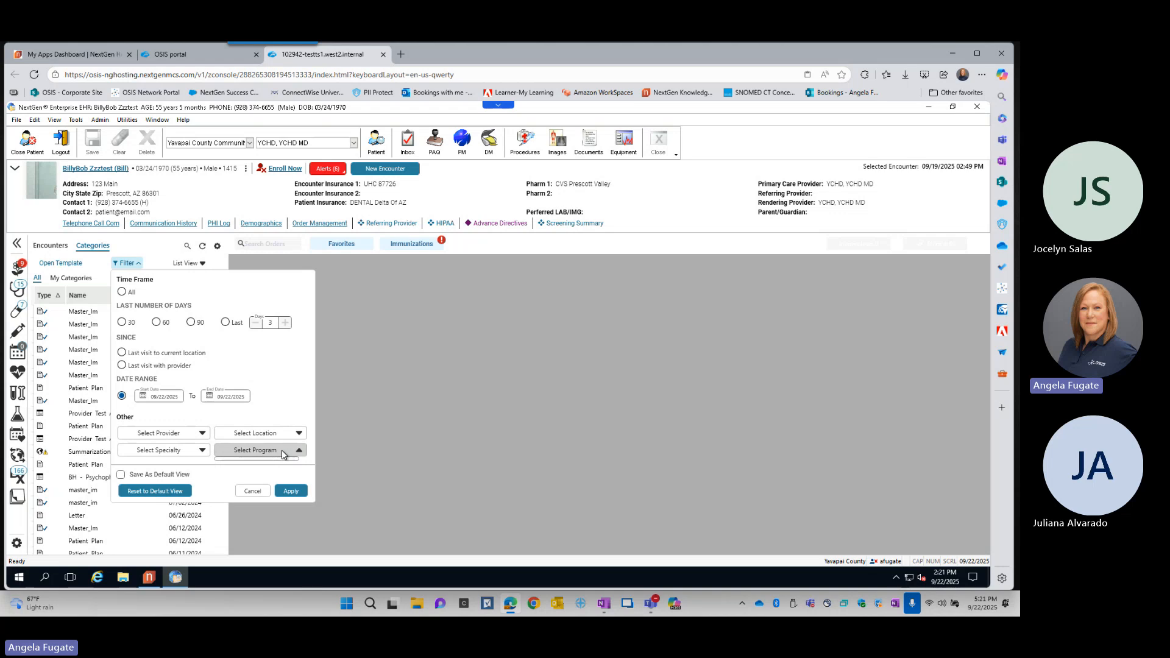
left_click(273, 390)
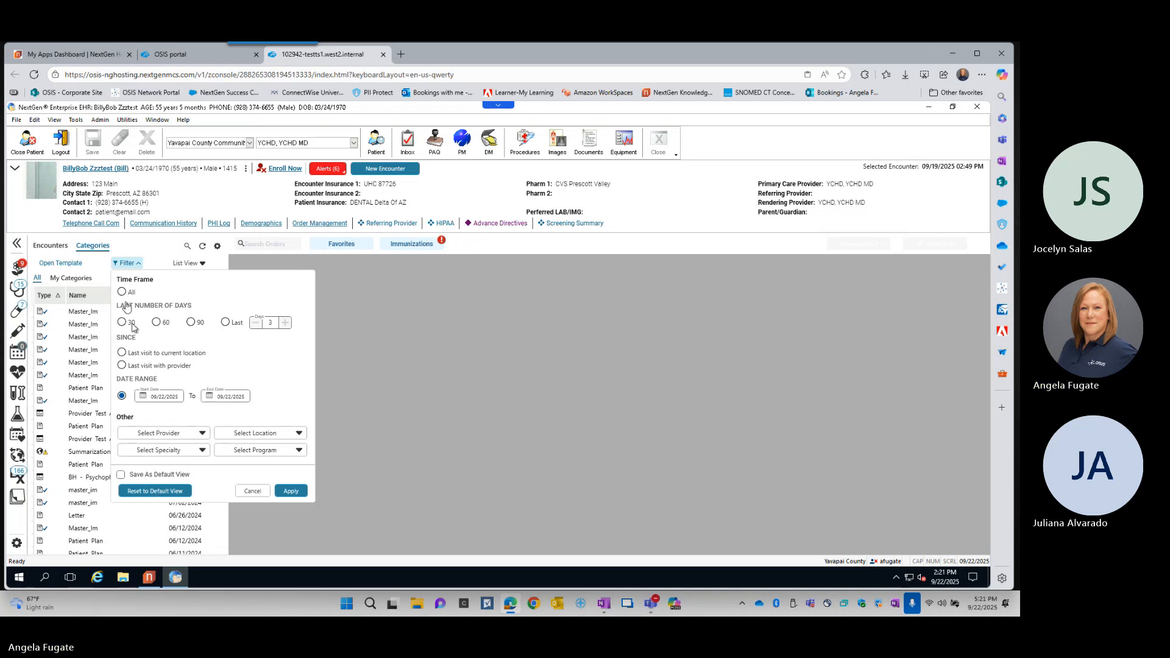
- Apply the filter with the time frame set to All, and return the categories to Tree View with Administrative collapsed
left_click(122, 292)
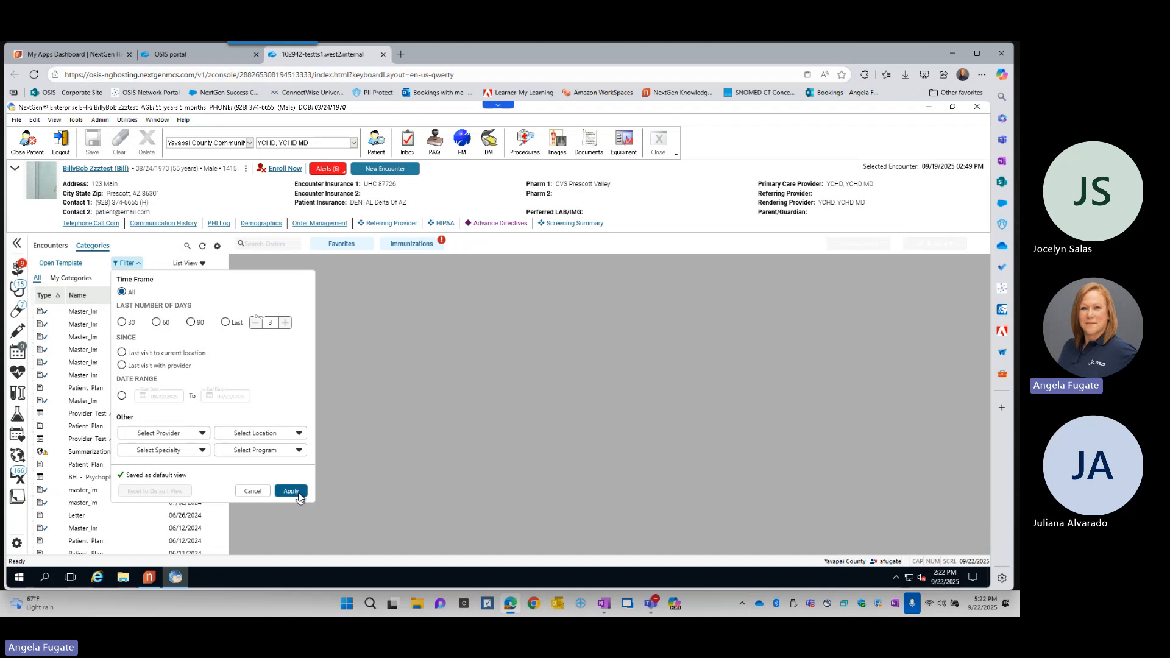
left_click(298, 491)
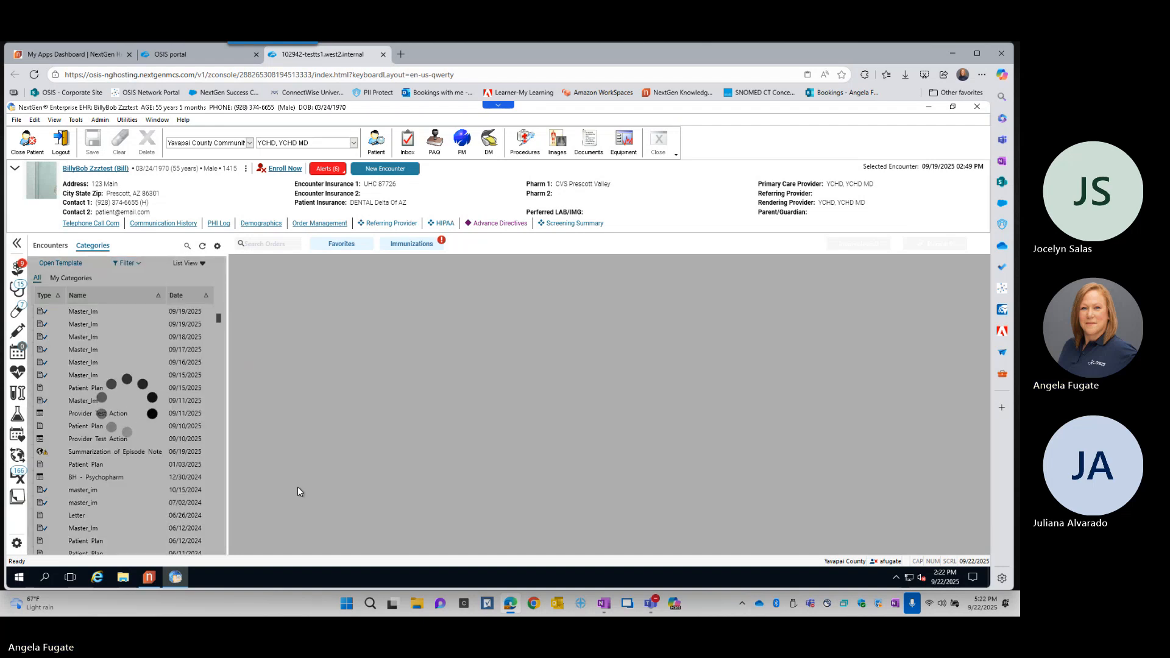
left_click(195, 263)
left_click(199, 293)
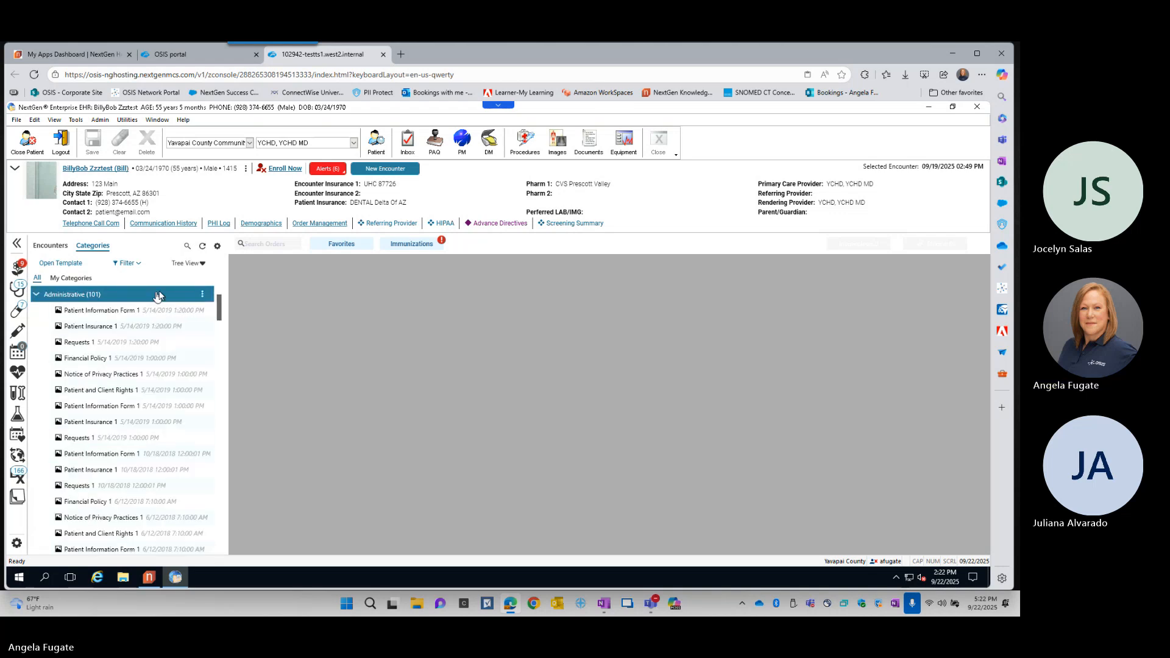
left_click(35, 296)
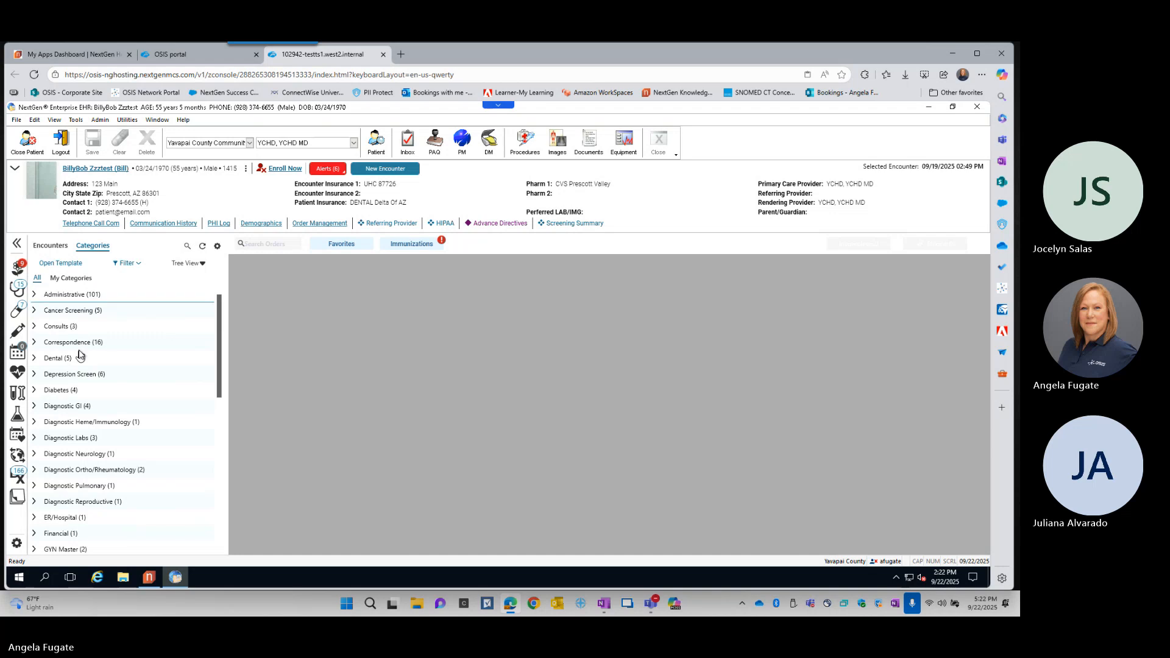
- Limit the category list to My Categories and review the entries there
left_click(74, 280)
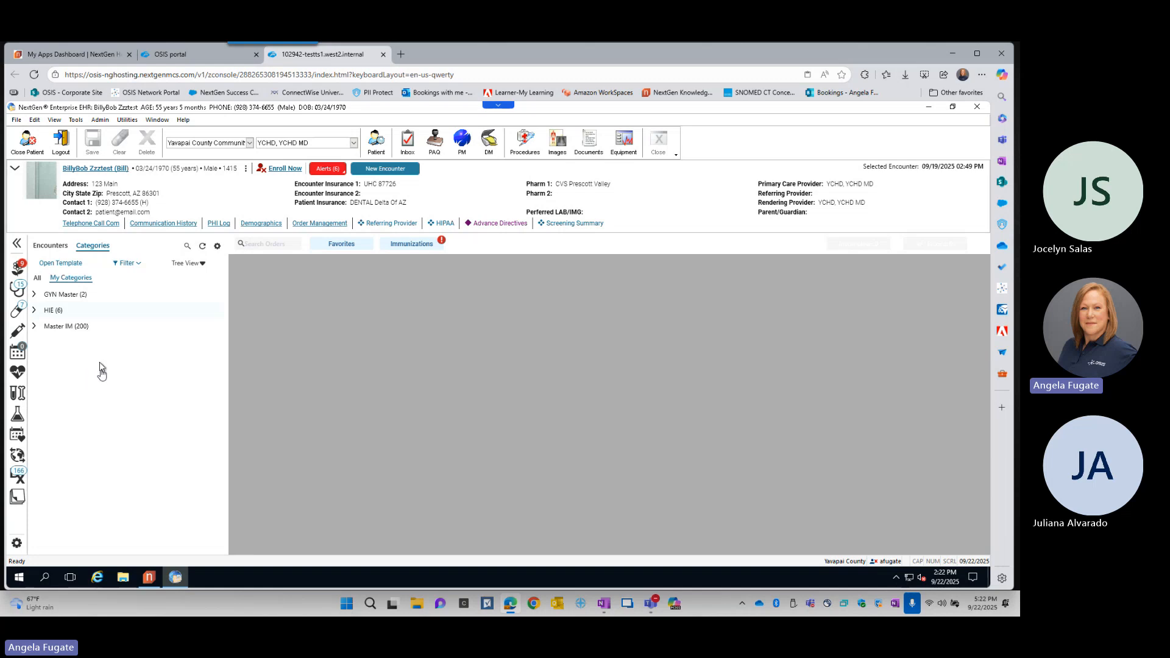
left_click(88, 295)
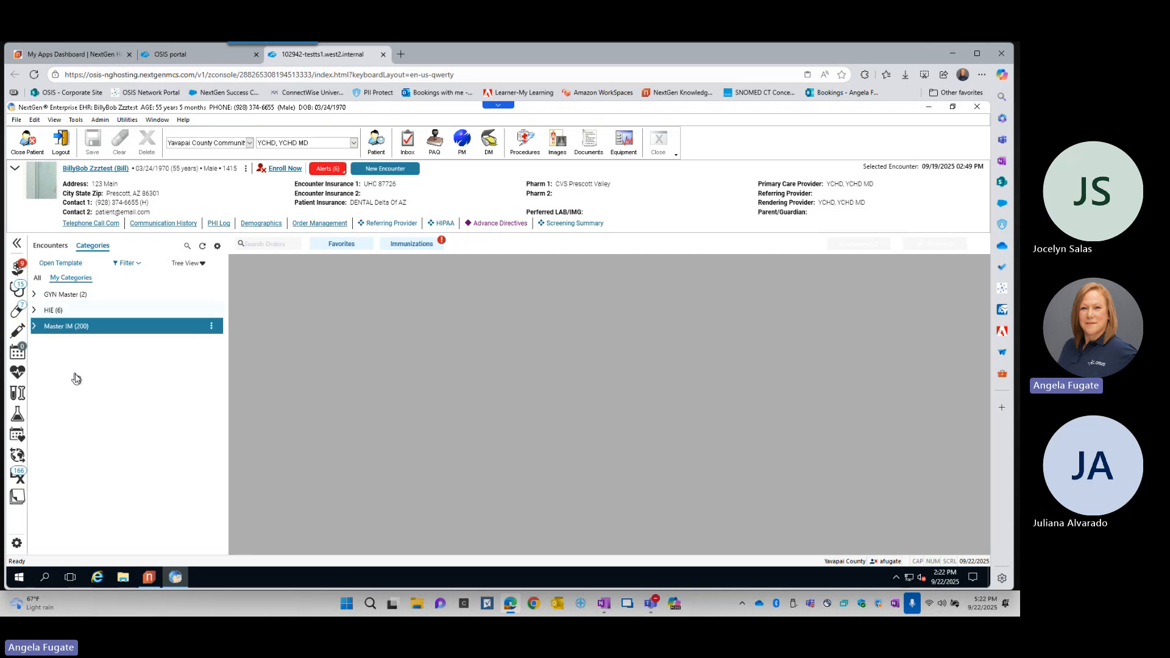
- Add Diagnostic Labs and Referrals to My Categories in the patient history settings and apply the change
left_click(52, 307)
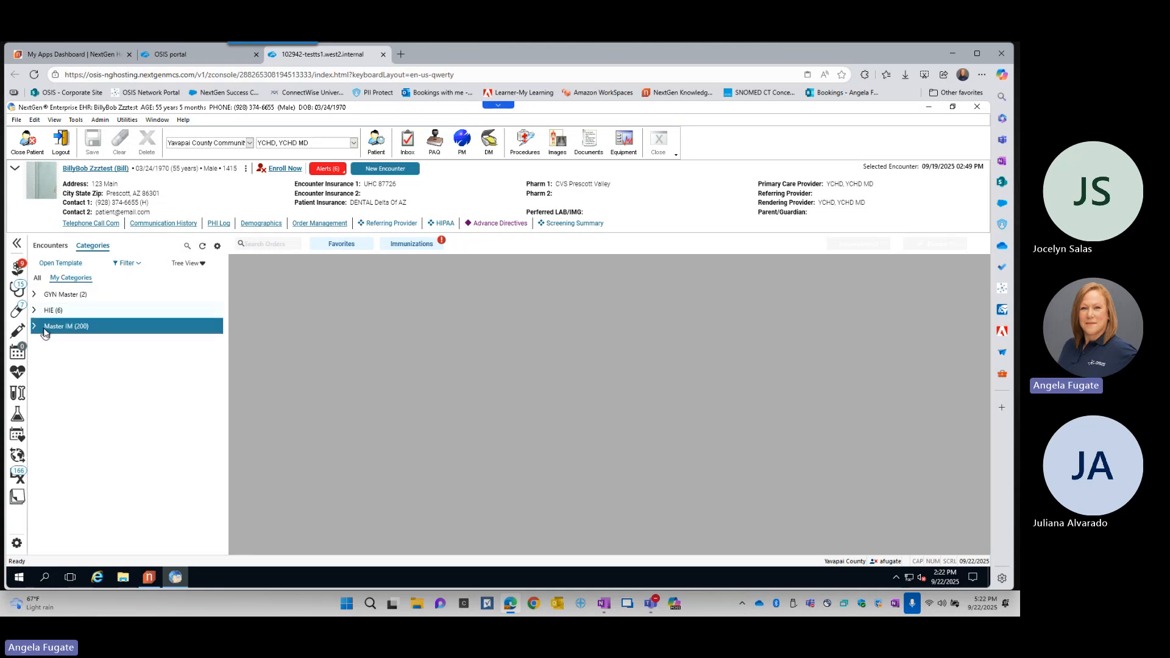
left_click(217, 246)
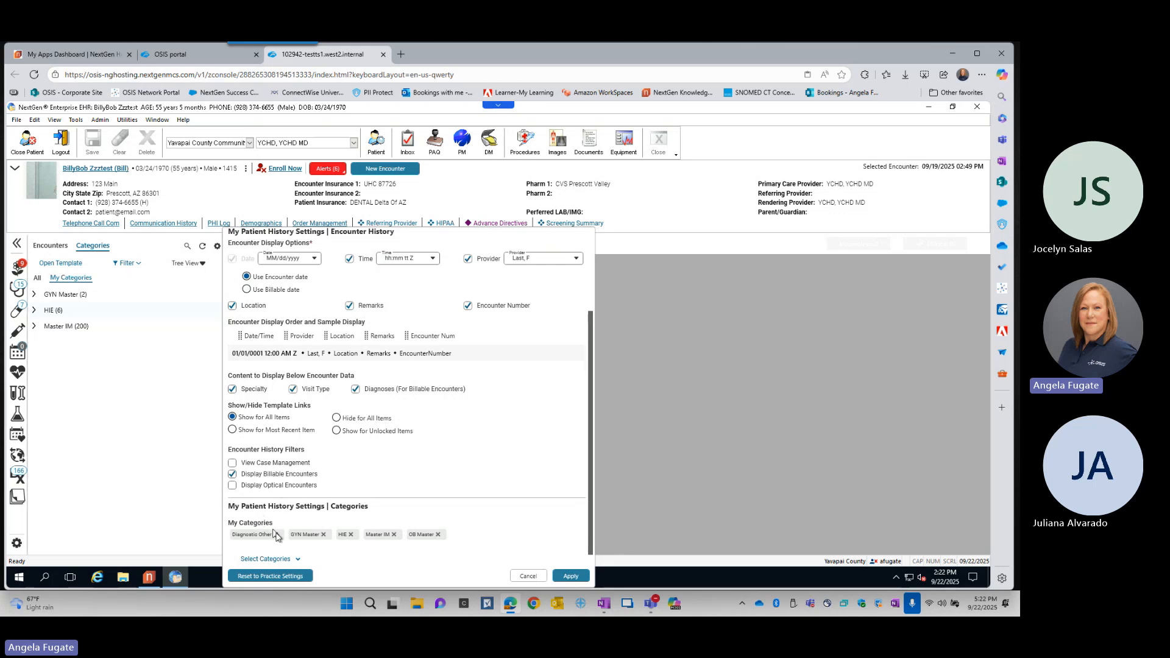
left_click(298, 559)
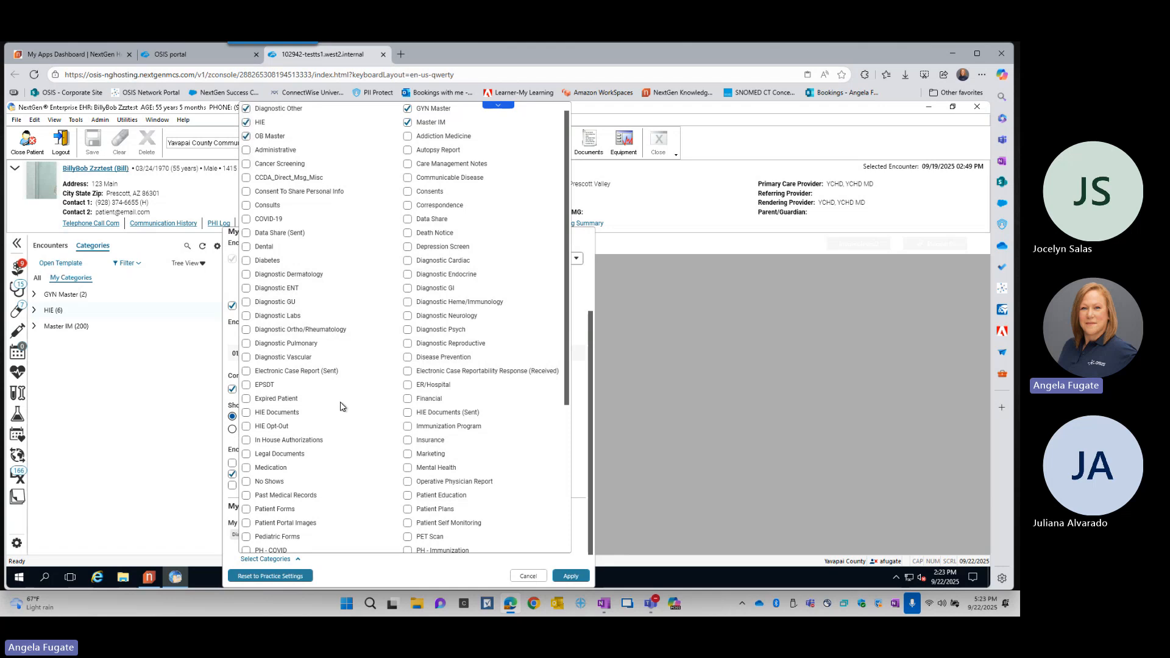
scroll(340, 406, "down", 4)
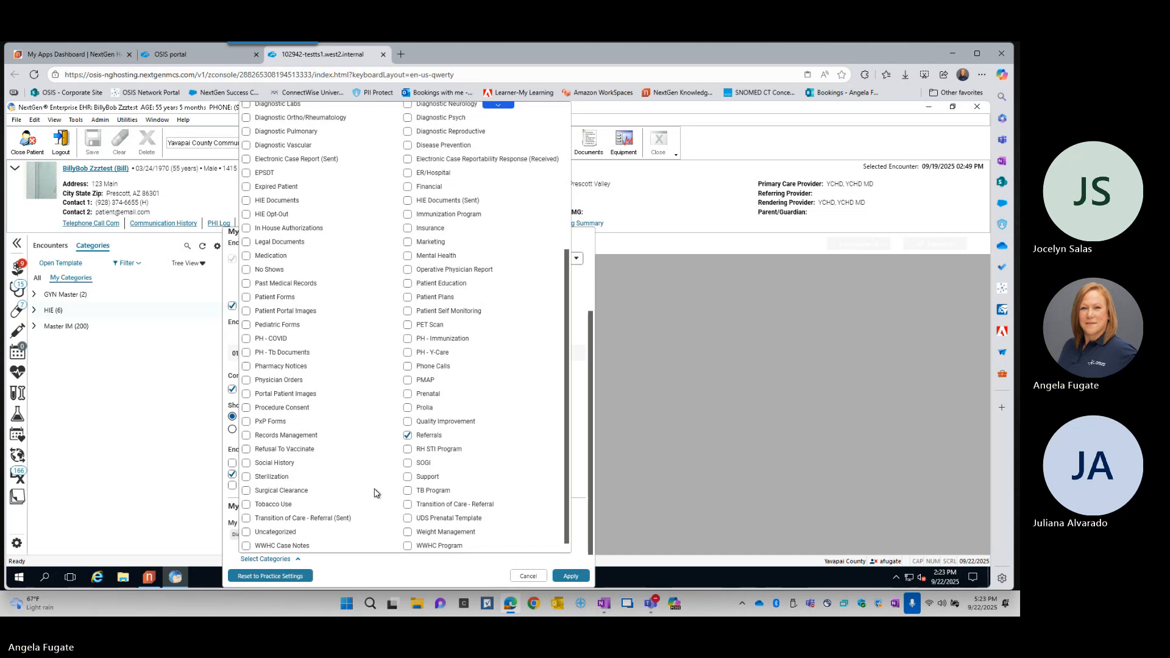
scroll(374, 487, "up", 2)
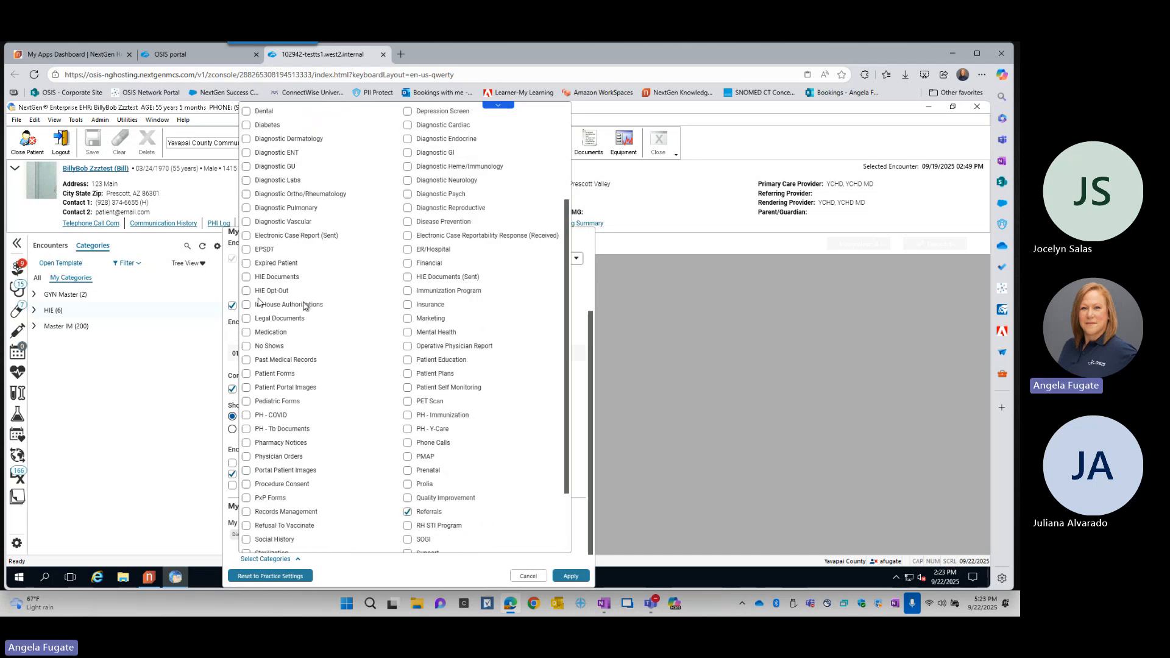
left_click(571, 577)
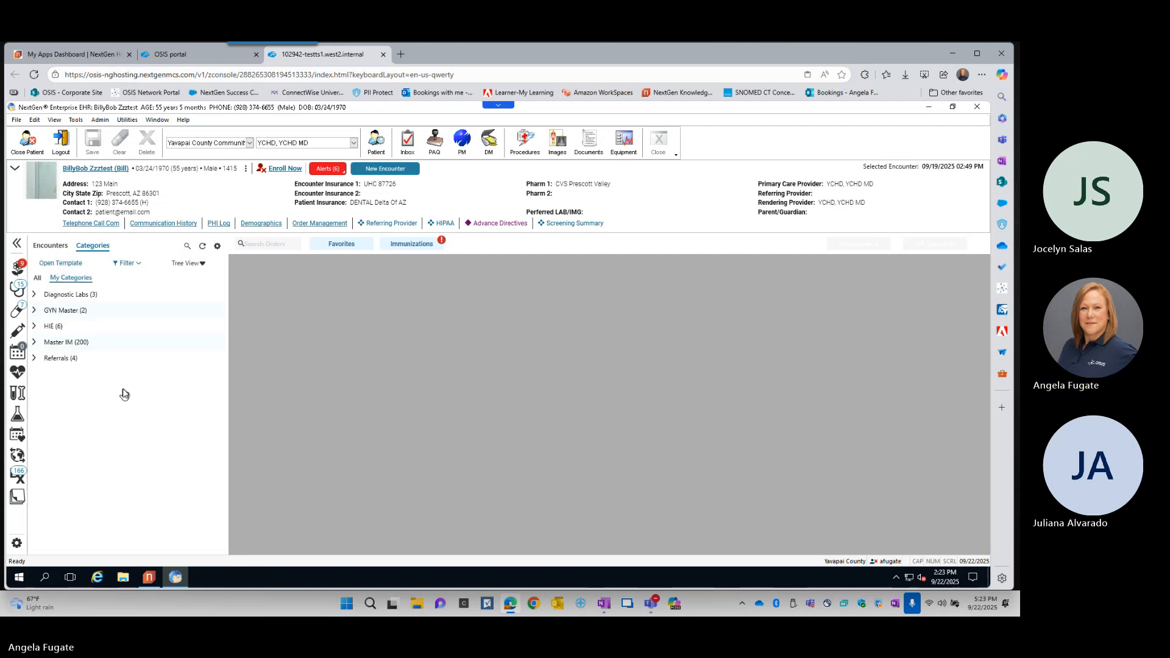
- Expand and collapse the Referrals, Master IM, HIE, GYN Master and Diagnostic Labs groups in My Categories to review their contents
left_click(57, 361)
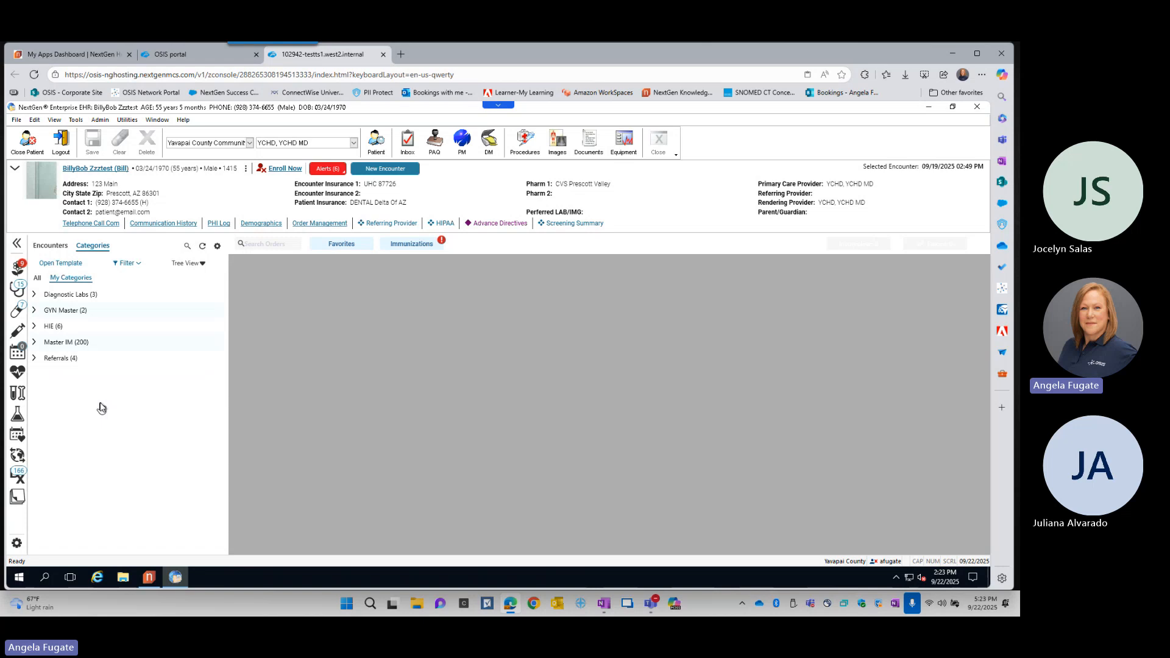
left_click(35, 360)
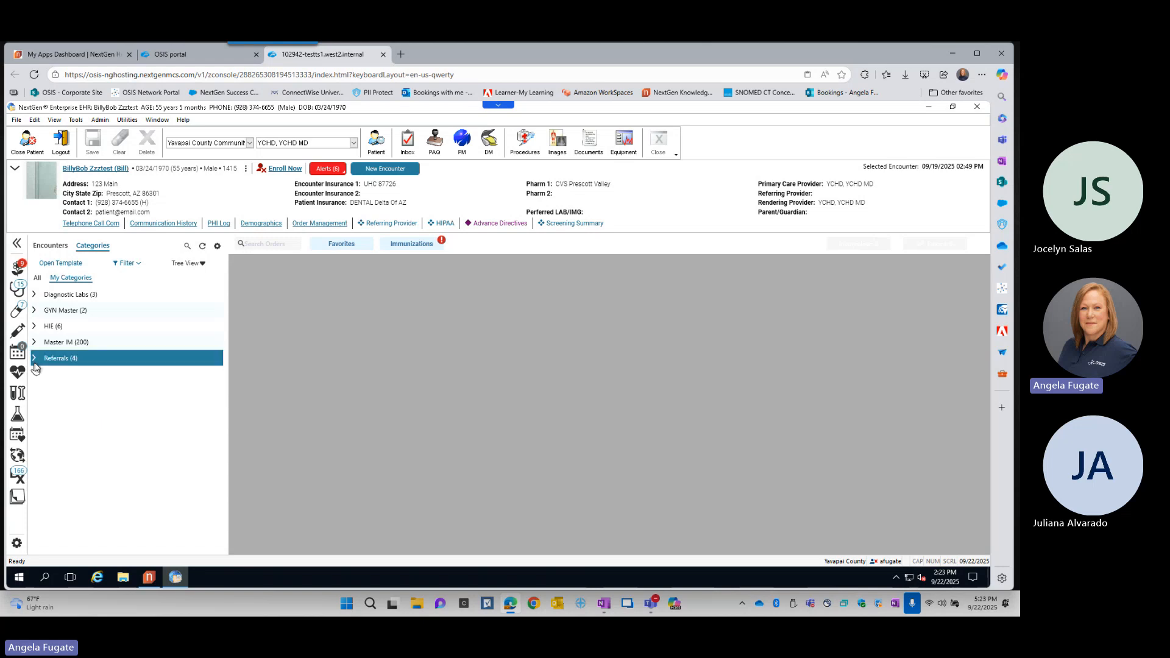
left_click(35, 359)
left_click(34, 344)
left_click(34, 346)
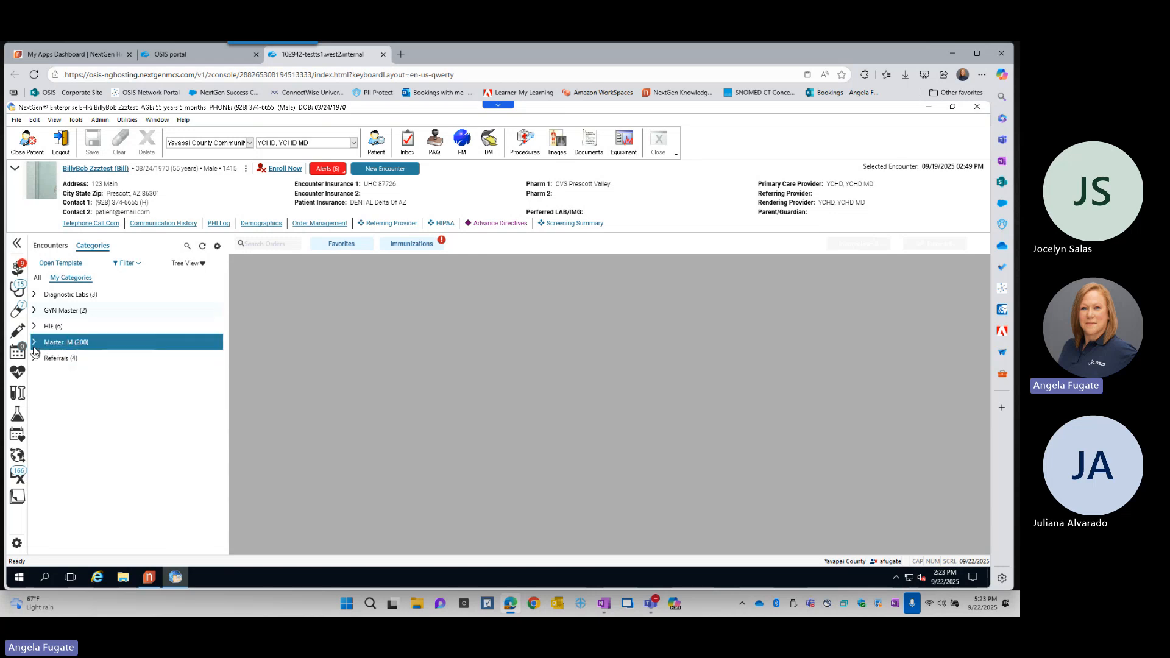
left_click(33, 327)
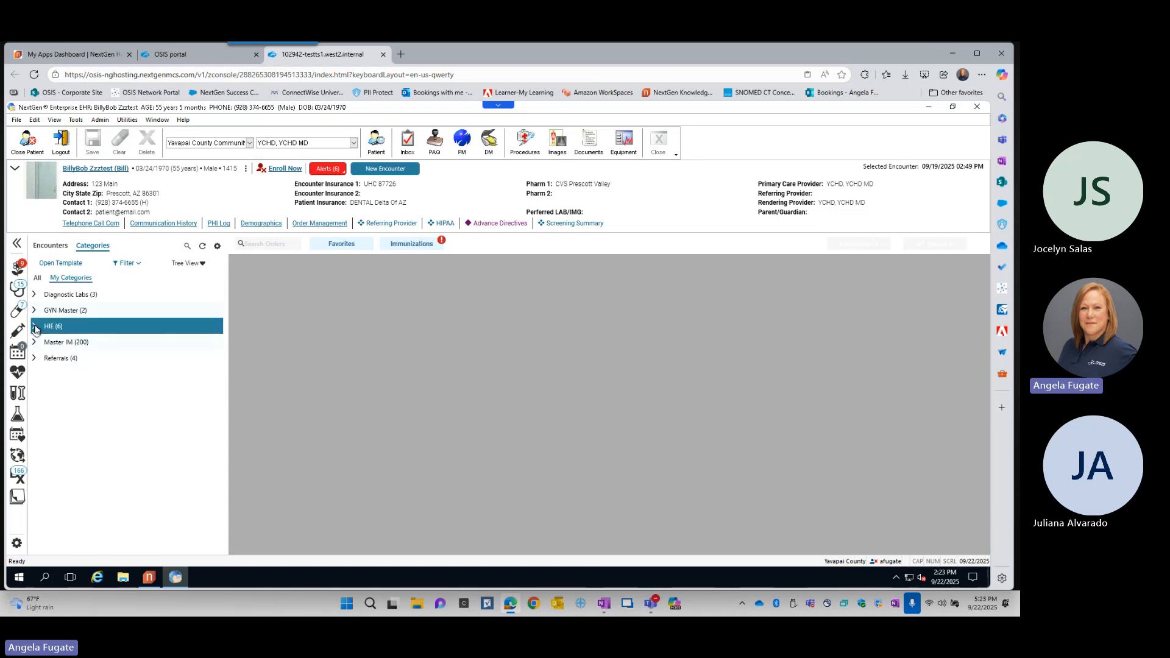
left_click(33, 328)
left_click(33, 311)
left_click(34, 312)
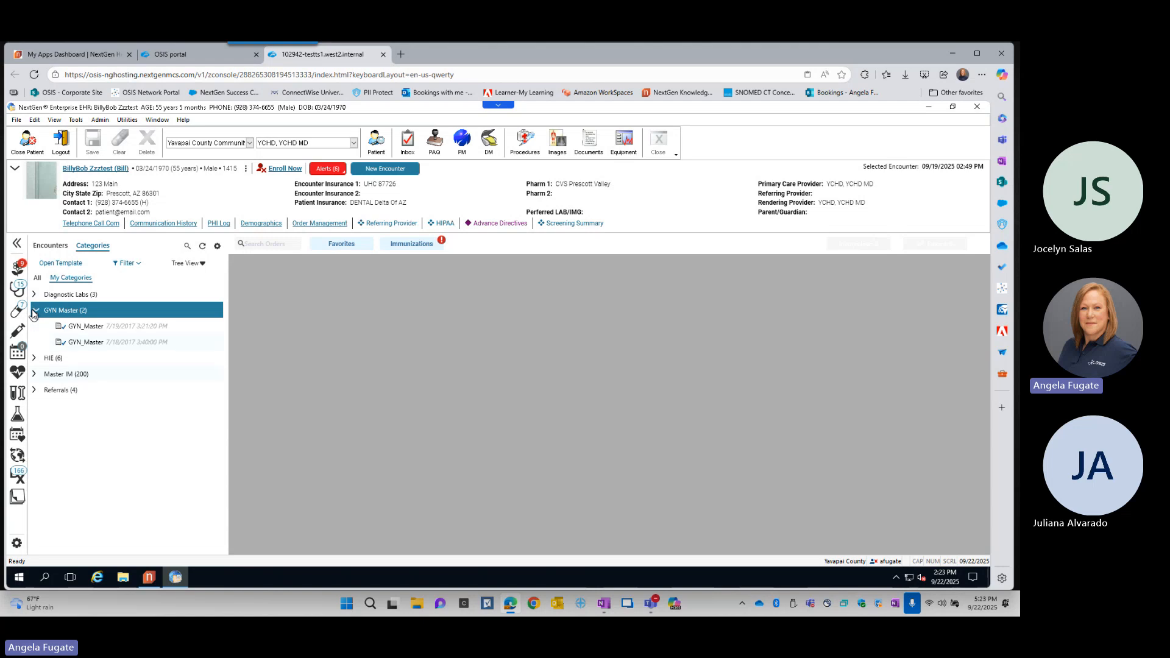
left_click(34, 295)
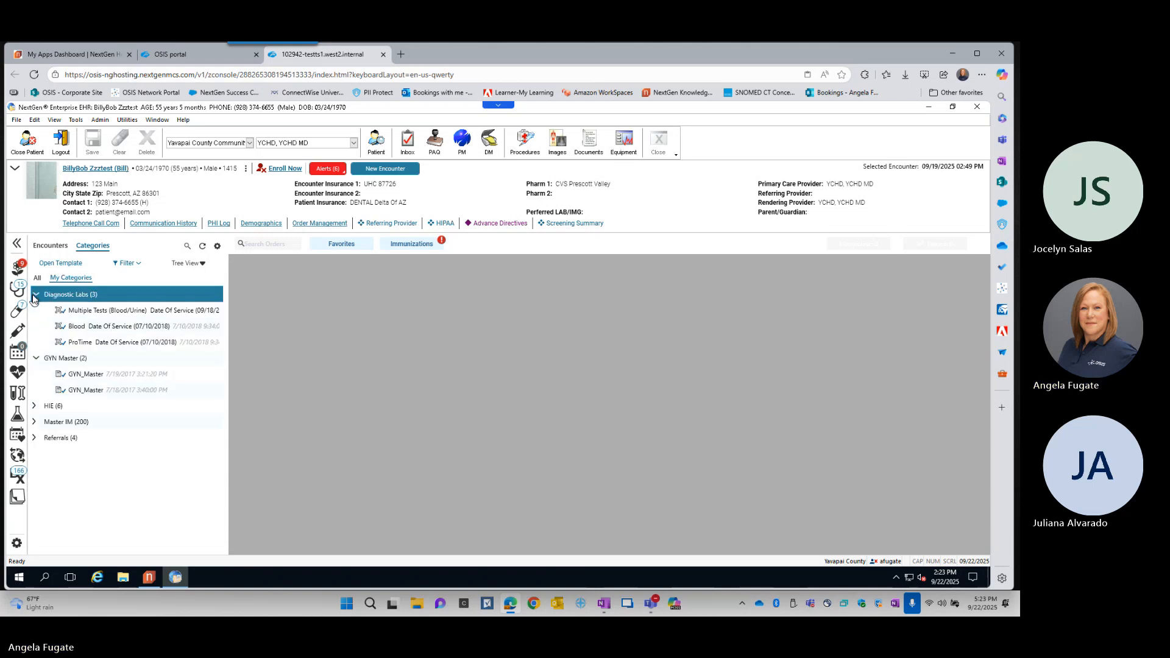
left_click(34, 295)
left_click(36, 312)
left_click(35, 311)
left_click(35, 294)
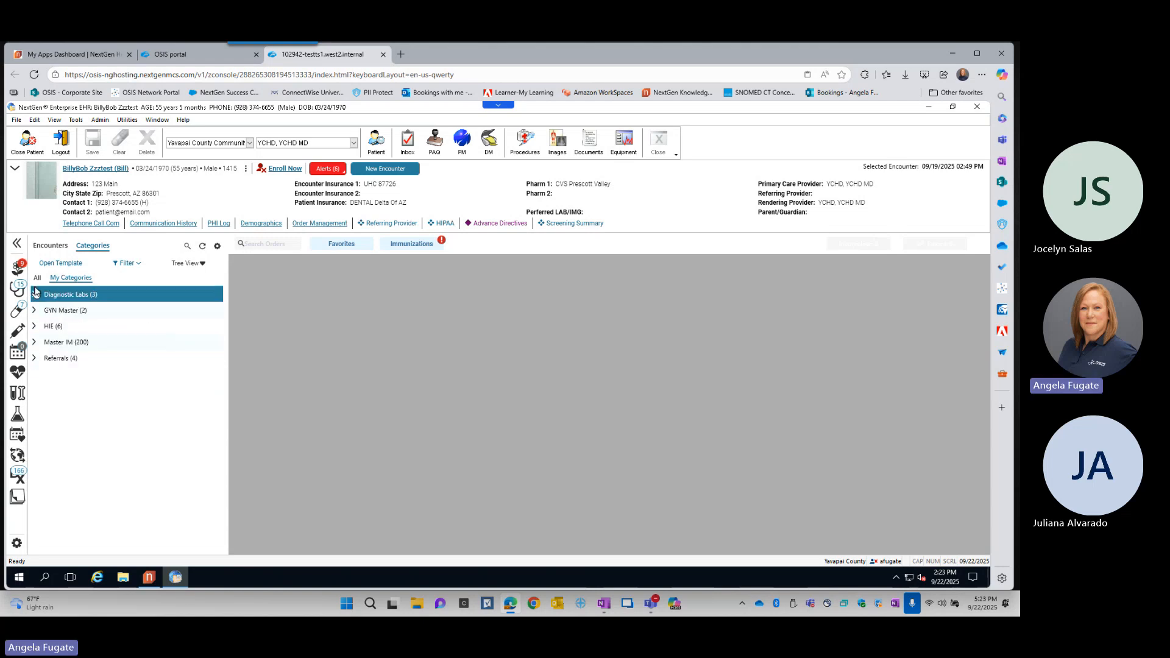
- Show all categories and examine the actions available for the first Patient Information Form under Administrative, then collapse that category
left_click(37, 279)
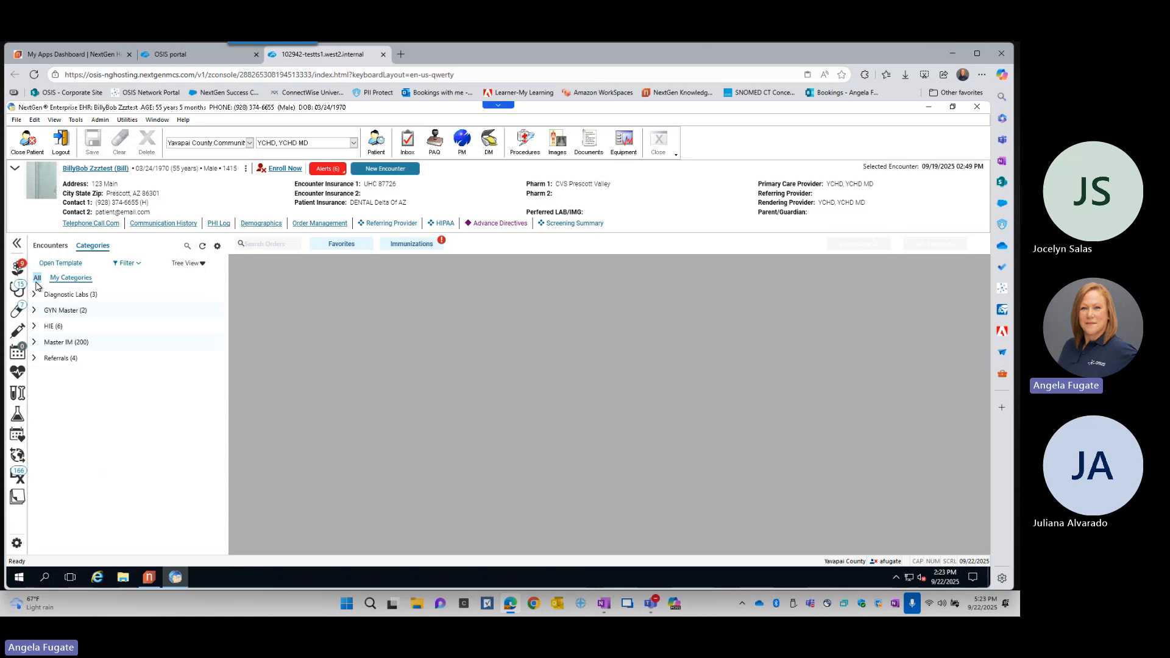
left_click(36, 280)
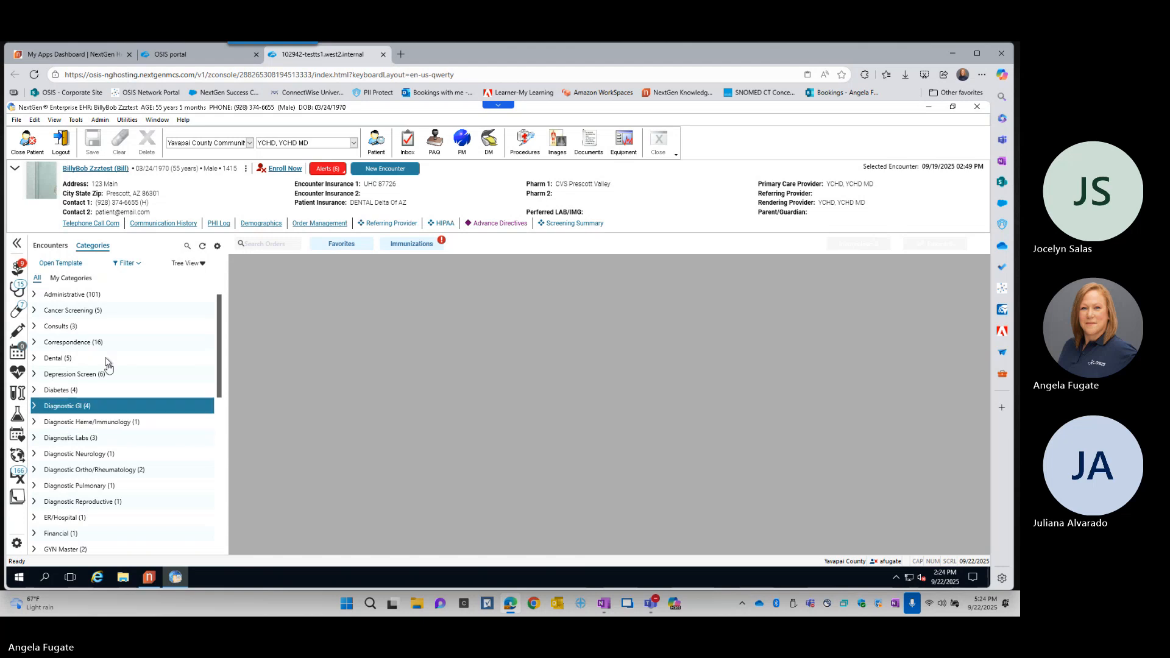
left_click(34, 296)
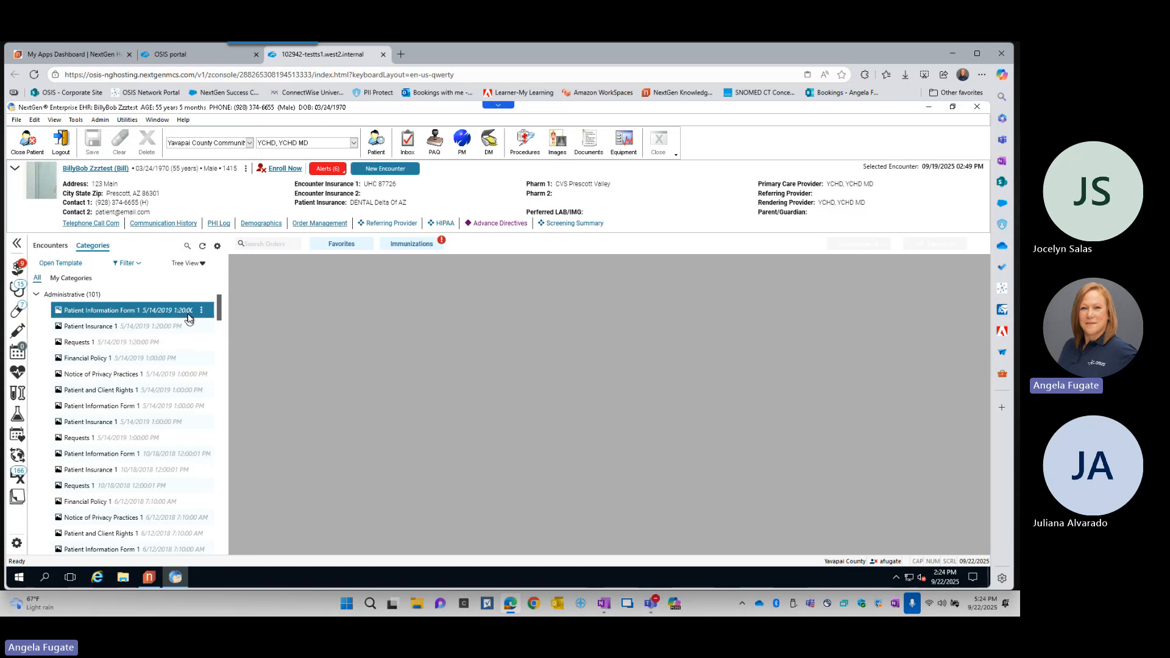
left_click(203, 312)
left_click(204, 312)
left_click(204, 314)
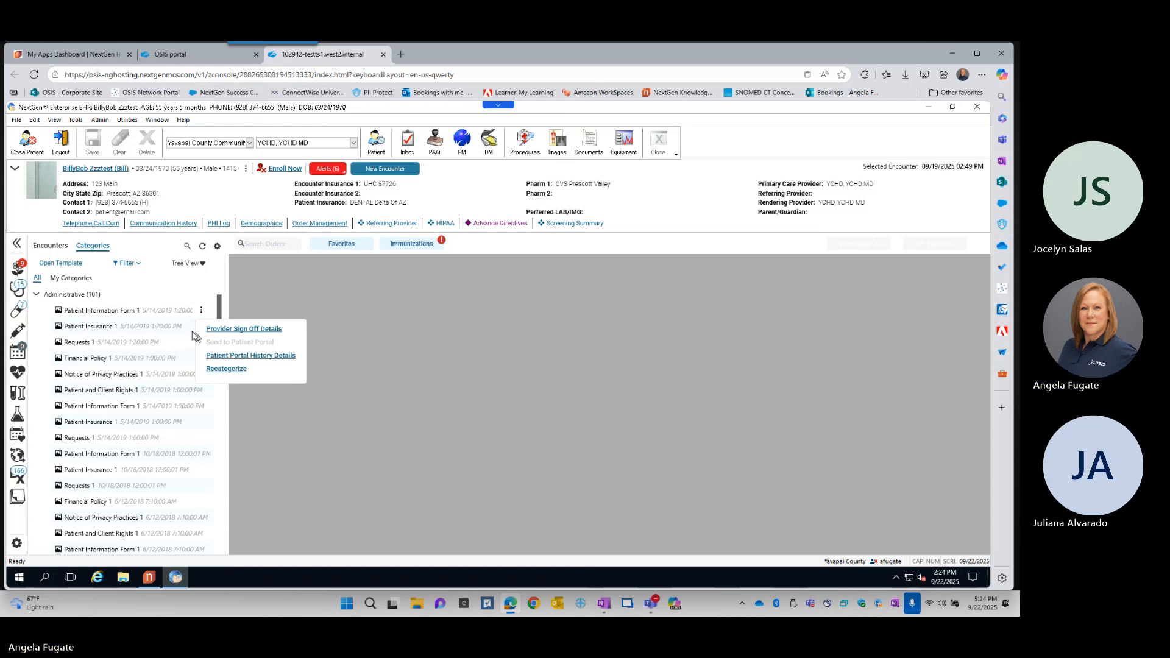
left_click(37, 294)
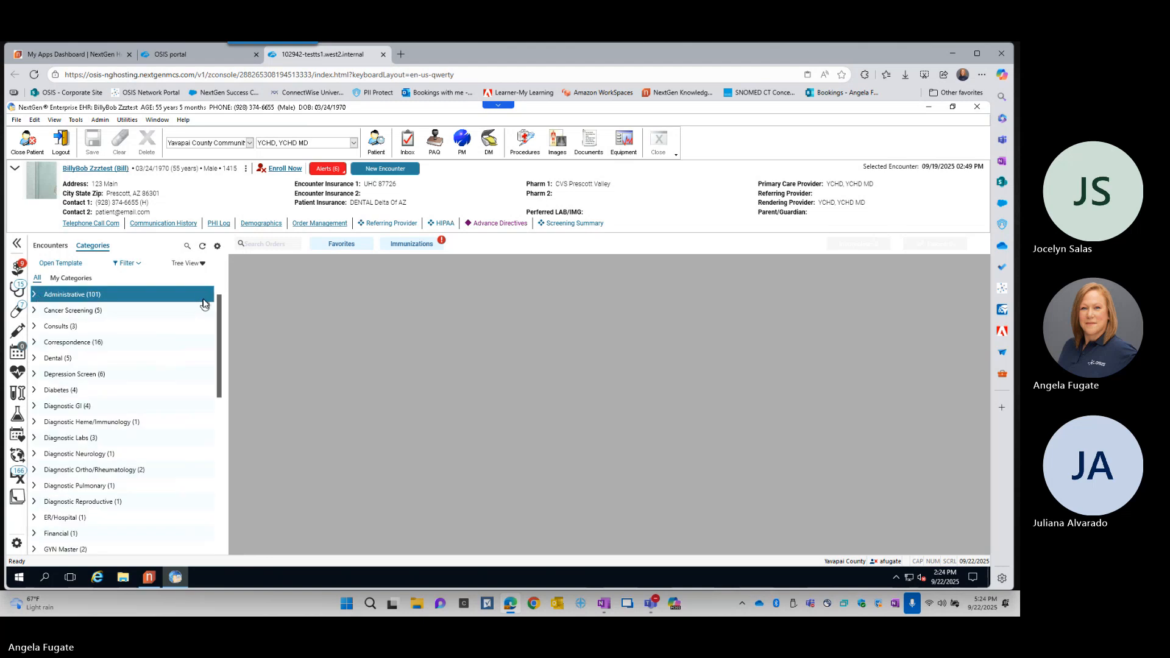
- Return to the encounter list, preview the patient's allergies, and open and close the Medication Allergies module
left_click(51, 247)
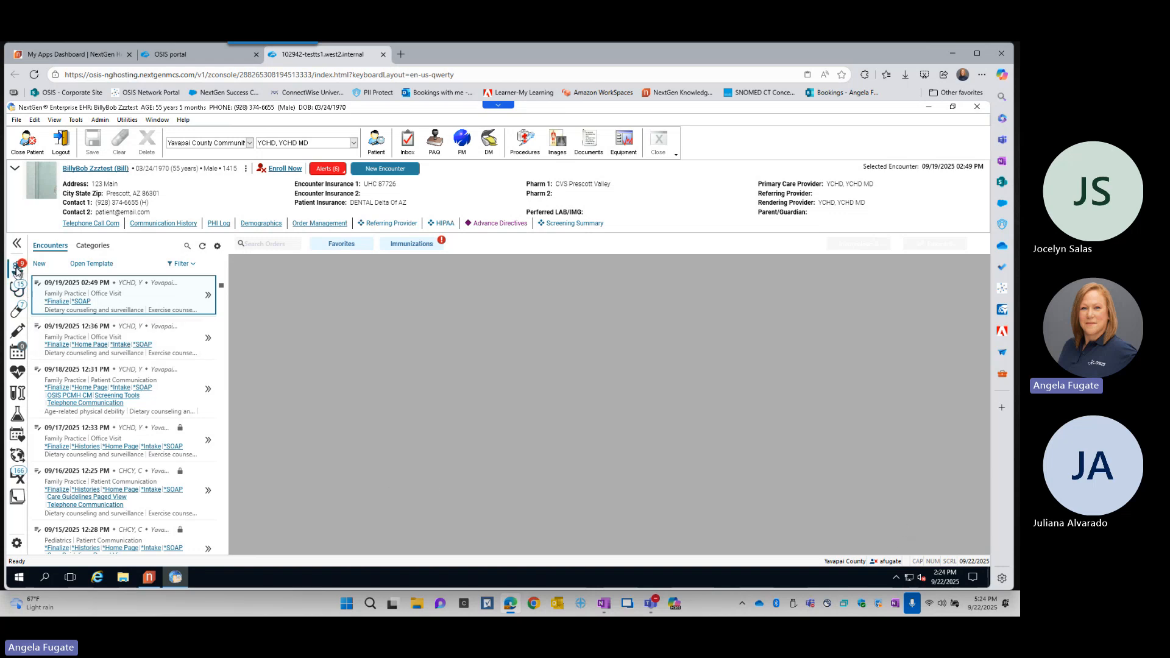
mouse_move(17, 269)
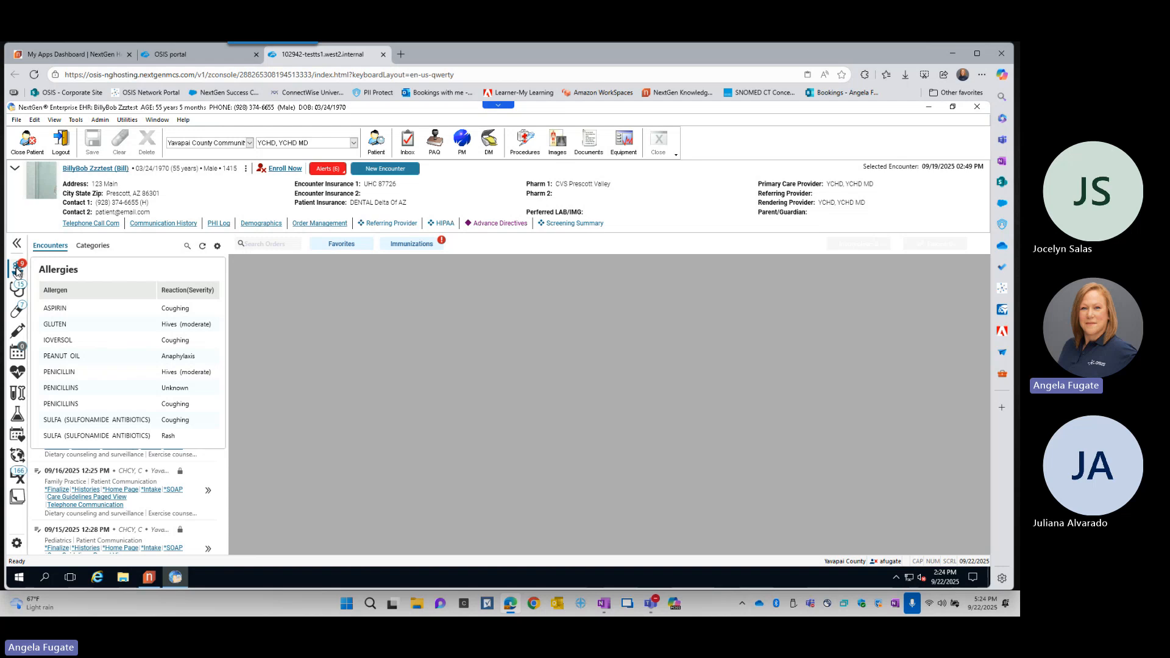
left_click(17, 273)
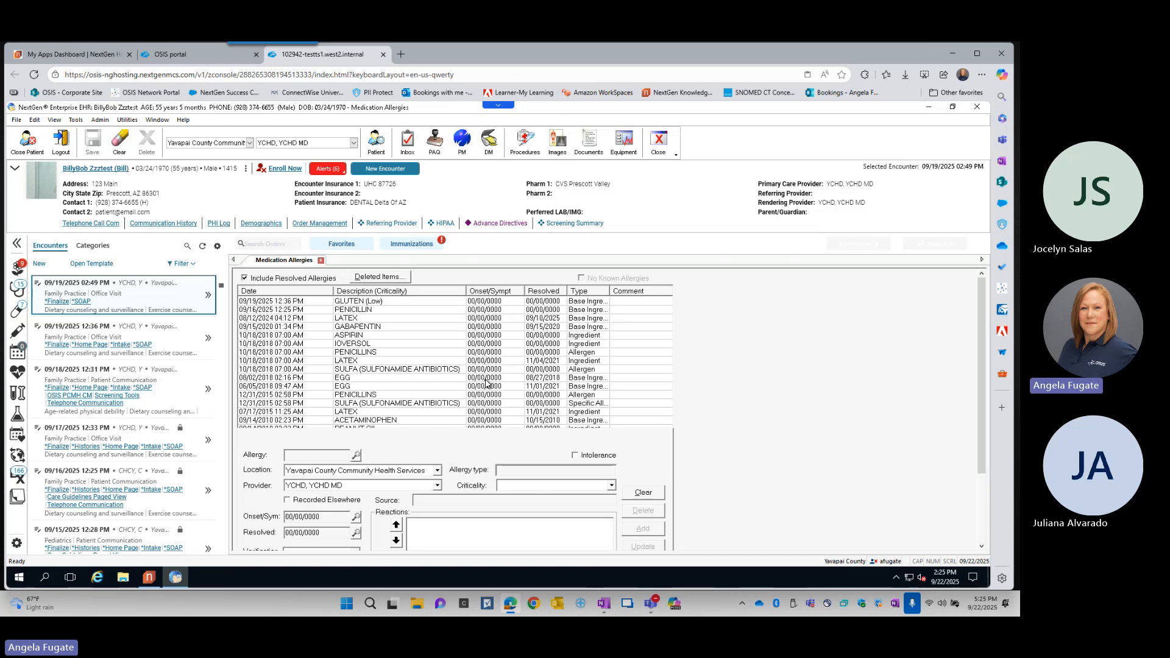
left_click(321, 261)
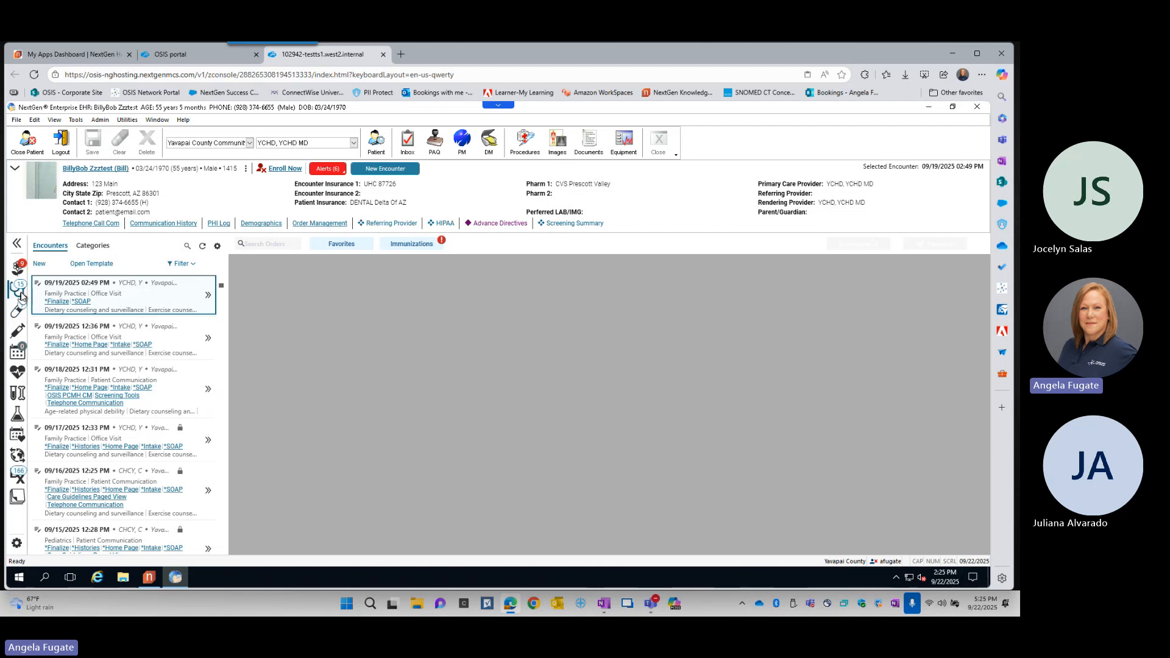
- Preview the patient's problem summary and open the full Problems module
mouse_move(23, 295)
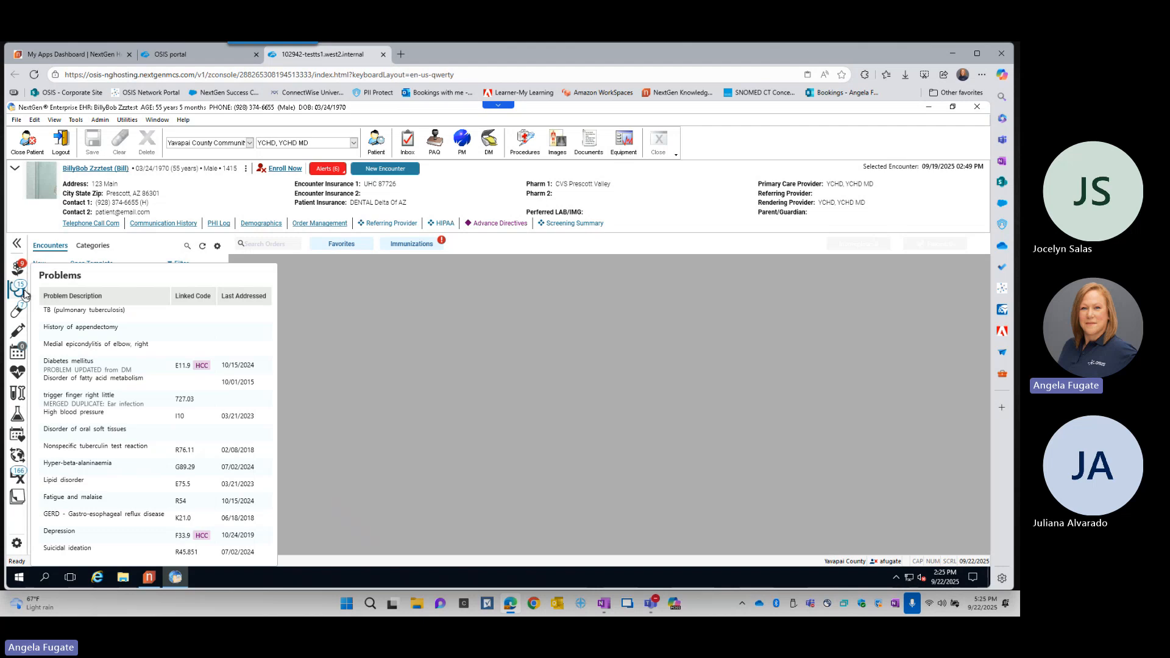
left_click(20, 289)
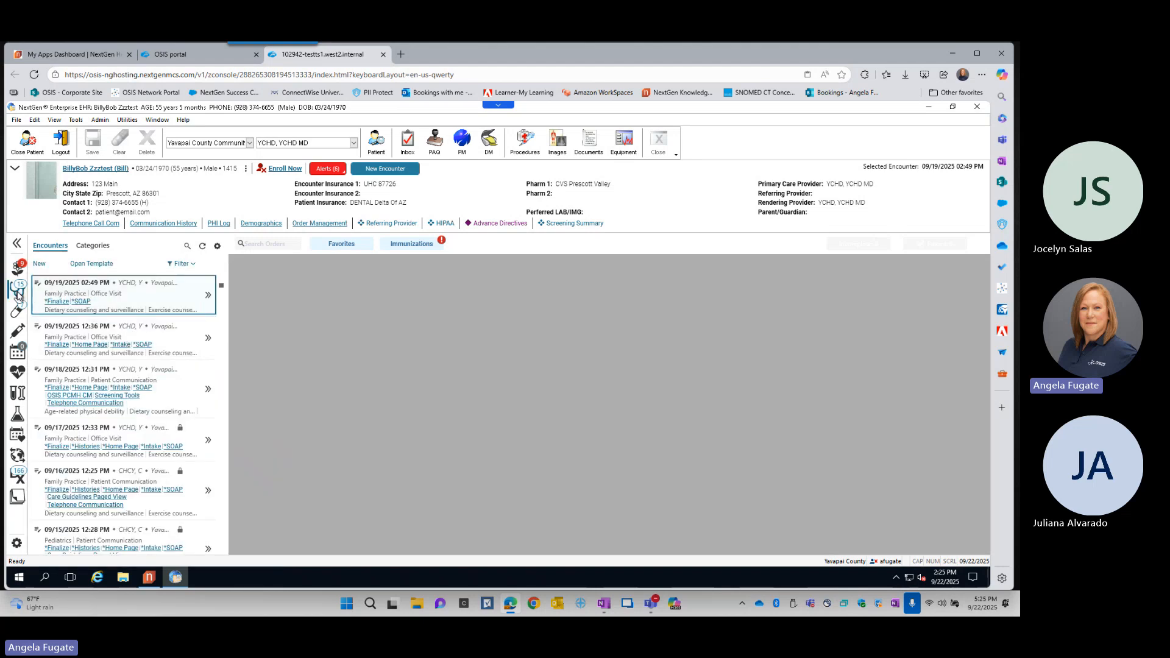
mouse_move(18, 295)
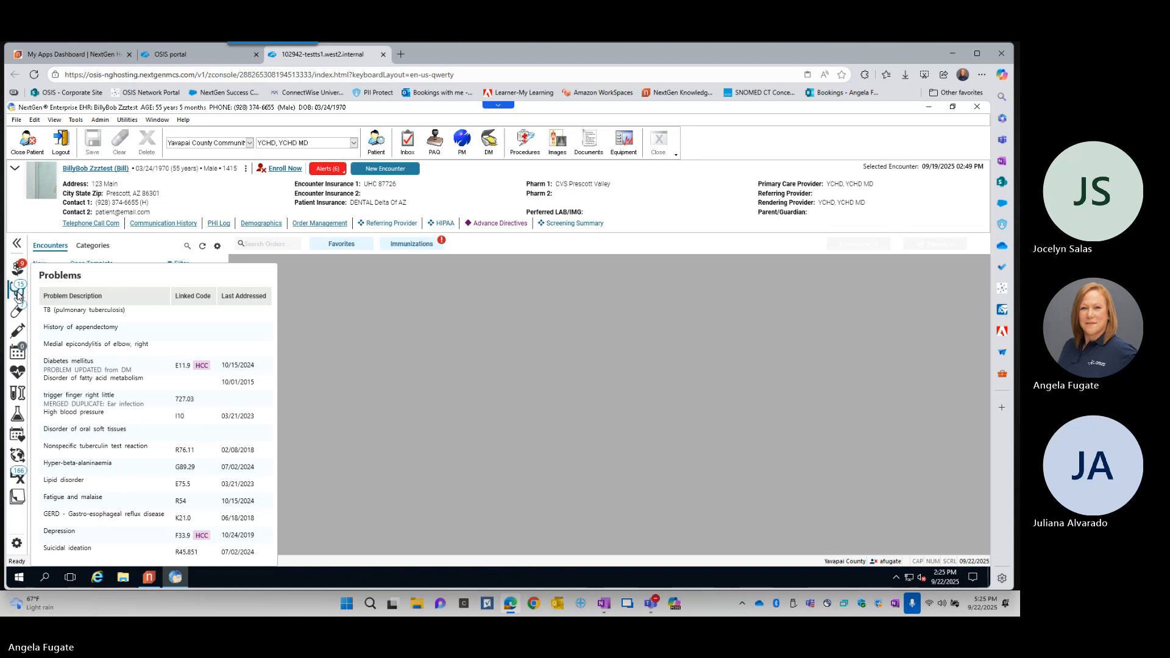
left_click(19, 295)
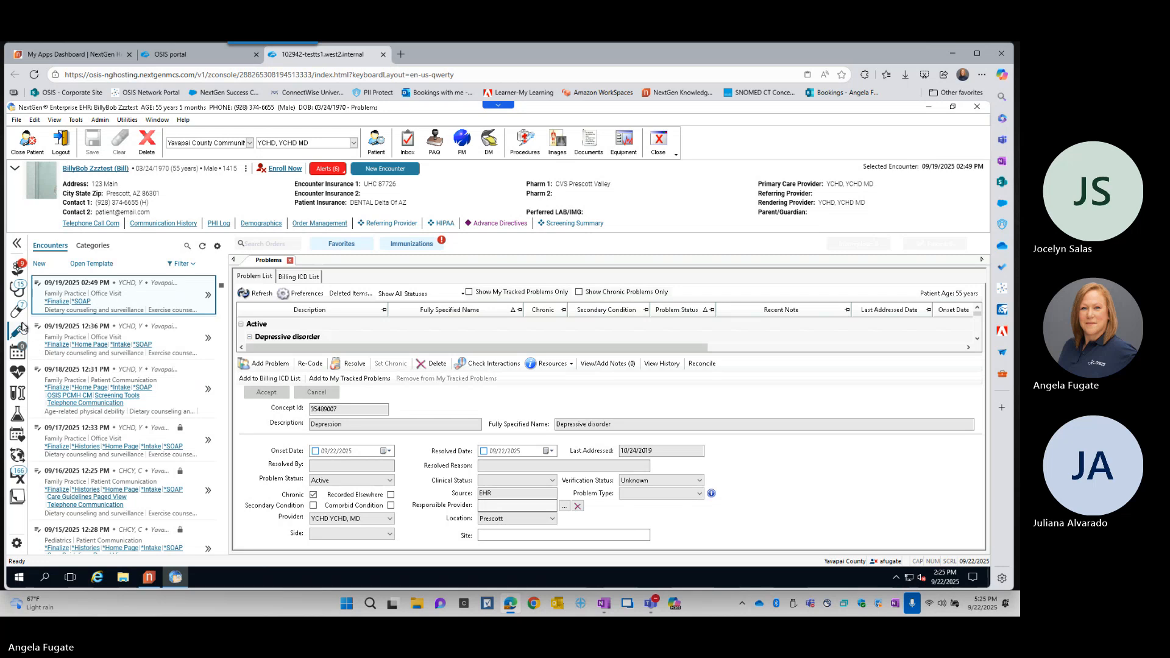
- Open the Medications Module, dismiss the web service errors, and close both the Medications and Problems modules
mouse_move(18, 317)
left_click(18, 314)
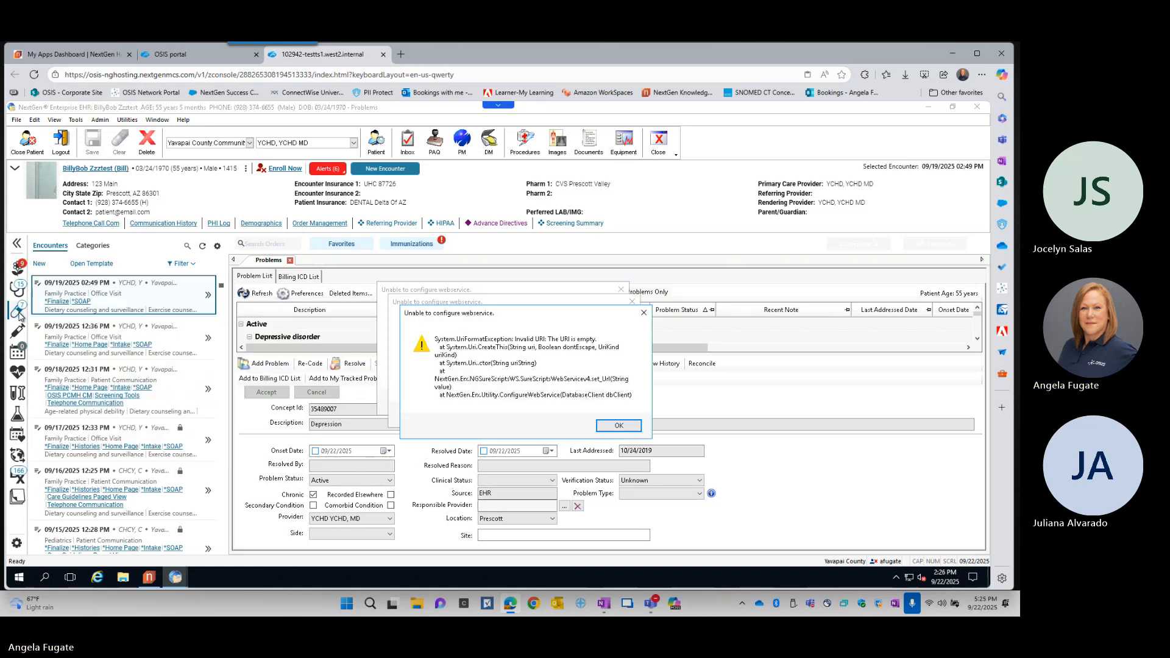
left_click(619, 426)
left_click(607, 414)
left_click(596, 402)
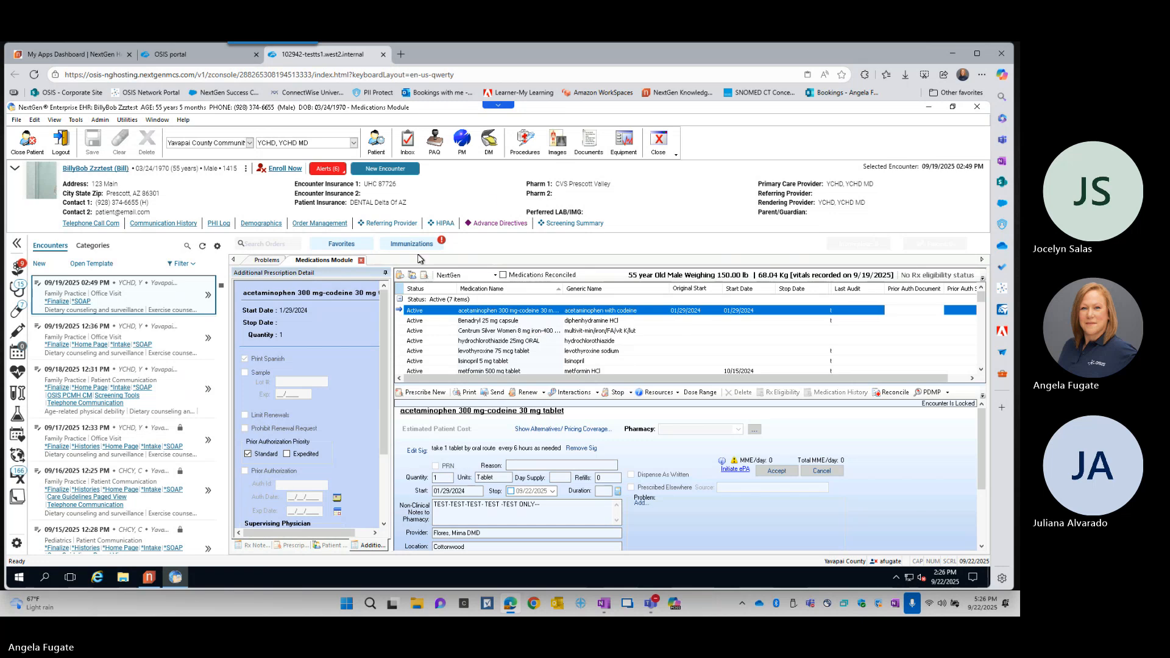
left_click(362, 262)
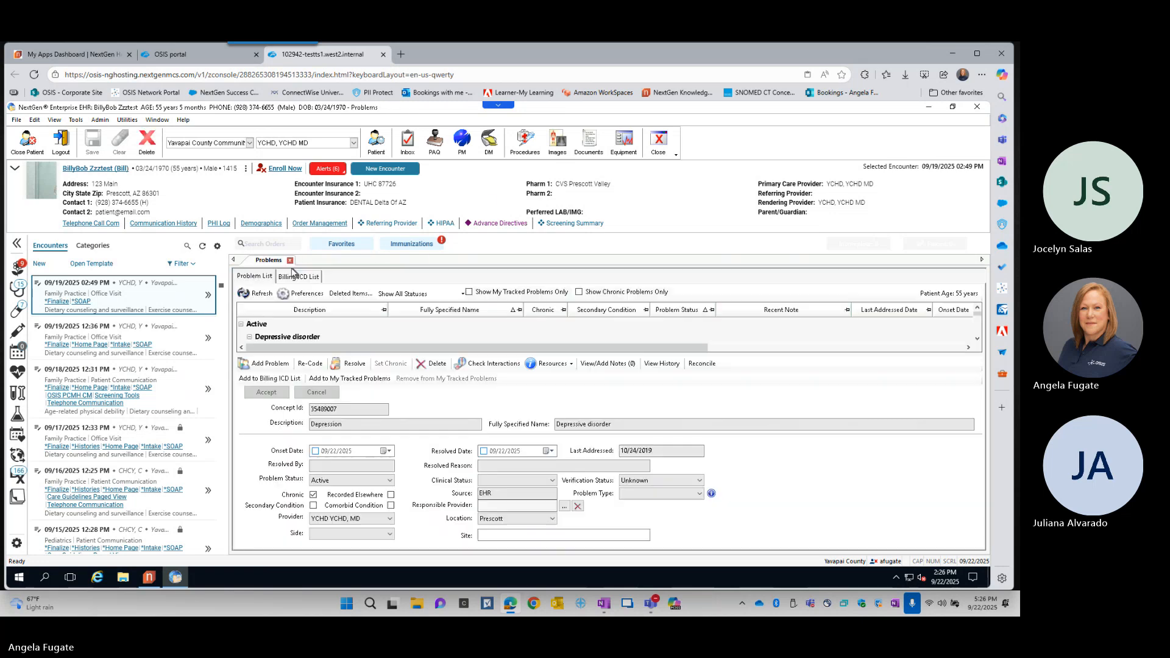
left_click(290, 261)
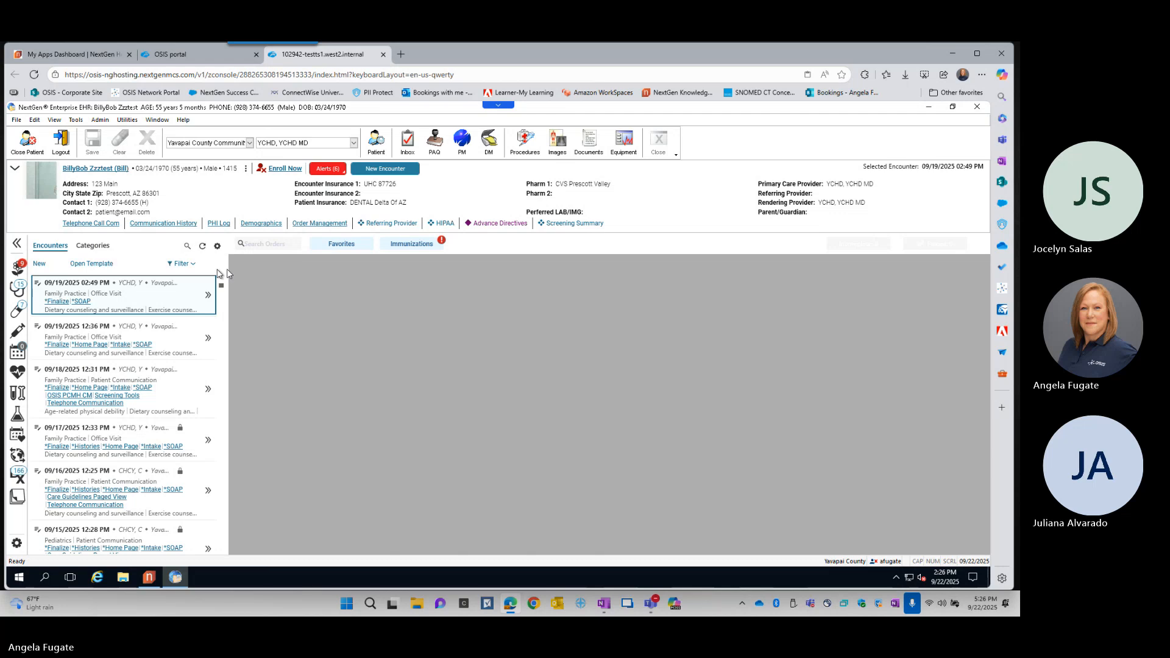
- Preview the immunizations due, view the immunization chart in the Order Module, and close the module
mouse_move(16, 335)
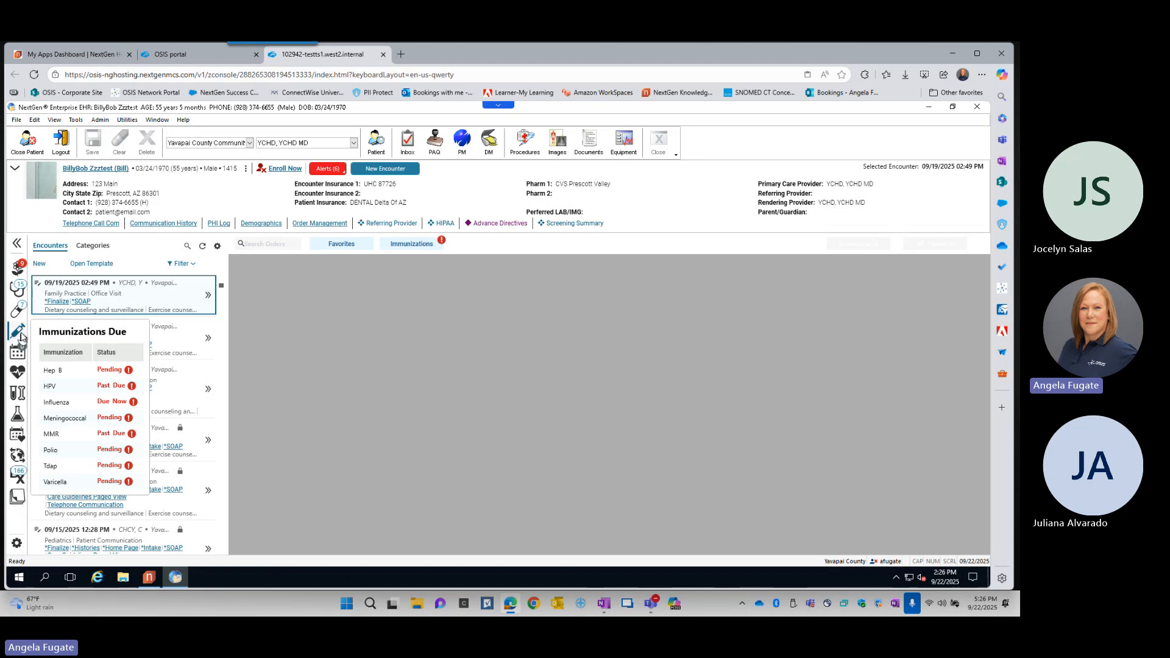
left_click(17, 333)
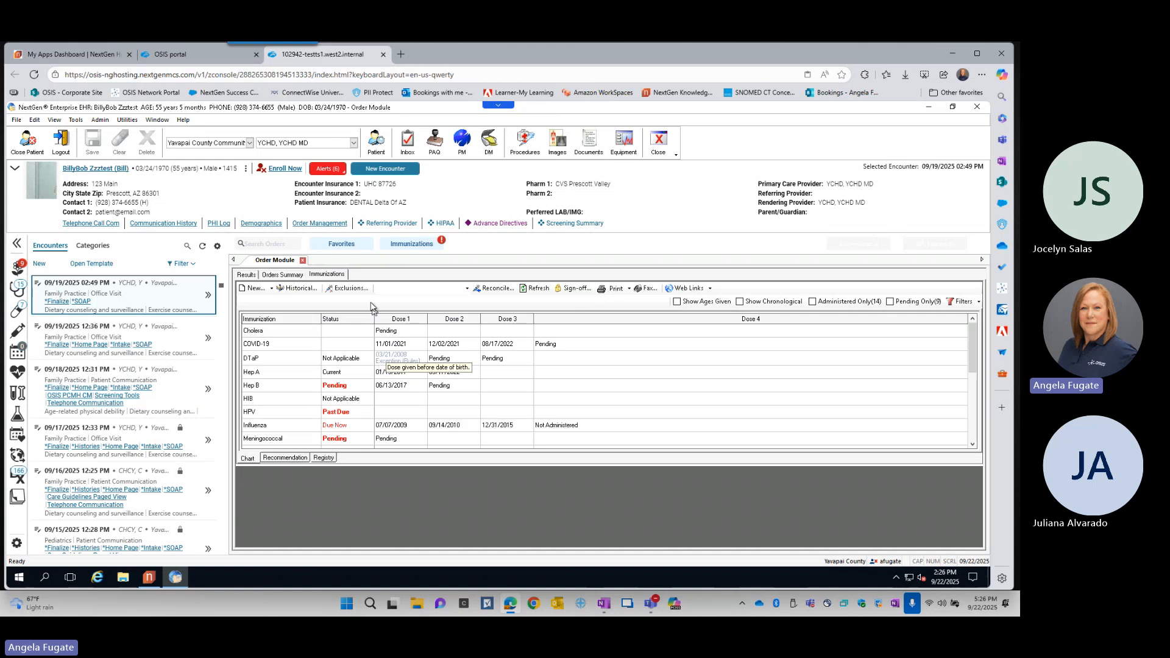
left_click(327, 276)
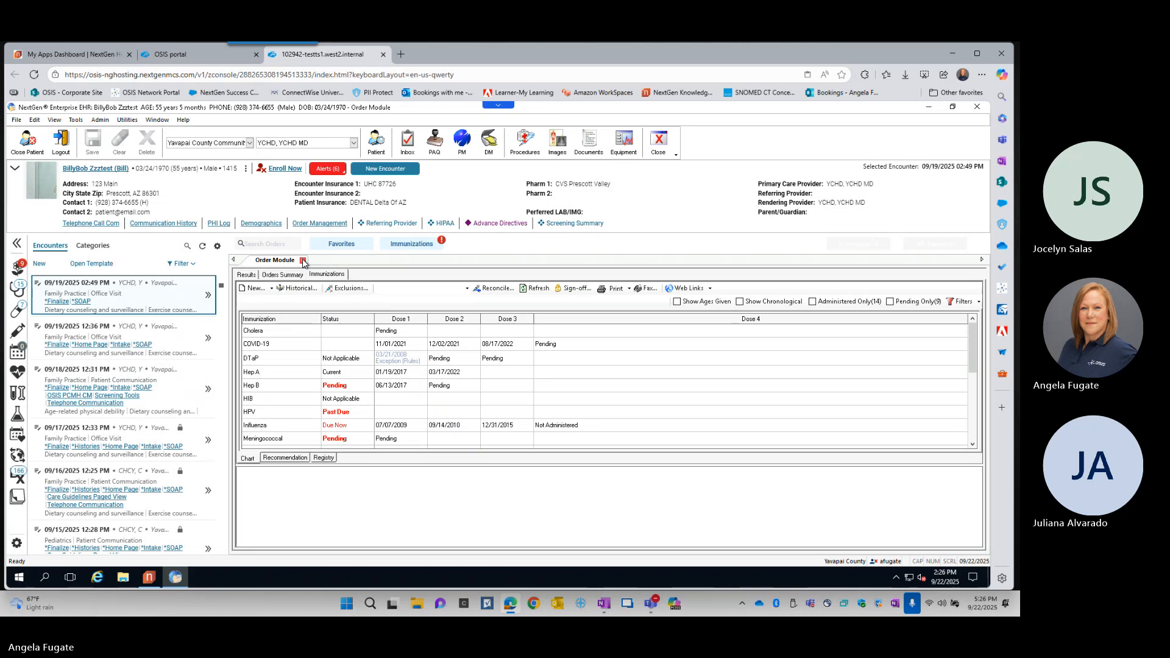
left_click(303, 261)
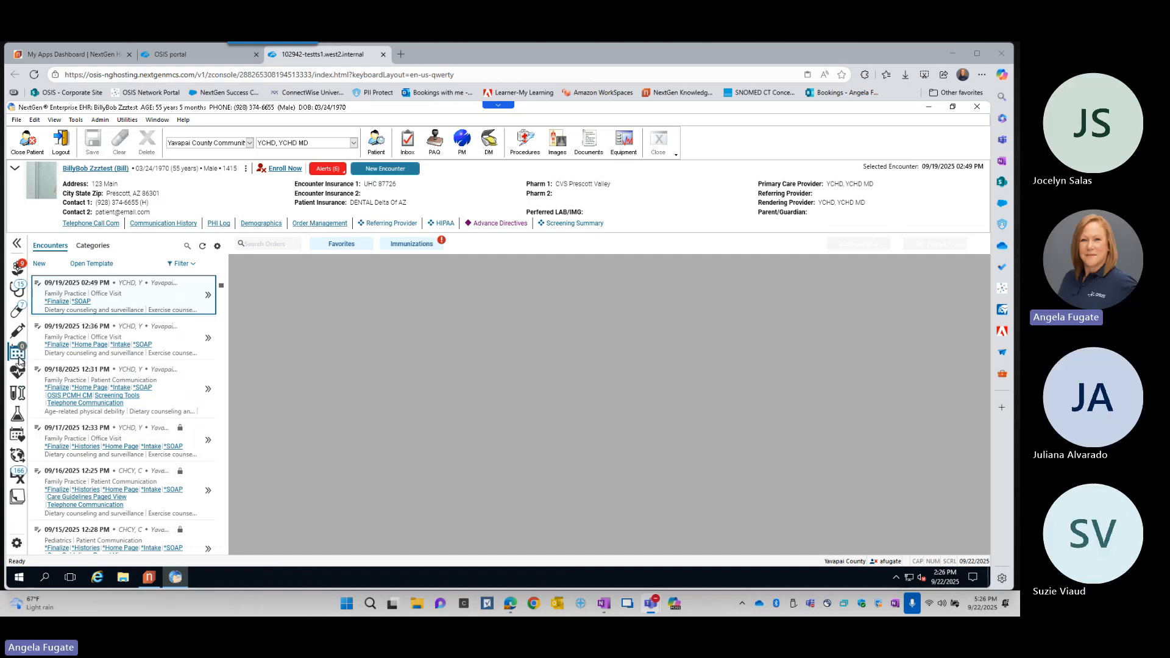
- Preview the patient's Vital Signs summary
mouse_move(19, 359)
mouse_move(18, 377)
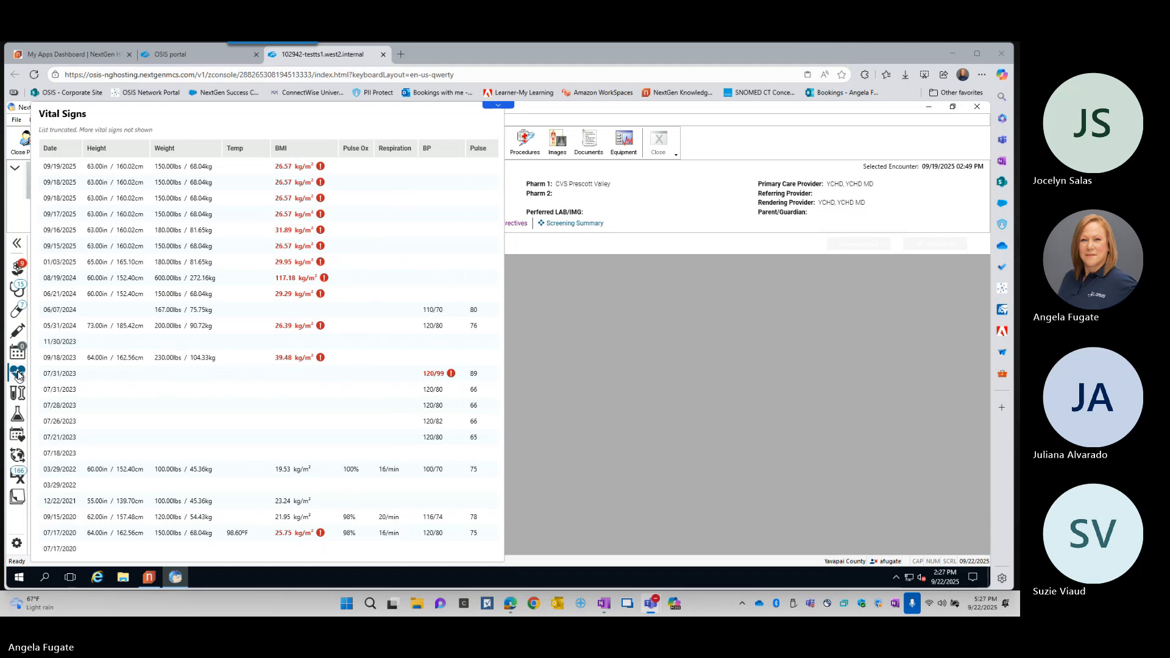
- Open the full Vital Sign History, expand the Orthostatic Vital Signs section, and close the history
left_click(18, 376)
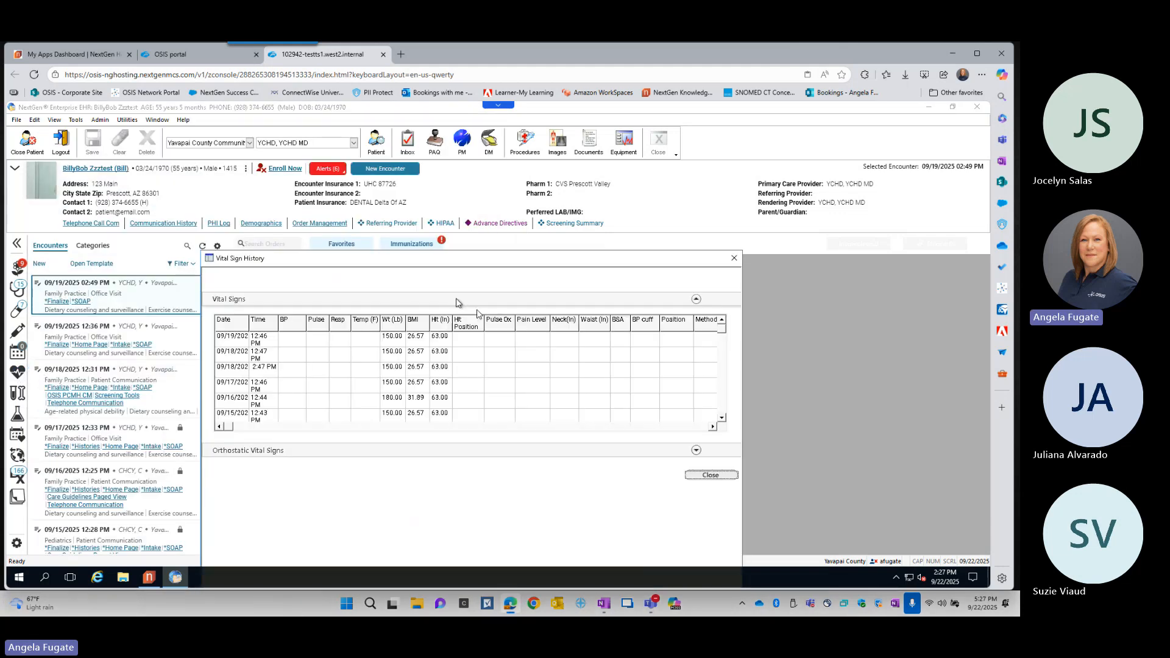
left_click_drag(418, 266, 443, 165)
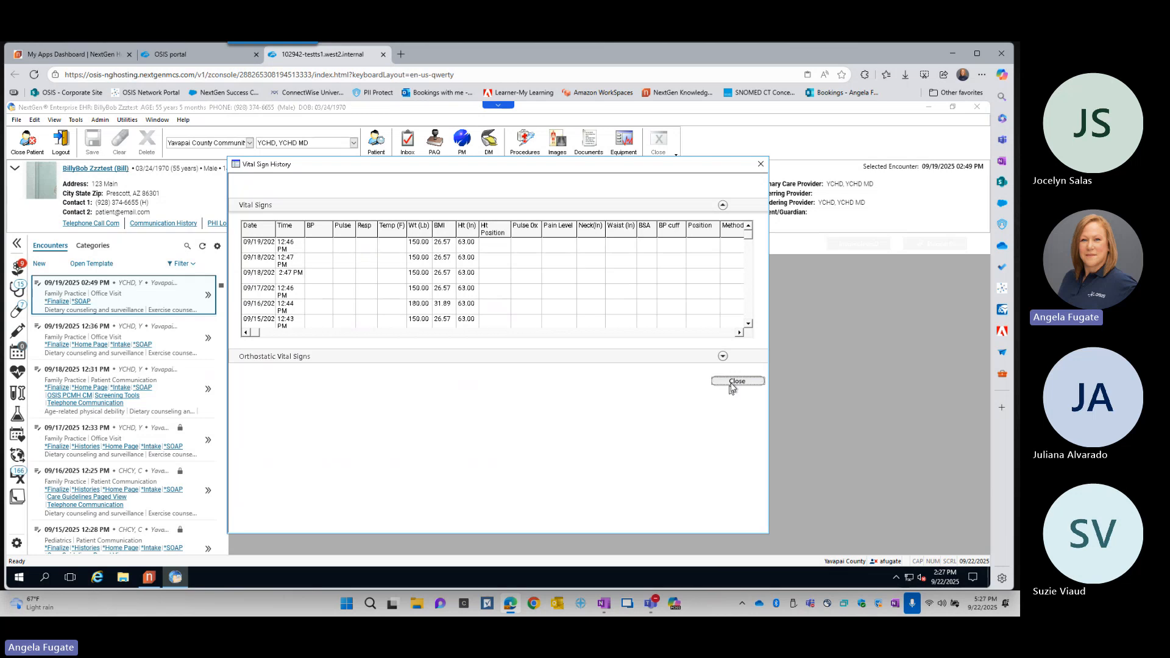
left_click(723, 356)
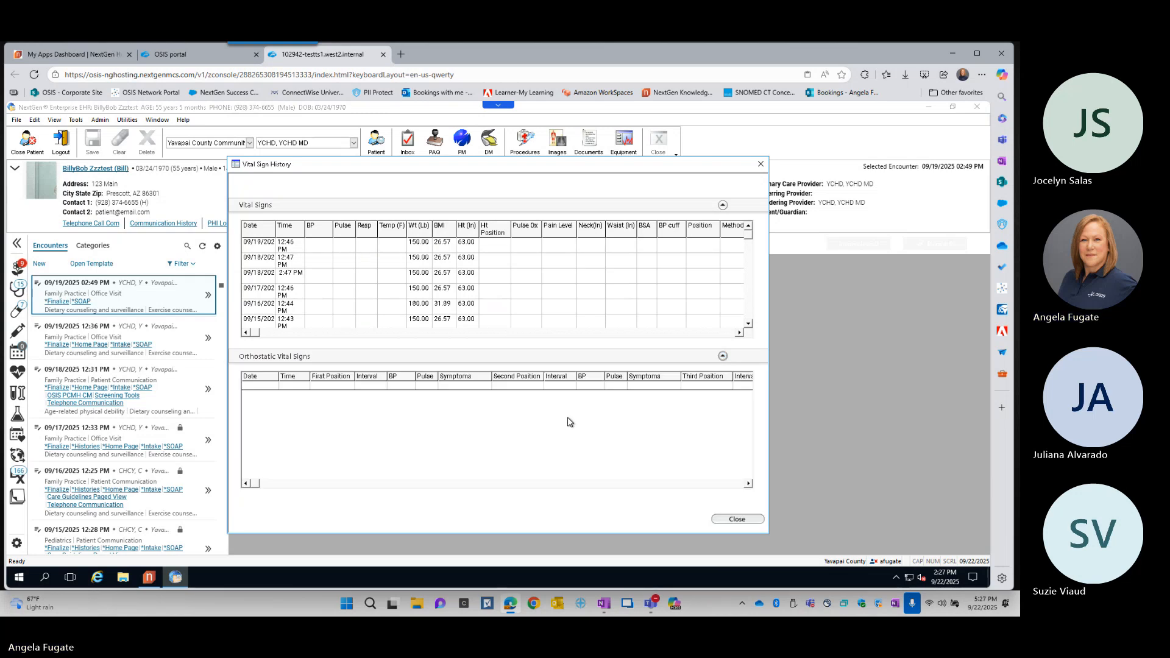
left_click(737, 519)
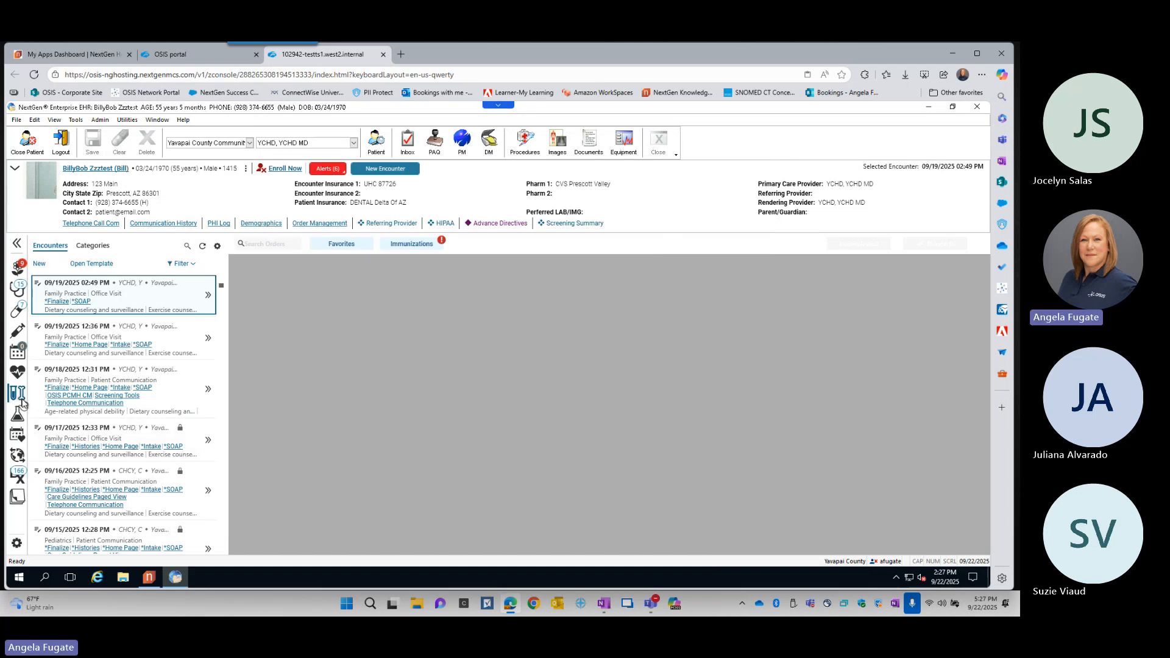
- Preview the patient's orders, view the Orders Summary in the Order Module, and close the module
mouse_move(21, 403)
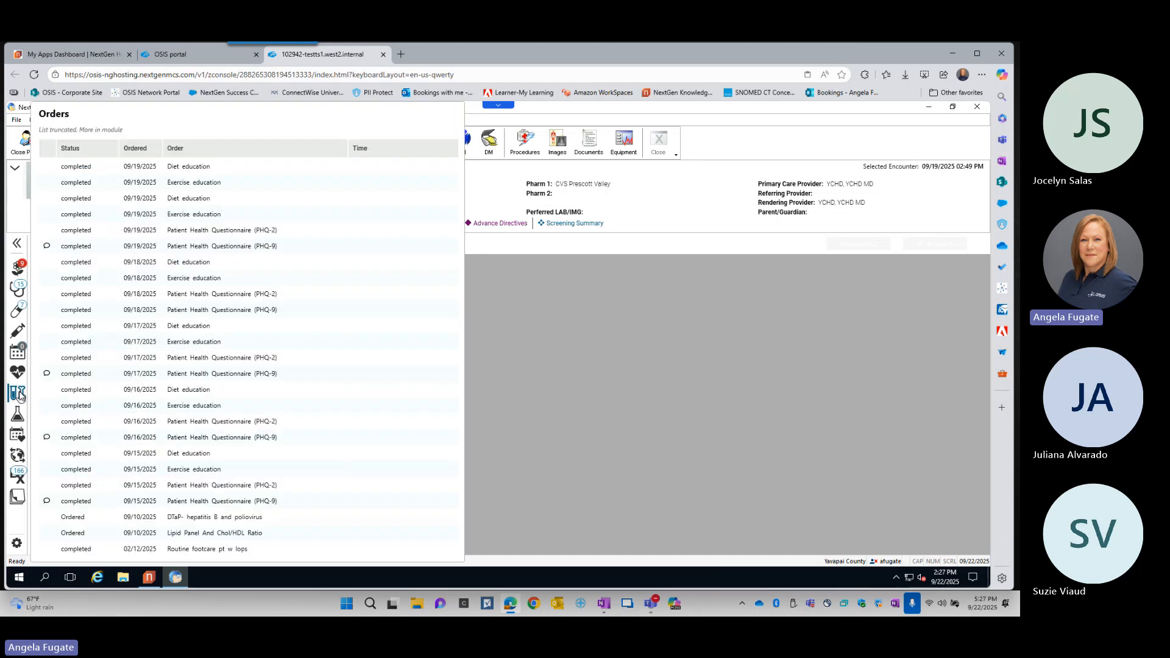
left_click(18, 396)
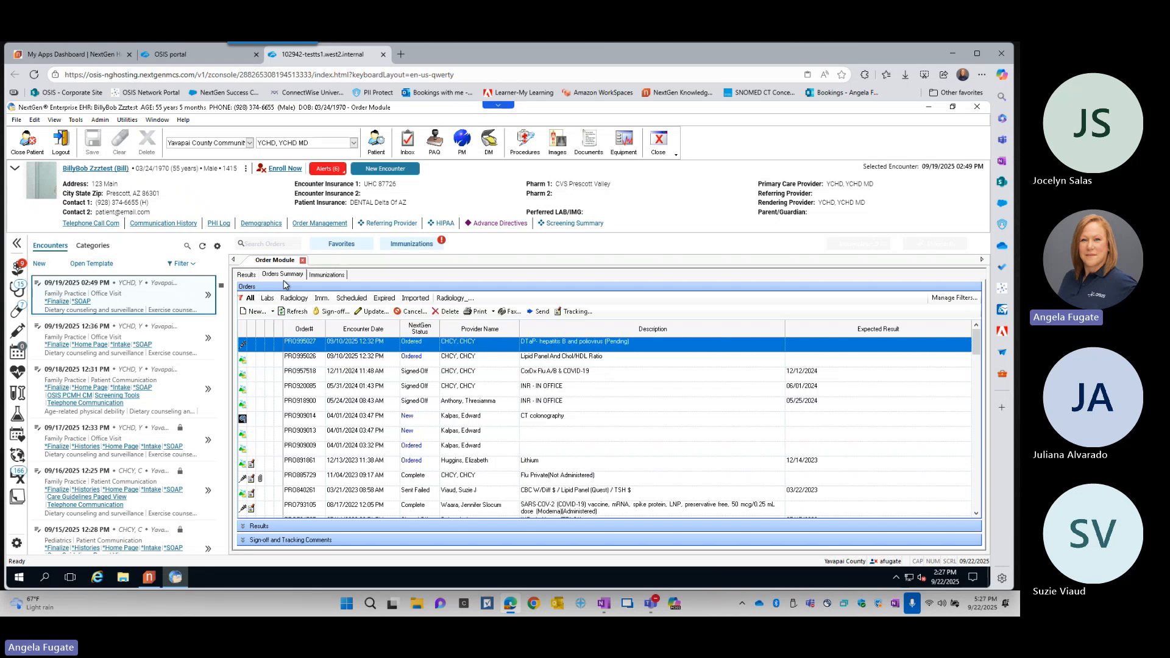
key("ctrl")
key("ctrl")
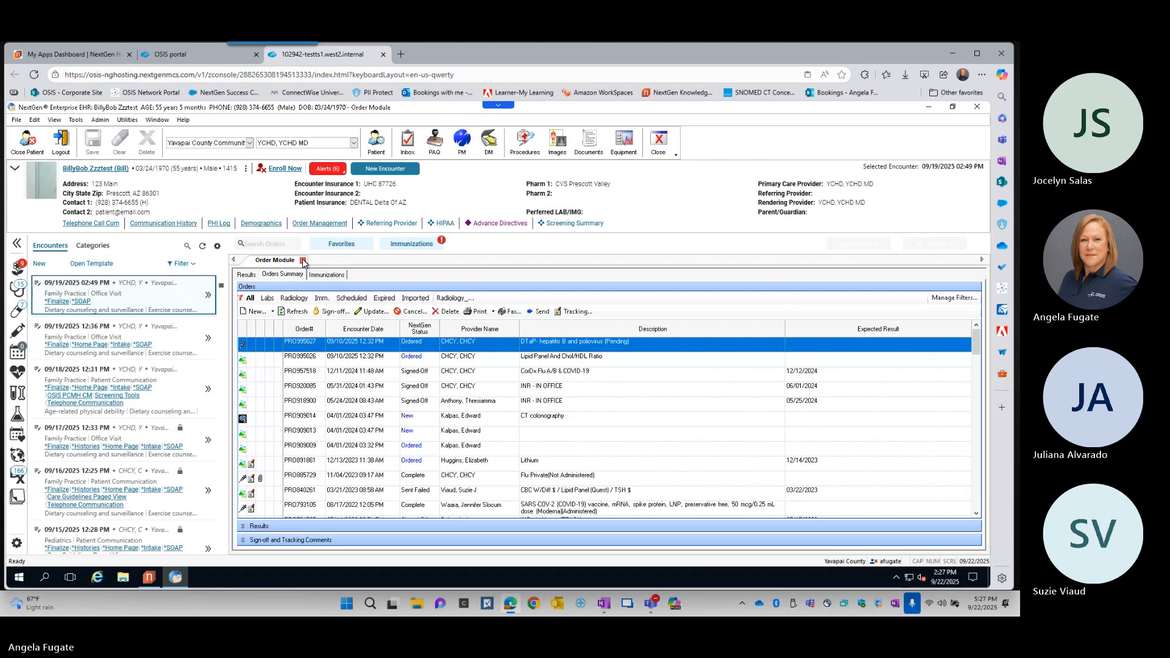
left_click(303, 261)
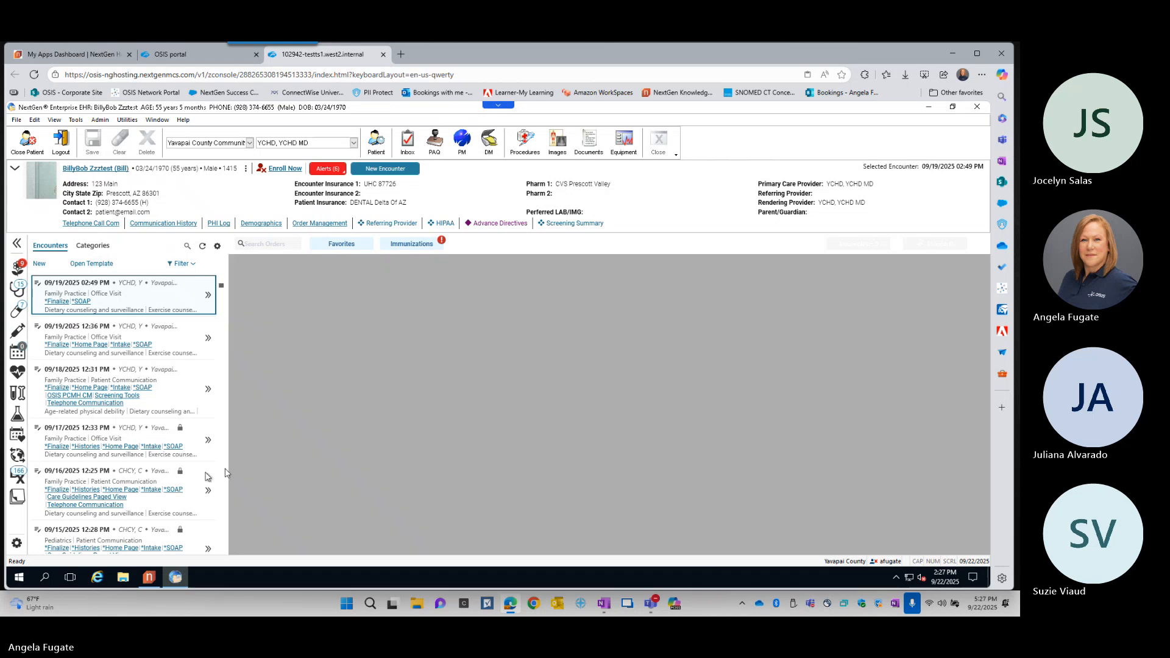
- Open the patient's lab results, look through the results grid, and close the results review
left_click(18, 417)
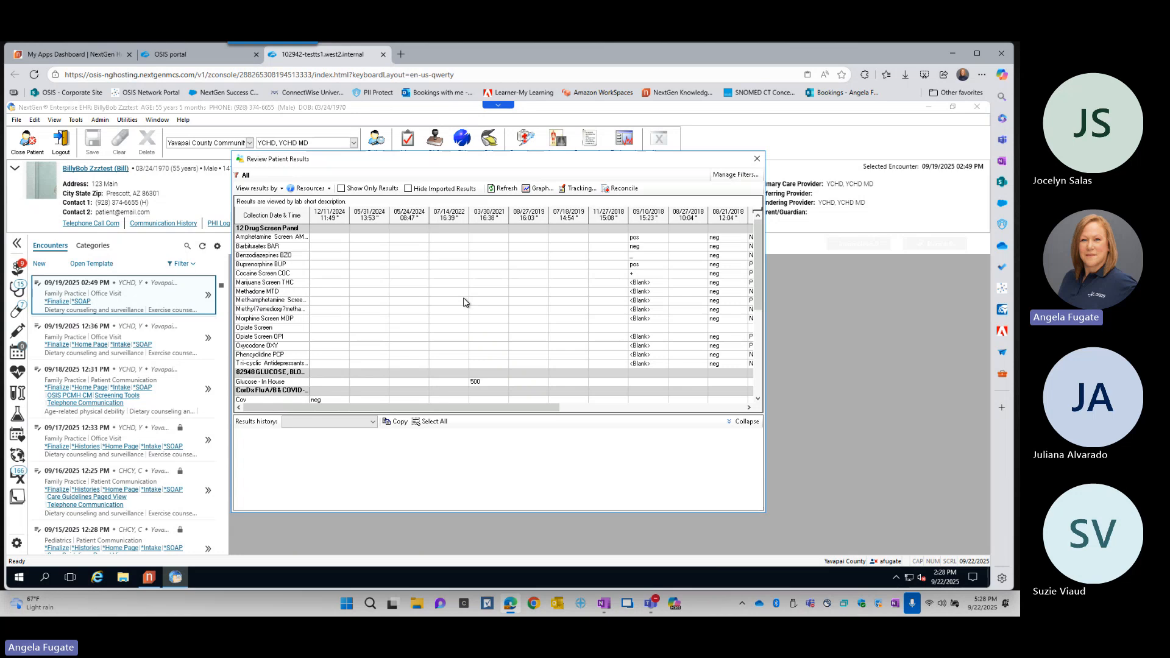
scroll(464, 302, "down", 2)
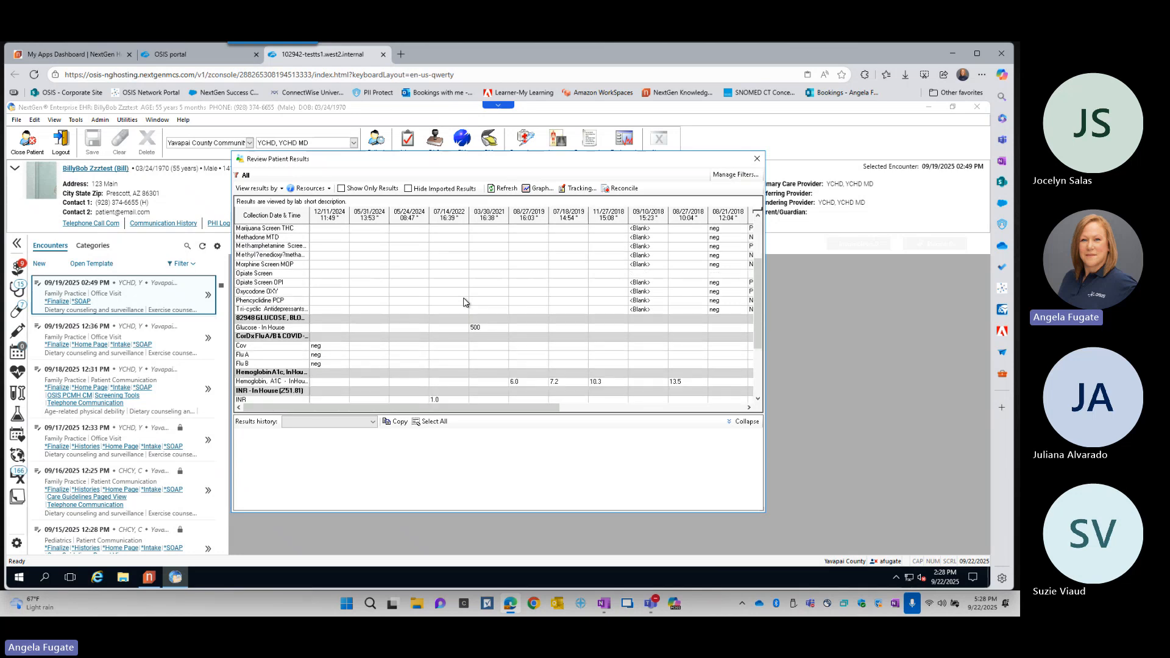
scroll(464, 302, "up", 2)
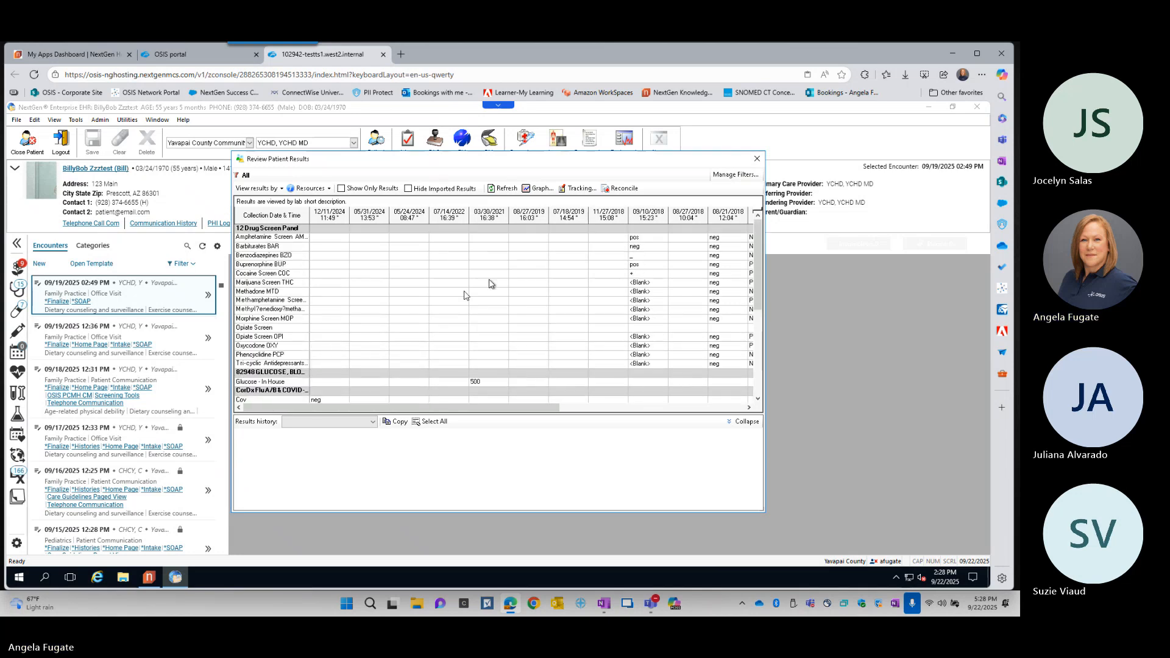
left_click(759, 162)
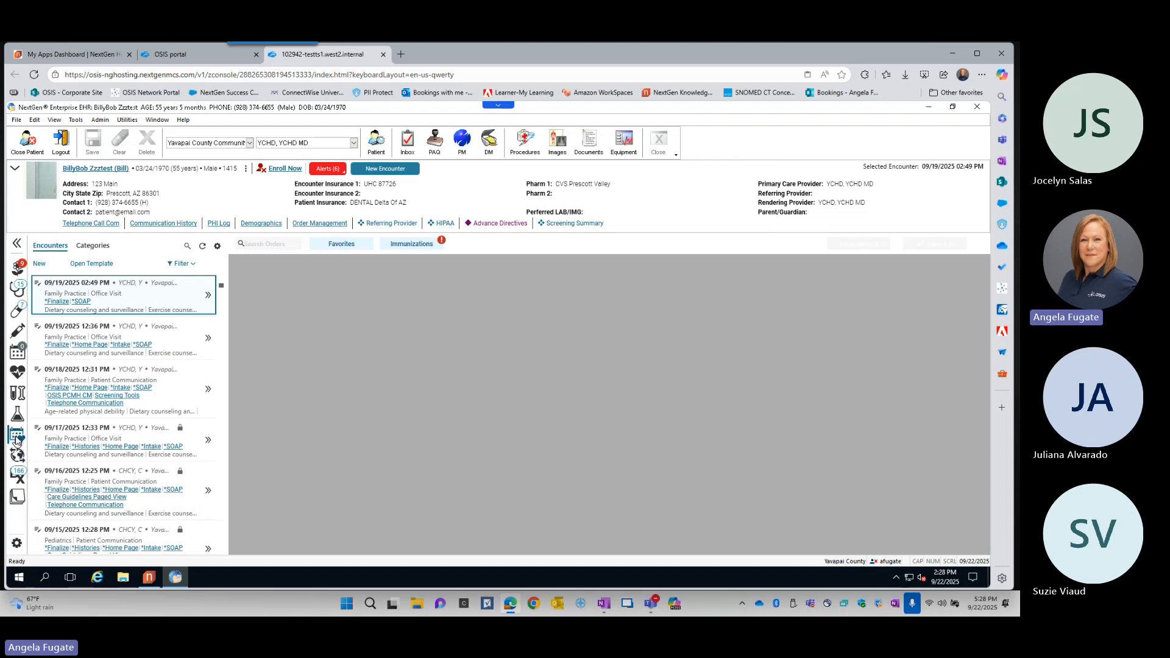
- Preview the care guideline items due, view the Care Guidelines Paged View template, and close it without saving changes
mouse_move(16, 437)
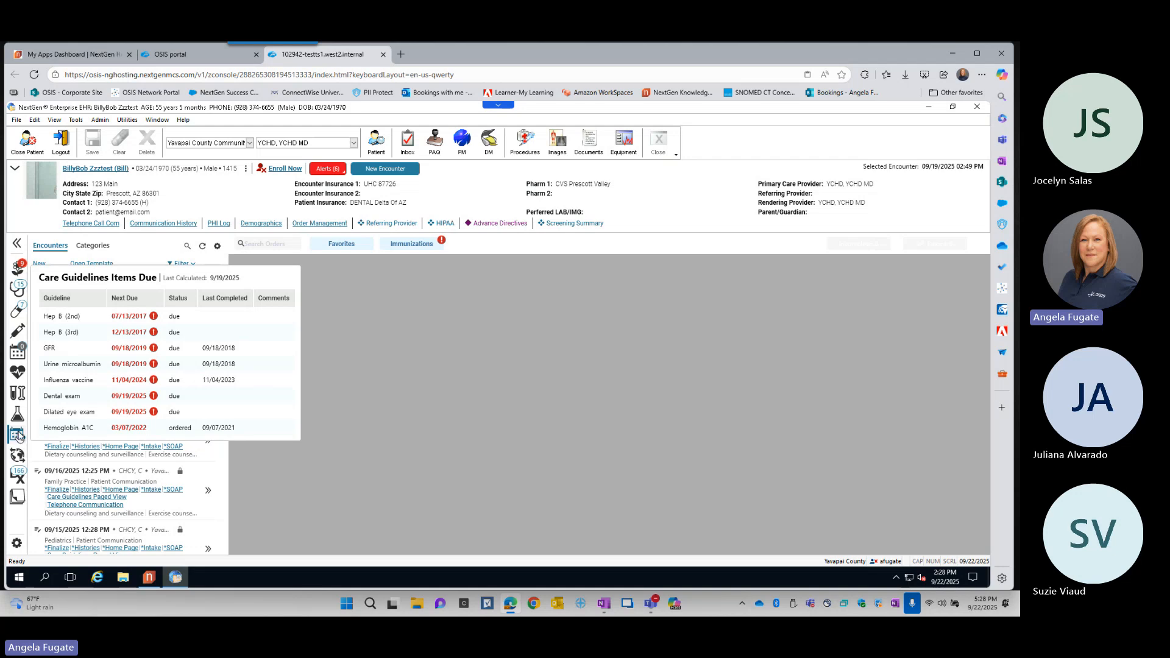
left_click(18, 436)
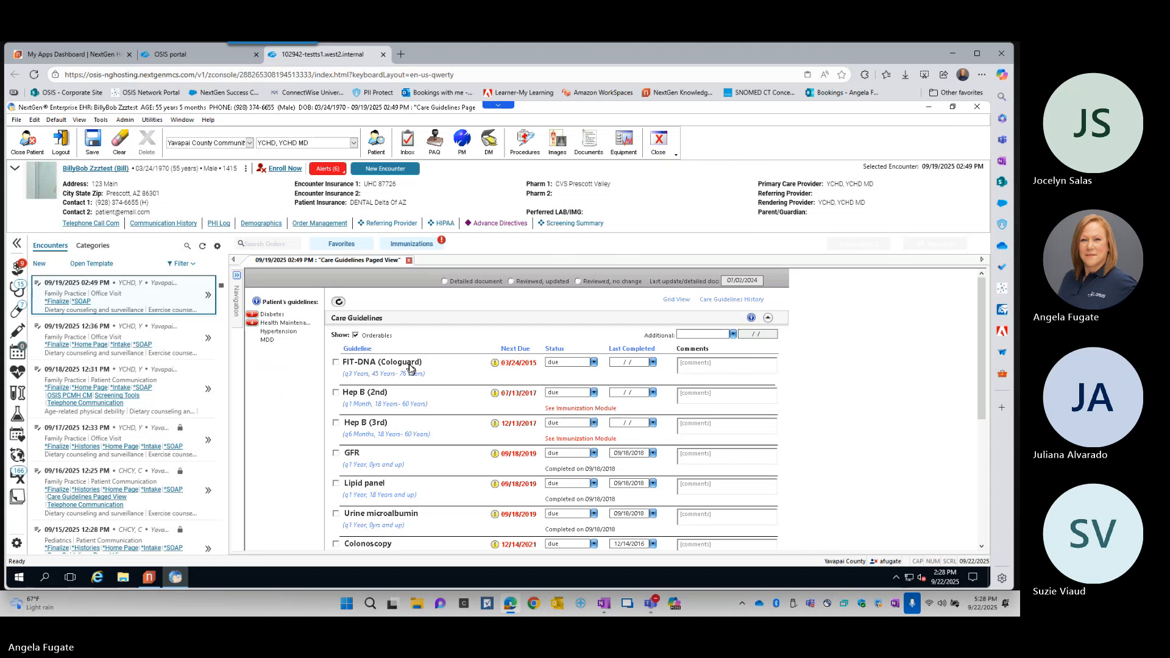
left_click(409, 261)
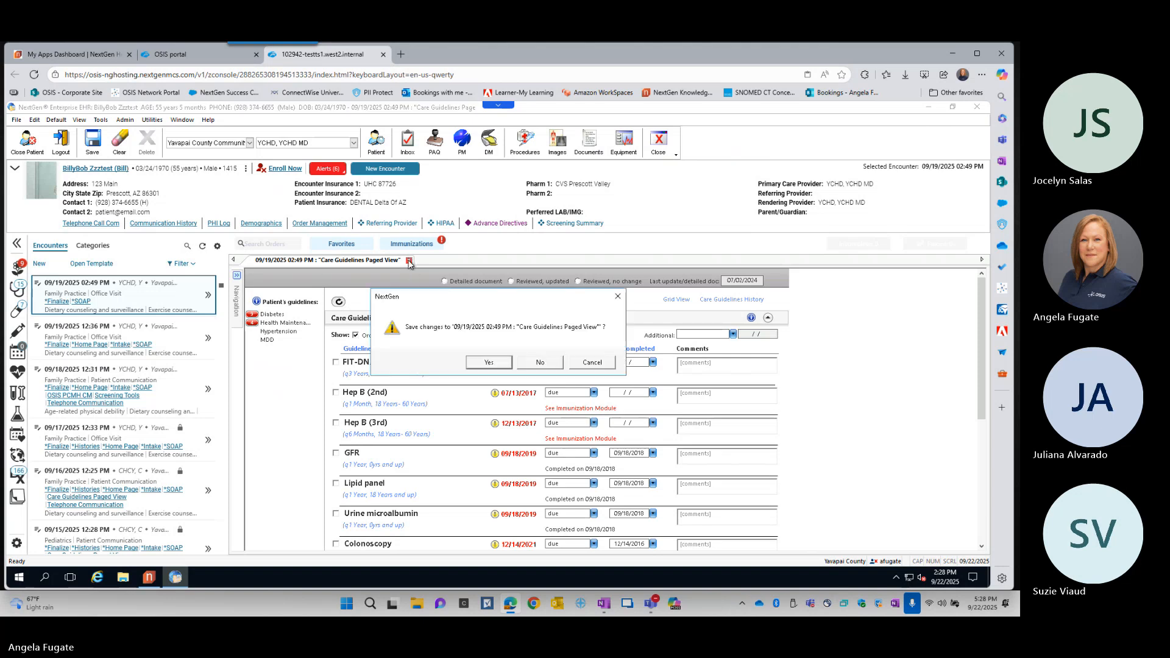
left_click(544, 364)
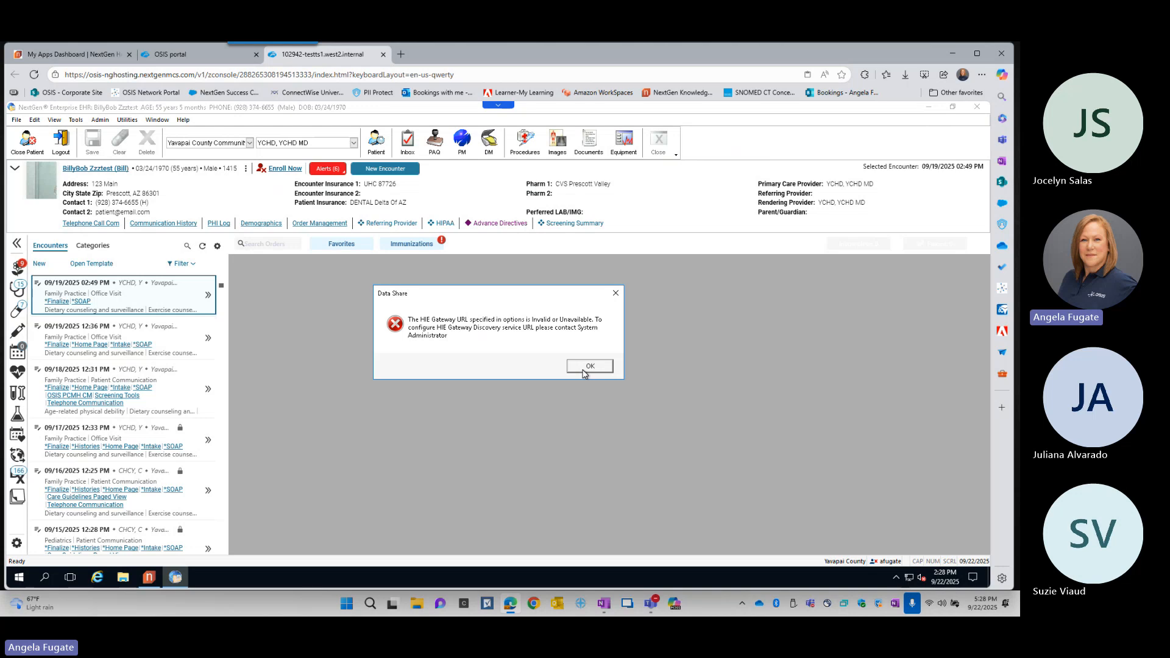
- Dismiss the HIE Gateway URL error and look through the Data Share search and export pages
left_click(589, 366)
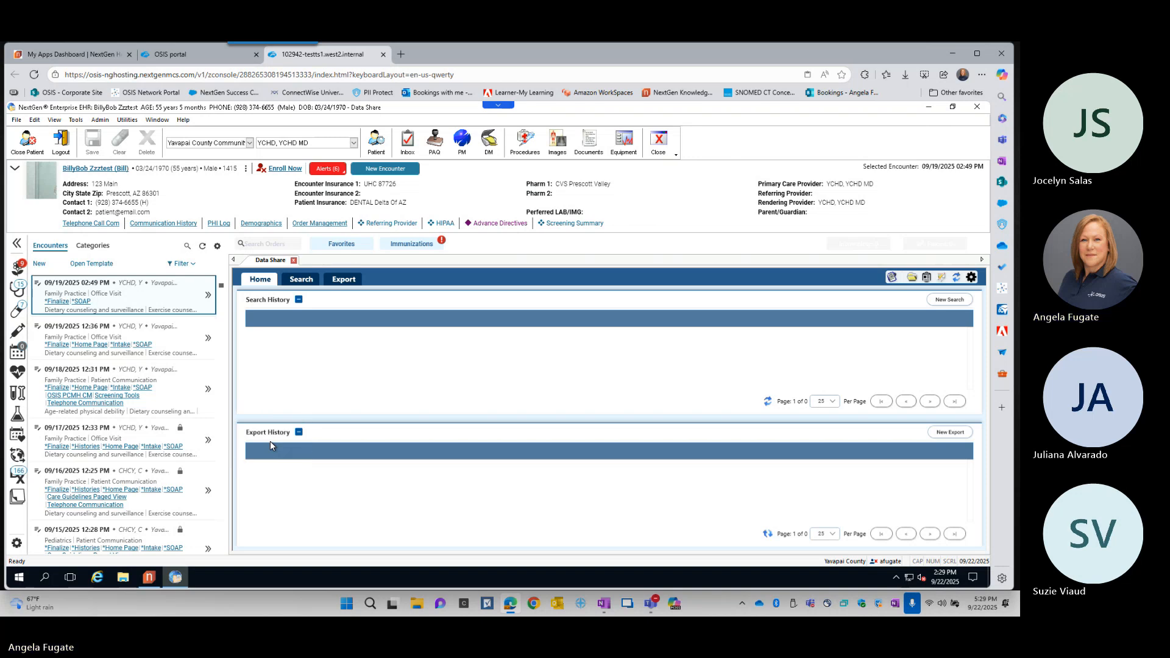
left_click(302, 283)
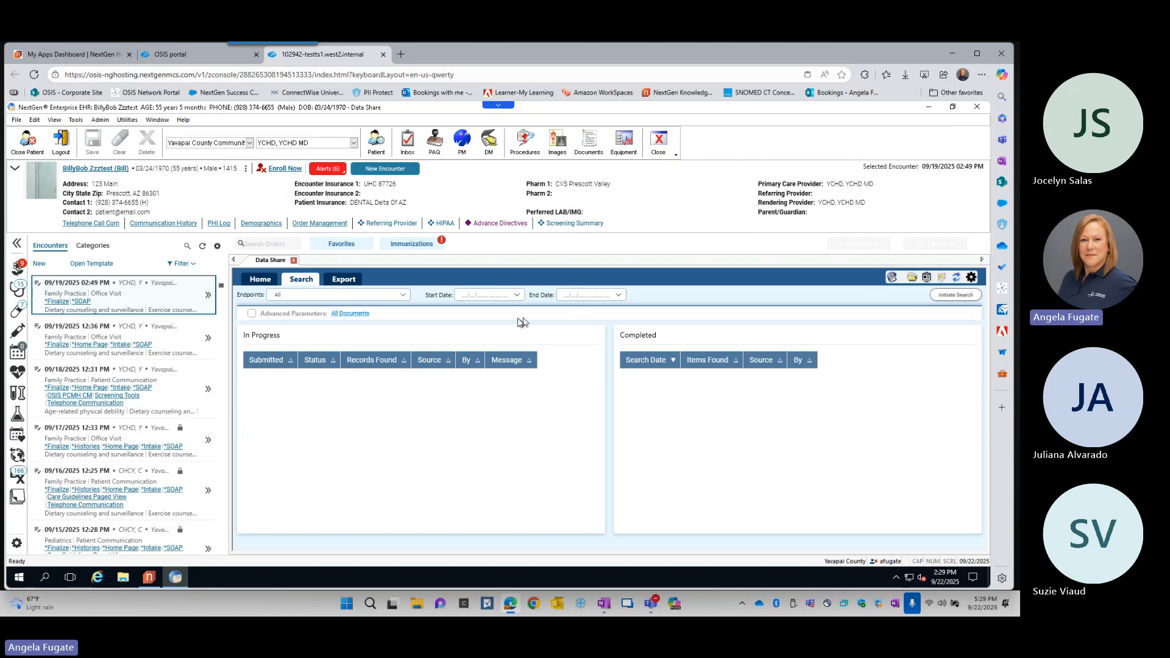
left_click(352, 317)
key("ctrl")
key("ctrl")
key("ctrl")
key("ctrl")
key("ctrl")
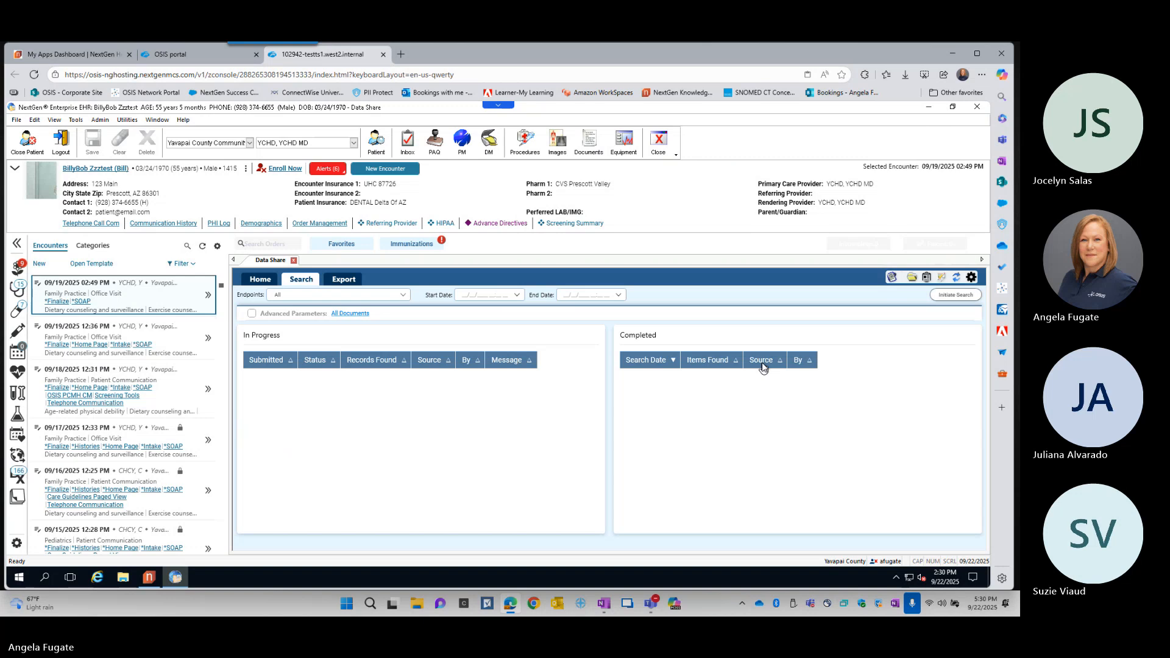
left_click(343, 281)
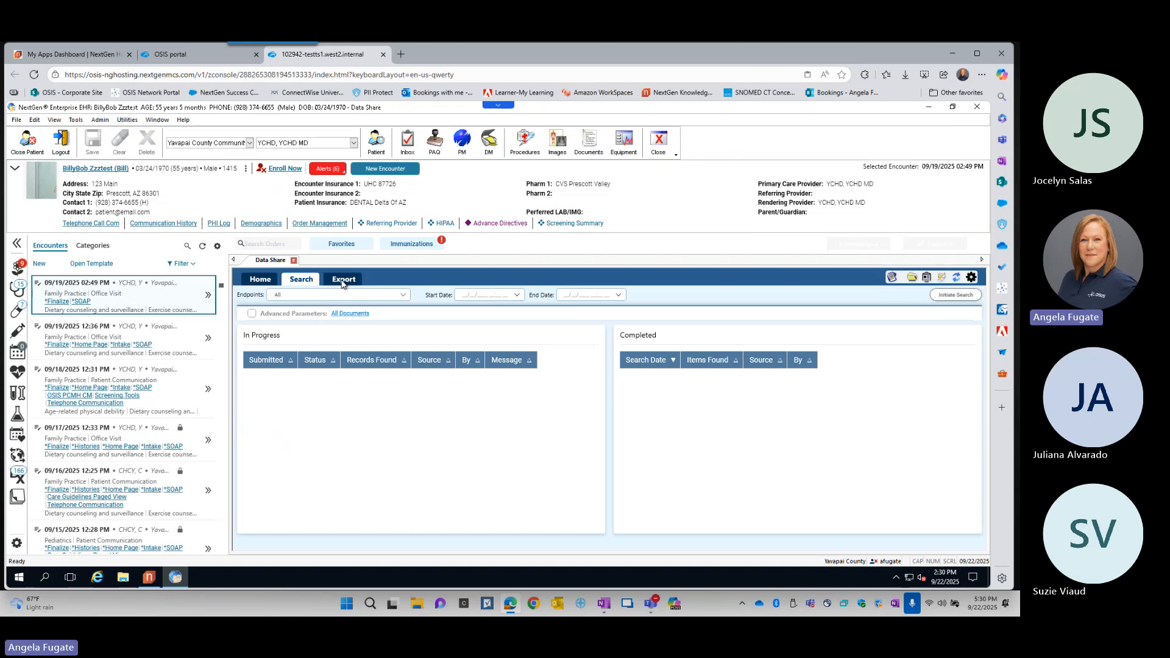
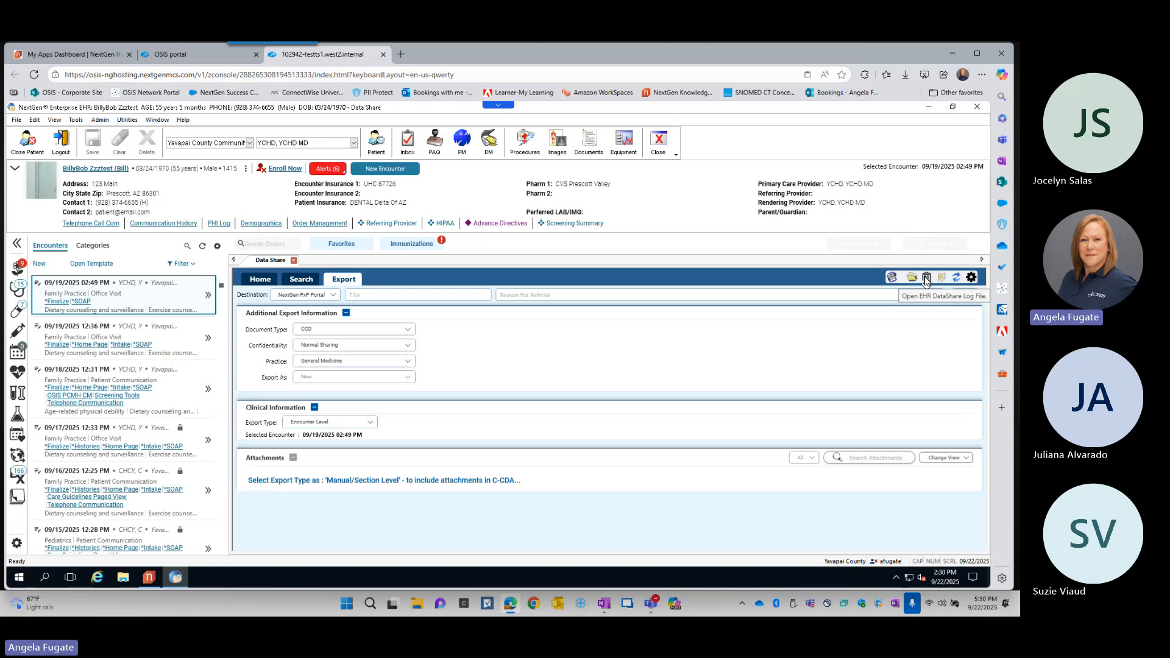
- Look through the Data Share settings, cancel them without changes, and close Data Share
left_click(925, 278)
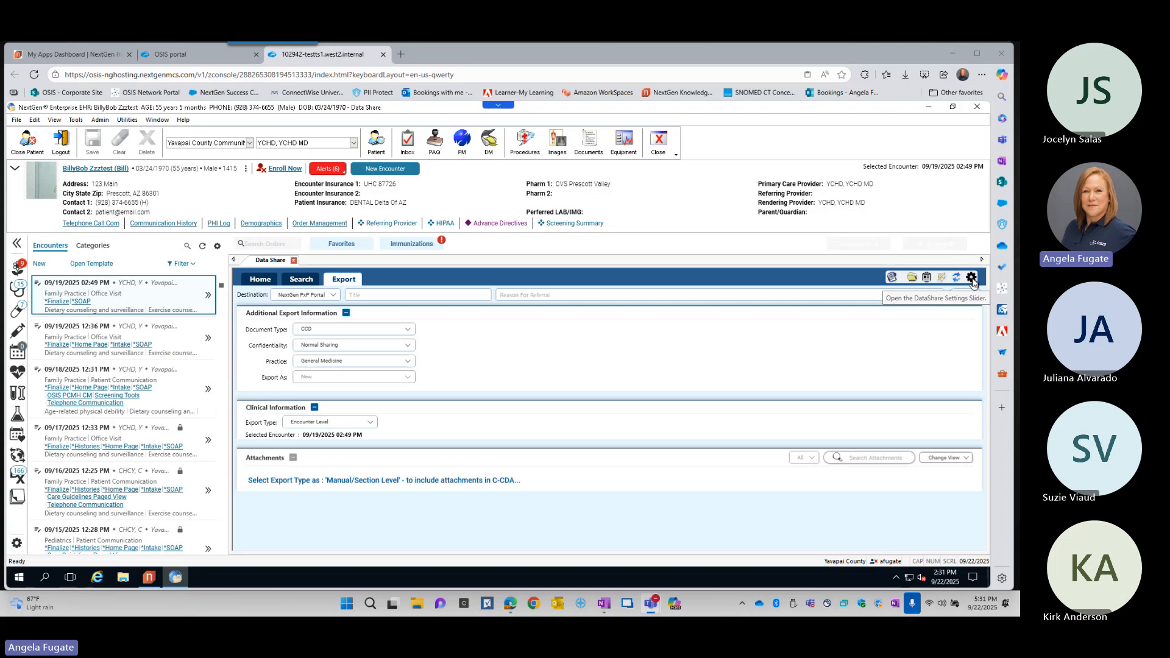
left_click(972, 278)
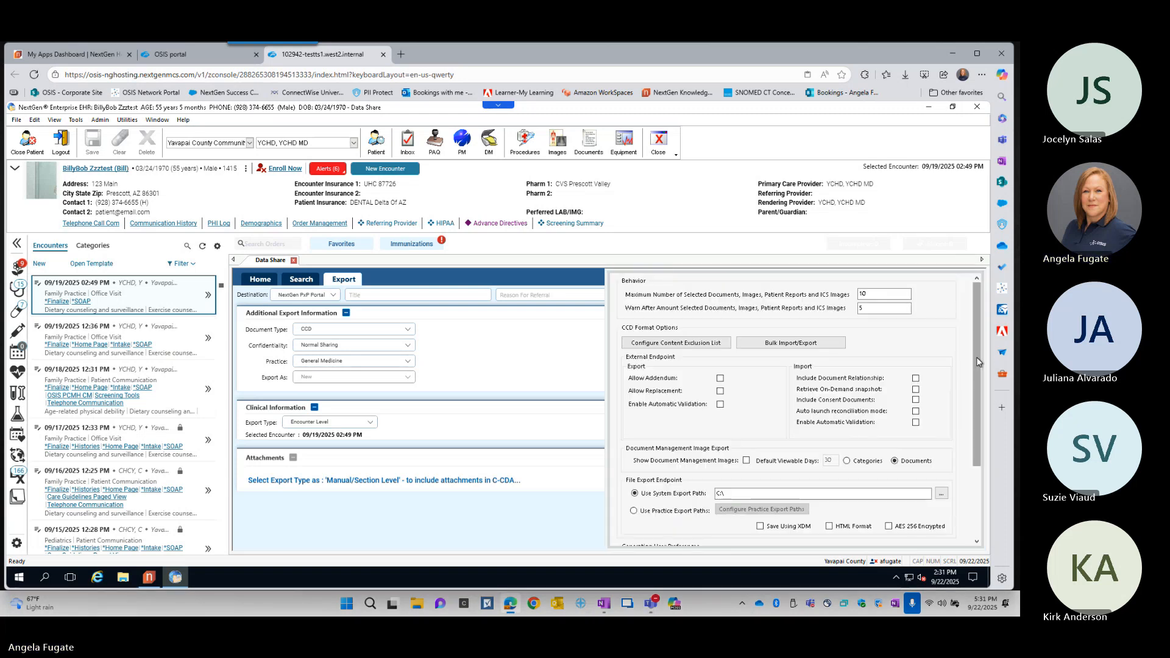
left_click_drag(978, 362, 995, 511)
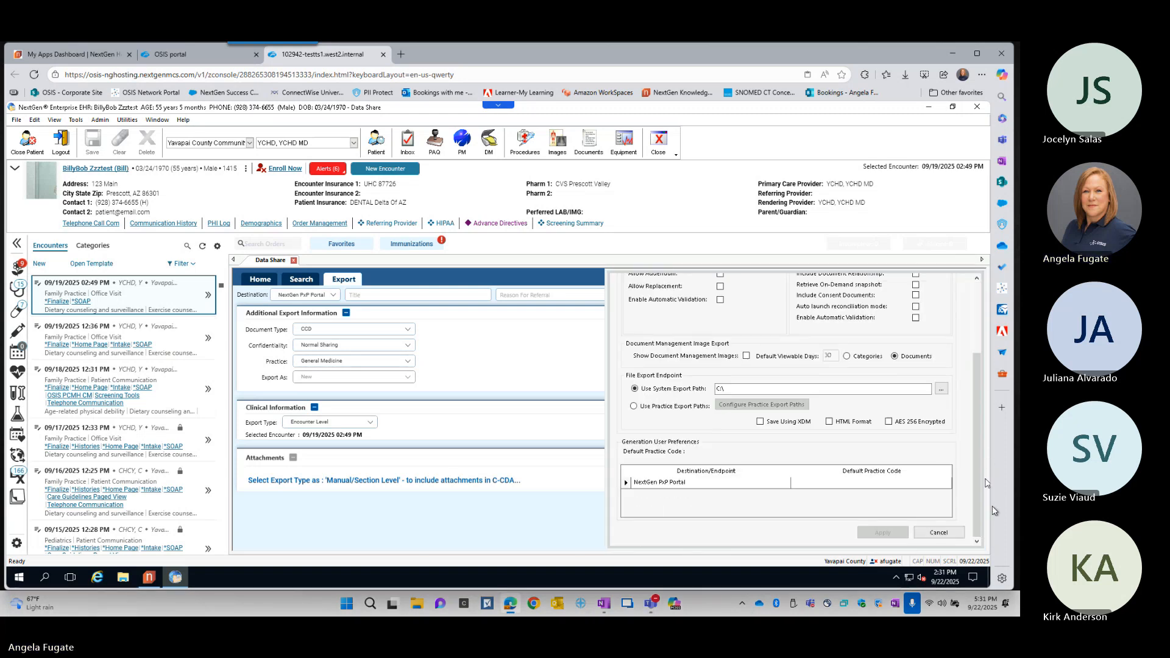
left_click(929, 533)
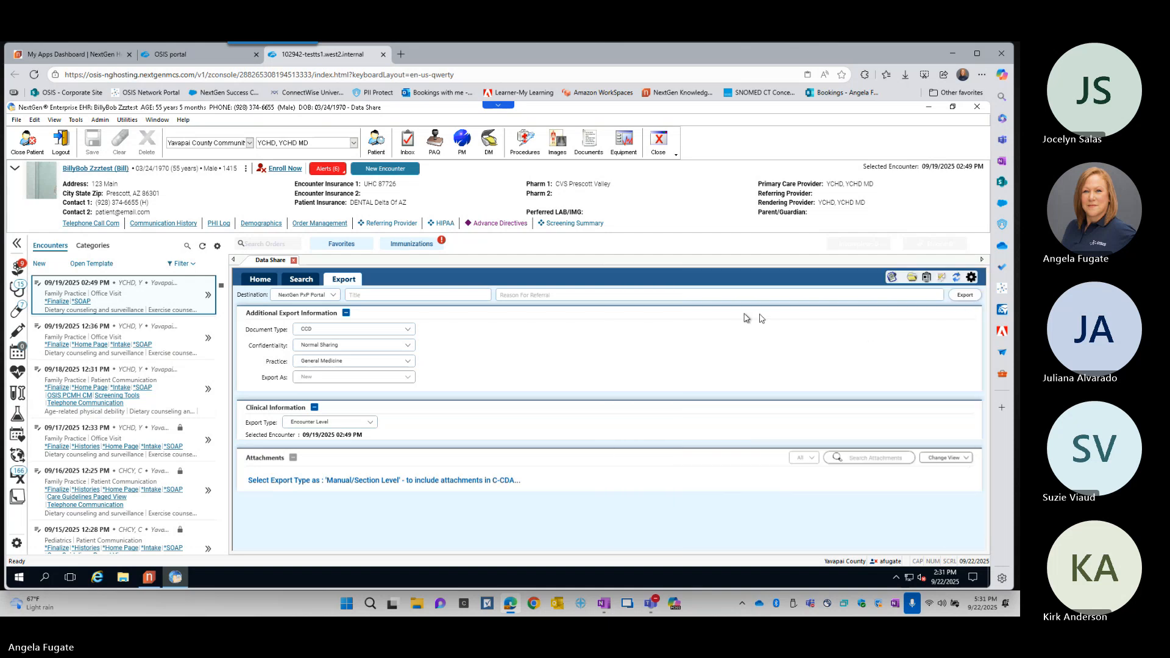
left_click(293, 261)
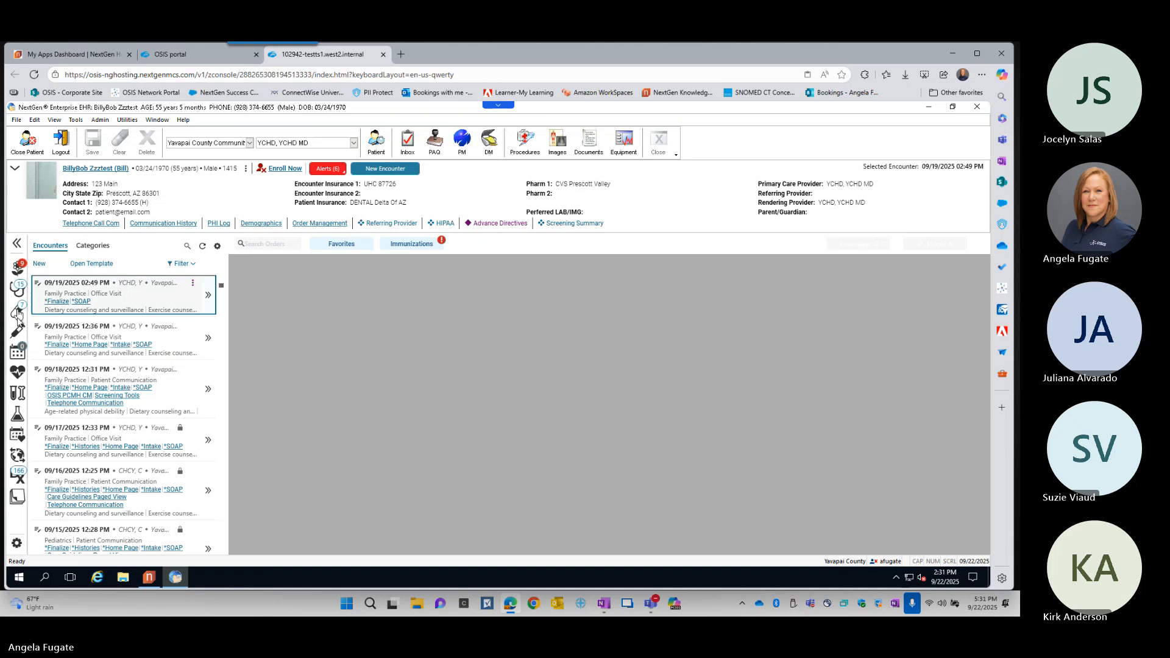
- Preview the patient's diagnosis list, view the Problems module, and close it
left_click(19, 481)
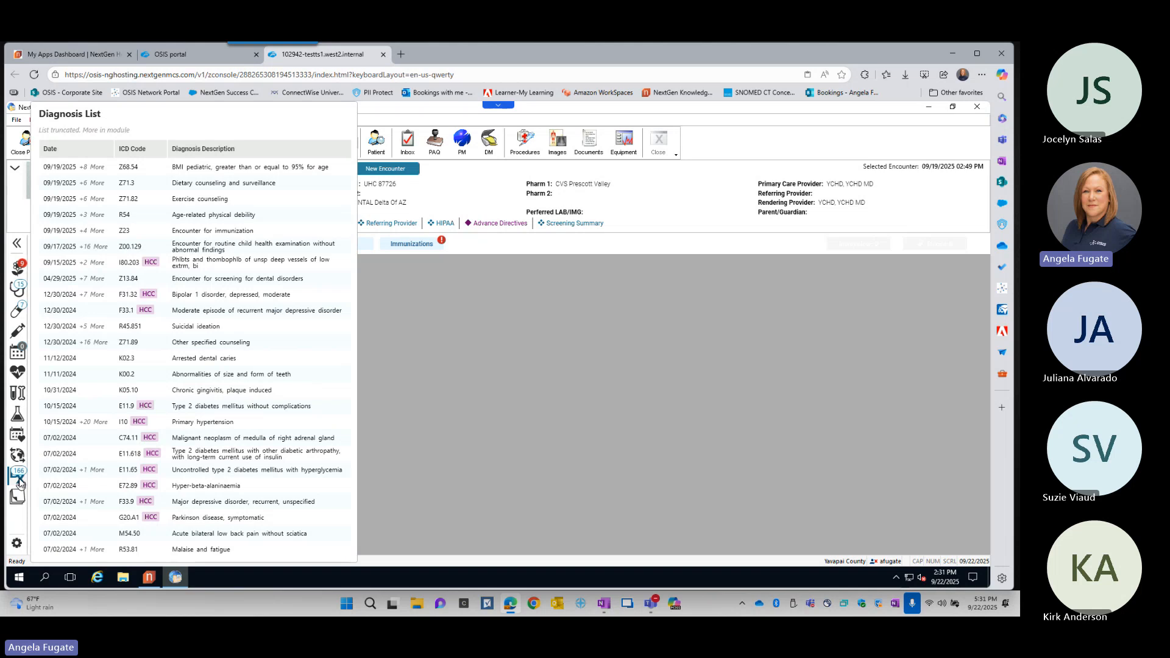
left_click(19, 482)
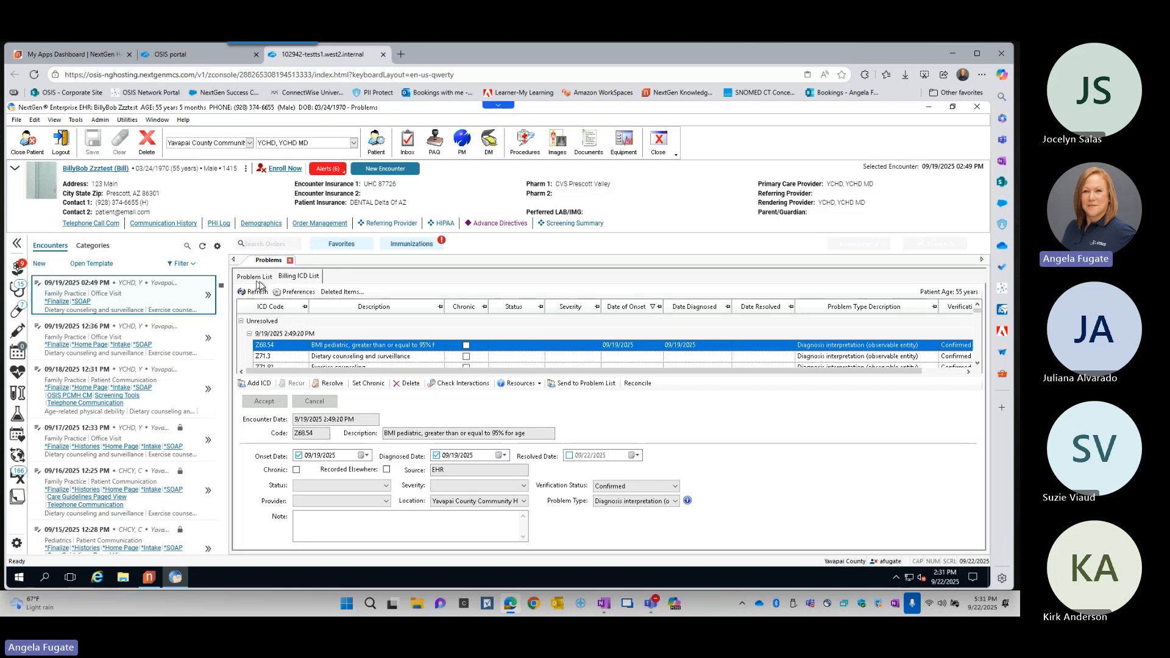
left_click(291, 261)
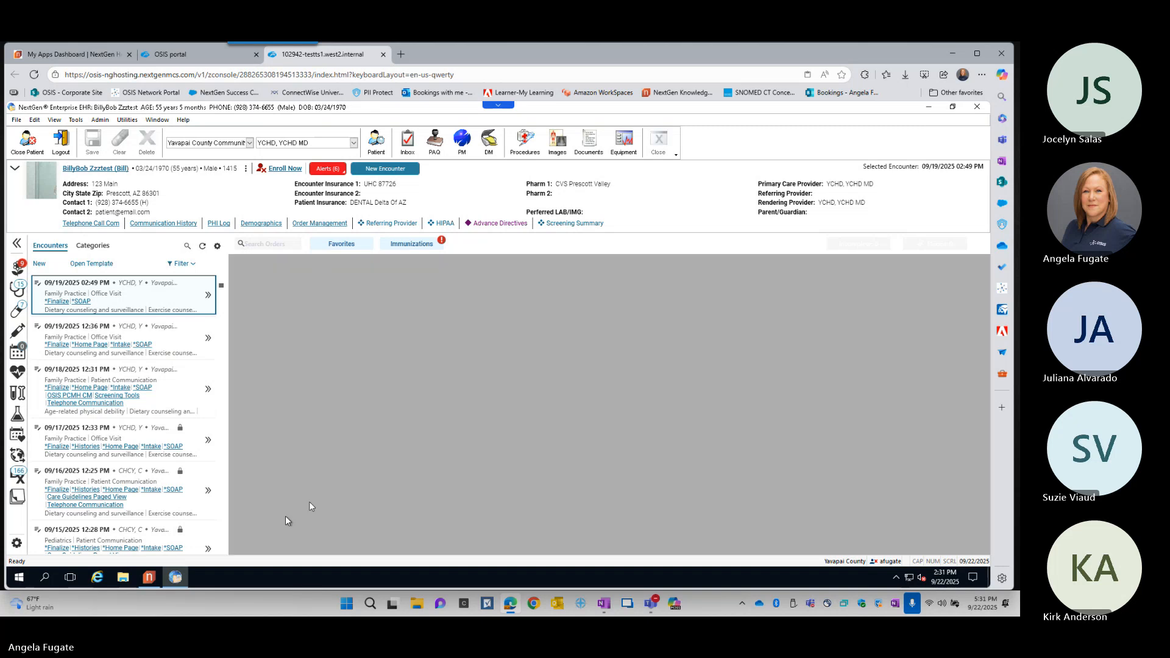
- Add a patient sticky note with the comment "Test" and save it
left_click(18, 506)
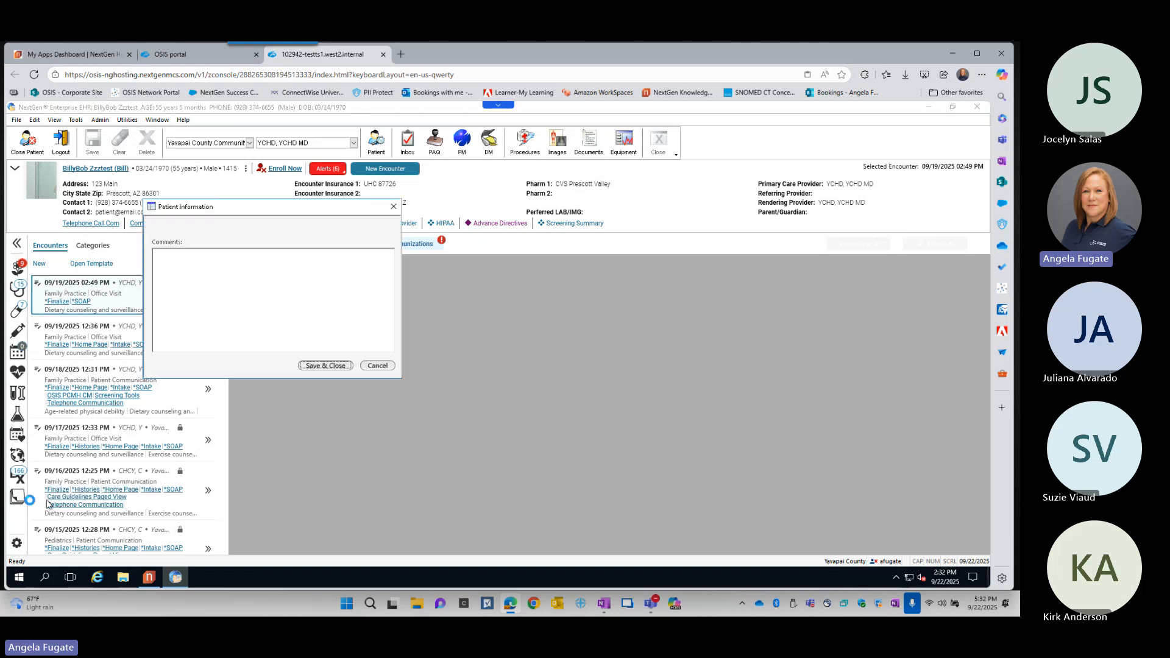
left_click(287, 302)
type("Test")
left_click(326, 365)
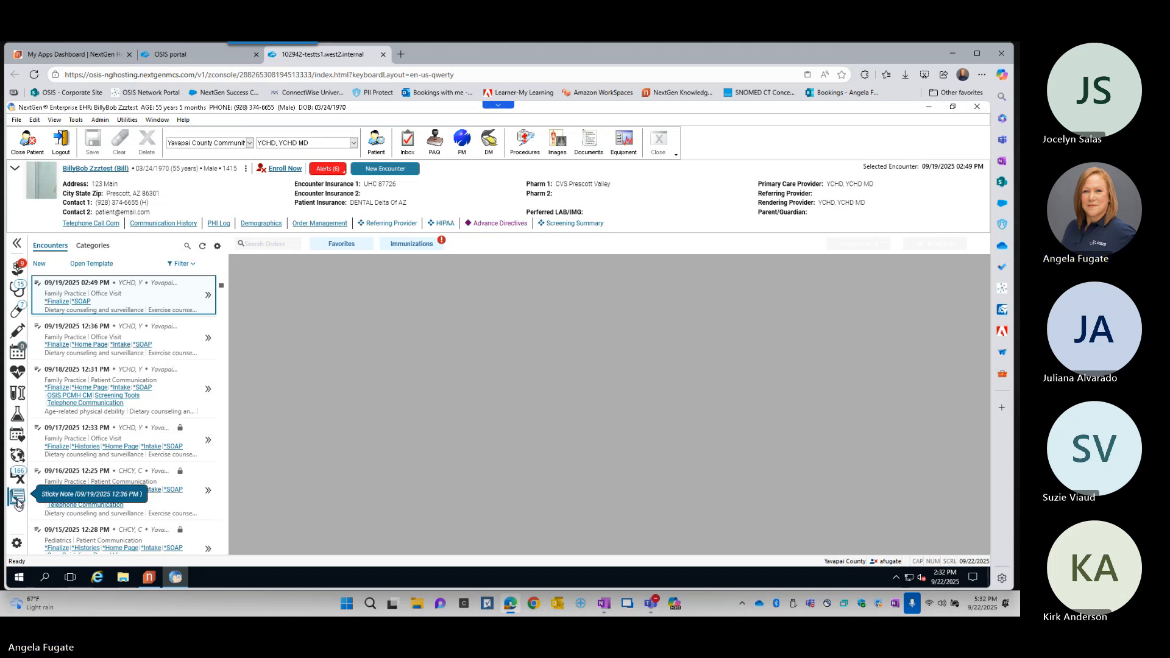
- Reopen the patient's sticky note, clear its comment, and save the empty note
left_click(17, 499)
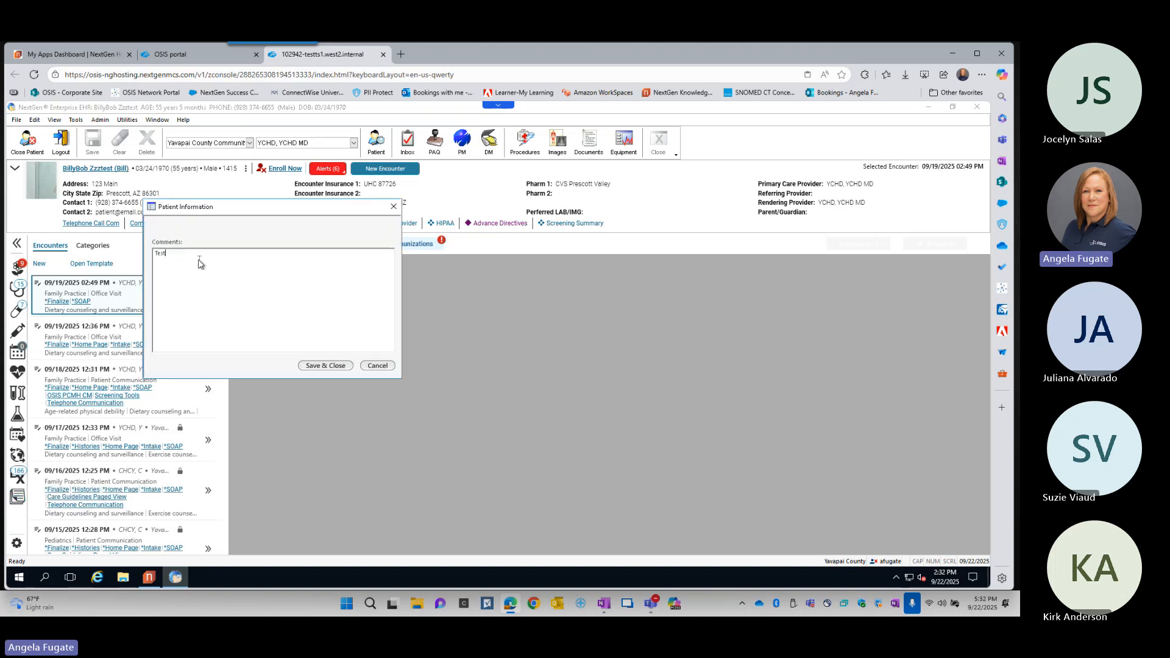
key("BackSpace")
key("BackSpace")
key("BackSpace")
key("BackSpace")
left_click(317, 365)
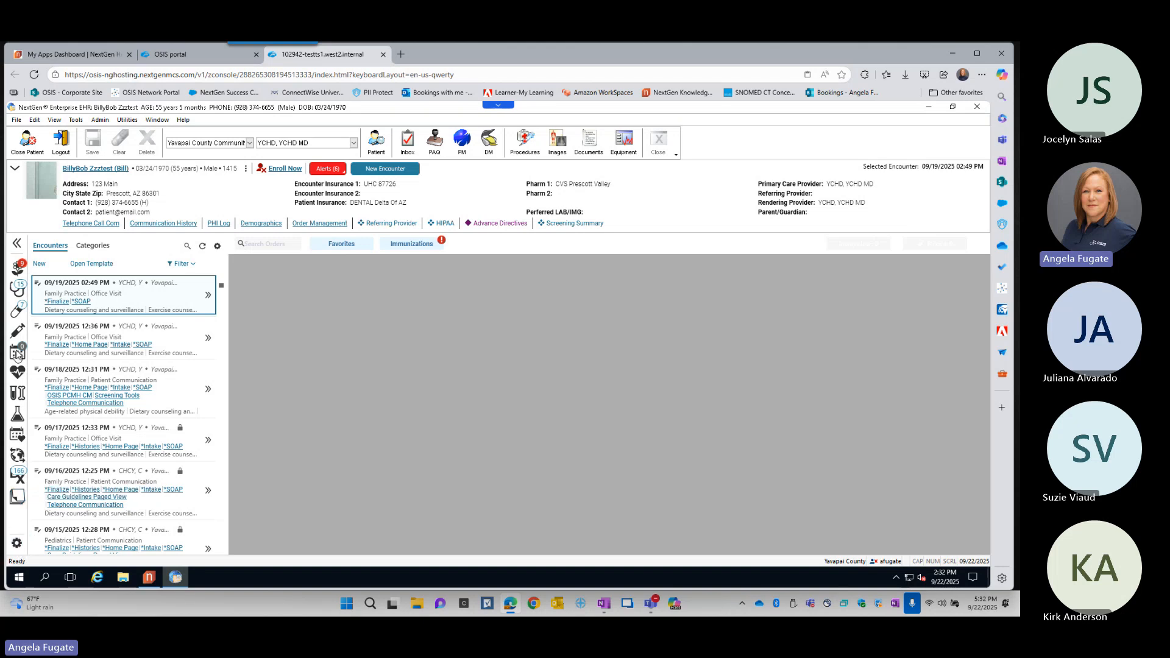
- In the quick button settings, move Allergies below Medications and remove the Problems and Data Share buttons
left_click(16, 541)
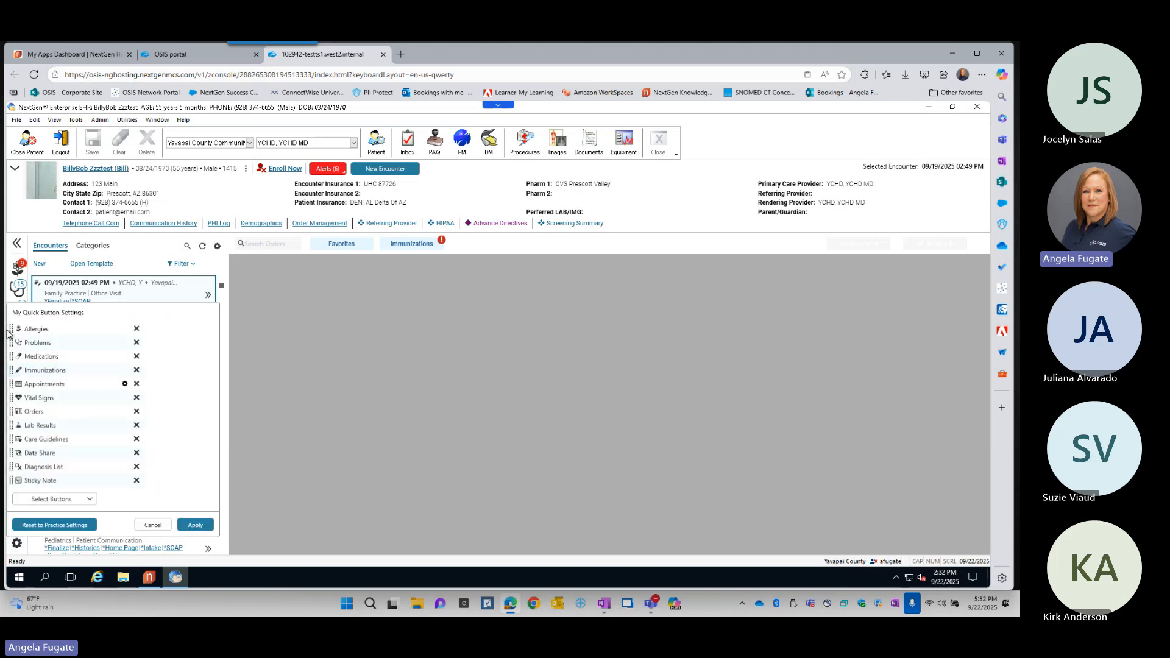
left_click_drag(11, 329, 13, 366)
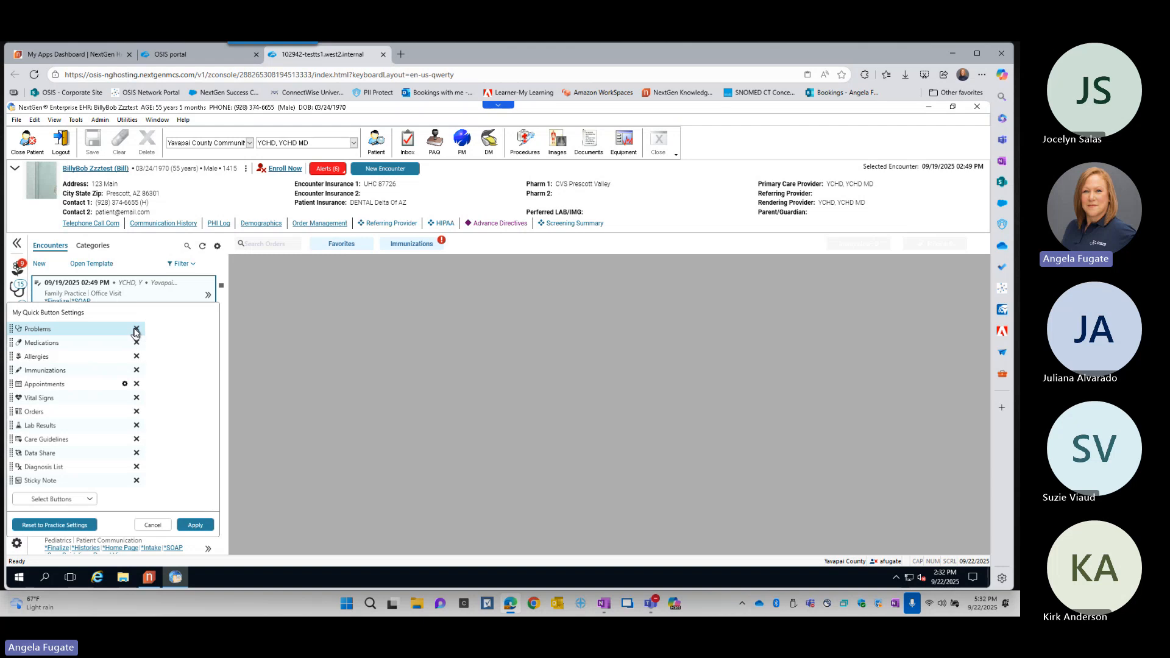
left_click(136, 330)
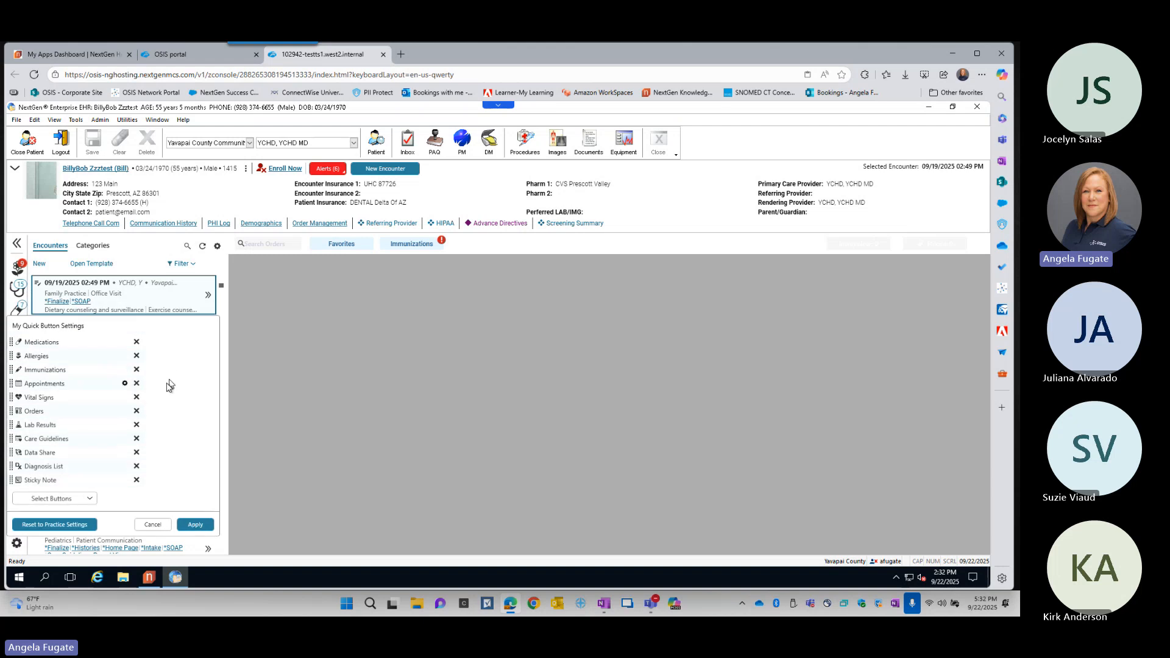
left_click(136, 452)
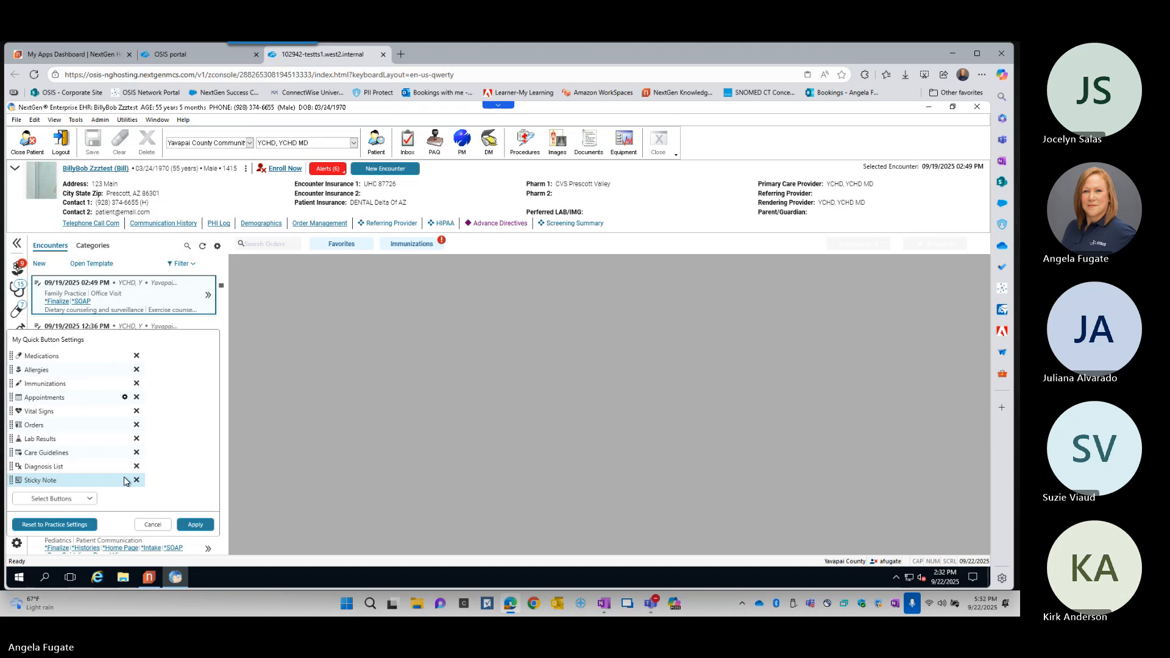
key("ctrl")
key("ctrl")
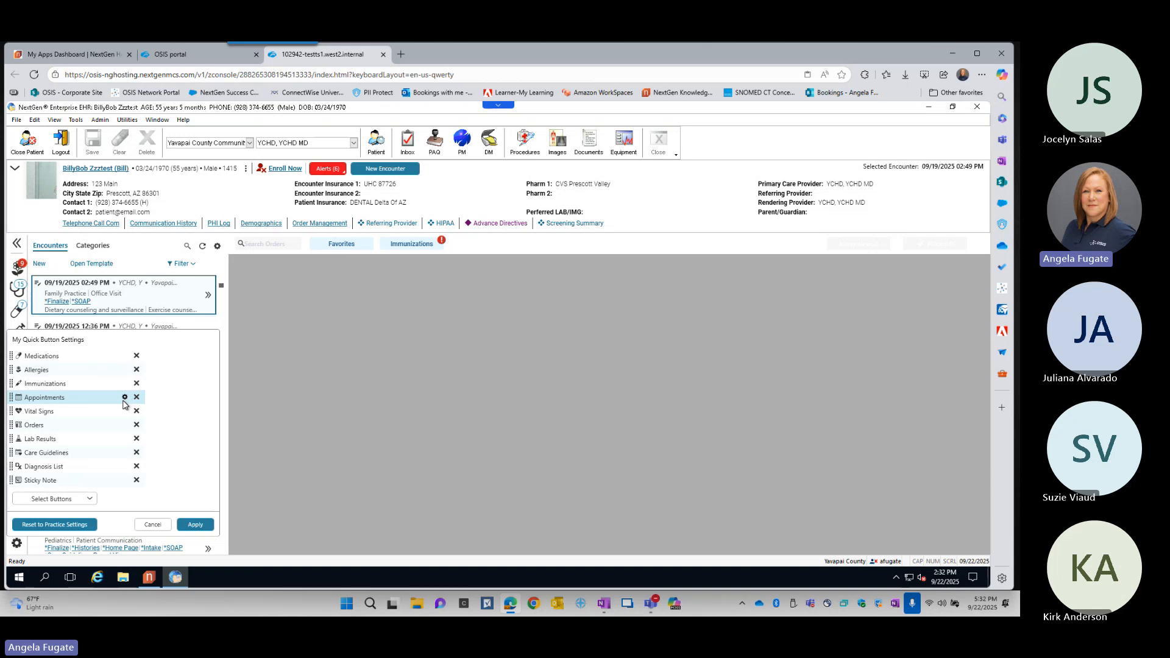
- Accept the appointment display limits of 5 future and 10 past, then reset the quick buttons to practice settings and apply
left_click(125, 399)
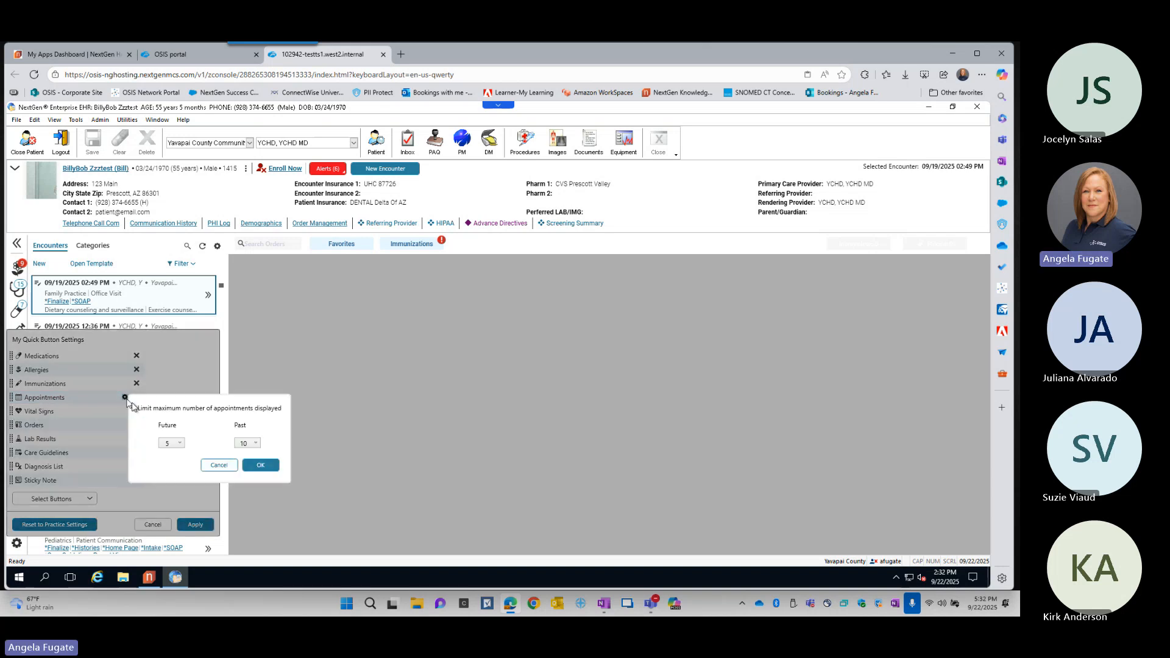
left_click(261, 465)
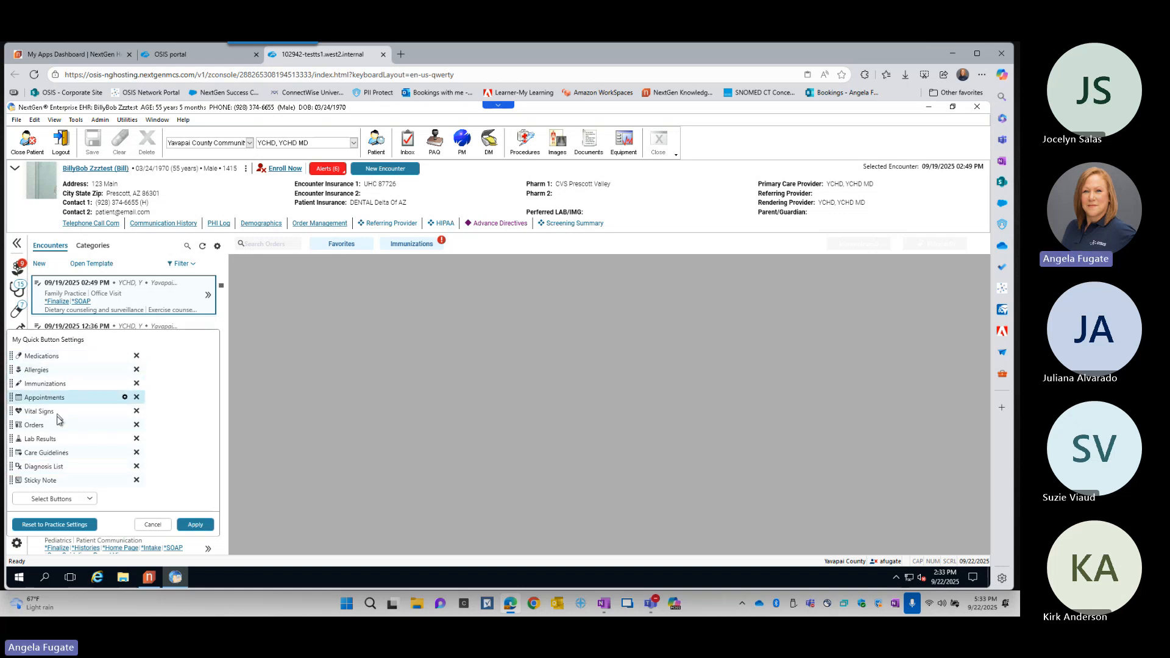
left_click(63, 525)
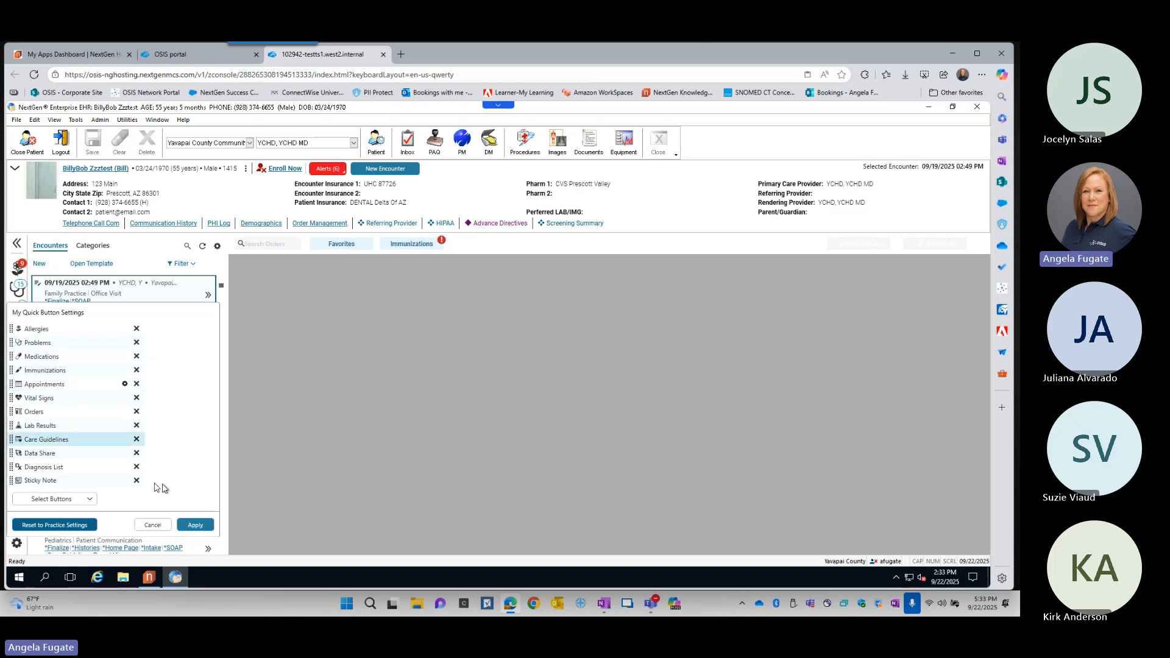
left_click(205, 527)
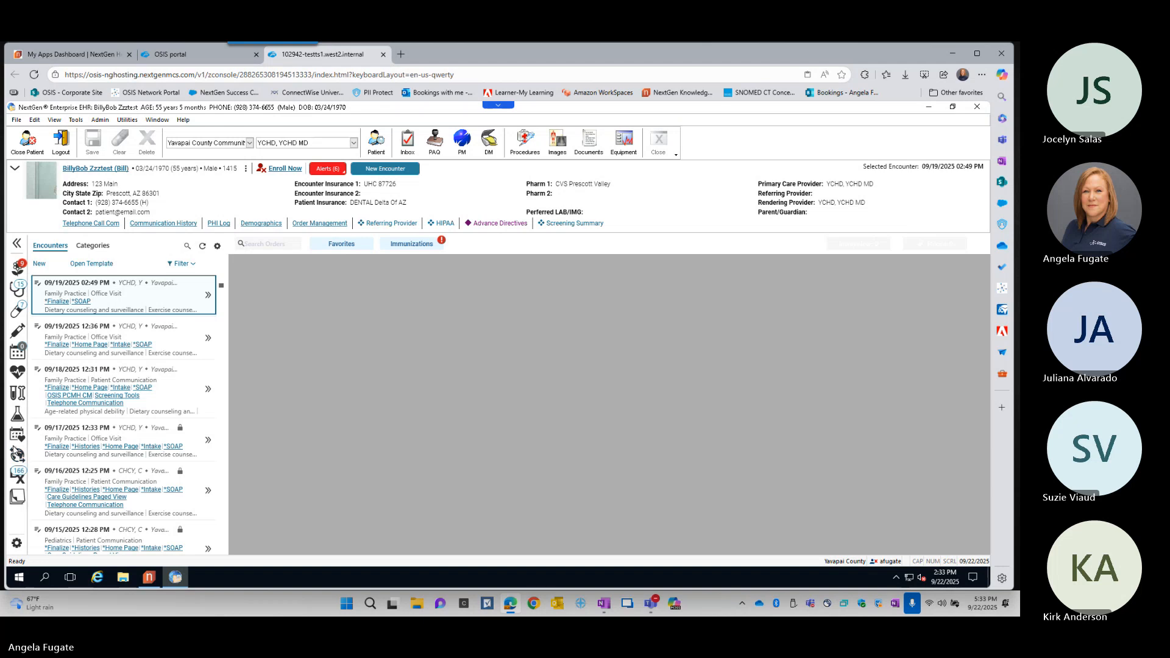
- Collapse the patient history panel and expand it again
left_click(18, 246)
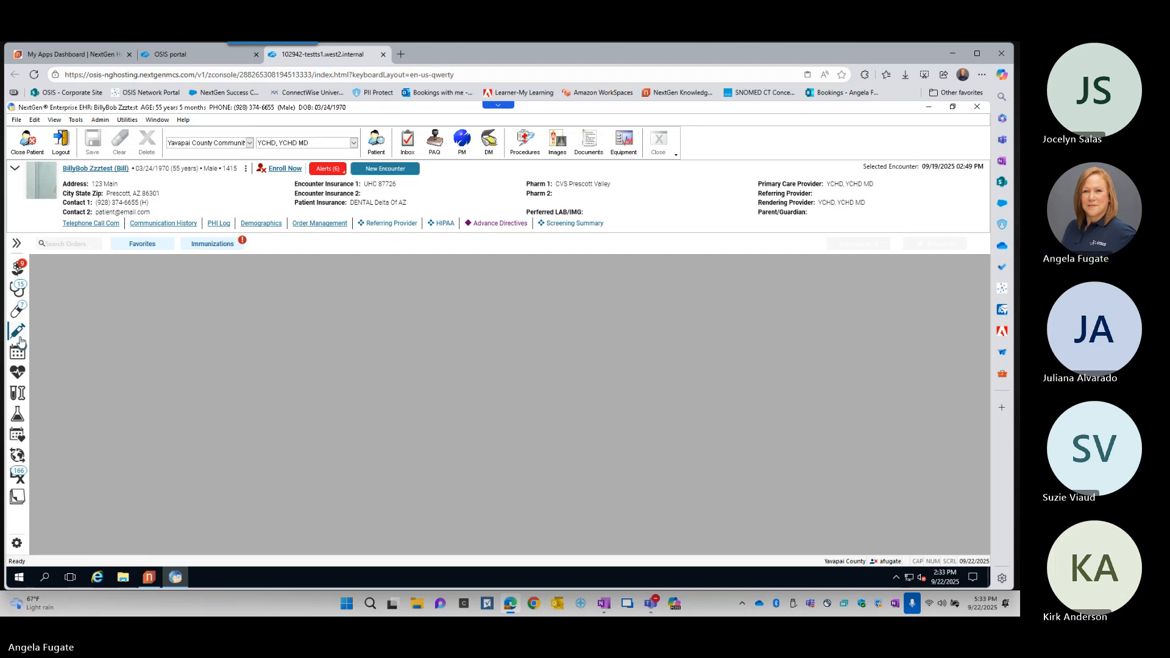
left_click(17, 244)
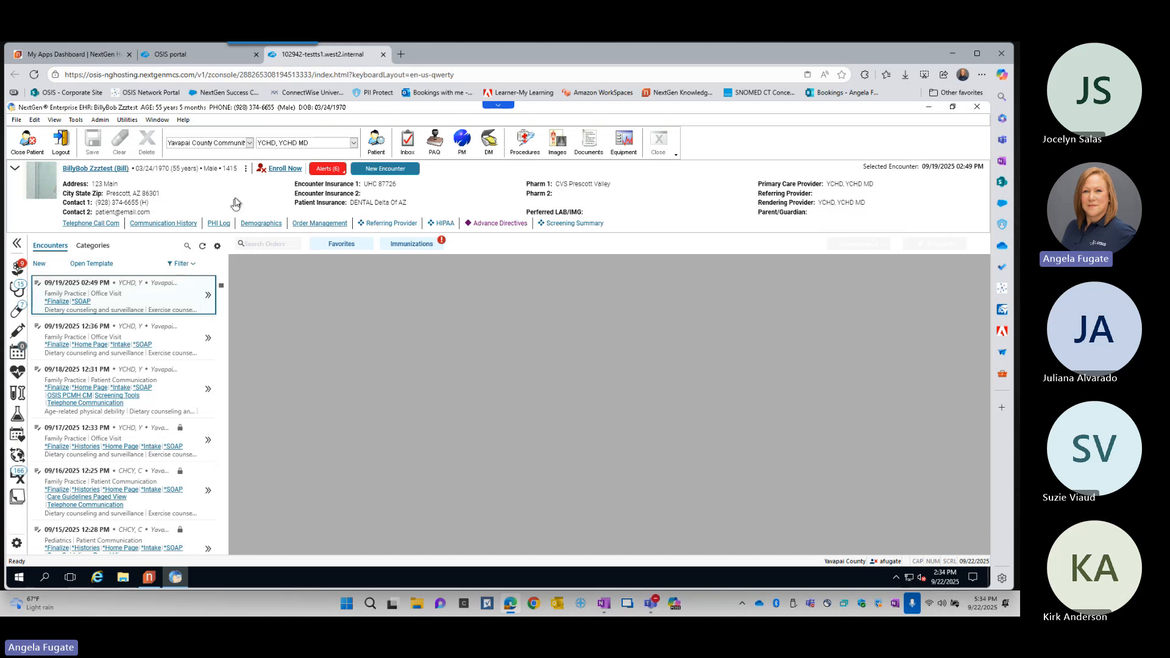
- View the patient's action options in the information bar and create a new encounter
left_click(246, 171)
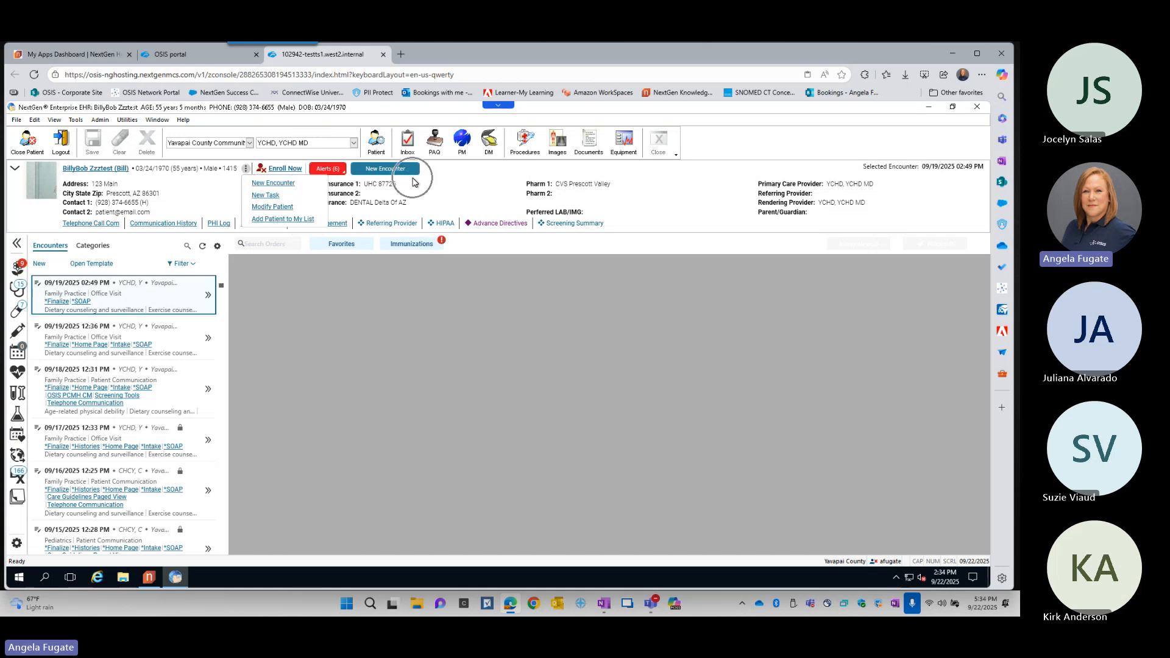
left_click(39, 271)
left_click(389, 170)
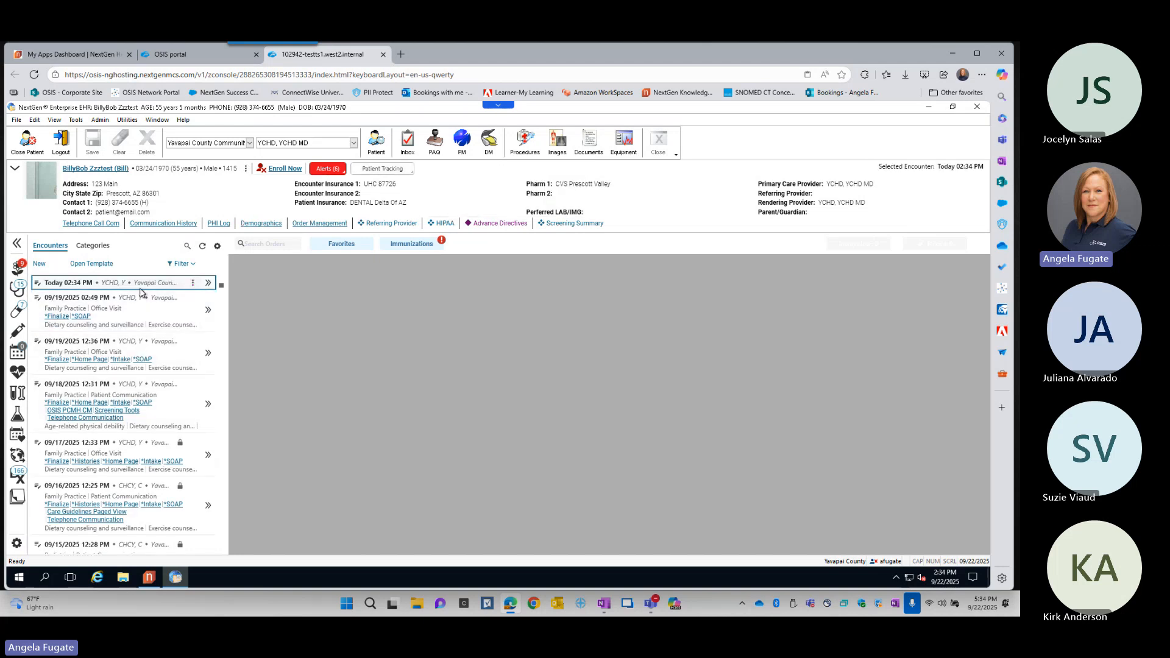
- Record patient tracking for today's encounter with room Exam 1 and status *With nursing, and save it
left_click(389, 174)
left_click(405, 171)
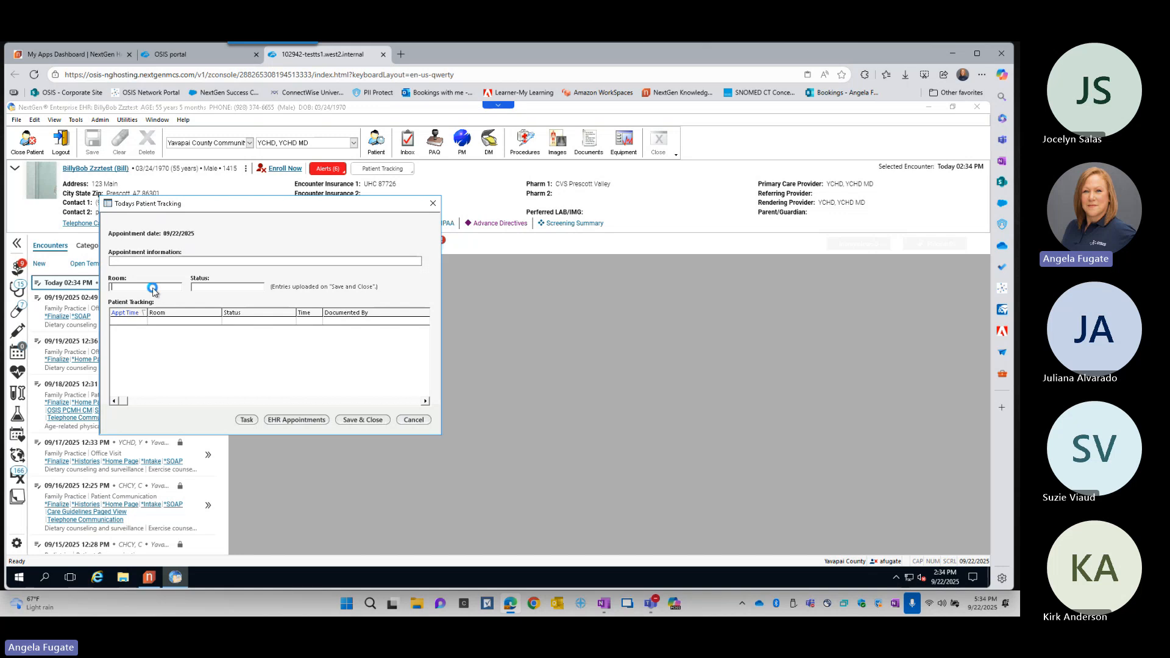
left_click(153, 286)
left_click(163, 317)
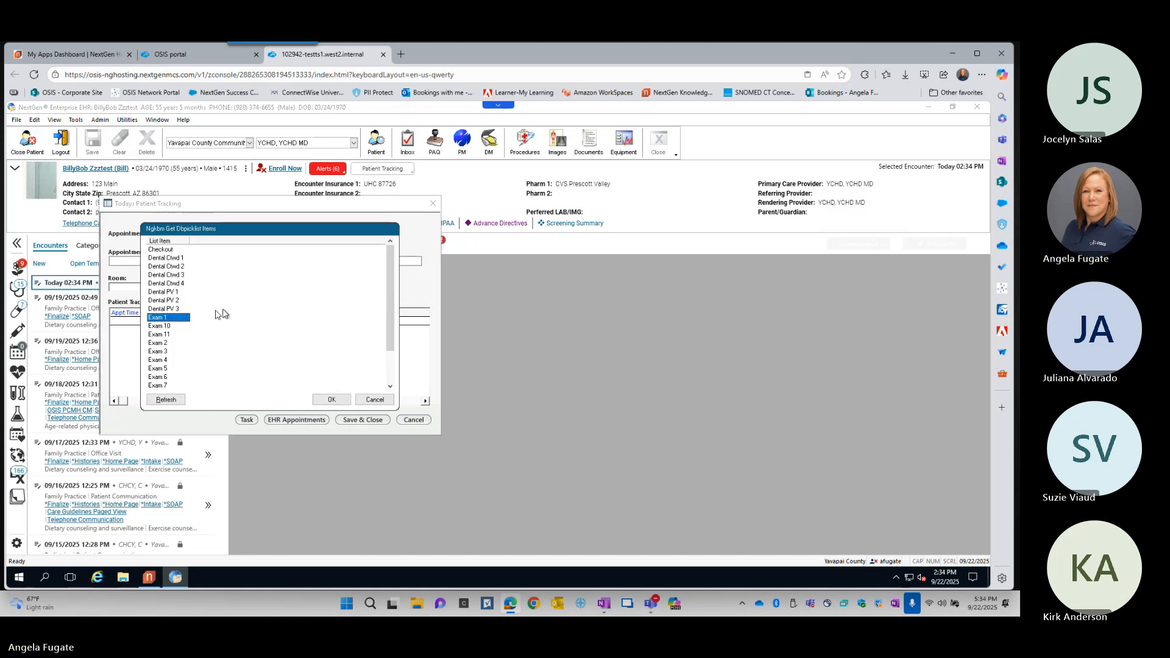
left_click(346, 400)
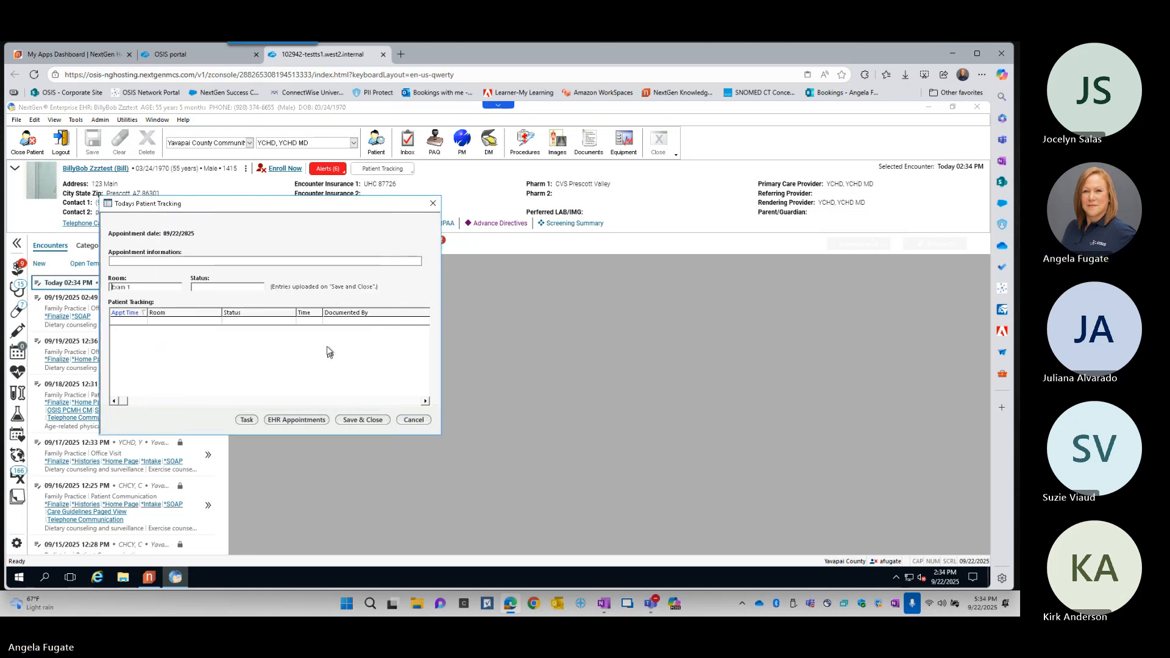
left_click(223, 287)
left_click(174, 250)
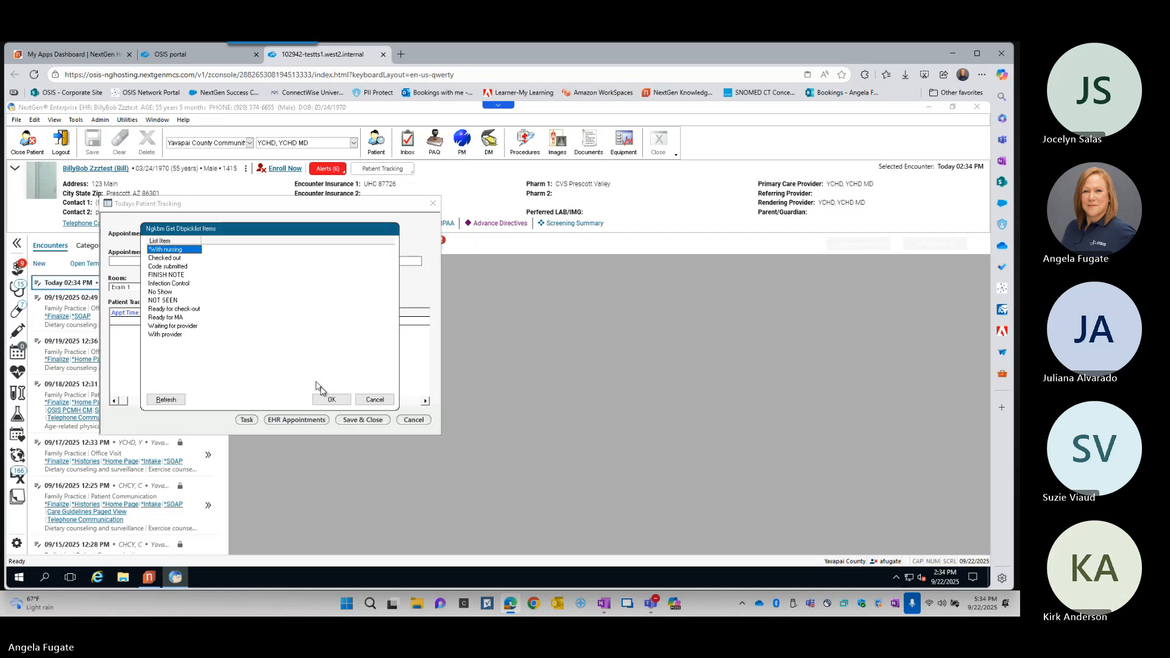
left_click(331, 399)
left_click(363, 421)
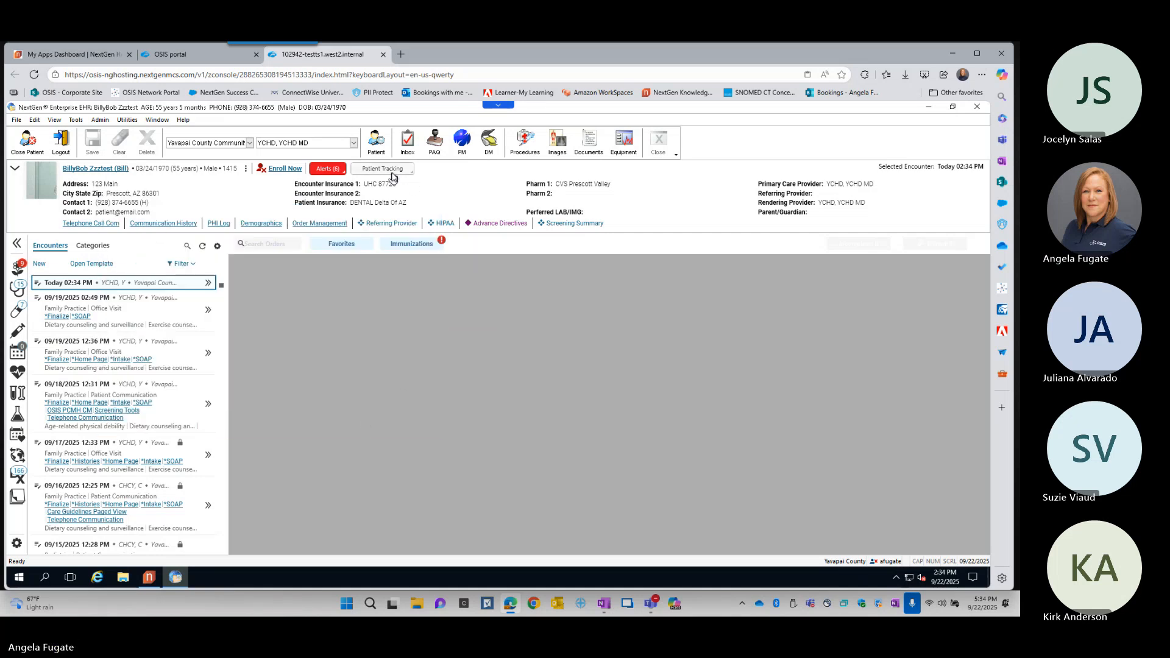
mouse_move(392, 173)
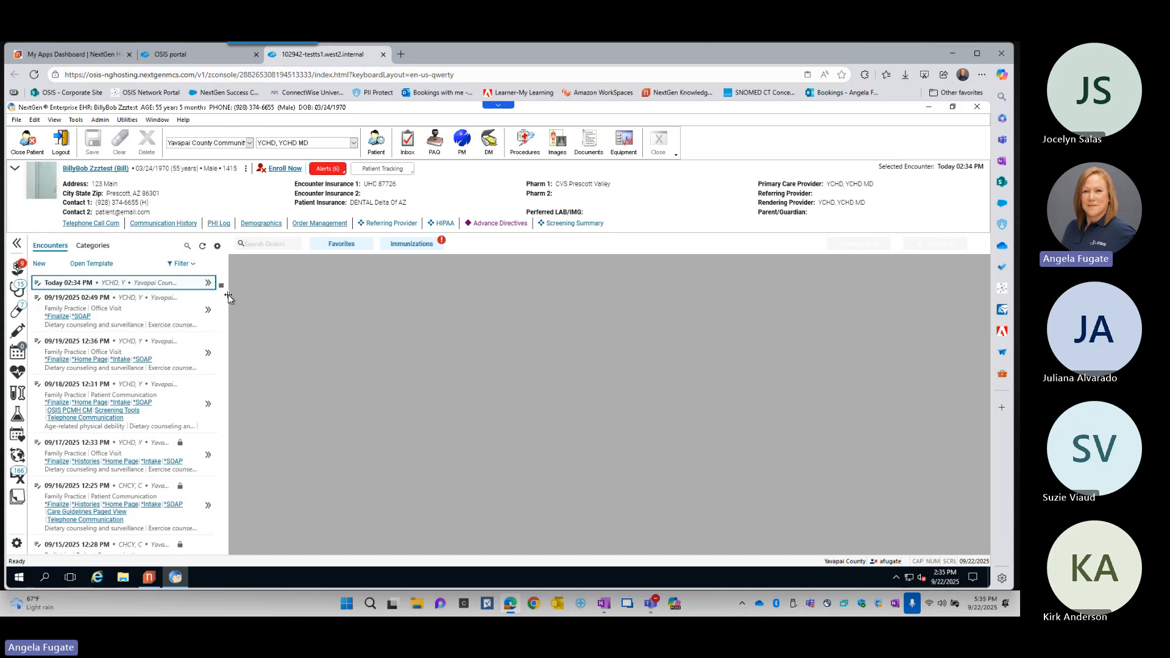
- Widen the patient history panel to show fuller encounter details and select today's encounter
left_click_drag(229, 297, 320, 304)
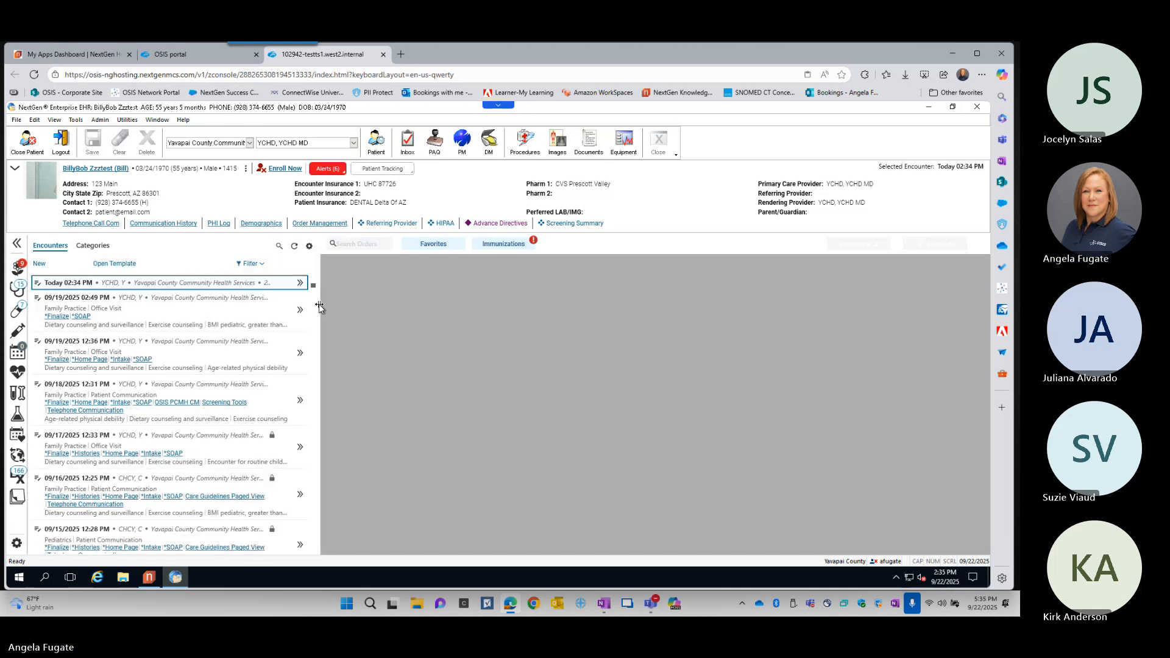
left_click(111, 285)
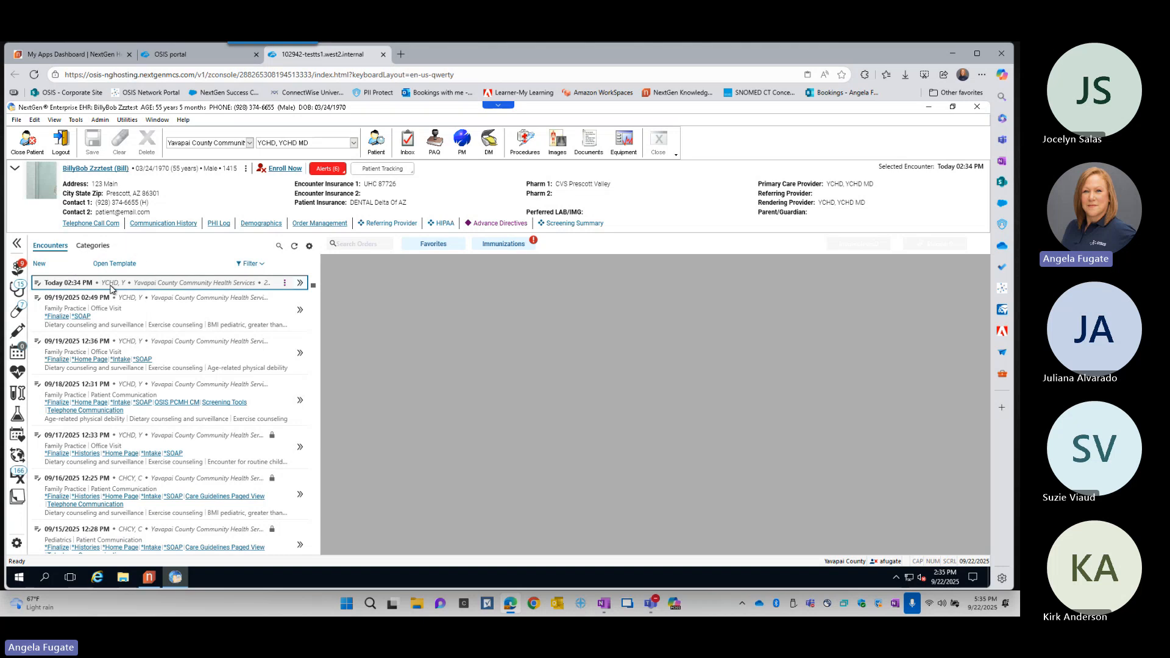
left_click(267, 287)
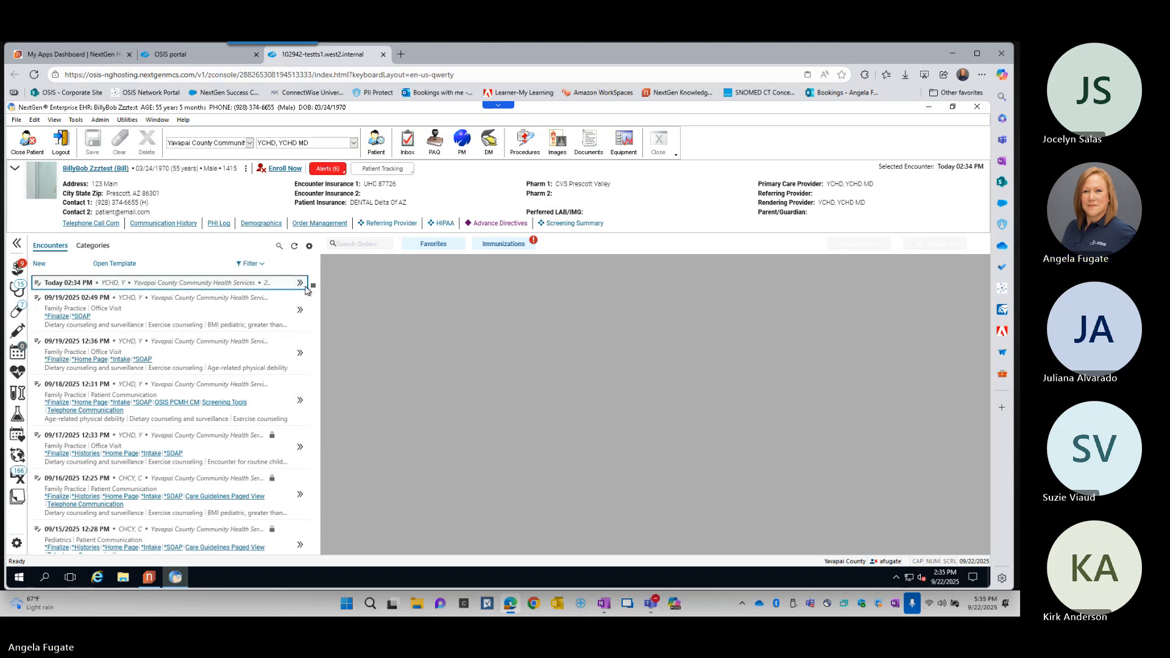
- Expand today's encounter summary, review its active medications and active problem list, and collapse it again
key("ctrl")
key("ctrl")
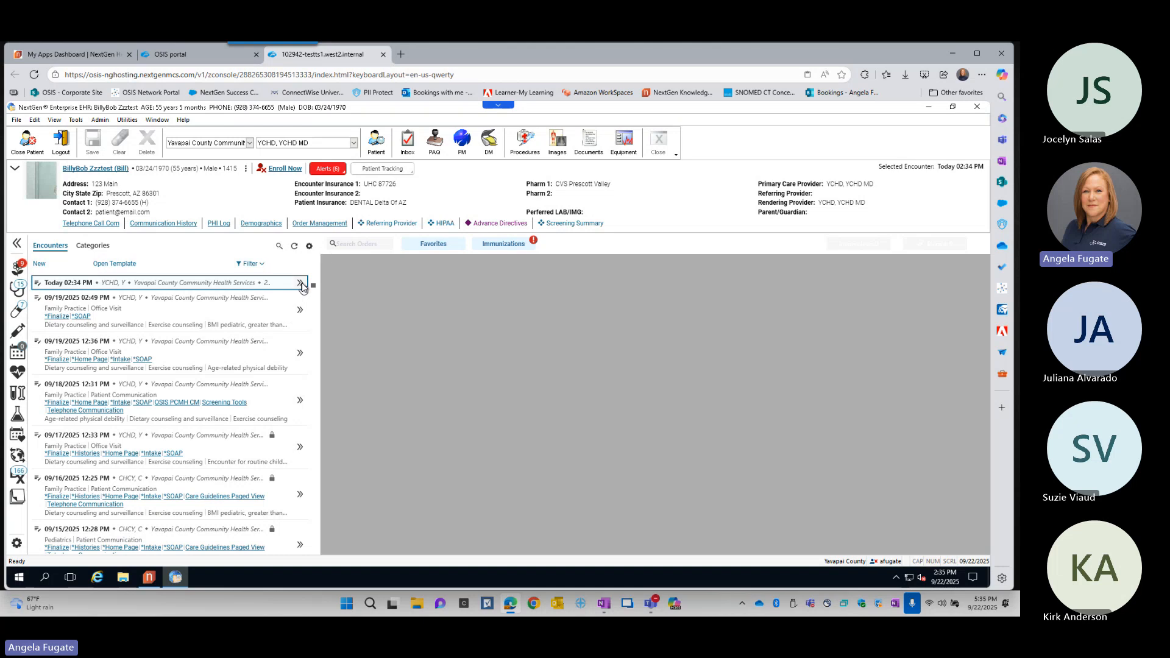
left_click(301, 284)
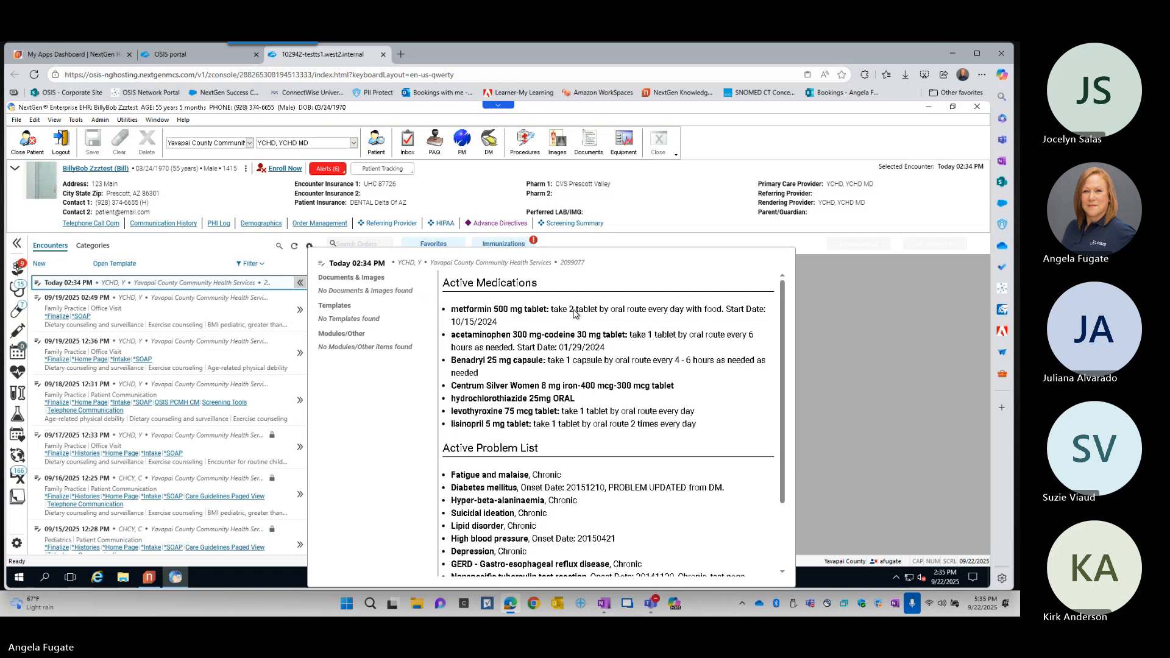
scroll(581, 331, "down", 5)
scroll(581, 331, "up", 4)
scroll(580, 331, "down", 2)
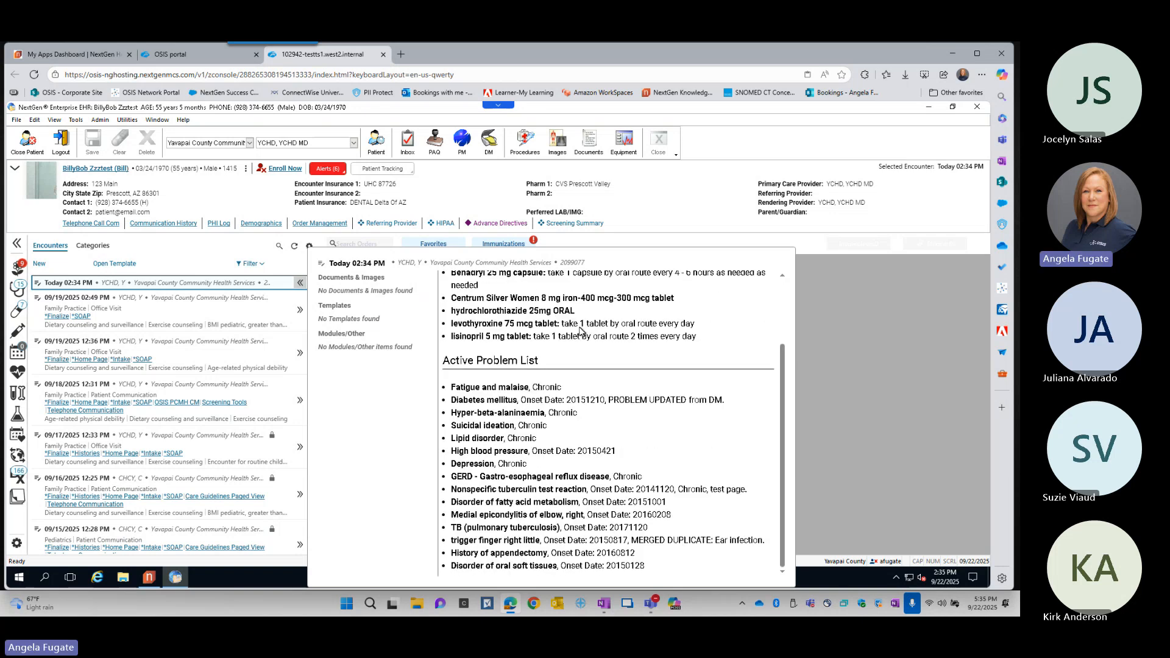
scroll(546, 515, "up", 3)
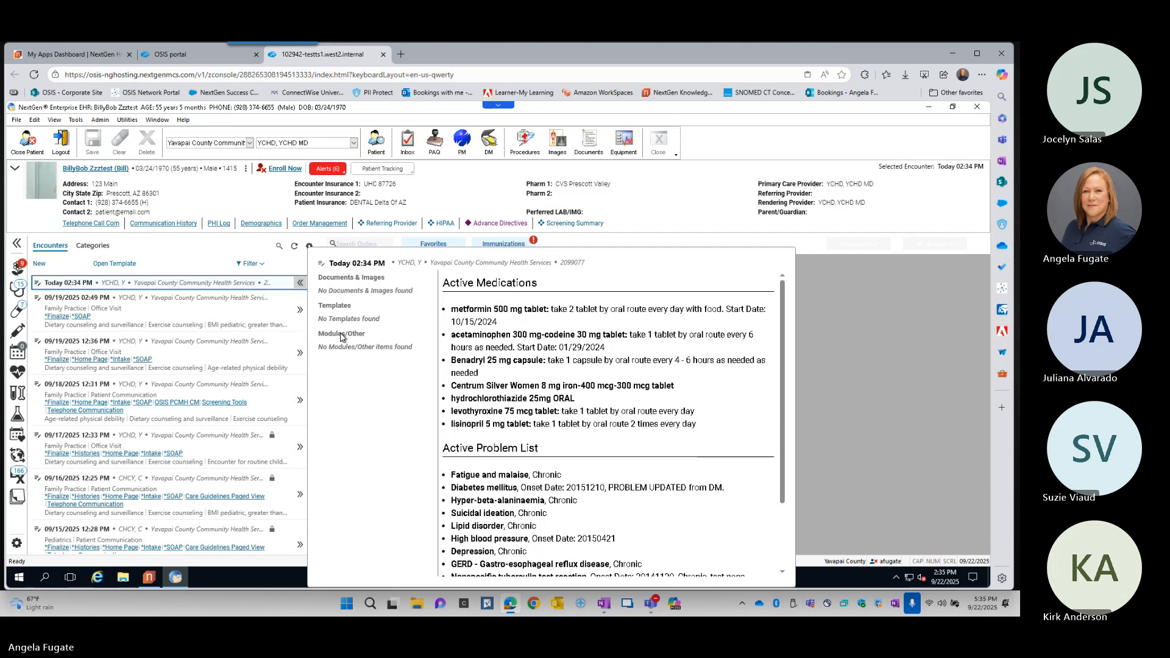
left_click(300, 283)
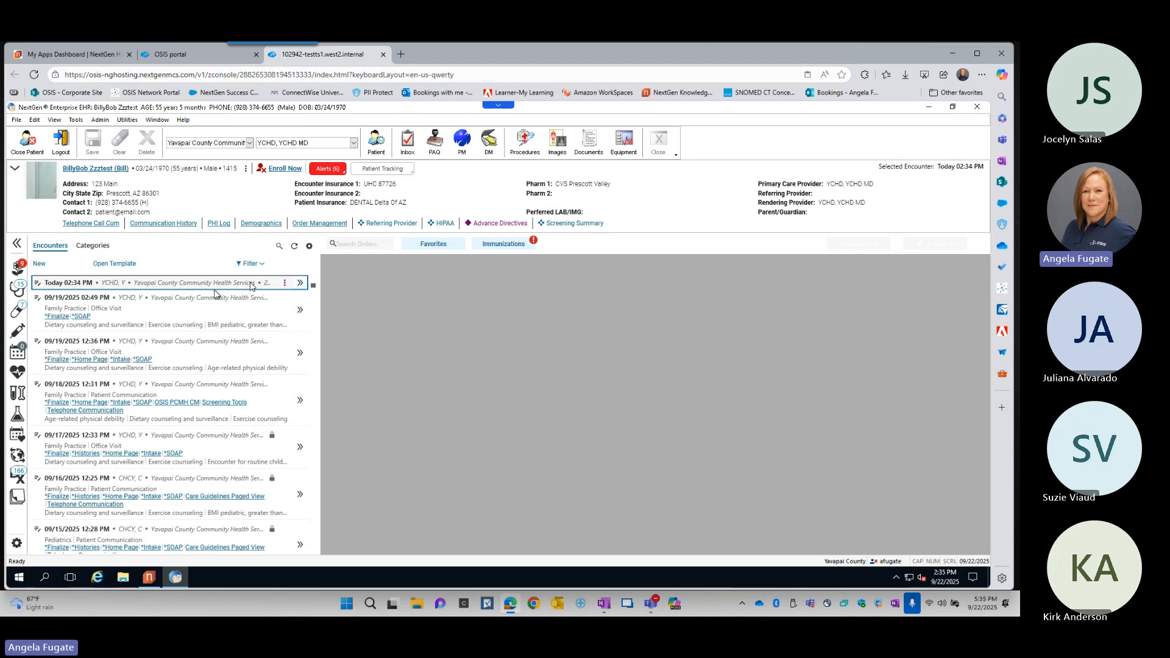
- View the encounter options available for today's encounter and close them without choosing one
left_click(286, 284)
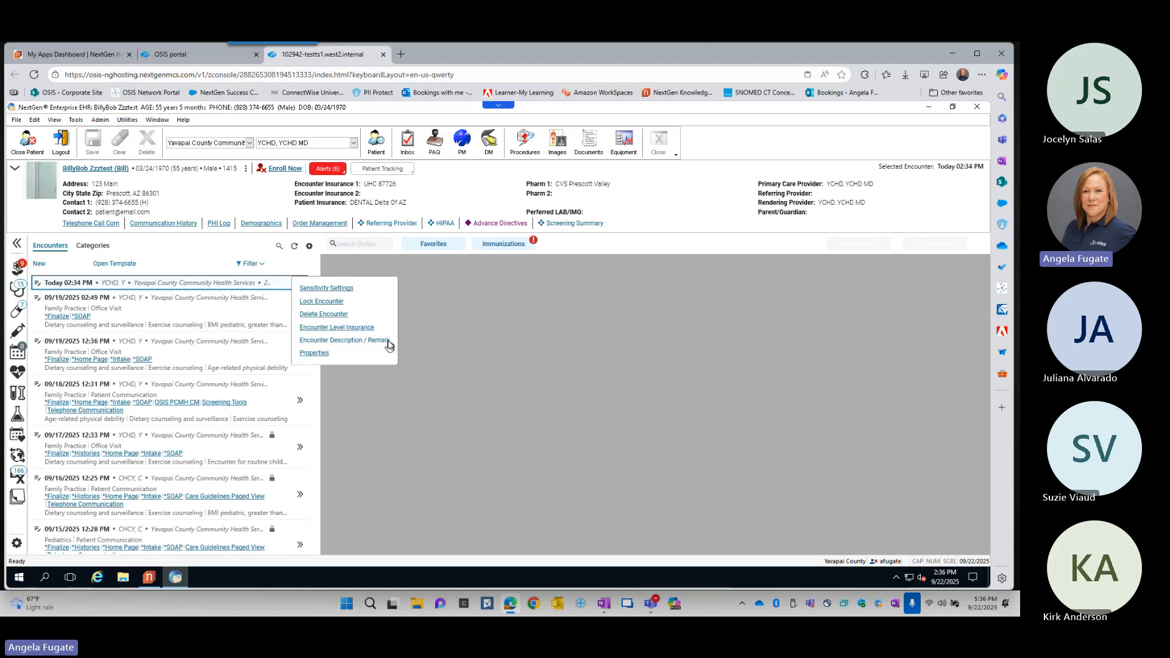
left_click(326, 360)
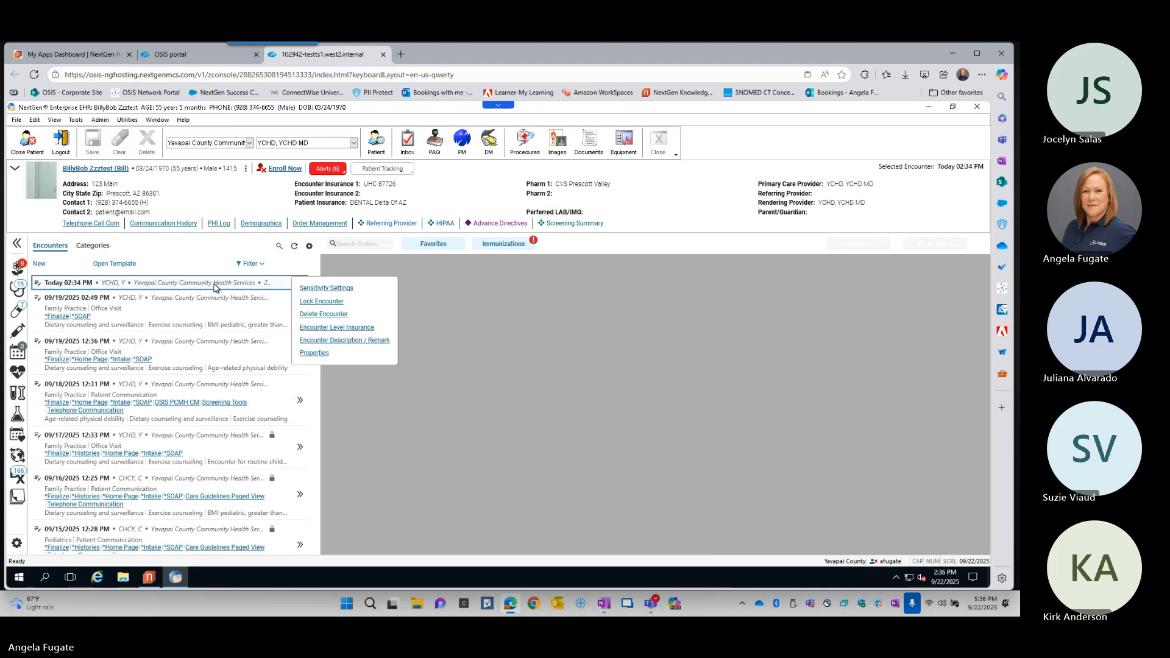
left_click(567, 348)
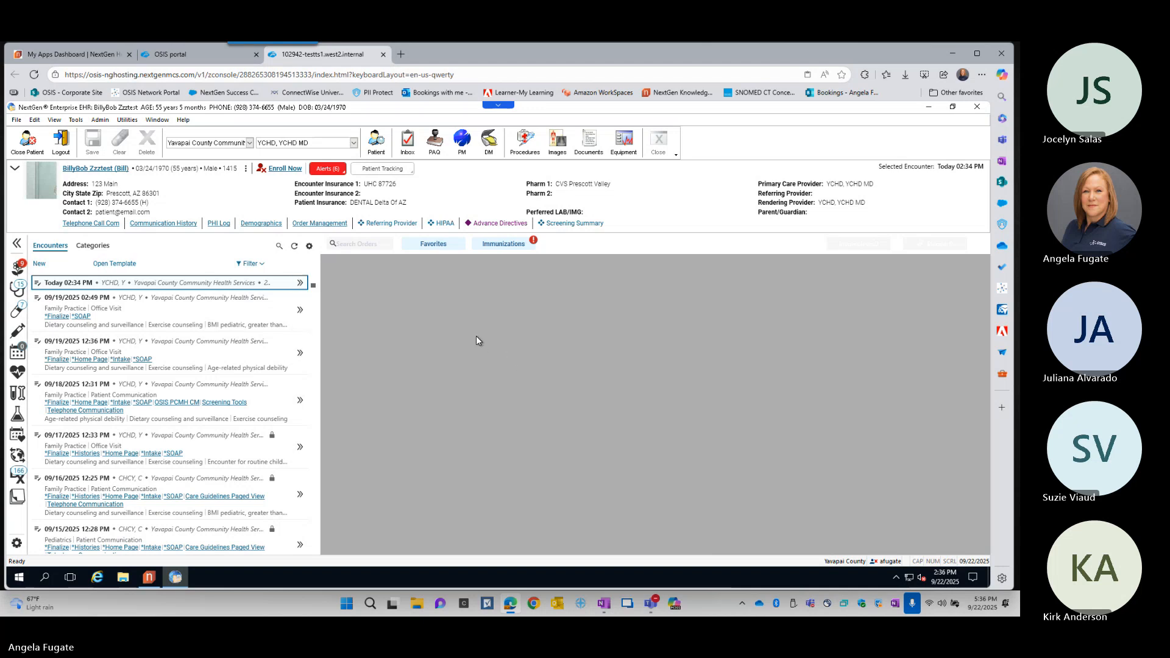
- Open the template selection for today's encounter, show all templates and look through the Demographics ones
left_click(115, 264)
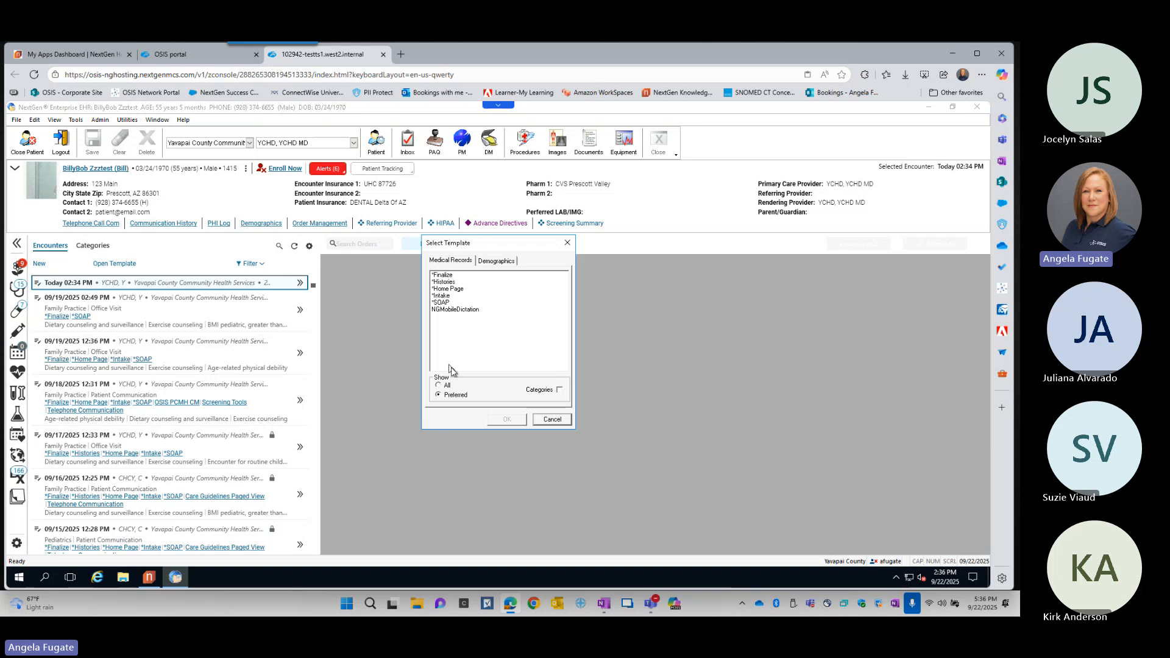
left_click(448, 387)
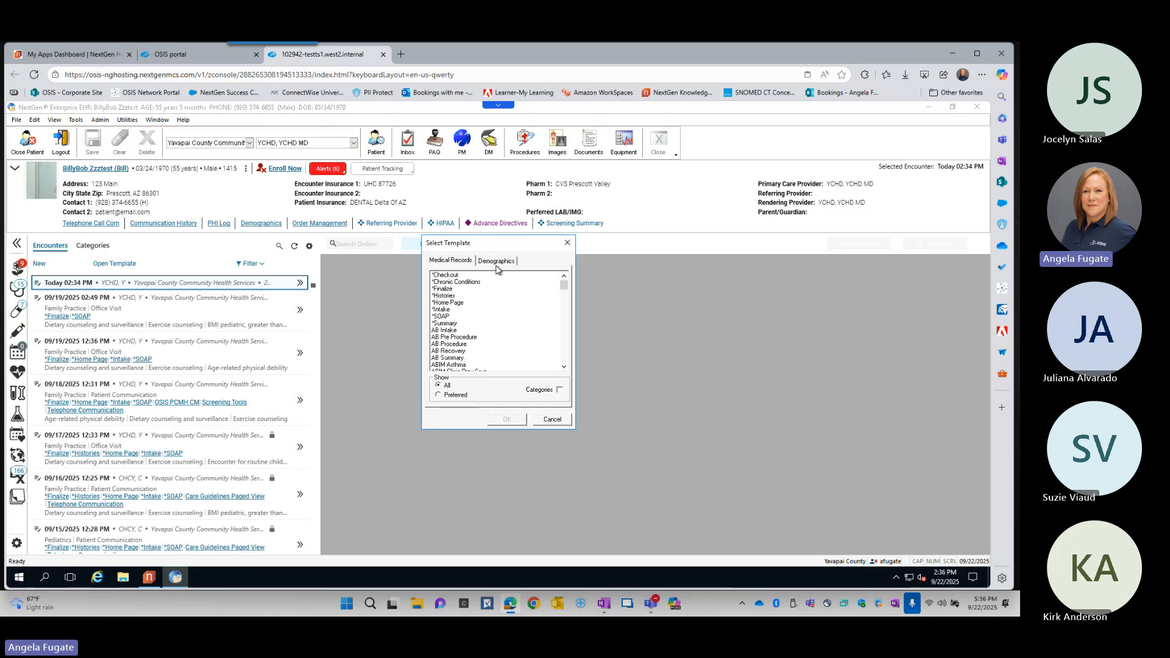
key("ctrl")
key("ctrl")
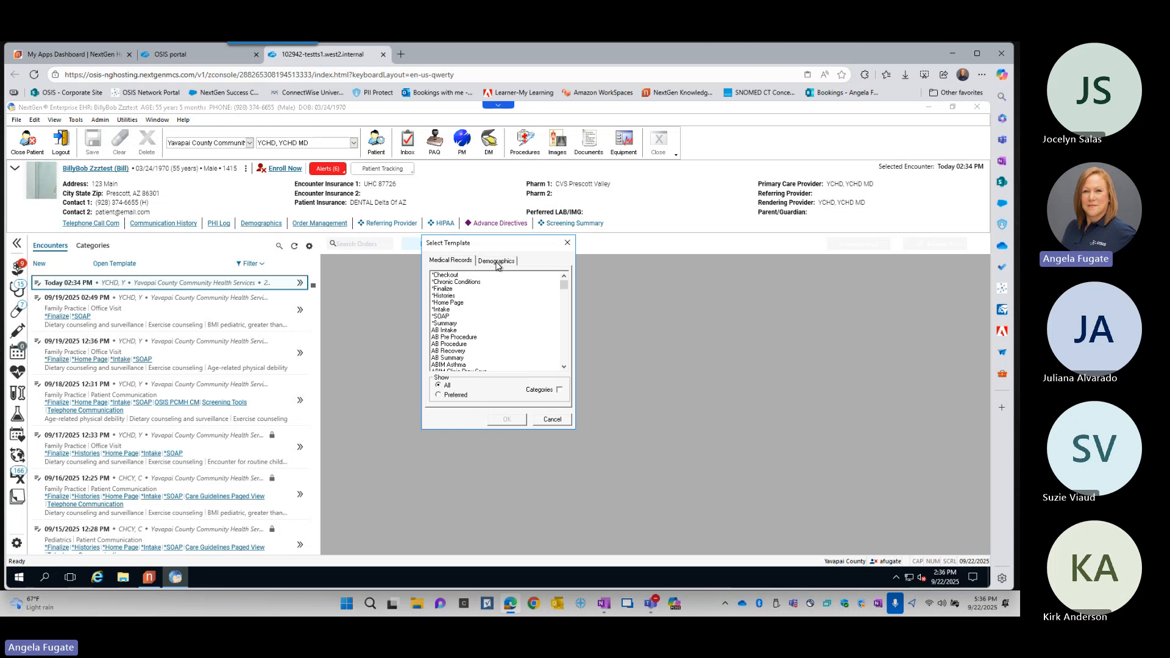
left_click(496, 265)
scroll(501, 332, "down", 3)
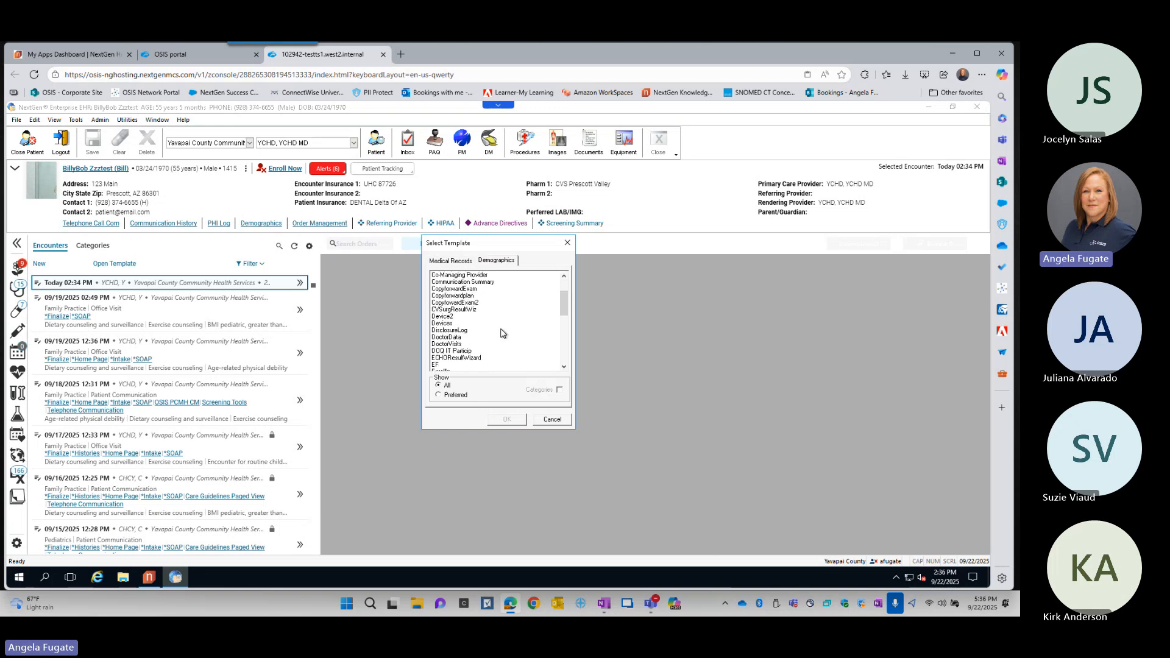
scroll(501, 332, "down", 4)
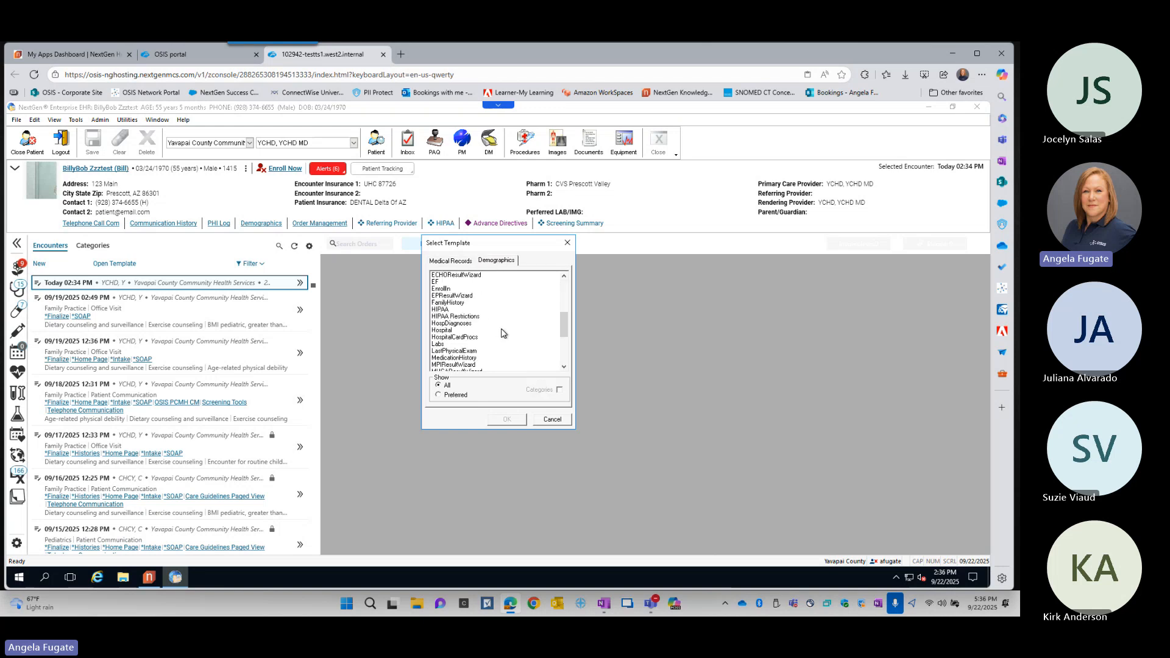
scroll(503, 334, "up", 6)
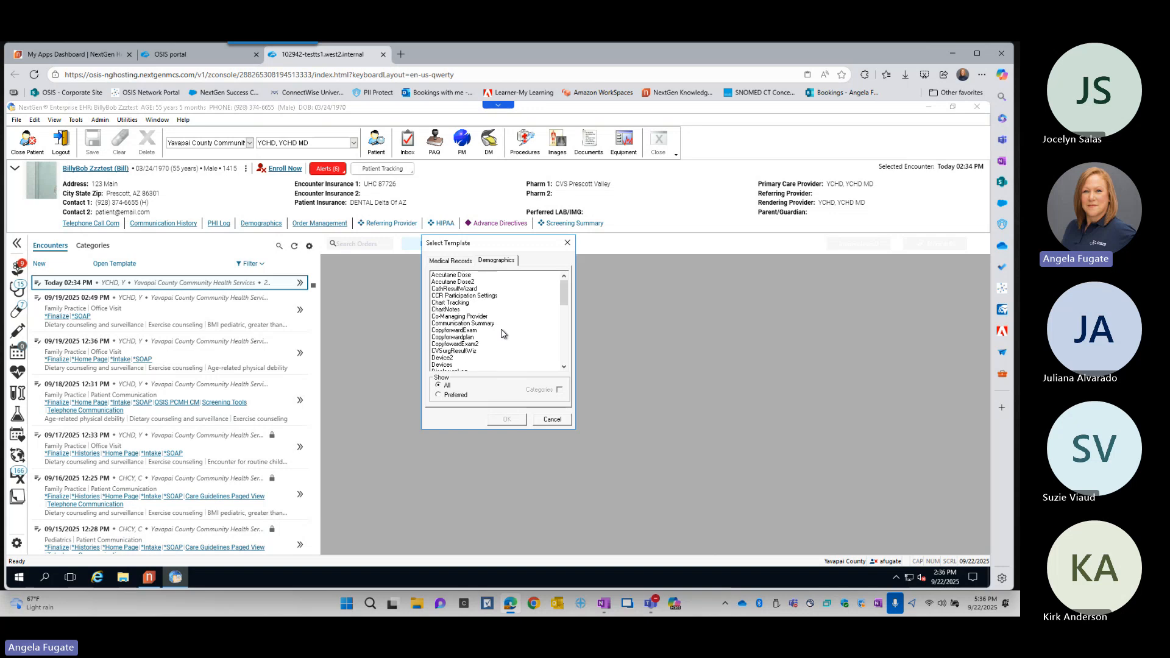
- Open the *Home Page template from the Medical Records templates with visit type Office Visit
left_click(451, 261)
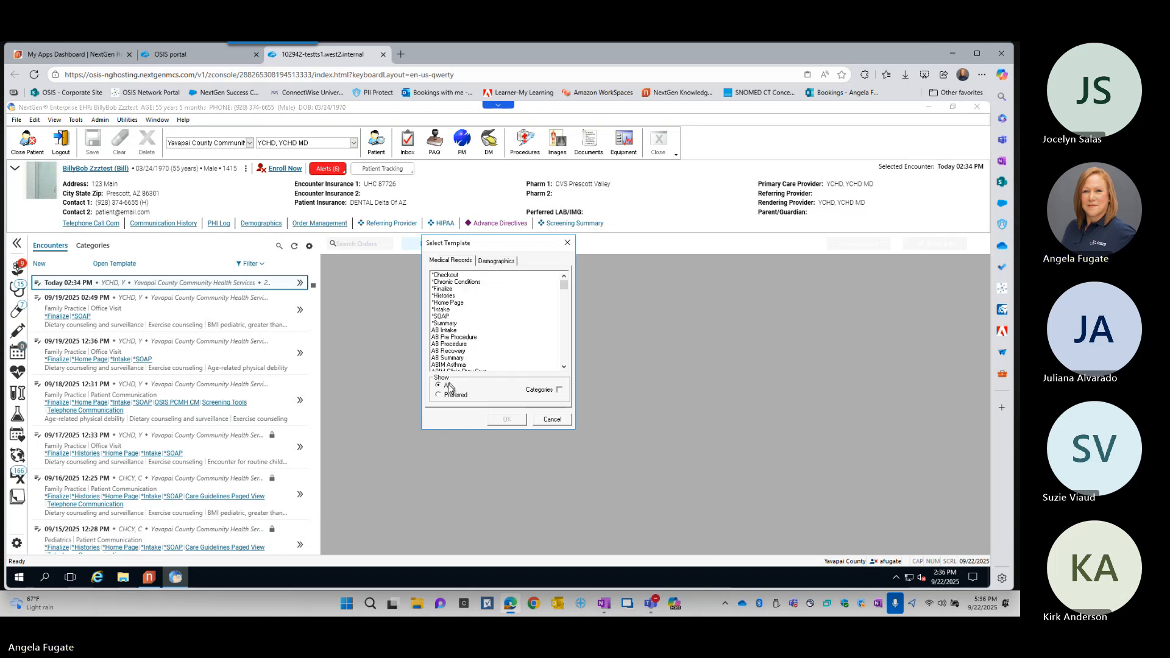
double_click(451, 305)
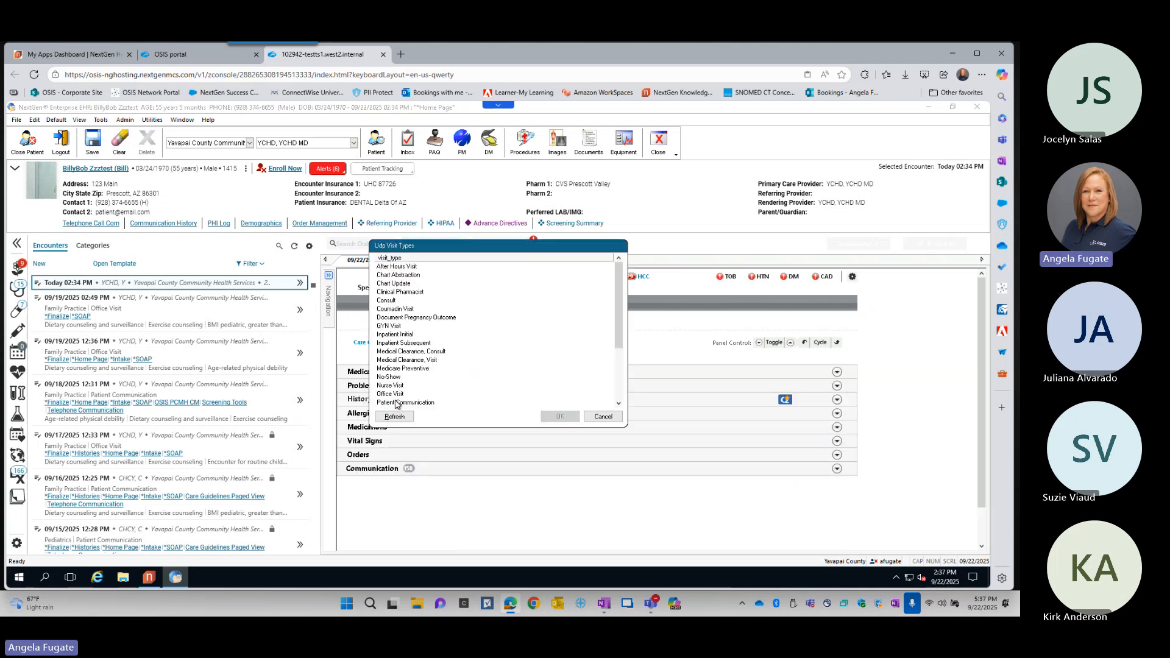
double_click(398, 395)
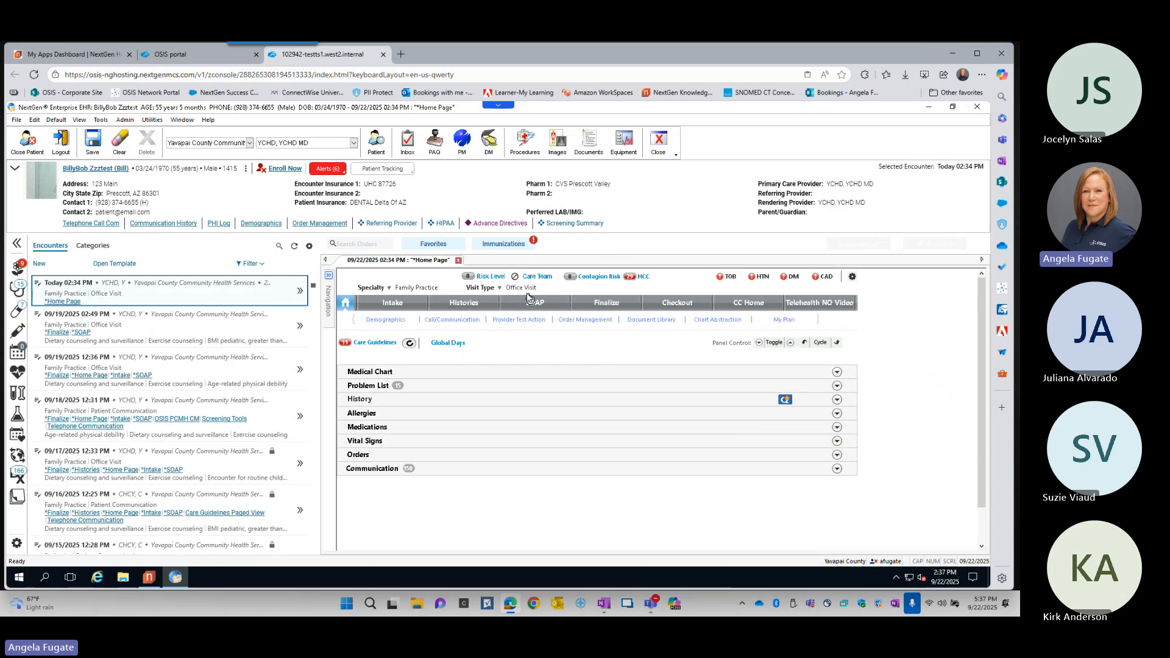
- Narrow the patient history panel to give the Home Page template more room
key("ctrl")
key("ctrl")
left_click_drag(318, 305, 228, 305)
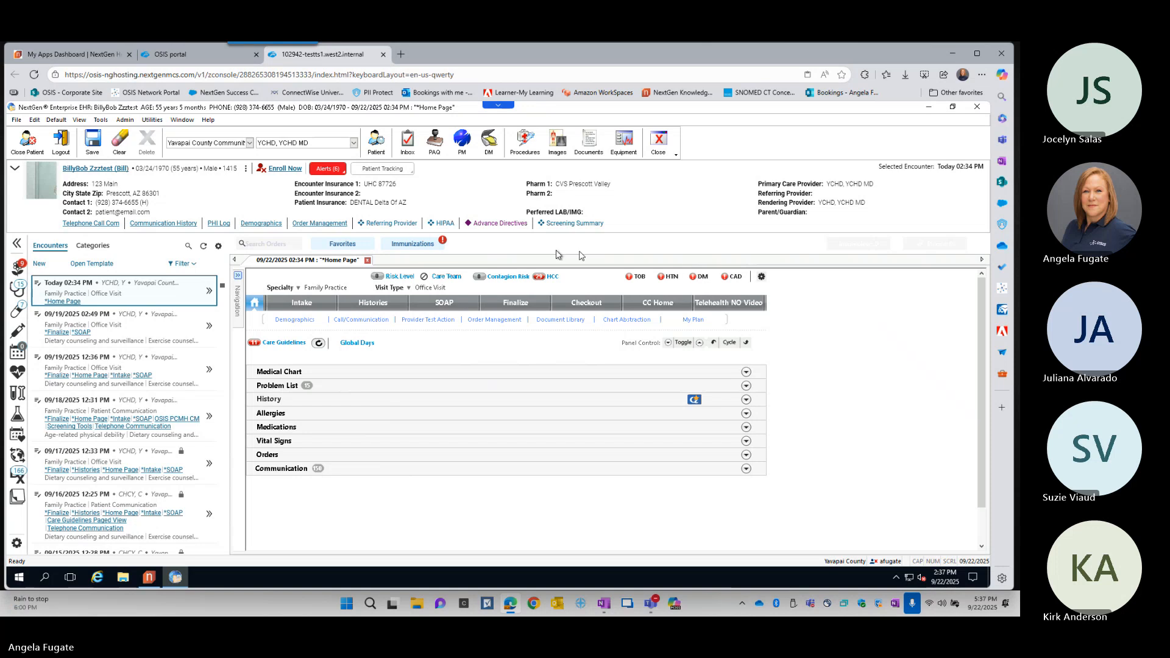
- View the patient's Risk Level stratification and the Care Team members form, closing each one
left_click(397, 279)
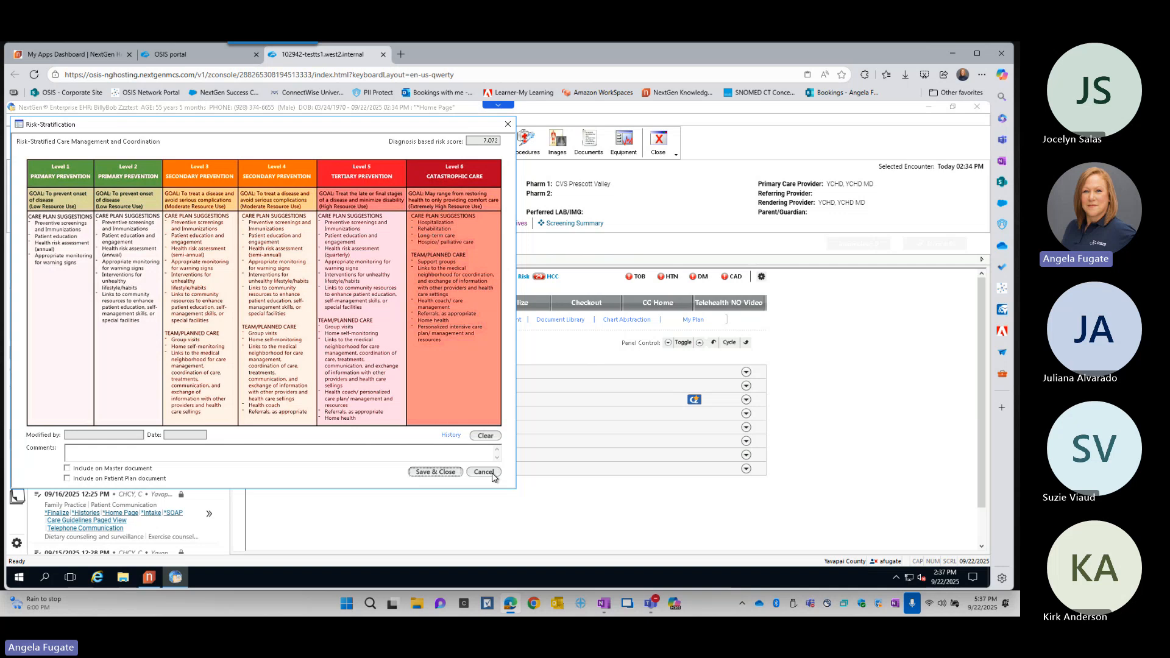
left_click(483, 472)
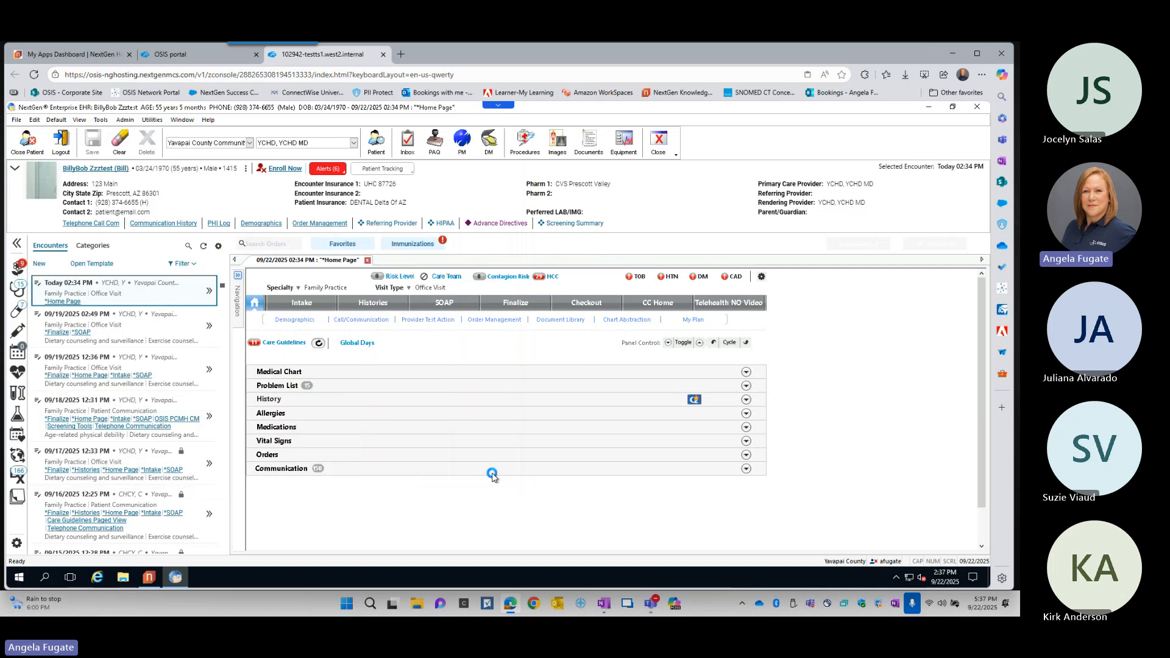
left_click(454, 280)
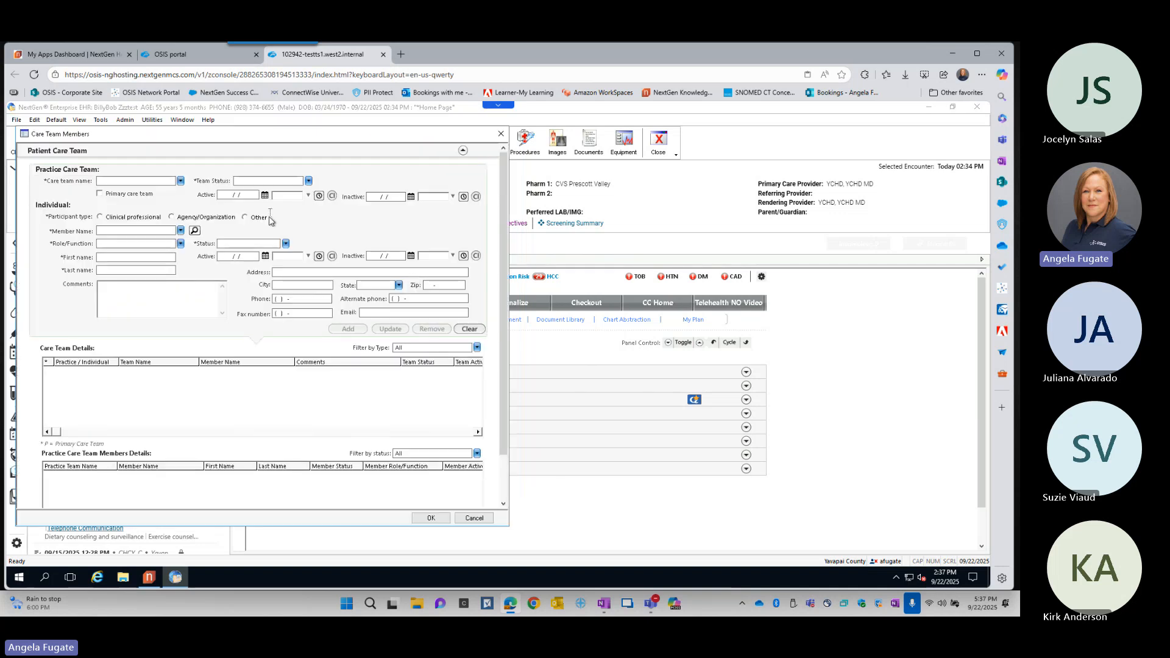
scroll(269, 229, "down", 2)
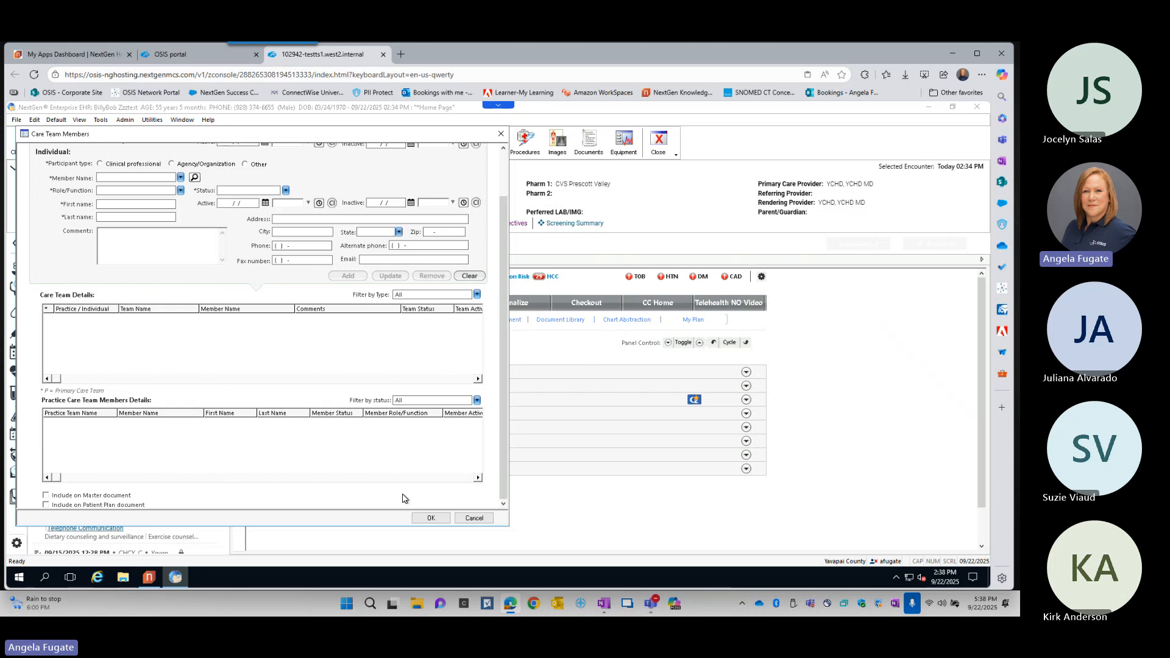
left_click(436, 518)
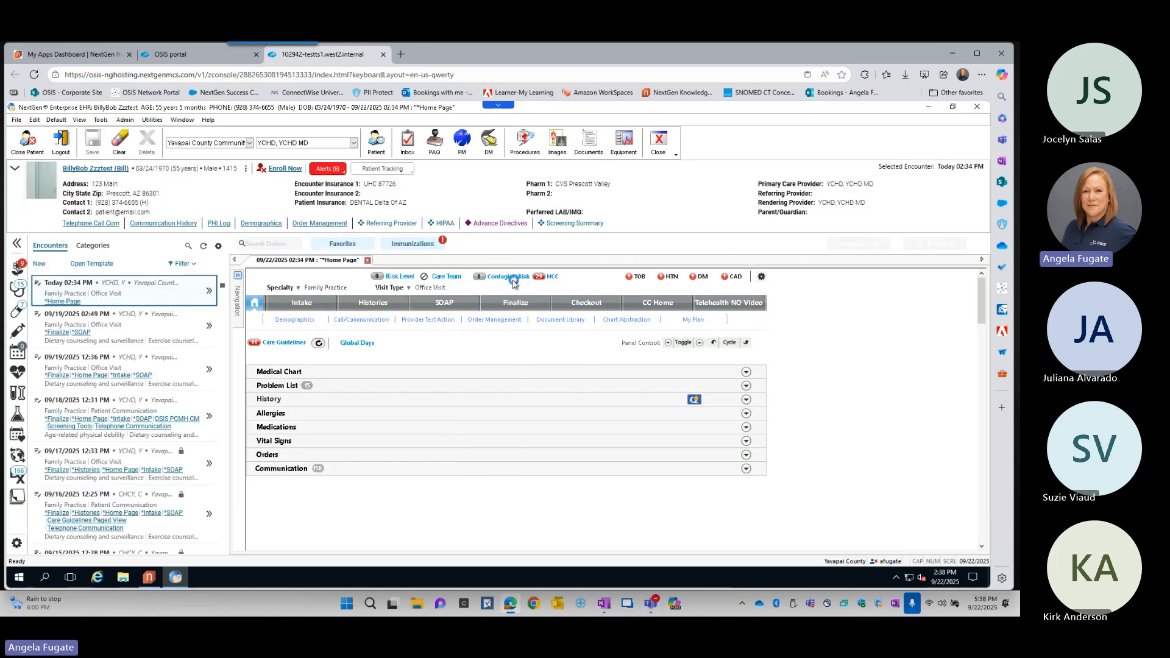
- View the Contagion Risk exposure form and the HCC codes, closing each without changes
key("ctrl")
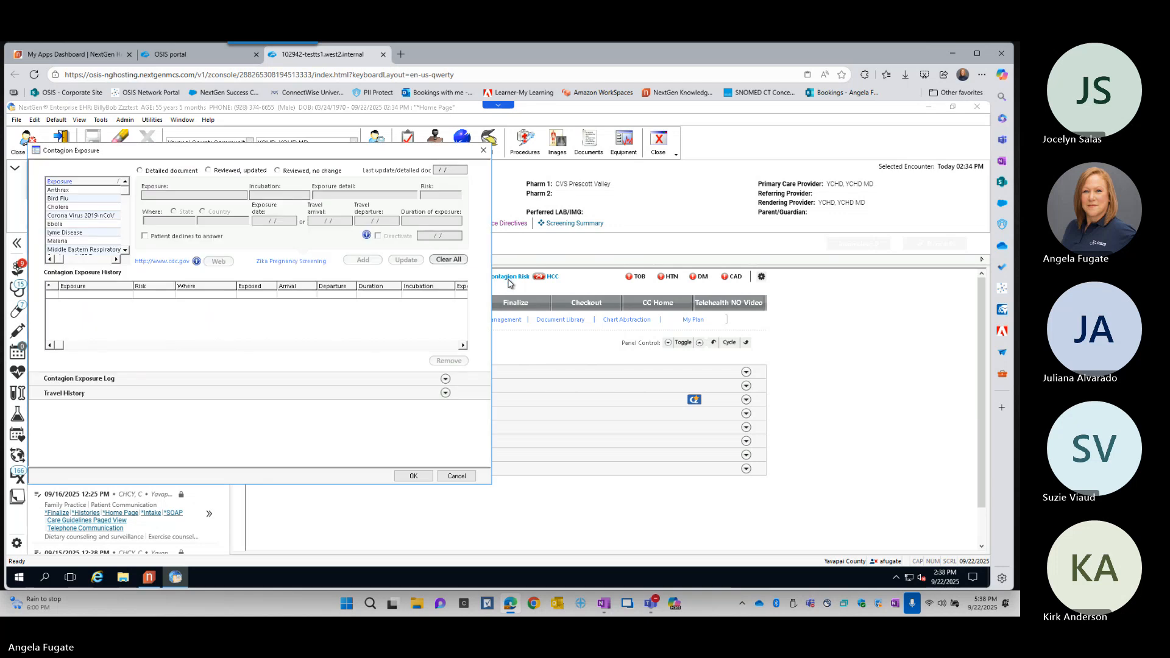
left_click(483, 150)
left_click(554, 277)
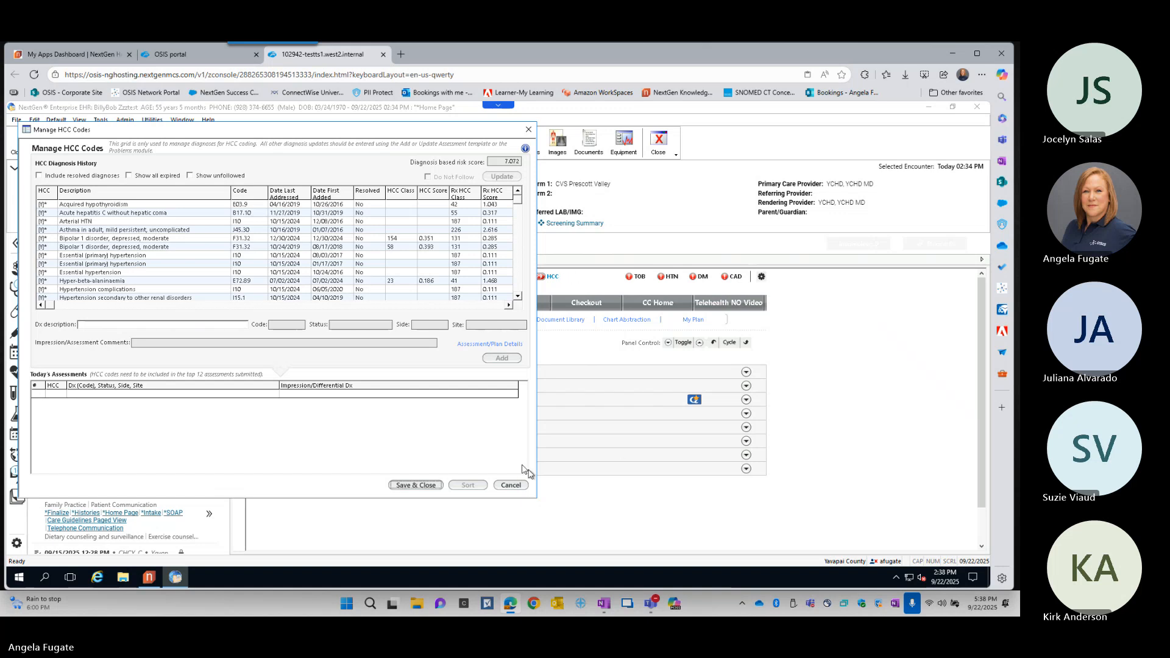
left_click(511, 486)
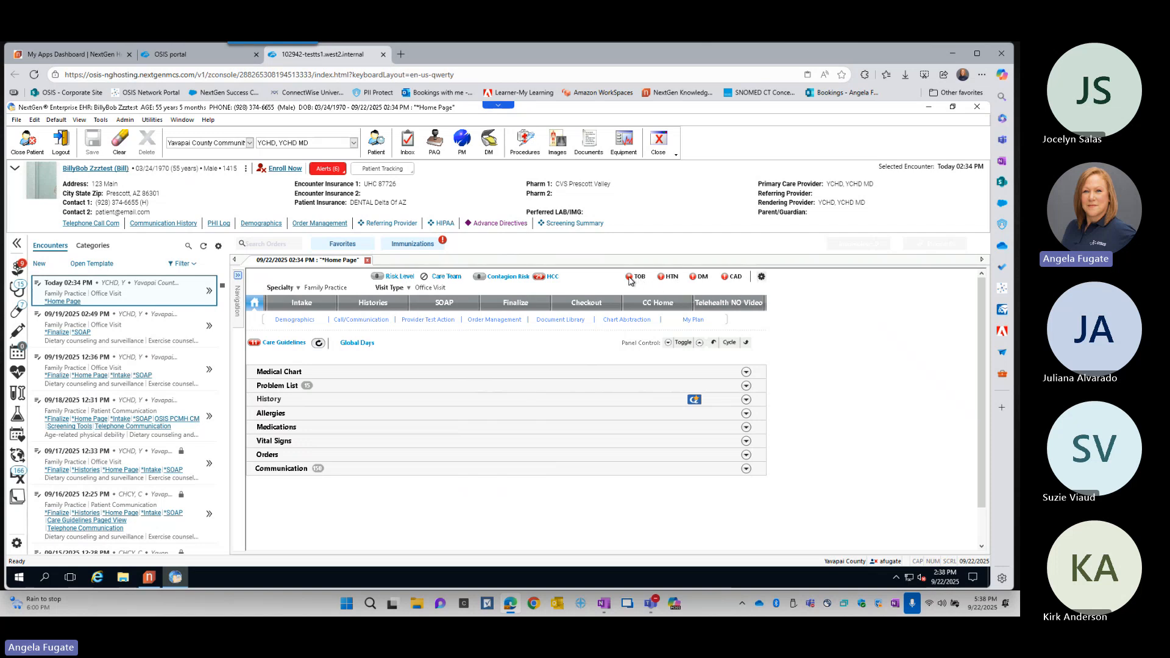
- Set the CAD risk factor to No in the risk factors configuration and save it
key("ctrl")
key("ctrl")
key("ctrl")
left_click(761, 277)
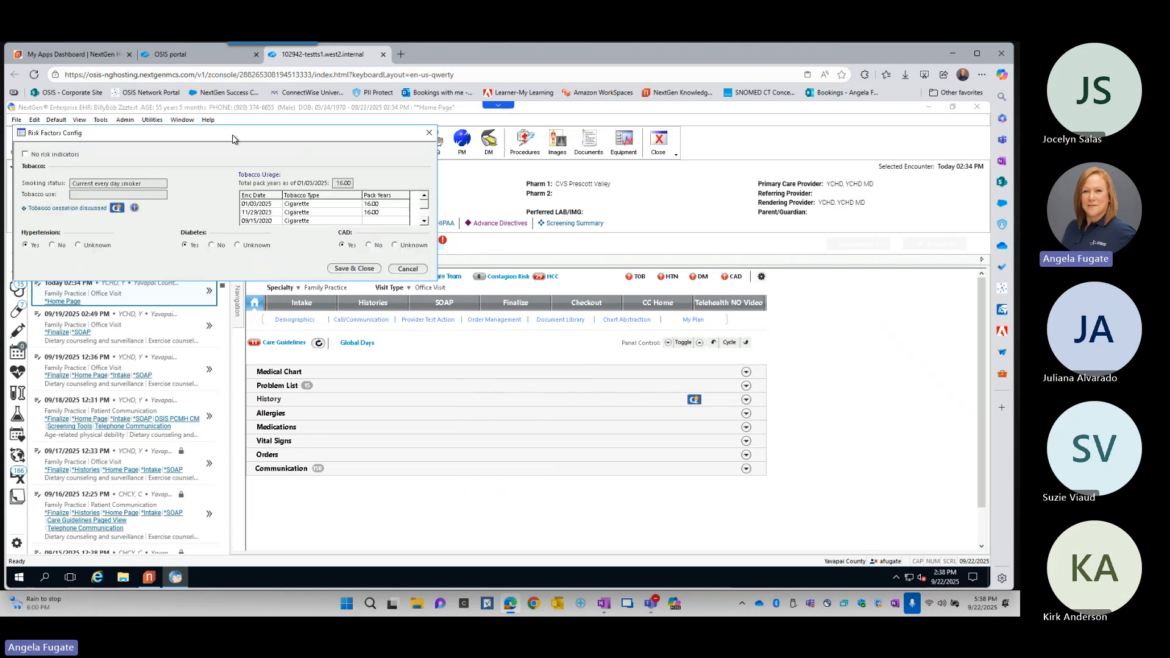
left_click_drag(232, 139, 398, 156)
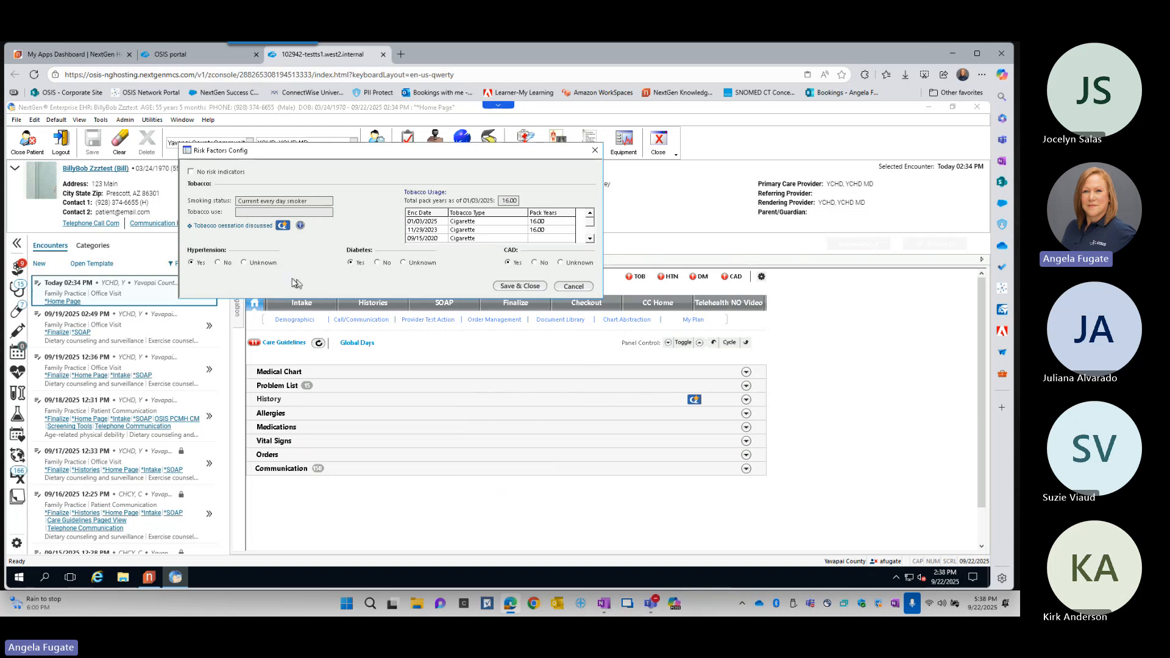
left_click(535, 264)
left_click(520, 286)
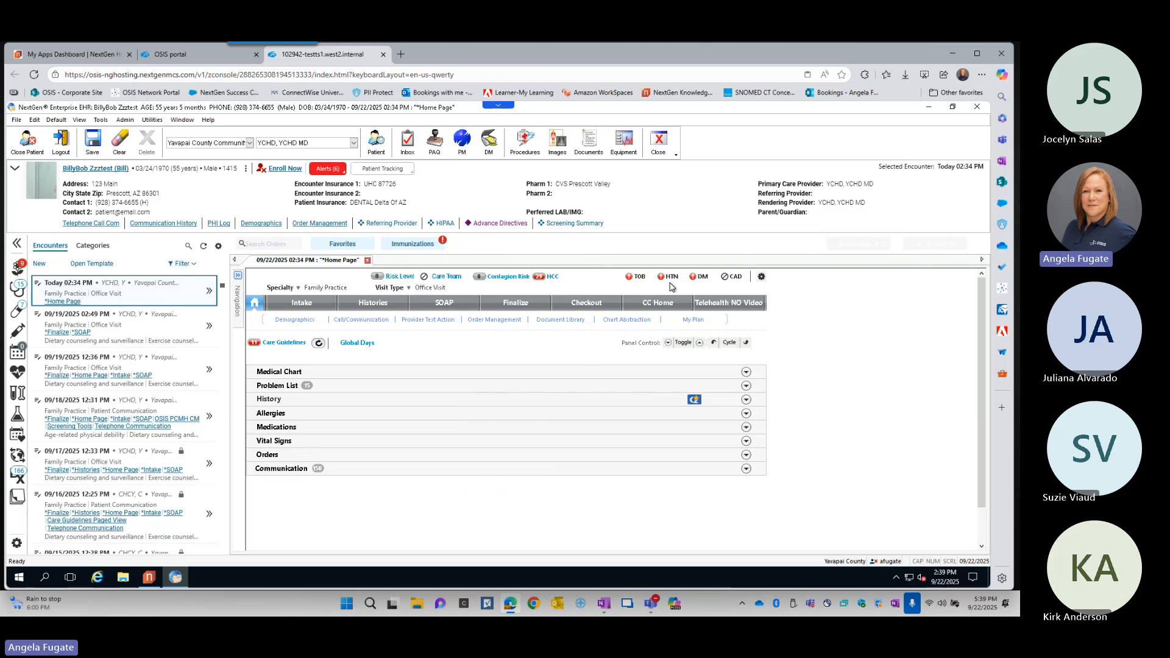
- Review the patient's Care Guidelines from the Home Page and close them without saving changes
key("ctrl")
key("ctrl")
key("ctrl")
key("ctrl")
left_click(290, 344)
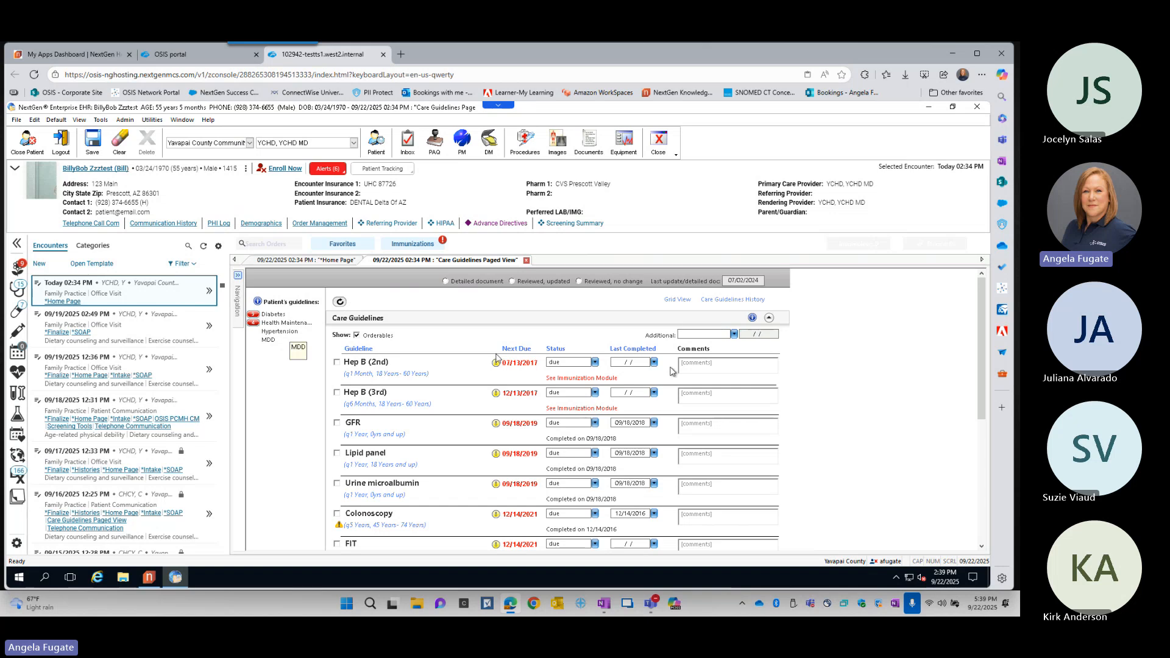
left_click_drag(978, 346, 978, 452)
left_click_drag(982, 410, 990, 309)
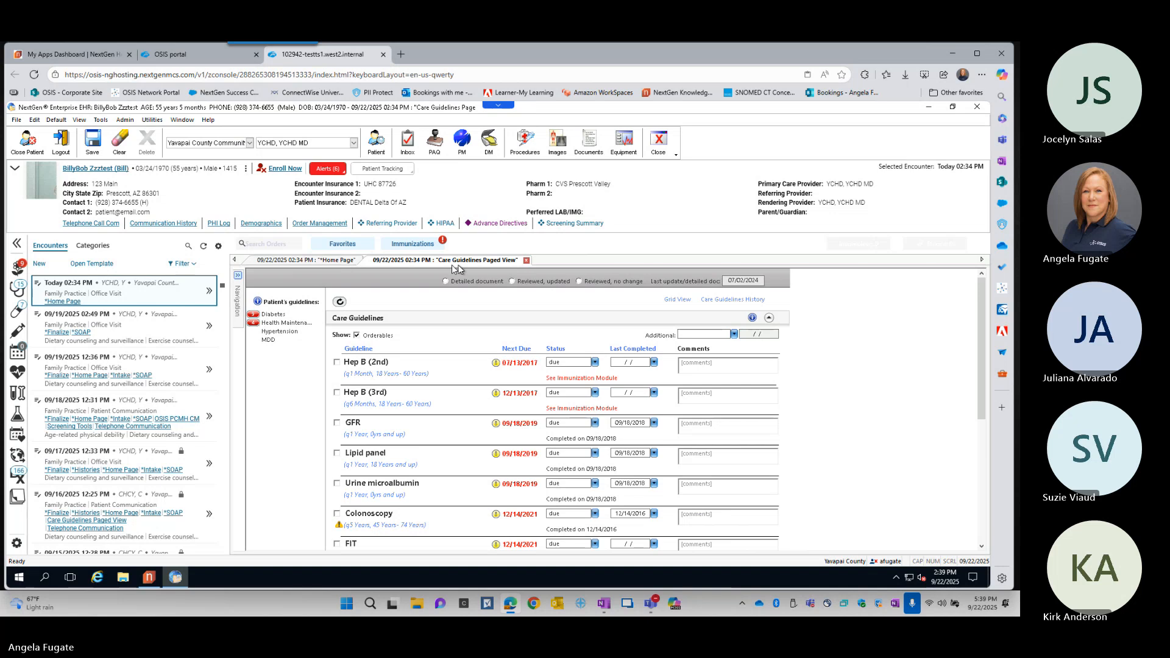
left_click(527, 261)
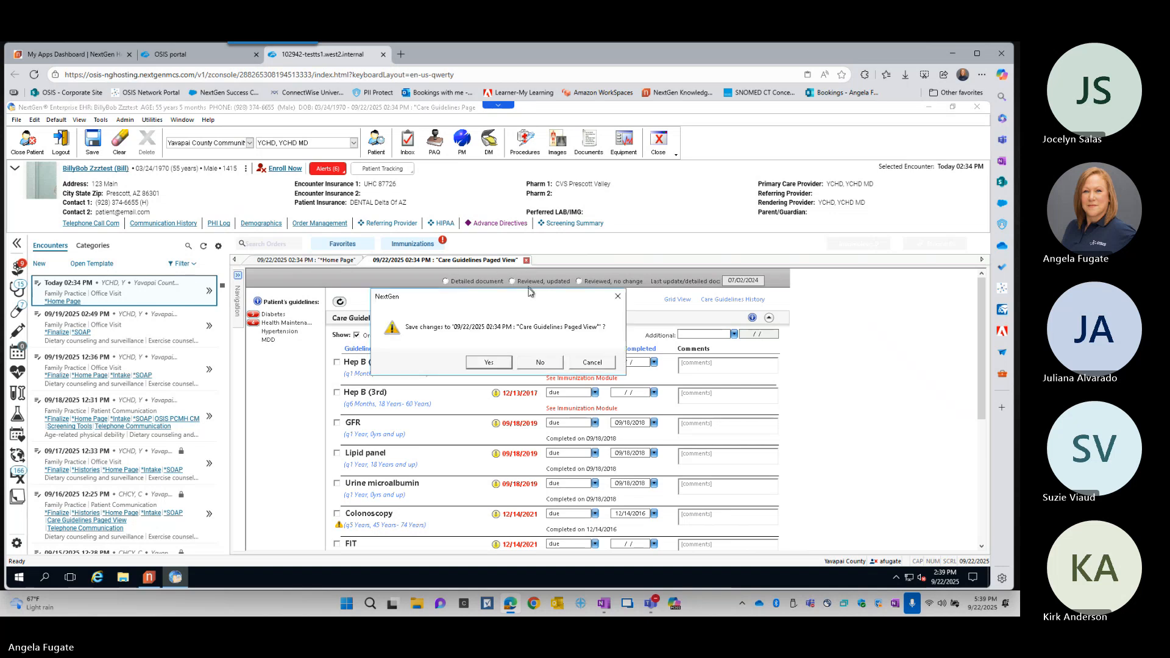
left_click(540, 362)
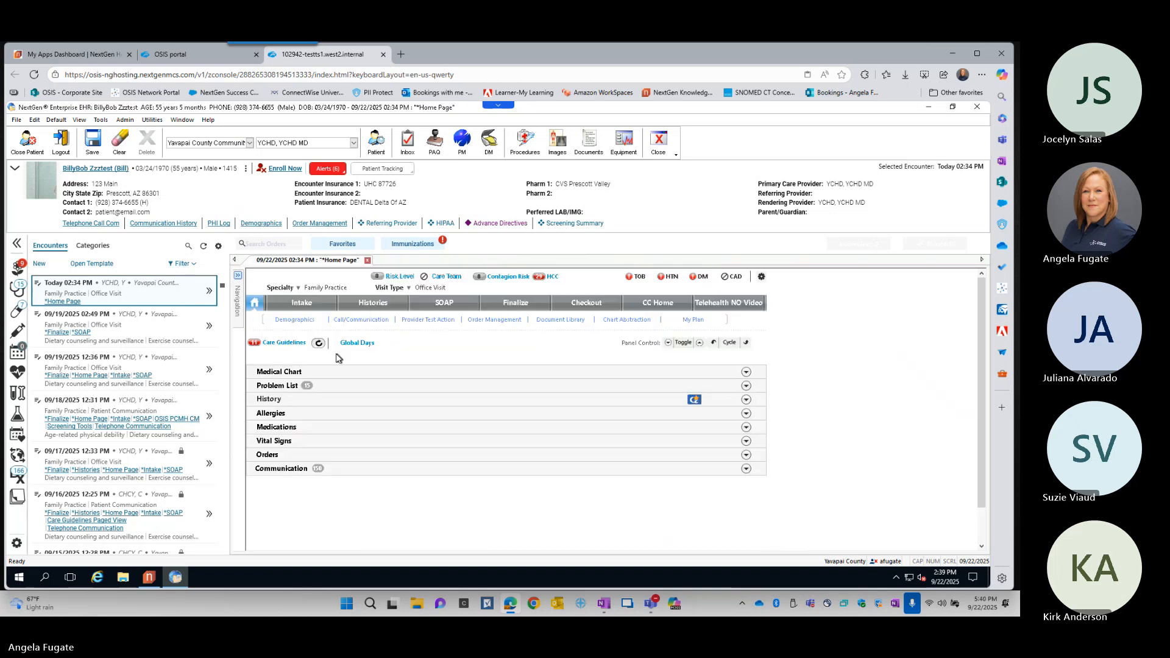
- Refresh the Home Page's Care Guidelines, view the Global Days form, and cancel it without changes
left_click(318, 345)
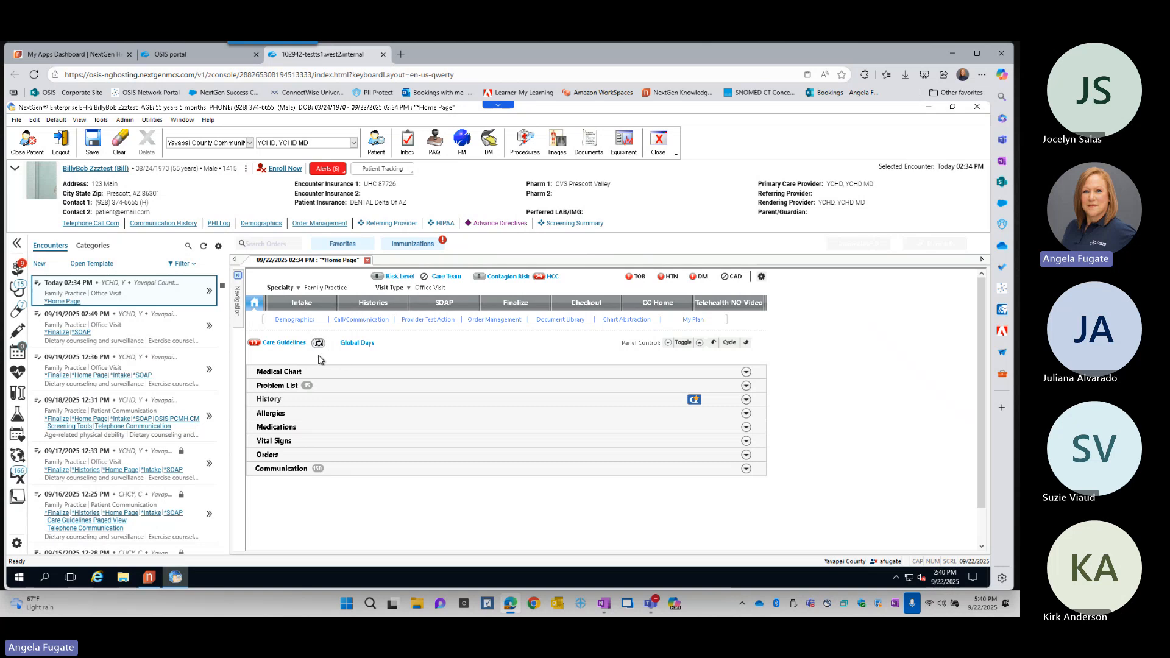
left_click(368, 345)
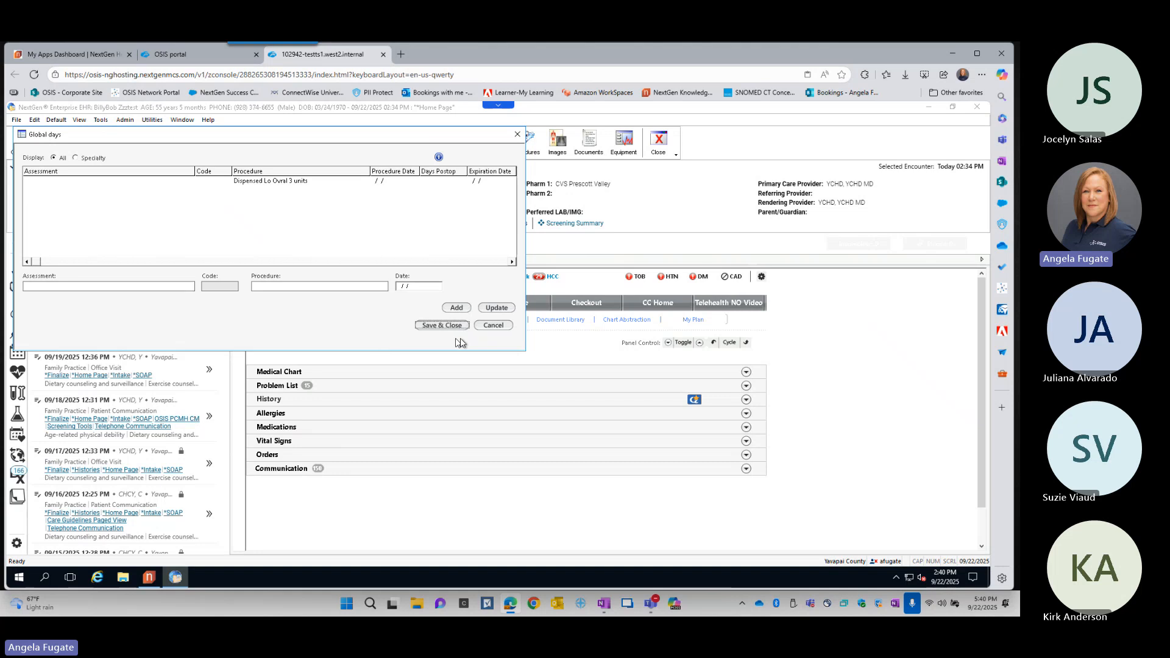
left_click(497, 328)
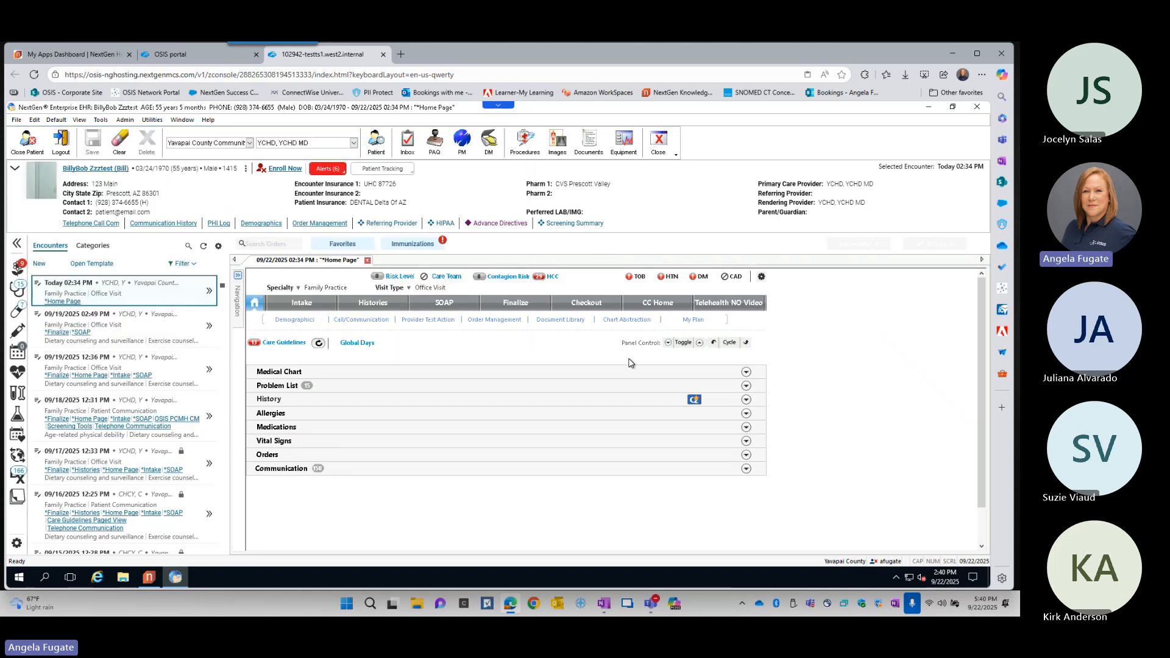
- Expand all Home Page panels to look over their contents and collapse them all again
left_click(668, 343)
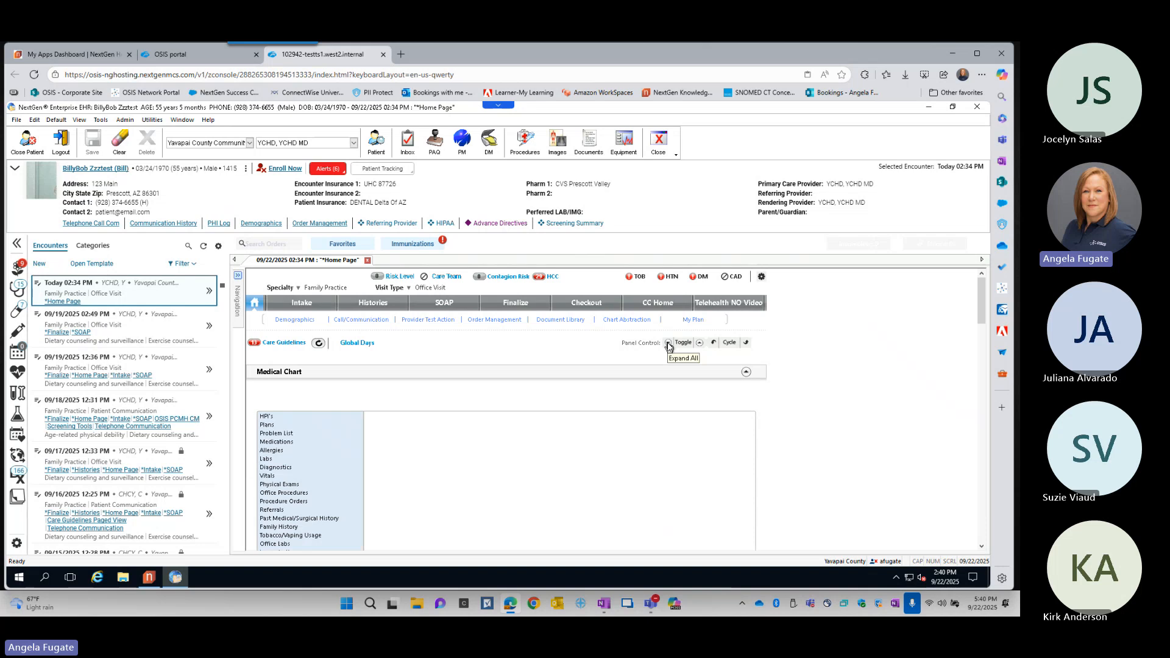
scroll(813, 384, "down", 10)
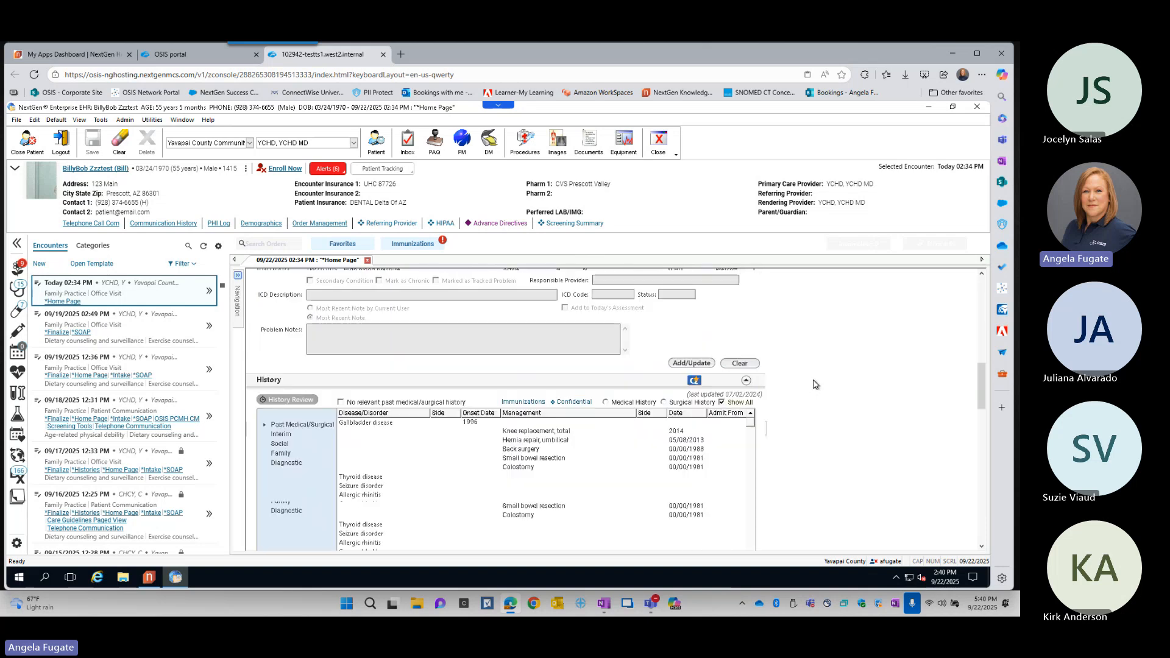
scroll(816, 384, "up", 10)
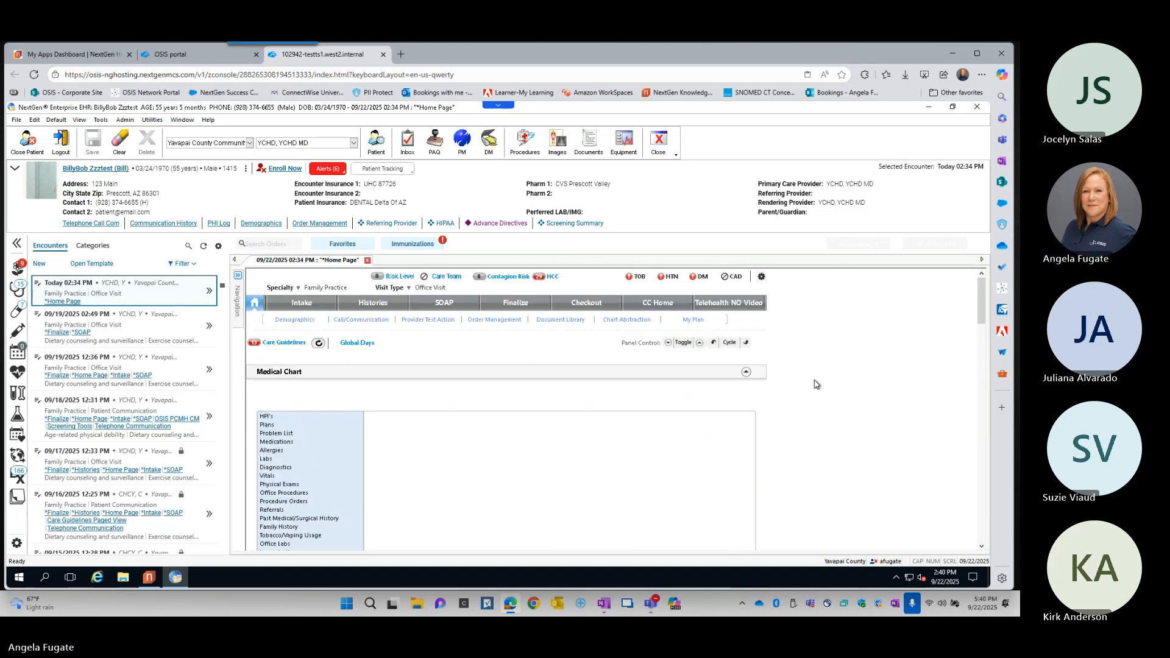
left_click(700, 342)
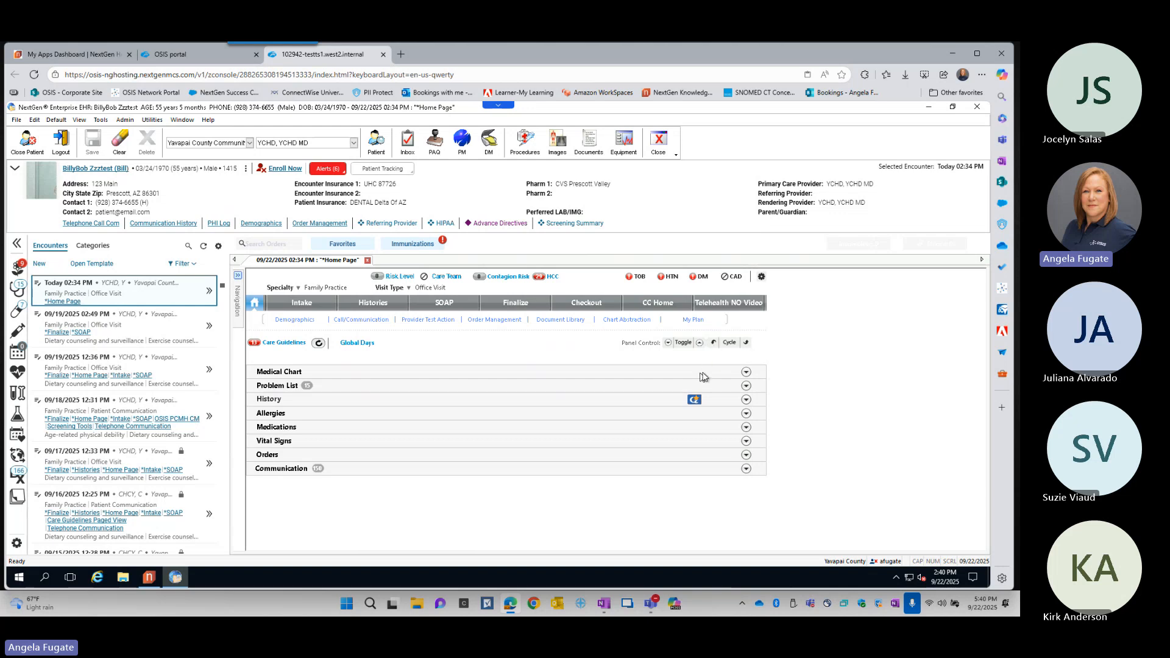
- Cycle the Home Page panels upward one at a time, from Problem List through Communication and back to Medical Chart
left_click(747, 343)
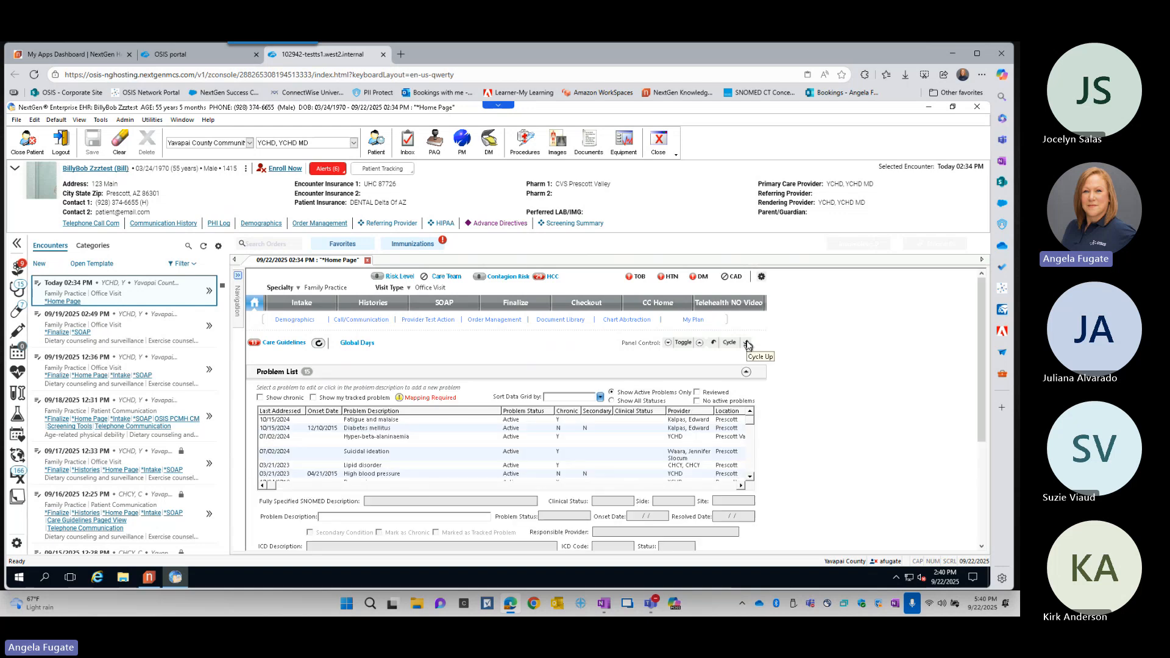
left_click(747, 343)
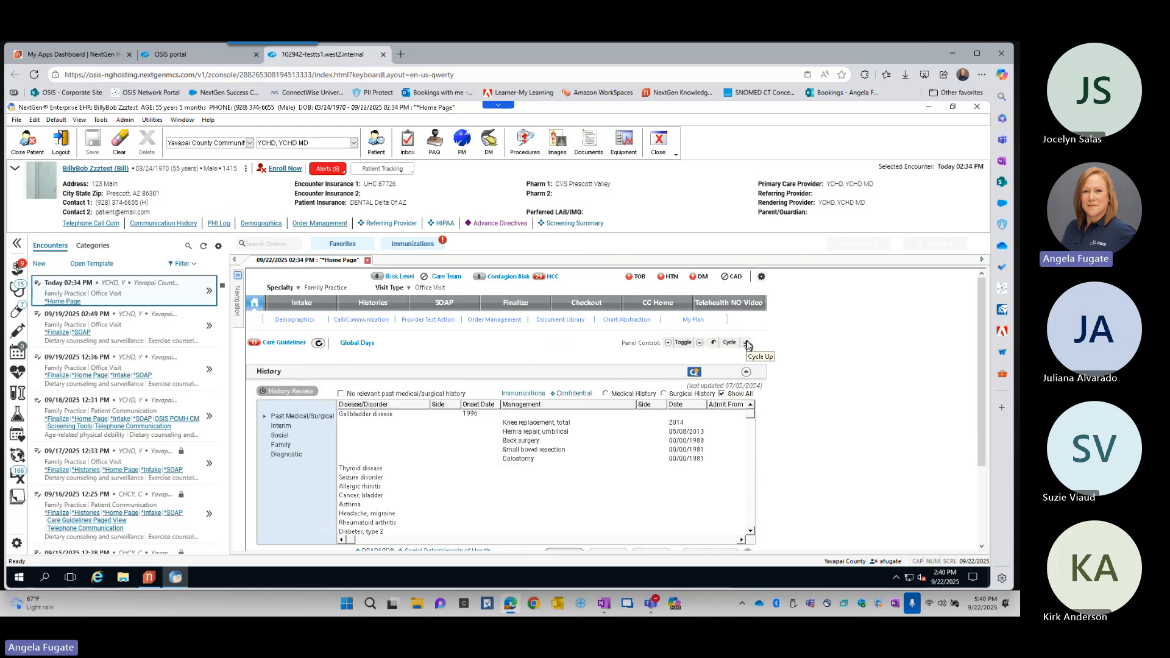
left_click(748, 344)
left_click(747, 343)
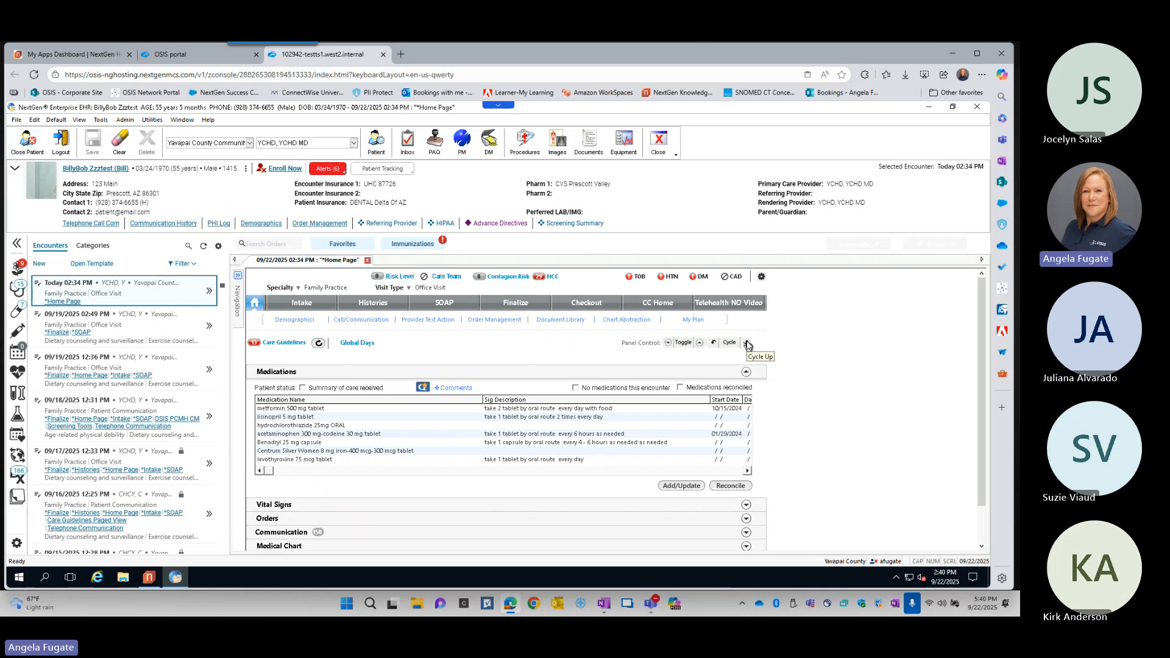
left_click(747, 343)
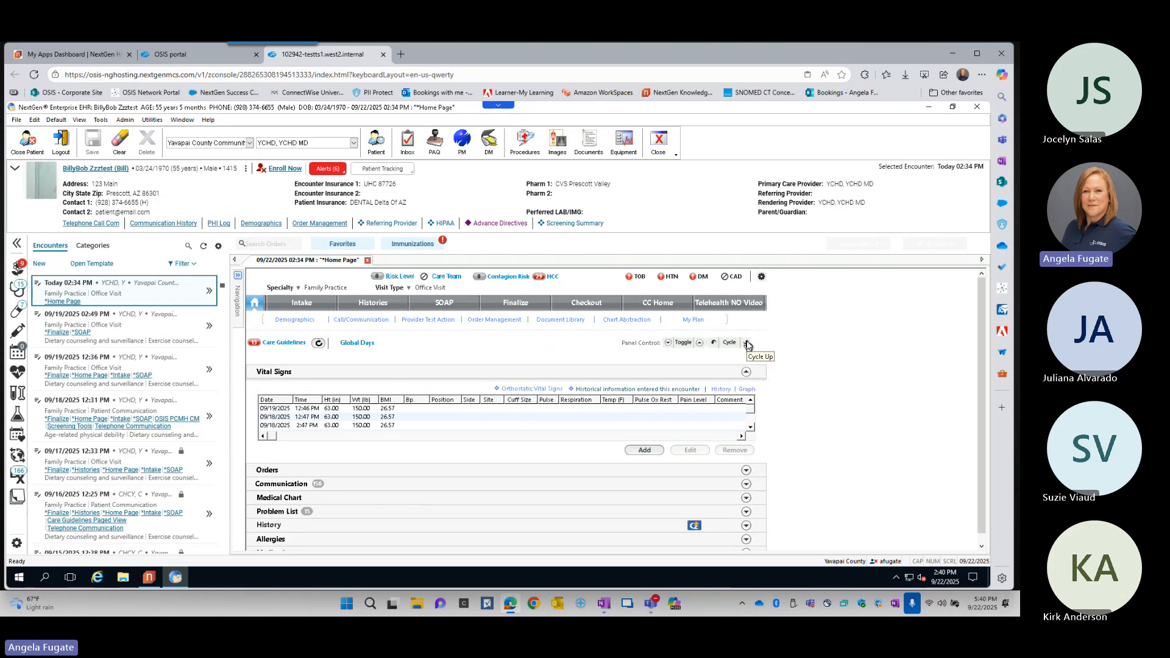
left_click(747, 343)
left_click(747, 344)
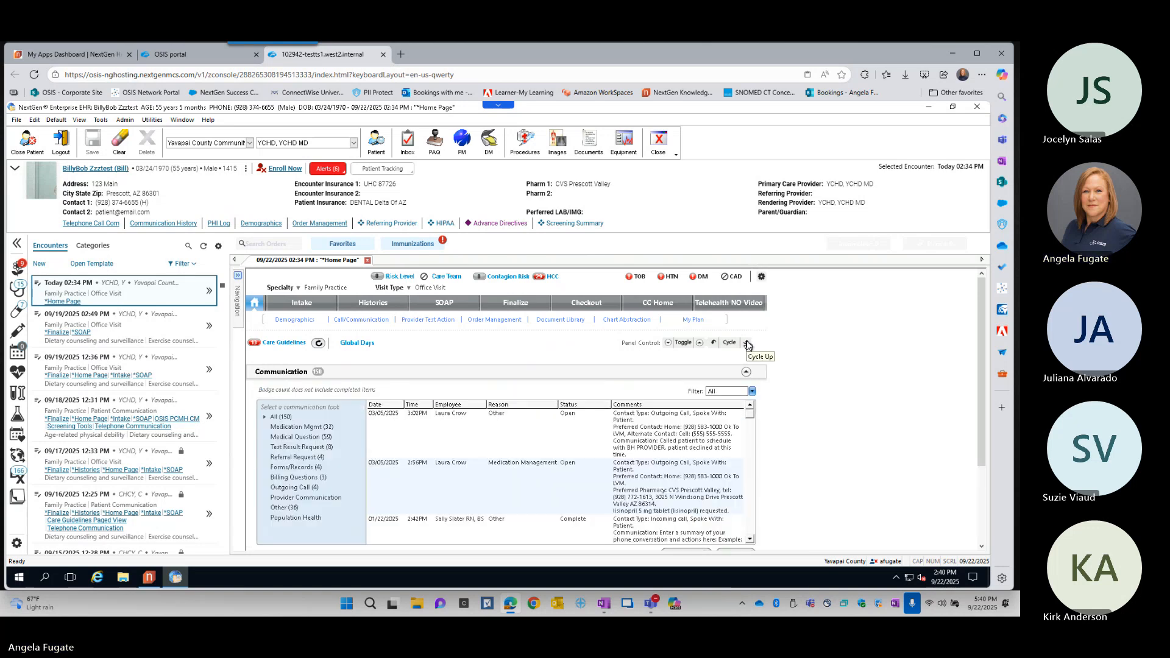
left_click(747, 343)
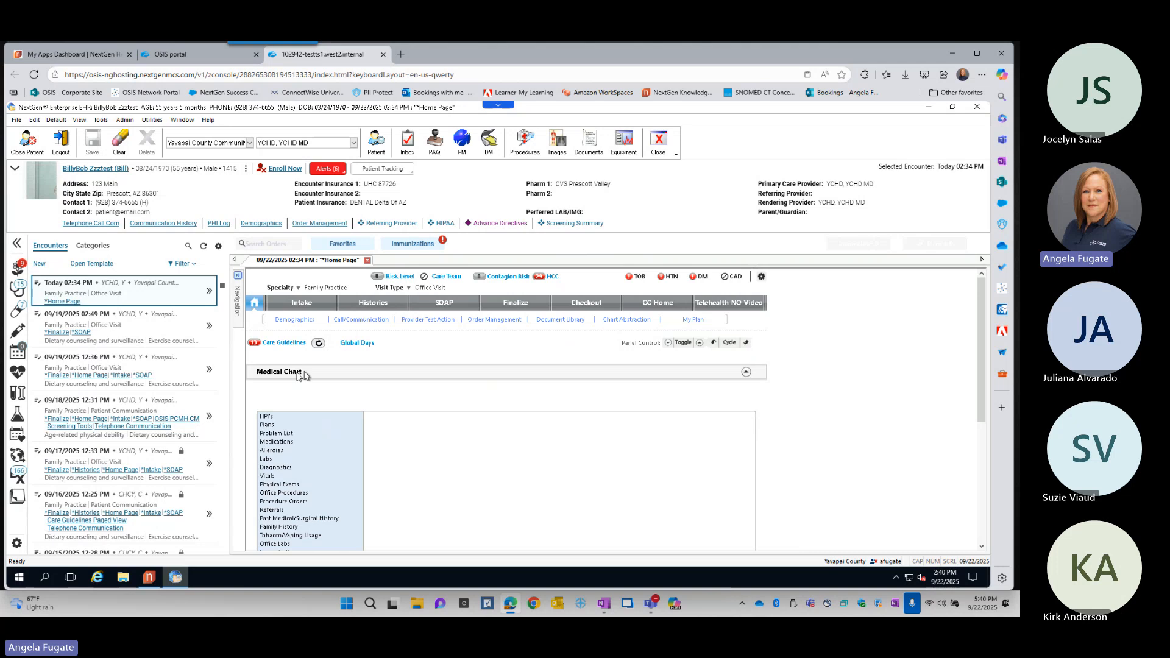
- Look over the Medical Chart panel's category list, collapse the panel, and try to reposition it in the panel order
scroll(827, 385, "down", 5)
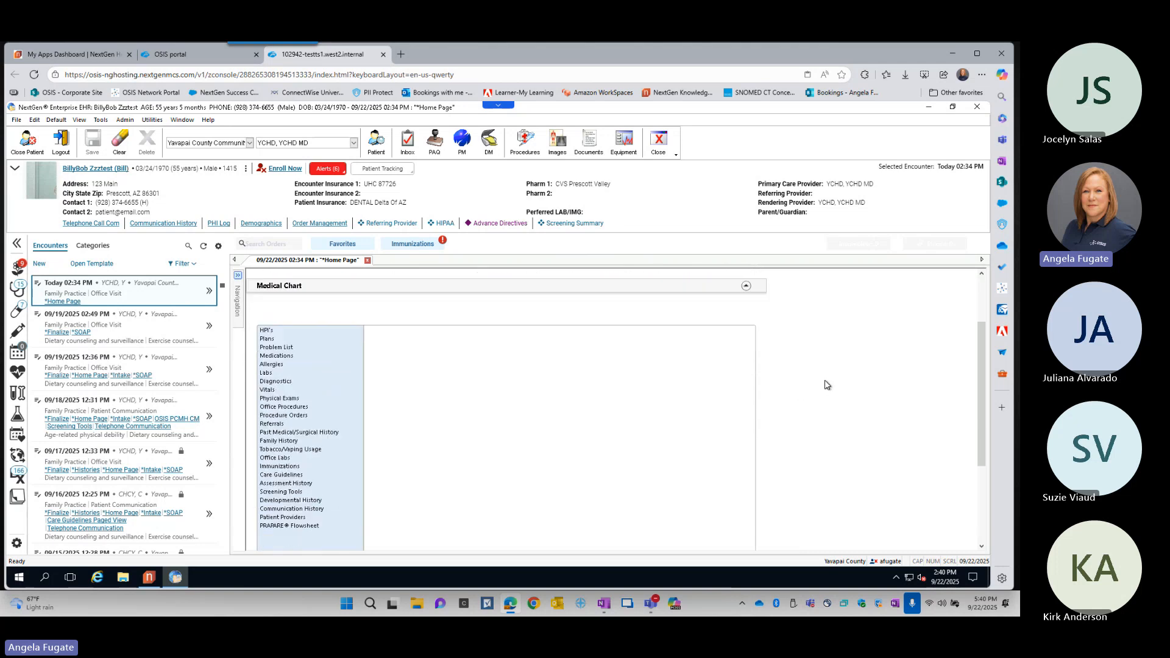
scroll(827, 385, "up", 3)
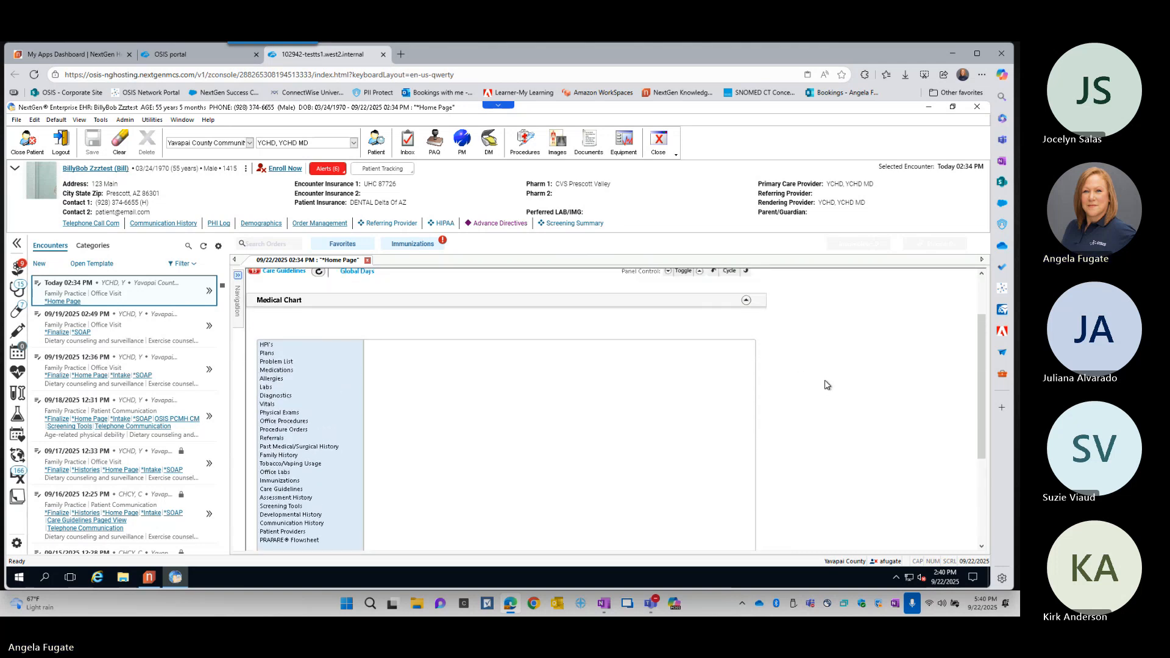
scroll(769, 326, "up", 1)
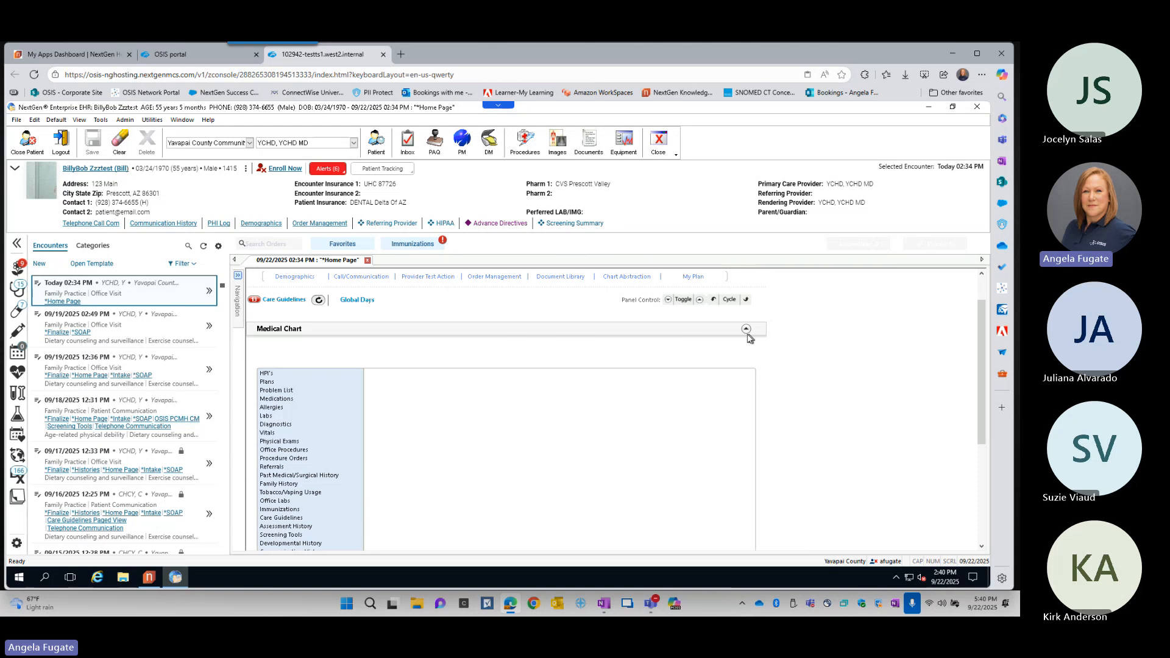
left_click(745, 330)
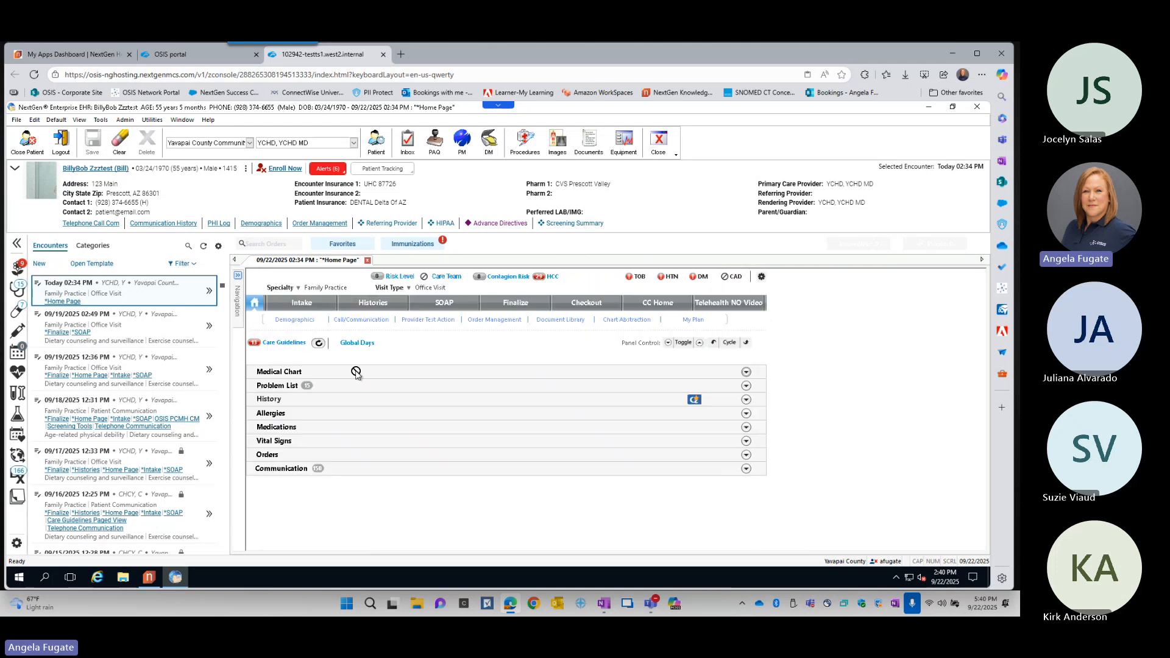
mouse_move(357, 372)
left_mouse_down()
mouse_move(358, 420)
mouse_move(357, 373)
left_mouse_up()
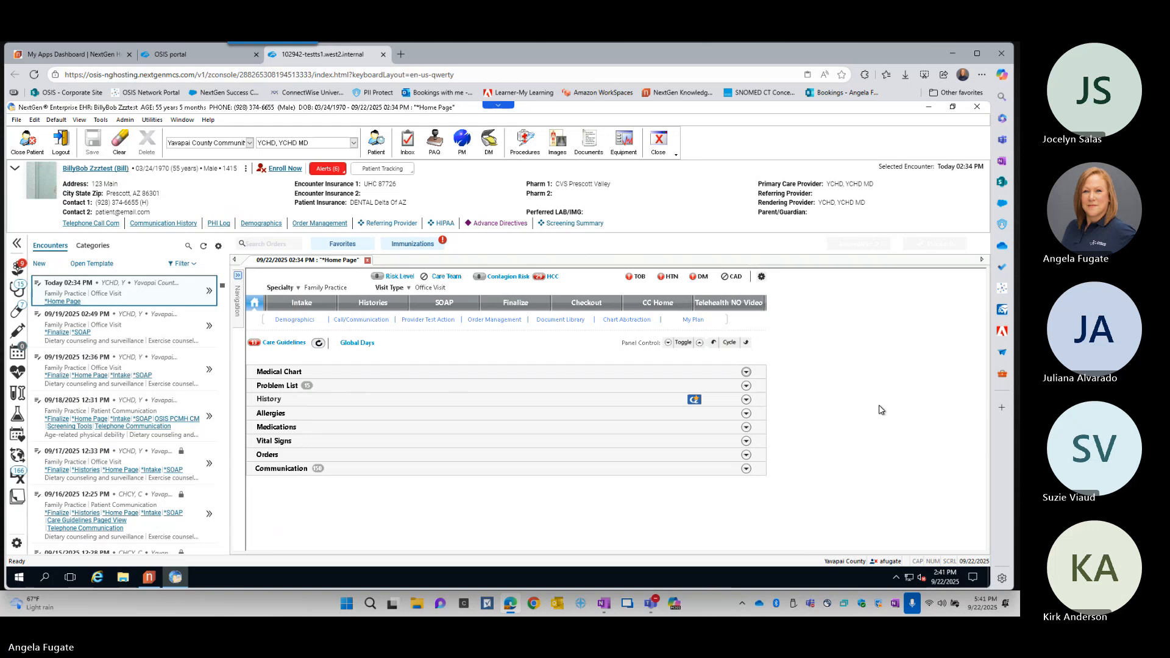
- Expand the Medical Chart panel, show the patient's HPI's entries, and collapse the panel
left_click(746, 372)
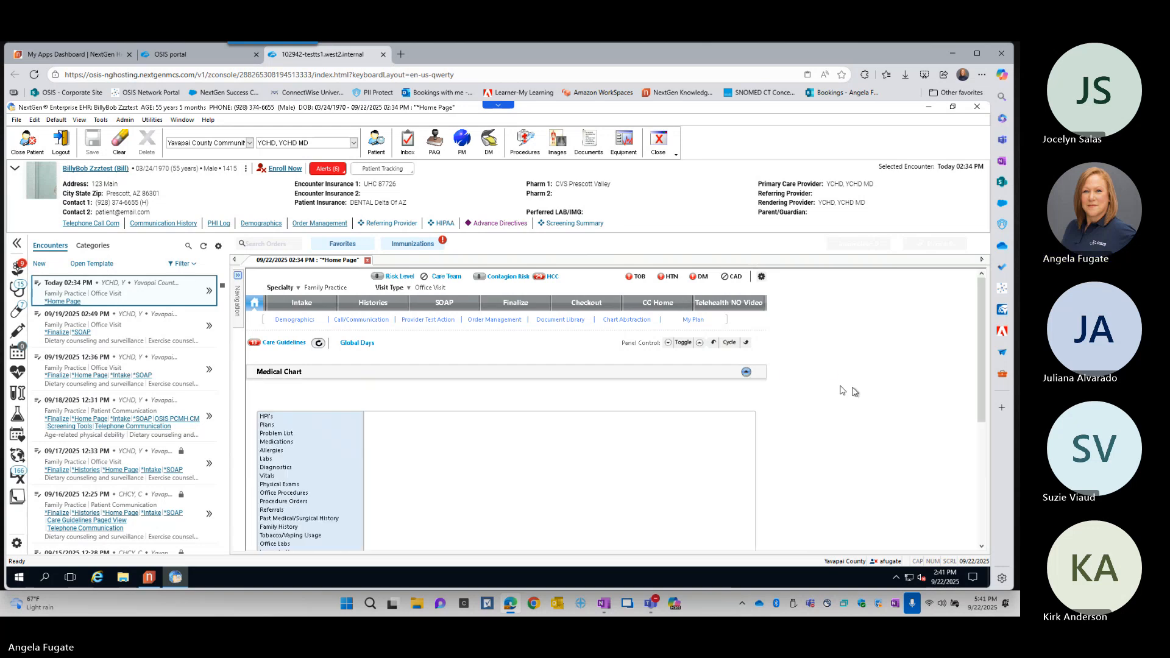
scroll(869, 394, "down", 3)
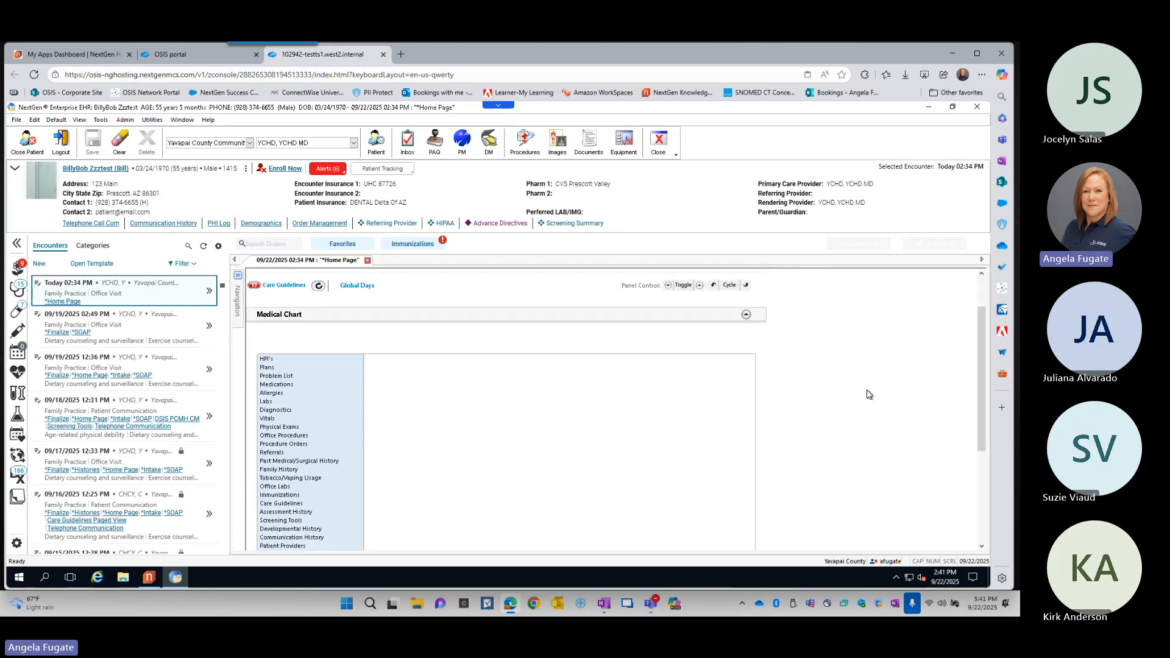
scroll(869, 394, "down", 1)
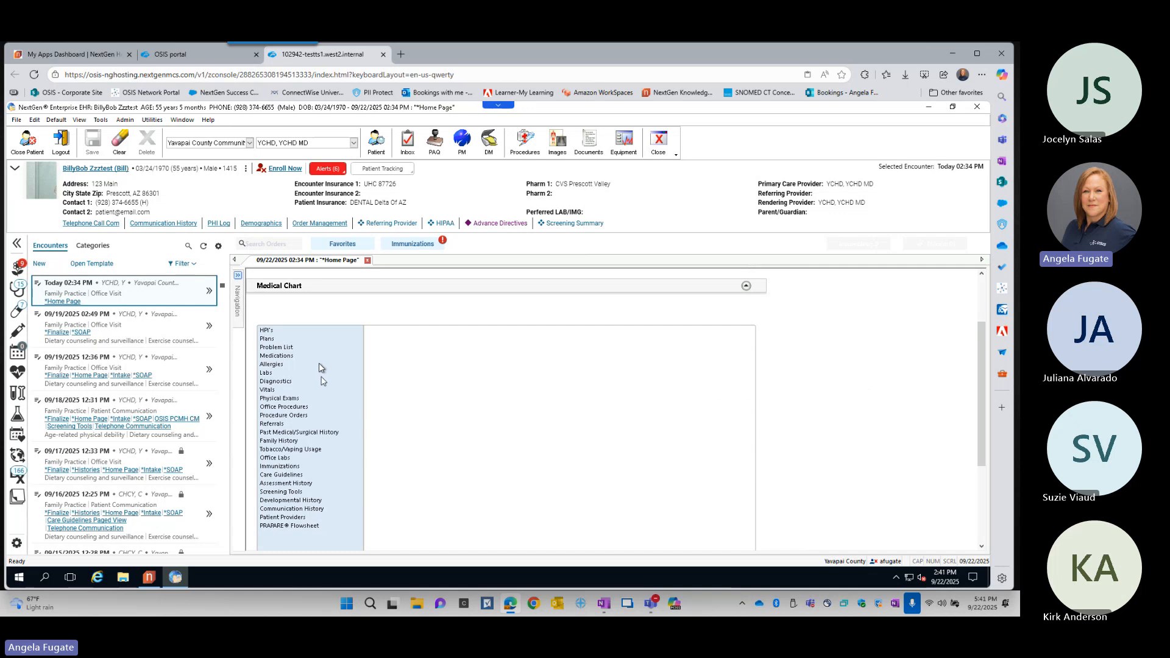
left_click(267, 331)
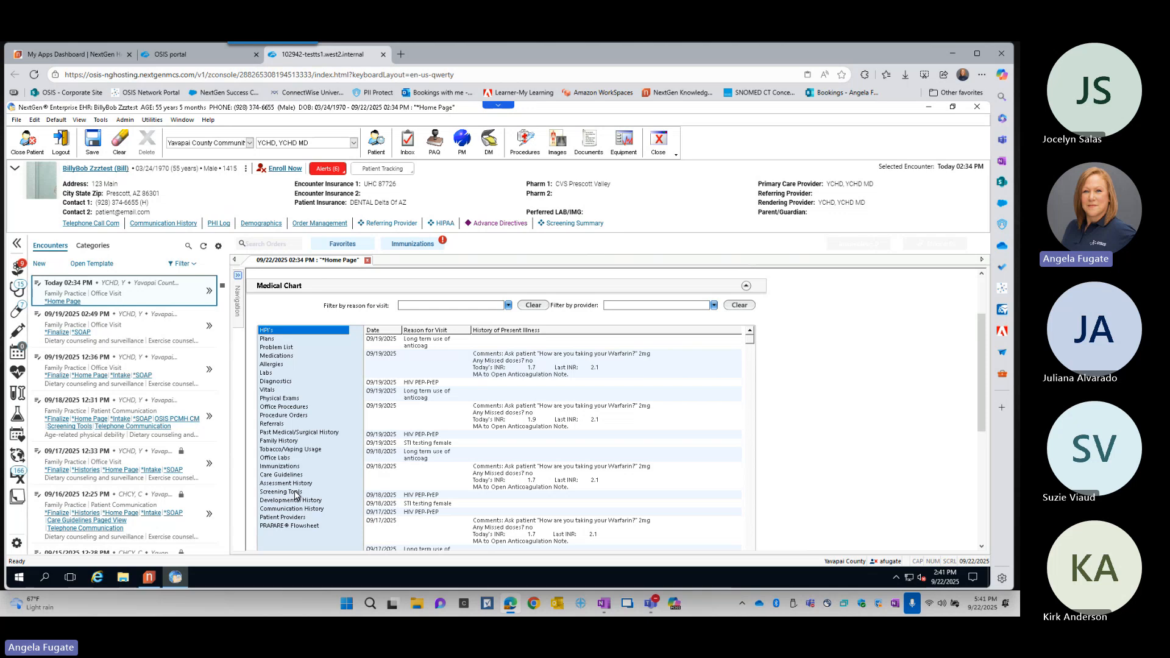
left_click(746, 286)
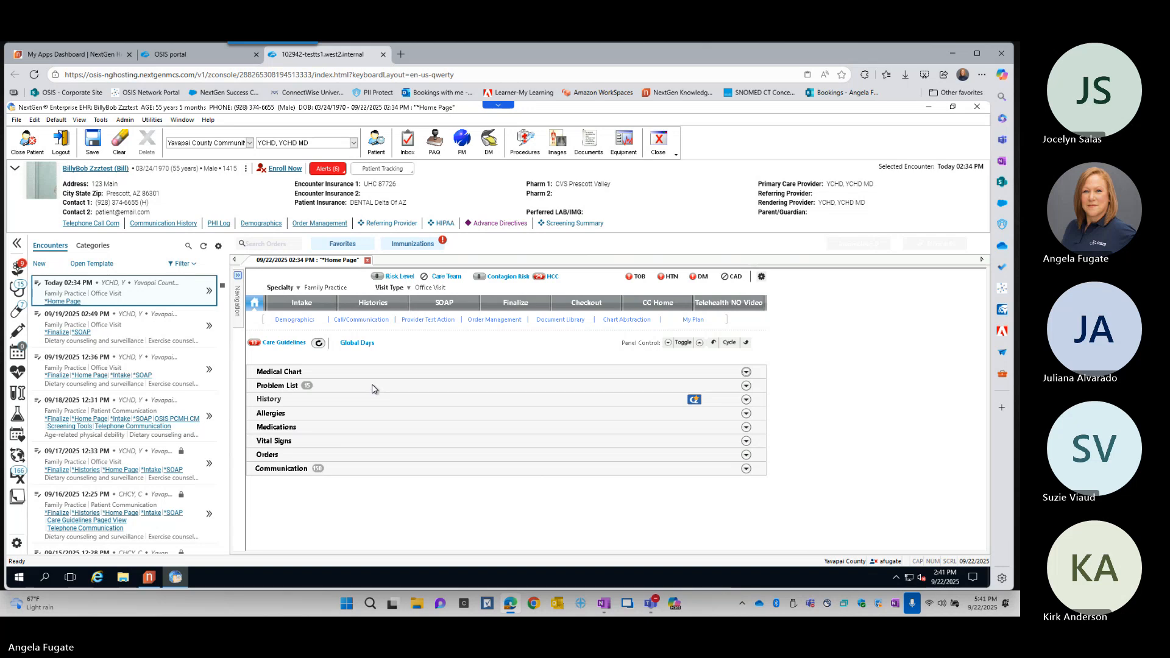
- Open the Intake template and view its Interpreter Details questions, saving and closing the form without answers
left_click(308, 305)
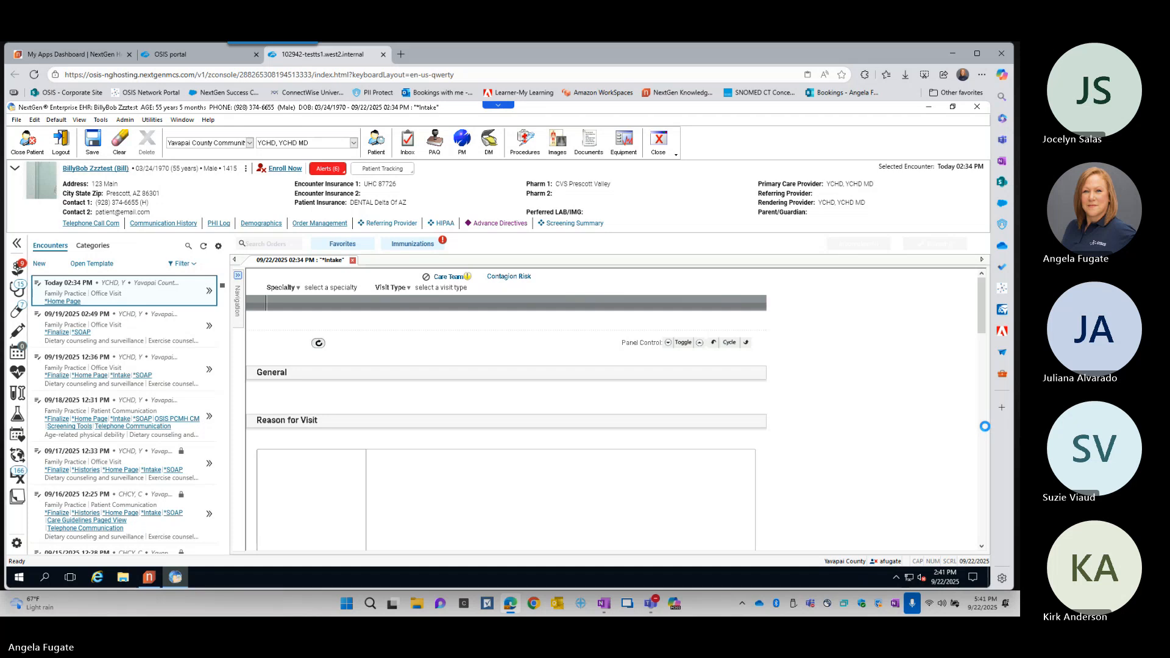
scroll(862, 407, "down", 1)
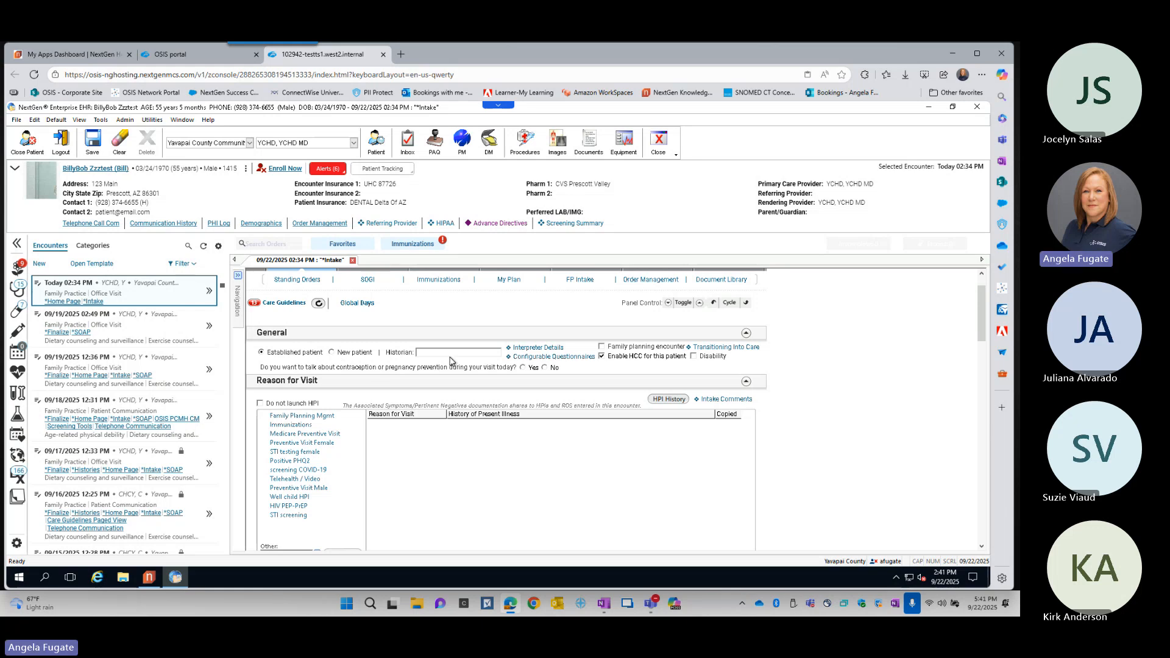
left_click(538, 348)
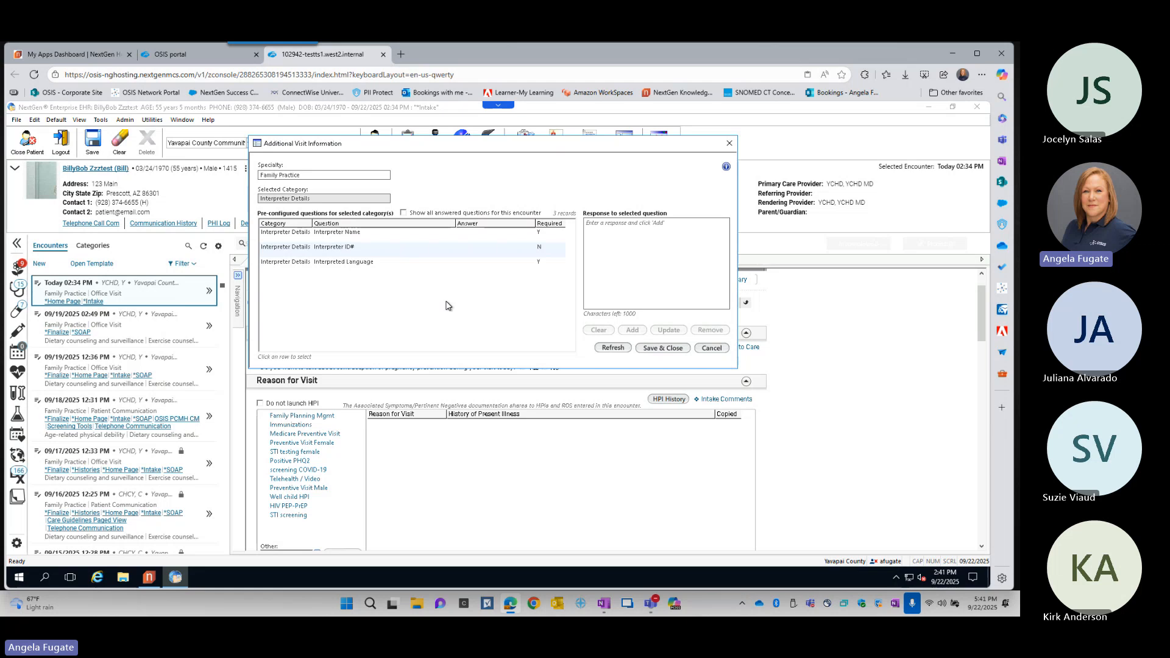
left_click(669, 348)
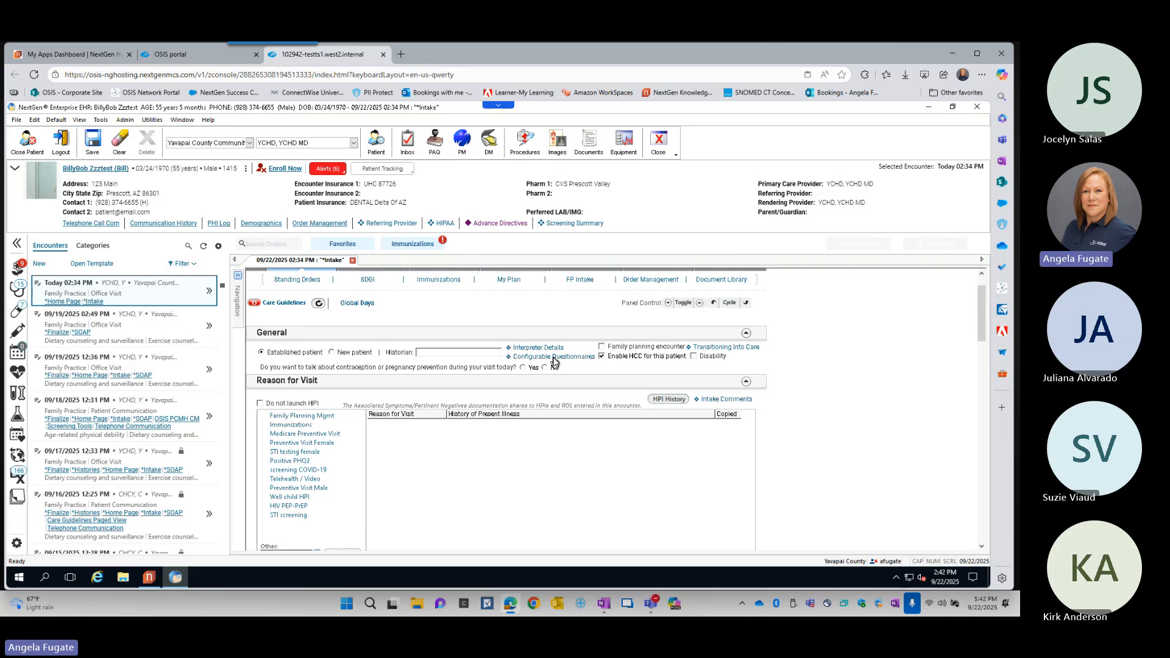
- Review the COVID Screening category in Configurable Questionnaires, and save and close the form without entering responses
left_click(554, 358)
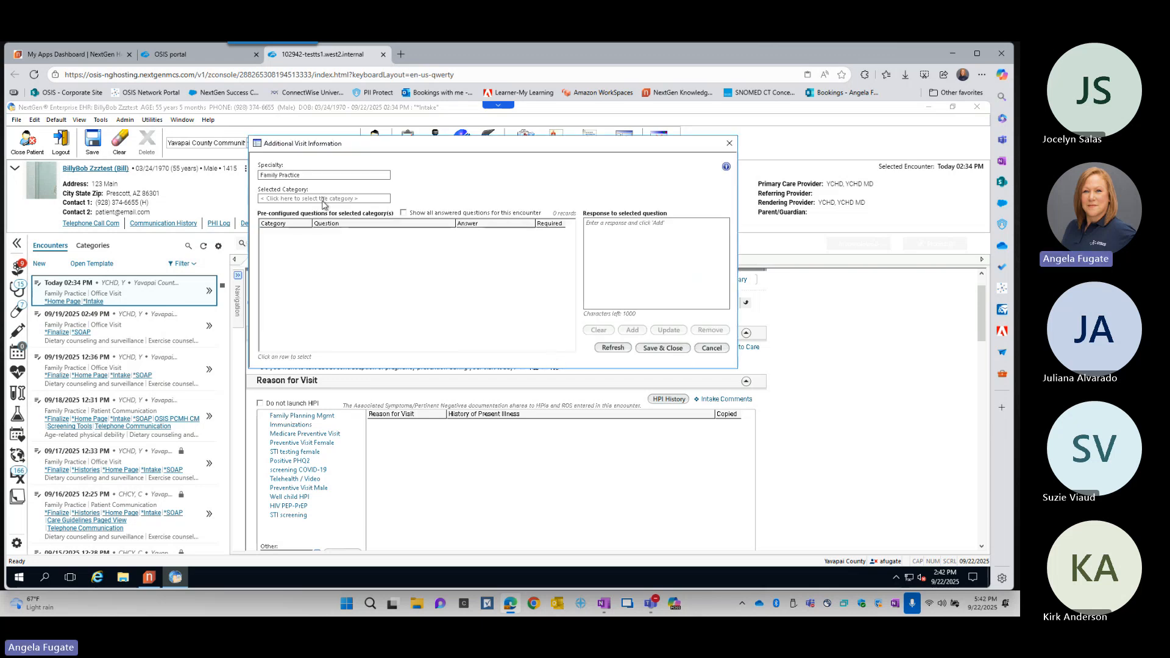
left_click(321, 198)
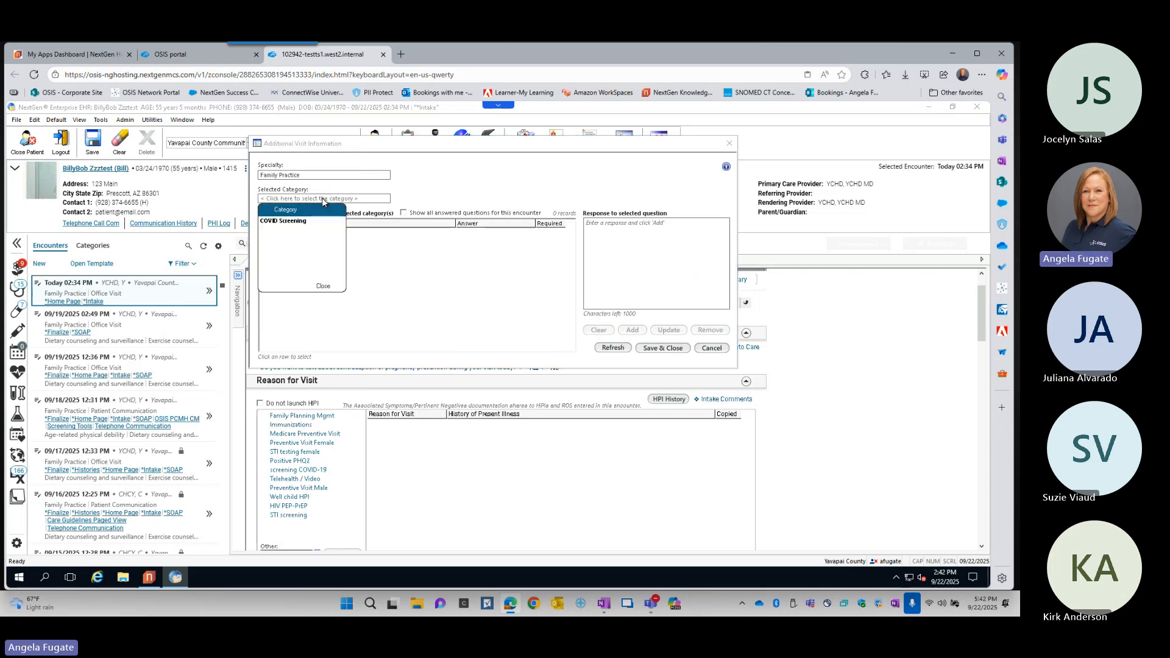
left_click(292, 222)
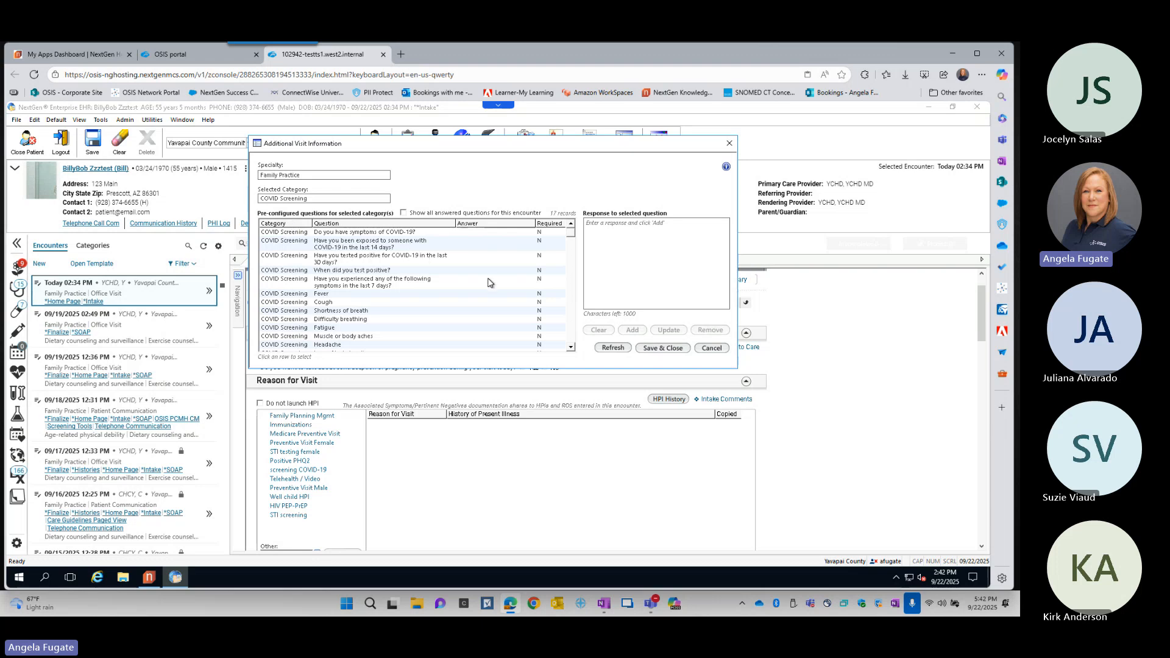
scroll(489, 291, "up", 2)
left_click(669, 352)
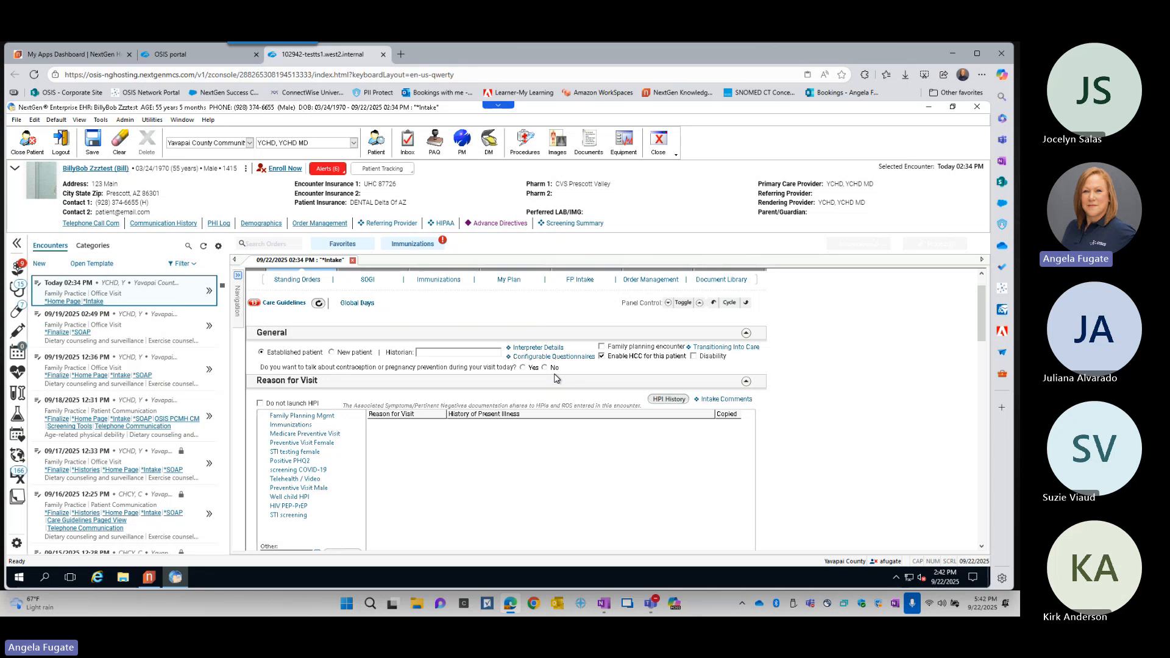
- Copy the 09/18/2025 "Long term use of anticoag" HPI from HPI History into the current encounter's Reason for Visit
scroll(808, 421, "down", 2)
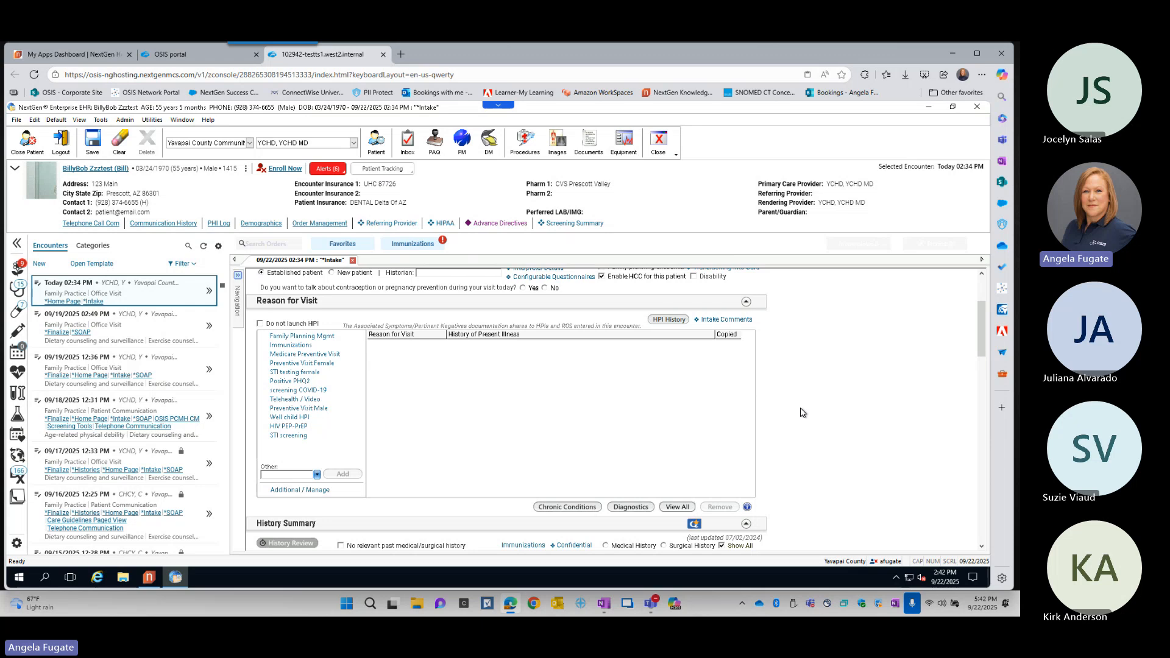
left_click(669, 320)
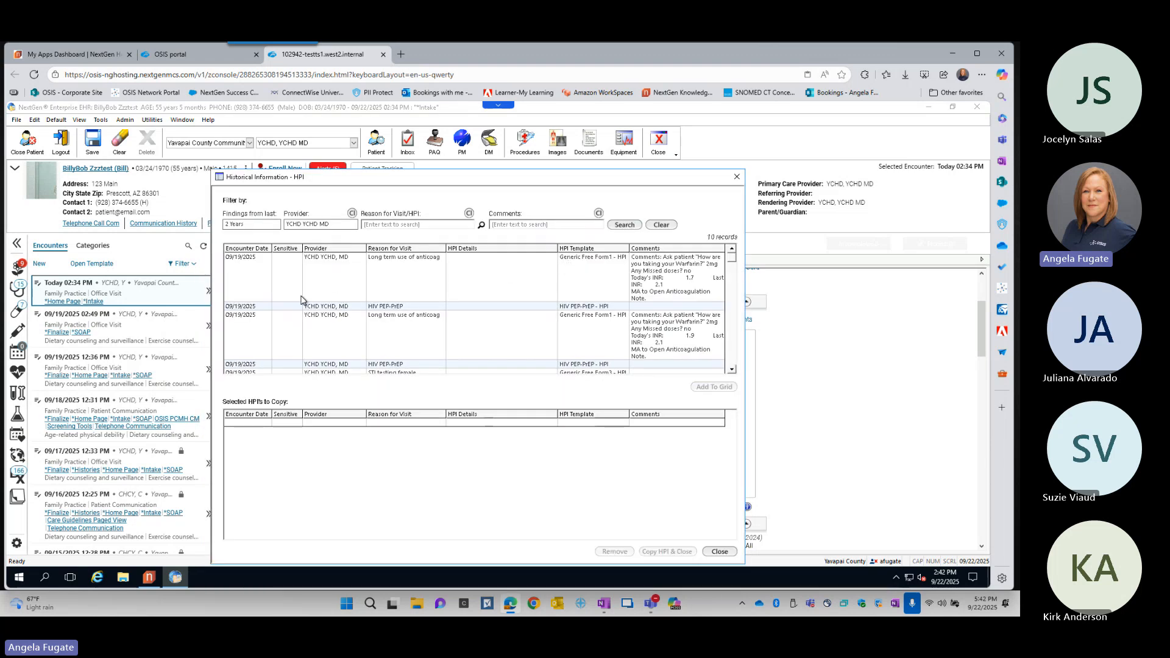
scroll(332, 285, "down", 2)
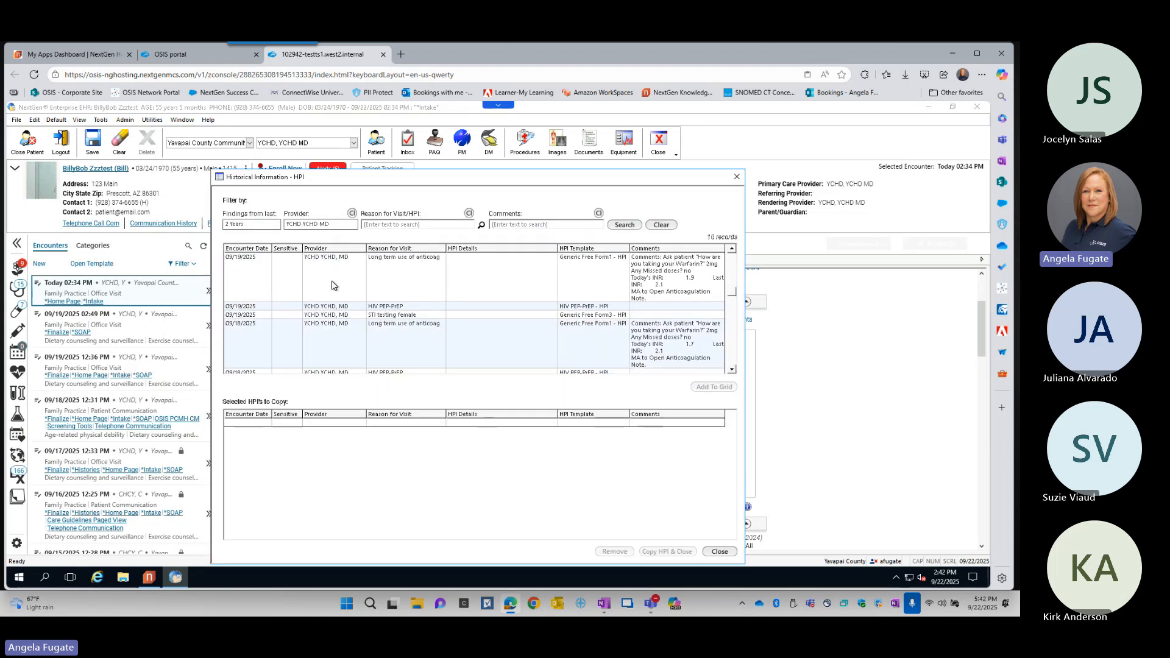
left_click(251, 349)
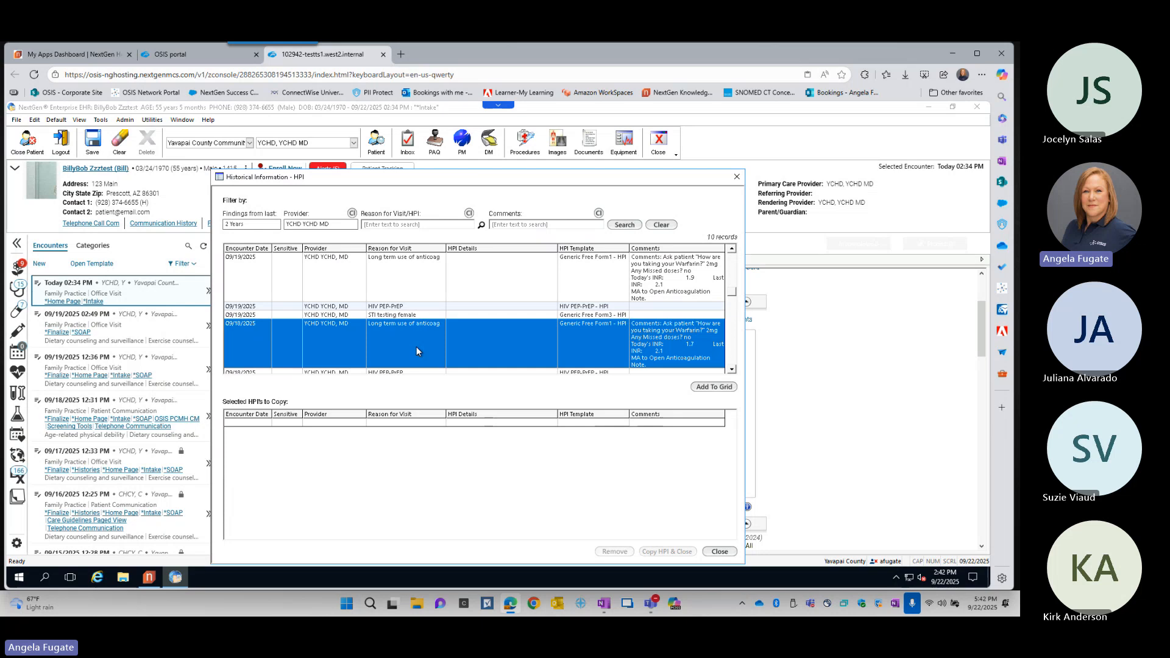
left_click(718, 387)
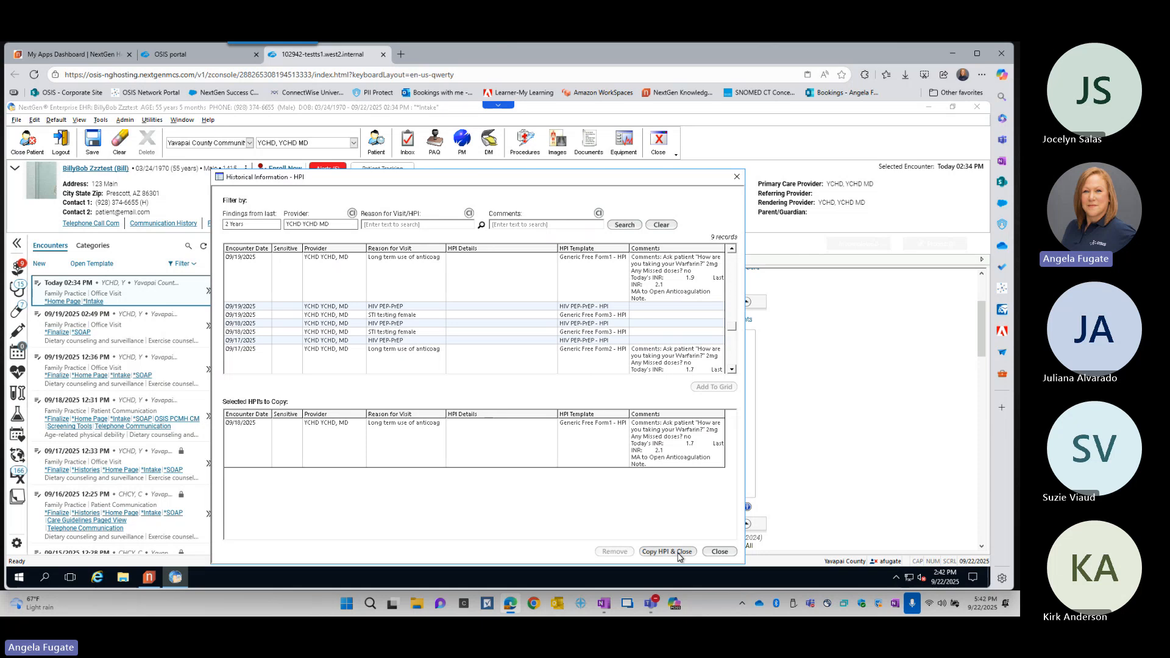
left_click(681, 554)
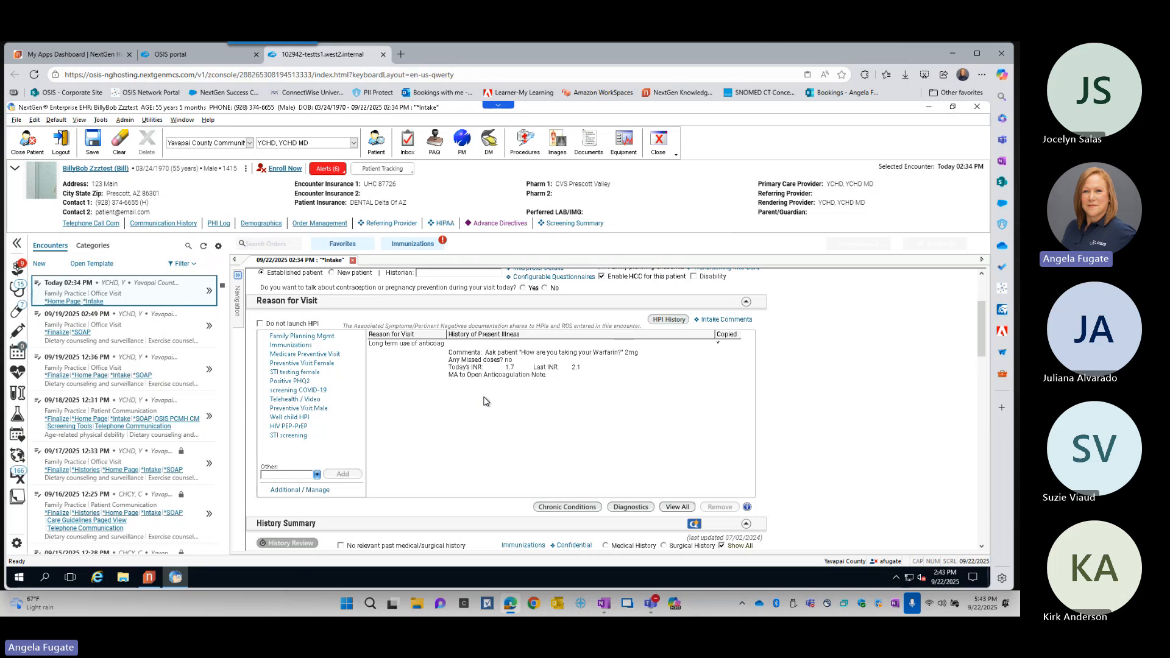
- Edit the copied anticoagulation HPI note, setting Today's INR to 1.9 and Last INR to 2.0, and save and close it
double_click(498, 368)
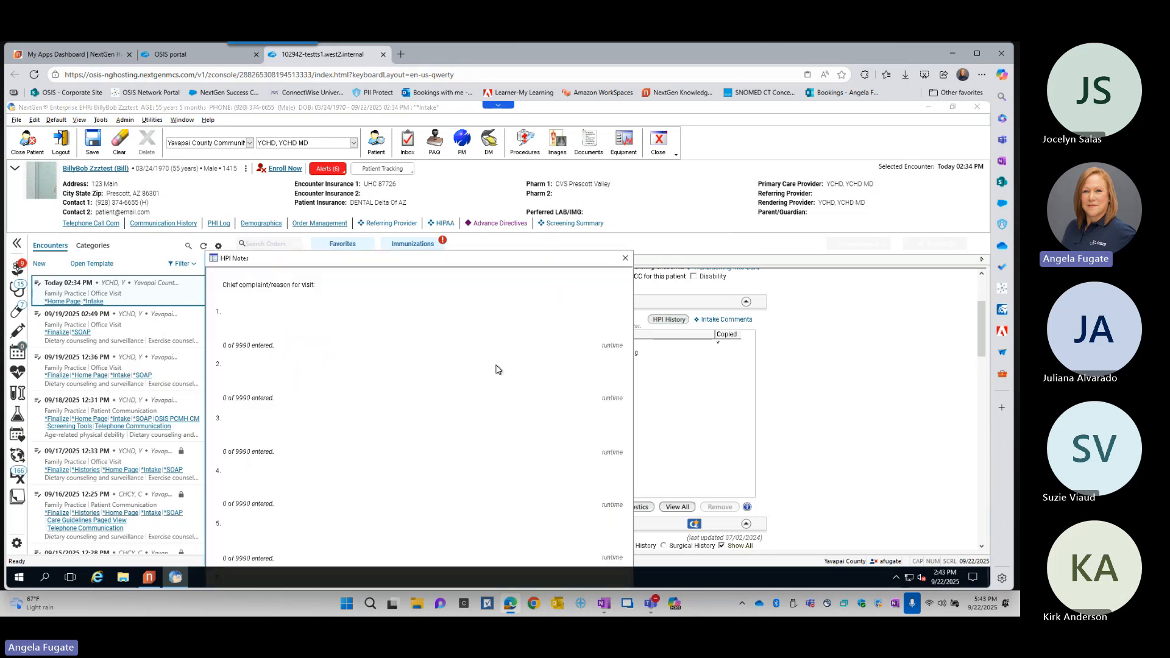
left_click(293, 329)
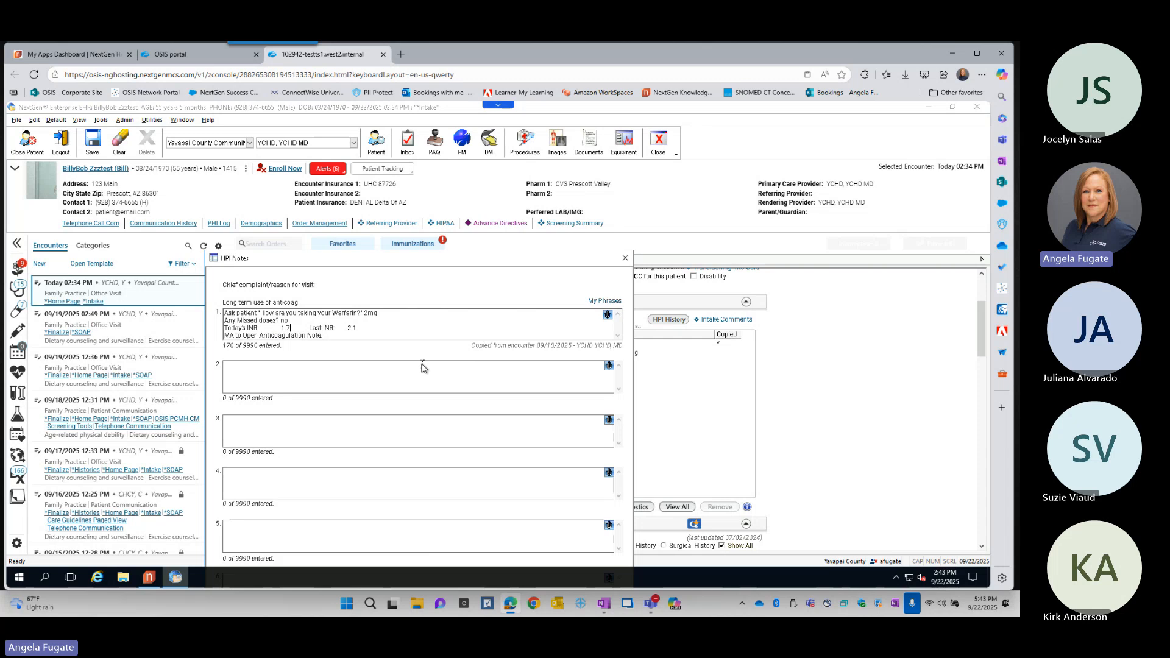
key("BackSpace")
type("9")
left_click(365, 329)
left_click_drag(510, 262, 512, 171)
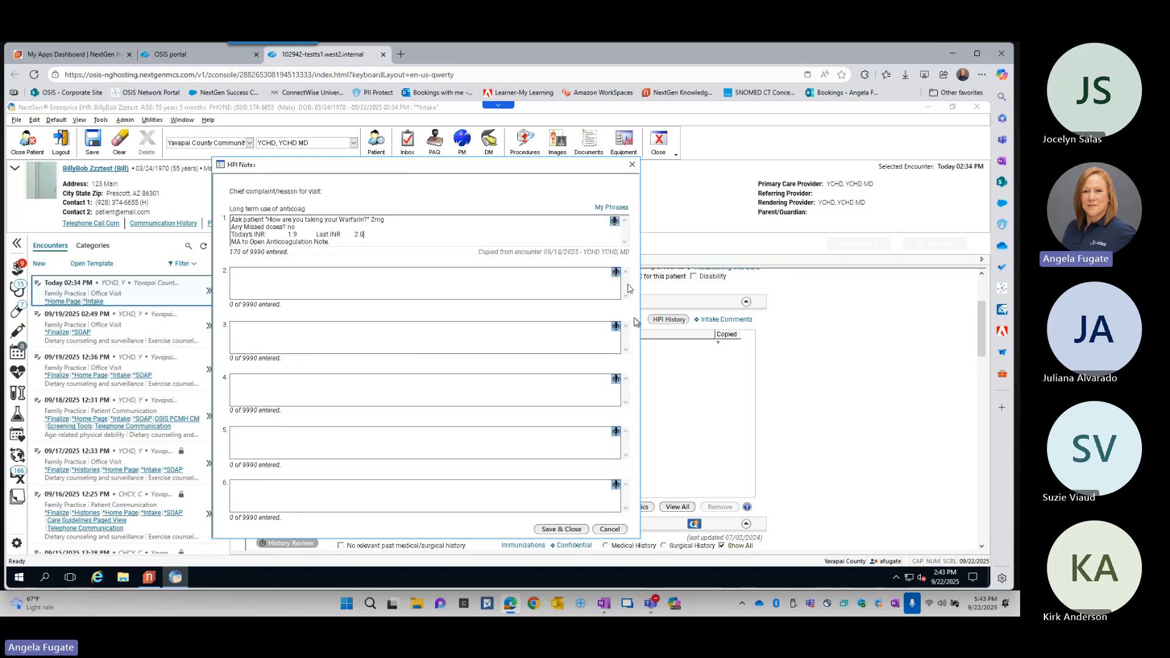
left_click(571, 529)
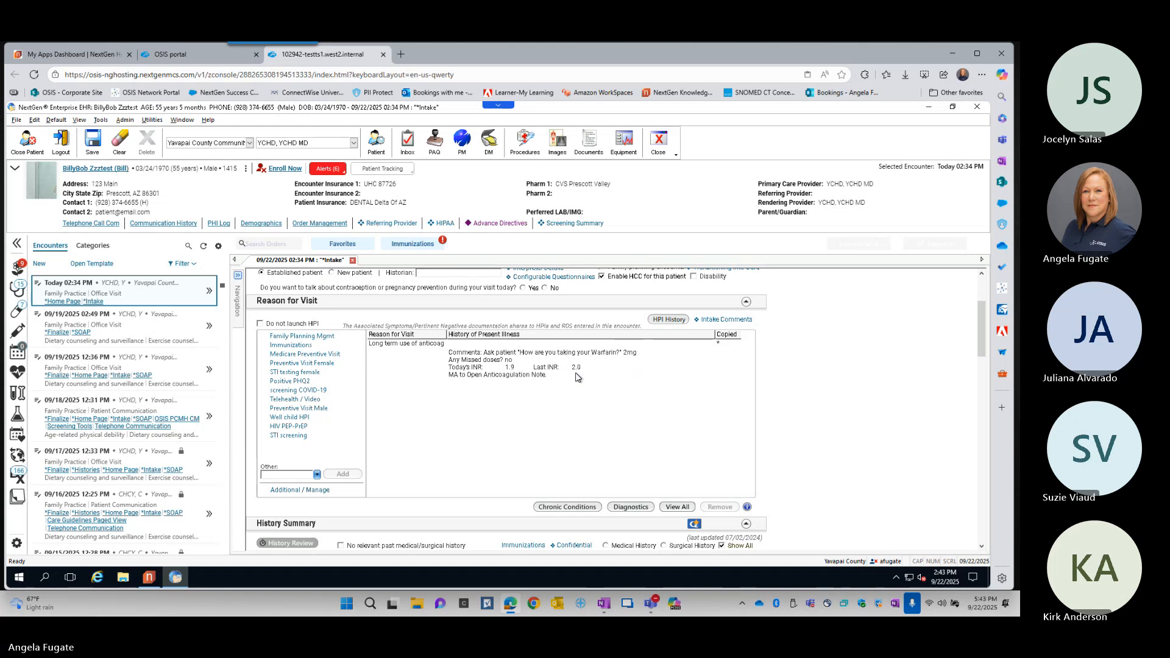
- Add STI screening as a reason for visit, look over its Confidential Sexual History form, and accept it without entries
left_click(291, 438)
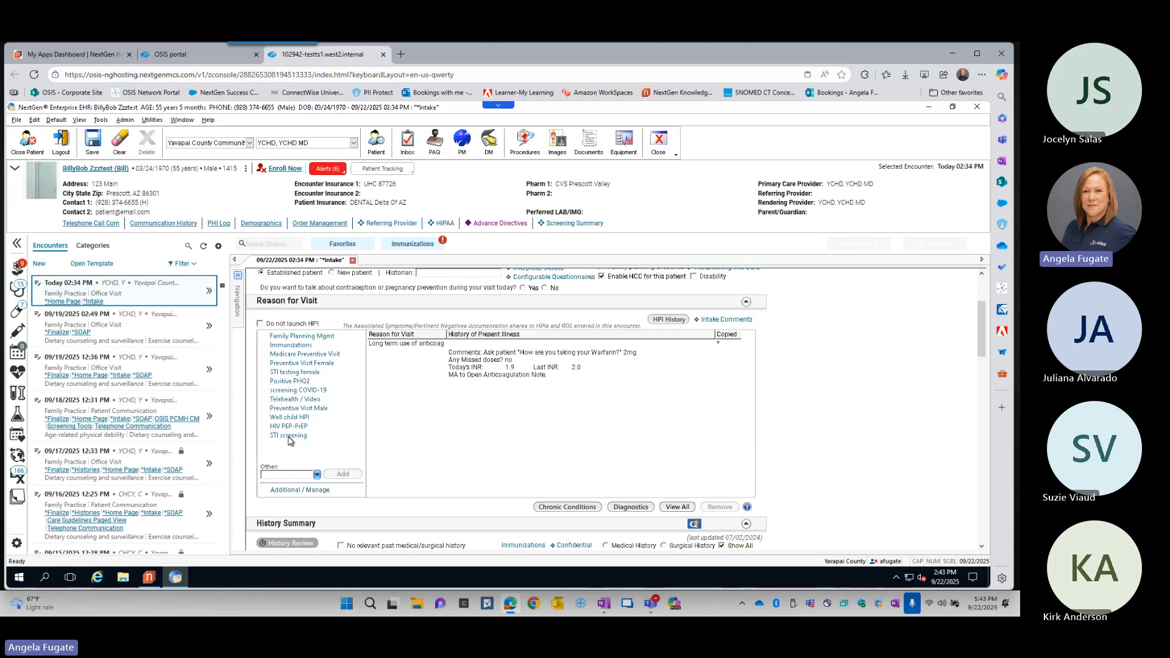
left_click(289, 438)
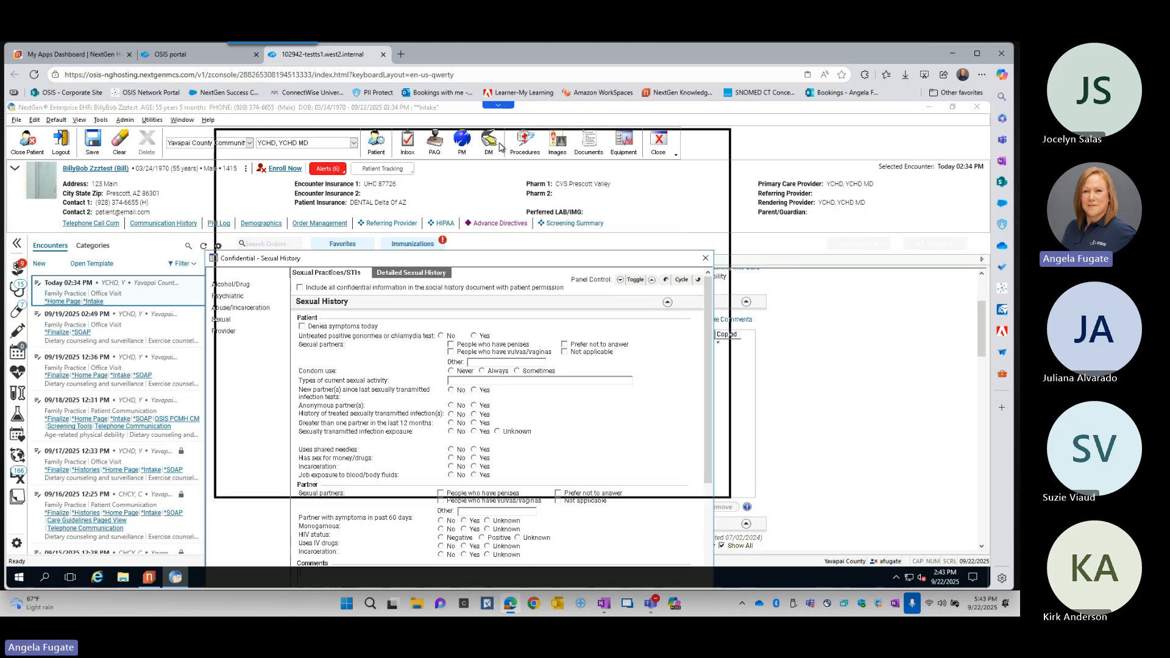
scroll(517, 263, "down", 5)
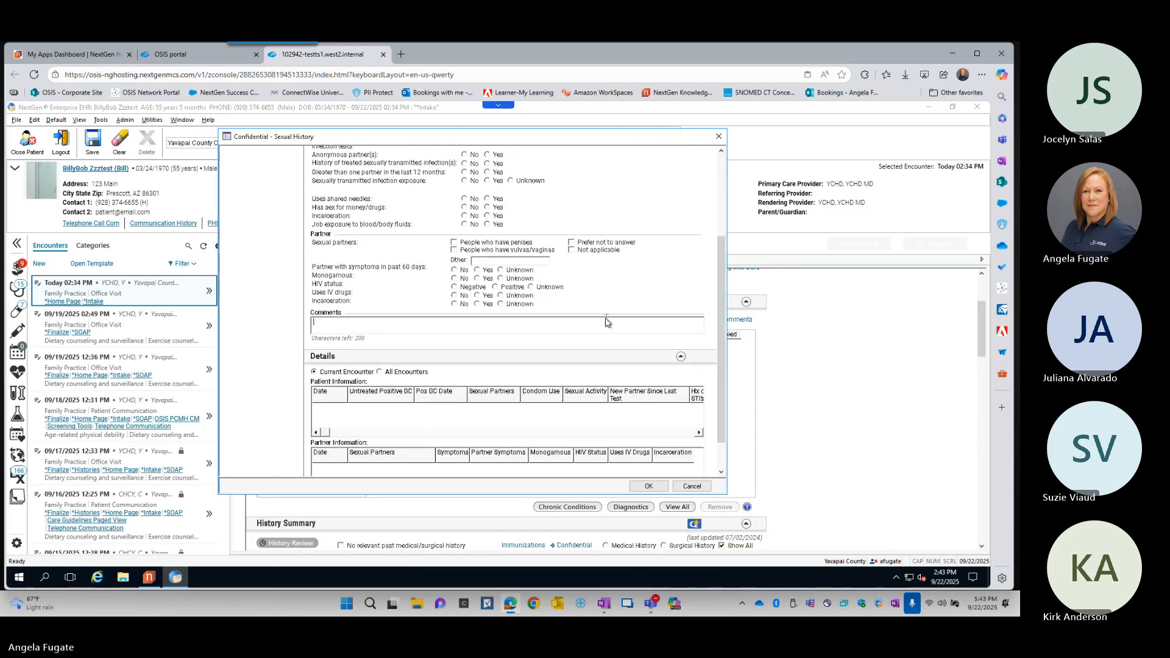
left_click(649, 487)
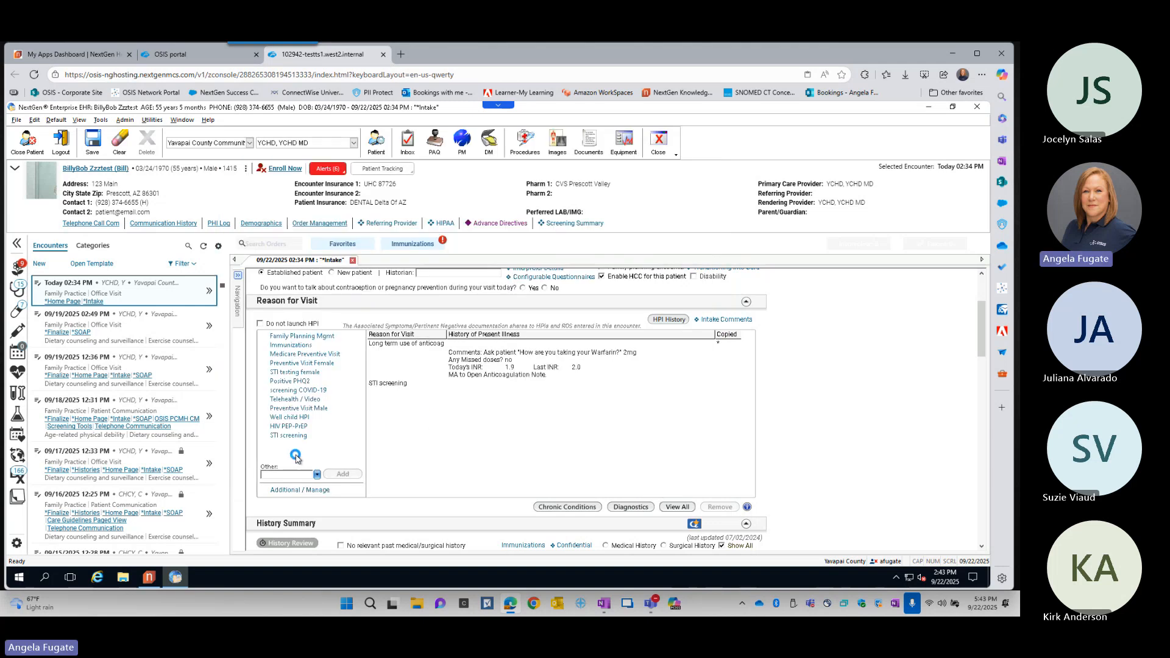
- Add HIV PEP-PrEP as a reason for visit, view its HPI form, and cancel the form
left_click(295, 436)
left_click(296, 427)
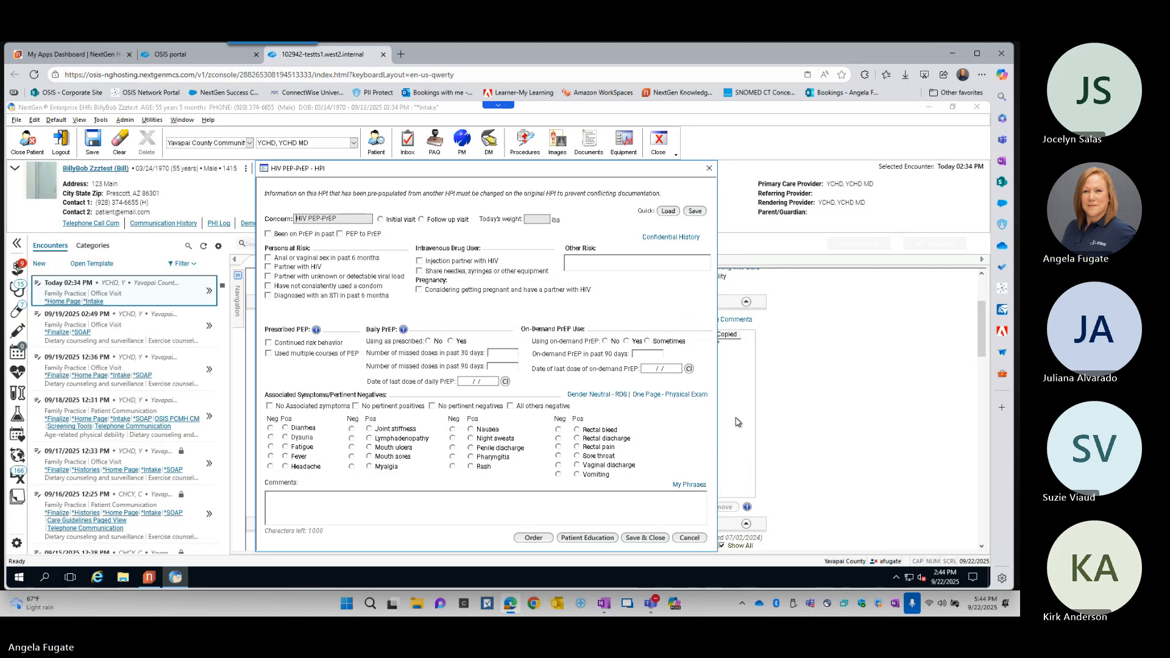
left_click(690, 538)
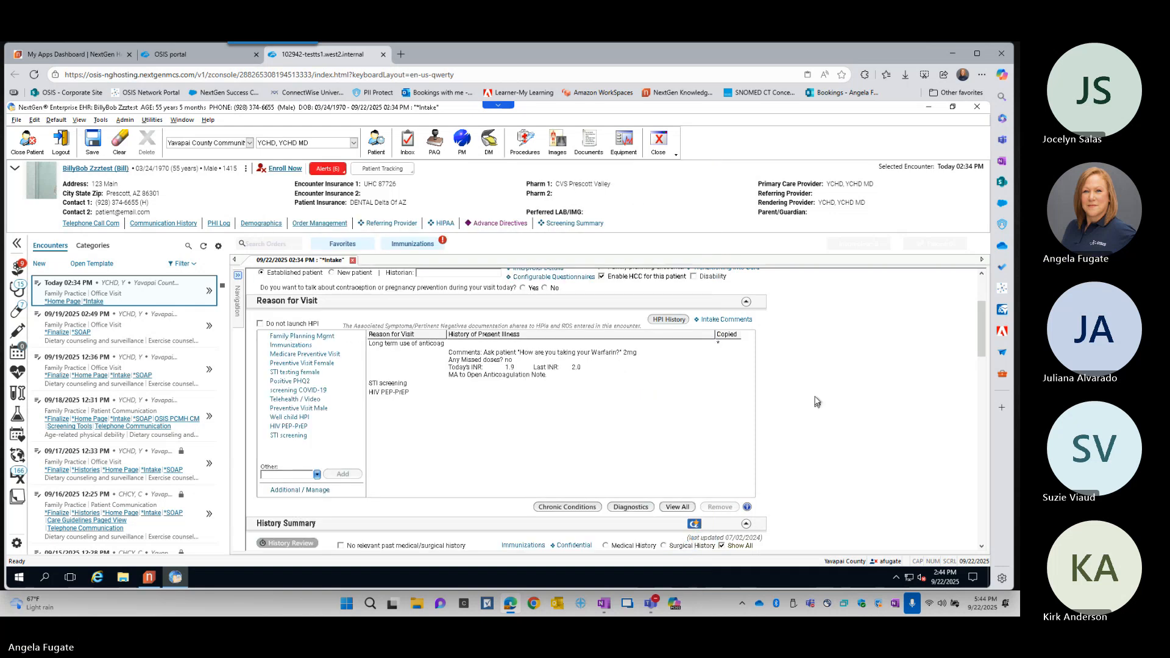
- Clear HIV PEP-PrEP from the managed reasons for visit, browse the list of additional reasons, and save and close the dialog
left_click(317, 491)
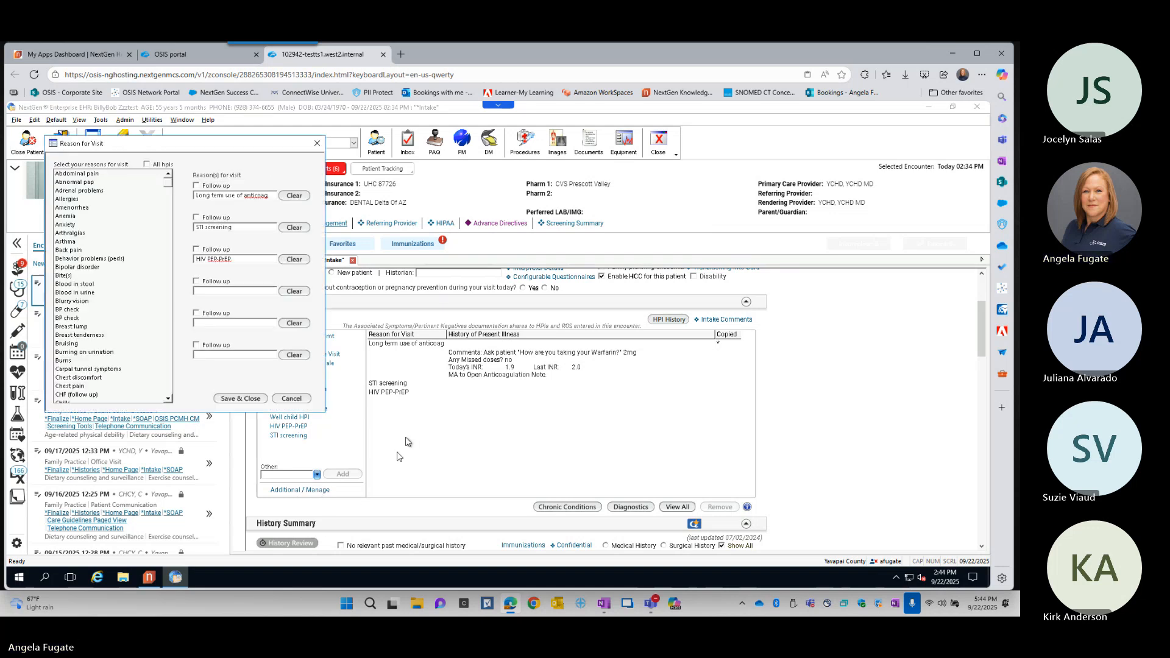
left_click_drag(223, 152, 454, 153)
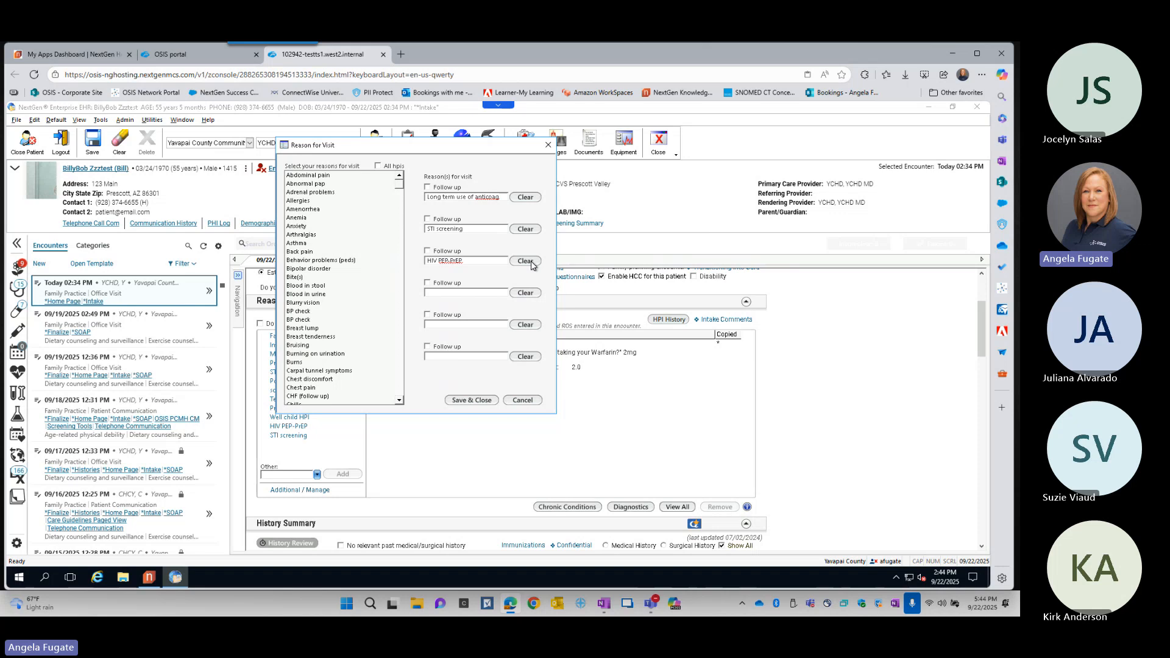
left_click(525, 261)
scroll(348, 318, "down", 5)
scroll(349, 318, "down", 12)
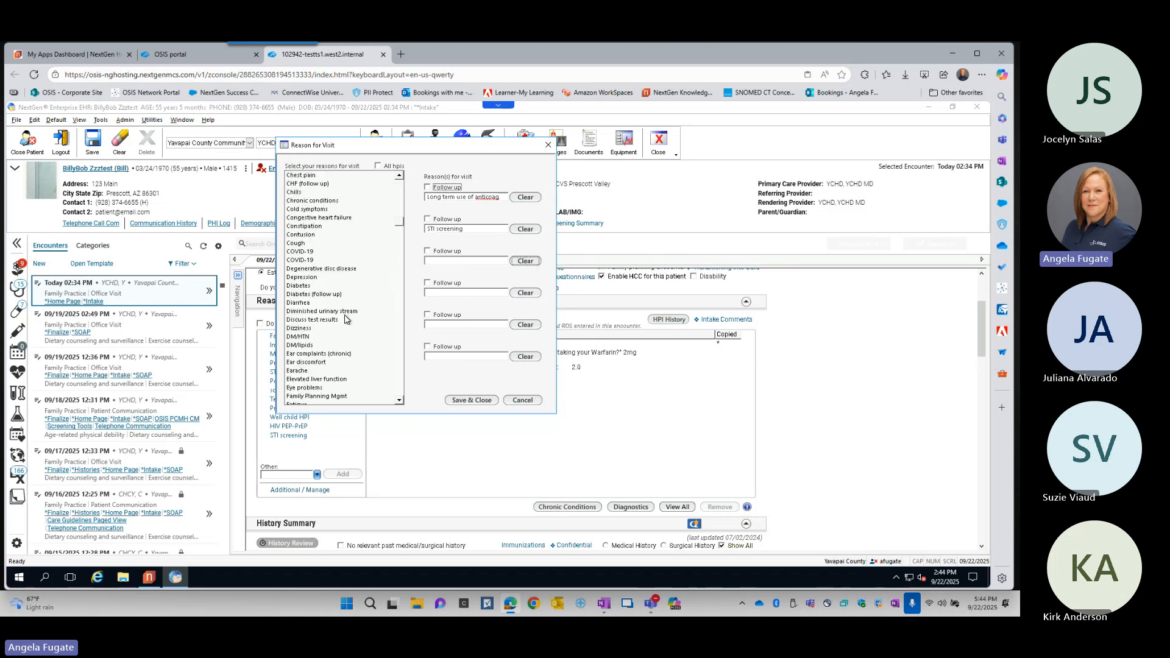
scroll(344, 318, "down", 5)
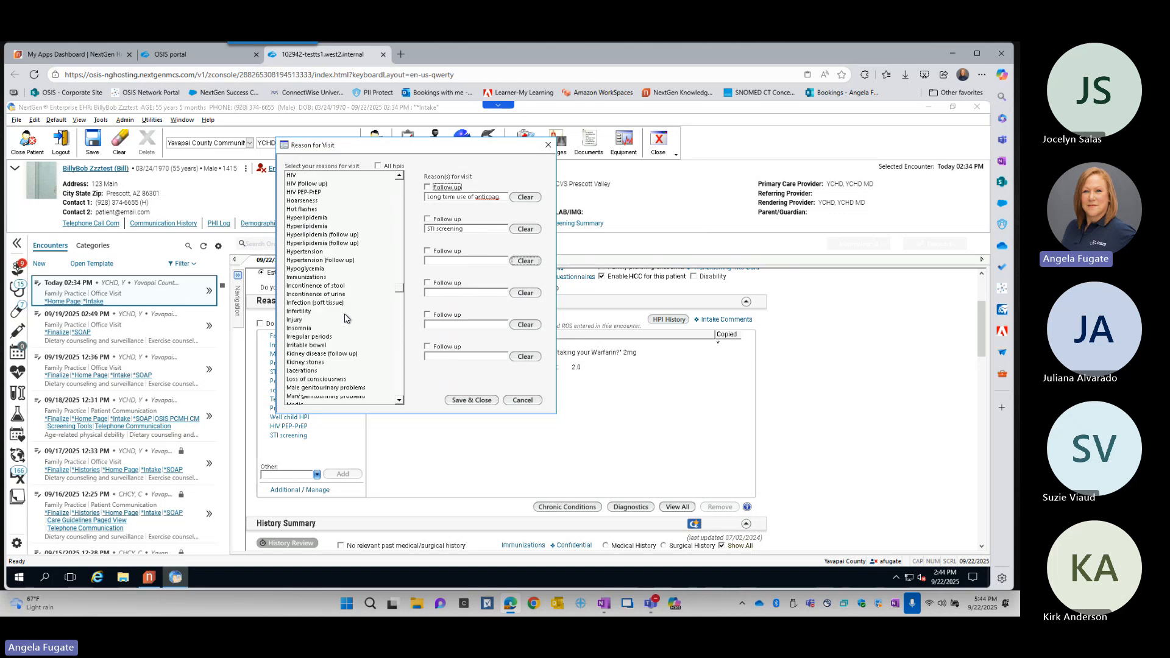
left_click(477, 401)
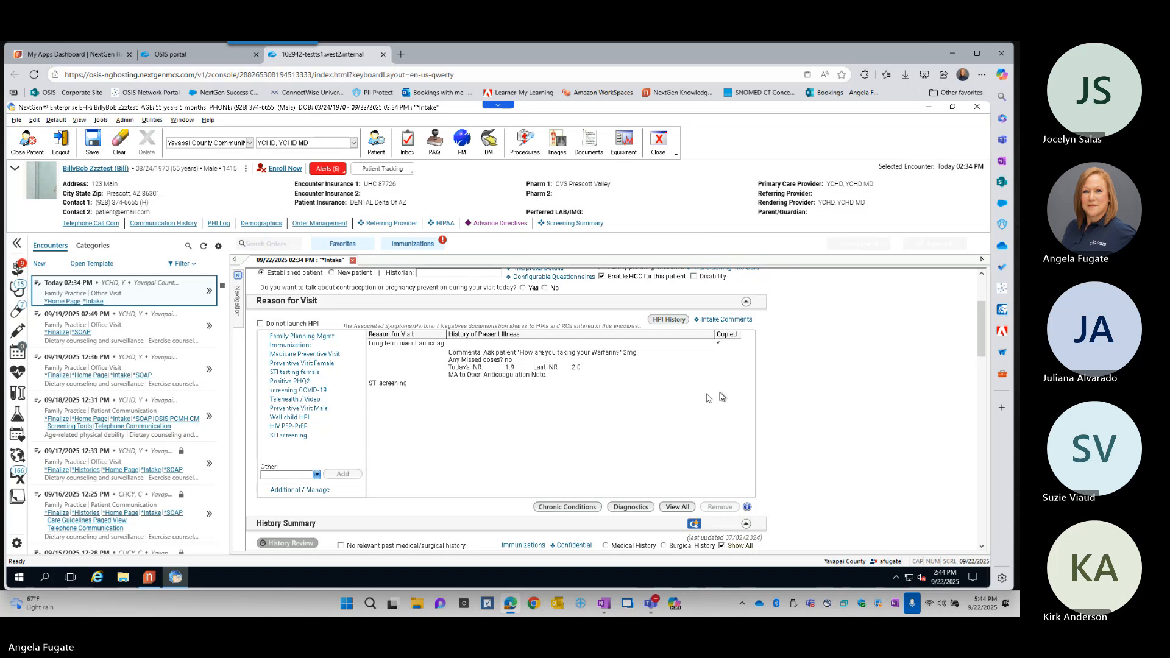
- Collapse Reason for Visit and History Summary, and enter height 5 ft 3 in and weight 150 lb in a new adult vital signs record
left_click(747, 302)
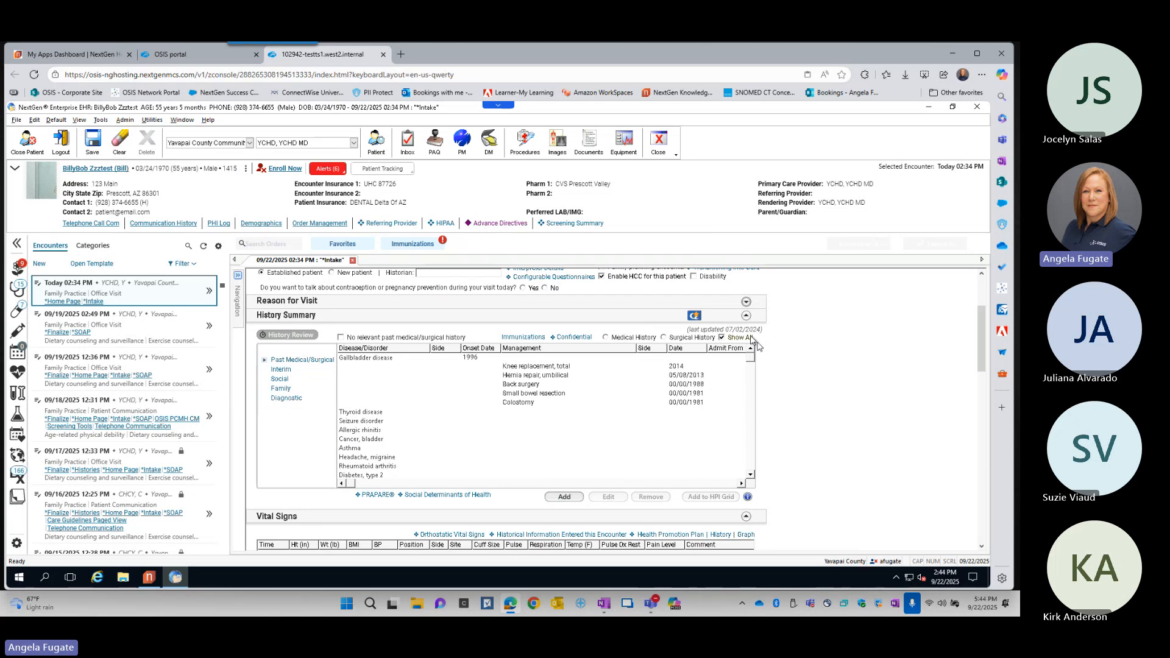
left_click(746, 316)
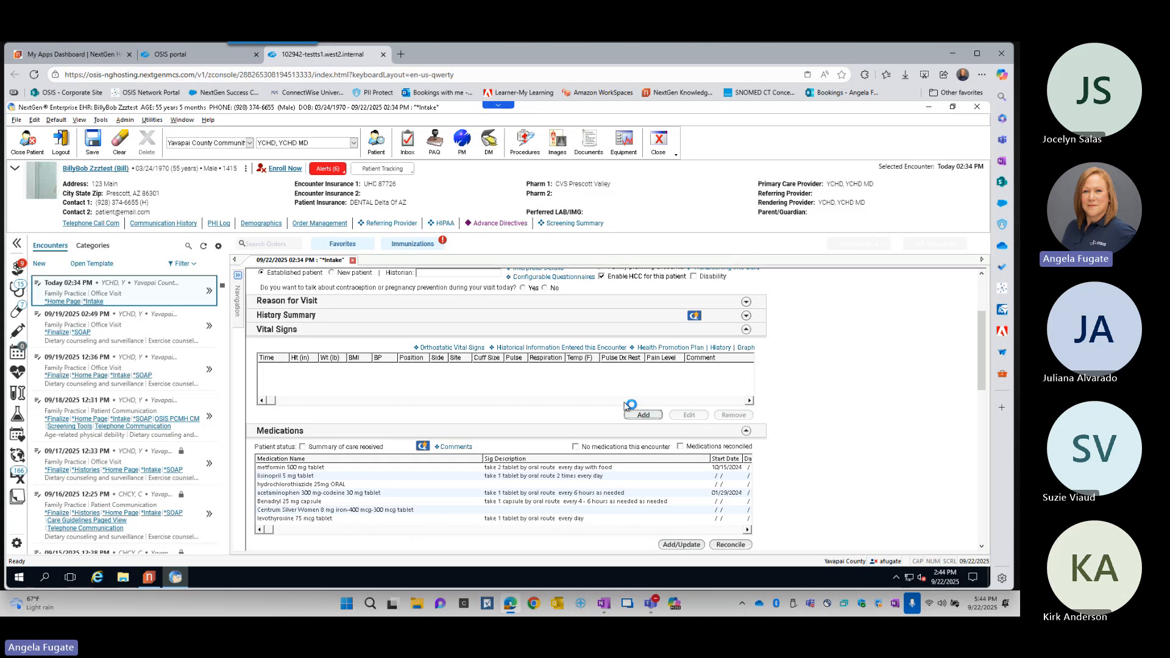
left_click(644, 415)
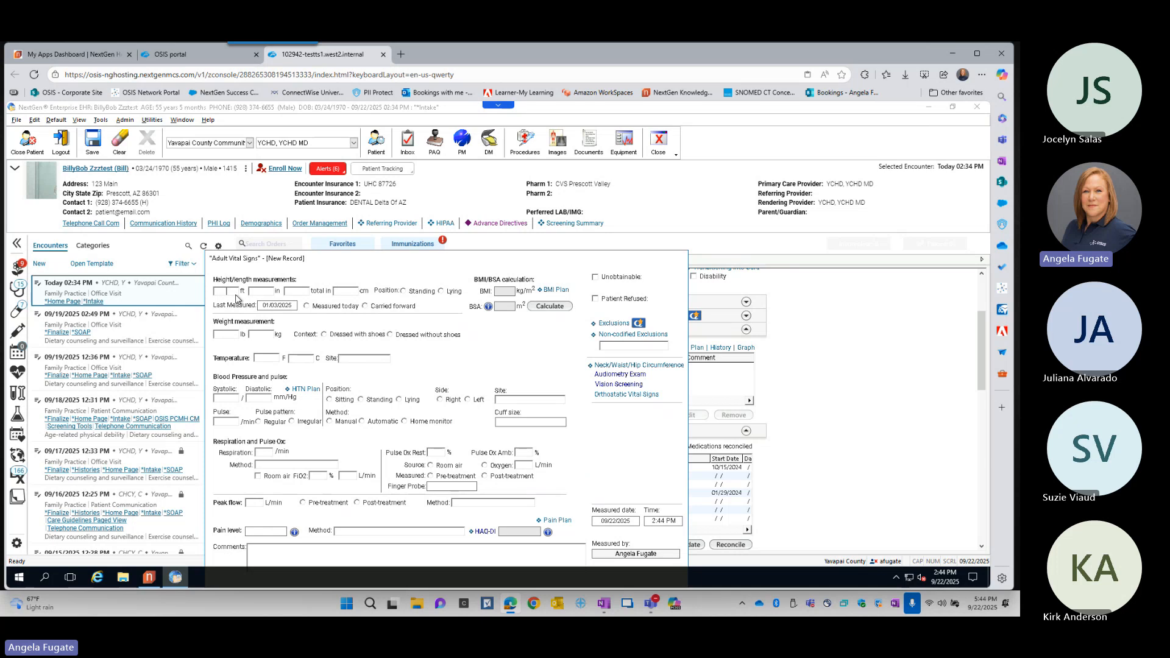
type("5")
type("3")
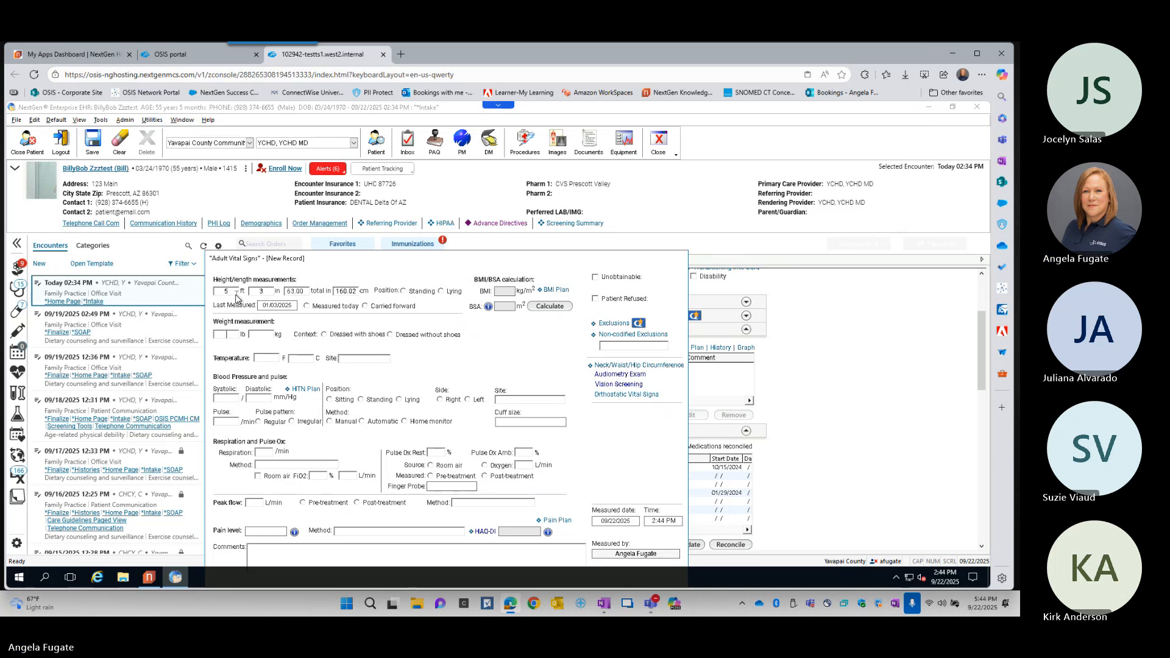
left_click(224, 334)
type("150")
key("Tab")
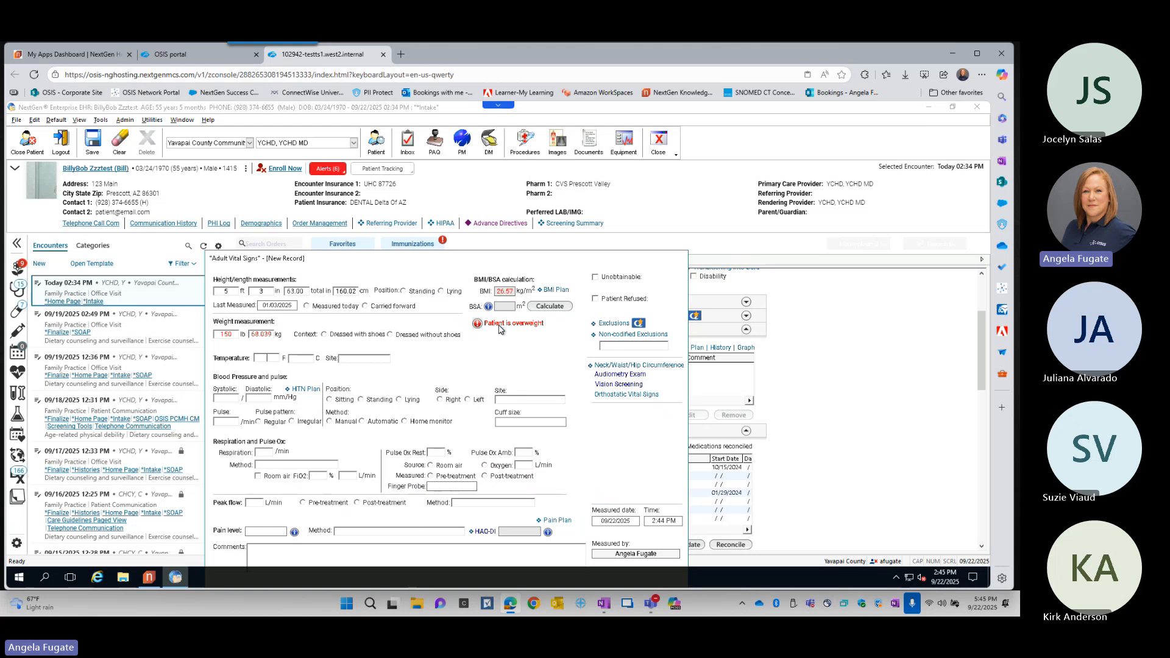
- Accept the BMI Plan with prescribed diet and activity/exercise education, and save and close the vital signs record
left_click(556, 290)
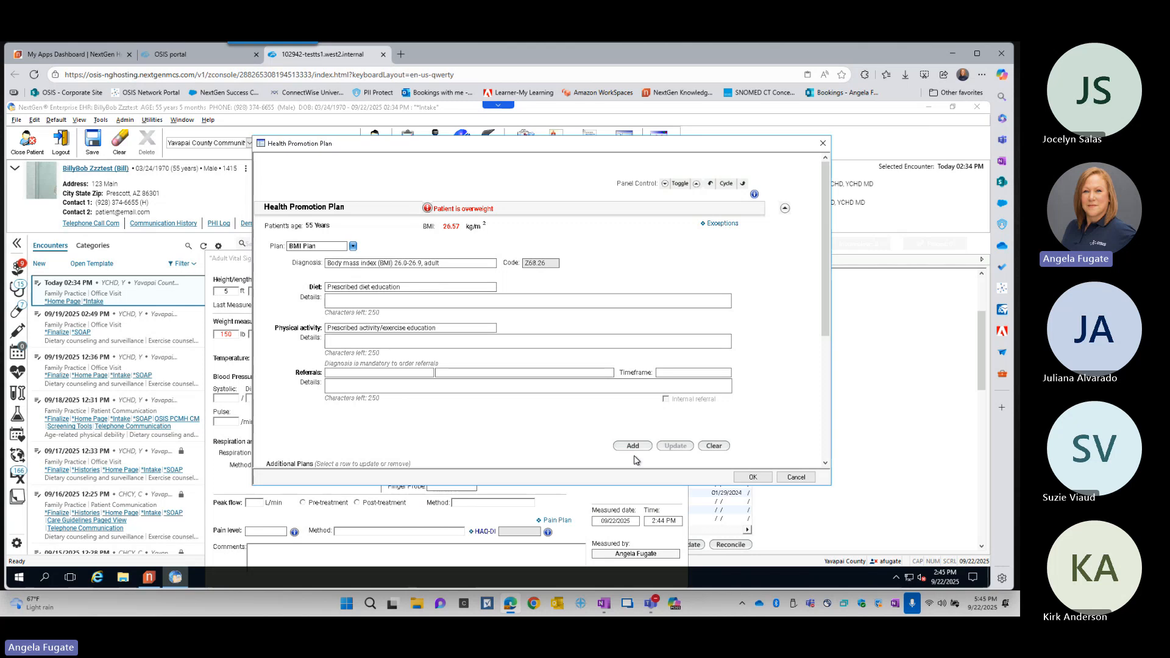
left_click(753, 477)
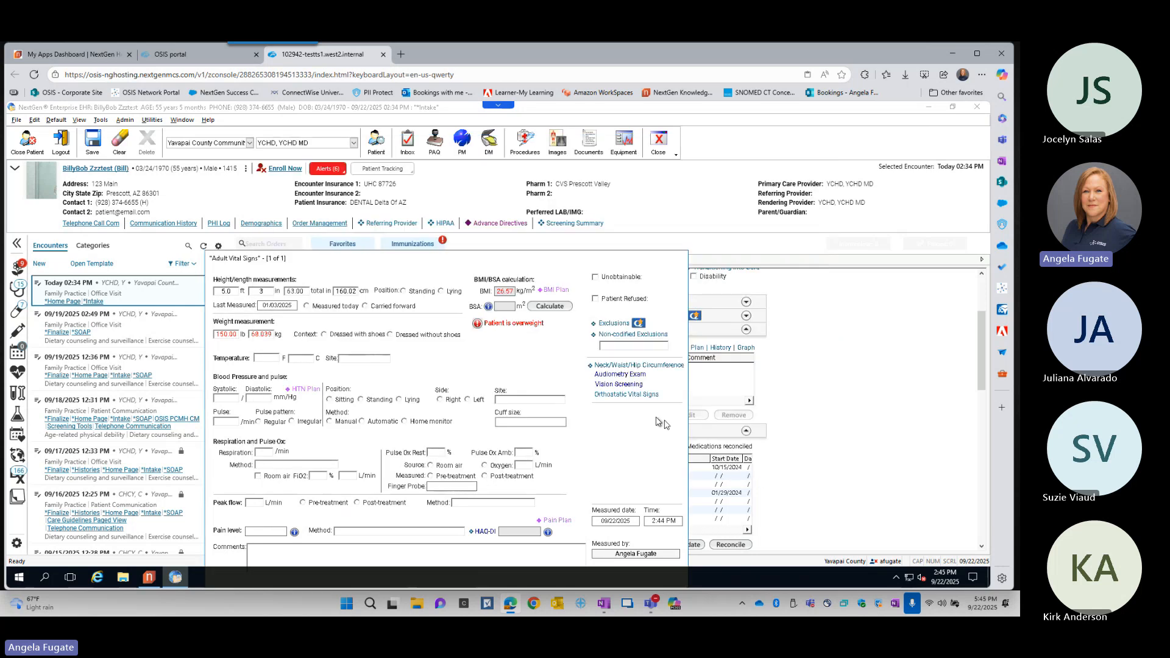
key("ctrl")
key("ctrl")
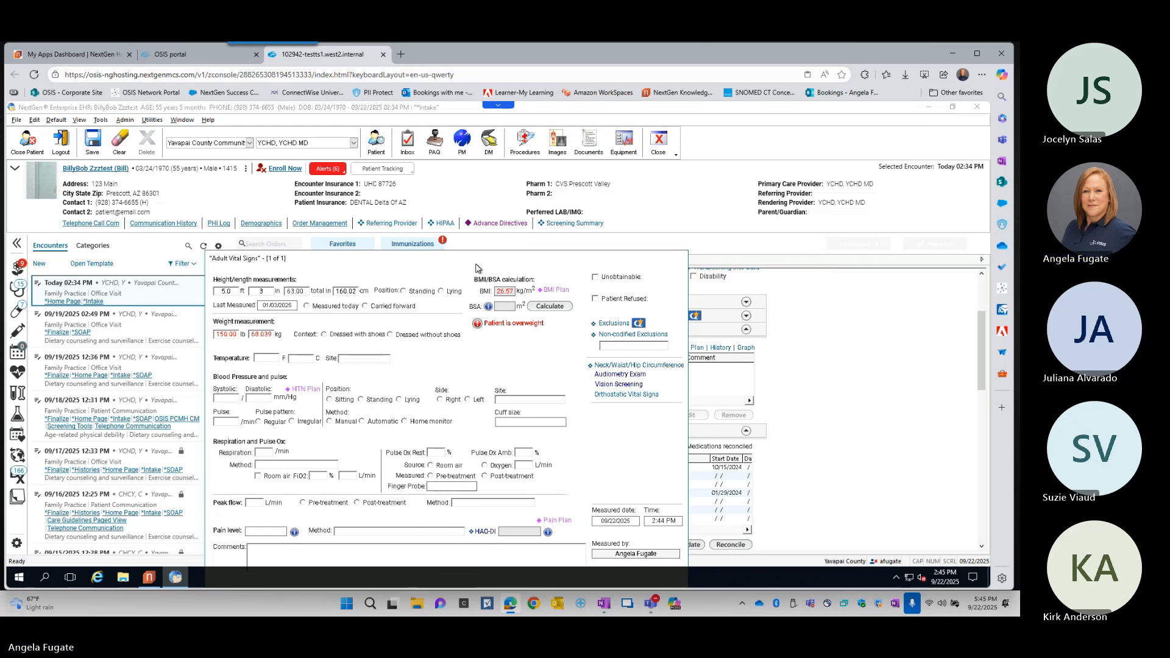
left_click_drag(478, 261, 482, 179)
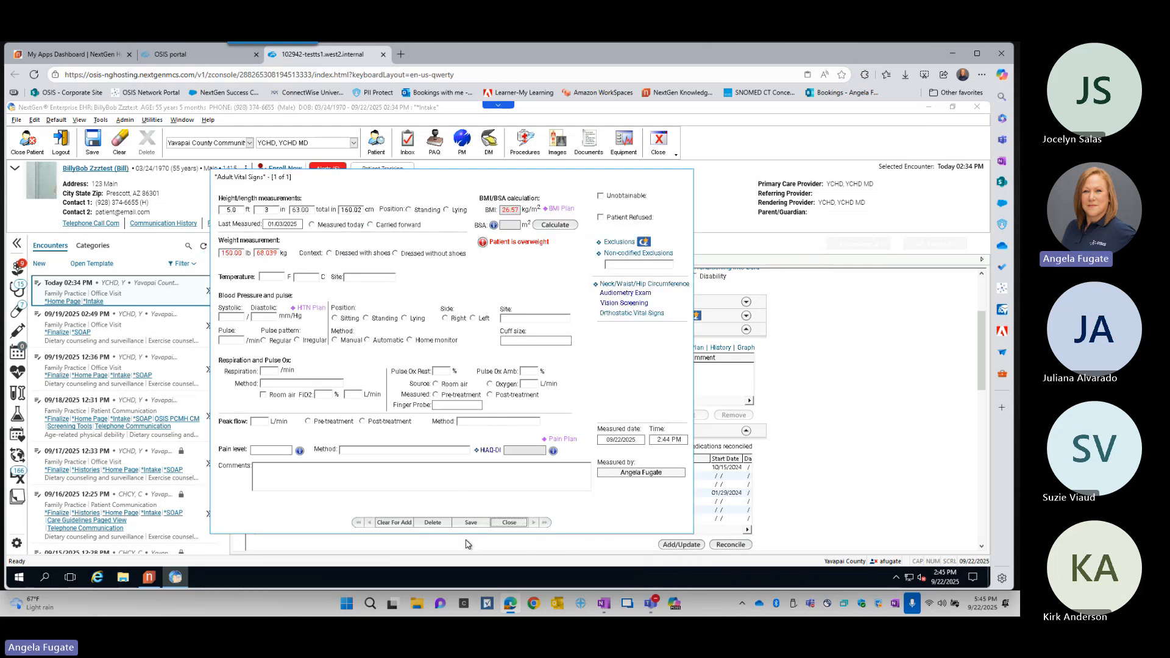
left_click(481, 524)
left_click(507, 523)
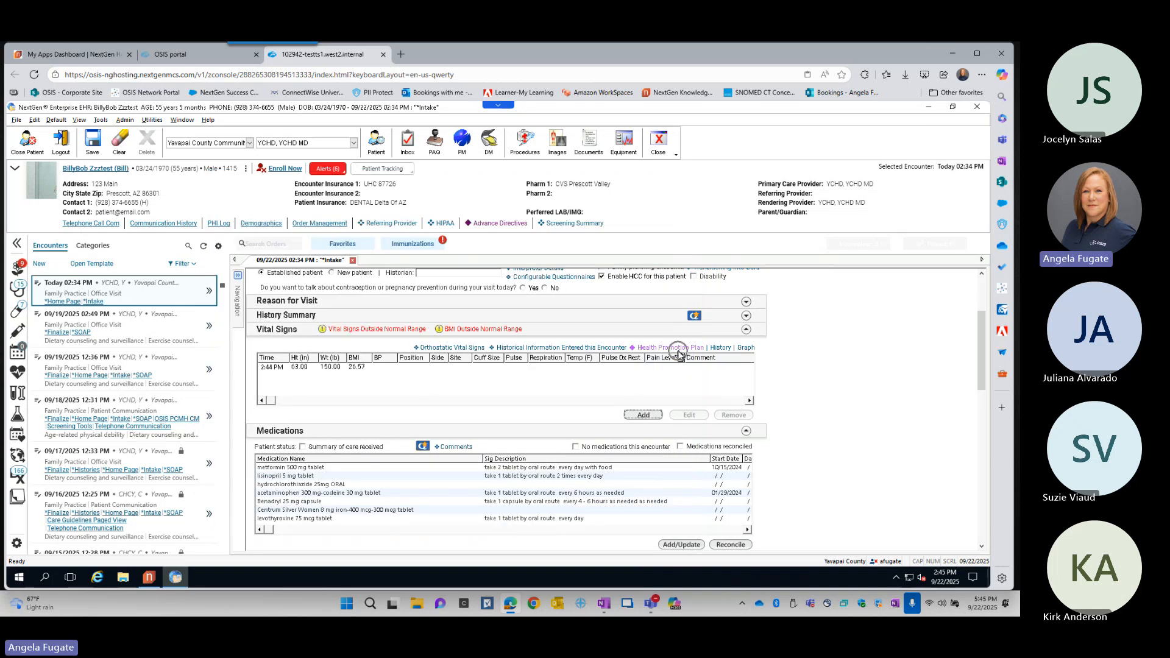
- Collapse the Vital Signs section, view the patient's medications in the Medication Module, and close the module without changes
key("ctrl")
key("ctrl")
left_click(746, 329)
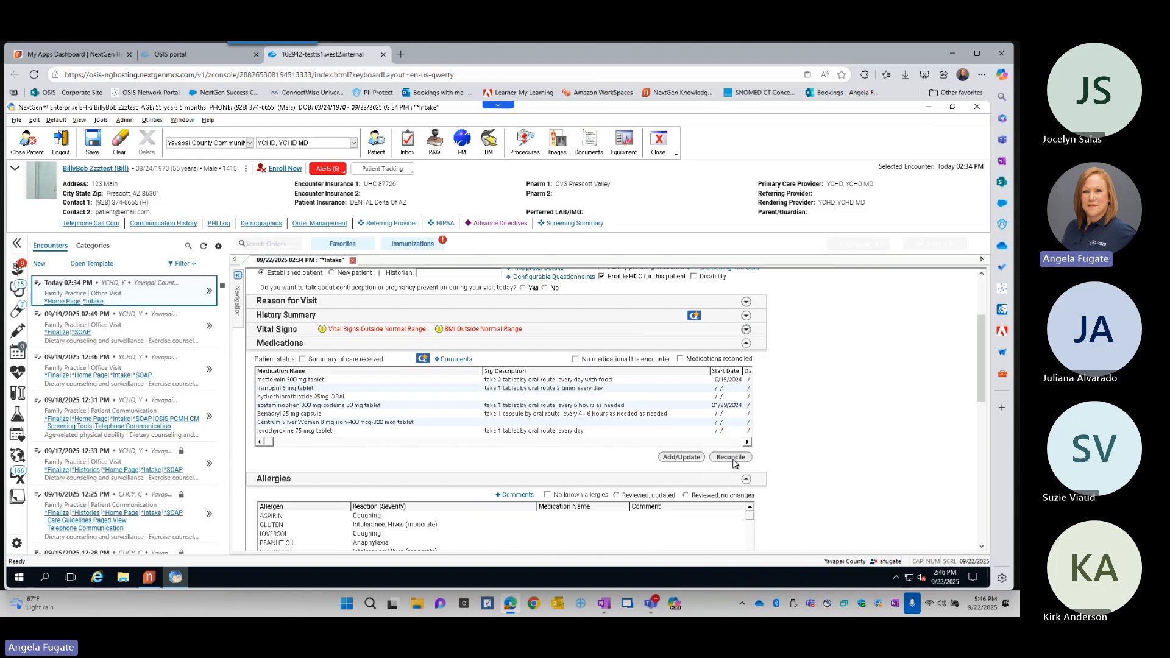
left_click(681, 457)
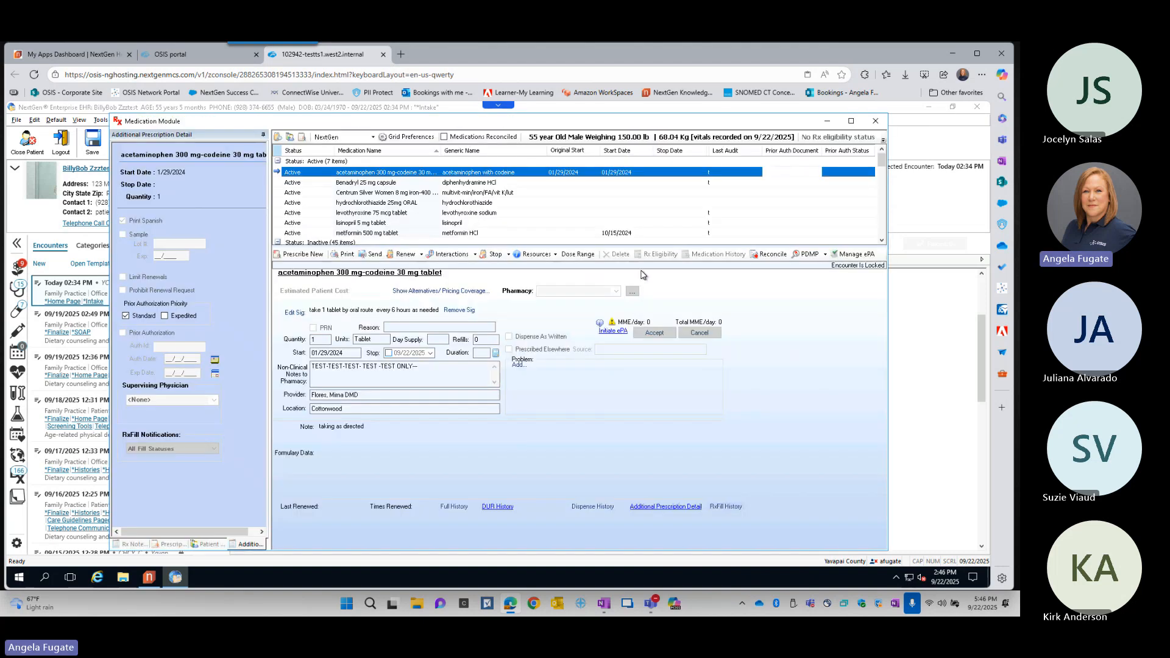
left_click(876, 121)
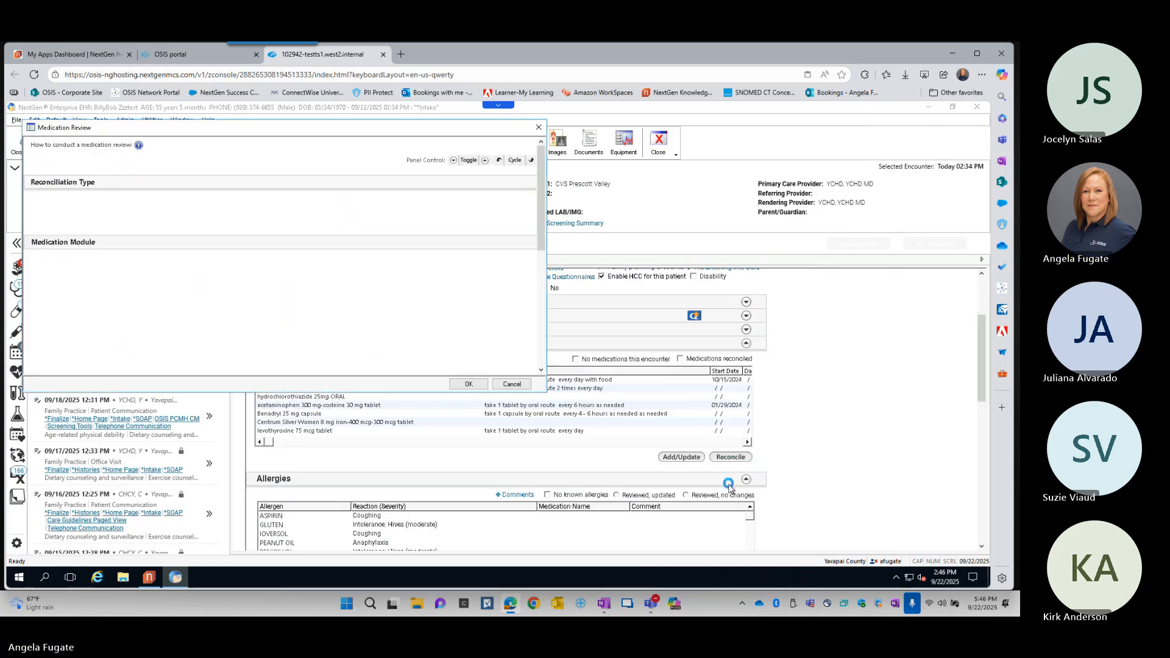
- Record manual medication reconciliation as completed with the patient's medication supply, and the medication list as confirmed with the significant other
left_click_drag(374, 130, 673, 157)
key("ctrl")
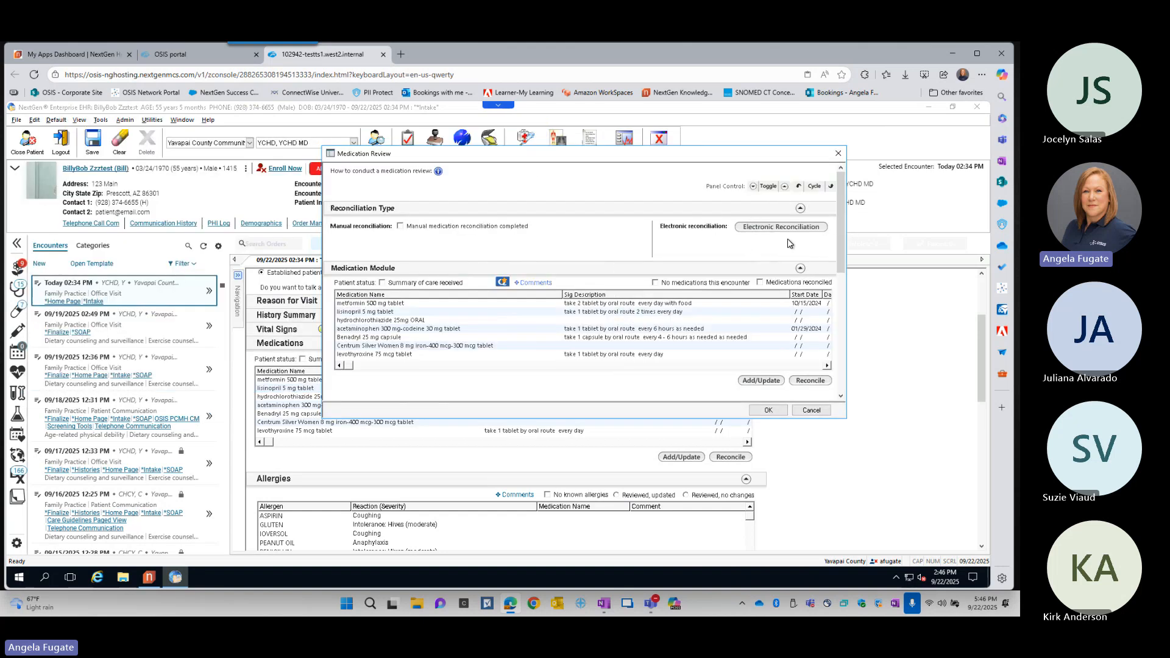
key("ctrl")
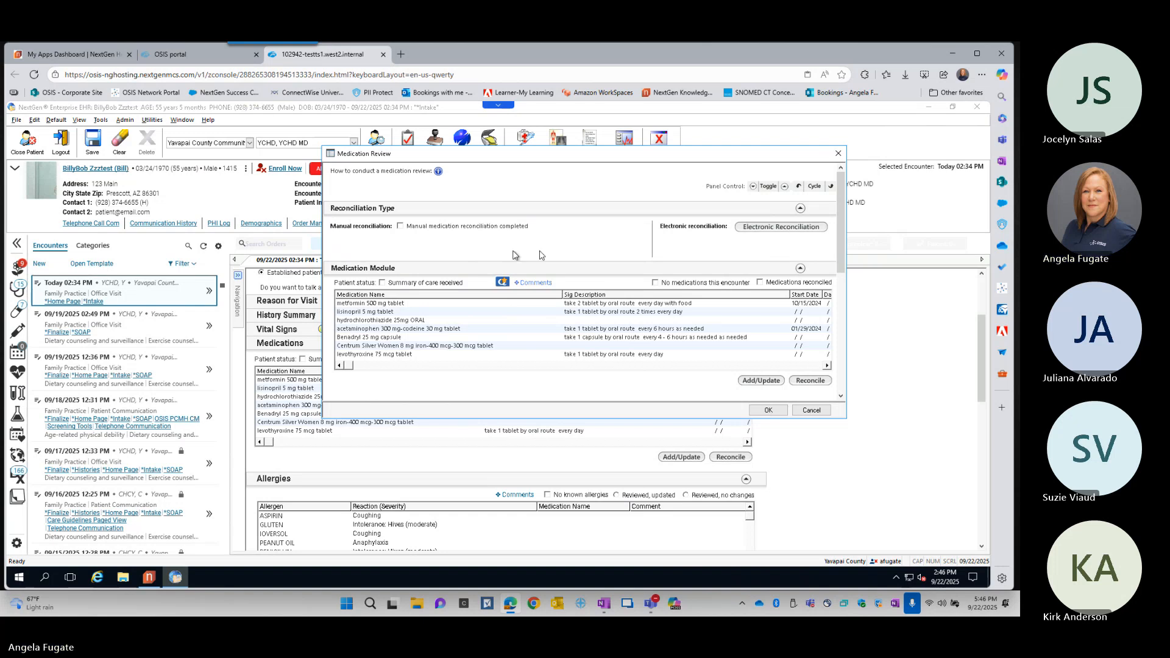
left_click(441, 232)
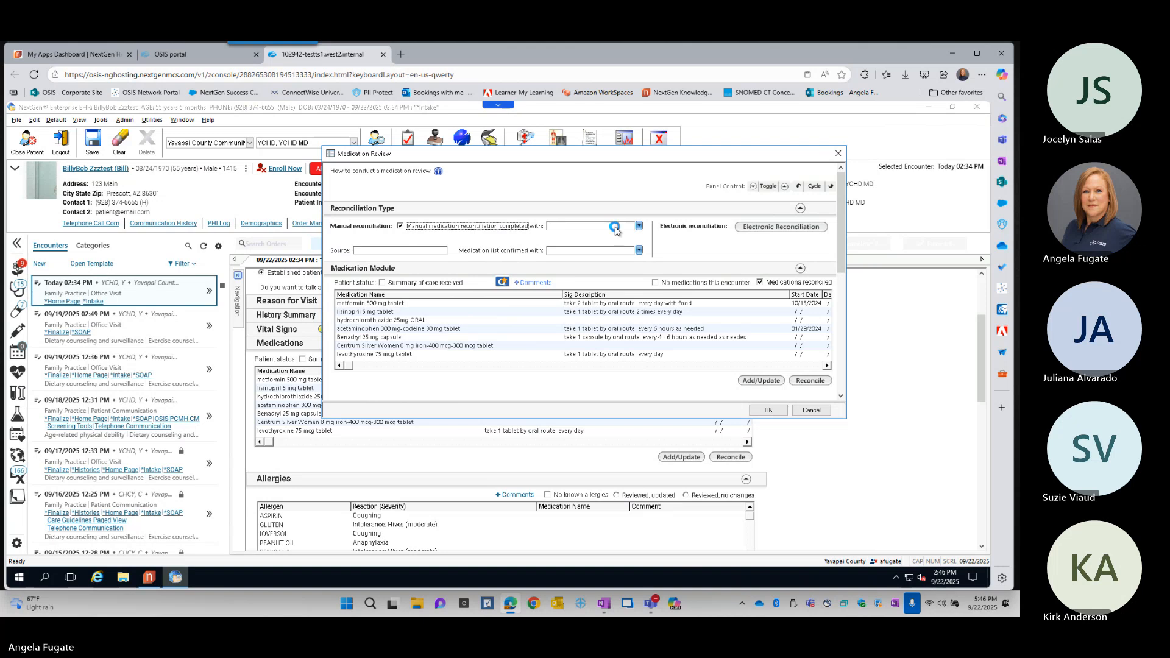
left_click(615, 228)
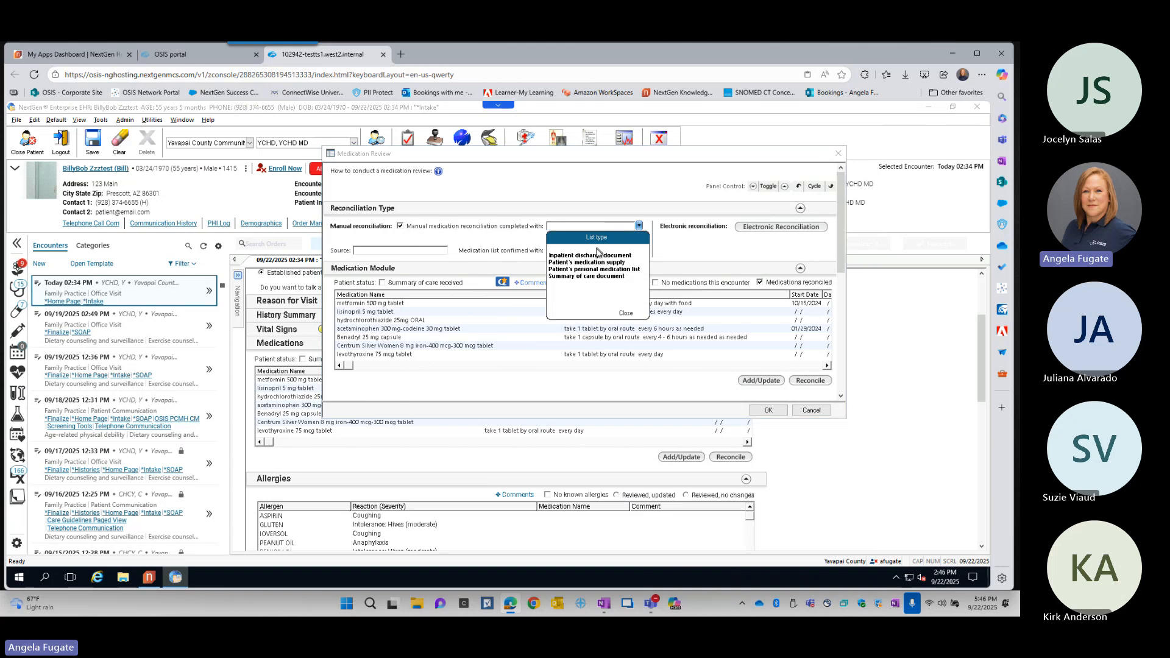
left_click(608, 263)
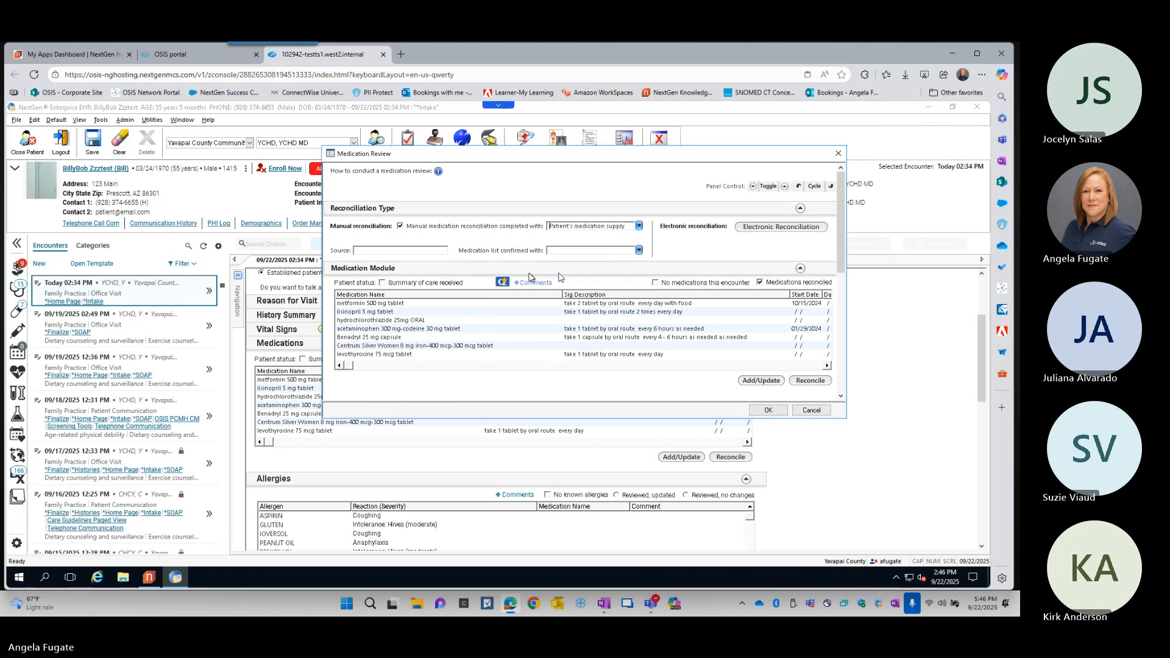
left_click(383, 251)
left_click(639, 250)
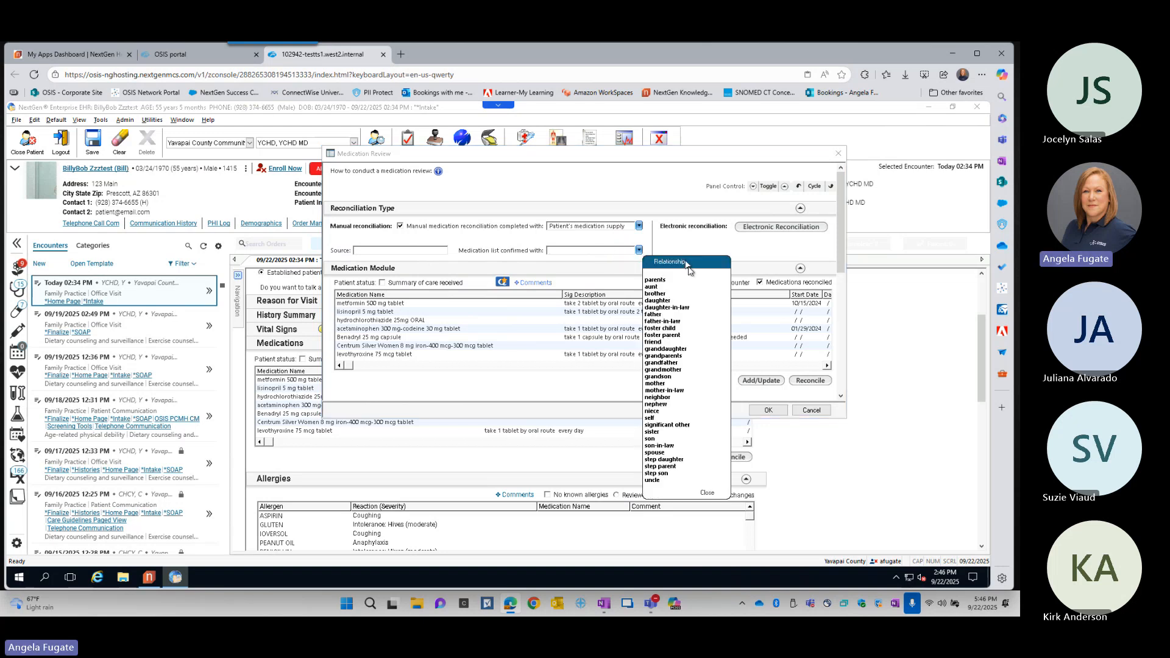
left_click(653, 425)
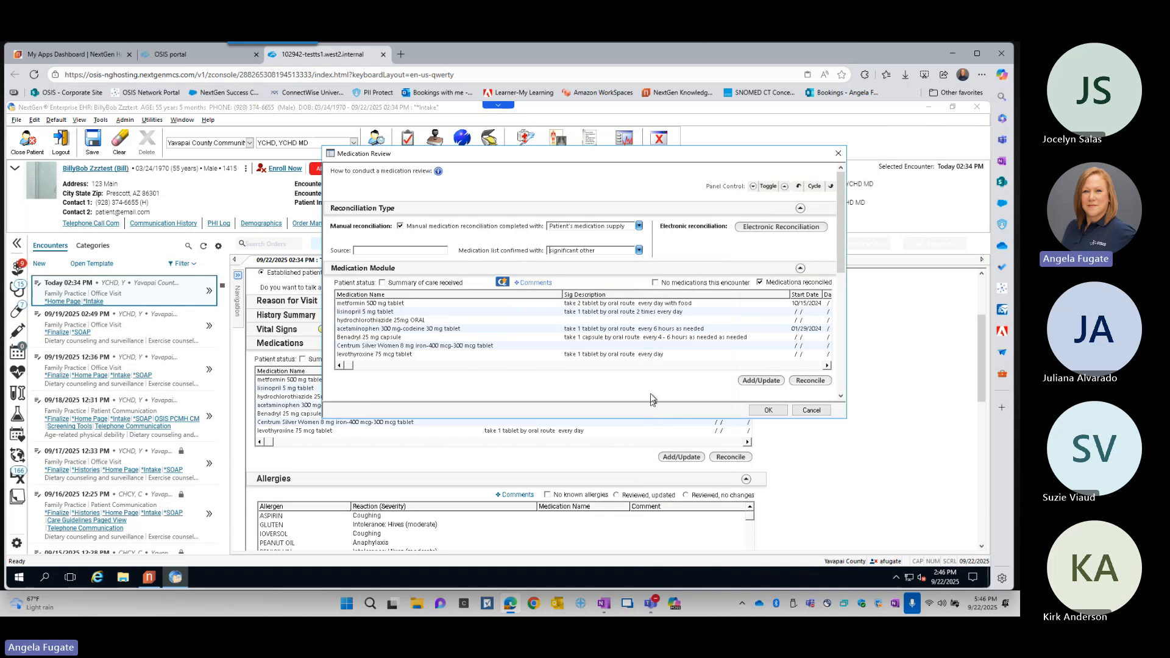
- Mark all medications in the Medication Review as reviewed and taken as directed
scroll(803, 309, "down", 1)
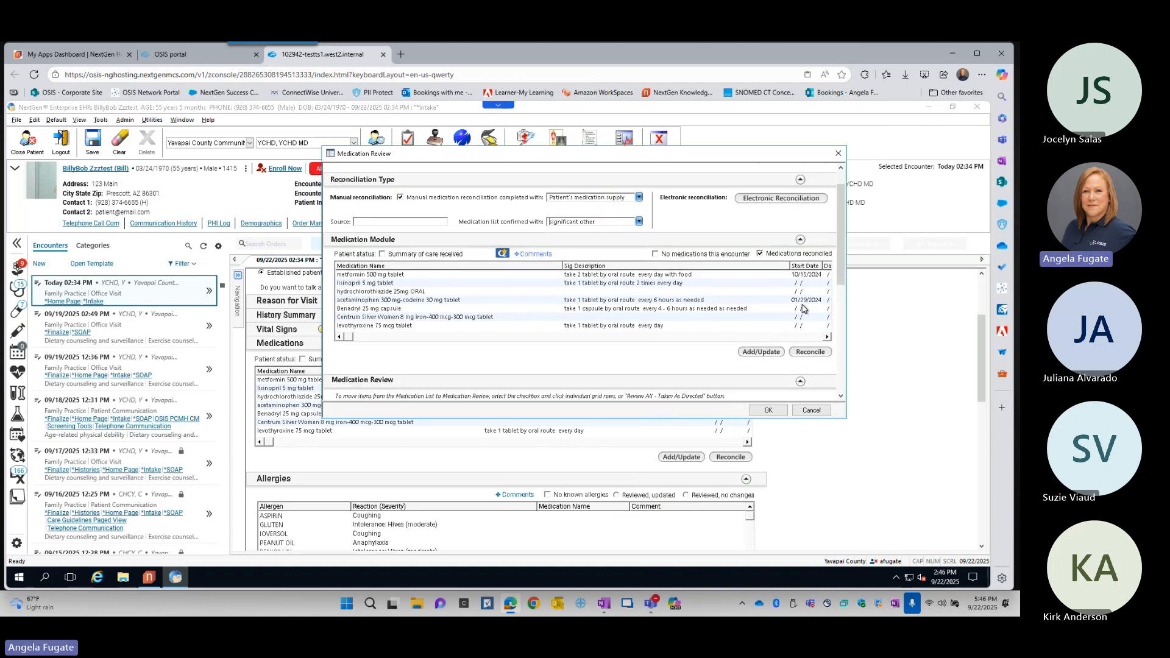
scroll(803, 309, "down", 5)
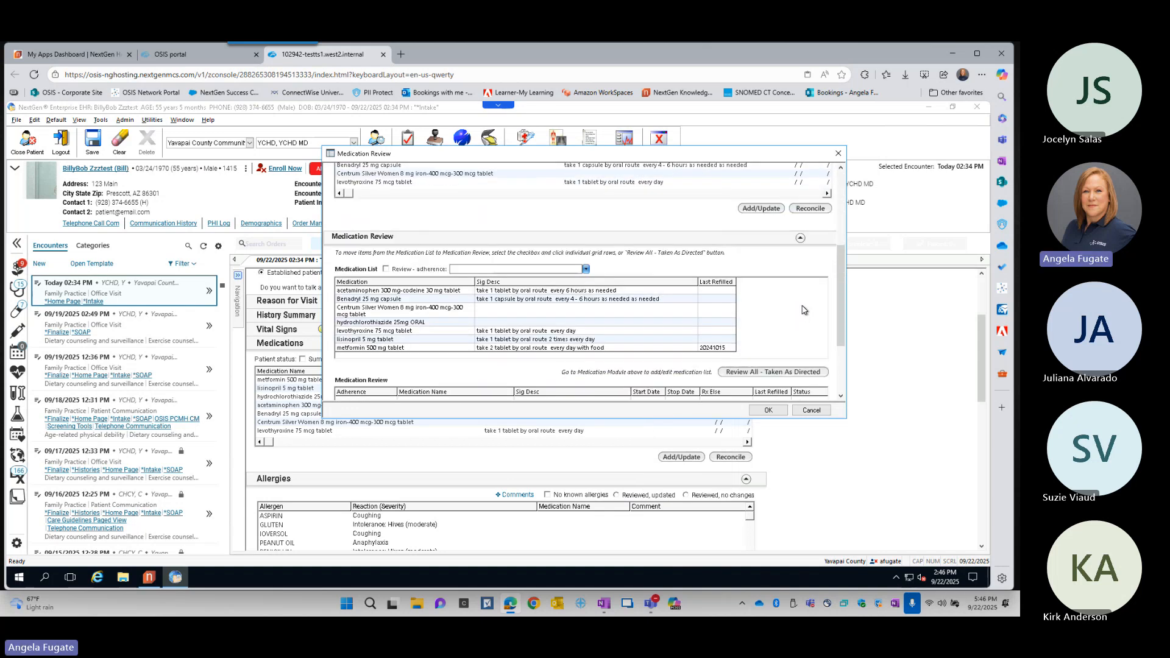
scroll(803, 309, "down", 2)
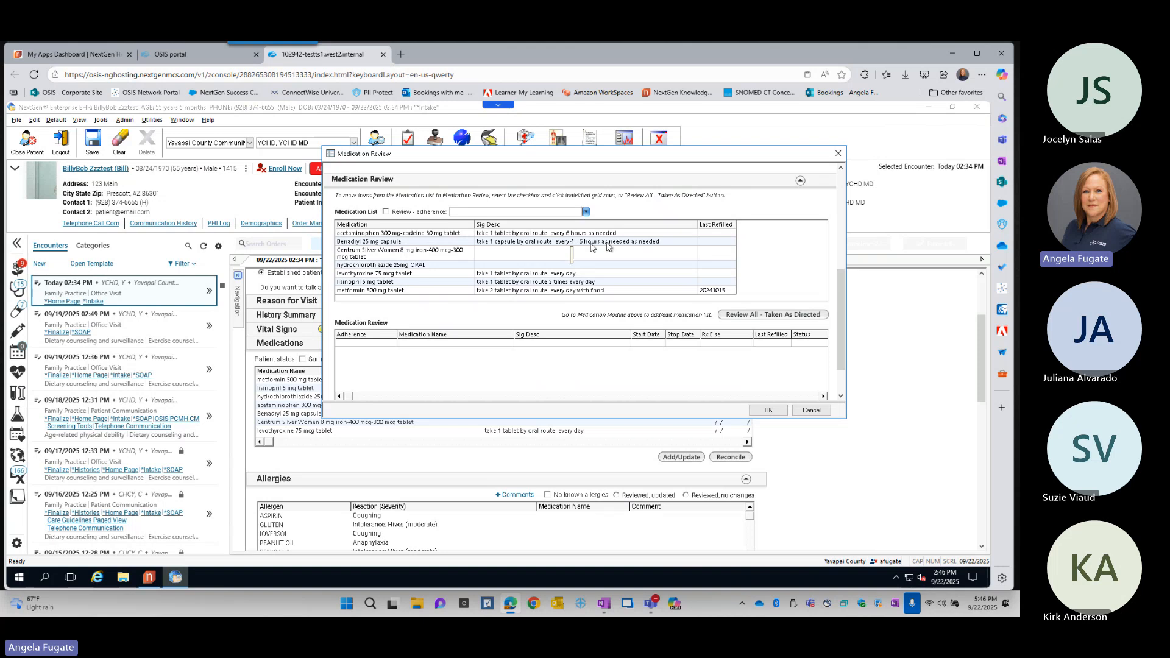
left_click(771, 317)
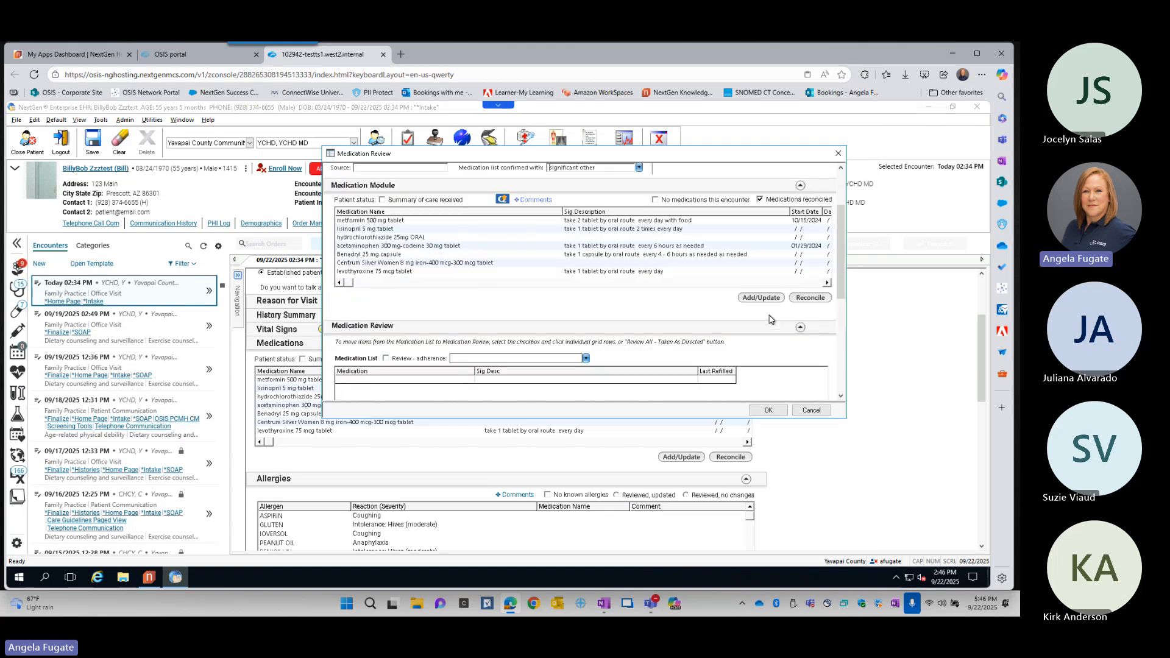
scroll(726, 291, "down", 3)
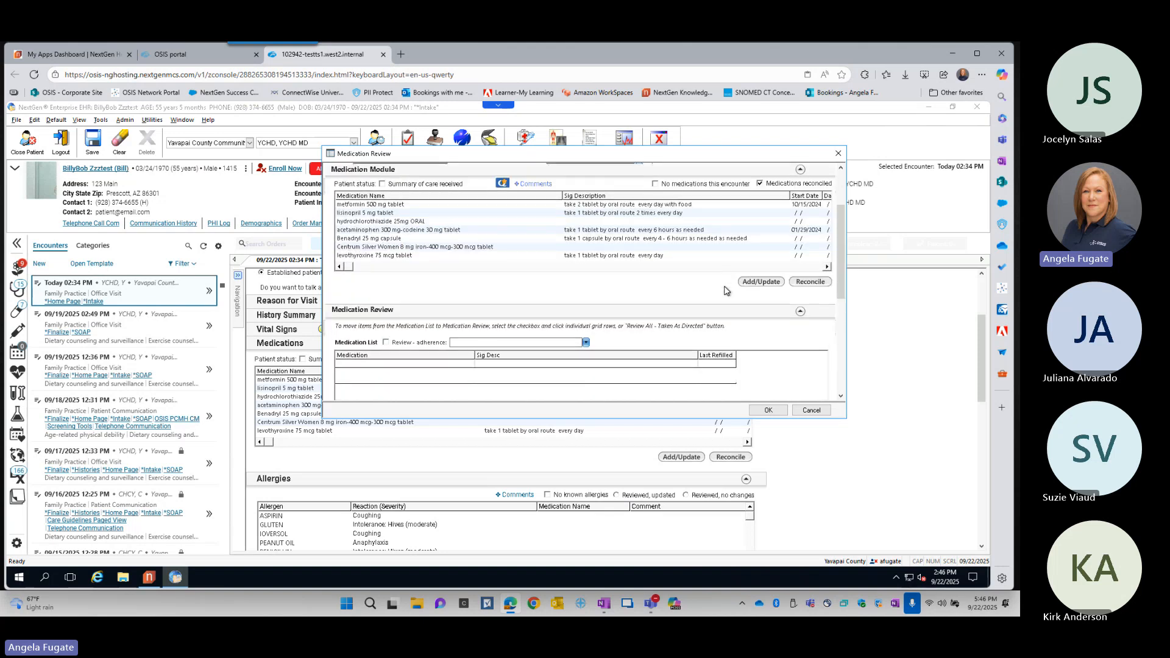
left_click(727, 286)
scroll(682, 359, "down", 2)
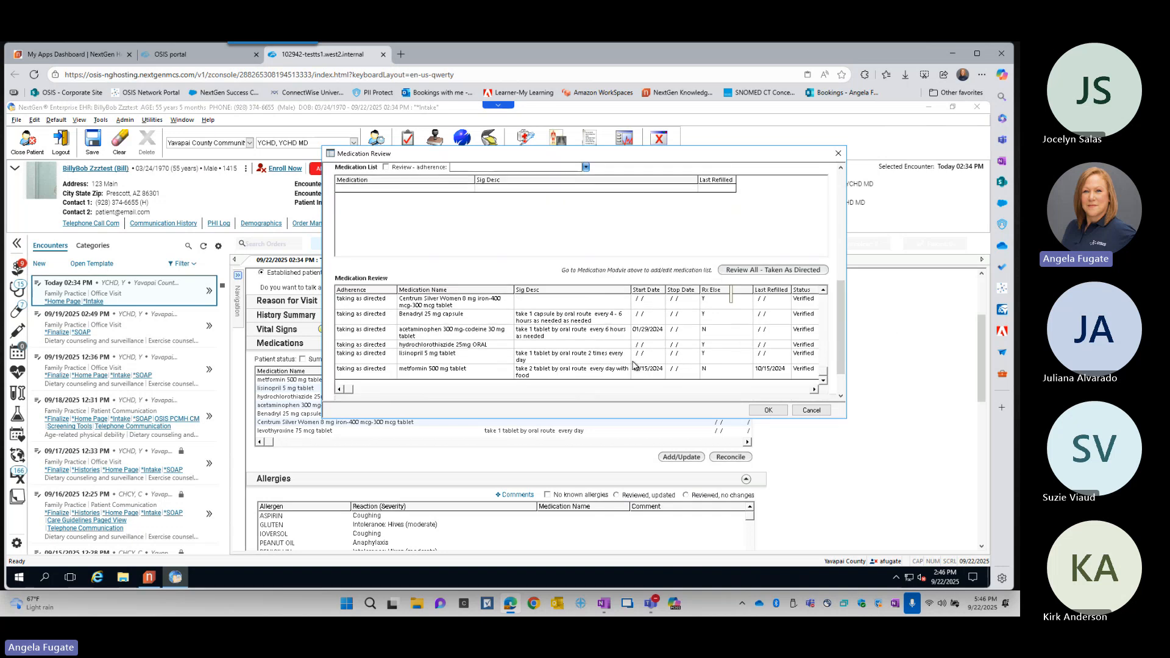
- Update the adherence of lisinopril 5 mg tablet to prn use and accept the Medication Review
left_click(450, 355)
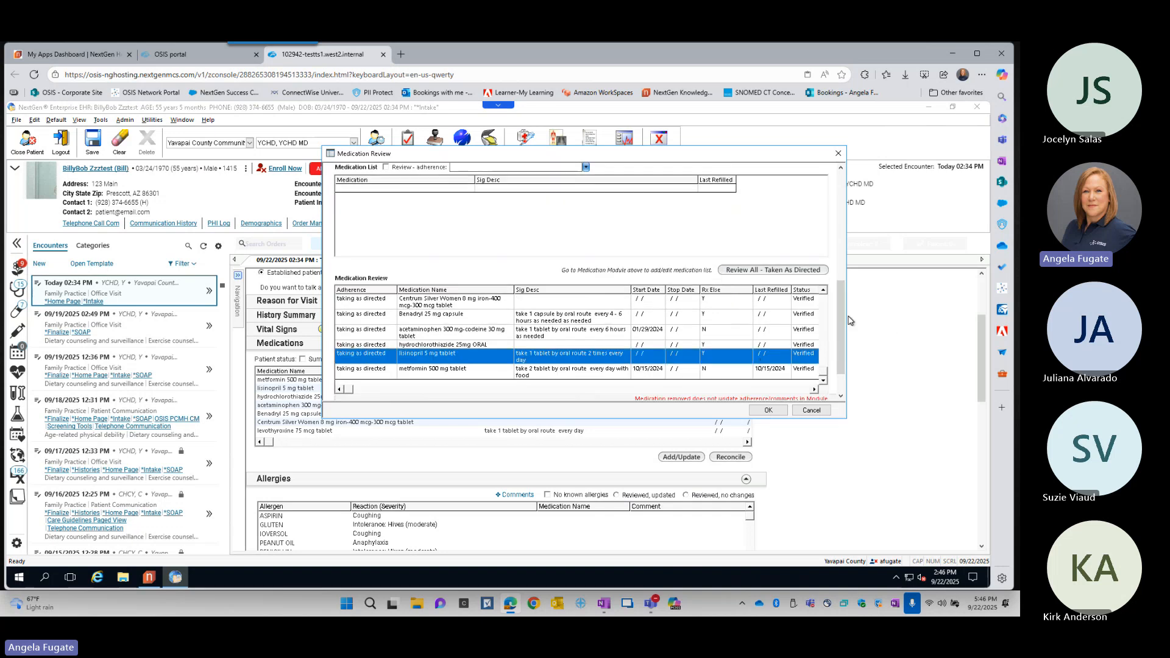
scroll(844, 325, "down", 2)
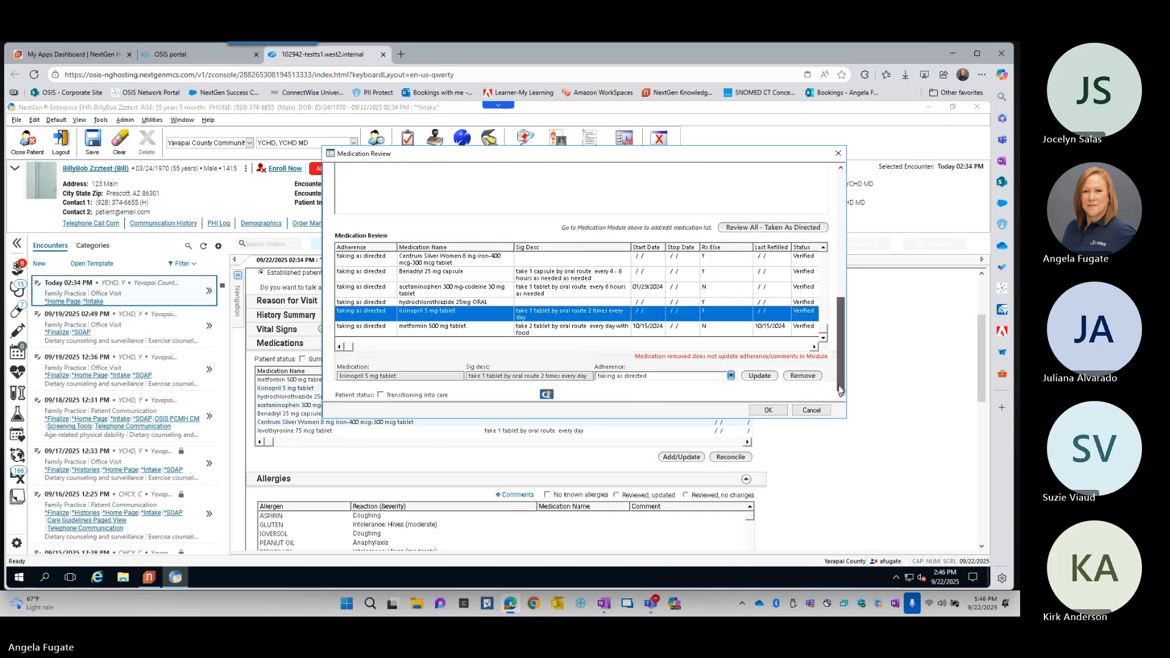
left_click(681, 377)
left_click(618, 363)
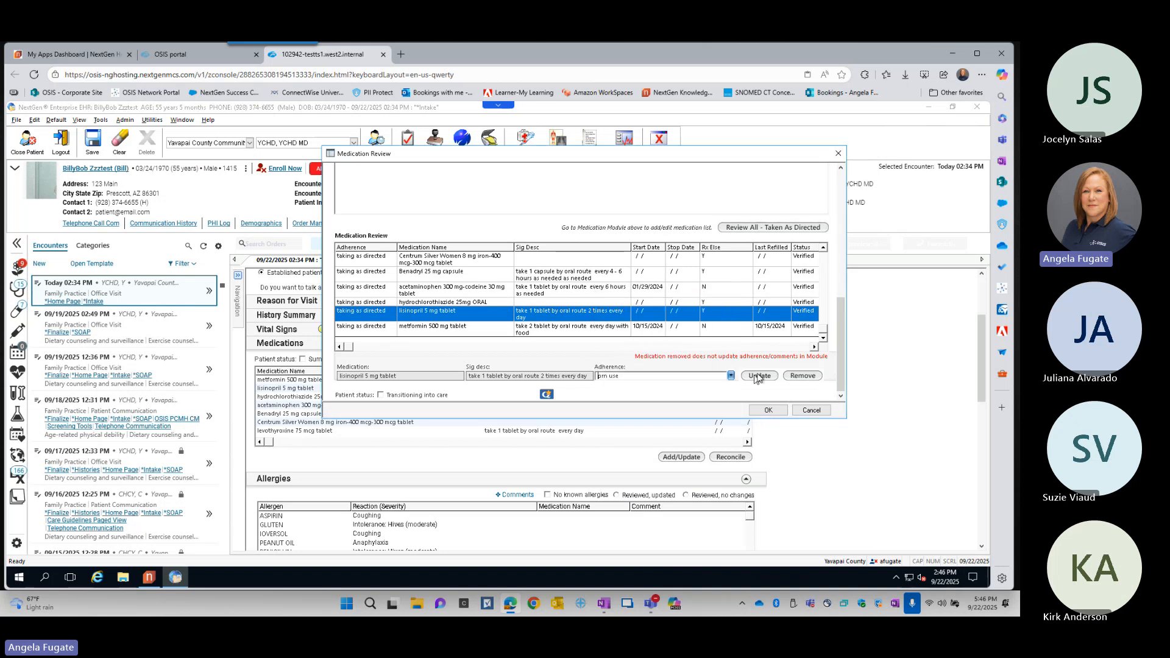
left_click(759, 375)
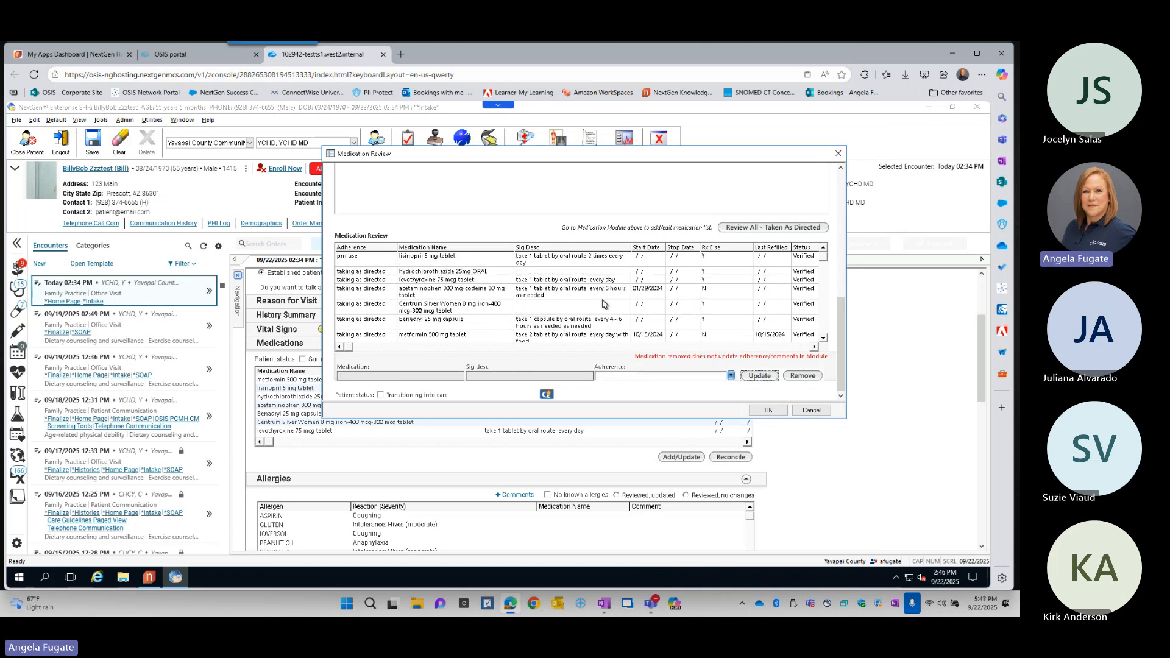
scroll(604, 303, "down", 1)
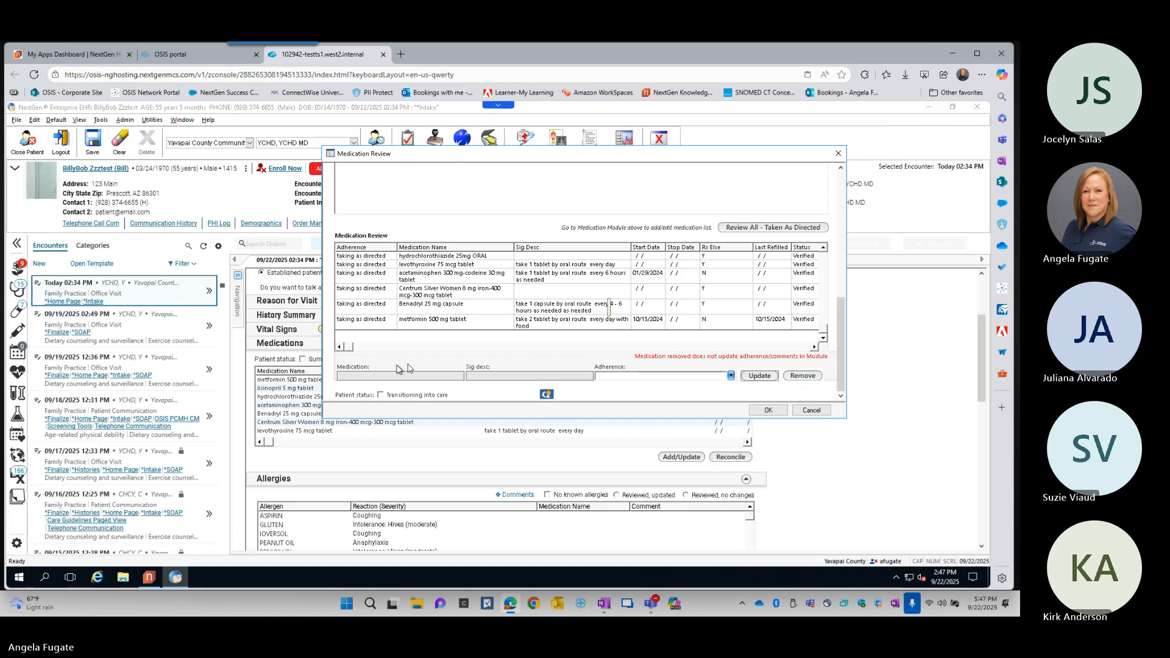
key("ctrl")
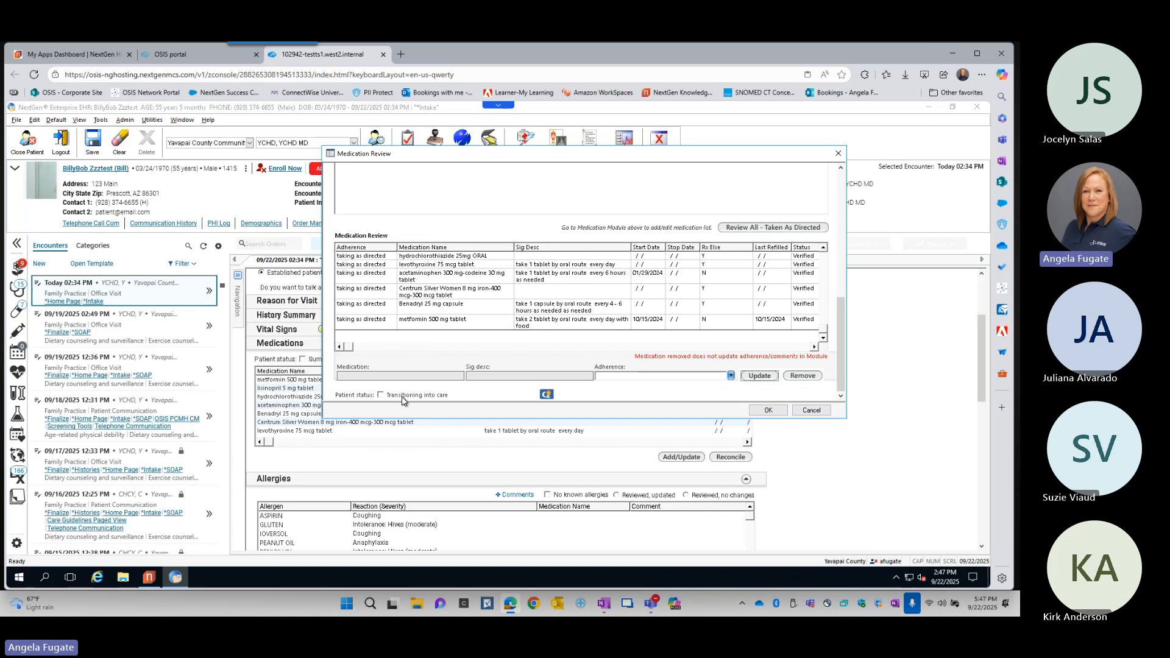
left_click(765, 412)
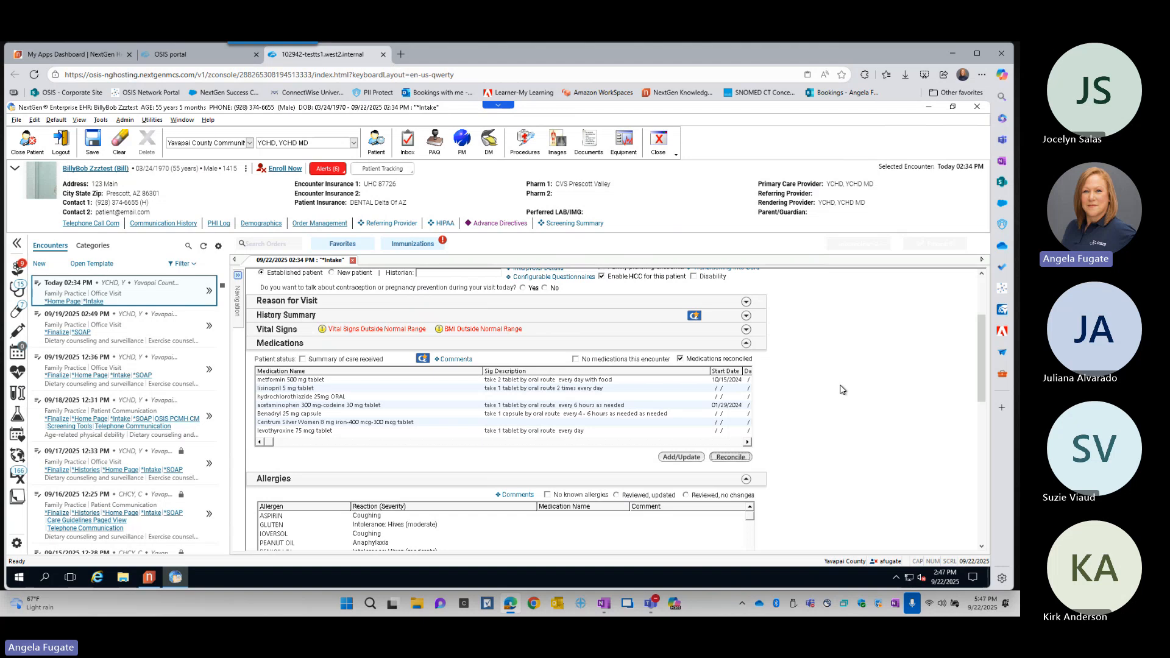
- Collapse the Medications section and open allergy management from the Adult Allergies list used to add allergies
left_click(747, 344)
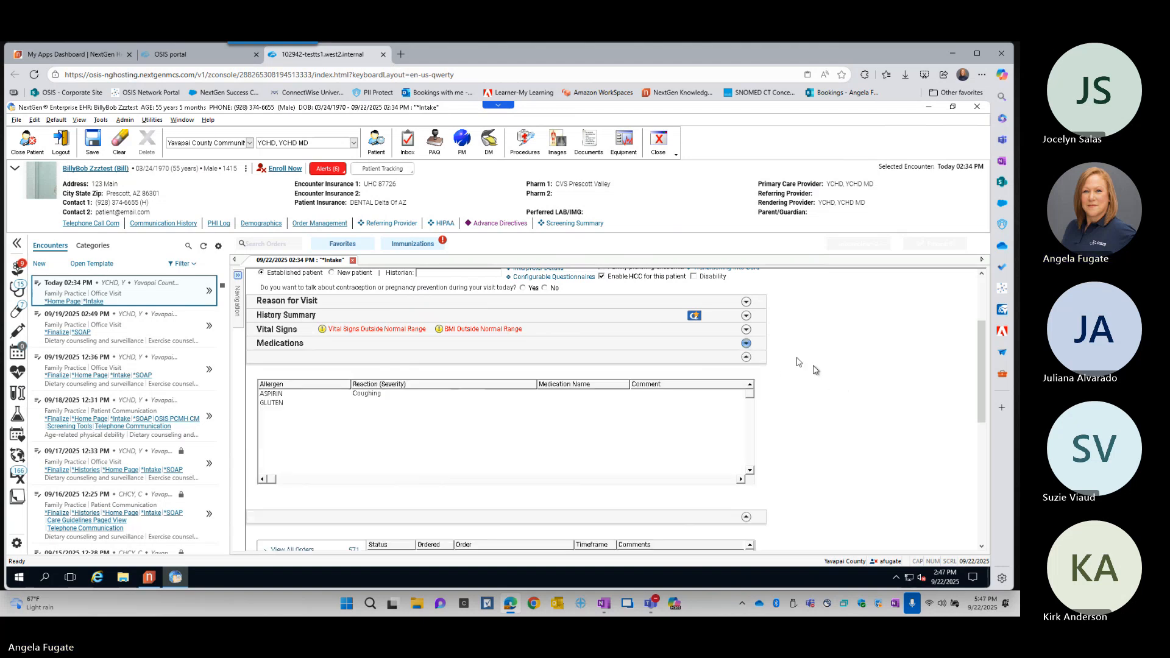
scroll(831, 380, "down", 1)
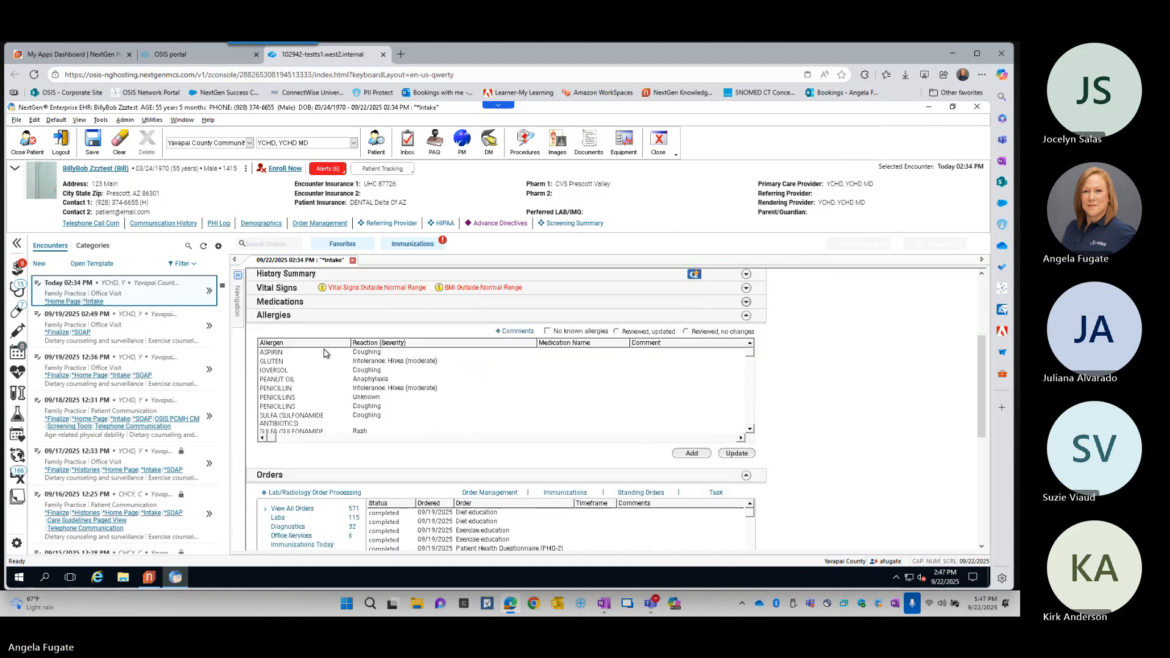
left_click(698, 454)
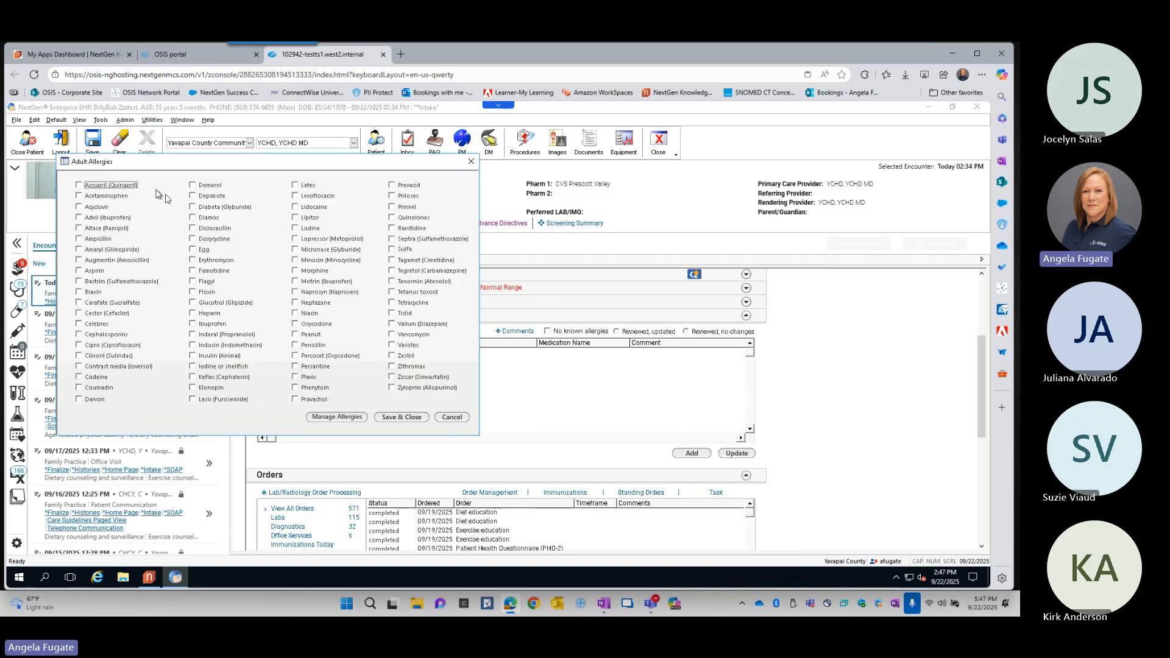
left_click_drag(168, 169, 291, 177)
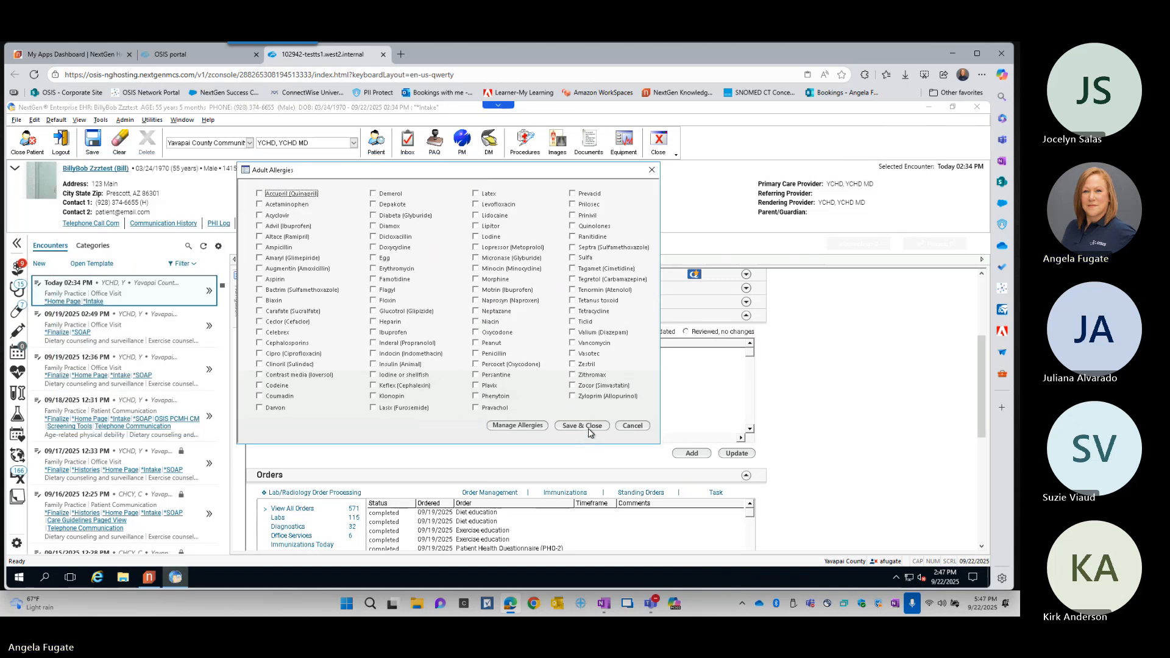
left_click(528, 426)
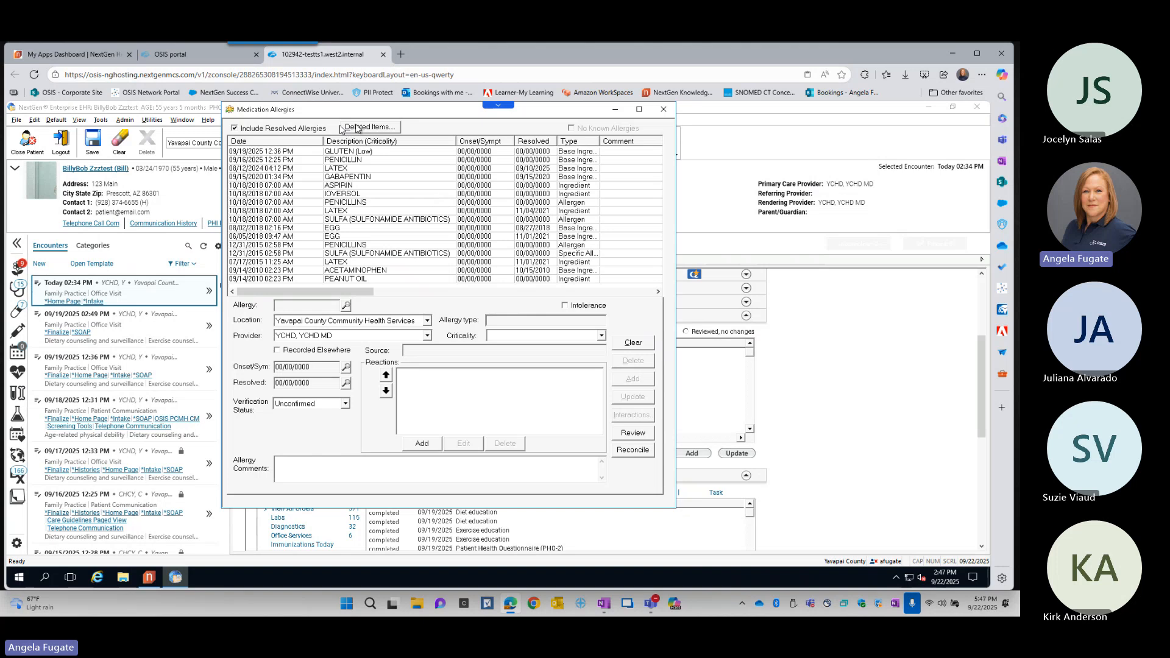
- Search for "aceta", select the base ingredient acetaminophen as the allergy, and set its verification status to Confirmed
left_click(346, 305)
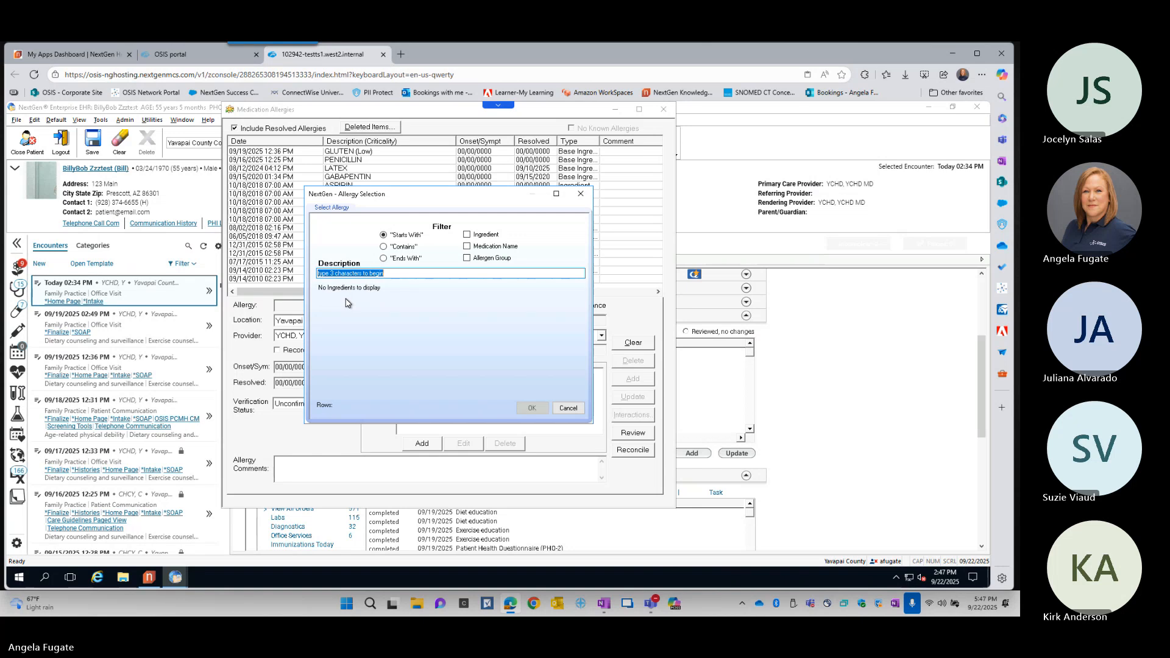
type("aceta")
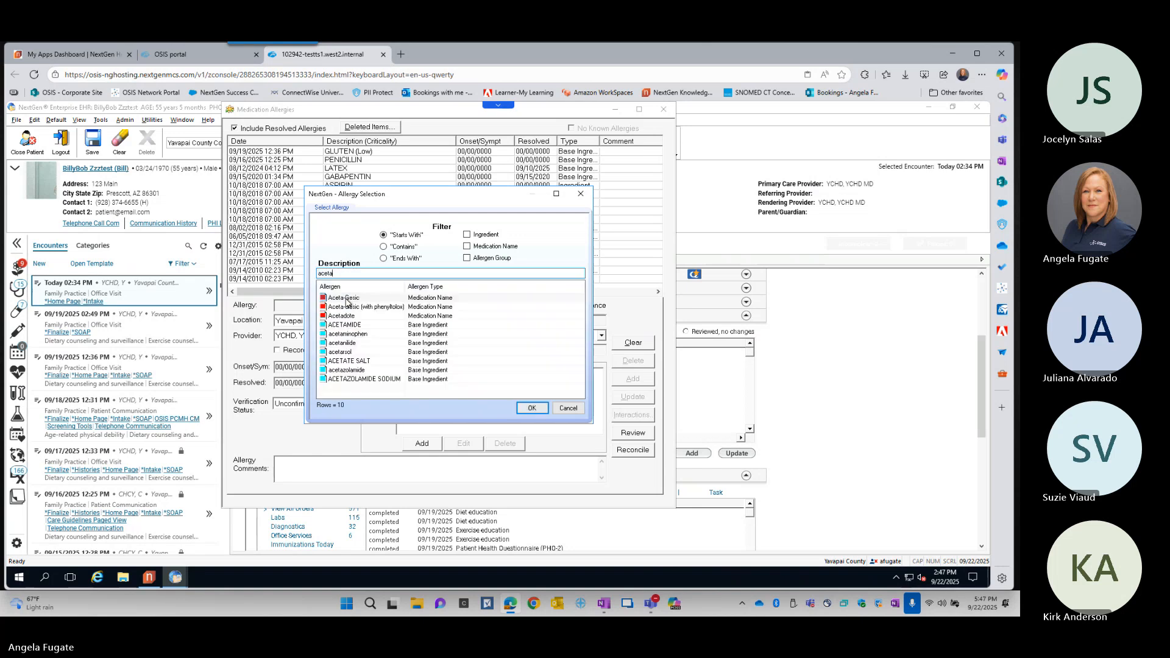
double_click(362, 334)
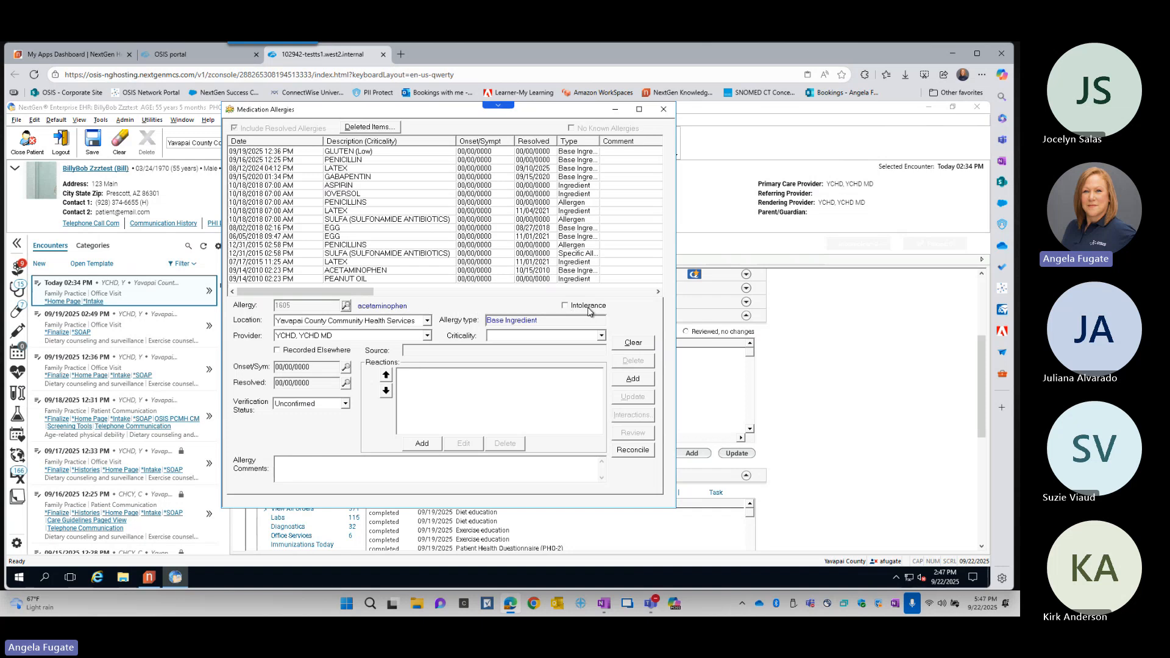
key("ctrl")
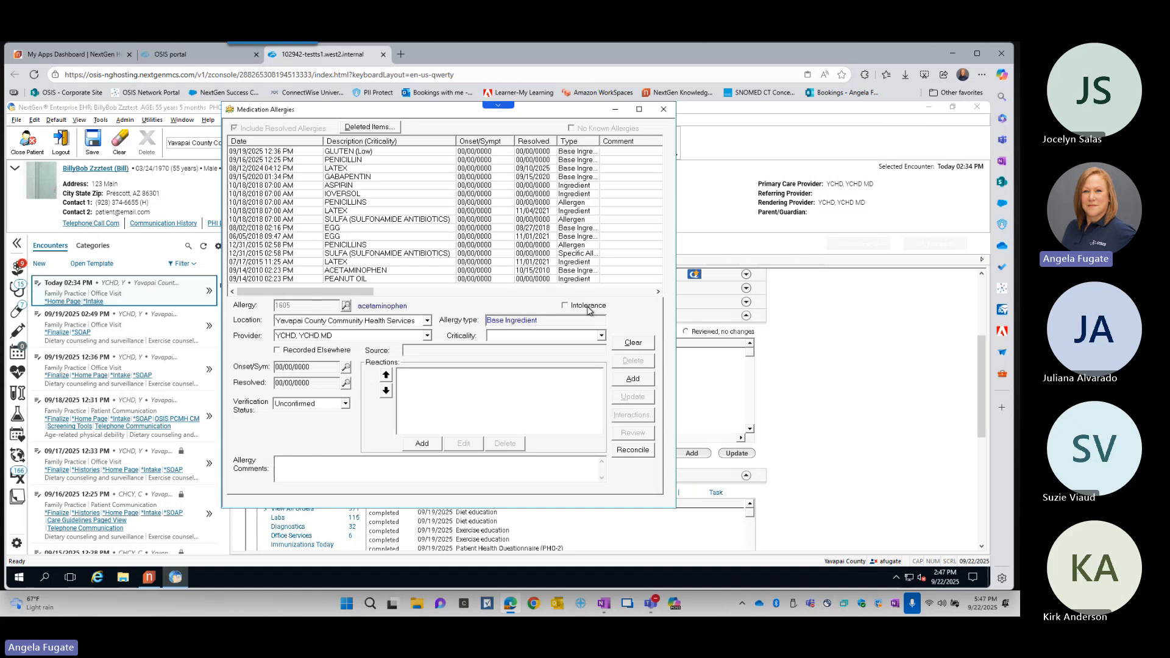
left_click(345, 404)
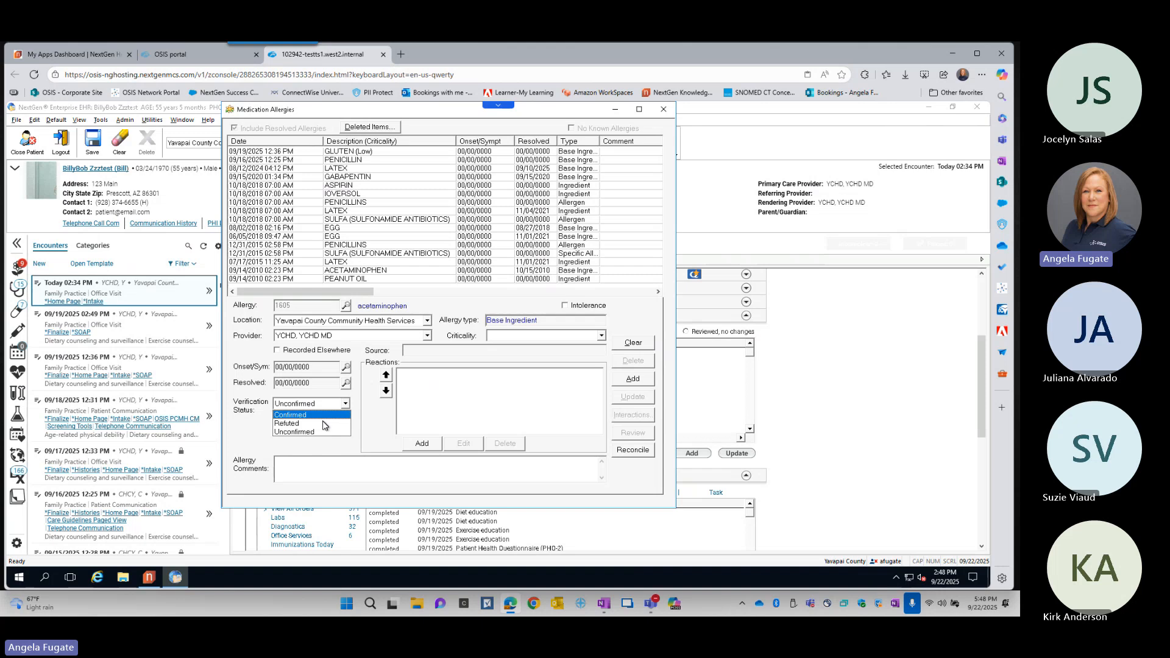
left_click(324, 415)
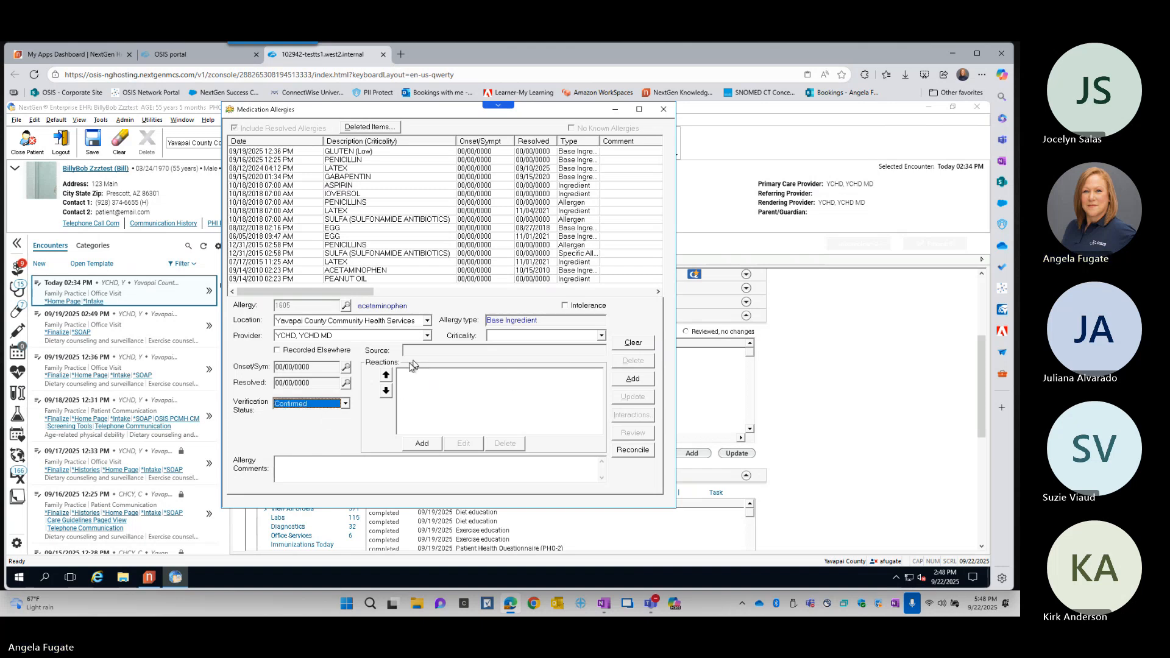
- Try to add anaphylaxis with severe severity as a reaction to the acetaminophen allergy
left_click(422, 443)
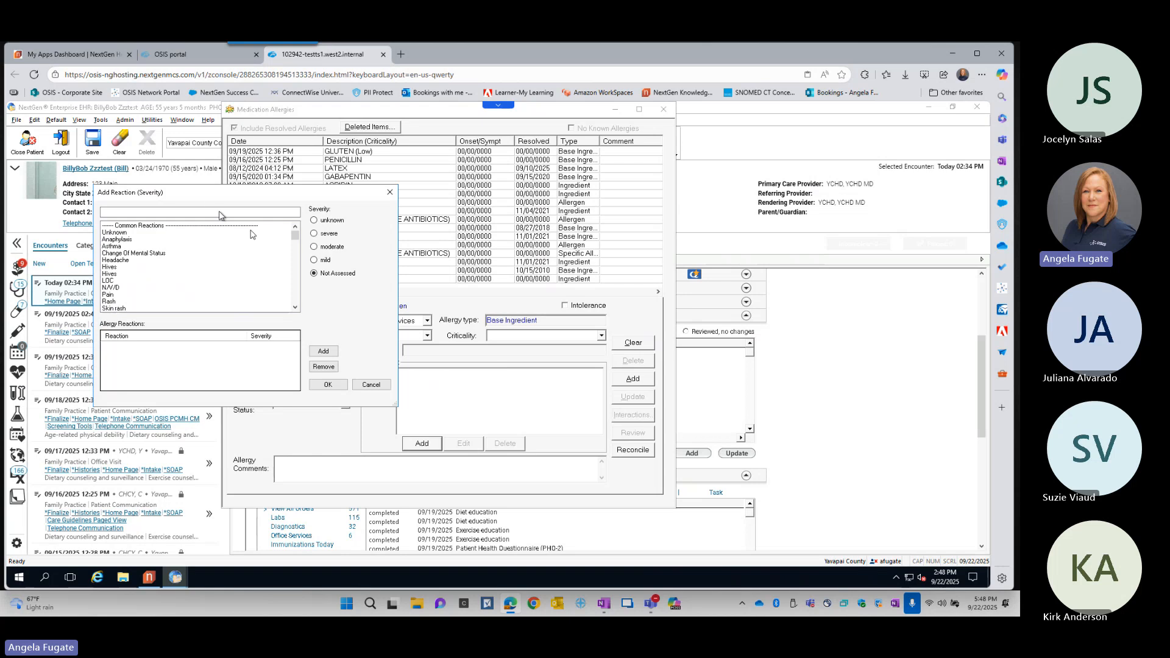
left_click_drag(204, 198, 381, 205)
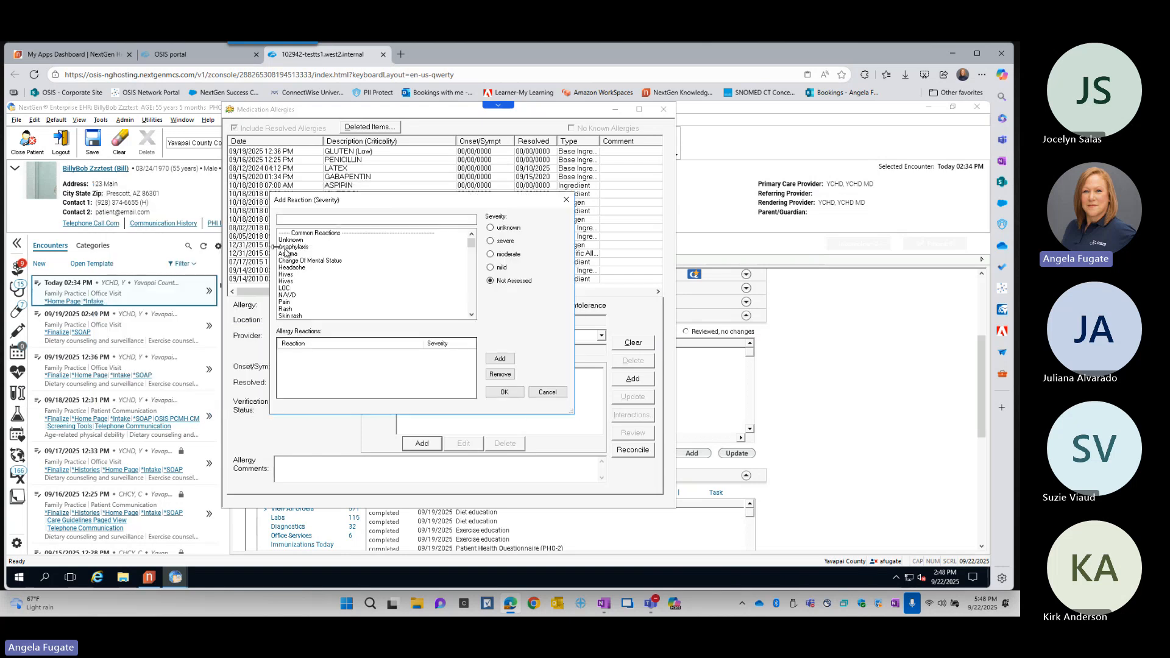
left_click(301, 247)
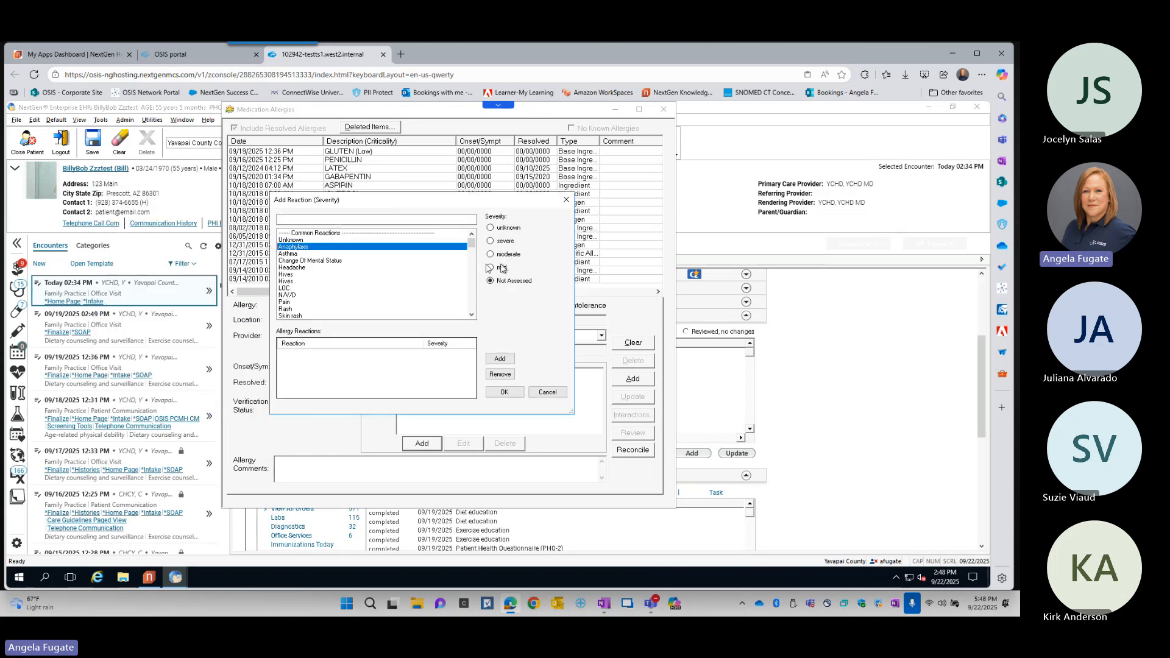
left_click(505, 393)
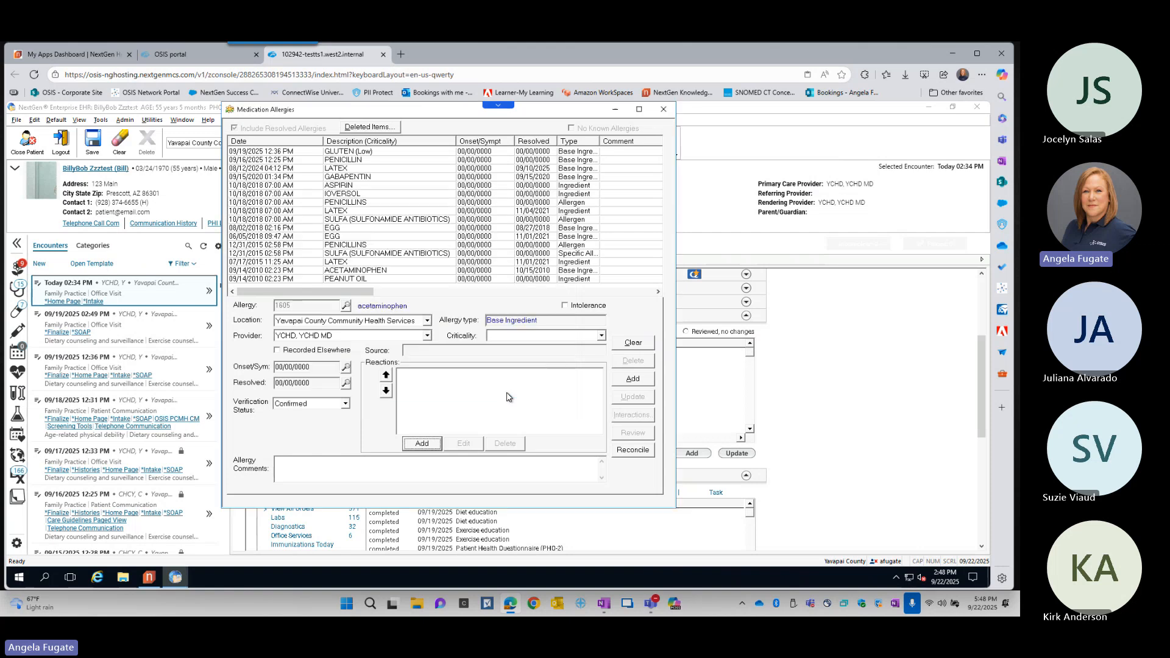
- Set the acetaminophen allergy's criticality to High and add asthma with severe severity as its reaction
left_click(520, 337)
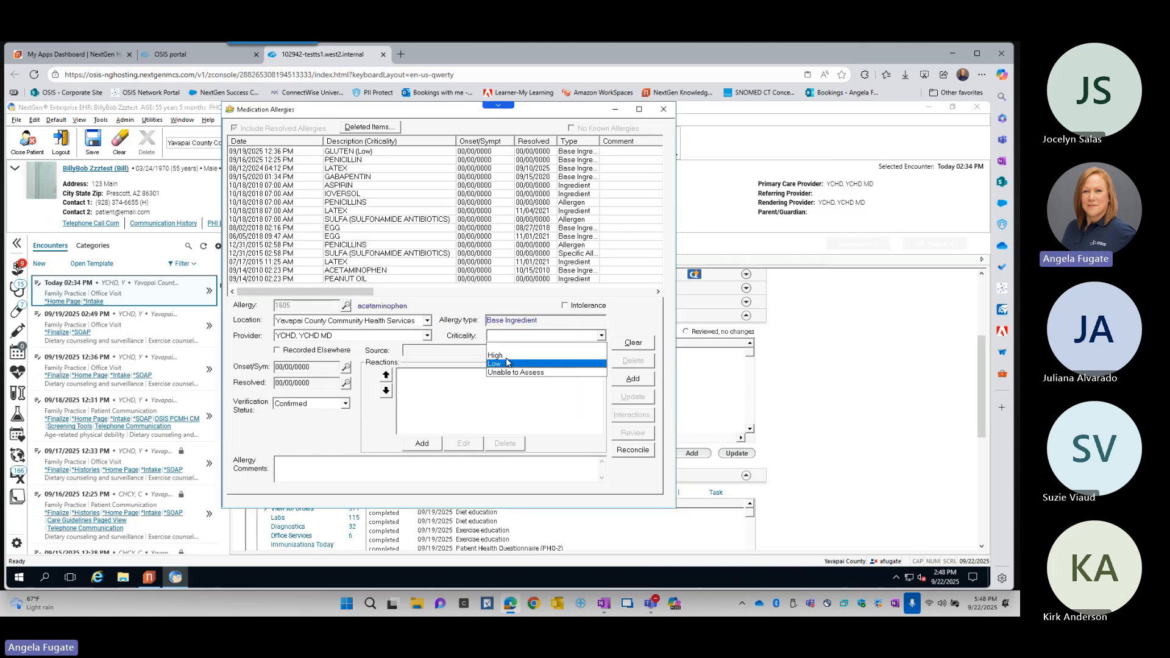
left_click(507, 356)
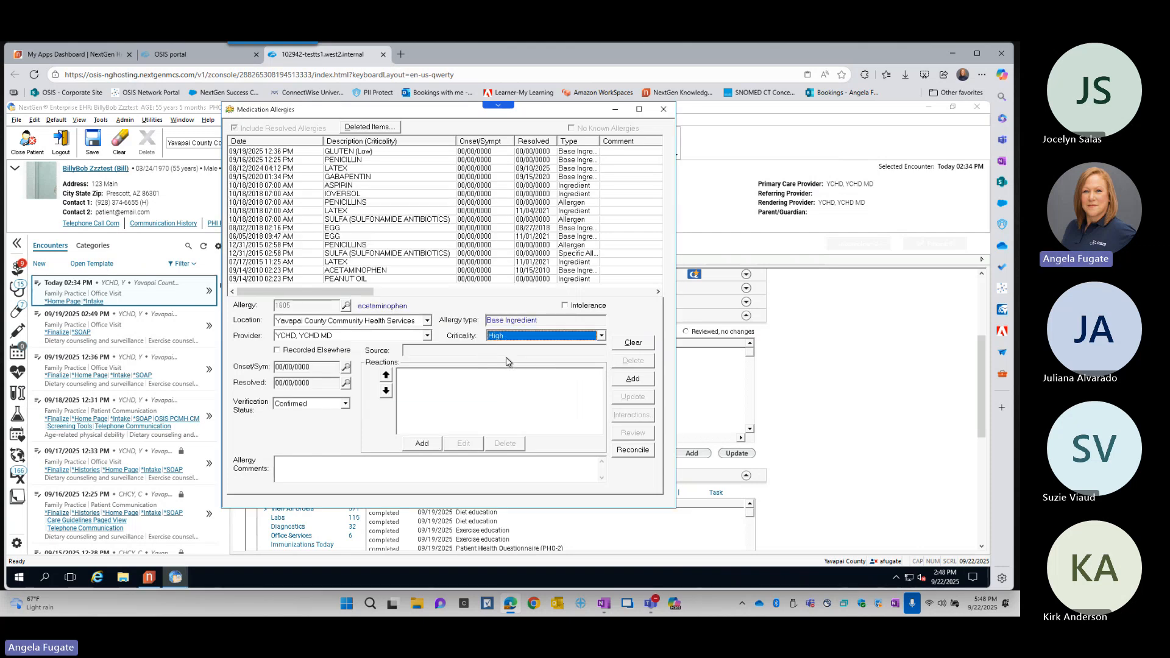
left_click(422, 444)
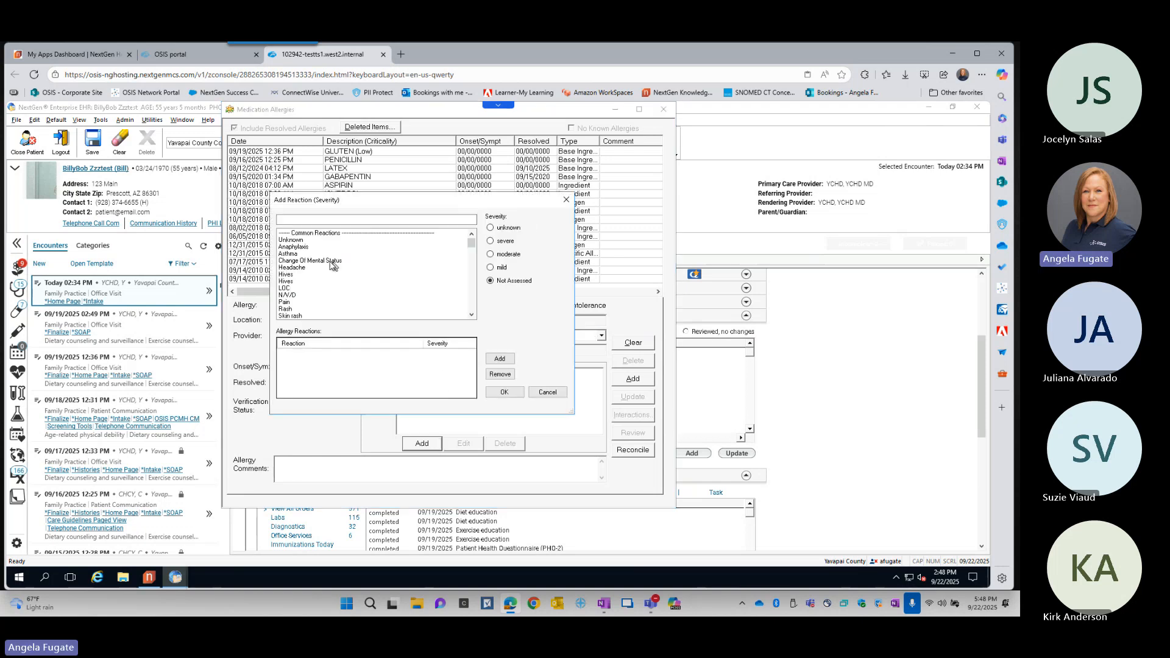
left_click(299, 254)
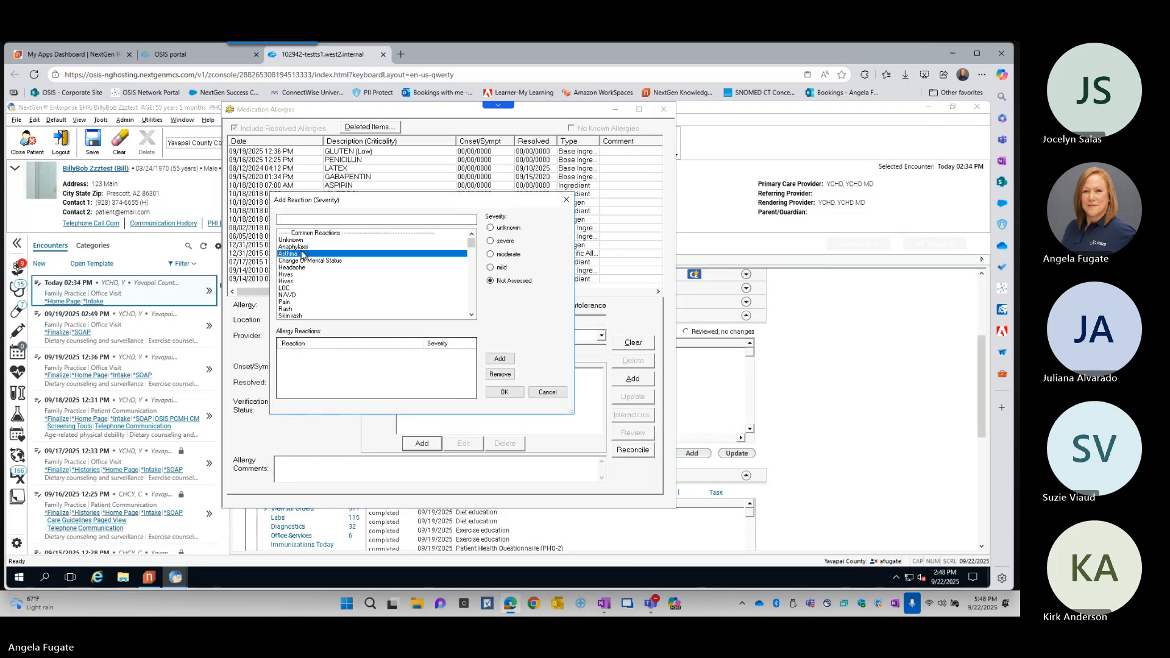
left_click(501, 256)
left_click(491, 241)
left_click(500, 359)
left_click(504, 393)
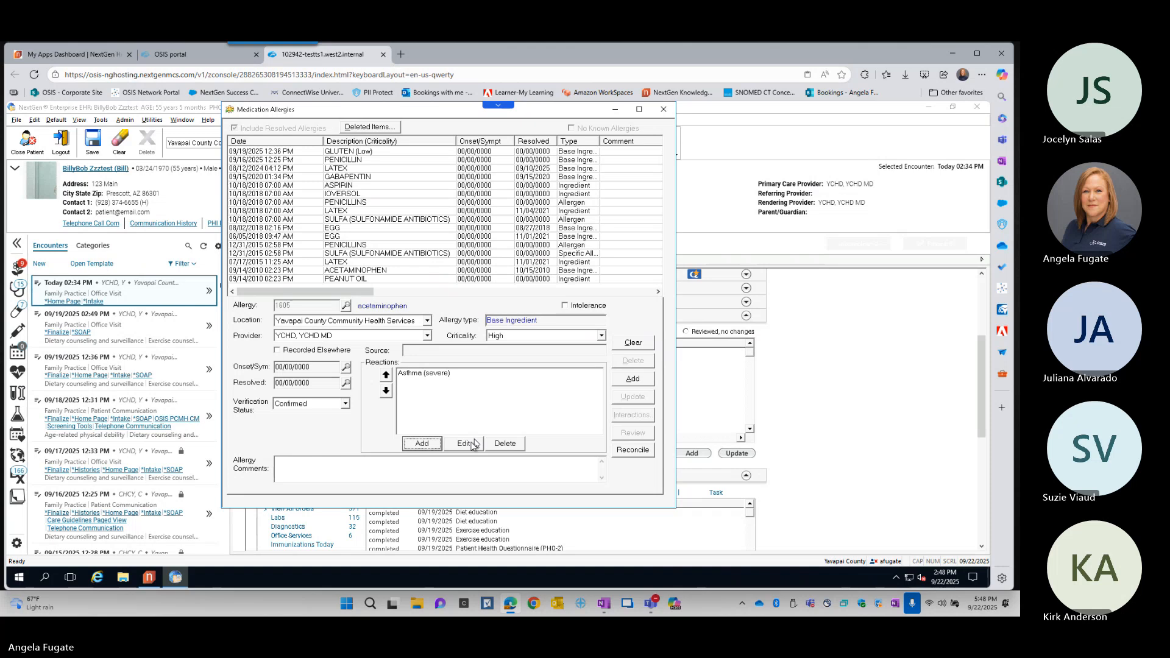
- Close allergy management, saving the changes to Medication Allergies, and acknowledge the drug interaction alerts
left_click(385, 479)
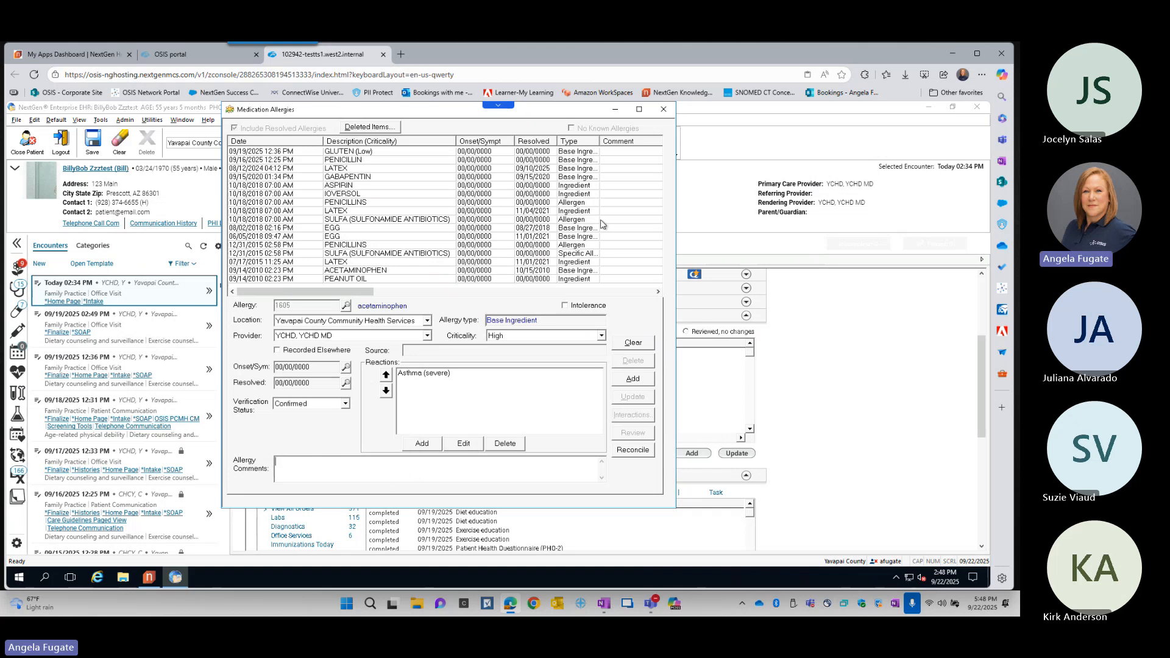
left_click(665, 112)
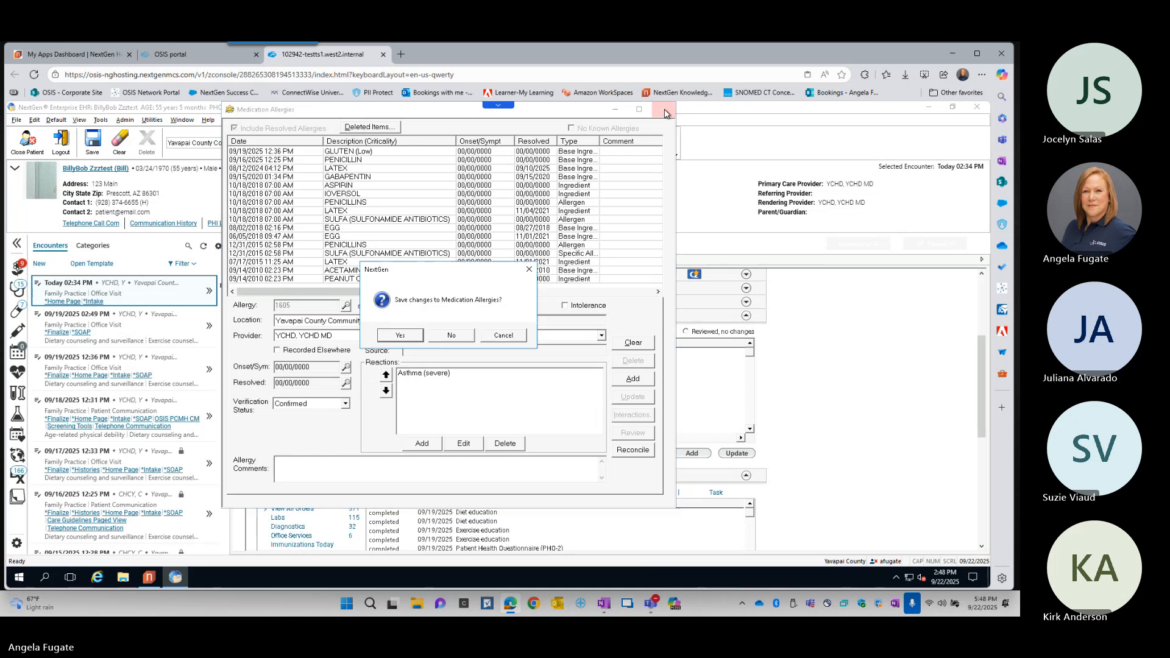
left_click(411, 335)
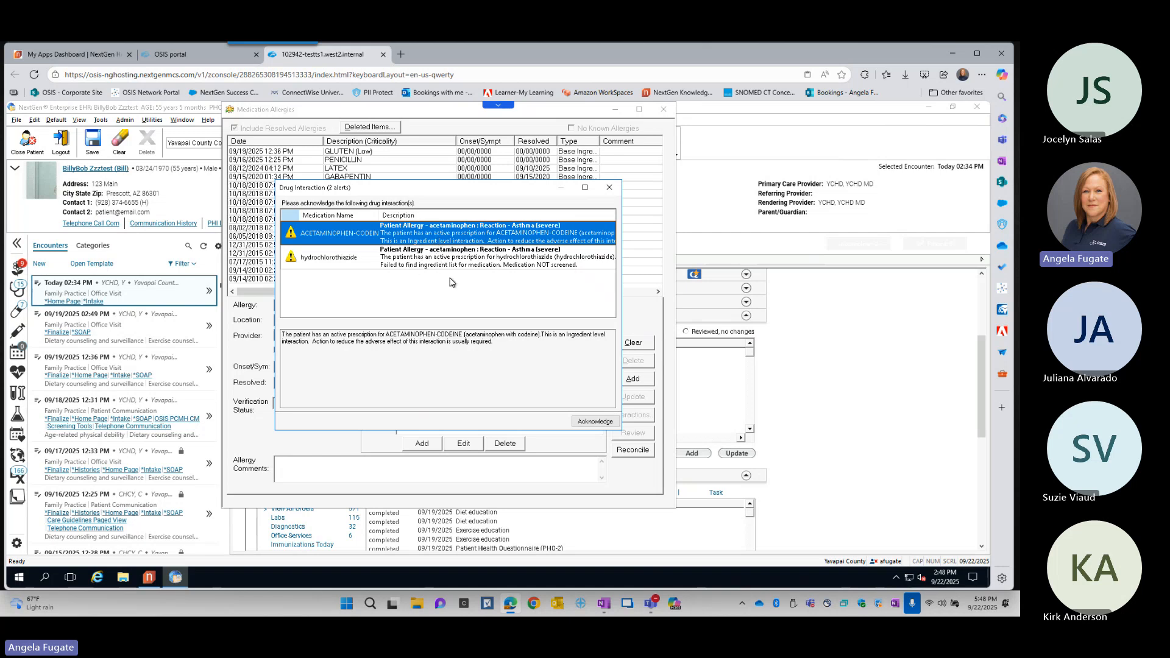
left_click(595, 421)
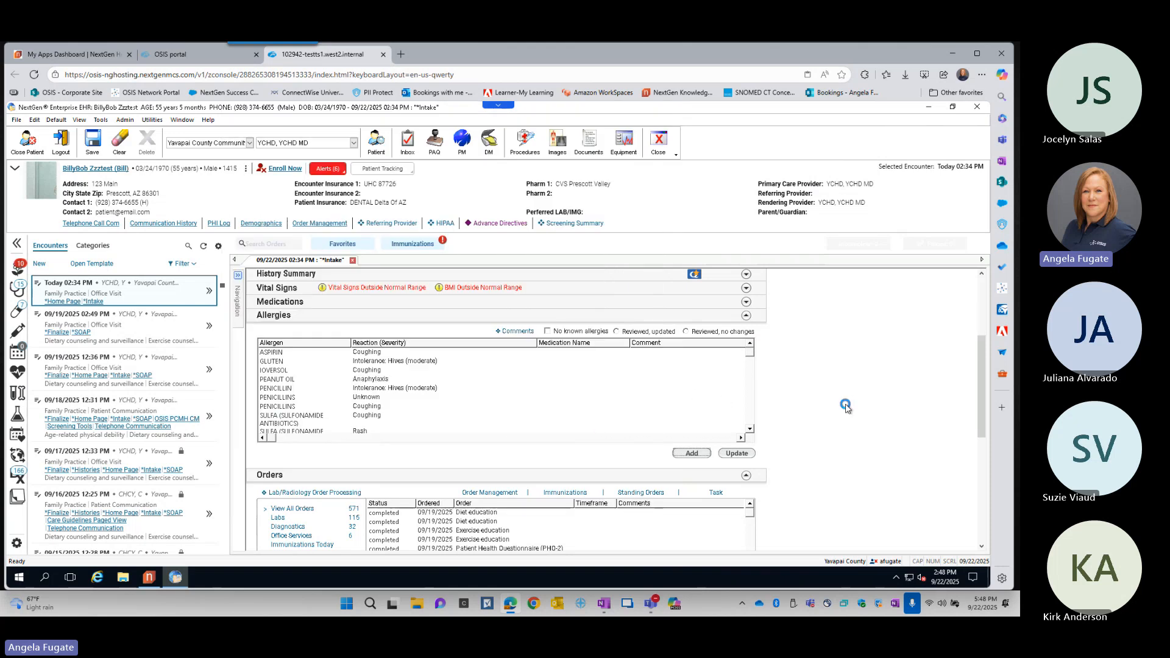
- Collapse the Allergies section and complete the PHQ-2 below Review of Systems, answering More than half the days to both questions
left_click(746, 315)
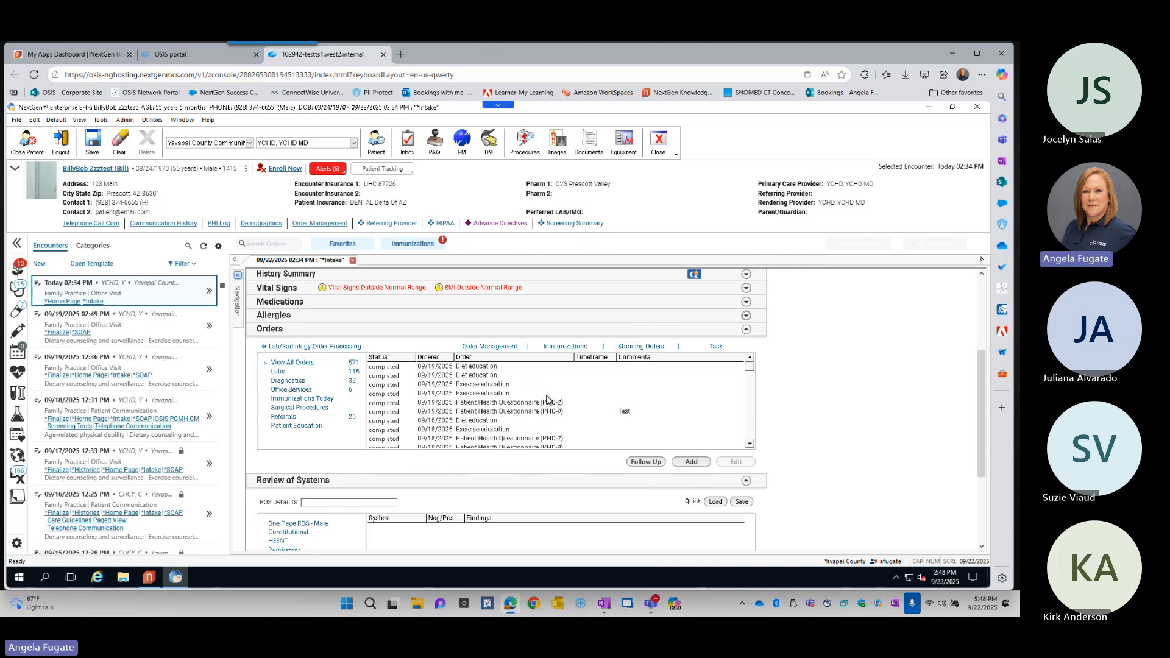
scroll(546, 399, "down", 3)
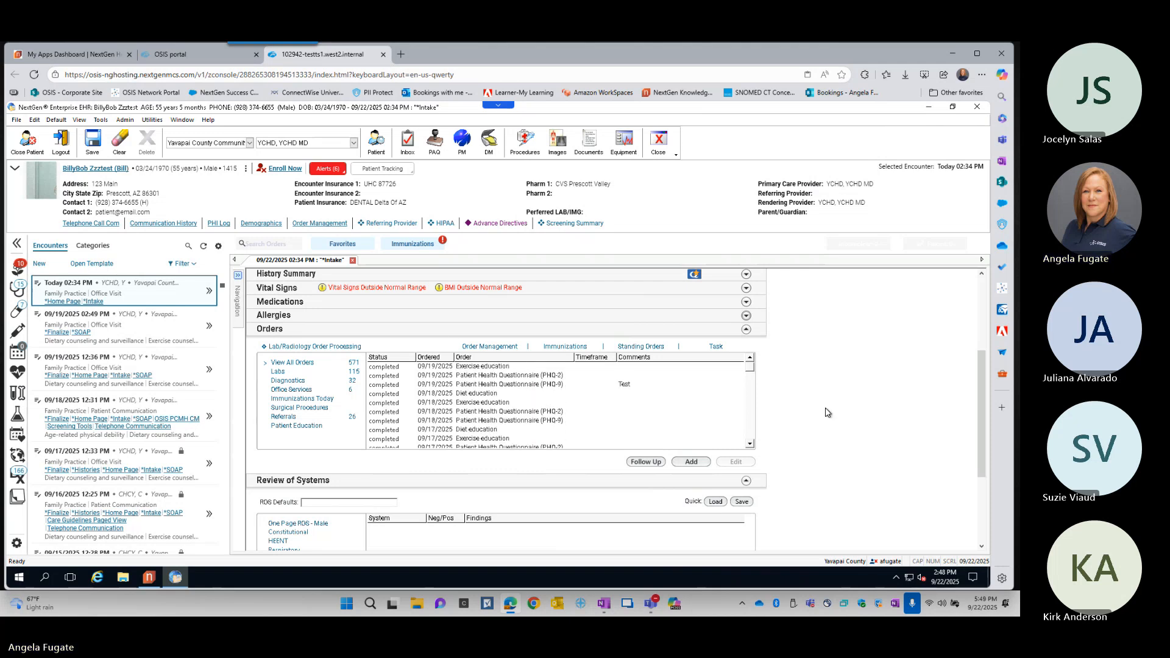
scroll(827, 413, "down", 1)
scroll(827, 413, "down", 2)
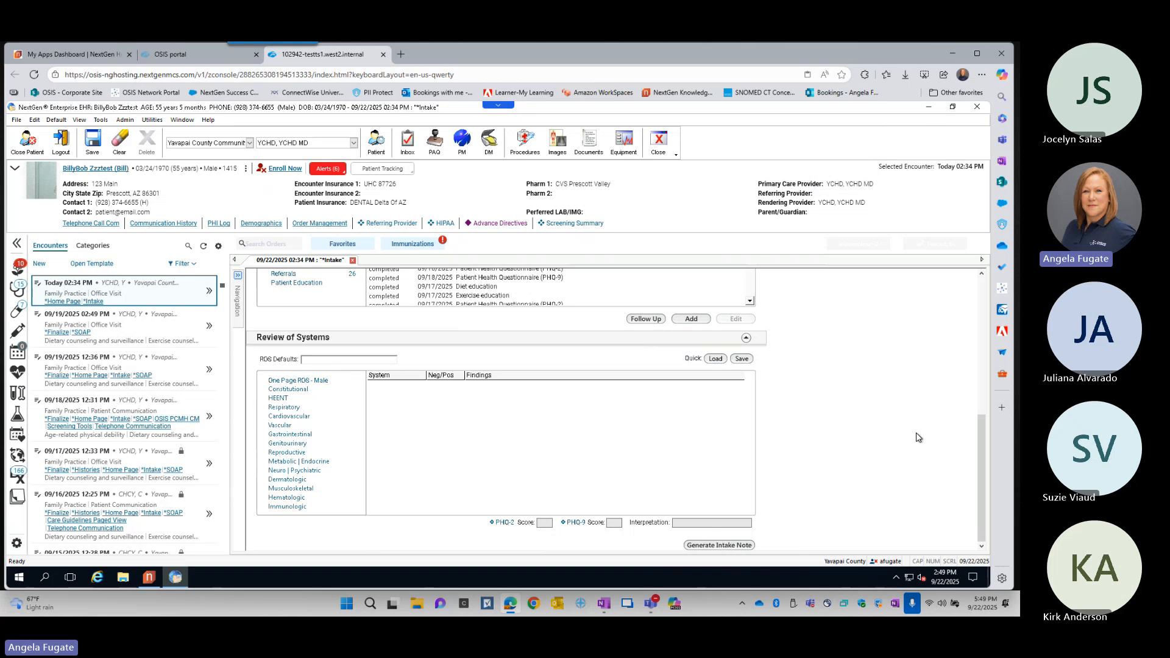
left_click(503, 523)
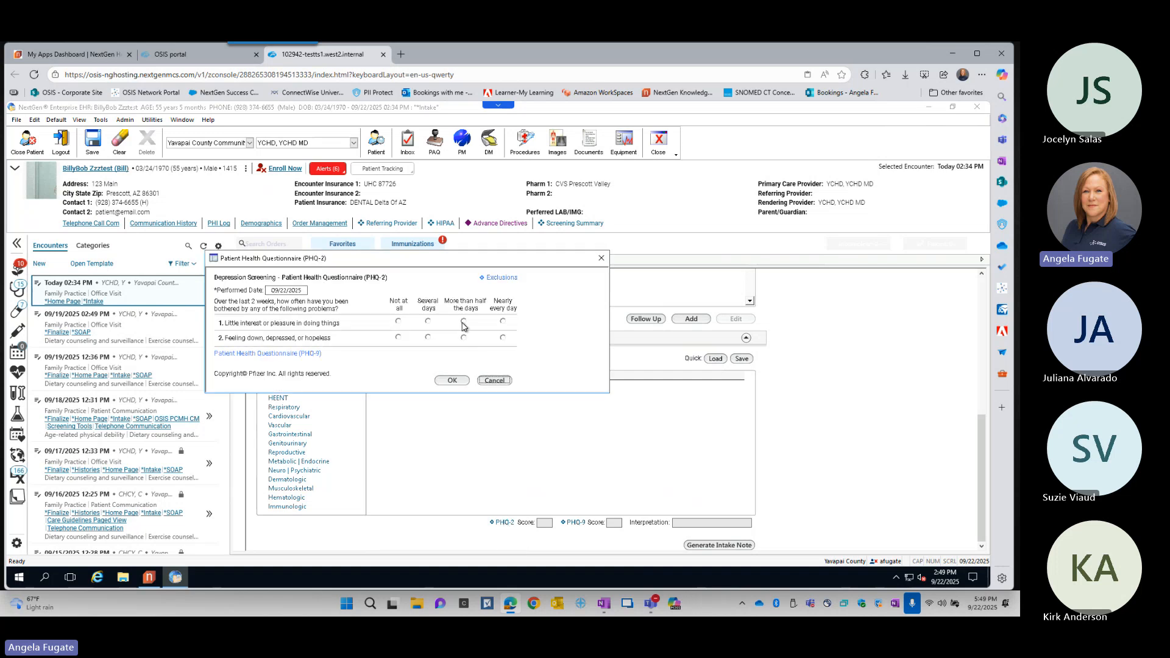
left_click(463, 321)
left_click(464, 339)
left_click(462, 381)
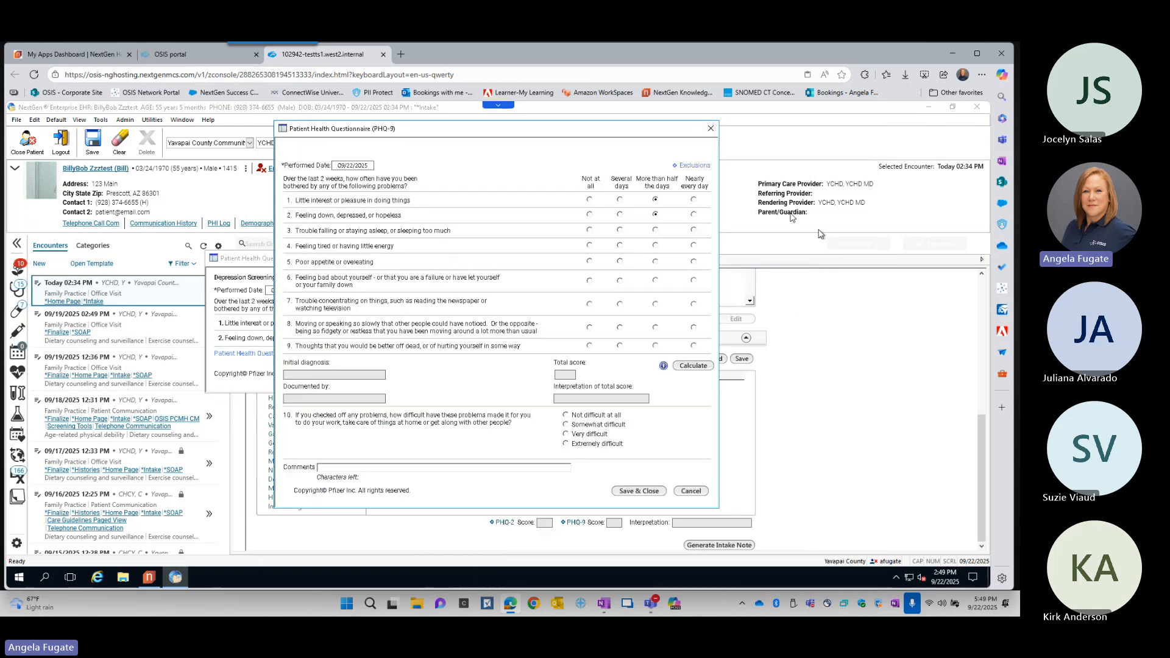
- Answer PHQ-9 questions 3 to 9 with More than half the days and question 10 with Somewhat difficult, calculate, comment "Test" and save
left_click(655, 231)
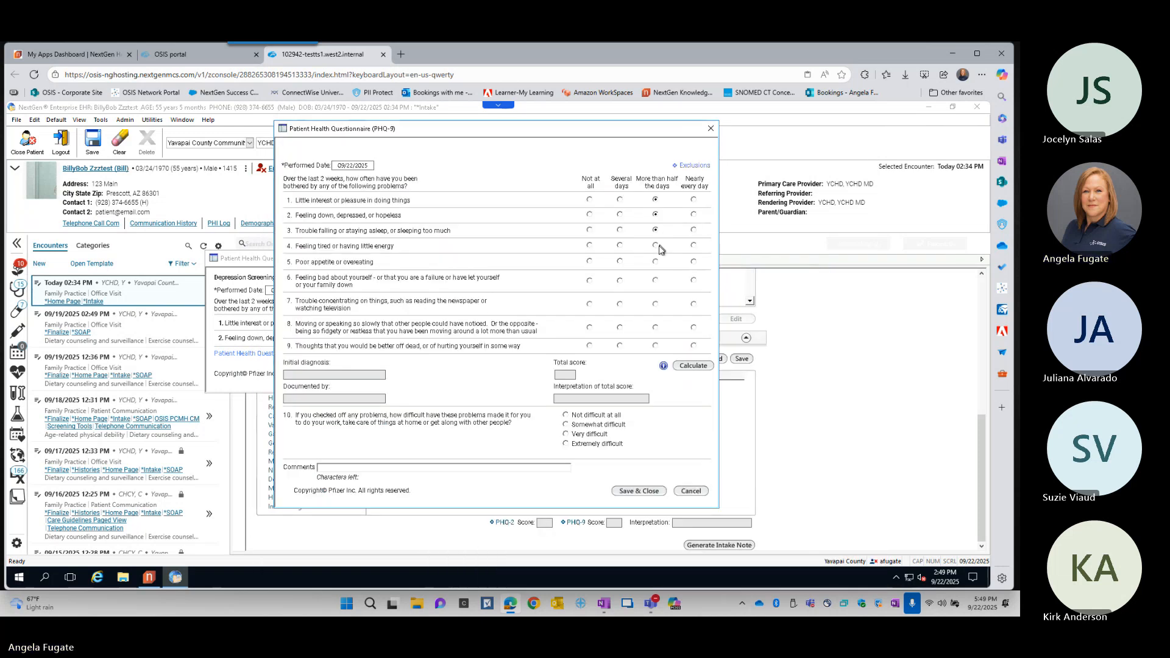
left_click(656, 261)
left_click(656, 280)
left_click(615, 428)
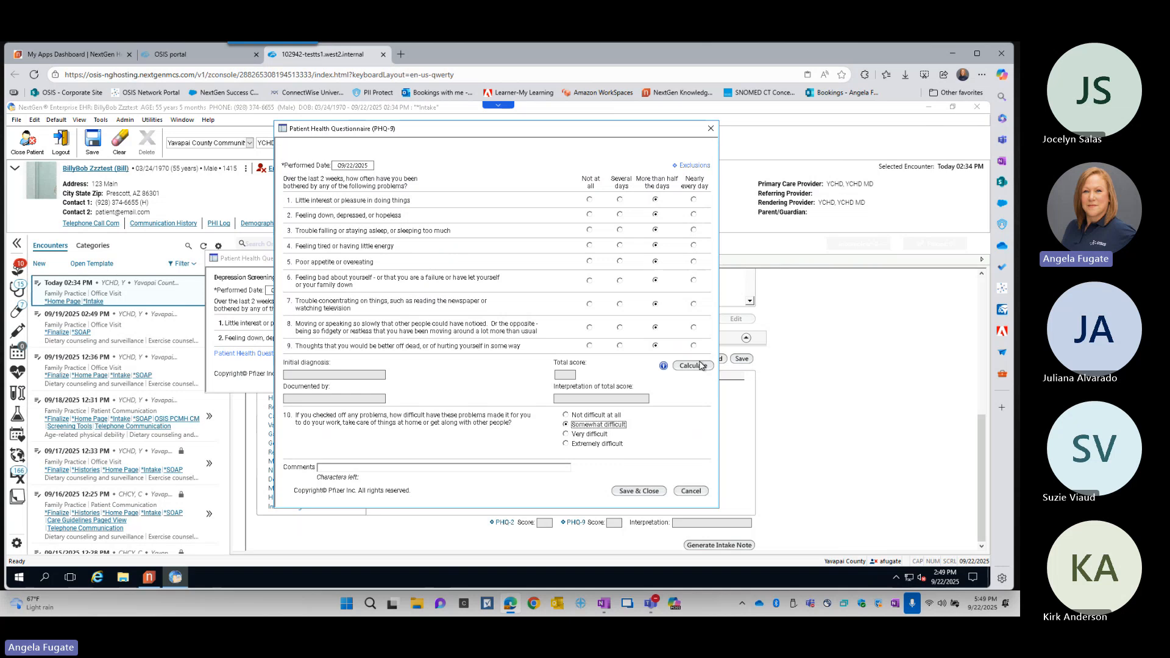
left_click(698, 366)
left_click(412, 467)
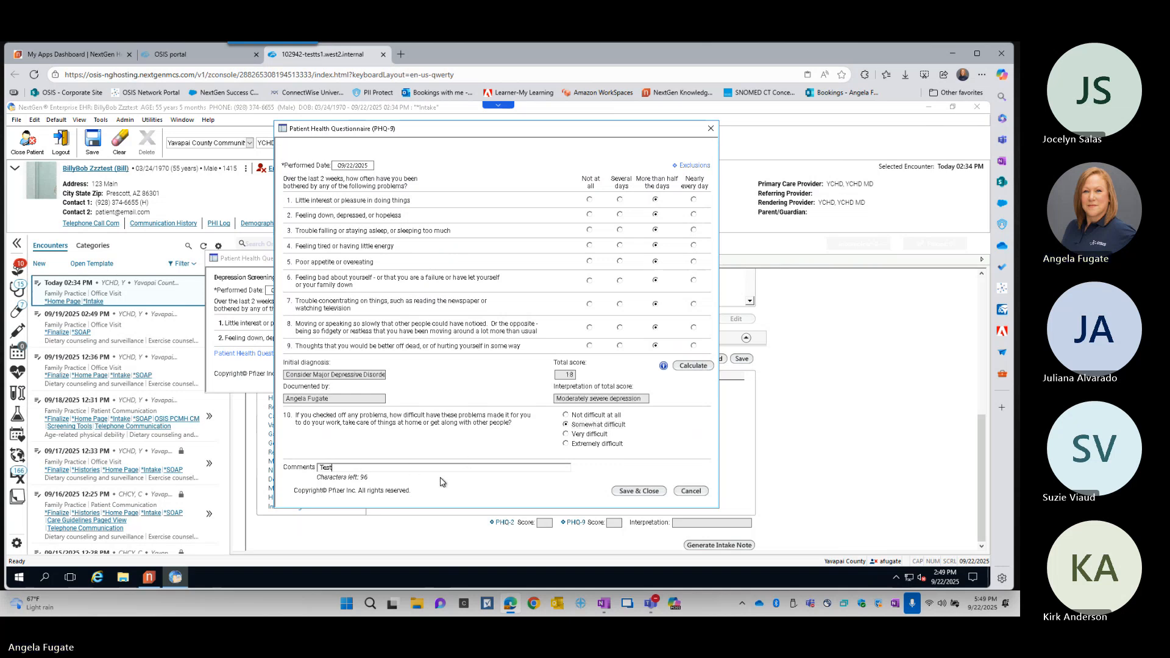
left_click(638, 496)
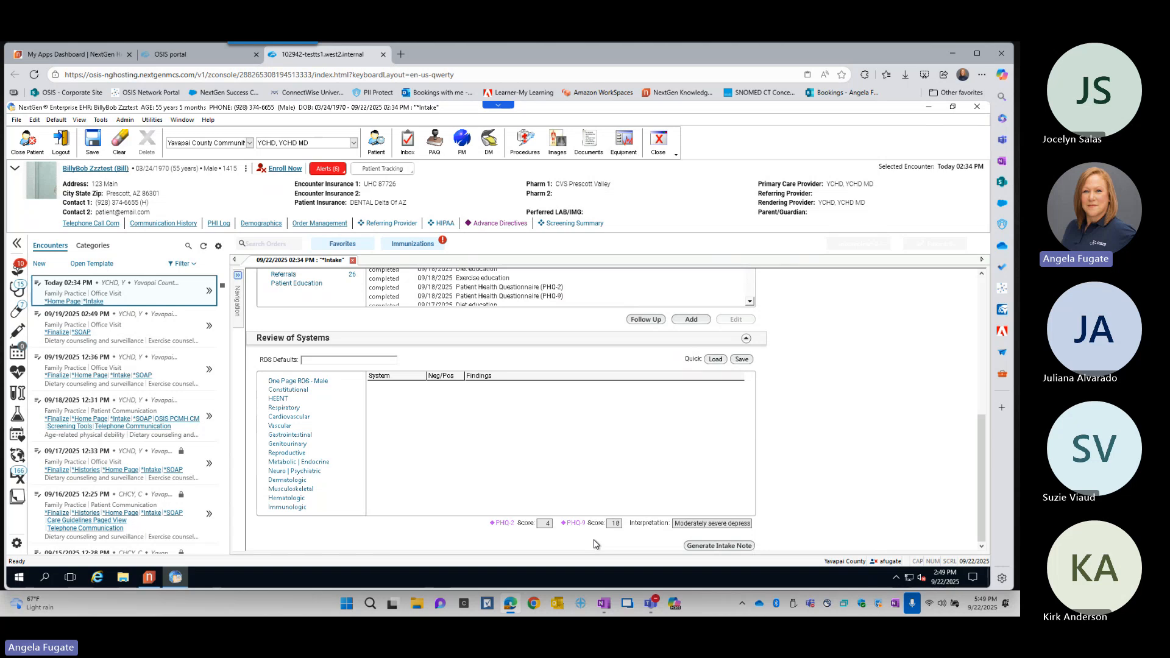
- Generate the intake note for this encounter, look through the document and close it
key("ctrl")
key("ctrl")
key("ctrl")
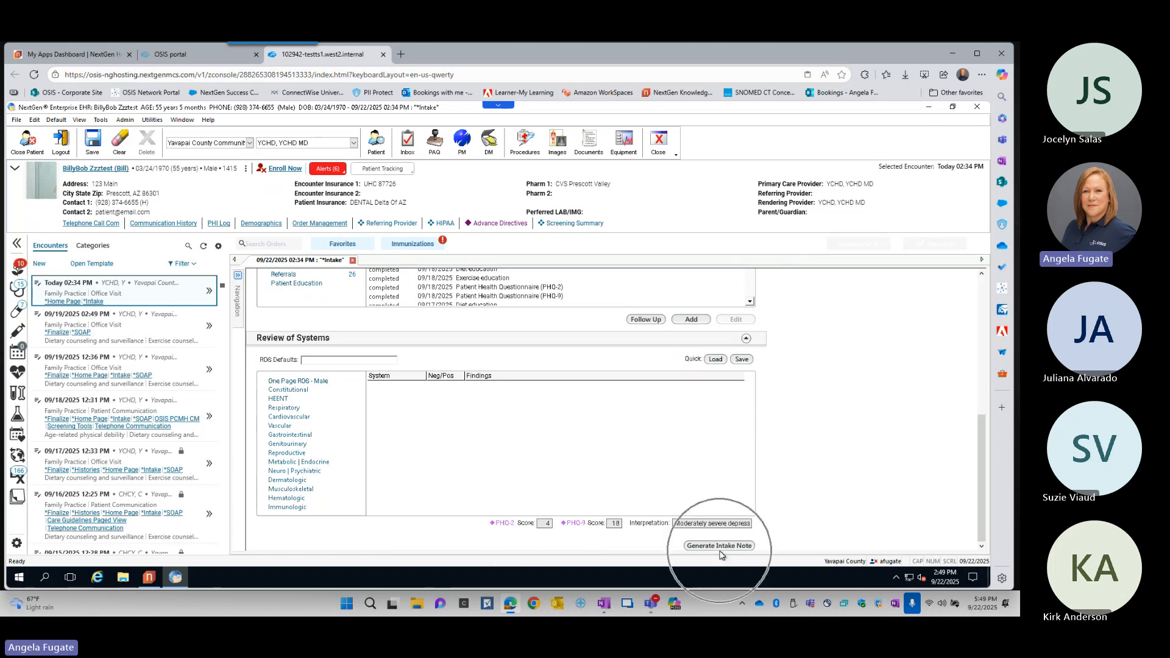
left_click(720, 546)
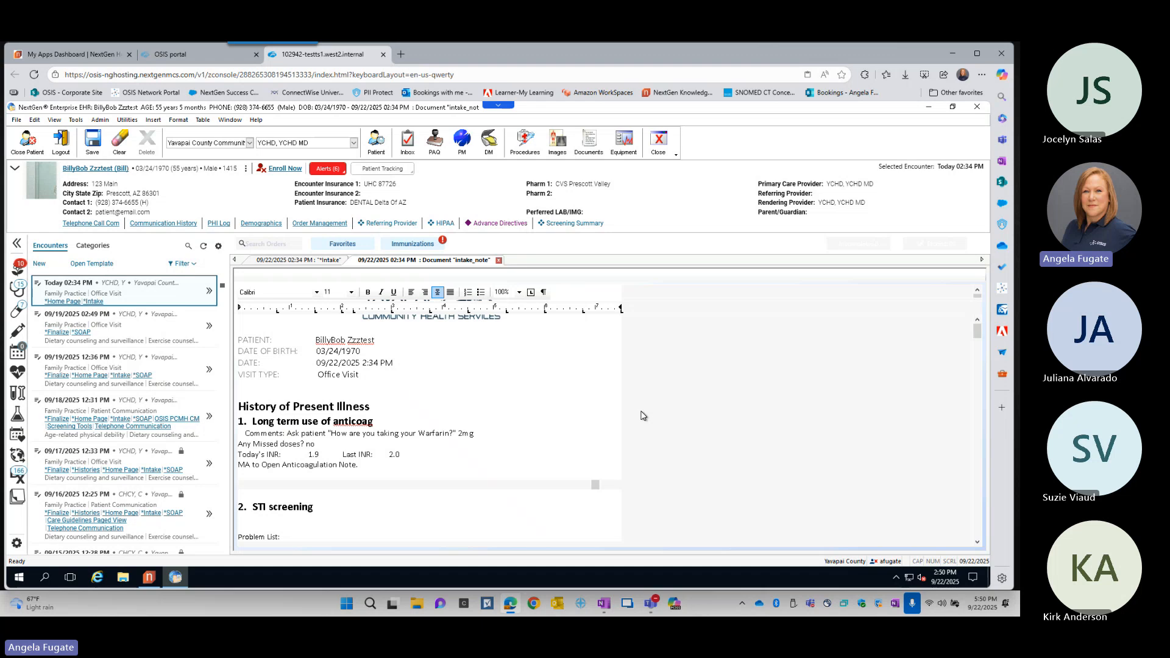
scroll(554, 432, "down", 5)
scroll(555, 431, "down", 10)
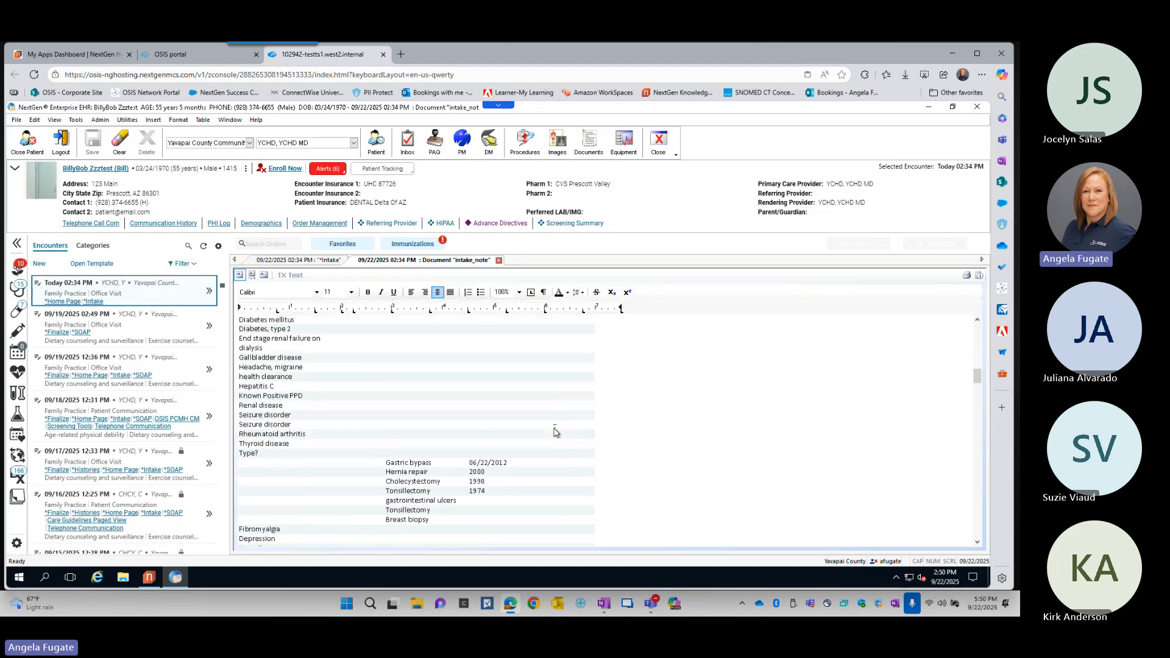
left_click(499, 260)
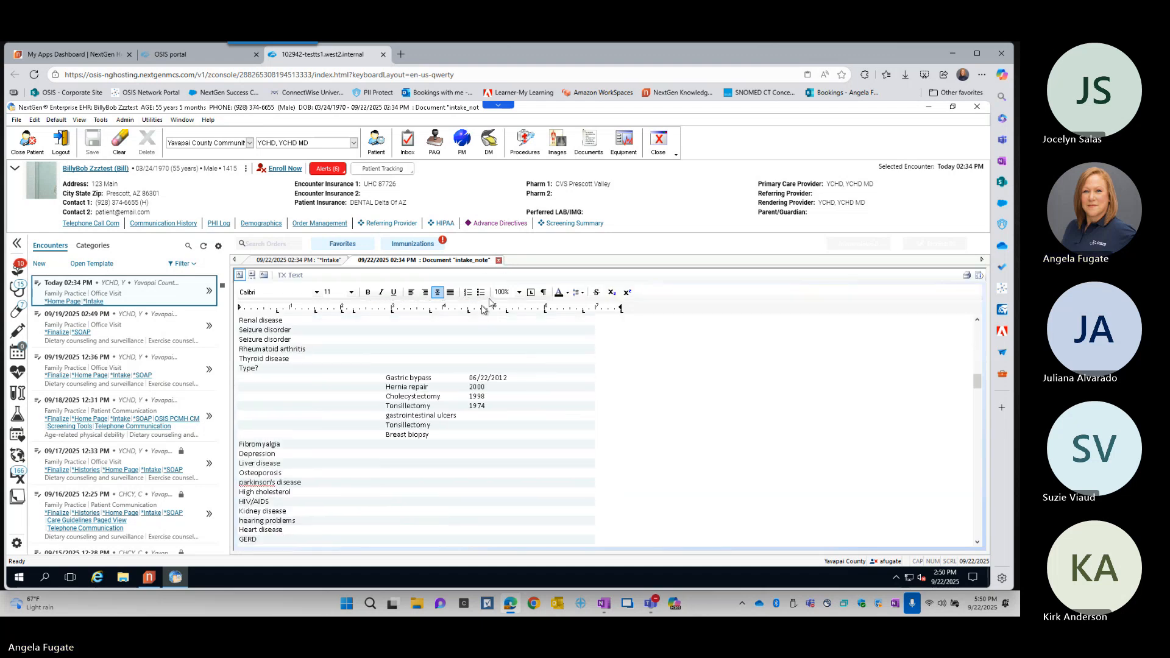
- Preview today's 02:34 PM encounter and examine its documents, templates, completed orders, active medications and active problem list
left_click(209, 293)
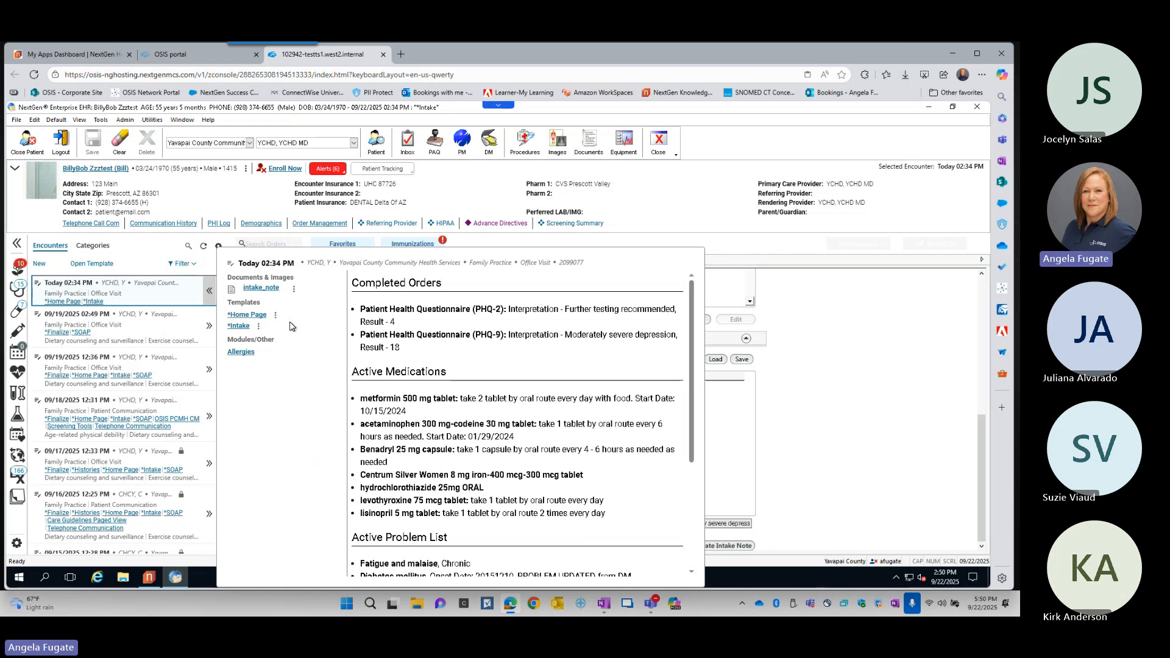
key("ctrl")
key("ctrl")
key("ctrl")
key("ctrl")
scroll(470, 364, "down", 5)
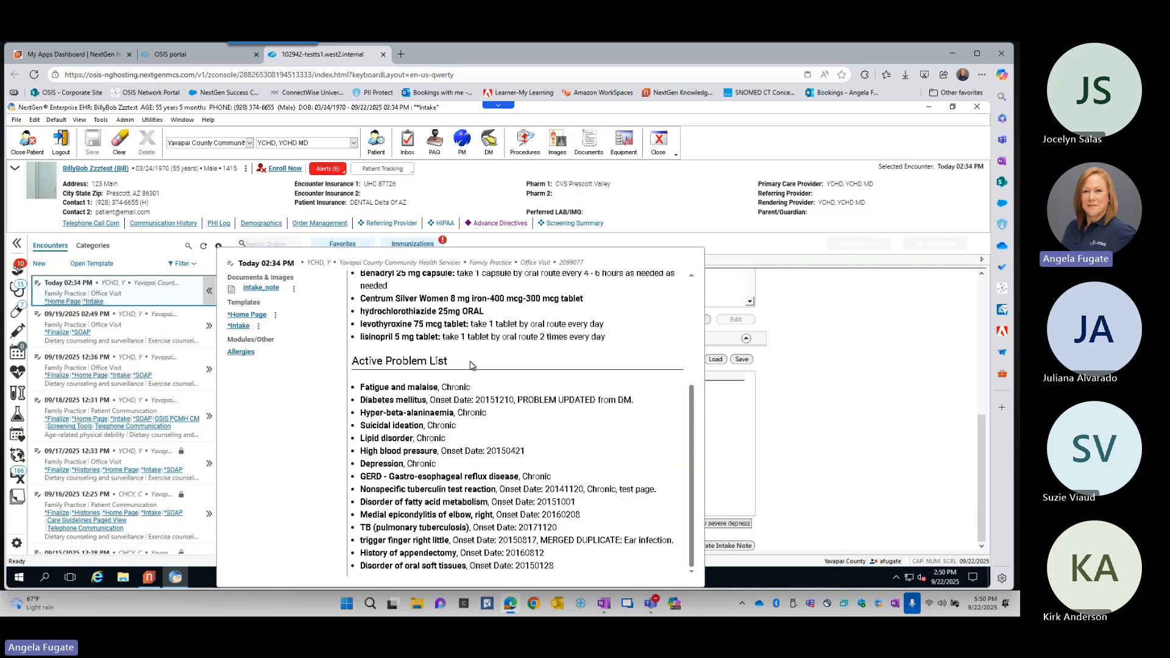
scroll(425, 344, "up", 5)
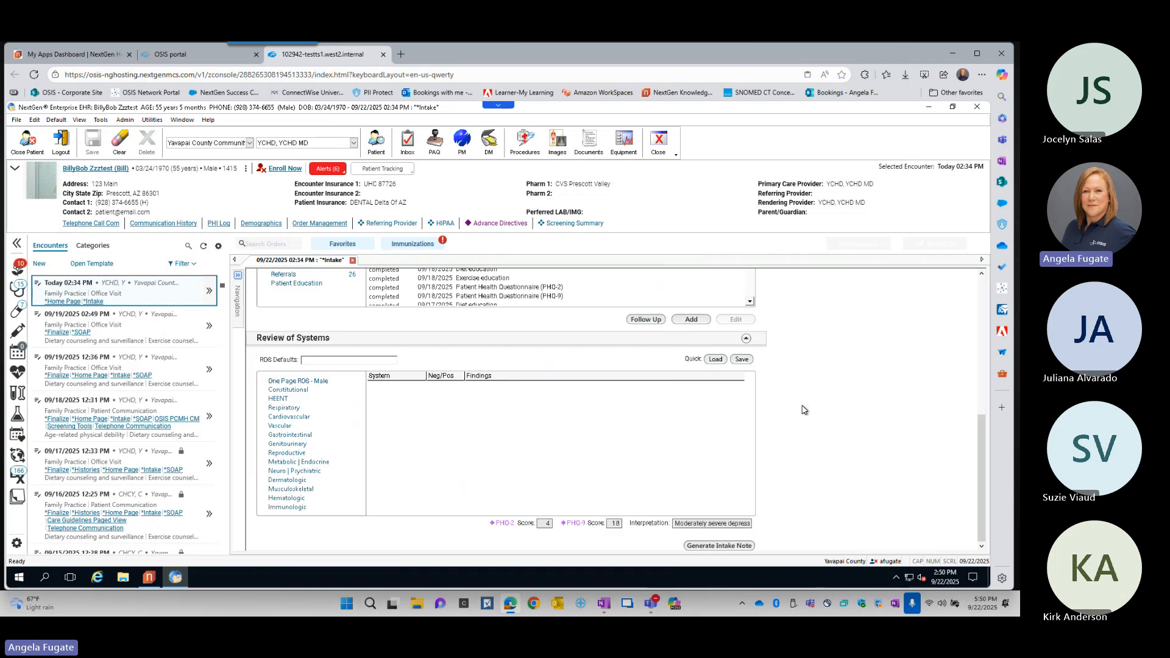
- Open the SOAP template for today's encounter
scroll(795, 411, "up", 5)
scroll(794, 412, "up", 2)
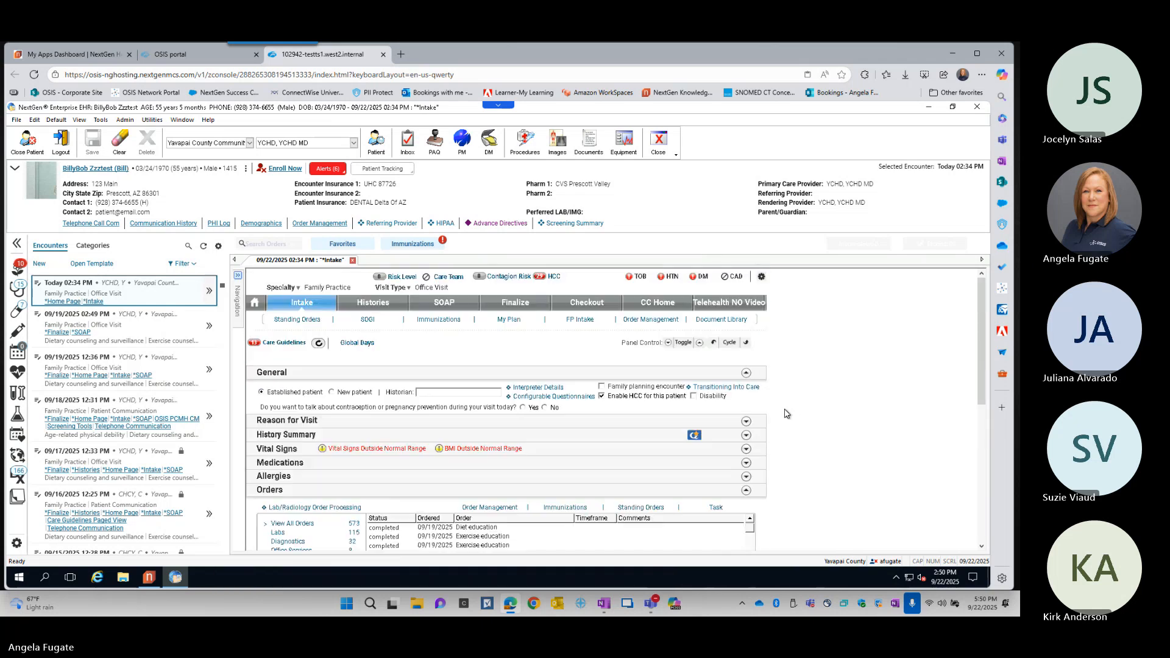
left_click(448, 306)
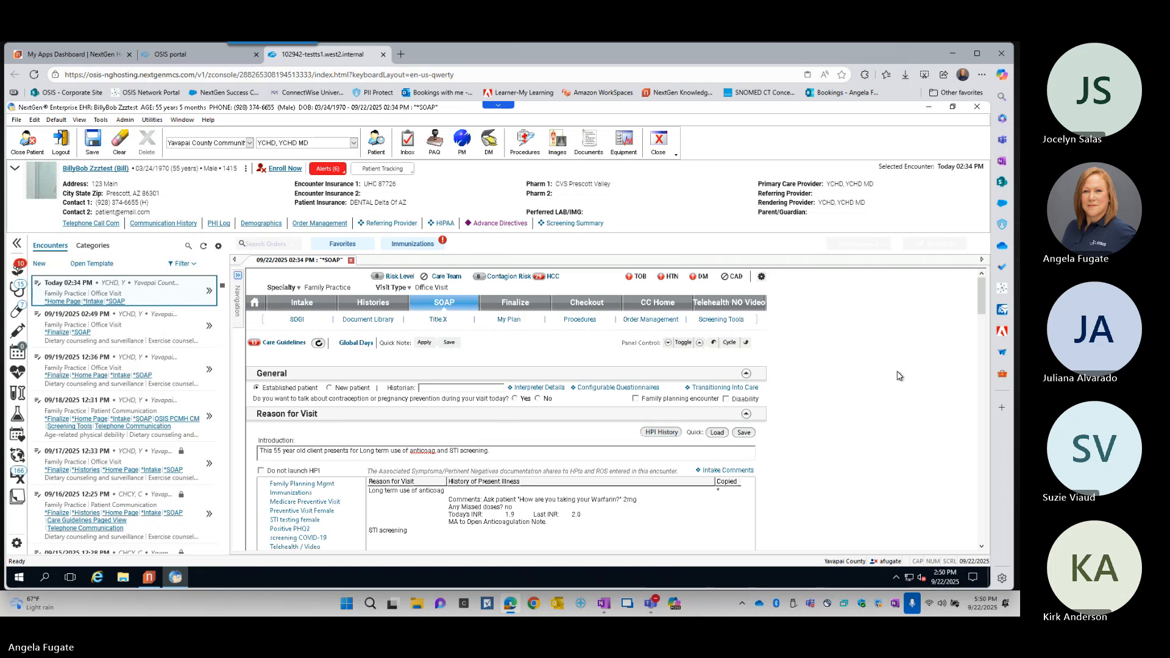
- View and close the HPI history for Reason for Visit, and collapse the Reason for Visit and History Summary sections
scroll(898, 373, "down", 2)
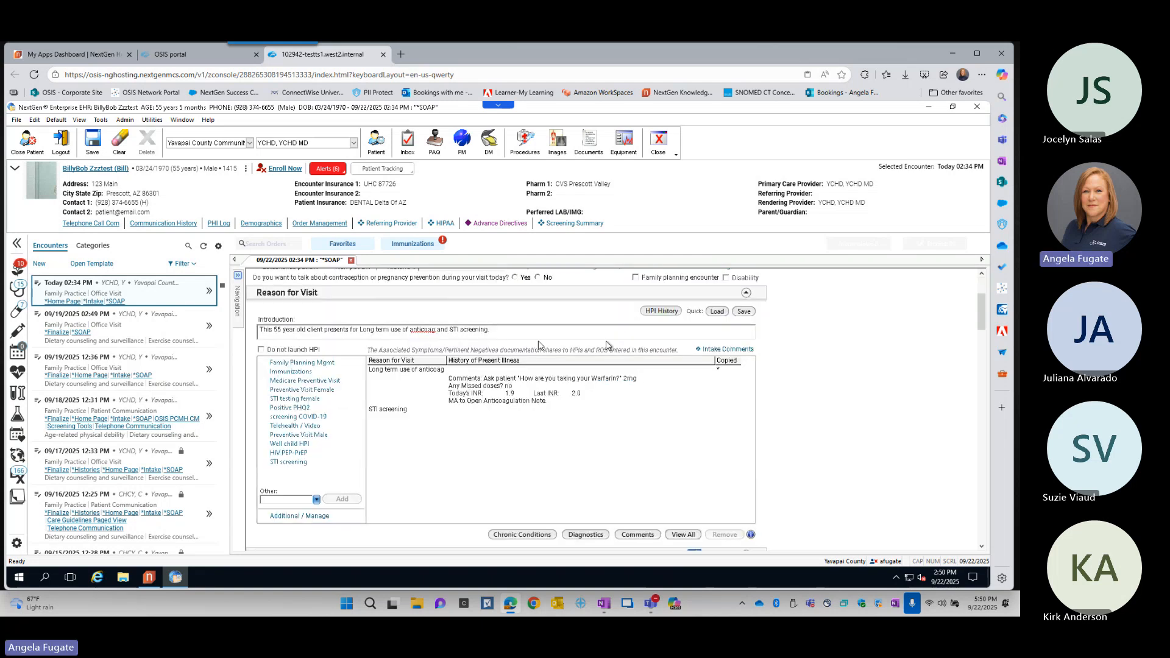
left_click(663, 312)
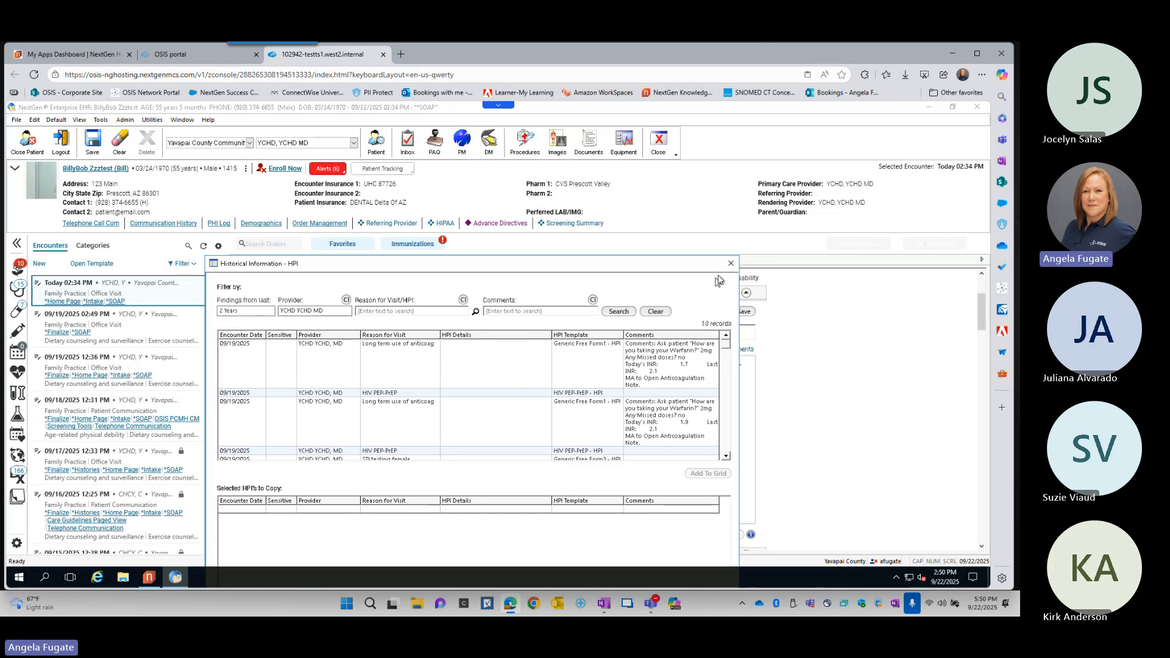
left_click(731, 263)
left_click(746, 295)
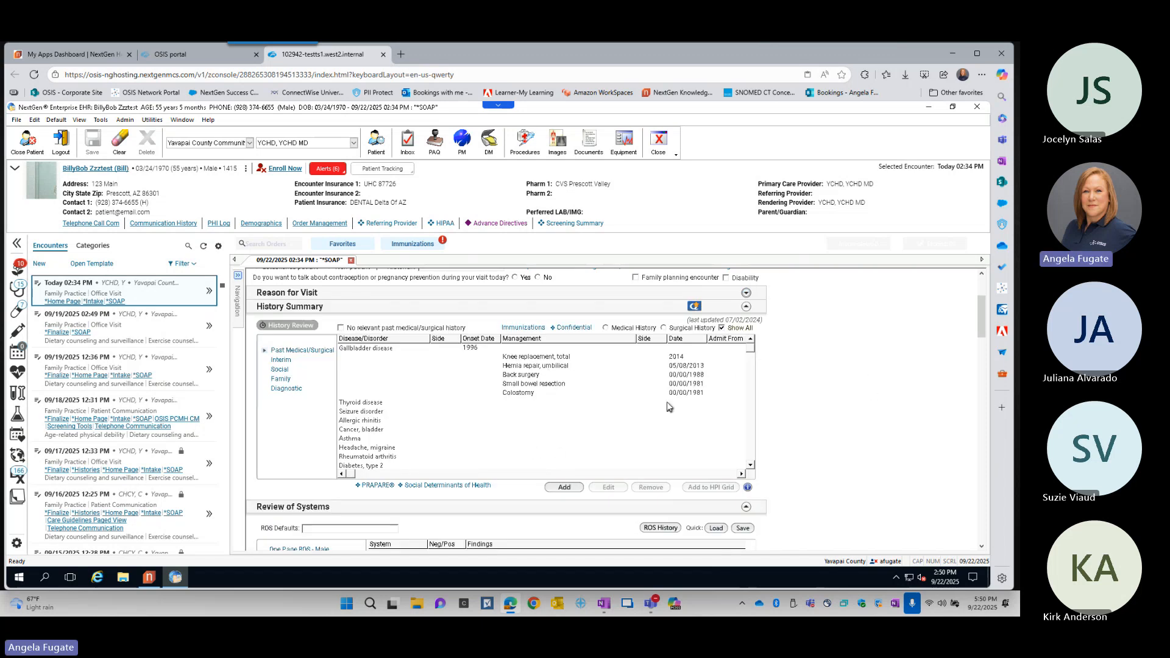
left_click(747, 307)
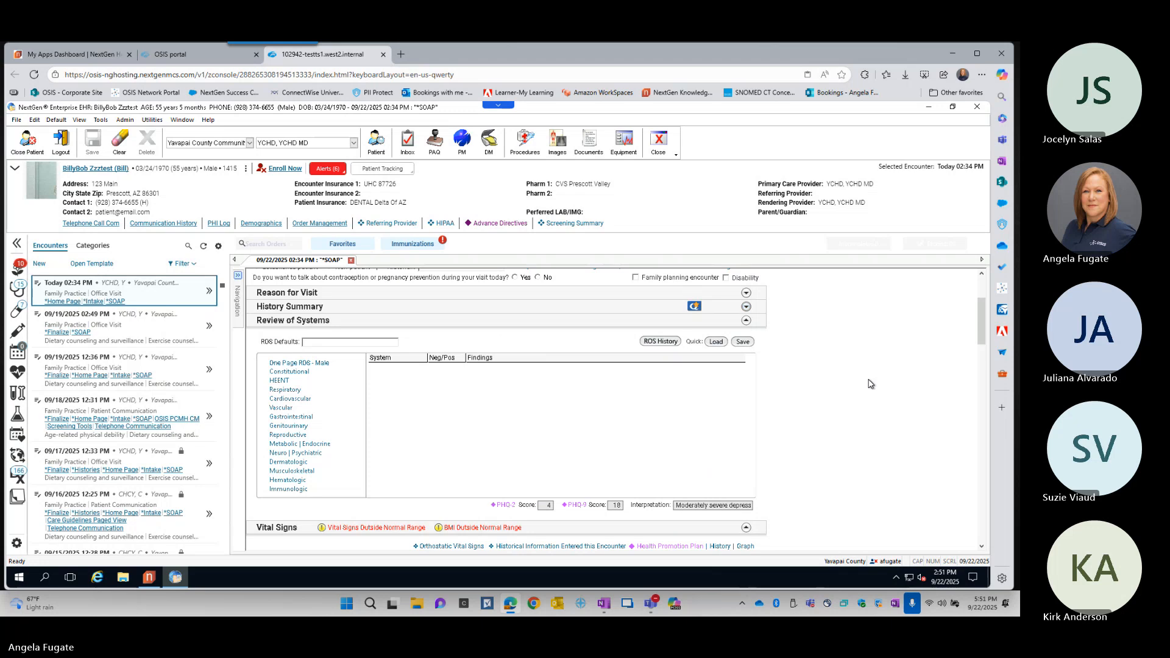
- Open the Review of Systems history, clear the provider filter and search the past findings of all providers
scroll(869, 383, "down", 2)
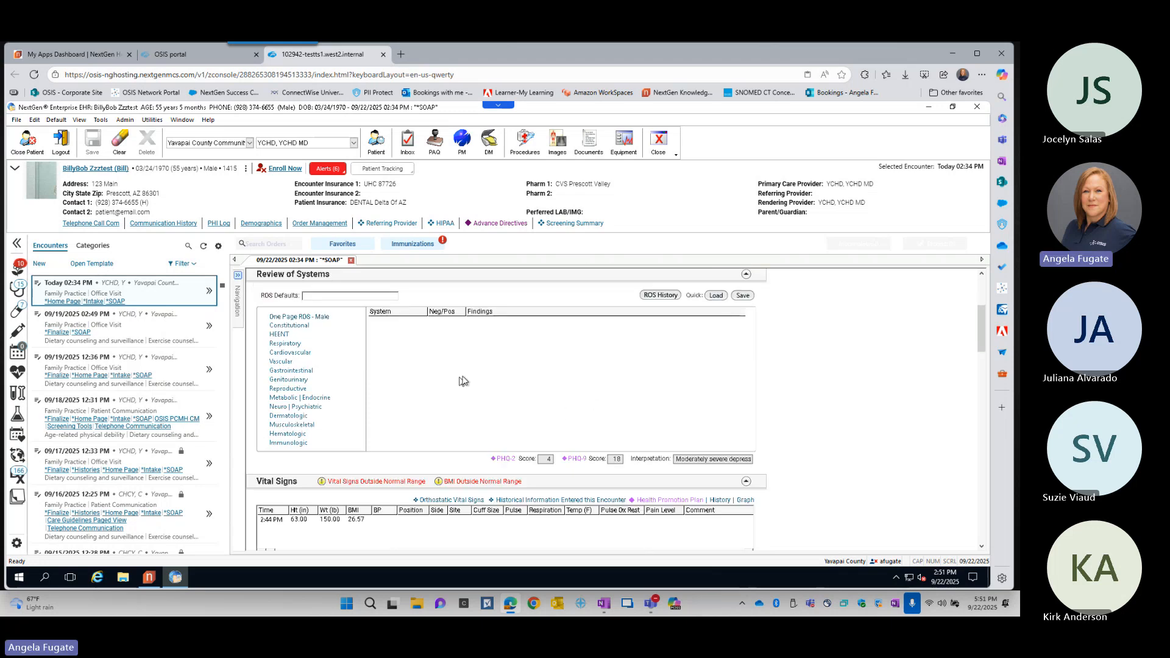
key("ctrl")
left_click(663, 297)
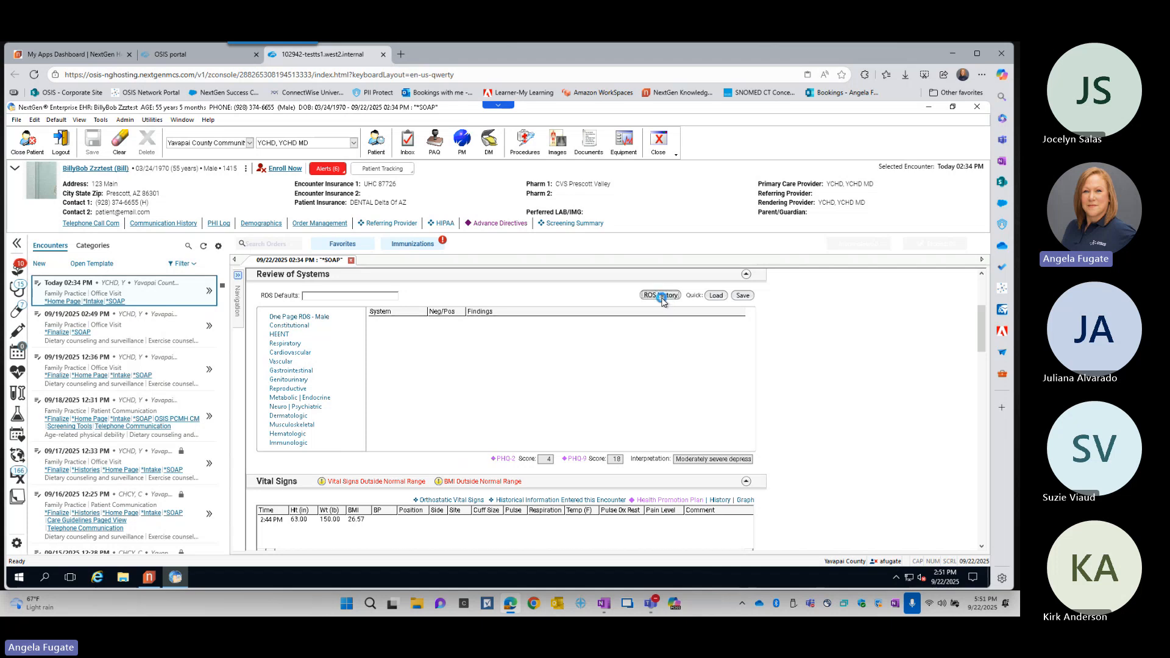
left_click_drag(509, 261, 511, 186)
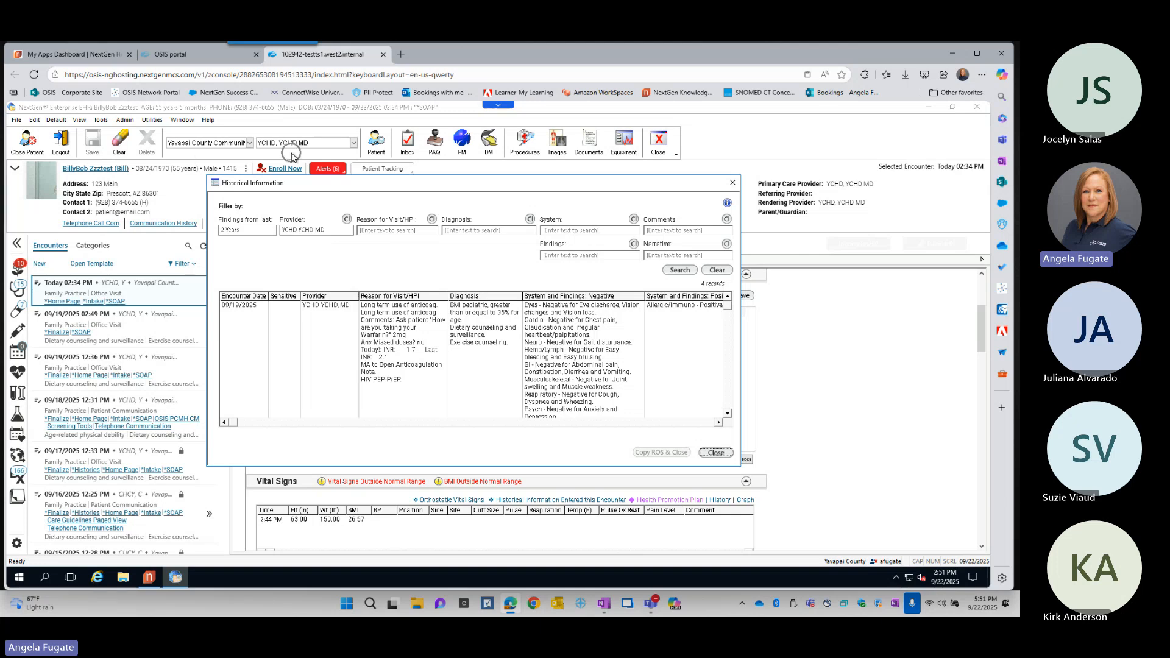
left_click(333, 231)
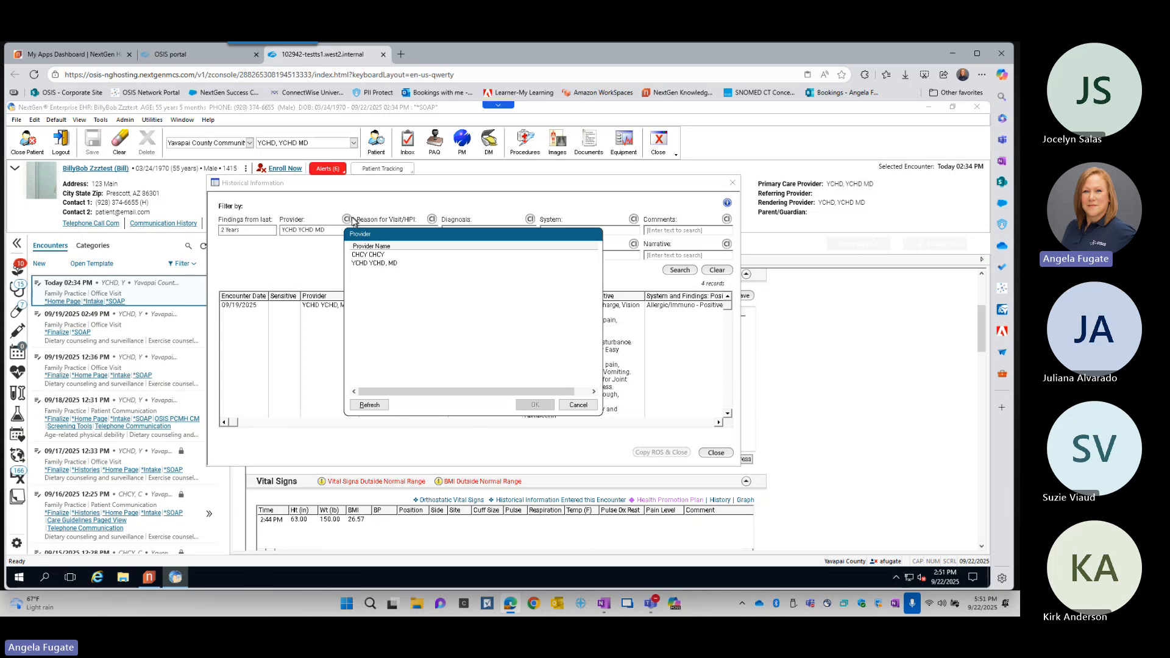
left_click(579, 405)
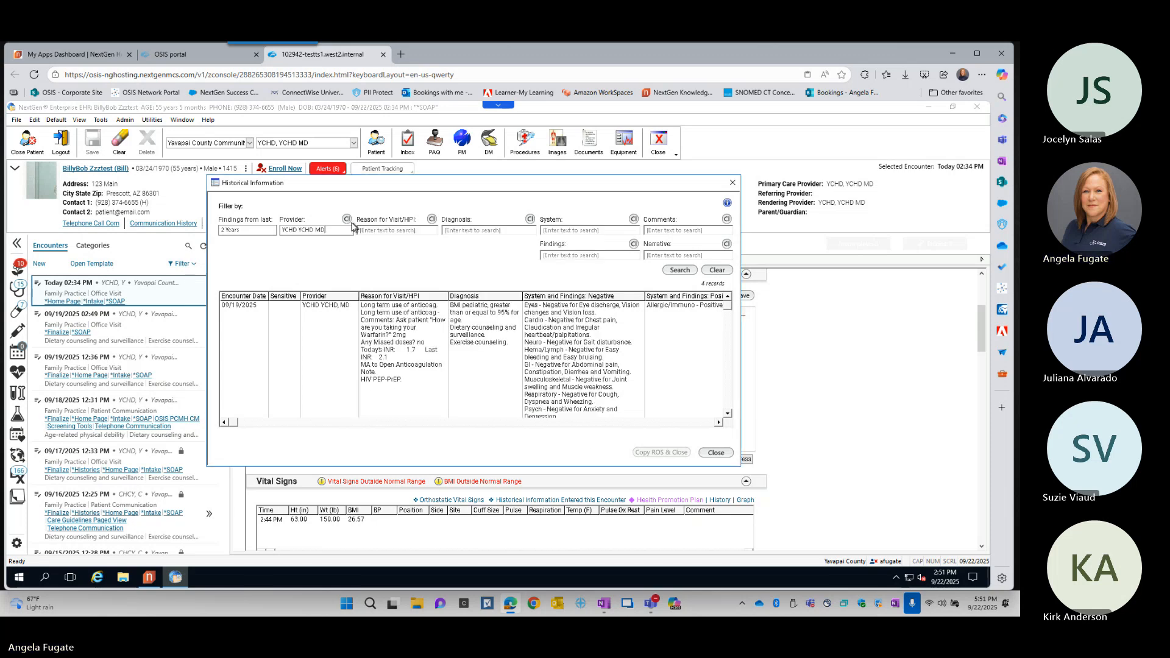
left_click(334, 234)
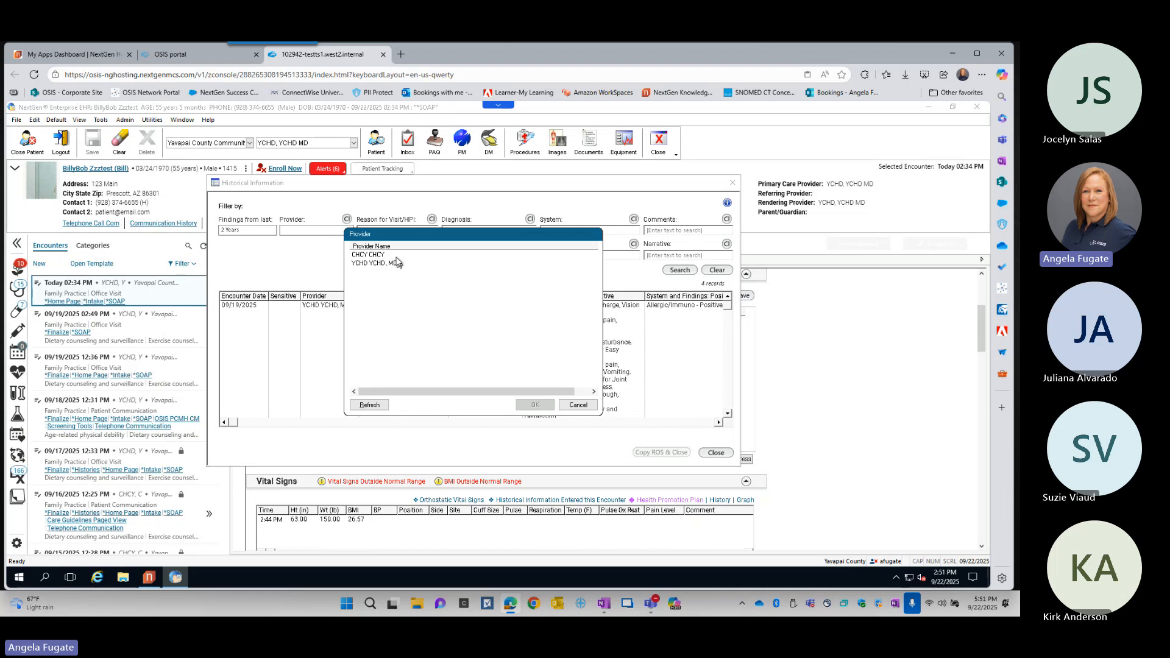
left_click(579, 404)
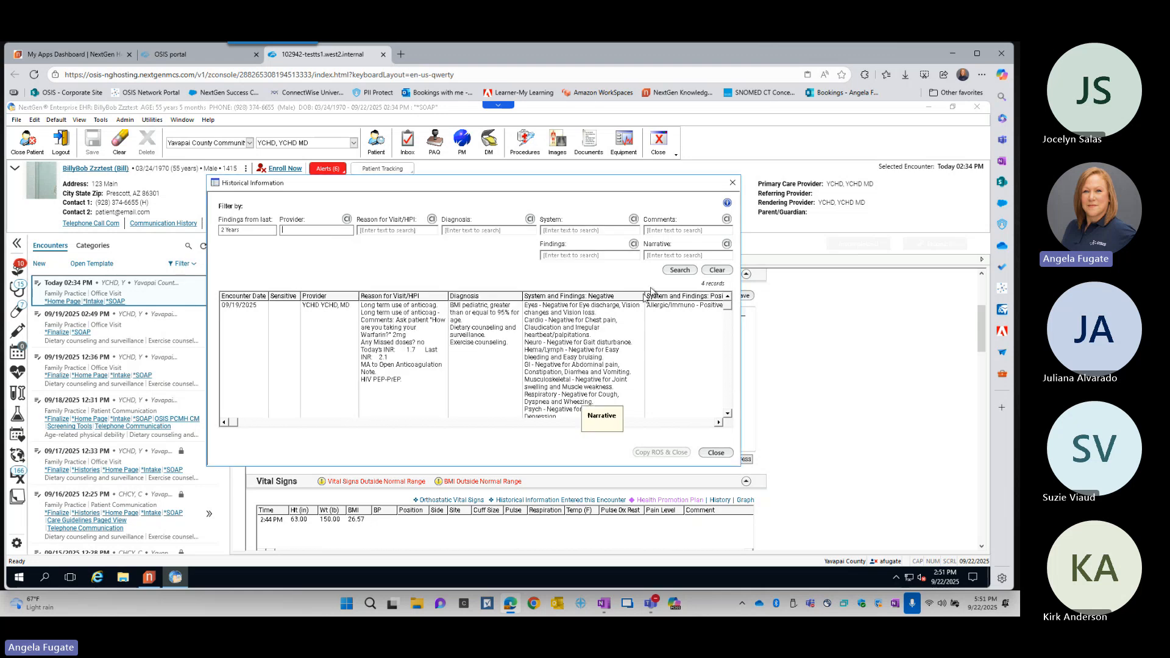
left_click(681, 270)
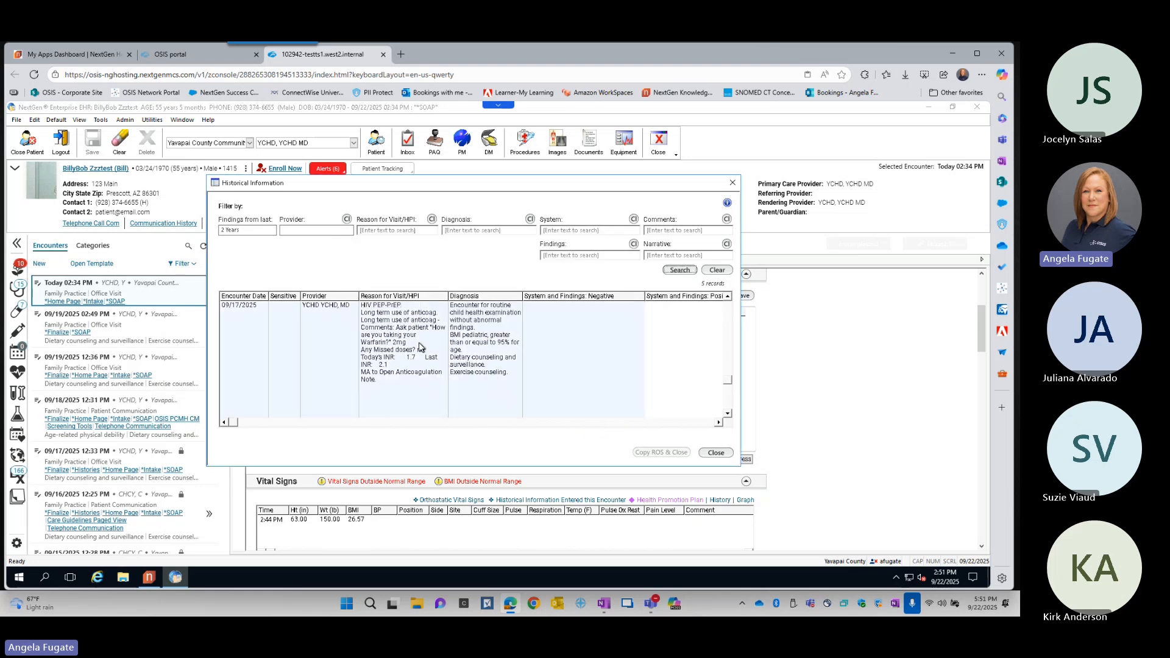
- Copy the review of systems findings from the 09/19/2025 encounter into today's SOAP template and close the history
scroll(452, 378, "up", 4)
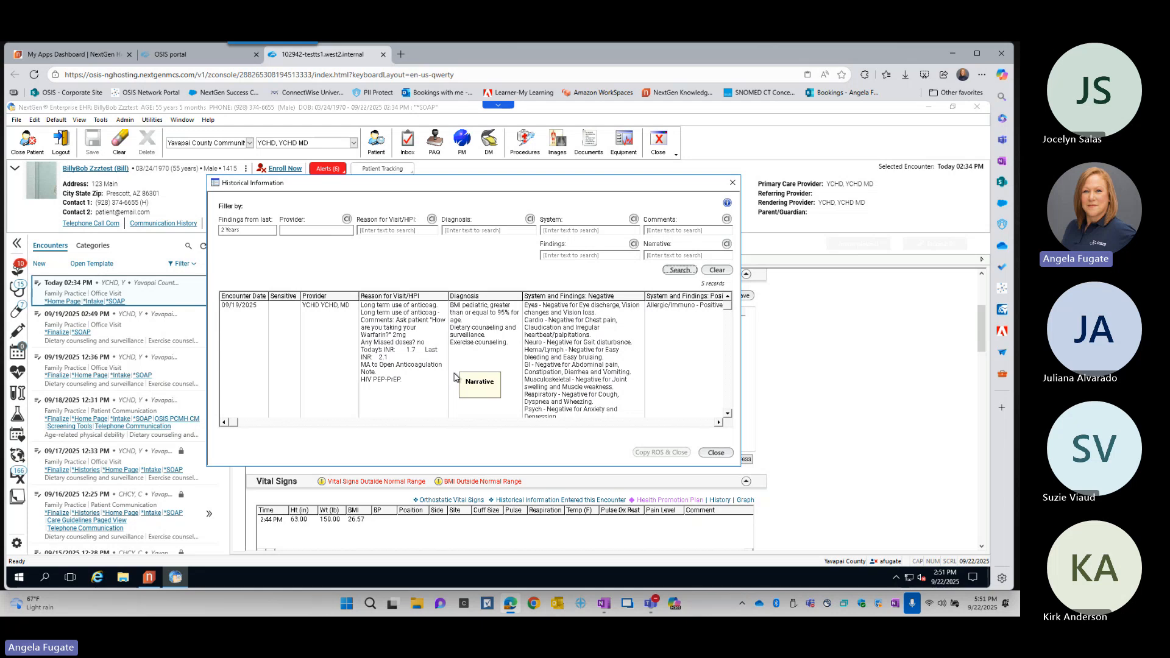
left_click(390, 393)
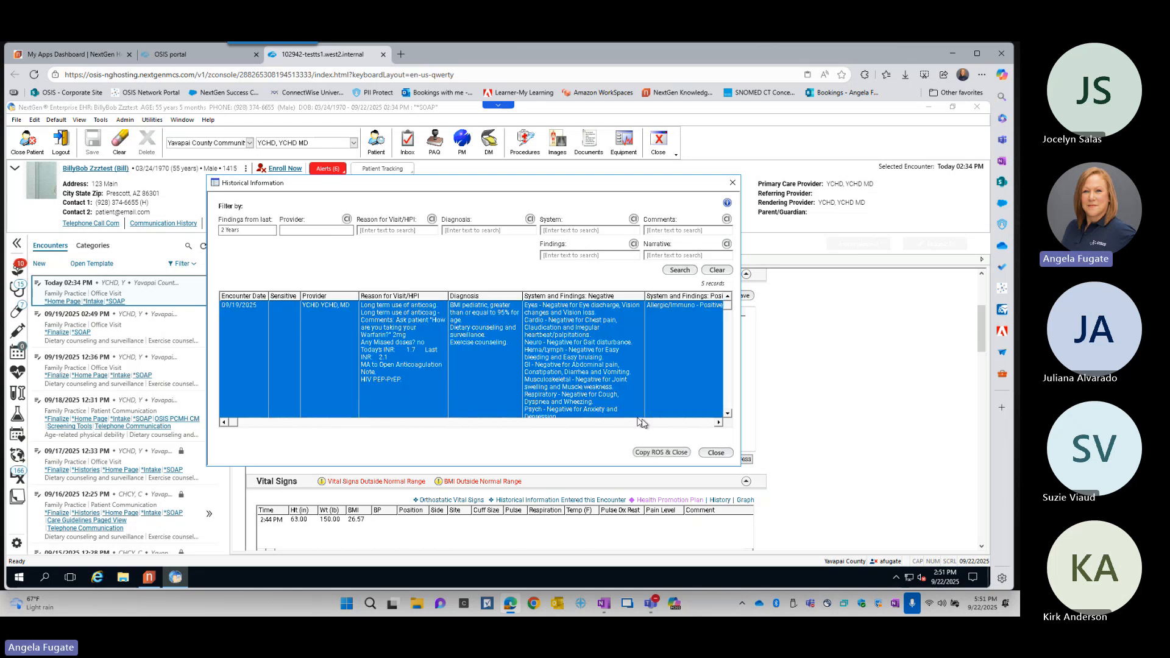
left_click(665, 457)
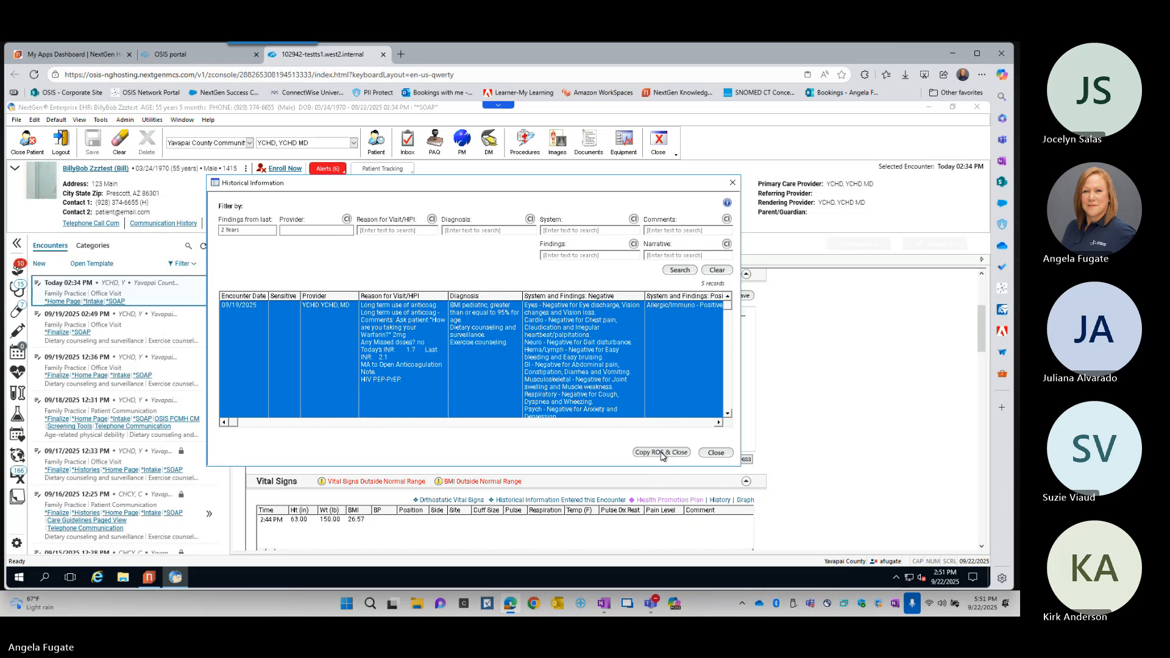
left_click(663, 454)
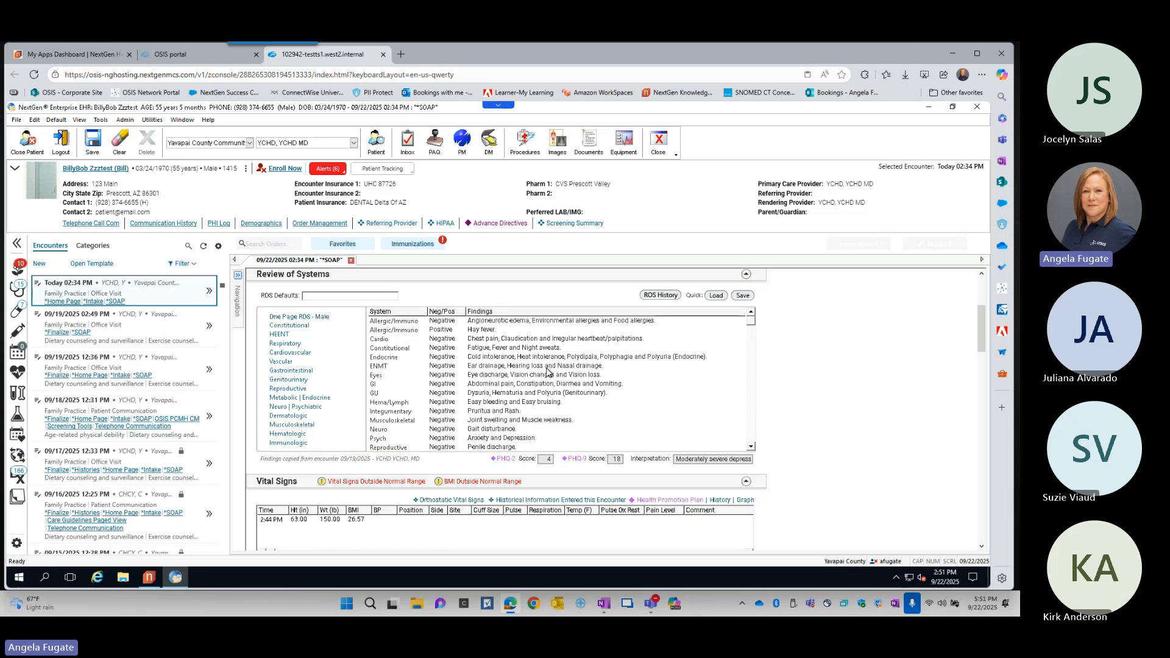
- Review the copied findings, view the Allergic/Immuno details and the one-page male ROS form, and close both without changes
scroll(549, 373, "down", 2)
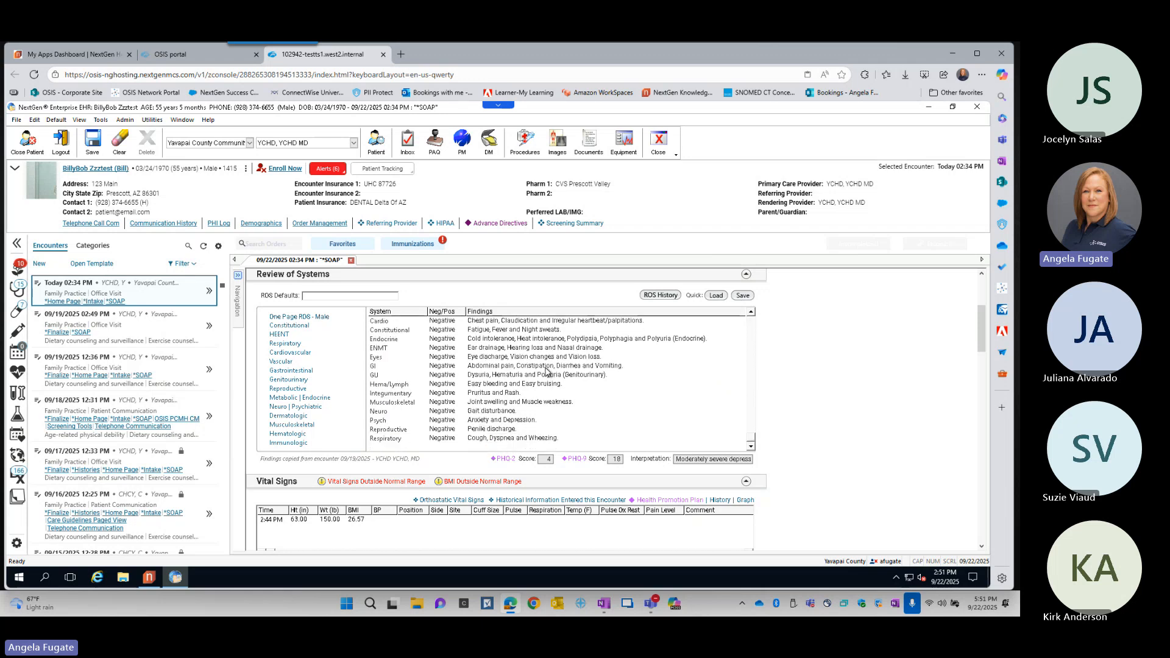
scroll(548, 372, "up", 2)
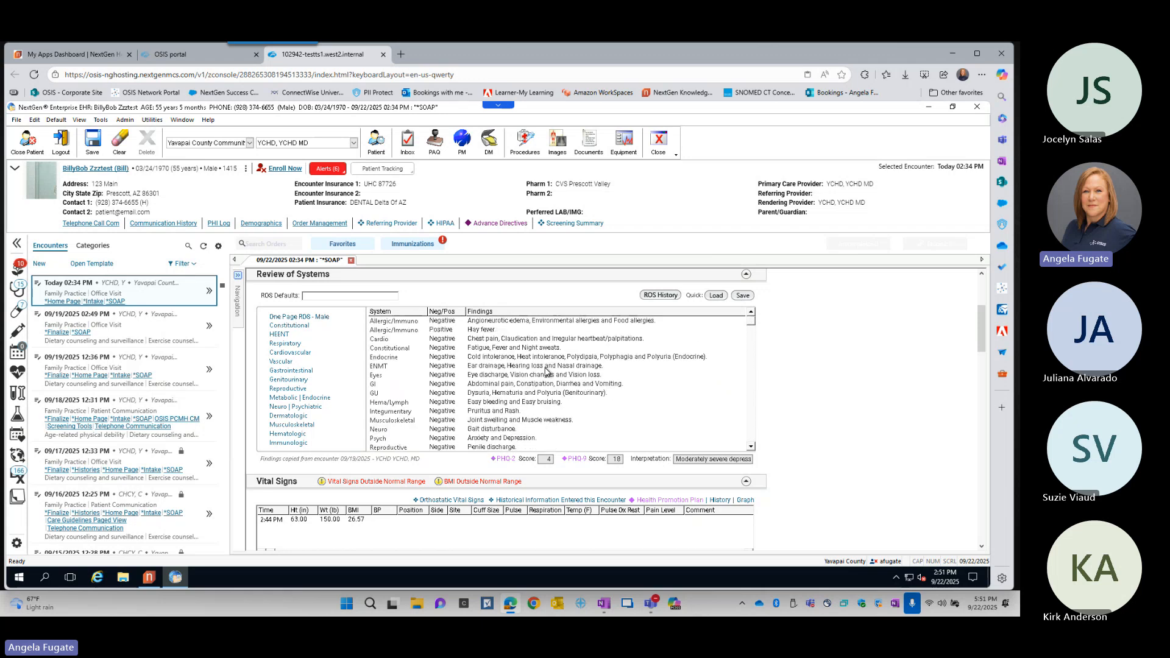
double_click(397, 326)
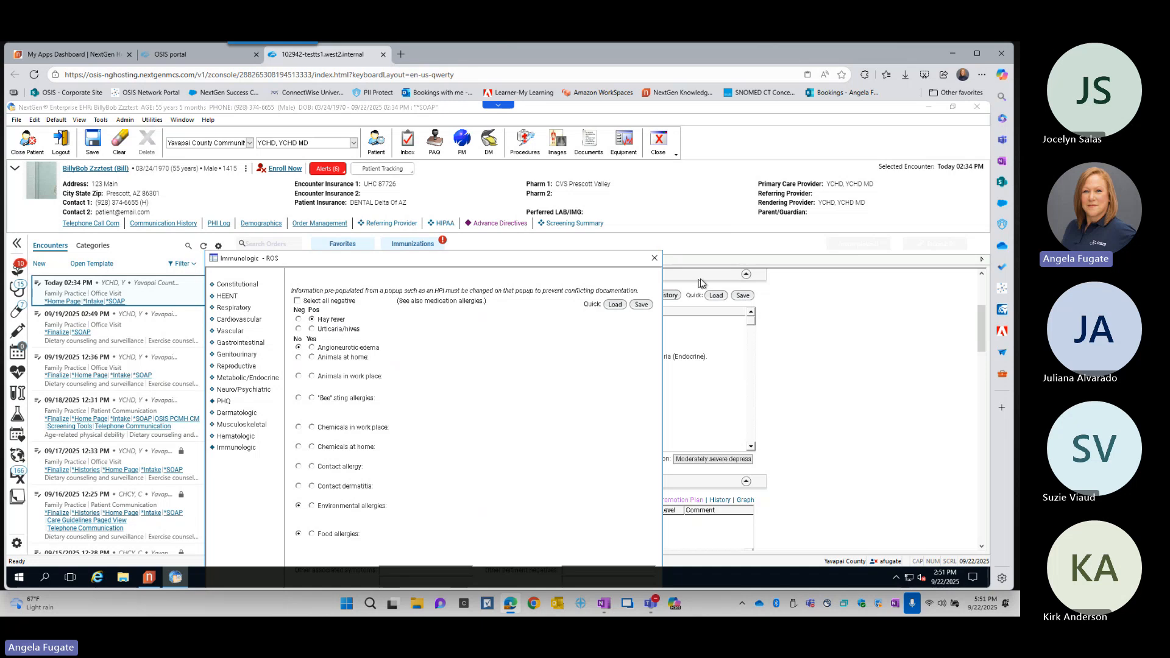
left_click(655, 259)
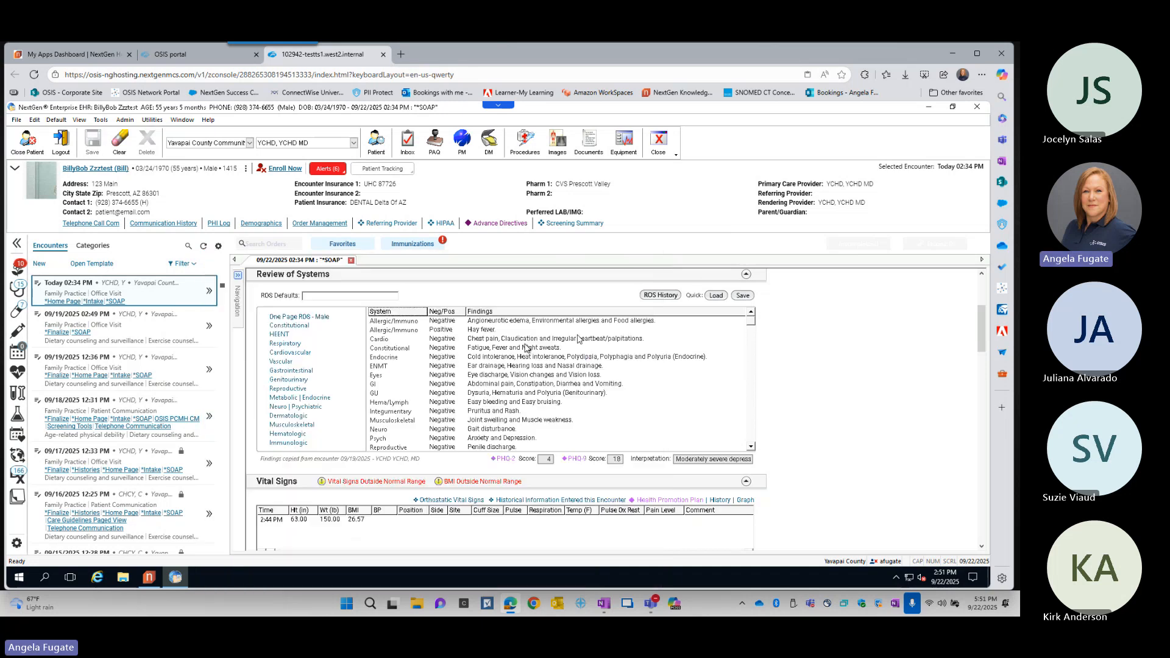
left_click(405, 332)
double_click(403, 332)
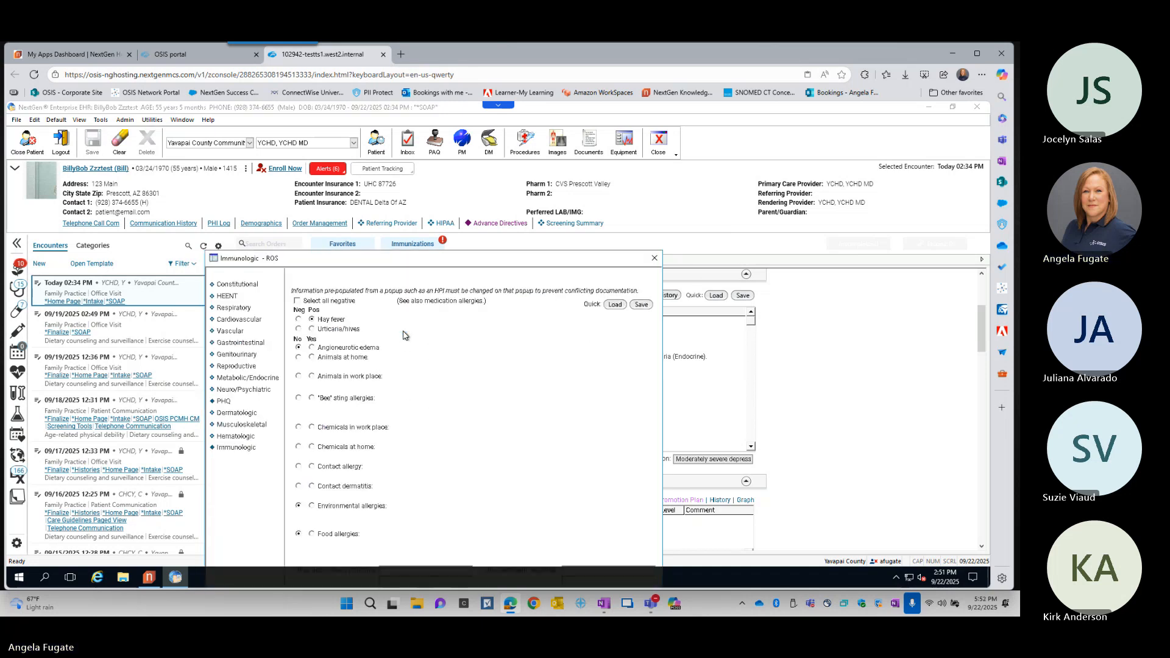
left_click(654, 259)
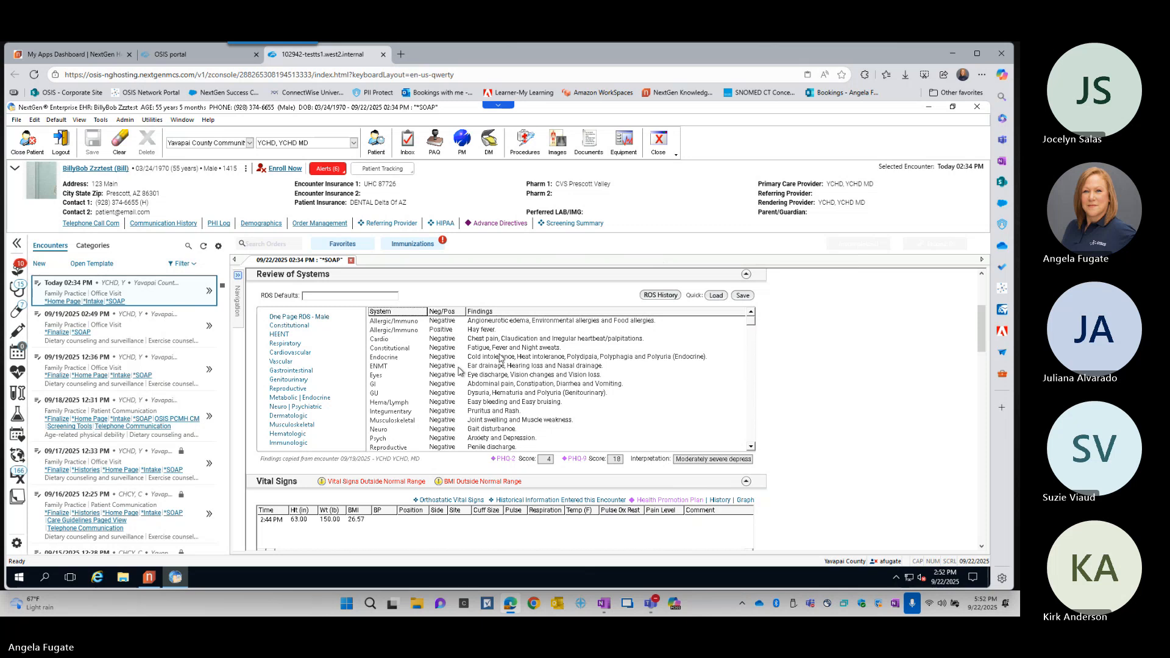
left_click(321, 319)
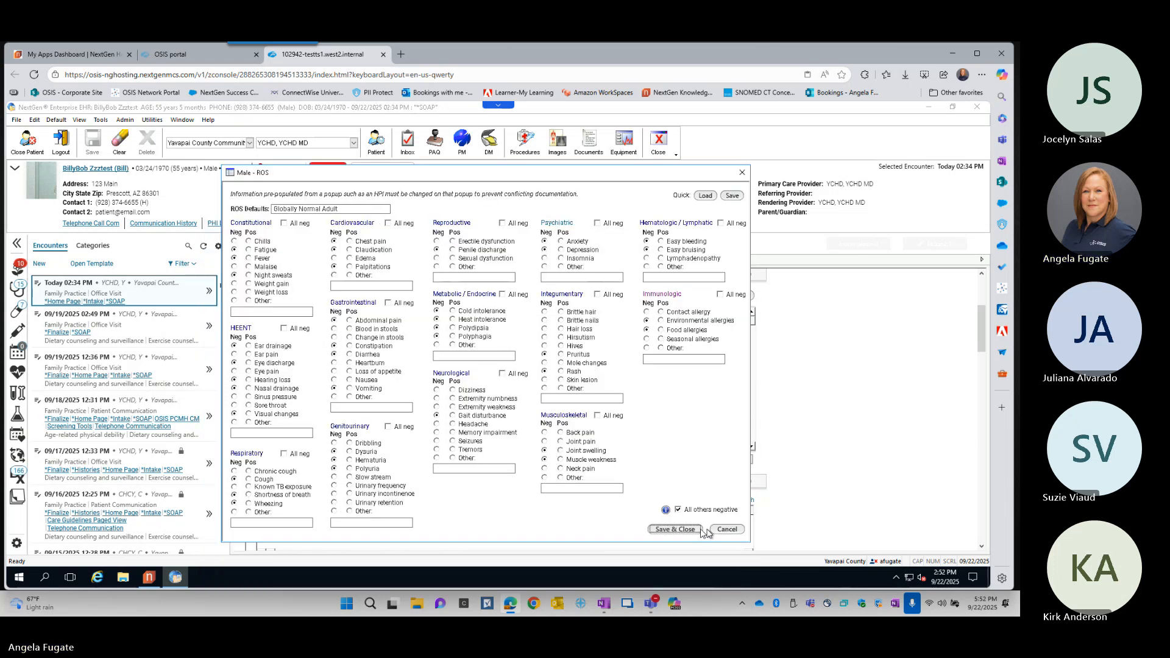
left_click(727, 530)
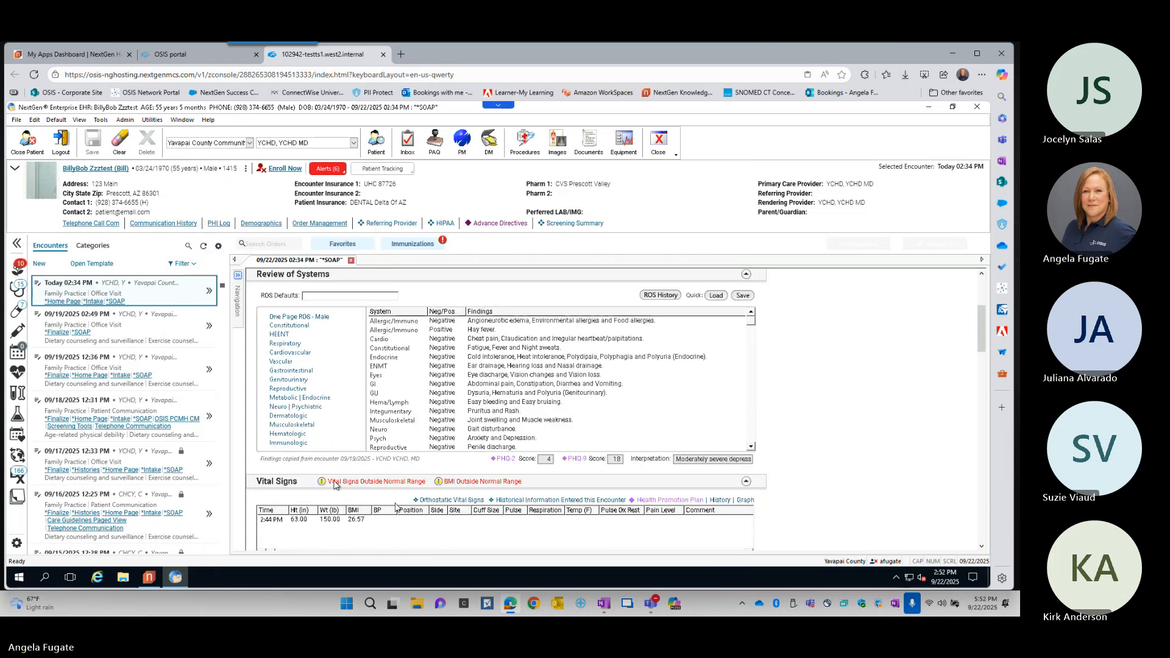
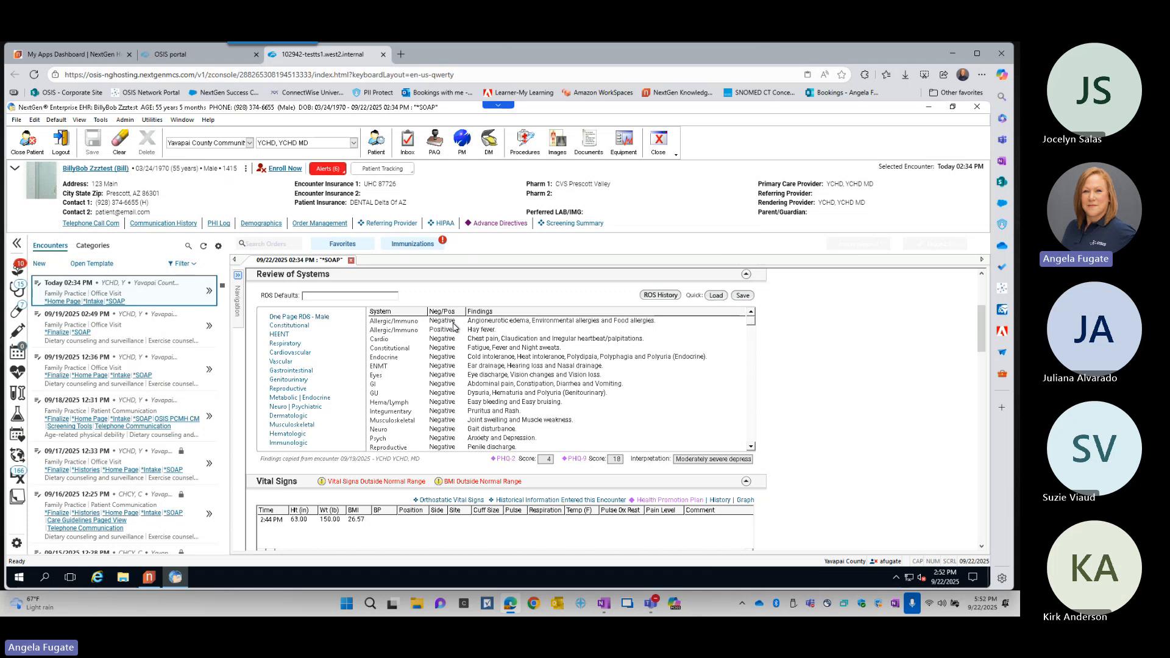
- Change hay fever to negative in the Immunologic ROS form, save it, and collapse the Review of Systems section
double_click(453, 327)
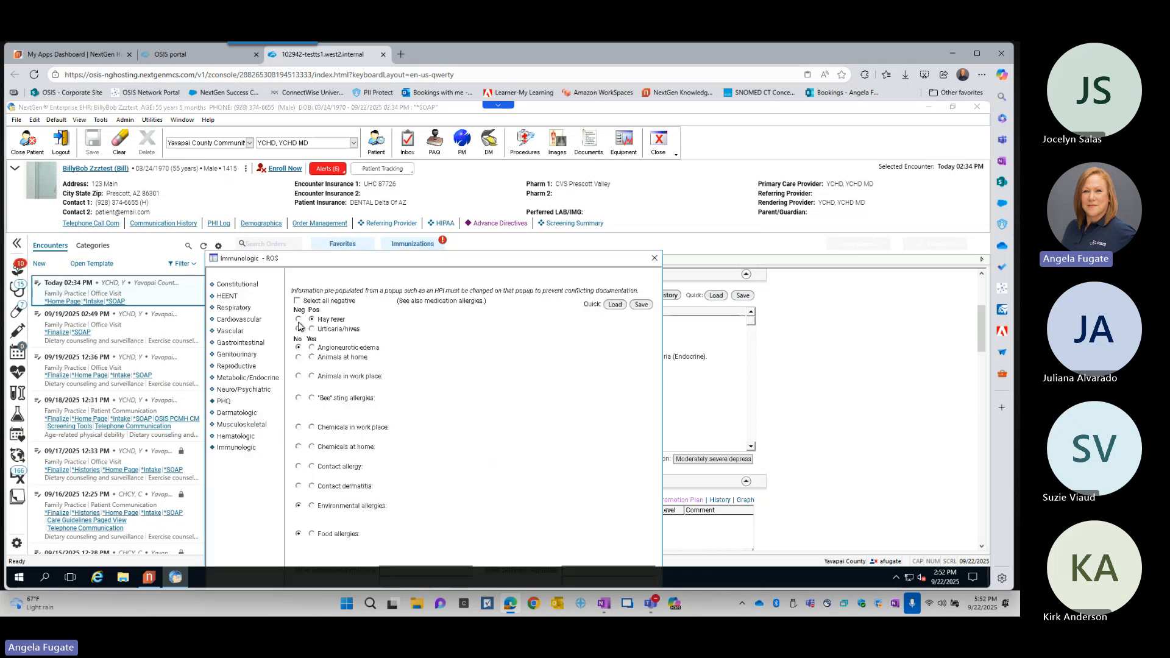
left_click(298, 320)
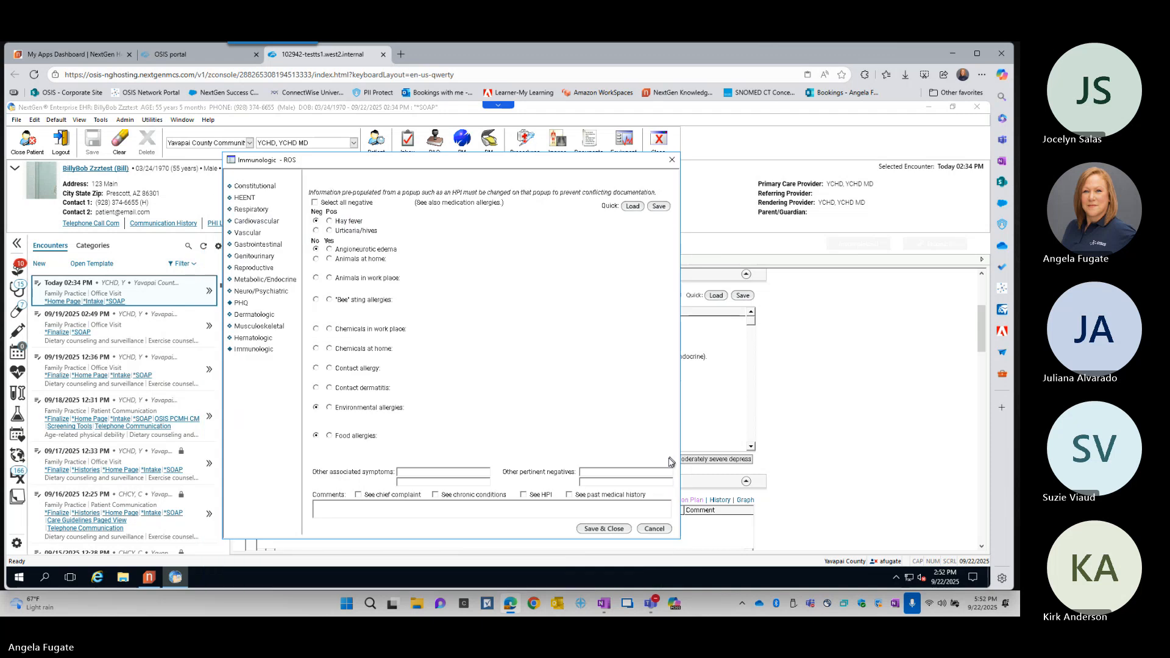
left_click(603, 529)
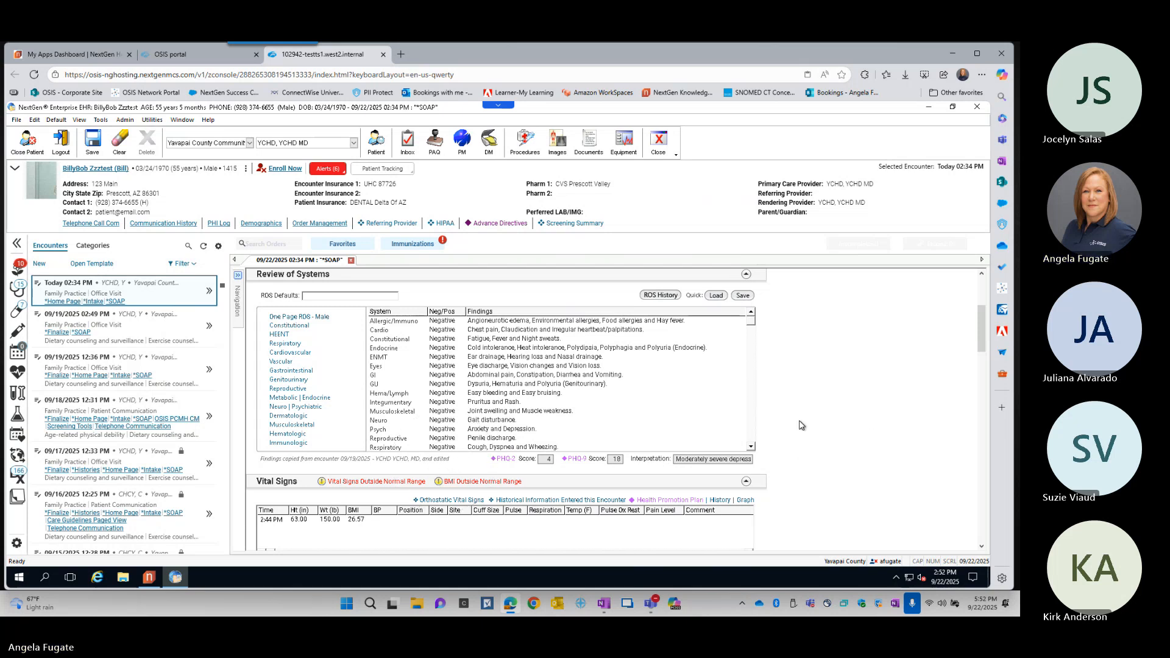
scroll(801, 425, "down", 1)
scroll(801, 425, "up", 4)
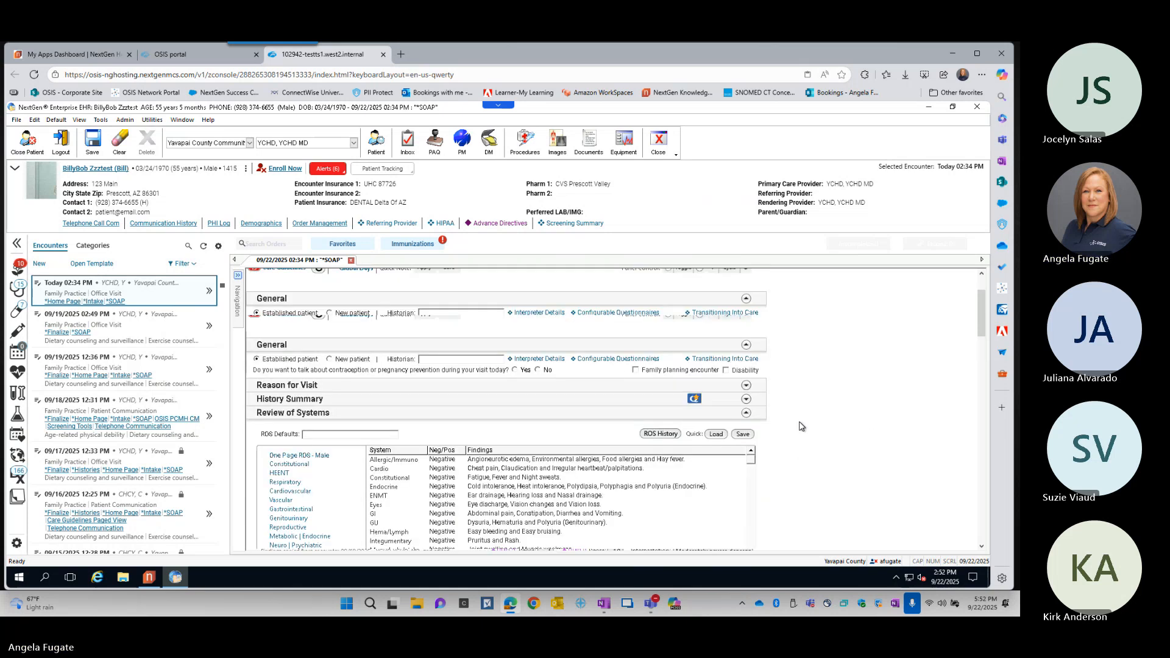
left_click(746, 414)
- Add the BMI Plan with its diet and activity education in the Health Promotion Plan, and collapse the Vital Signs section
scroll(779, 441, "down", 2)
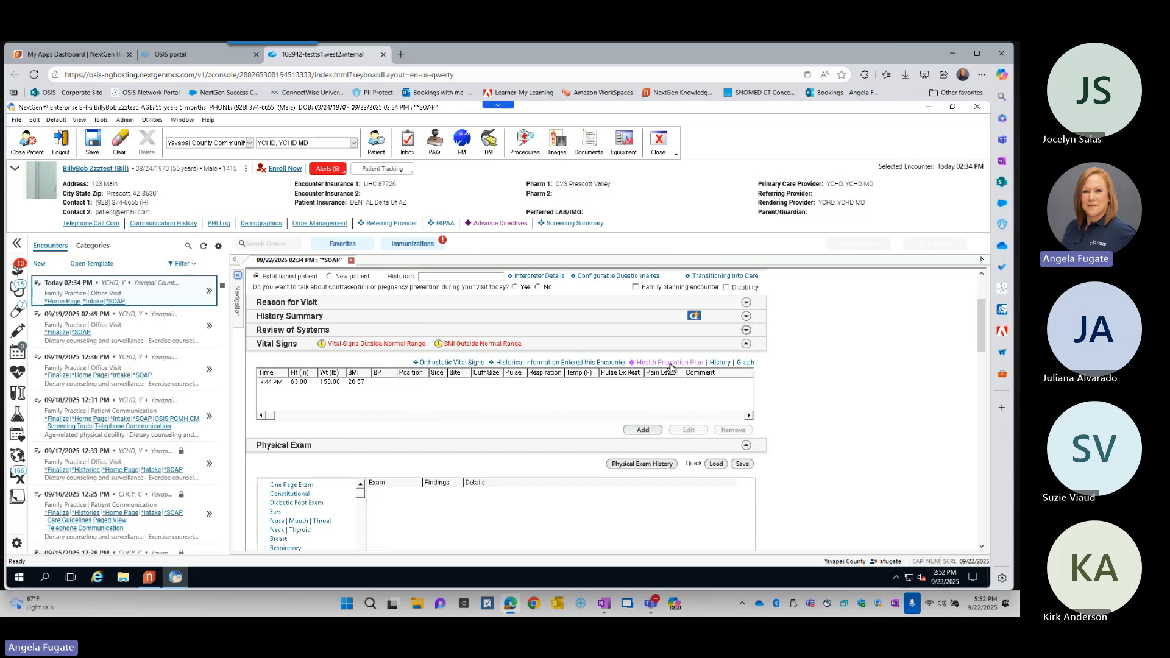
left_click(671, 363)
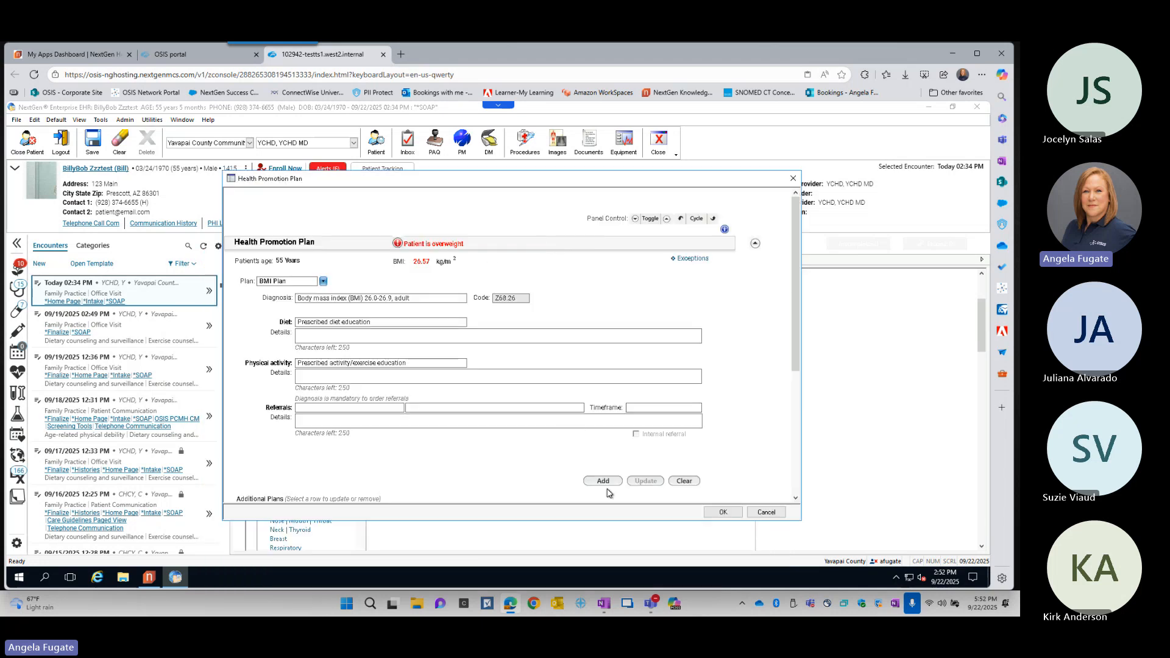
left_click(603, 482)
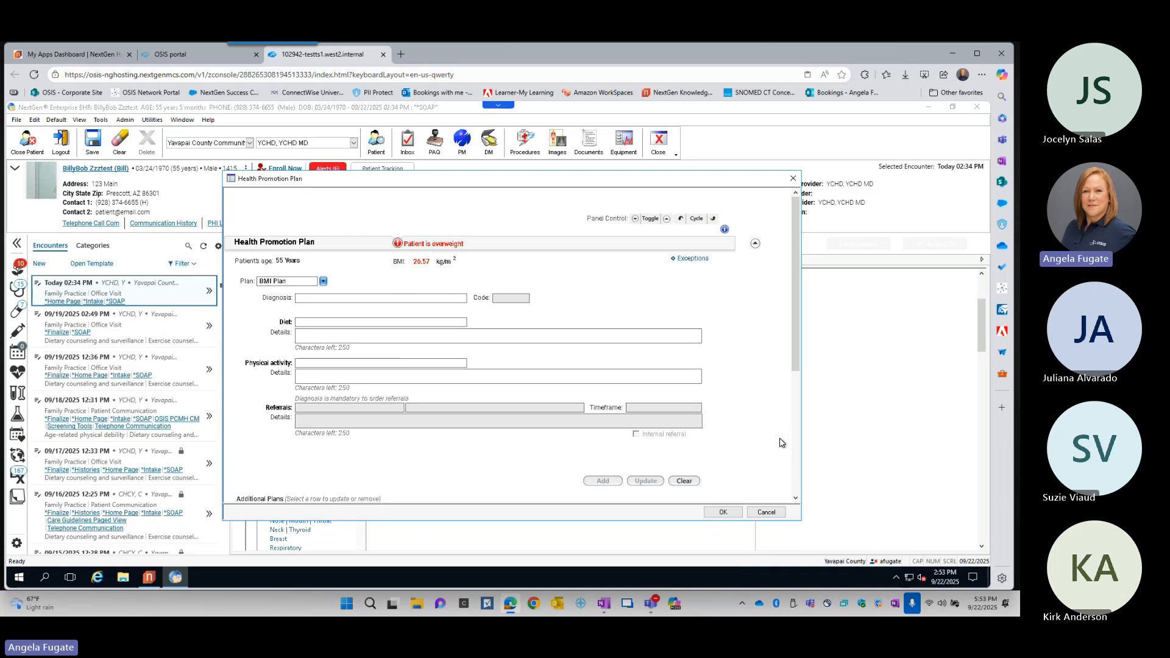
left_click(723, 512)
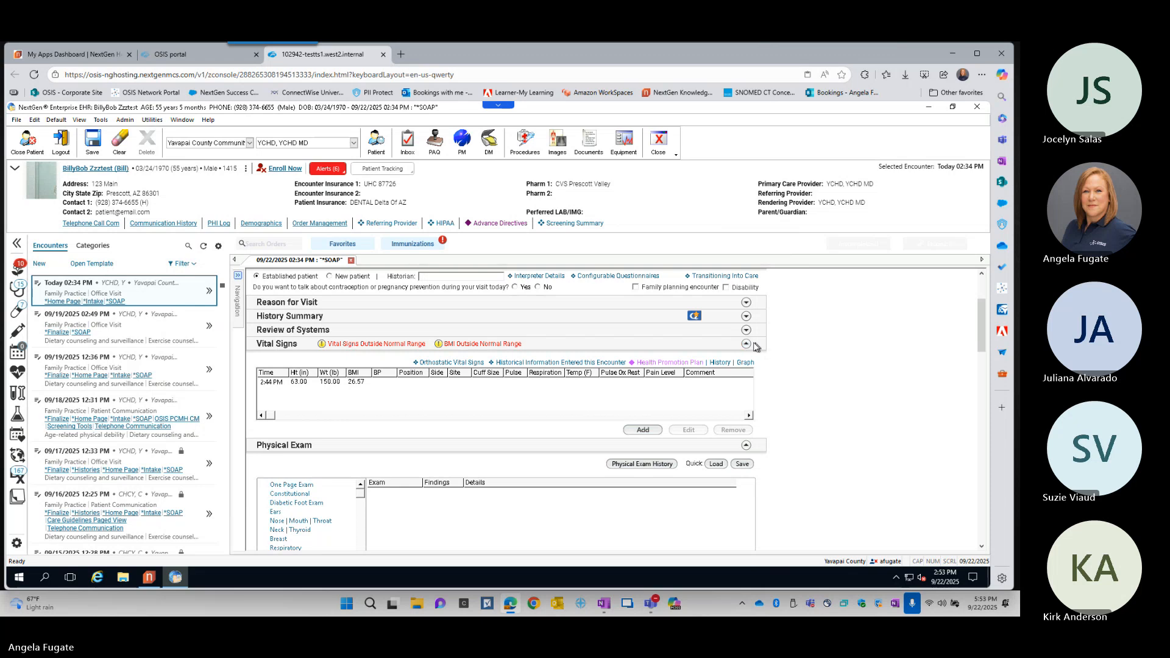
left_click(746, 344)
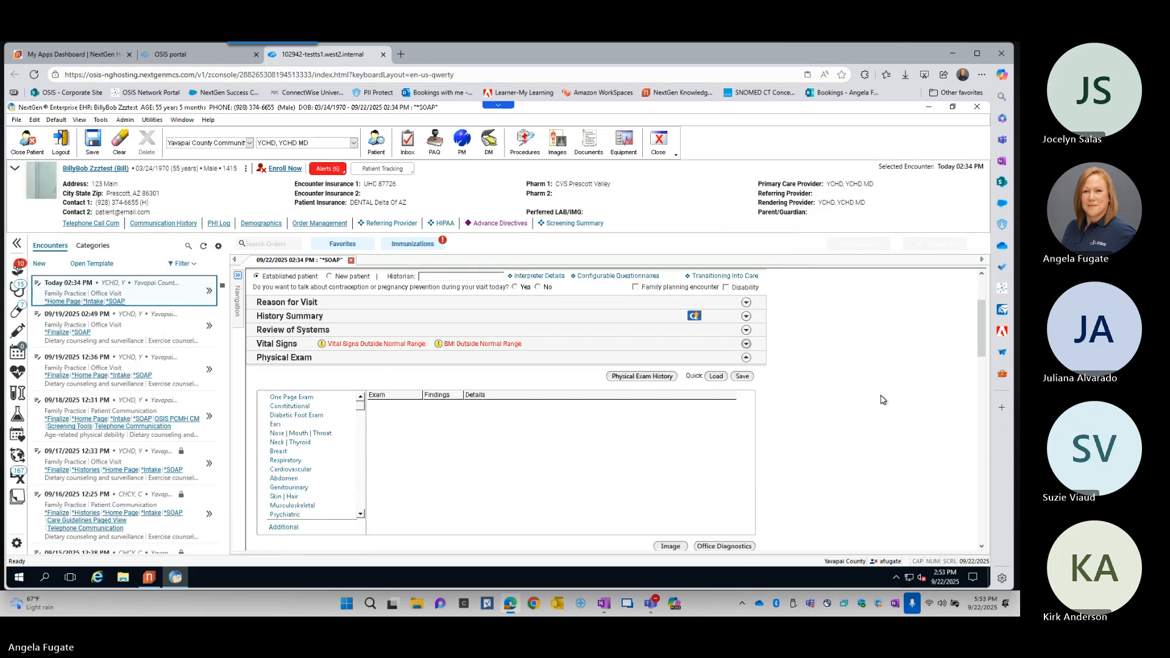
- Search the Physical Exam history for all providers and copy the 09/17/2025 encounter's exam findings into today's SOAP template
scroll(882, 396, "down", 1)
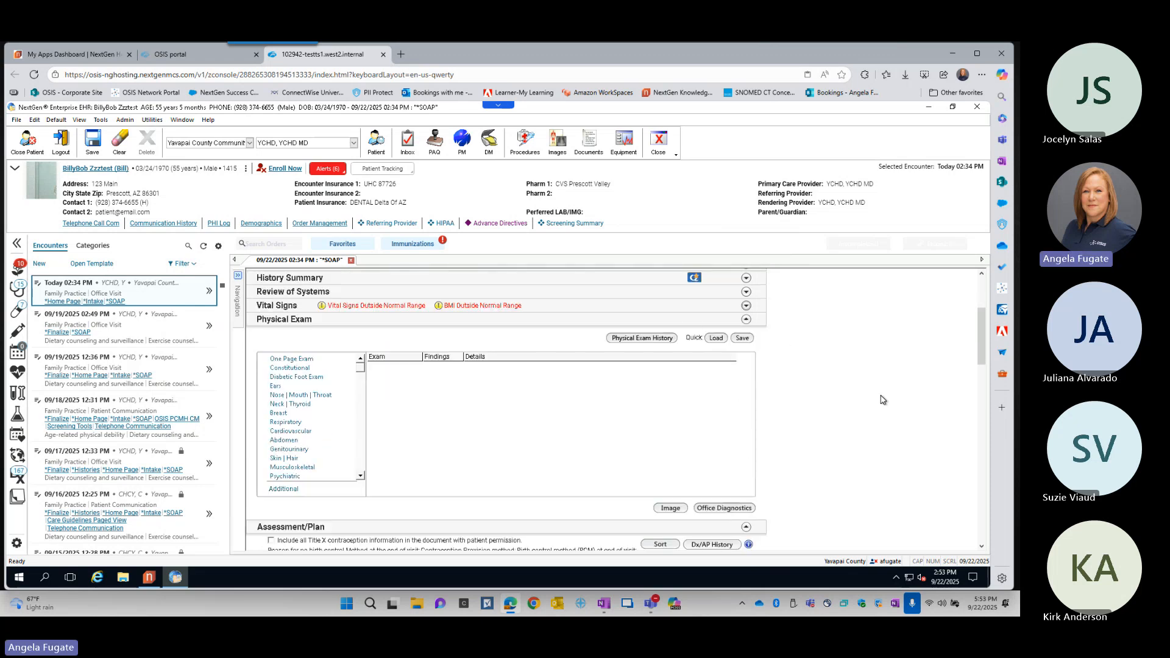
left_click(648, 339)
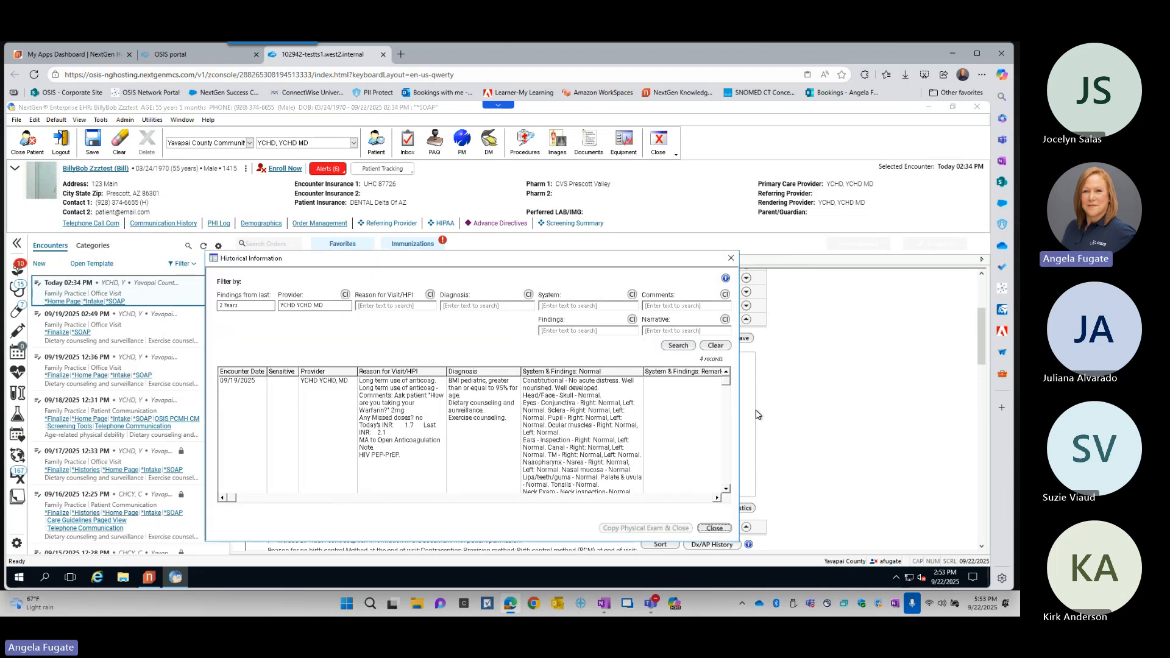
left_click(346, 296)
left_click(678, 346)
left_click(401, 446)
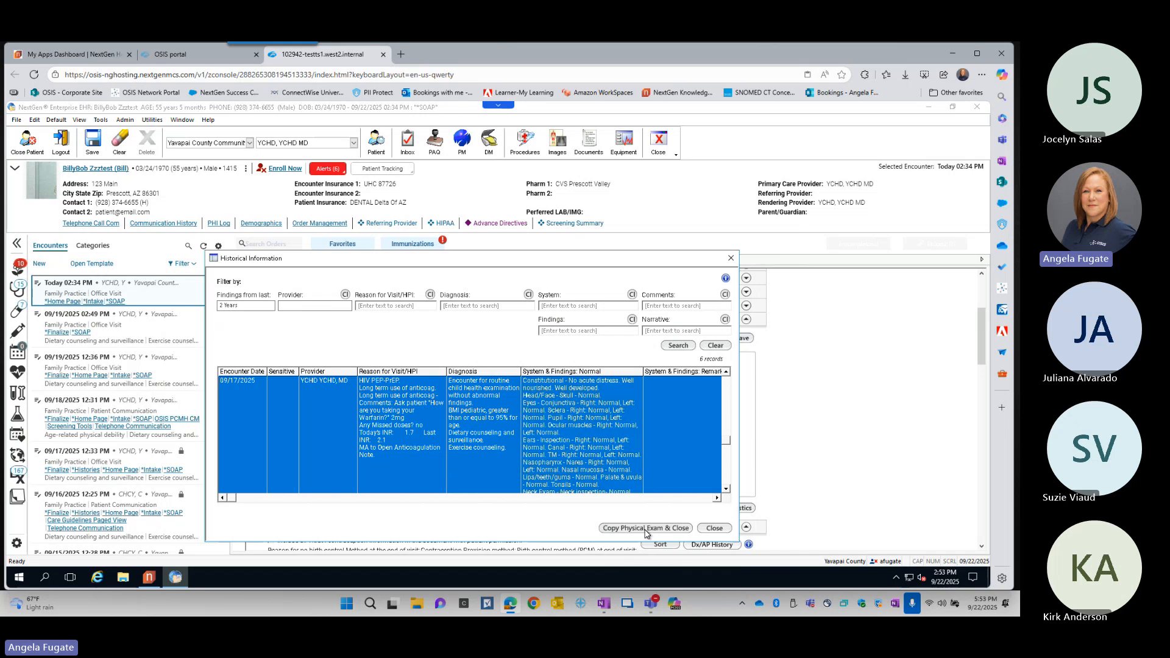
left_click(666, 529)
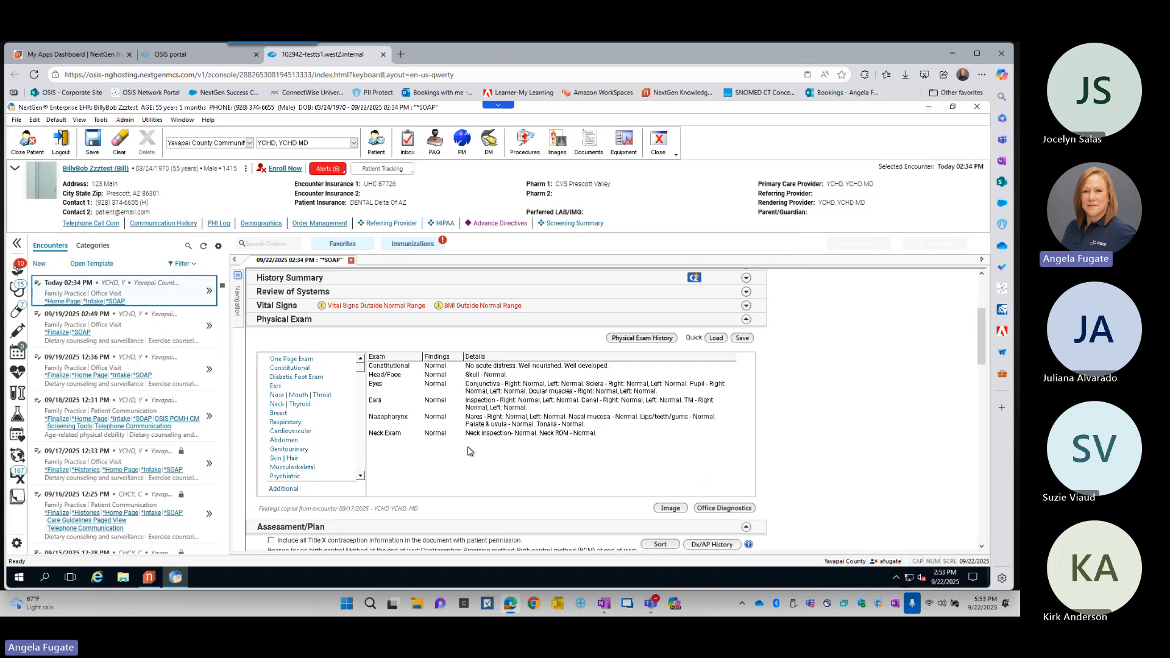
- Open the copied physical exam findings in their detail form, save and close it, and collapse the Physical Exam section
scroll(470, 451, "down", 1)
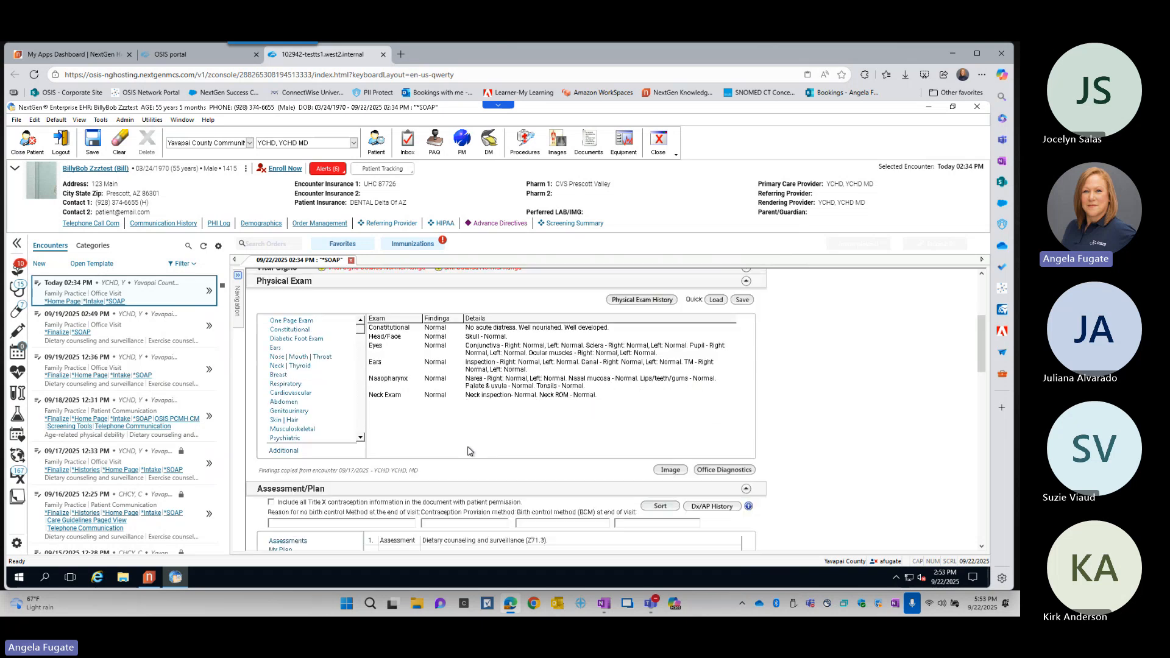
left_click(395, 329)
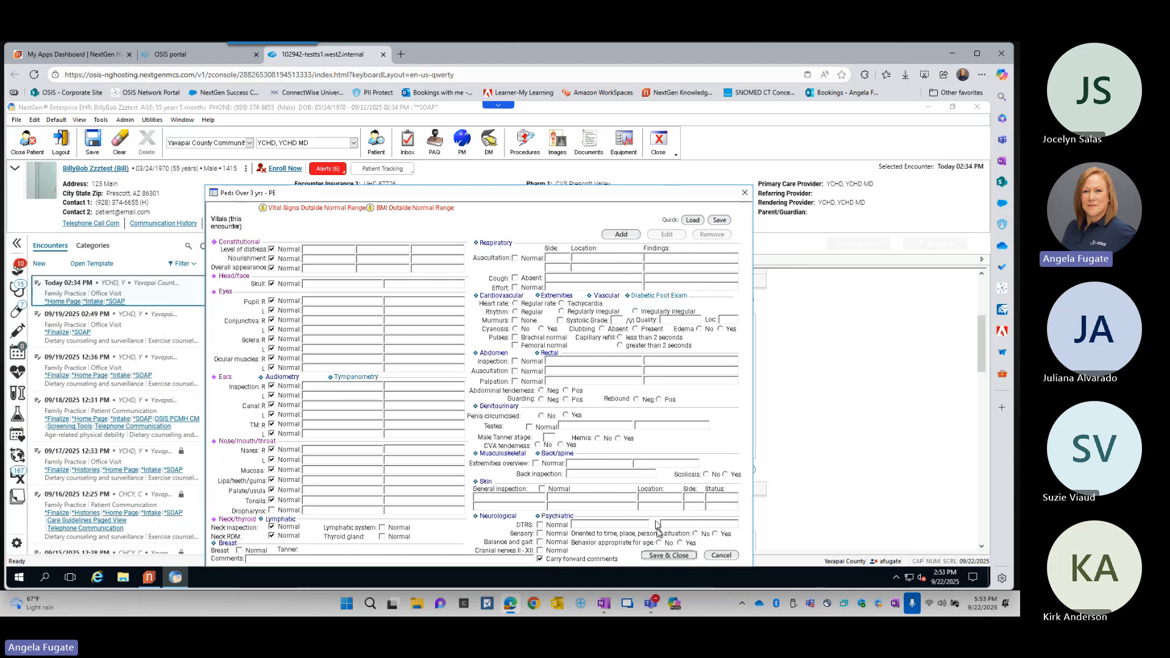
left_click(678, 555)
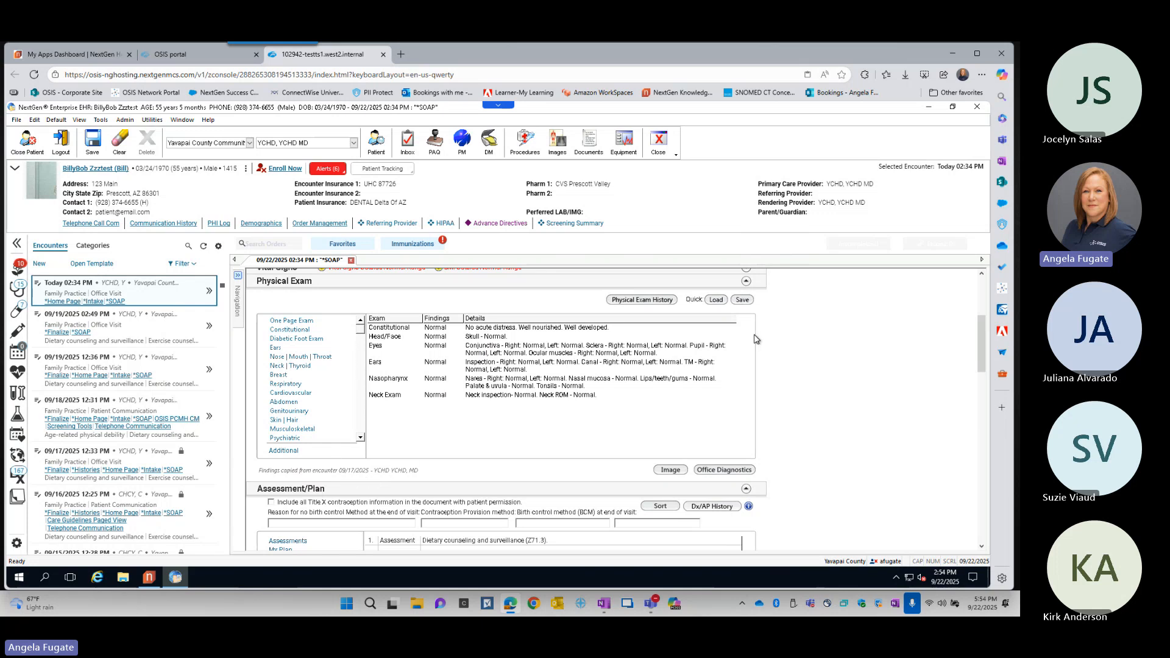
left_click(748, 283)
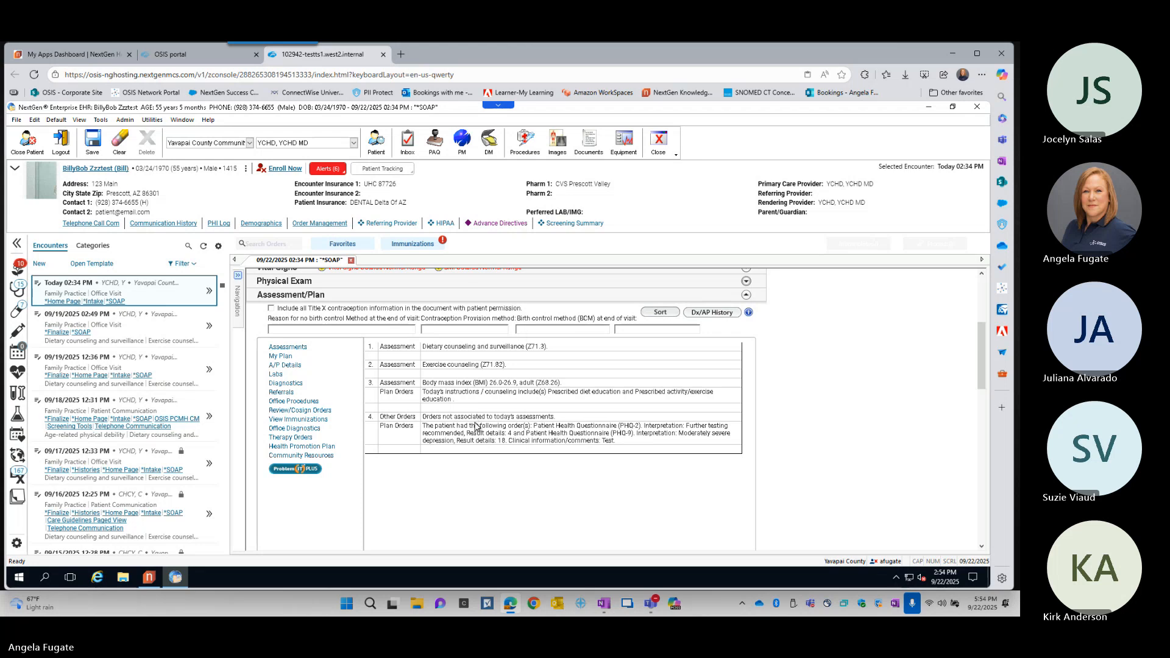
- Open the diagnosis and assessment/plan history from the Assessment/Plan section and reposition its window to show the past assessments
scroll(851, 401, "up", 1)
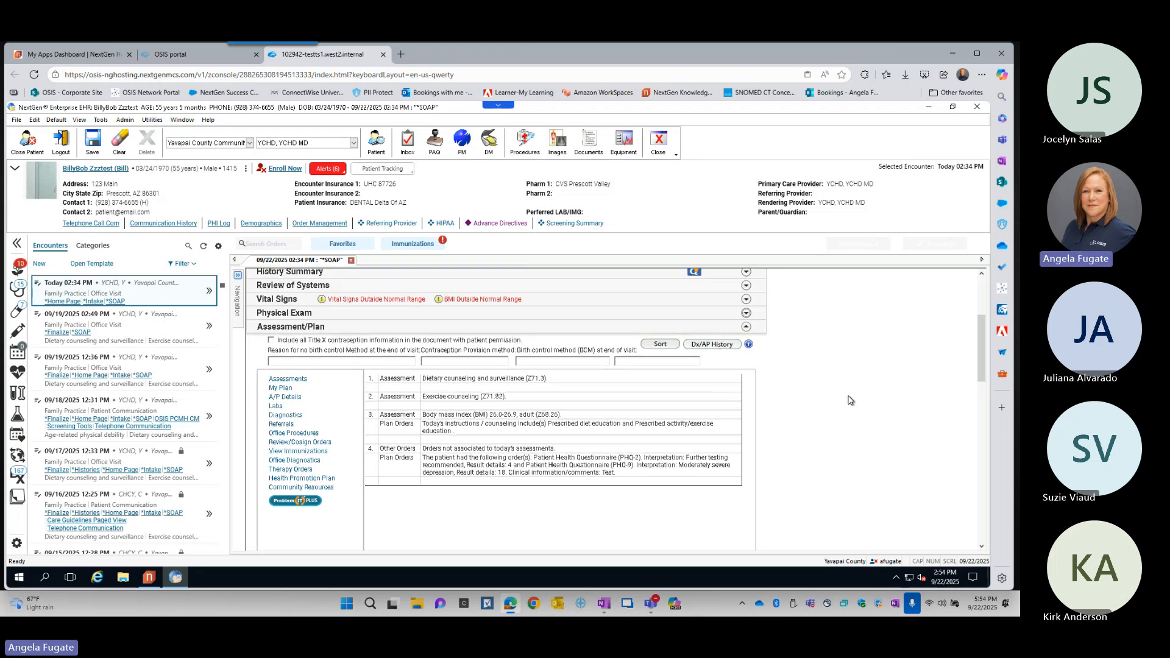
key("ctrl")
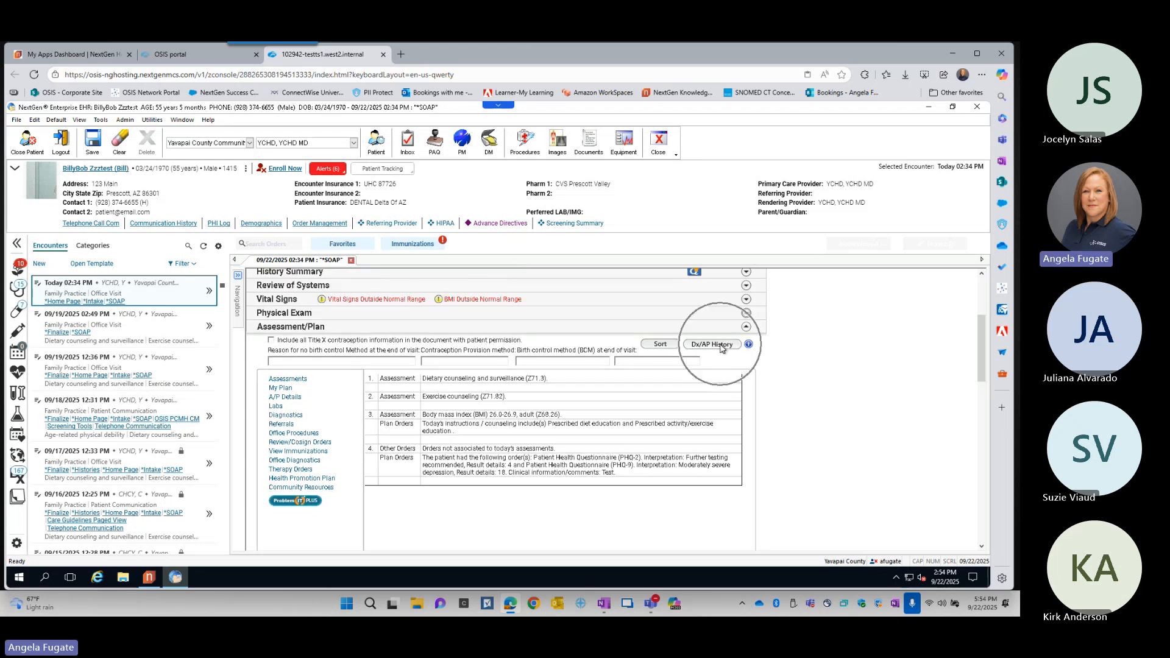
key("ctrl")
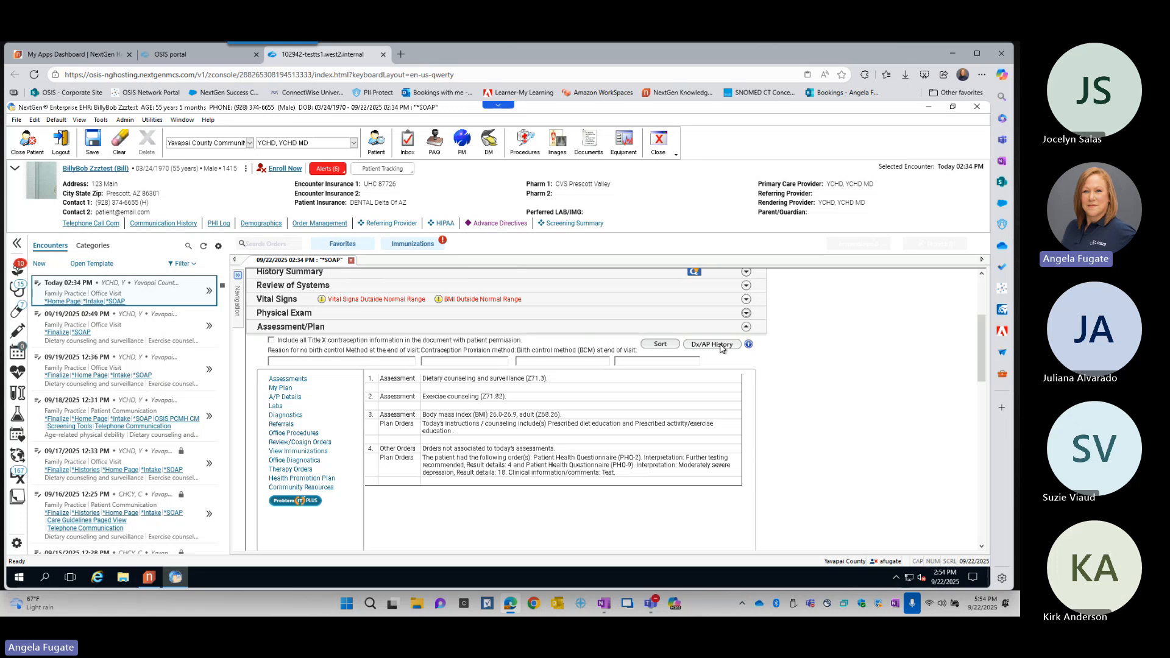
left_click(722, 345)
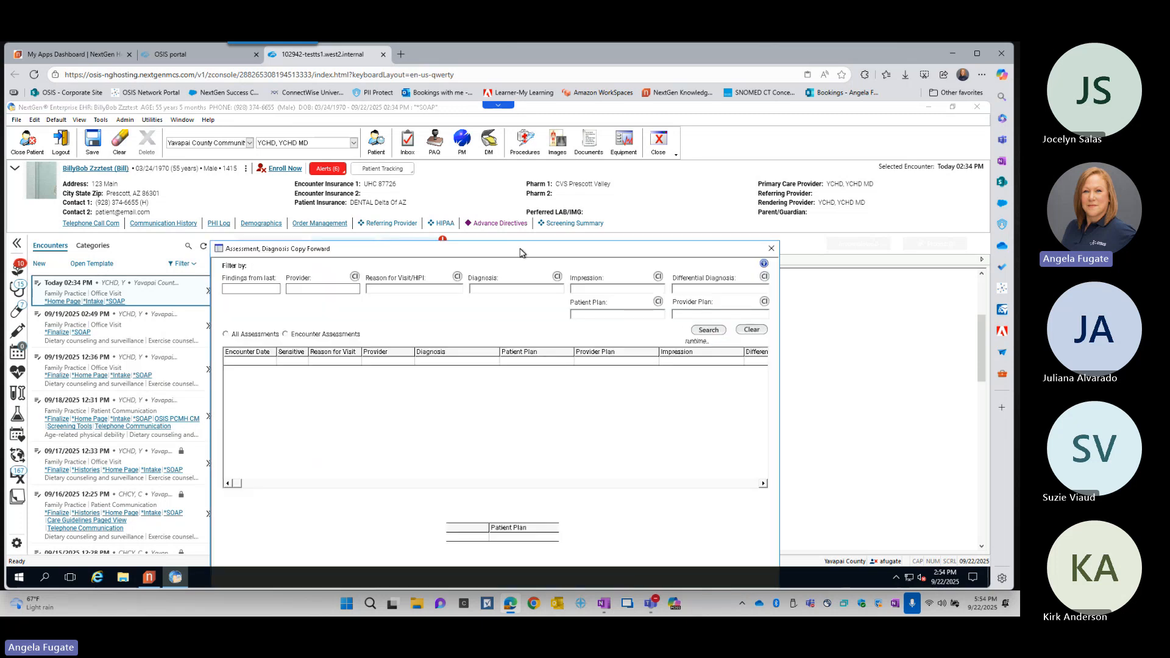
left_click_drag(520, 251, 531, 180)
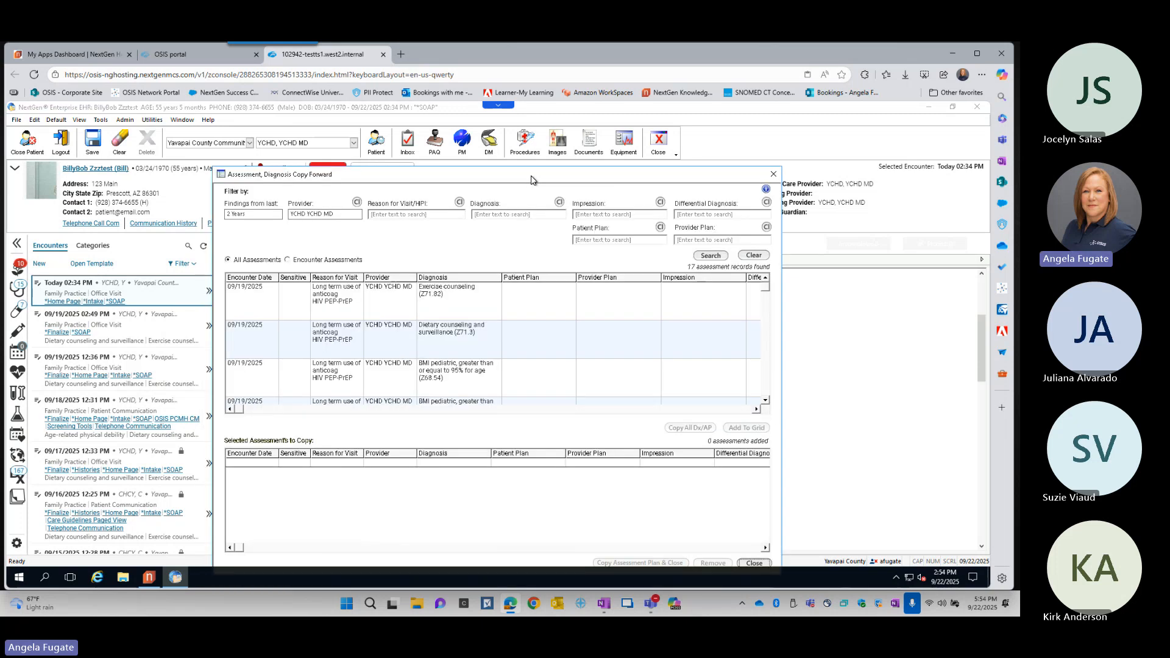
- Try to add the 09/19/2025 Dietary counseling and surveillance (Z71.3) assessment to the copy list
left_click(445, 332)
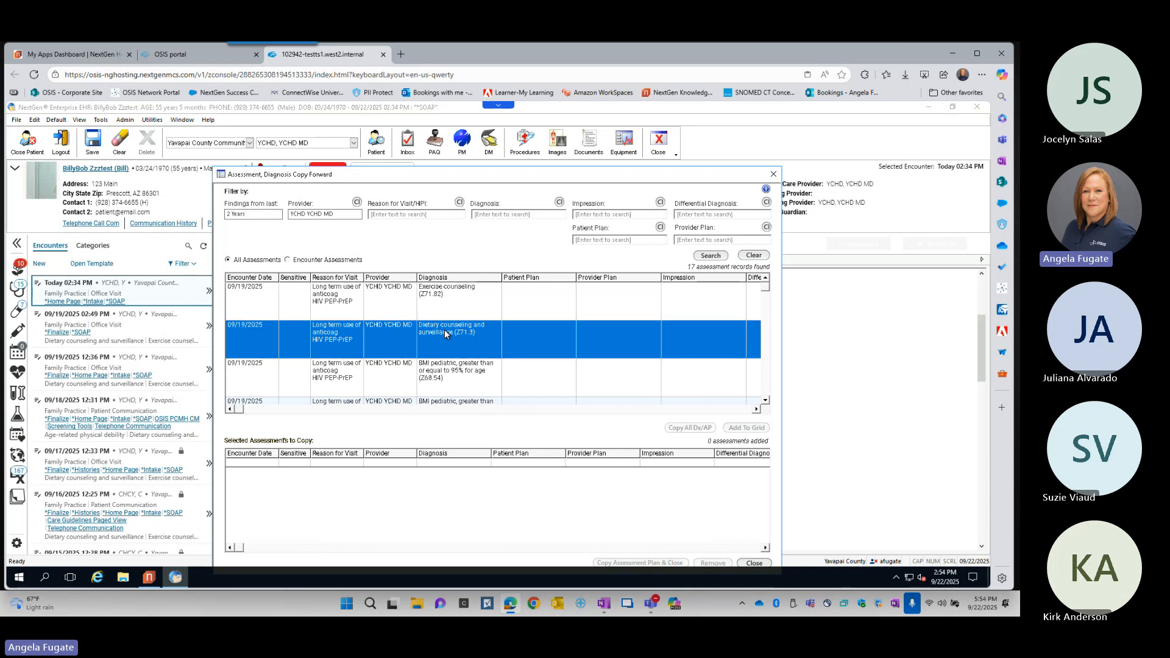
left_click(746, 429)
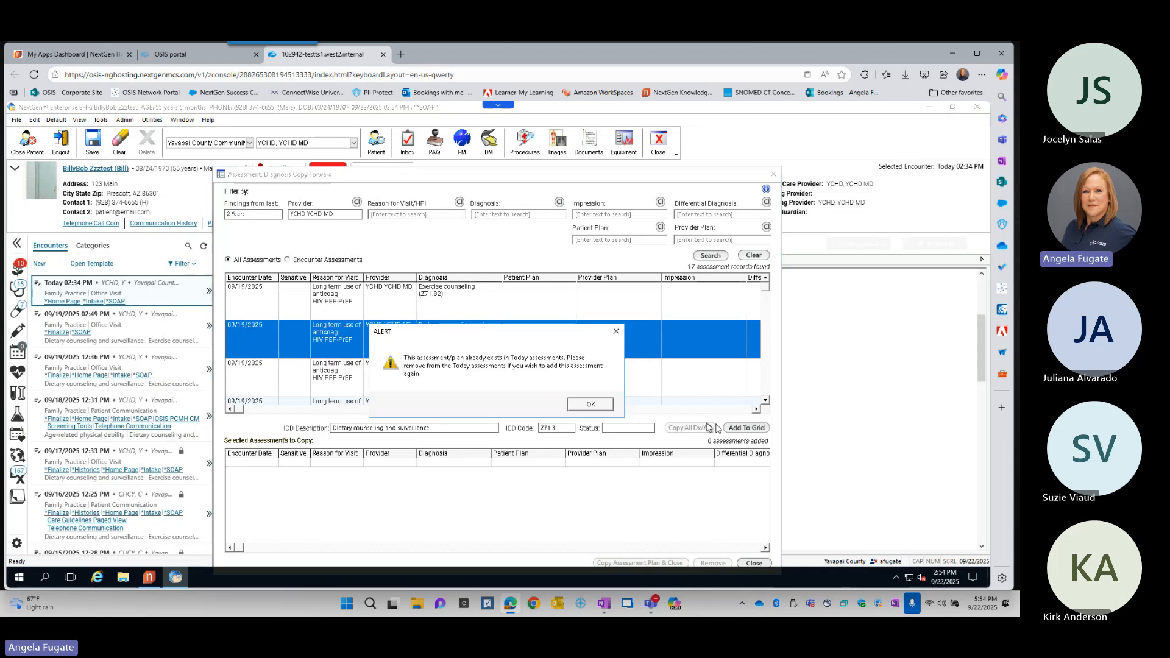
left_click(590, 405)
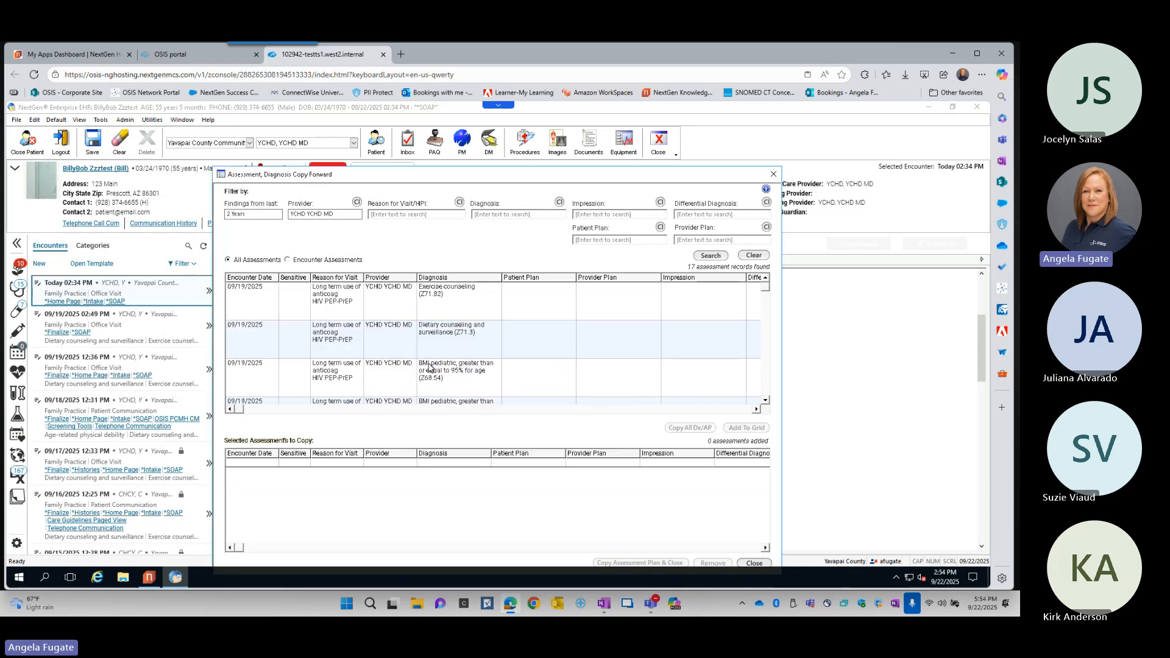
left_click(323, 310)
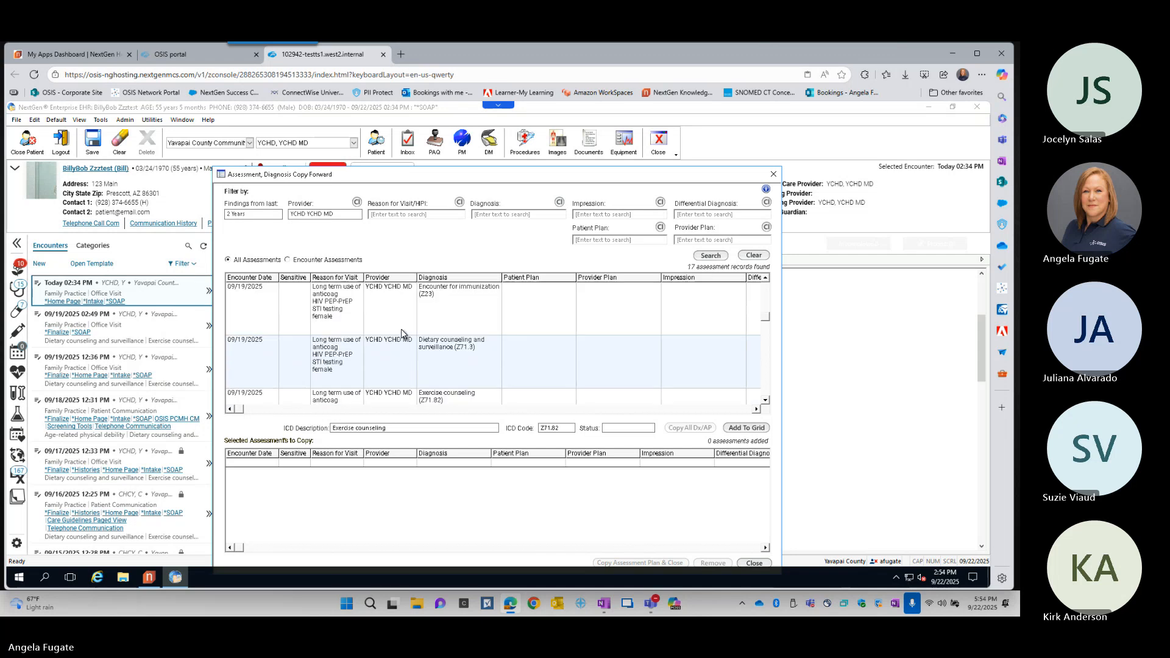
- Copy the 09/17/2025 assessment "Encounter for routine child health examination without abnormal findings (Z00.129)" into today's Assessment/Plan
scroll(401, 333, "down", 4)
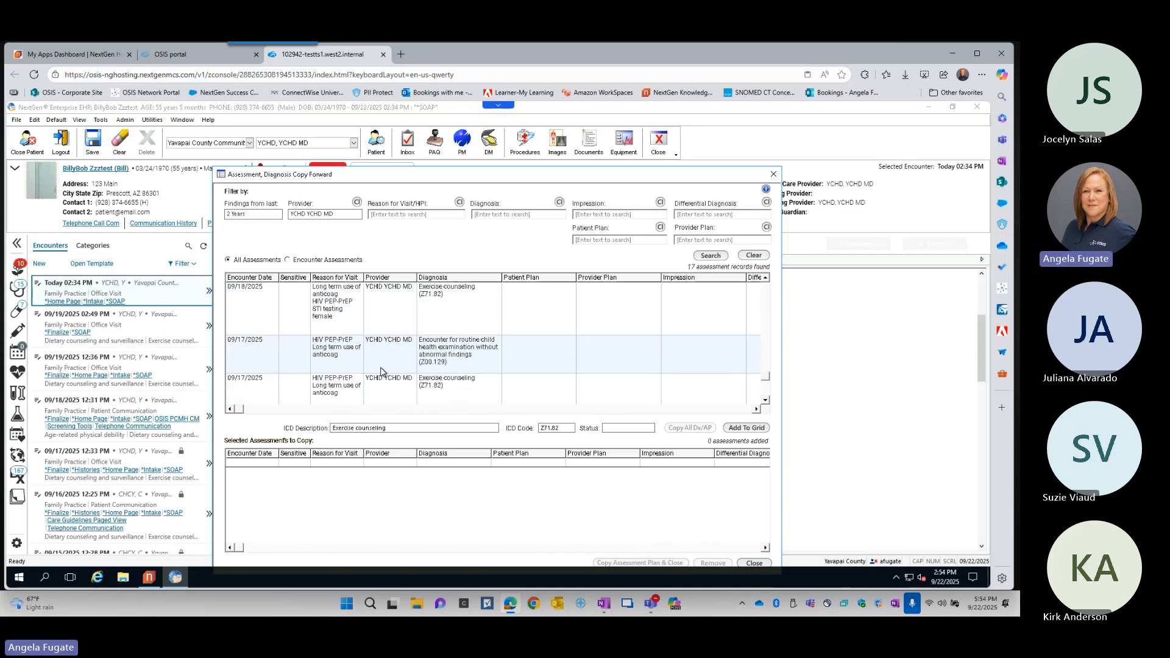
left_click(339, 368)
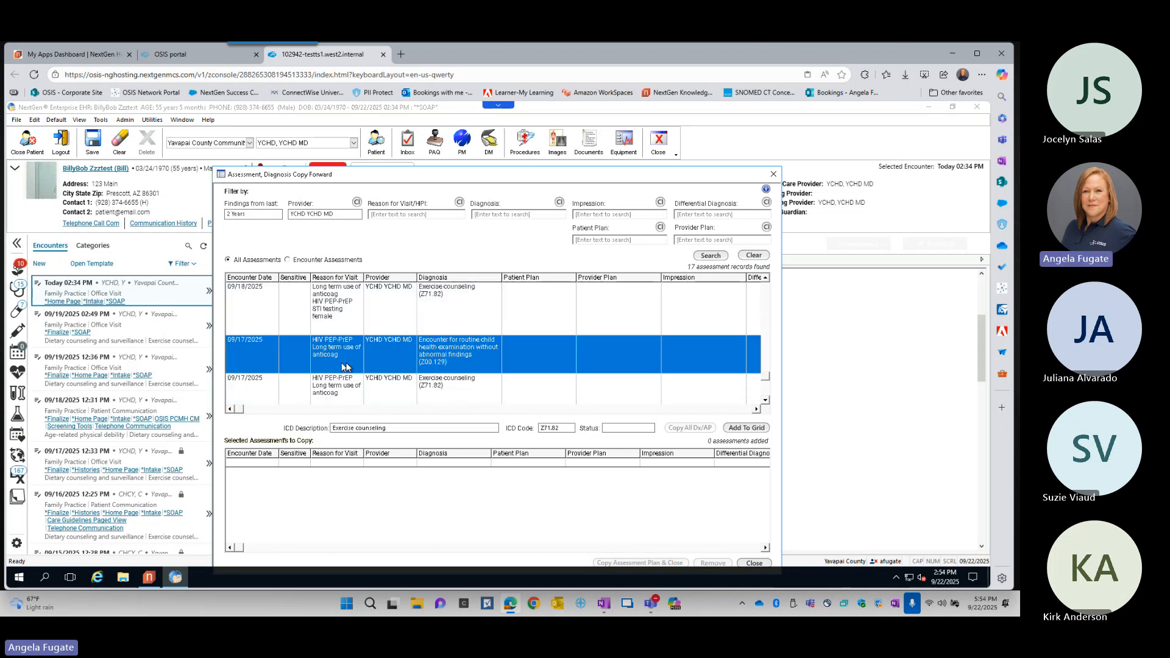
left_click(745, 427)
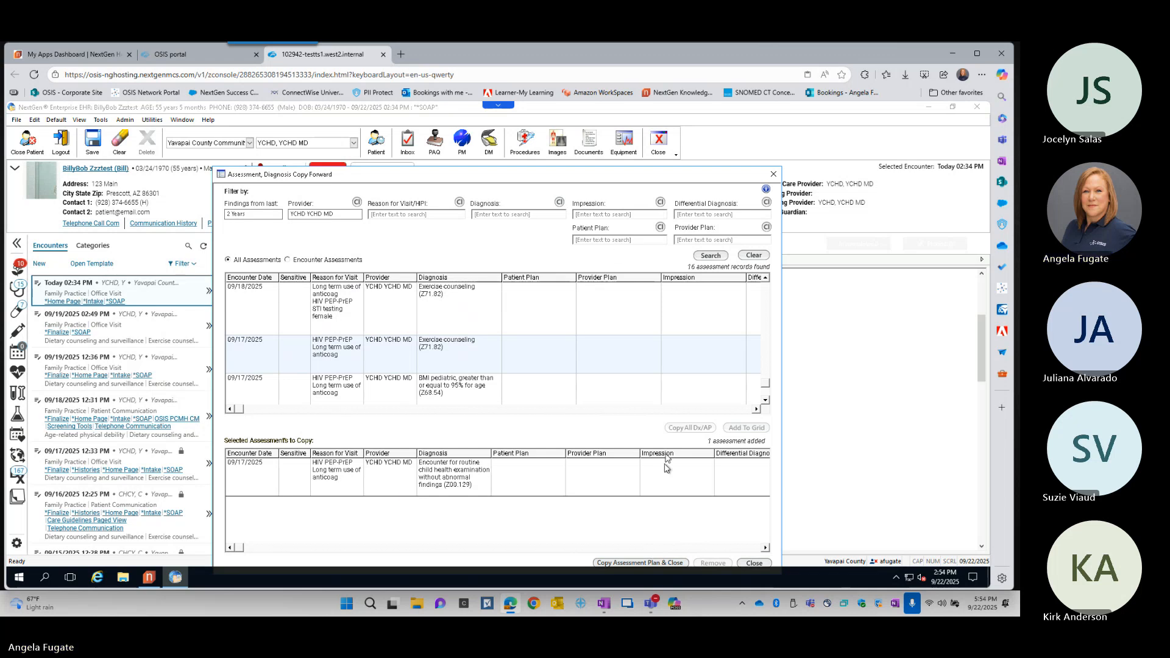
left_click(653, 561)
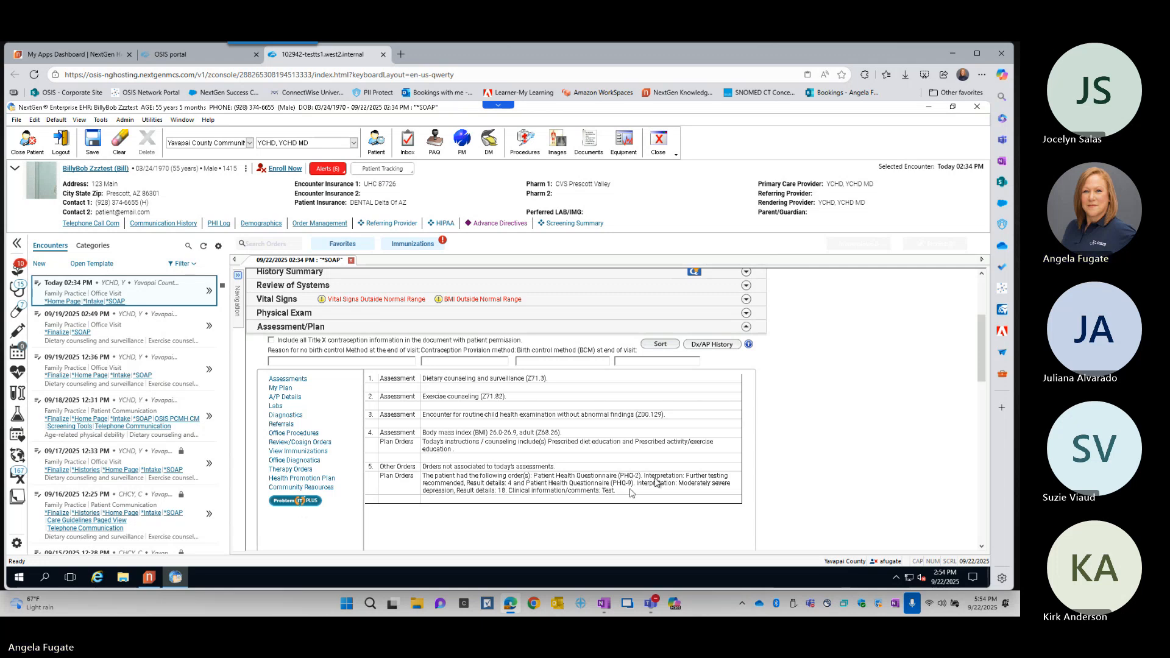
- Open the Add or Update Assessment window to review today's assessments, and save and close it
left_click_drag(984, 358, 987, 392)
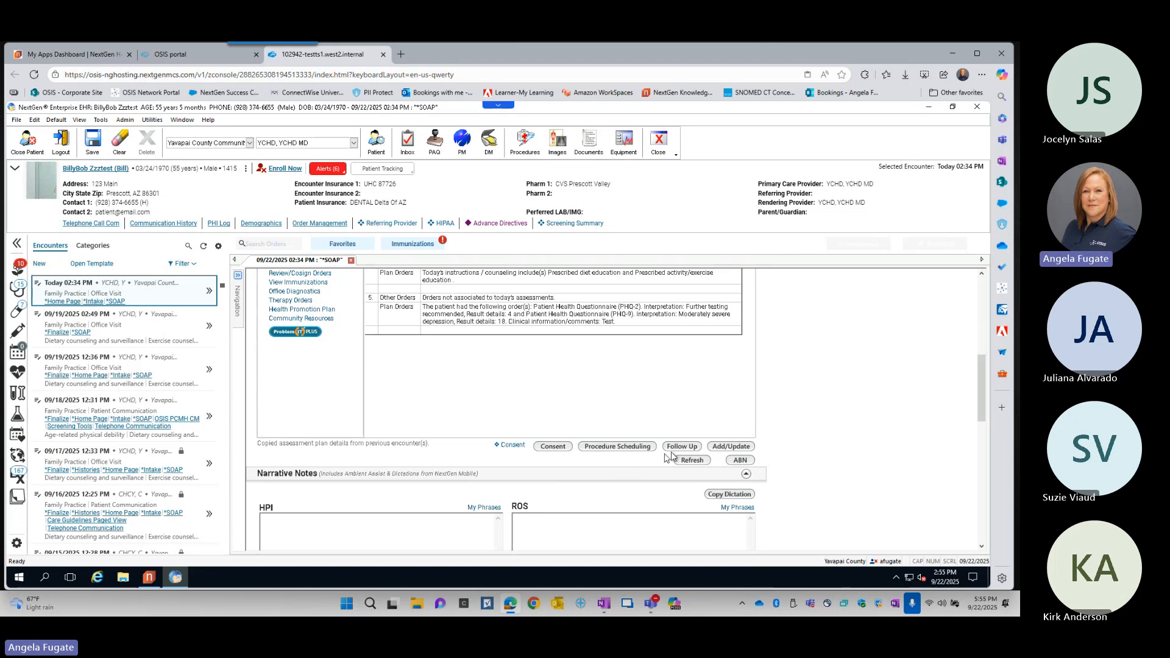
left_click(735, 446)
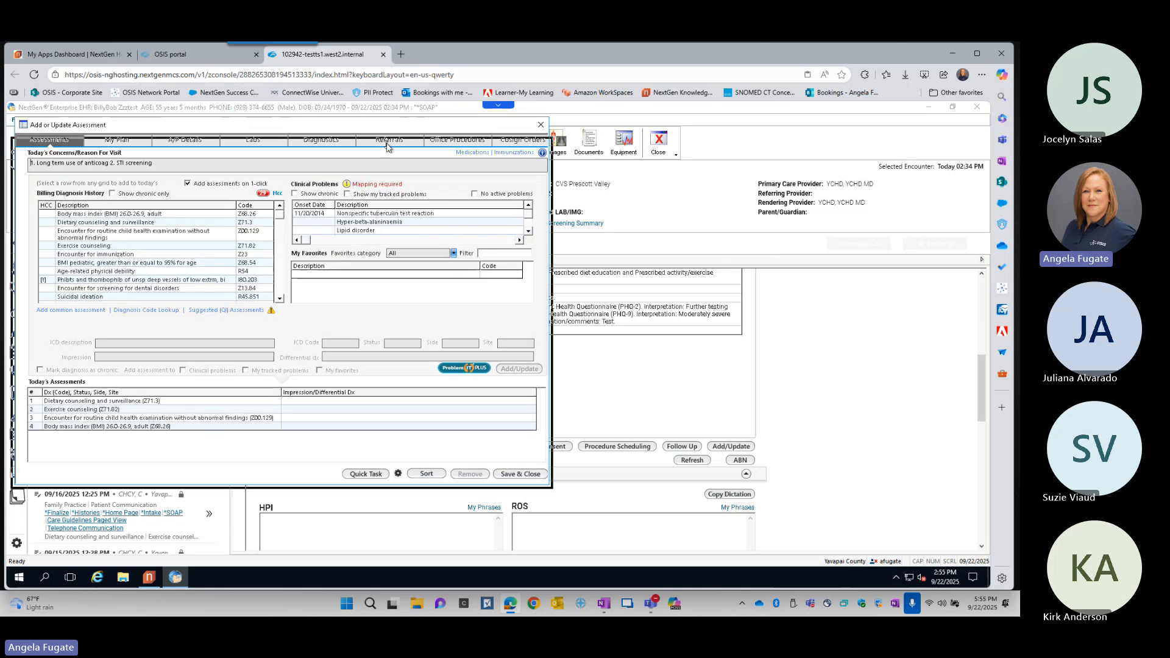
left_click_drag(385, 126, 386, 129)
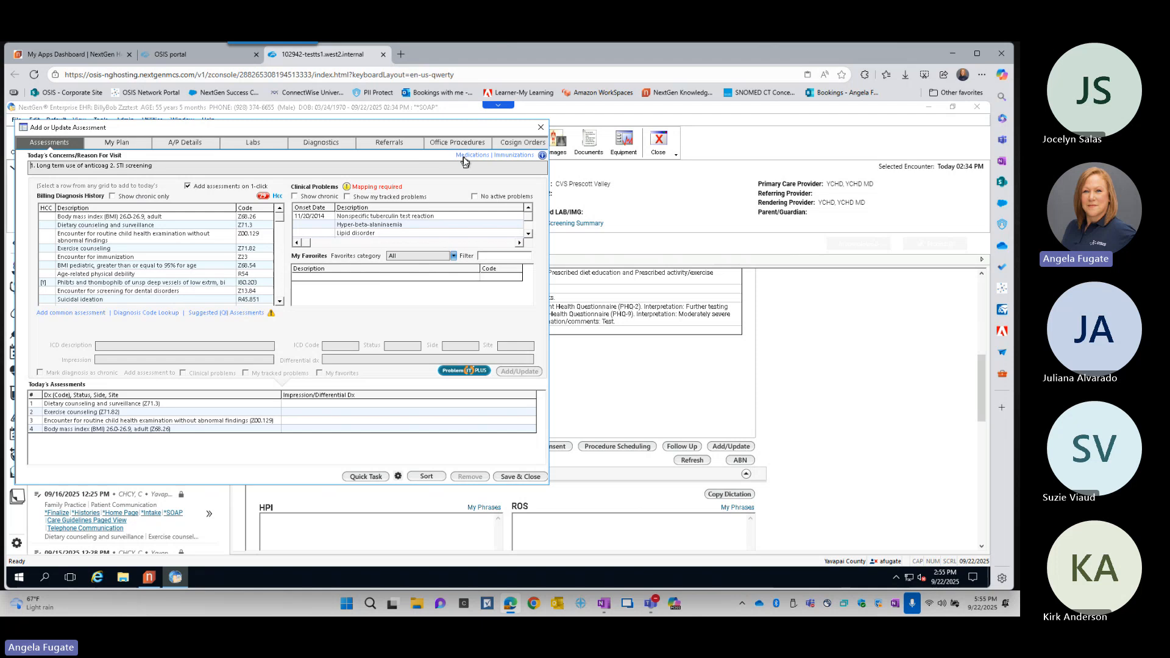
left_click(521, 477)
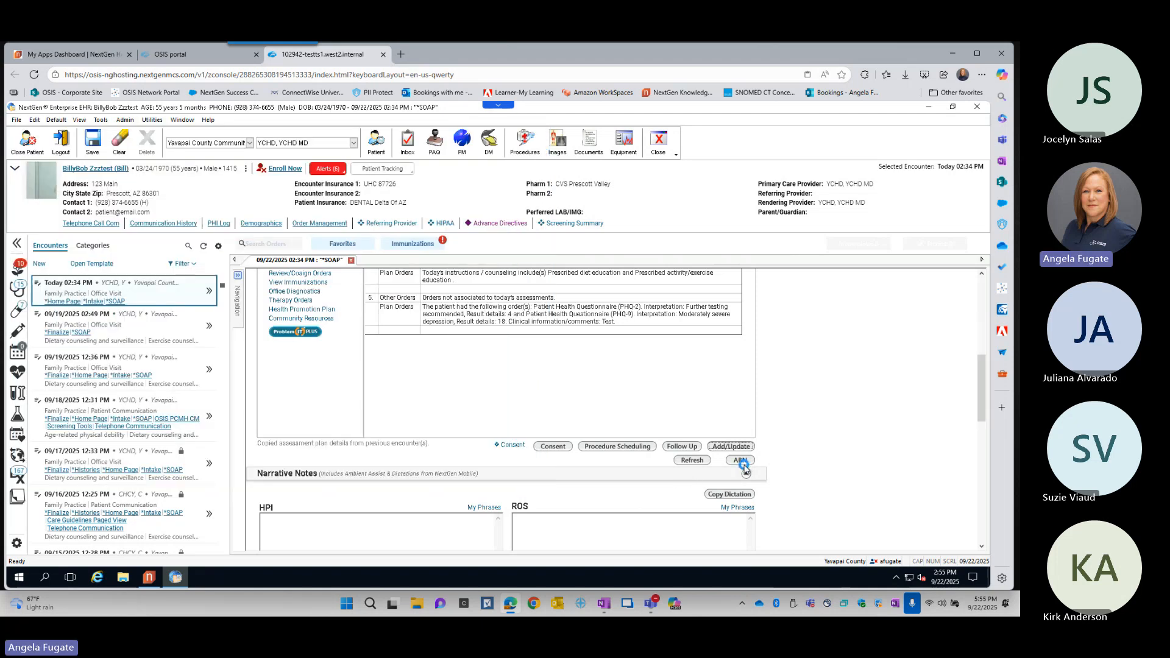
left_click(742, 462)
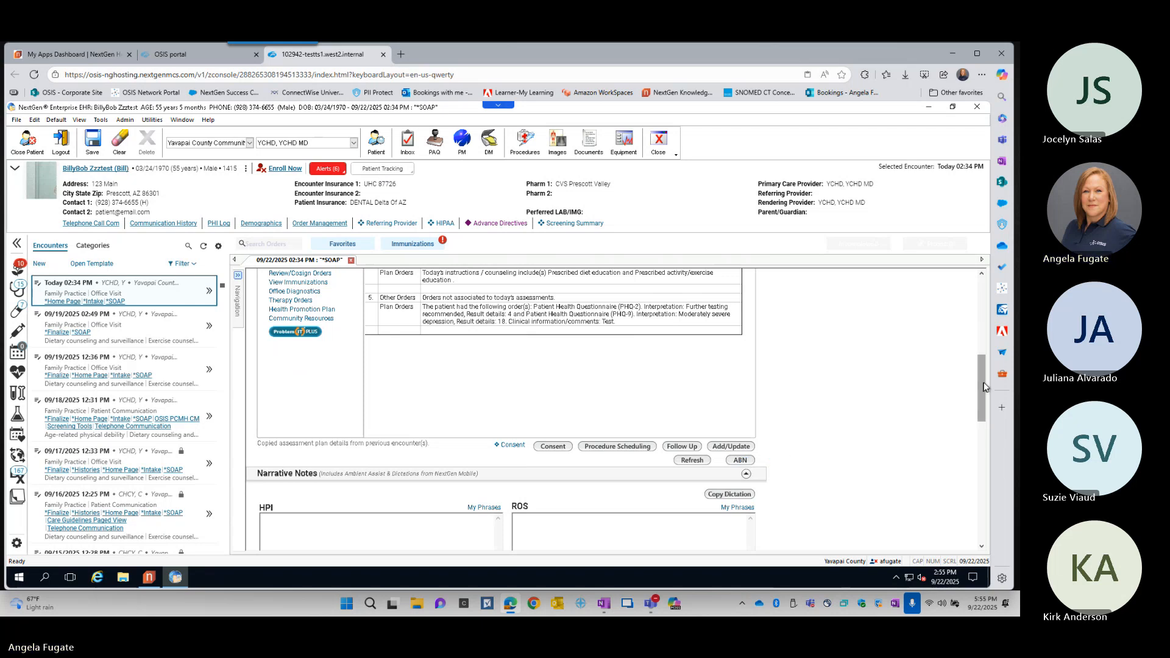
- Look through the Narrative Notes section below the Assessment/Plan, from HPI and ROS to Plan and Diagnostic Interpretation
scroll(986, 396, "down", 2)
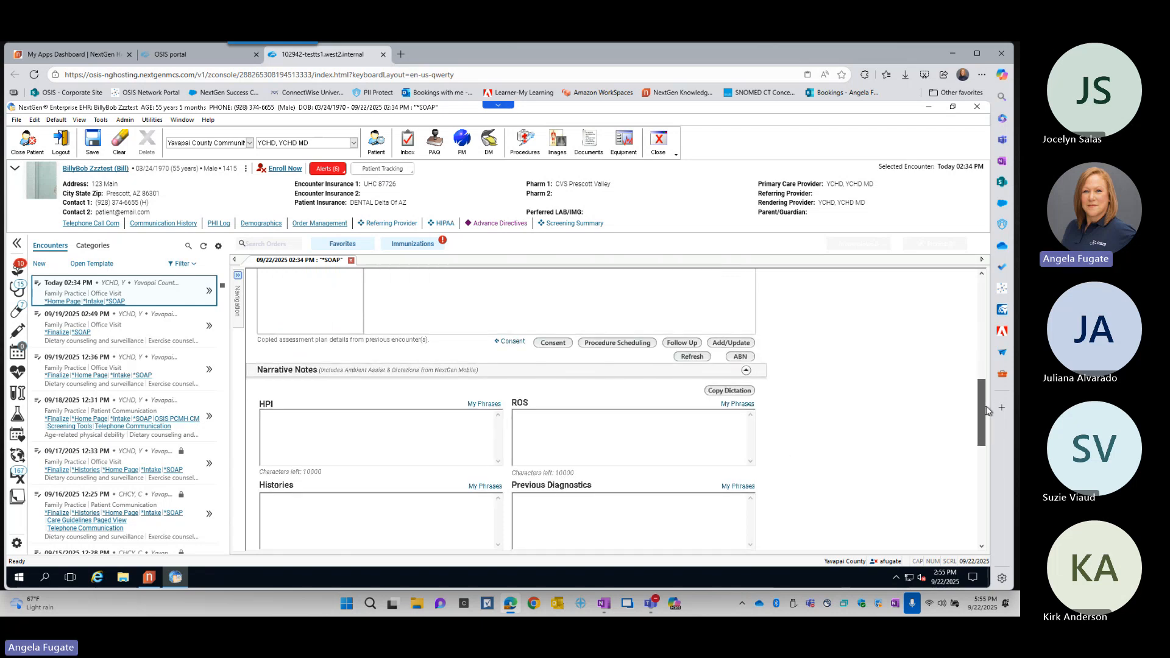
scroll(986, 412, "down", 1)
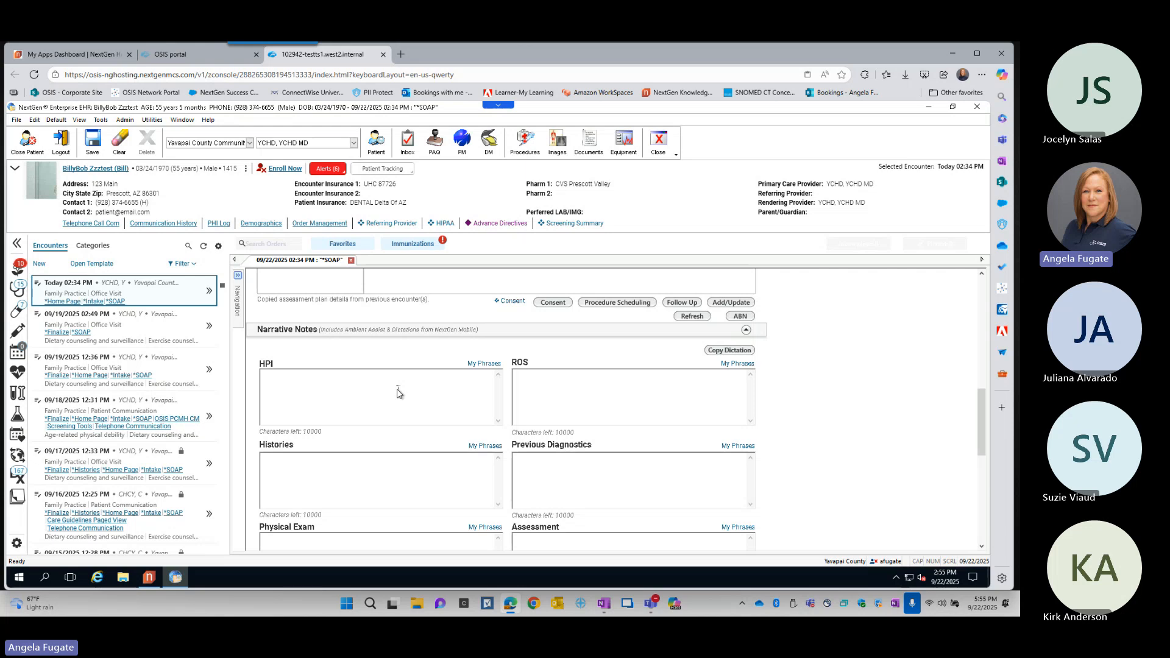
scroll(844, 480, "down", 1)
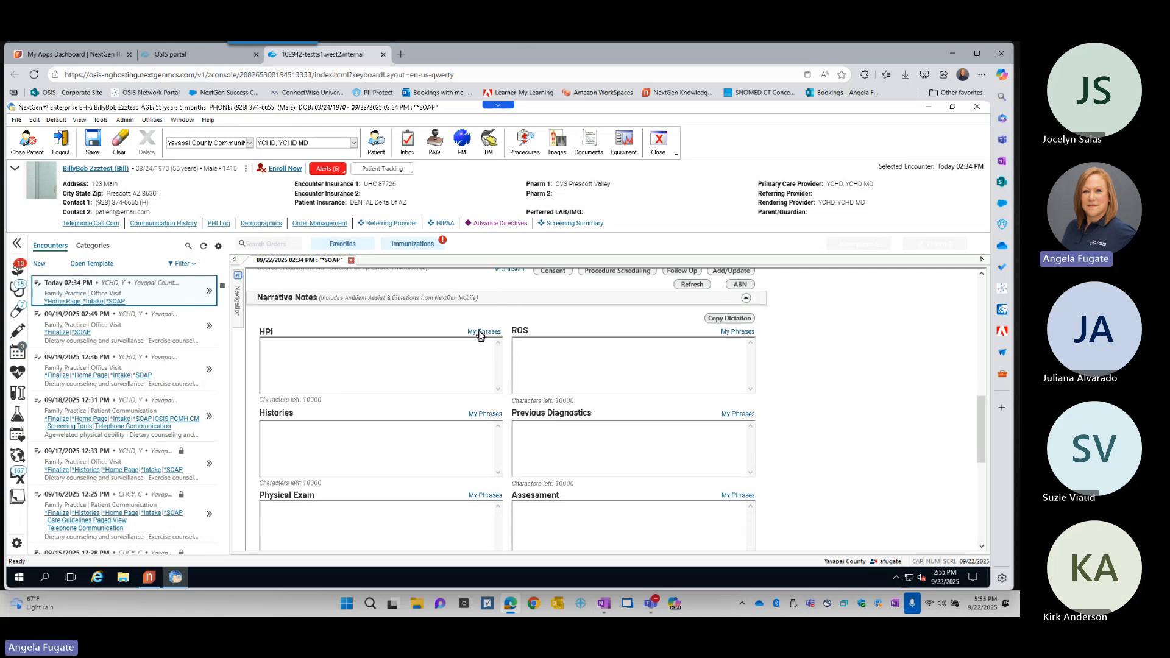
scroll(858, 433, "down", 1)
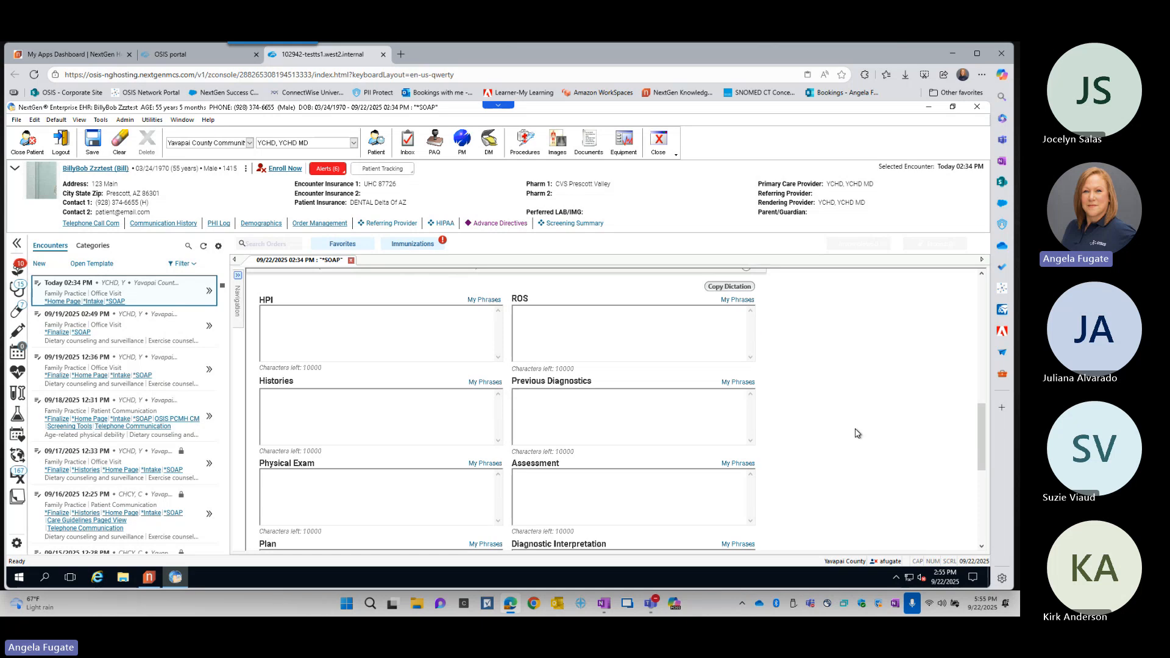
scroll(857, 433, "up", 1)
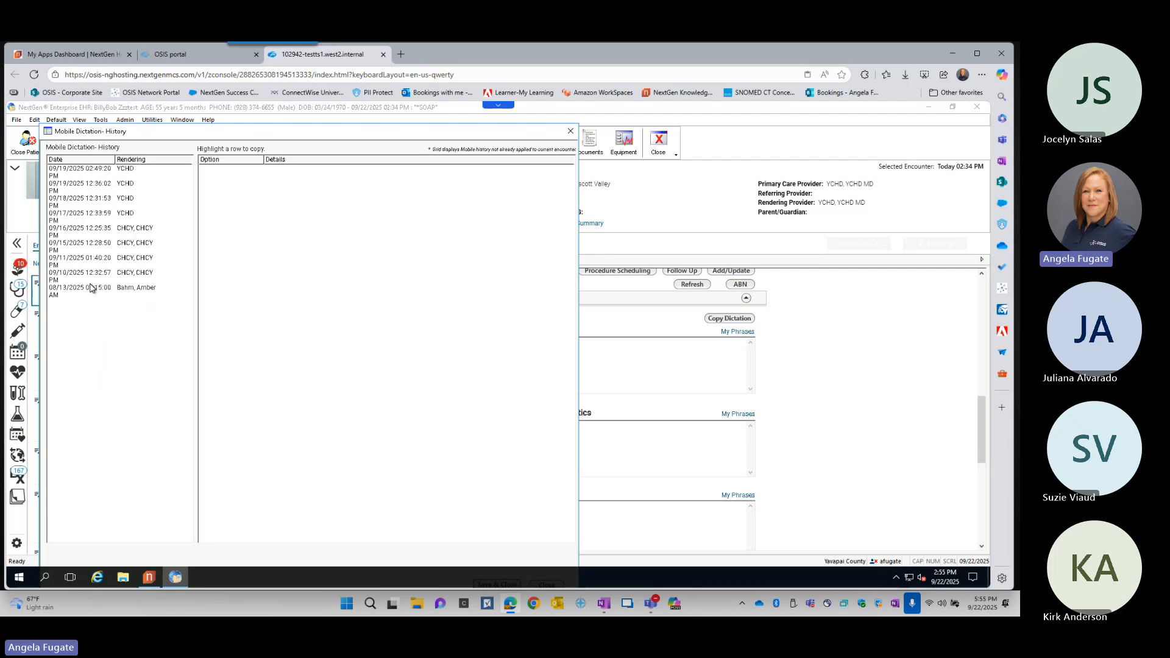
- Open the mobile dictation history for copying, select the 09/19/2025 02:49 PM encounter, reposition the window, and close it
left_click(571, 131)
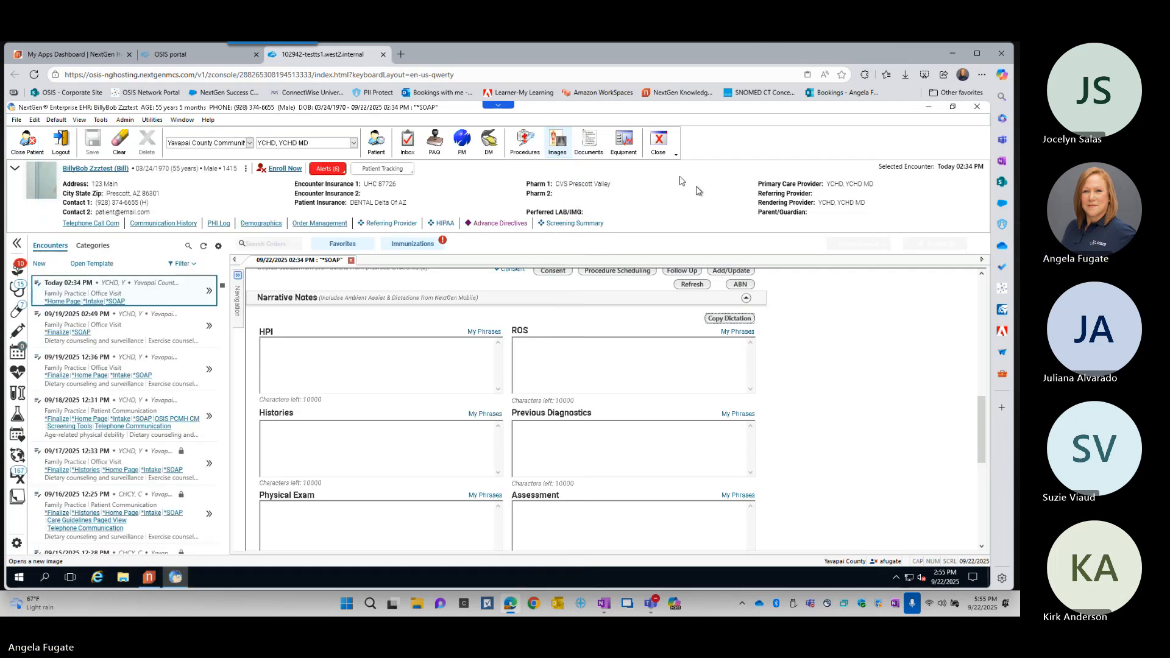
left_click(729, 318)
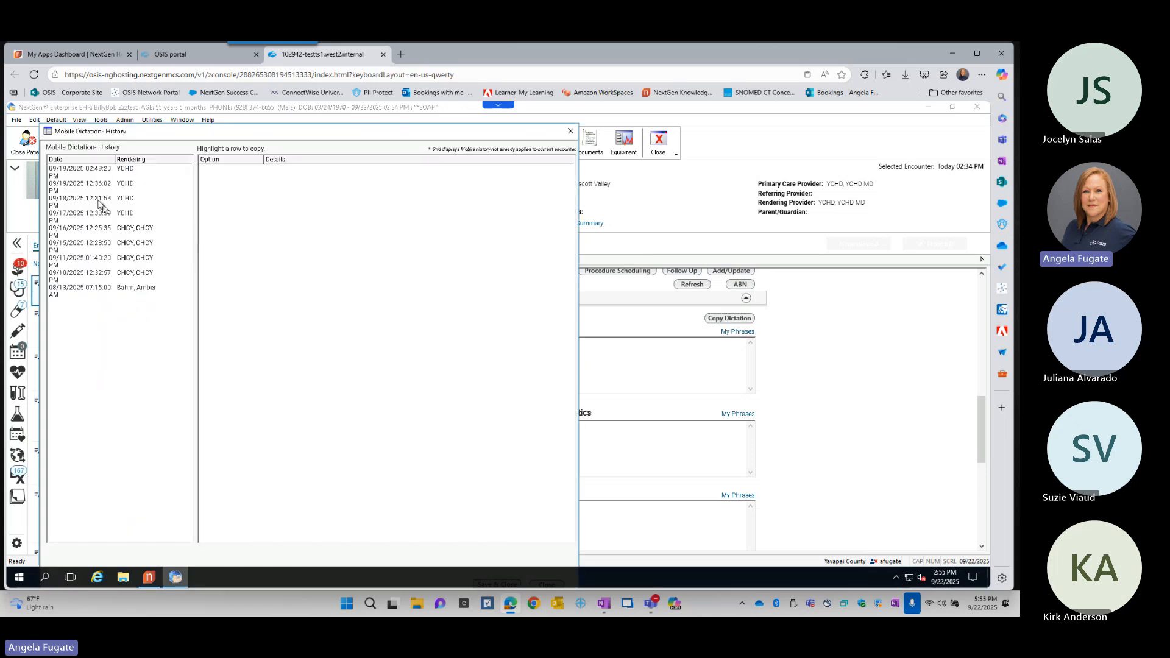
left_click(64, 173)
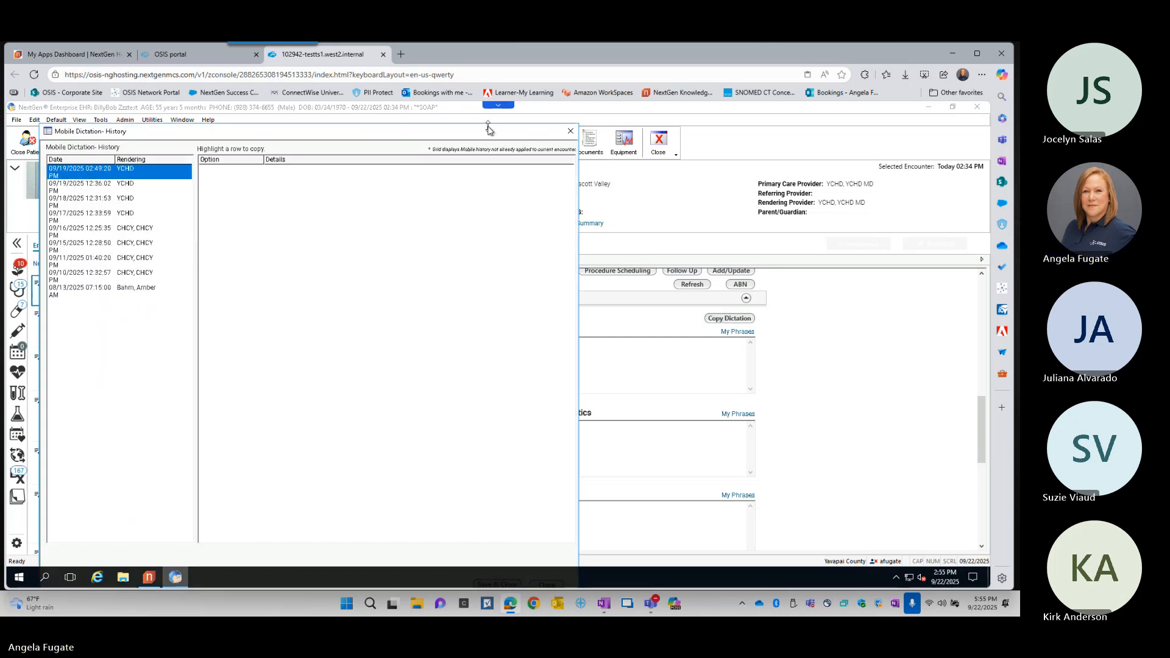
left_click_drag(489, 127, 504, 114)
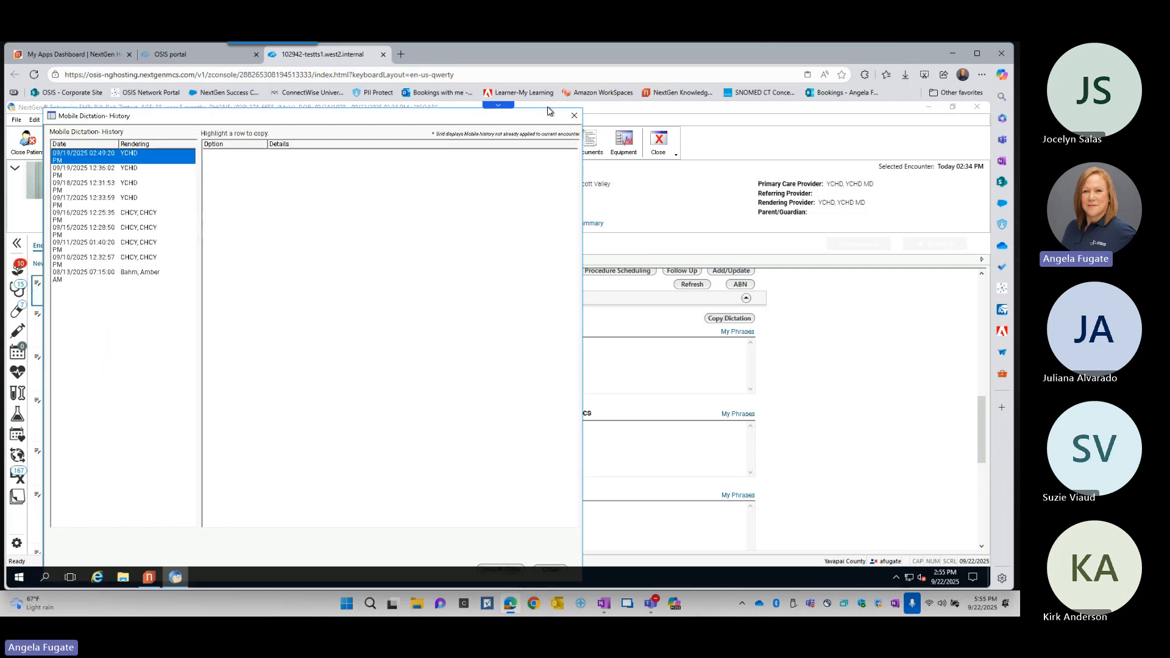
mouse_move(547, 117)
left_mouse_down()
mouse_move(545, 143)
mouse_move(556, 108)
left_mouse_up()
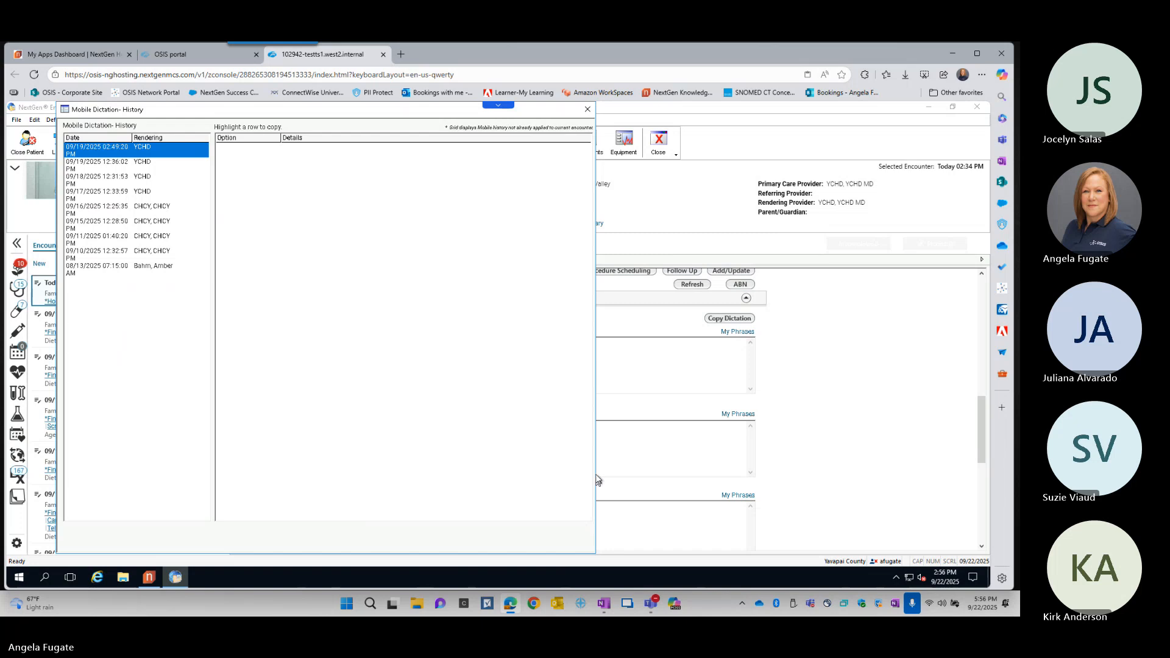
left_click(588, 109)
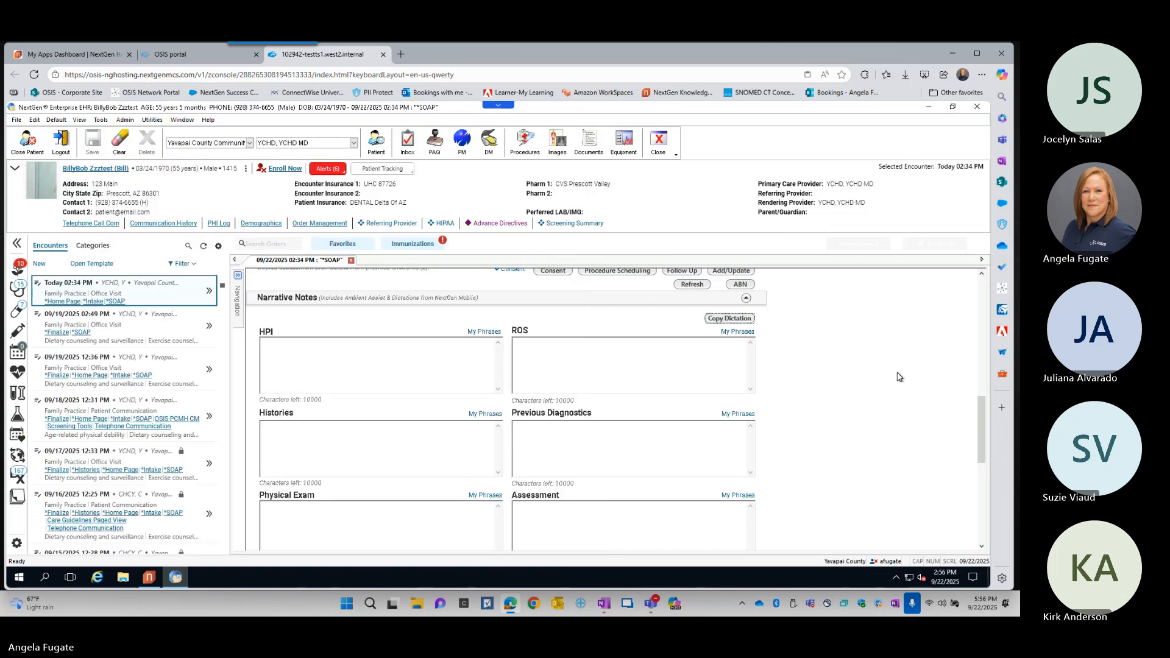
- Collapse the Narrative Notes section of the SOAP template
scroll(898, 378, "down", 2)
scroll(883, 353, "up", 2)
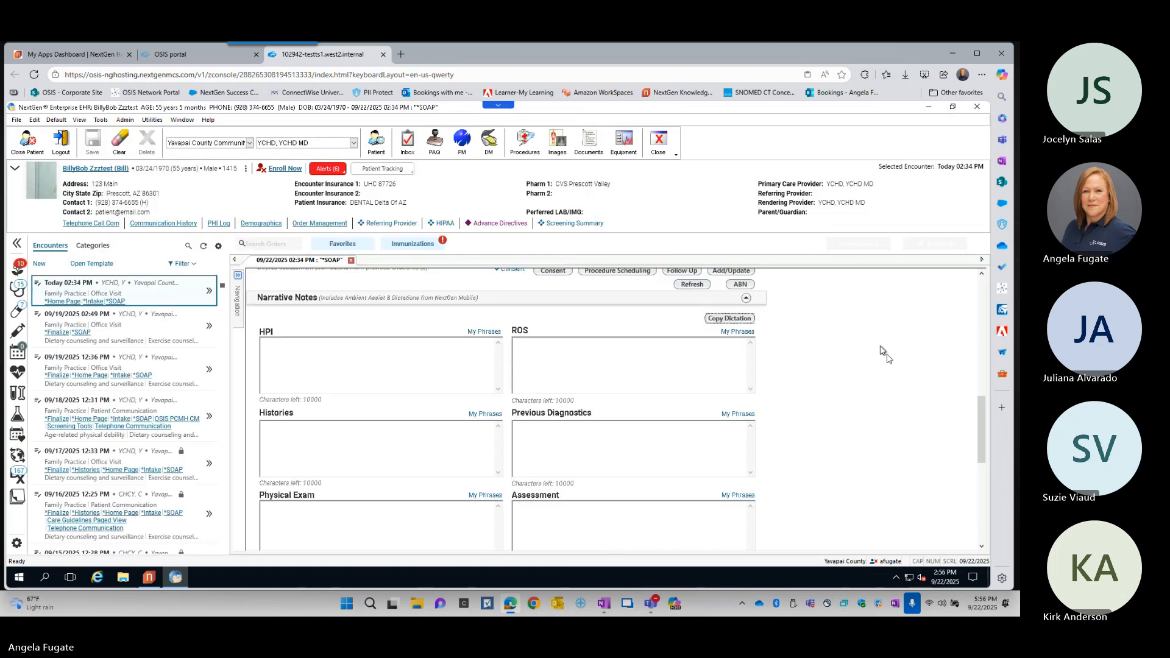
left_click(746, 298)
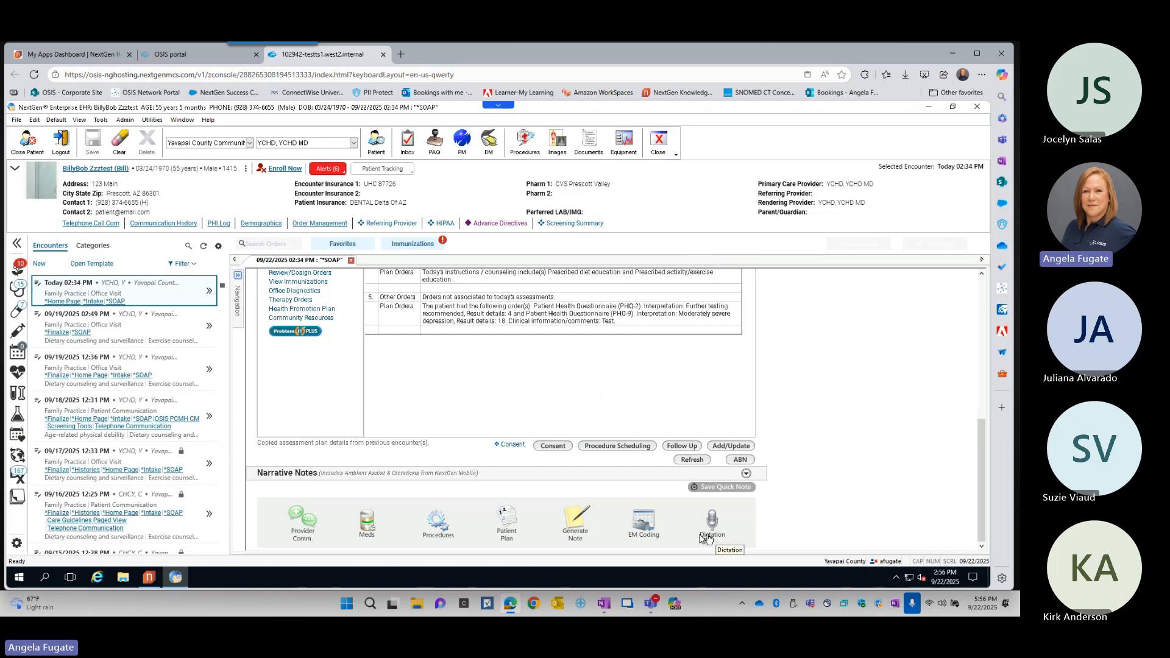
- View the specialty document choices for generating a note and the procedure picklist, cancelling both without a selection
left_click(577, 530)
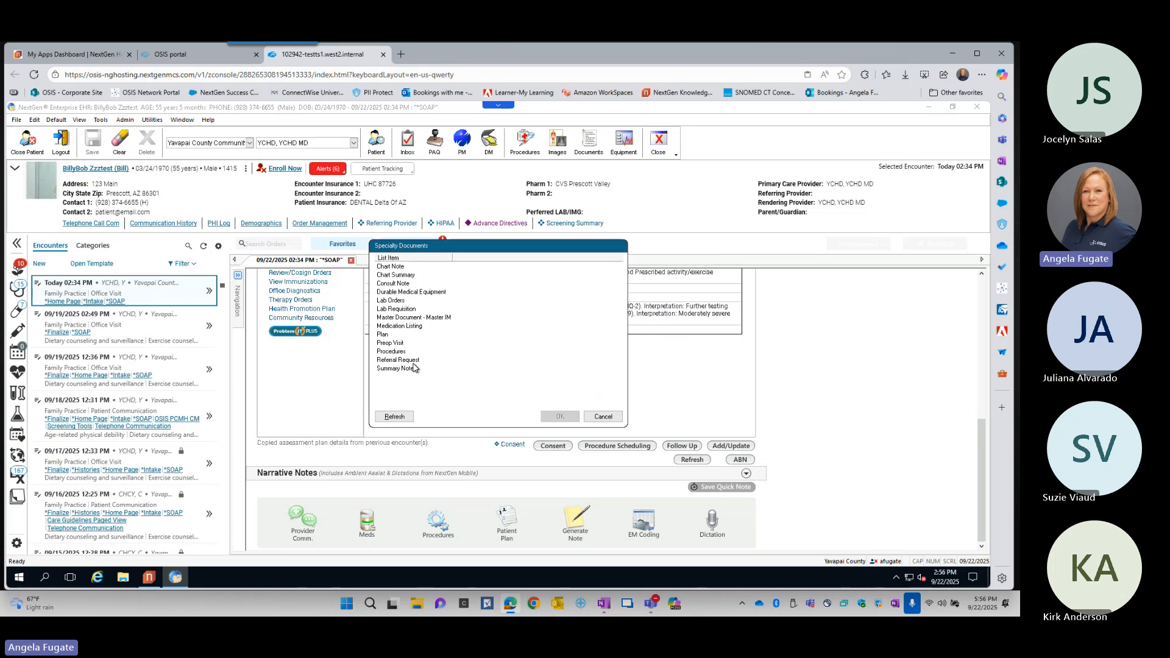
left_click(603, 417)
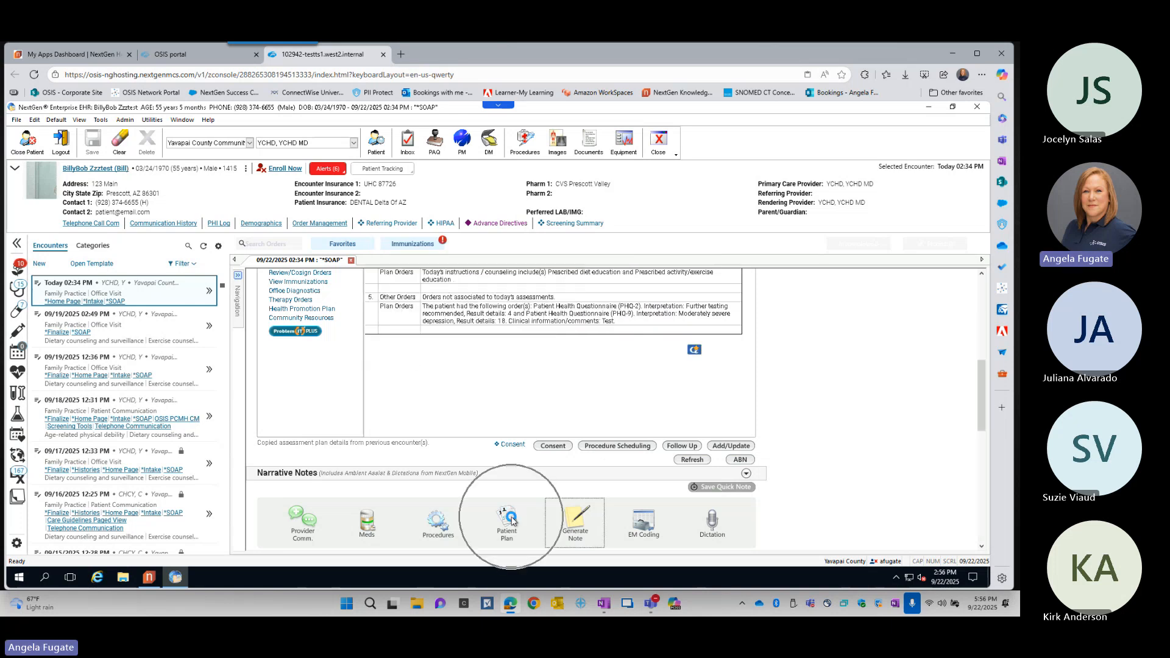
left_click(443, 535)
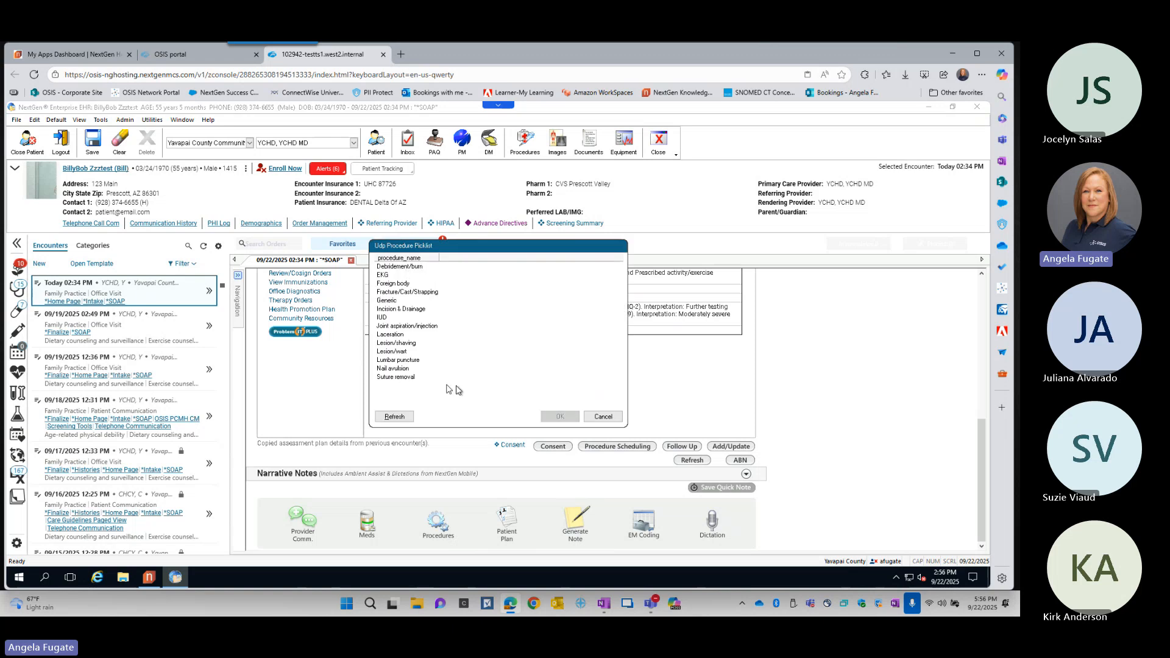
left_click(603, 416)
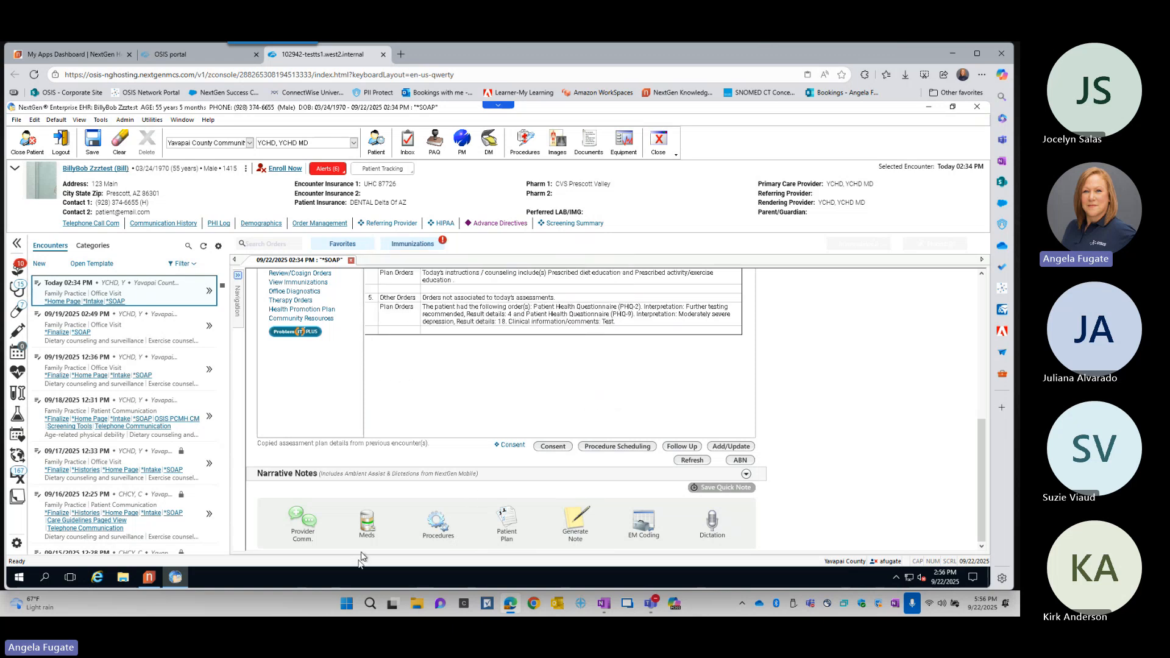
left_click(367, 536)
left_click(315, 538)
left_click(317, 541)
left_click(317, 540)
key("ctrl")
key("ctrl")
- Open EM Coding for today's encounter and go to the Medical Decision-Making Elements tables
left_click(647, 527)
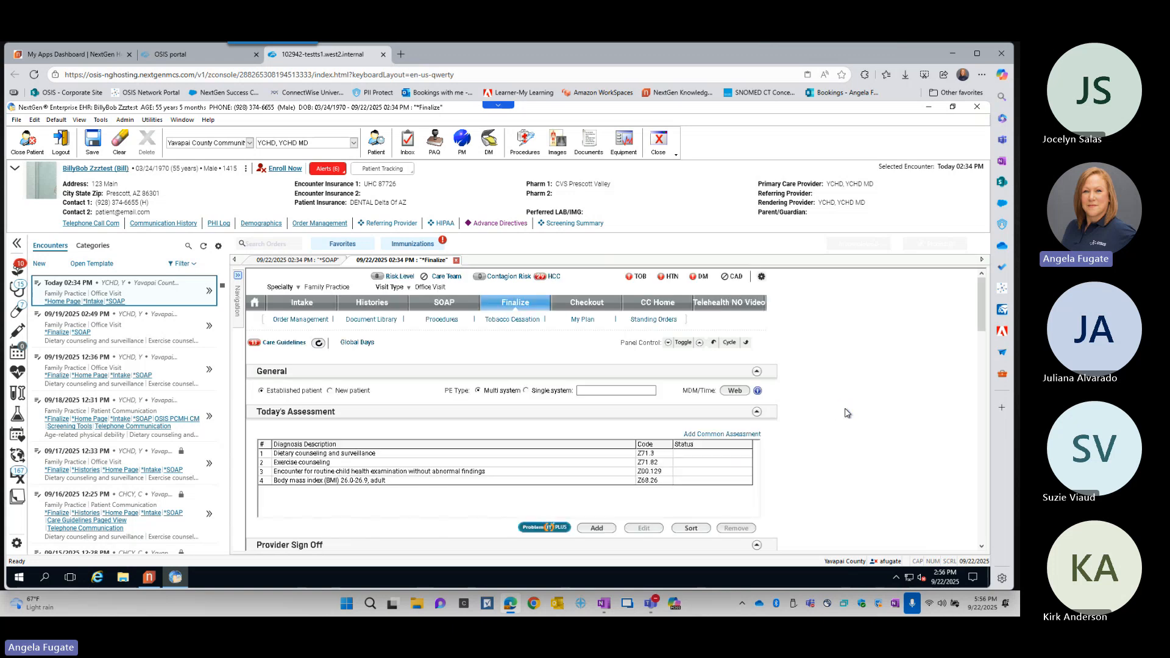
scroll(844, 413, "down", 10)
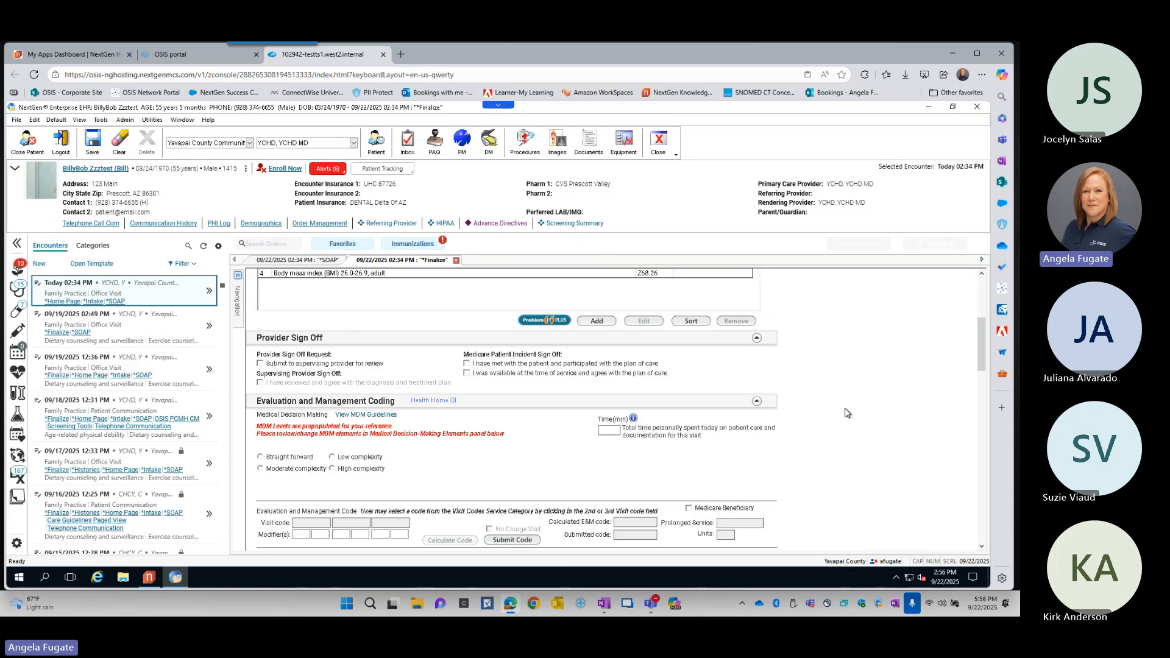
scroll(845, 413, "down", 5)
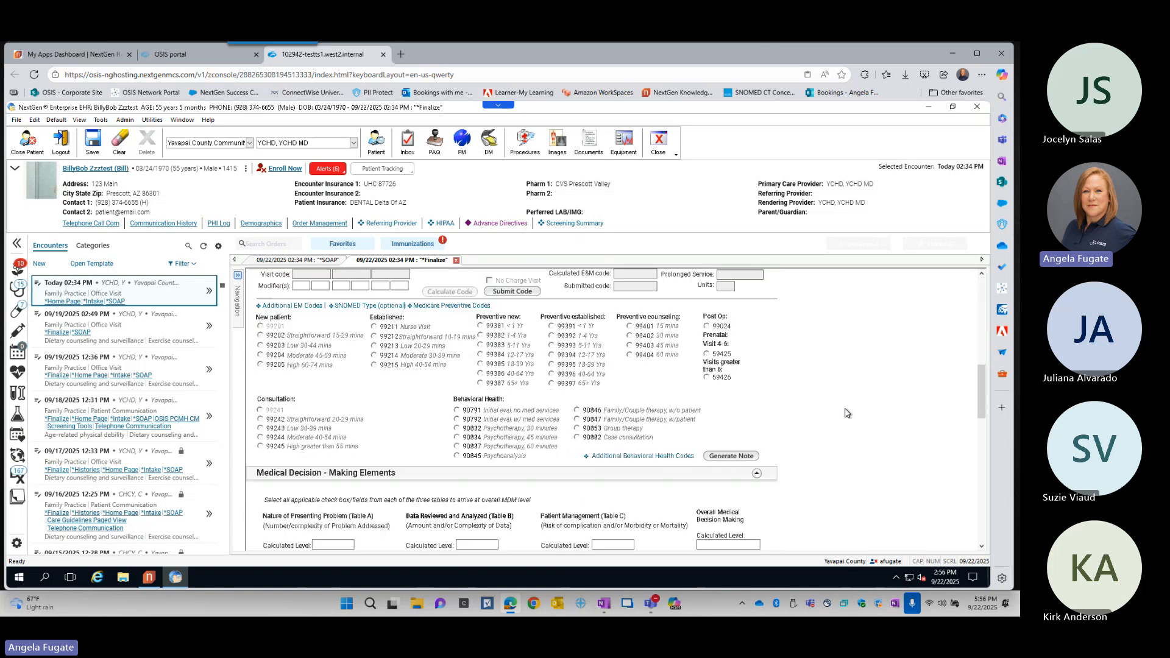
scroll(845, 413, "down", 3)
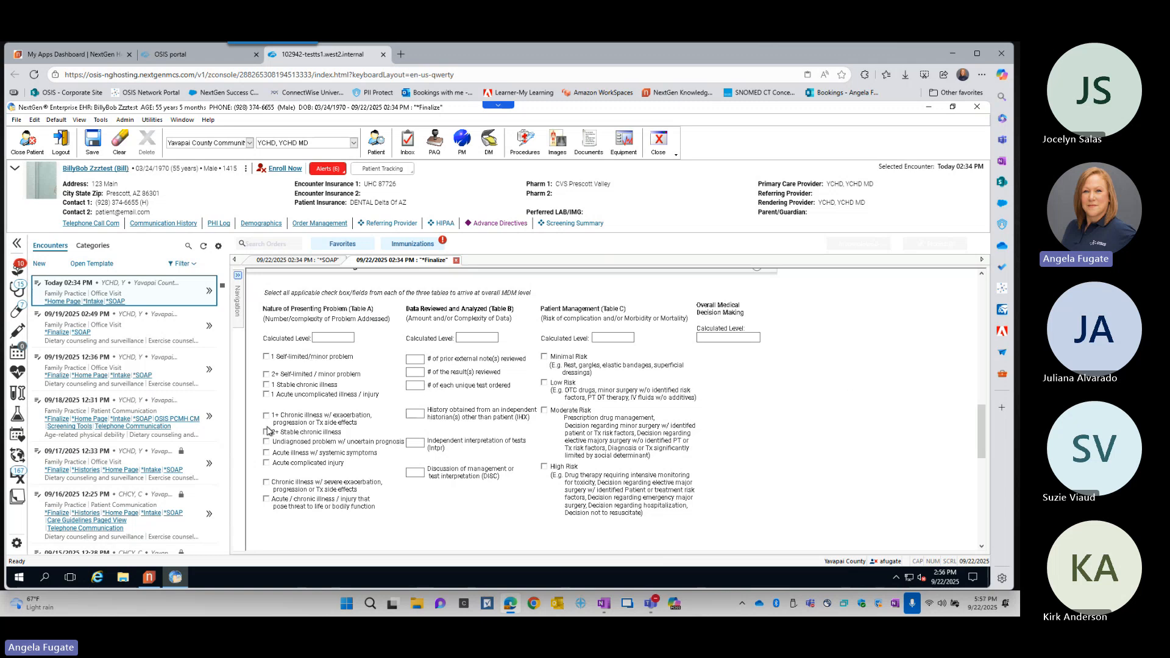
- Mark chronic illness with exacerbation and acute complicated injury, set each unique test ordered to 6, and select Moderate Risk for patient management
left_click(267, 464)
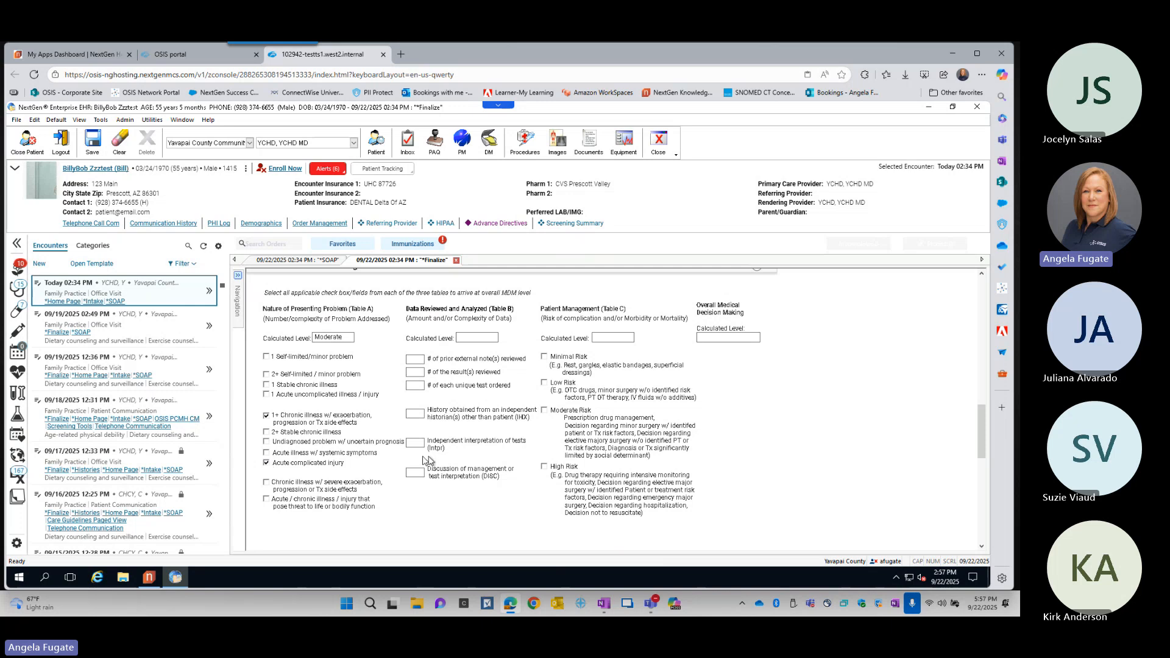
left_click(416, 388)
left_click(467, 454)
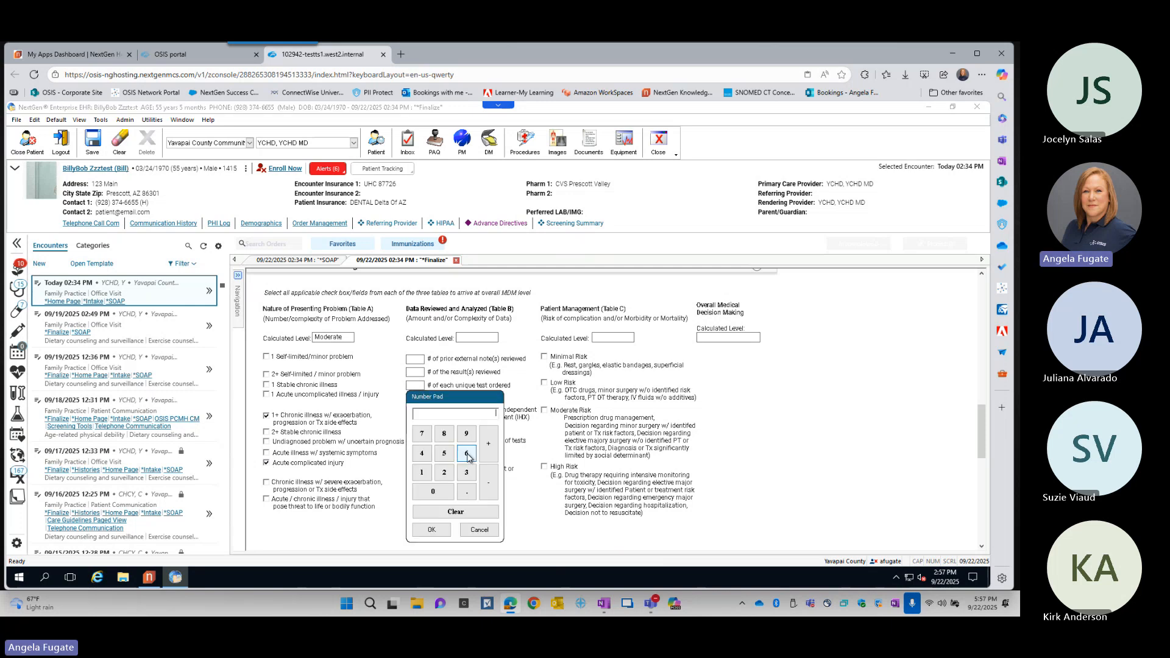
left_click(443, 529)
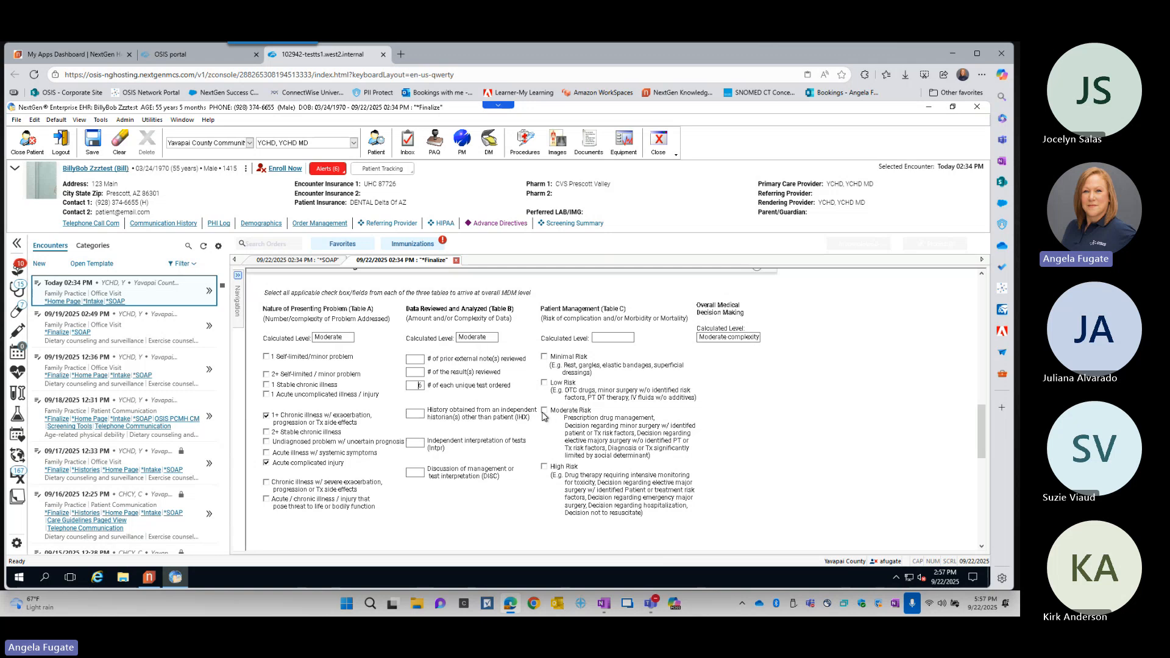
key("ctrl")
key("ctrl")
- Submit visit code 99214 with moderate complexity, accepting the Z code as primary diagnosis, and close the Master_Im document
scroll(824, 373, "up", 3)
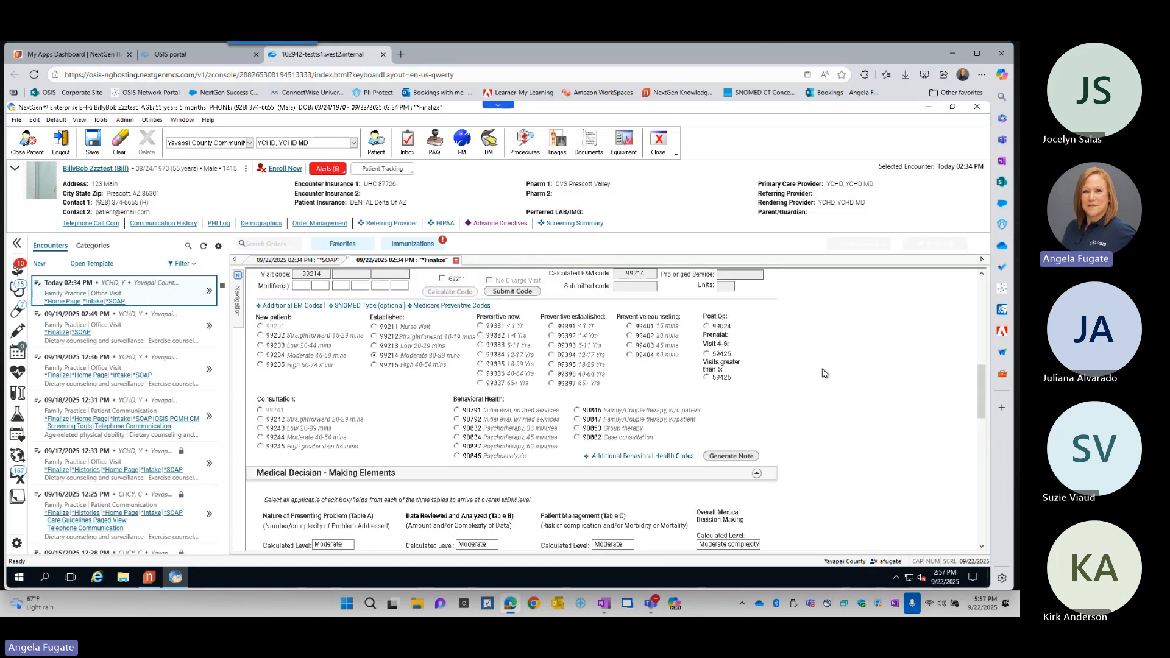
scroll(824, 373, "up", 2)
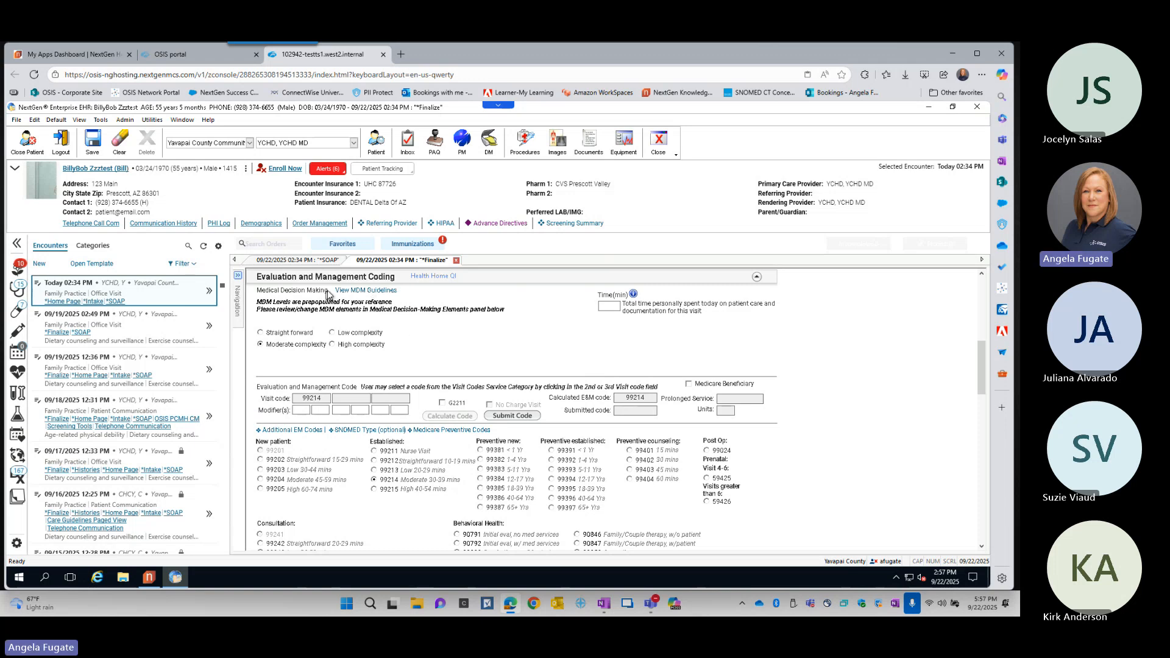
left_click(284, 345)
left_click(513, 417)
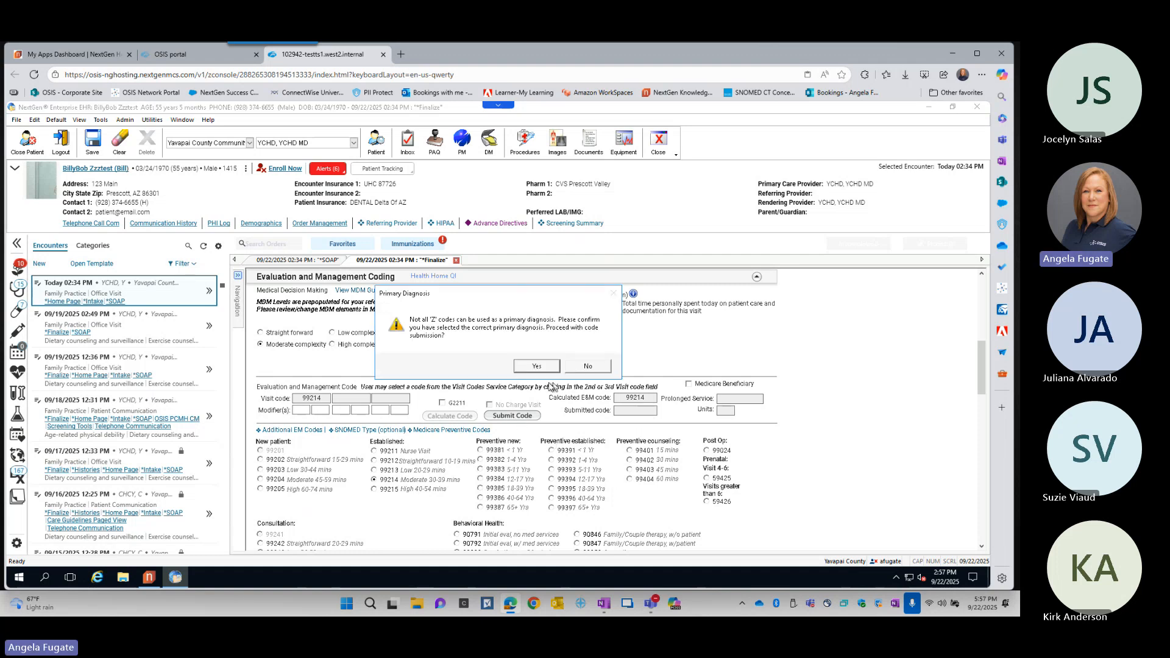
left_click(534, 366)
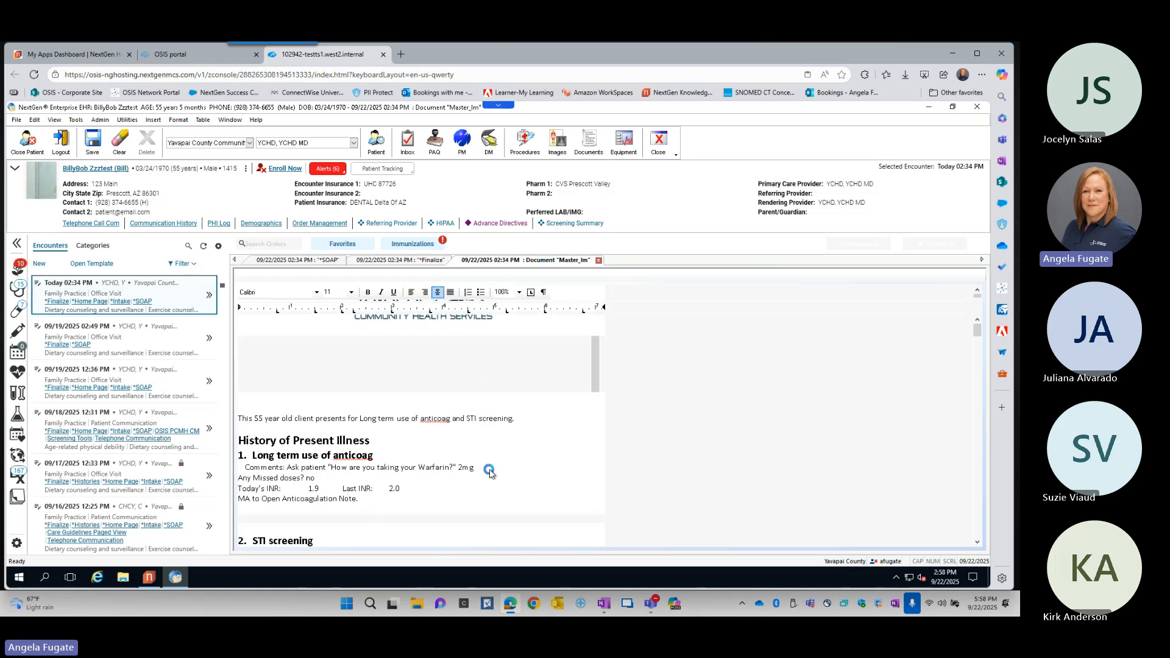
left_click(599, 261)
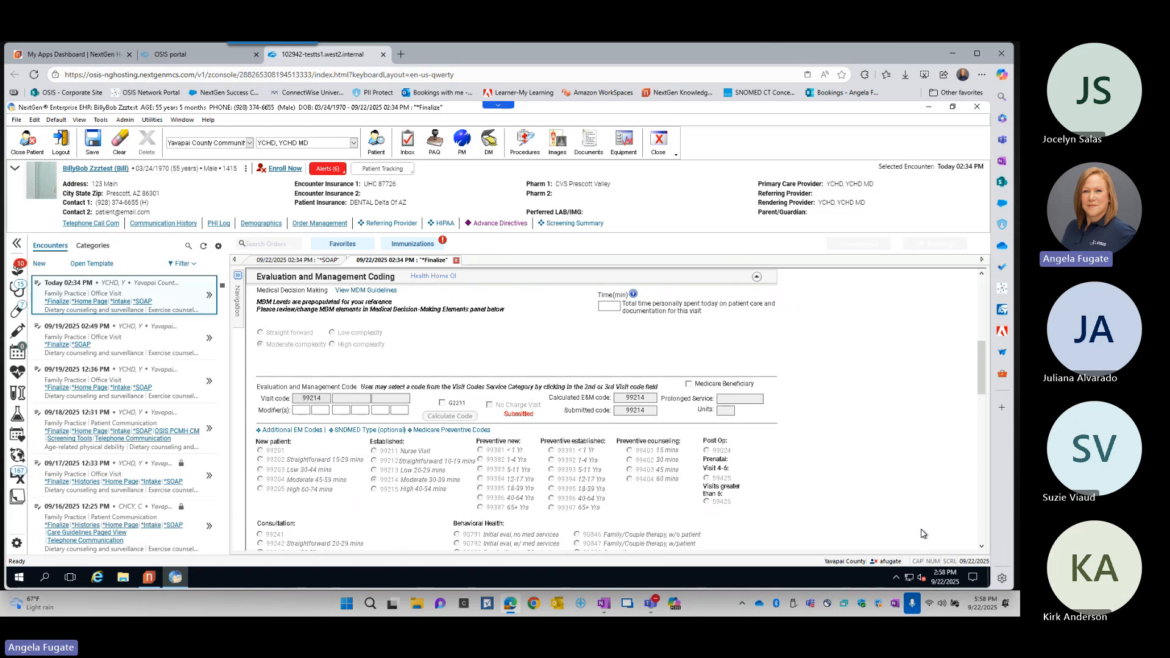
- View the patient's procedure history for the submitted codes and close it
left_click(528, 158)
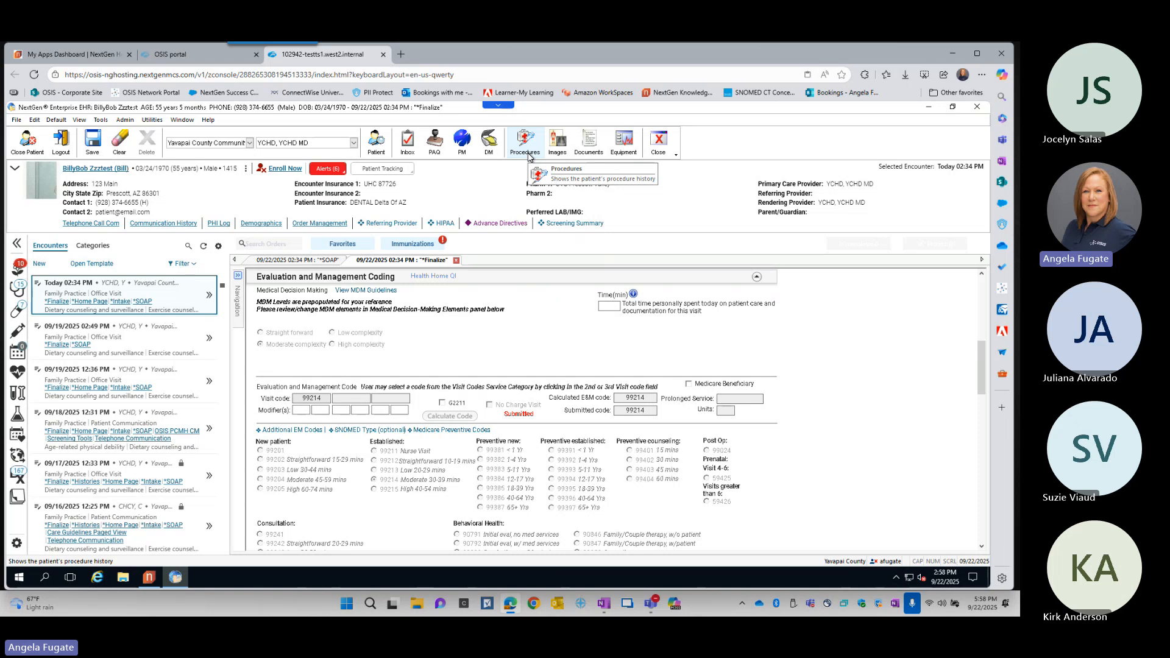
left_click(528, 156)
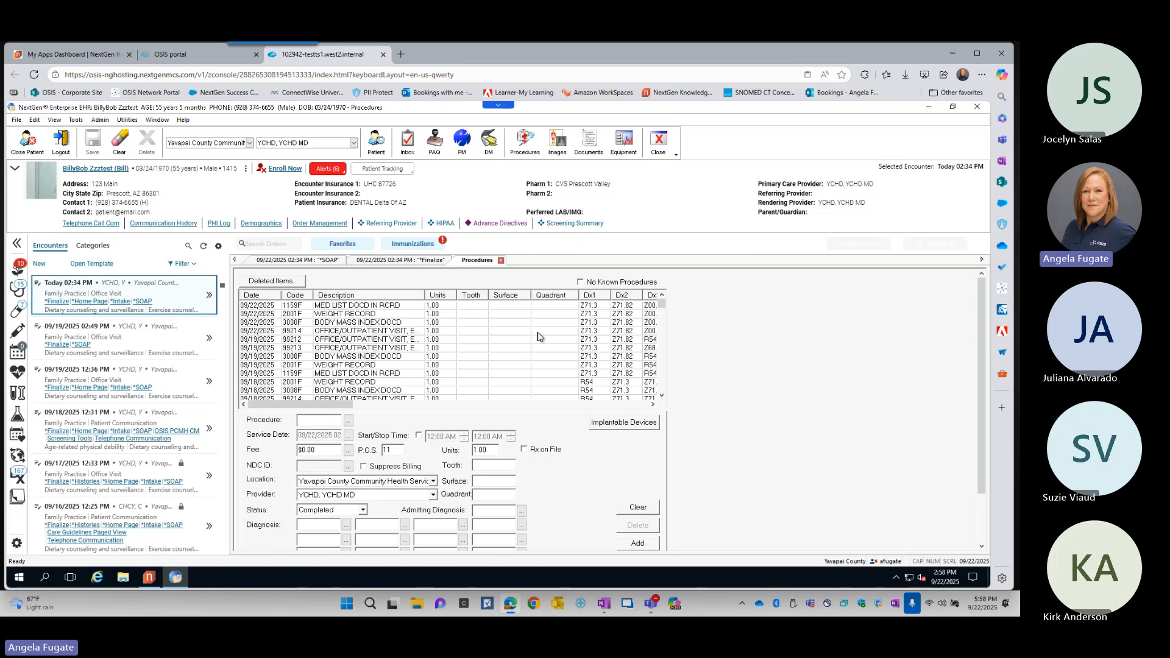
left_click(501, 261)
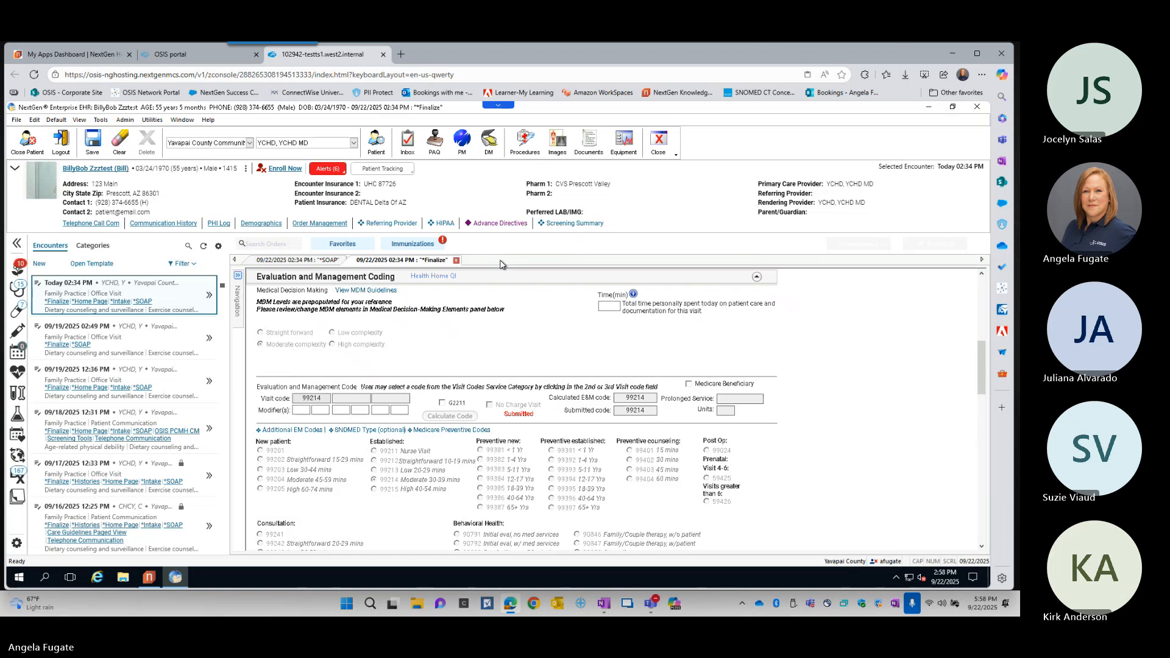
- Close the Finalize template without saving its changes, and close the SOAP template
left_click(457, 262)
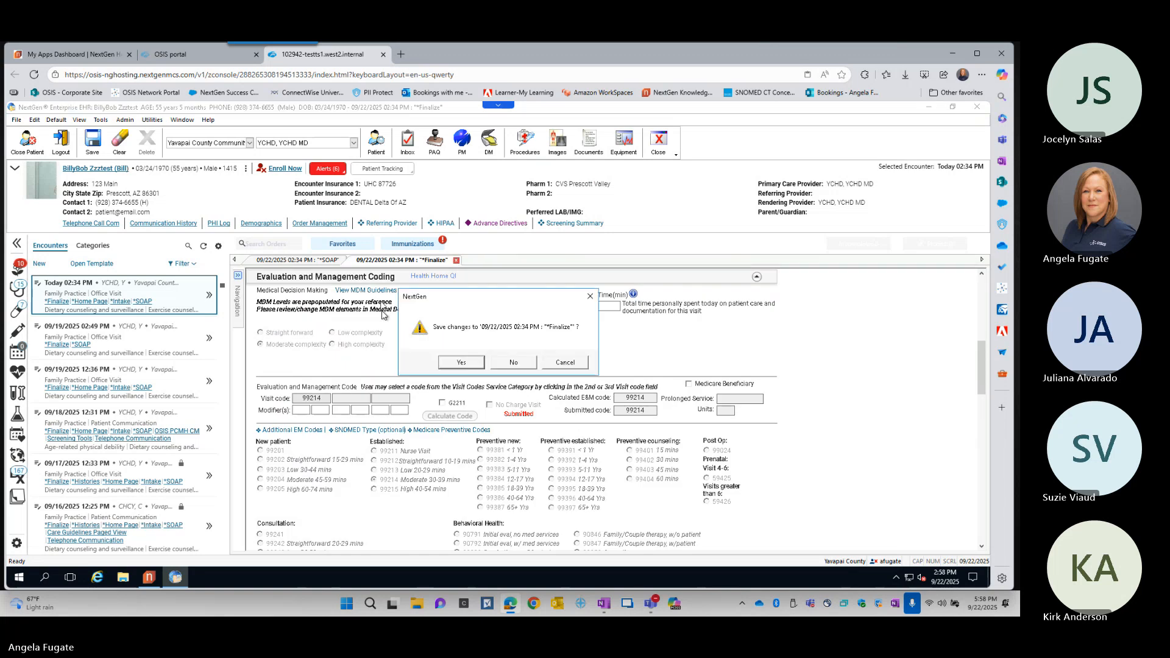
left_click(529, 370)
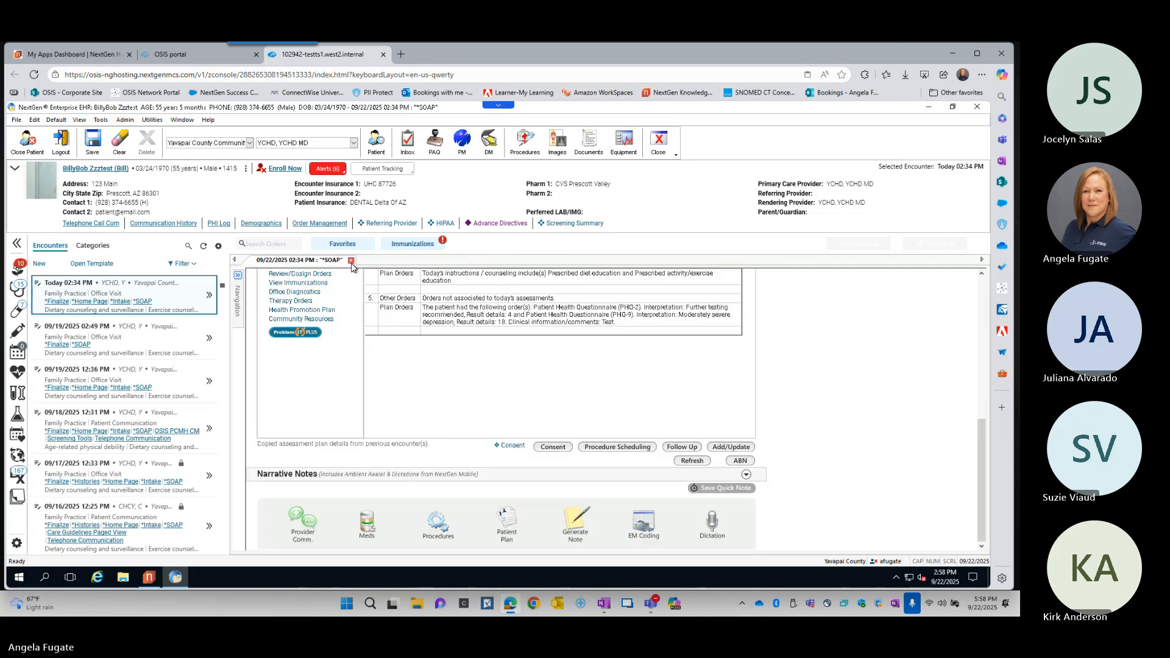
left_click(351, 260)
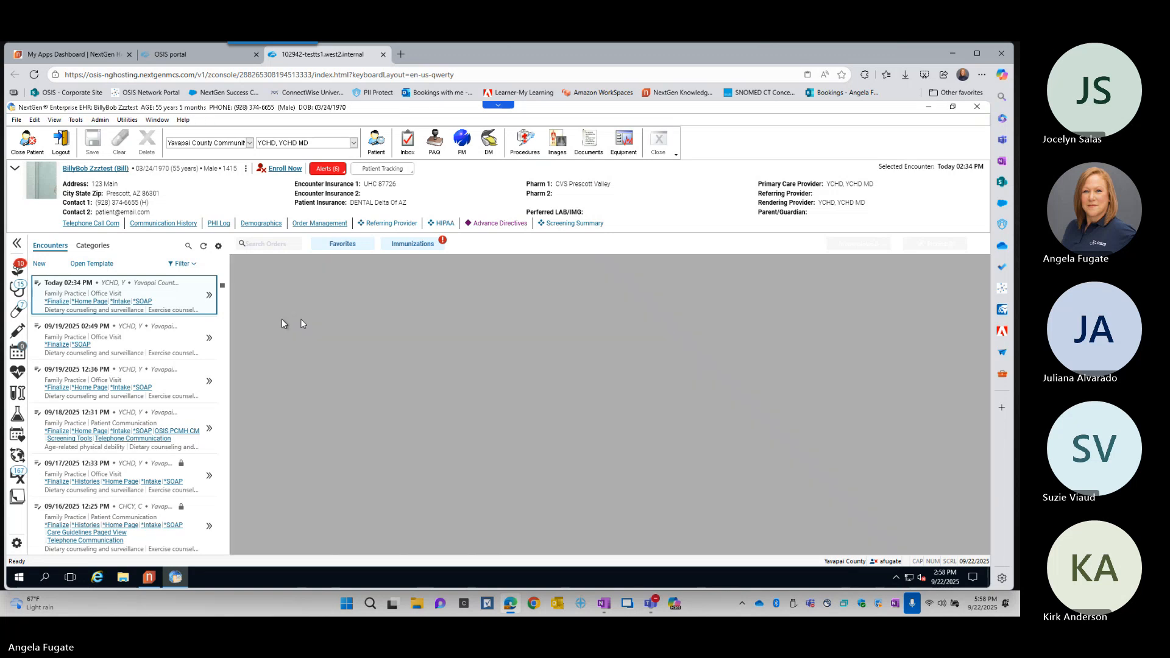
- Expand the summary of today's 02:34 PM encounter and review its Assessment/Plan, Completed Orders and Active Medications
left_click(209, 297)
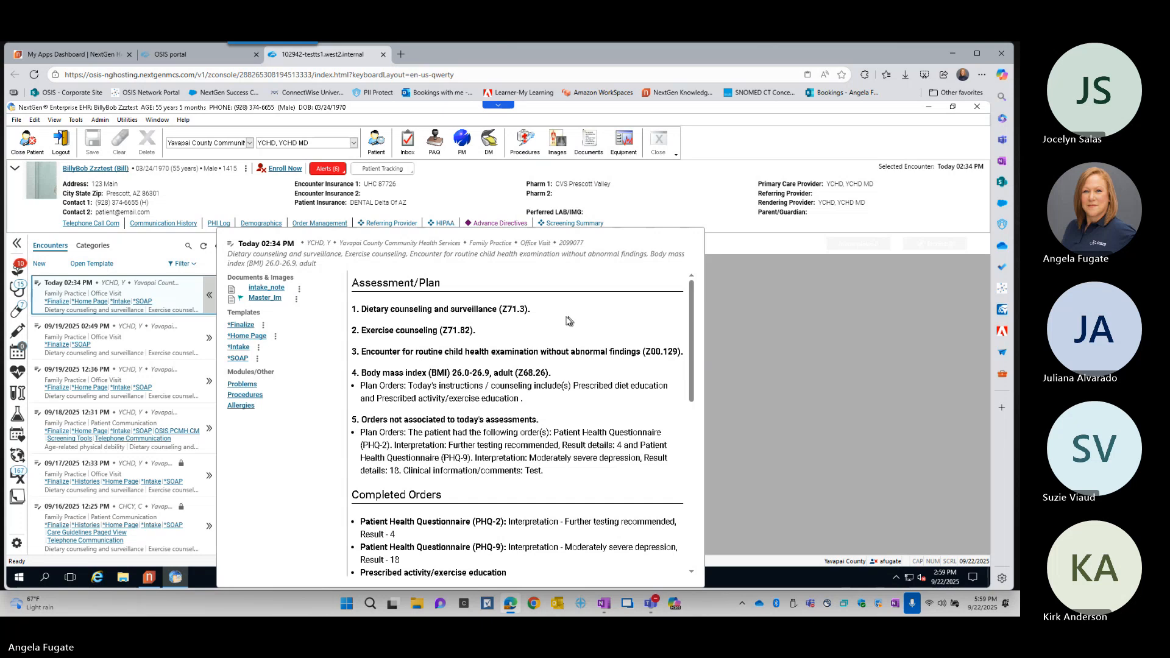
scroll(453, 483, "down", 3)
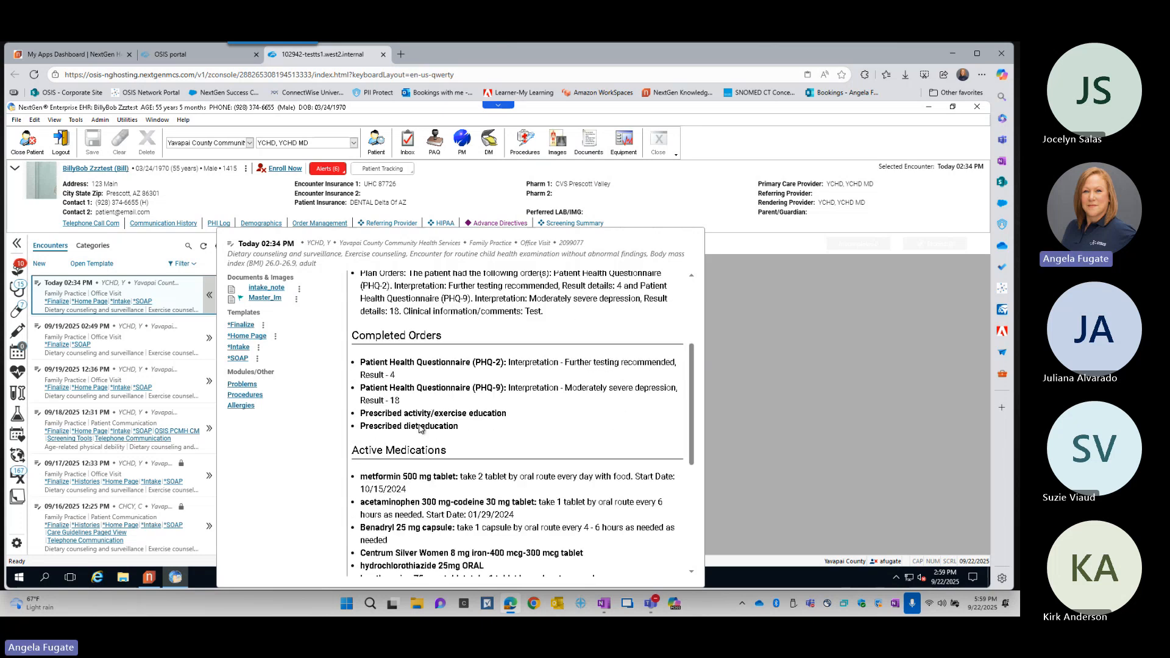
- Preview the pending Patient Logs Misc and Master_Im items in the Provider Approval Queue, and mark Master_Im as unread
scroll(419, 428, "down", 5)
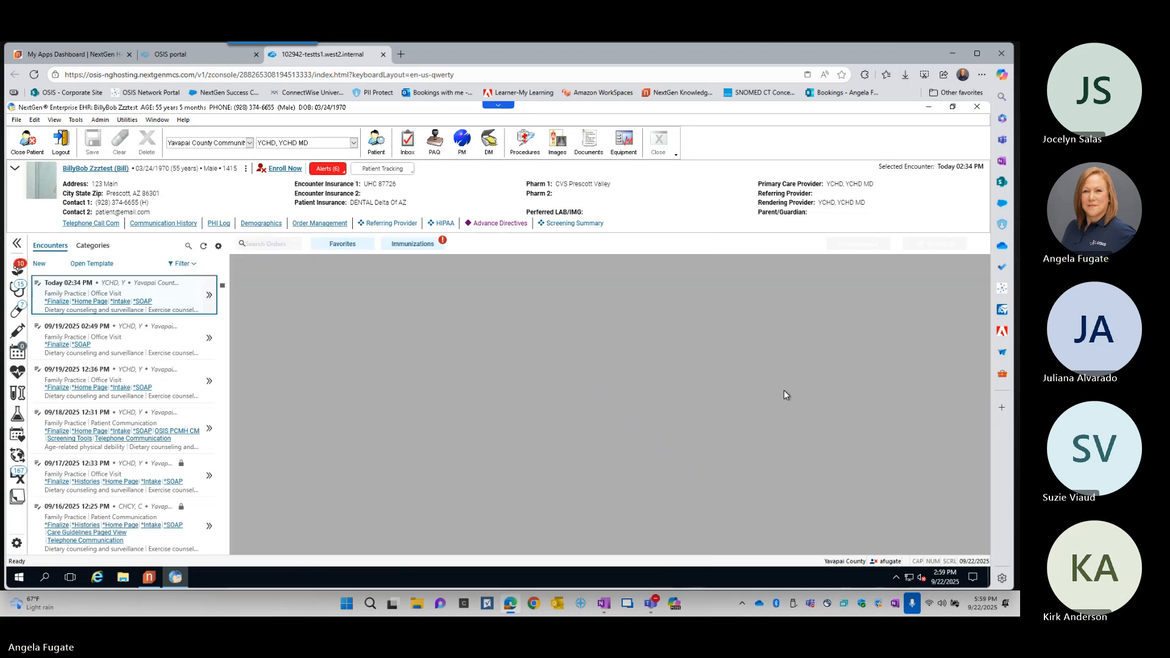
left_click(441, 149)
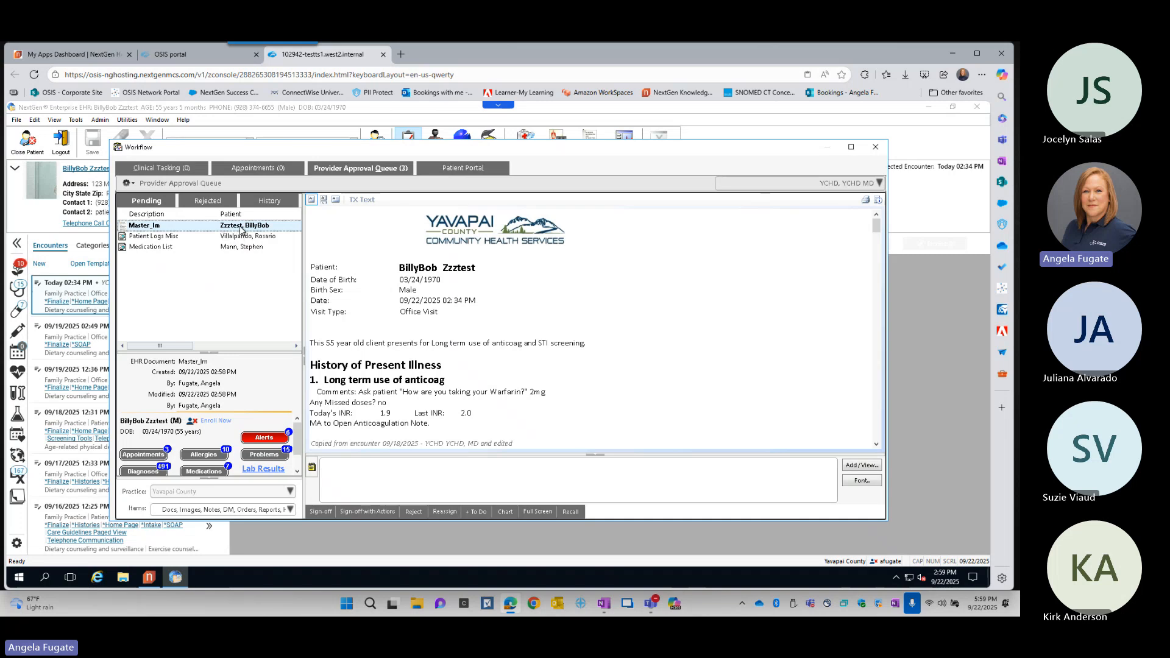
left_click(242, 235)
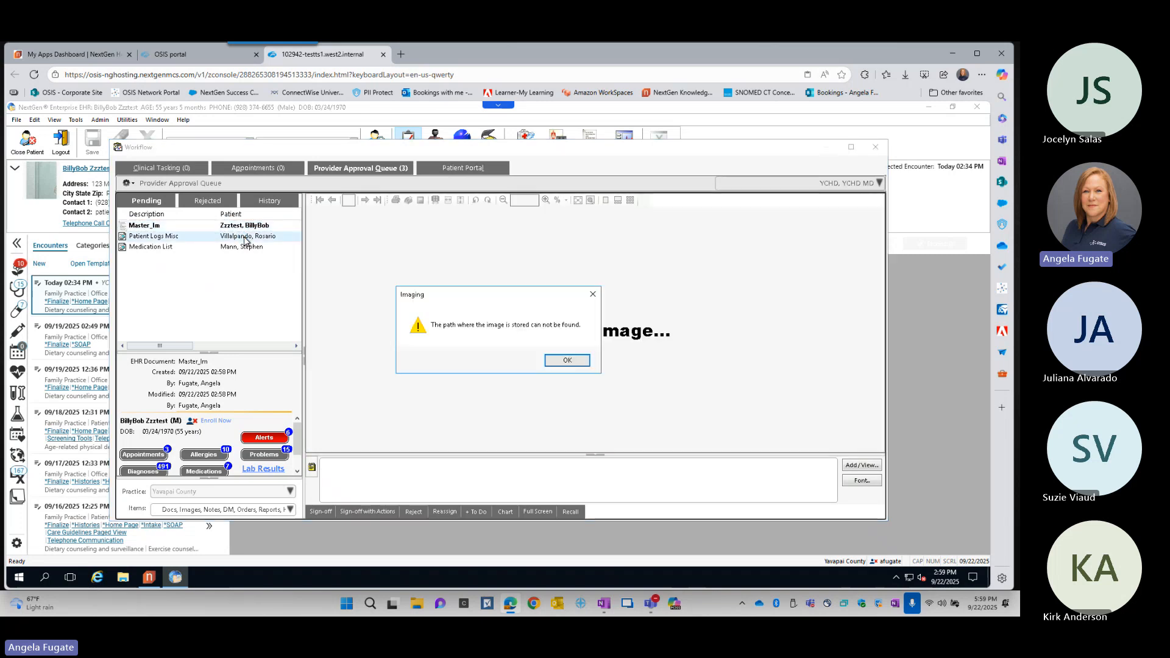
left_click(570, 361)
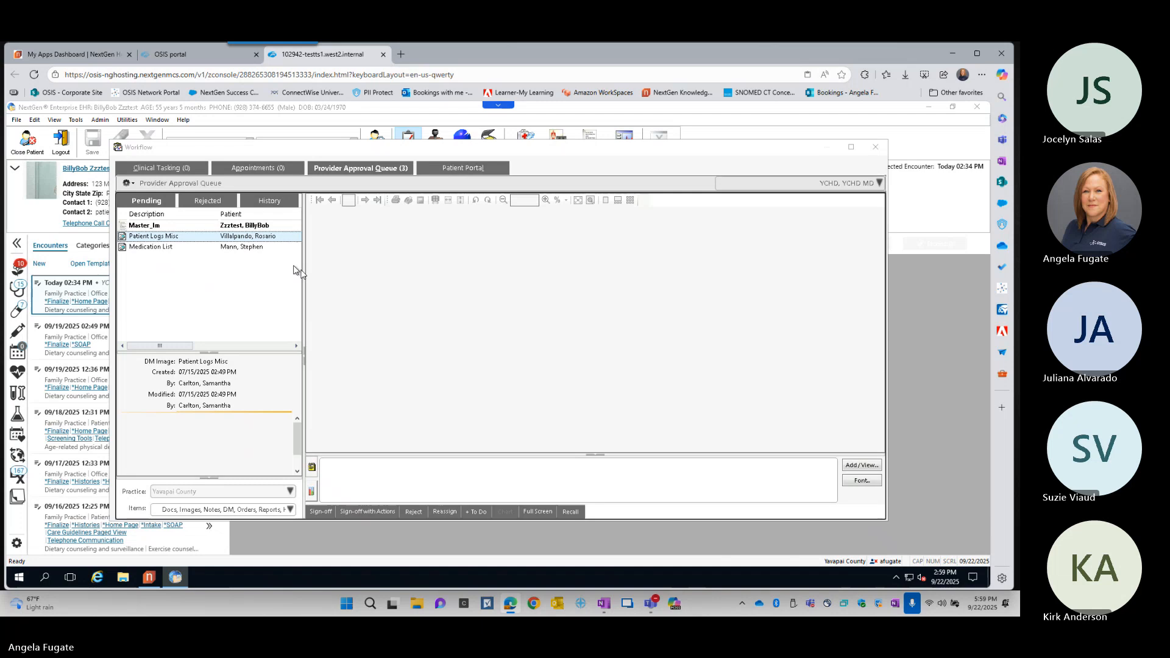
left_click(253, 225)
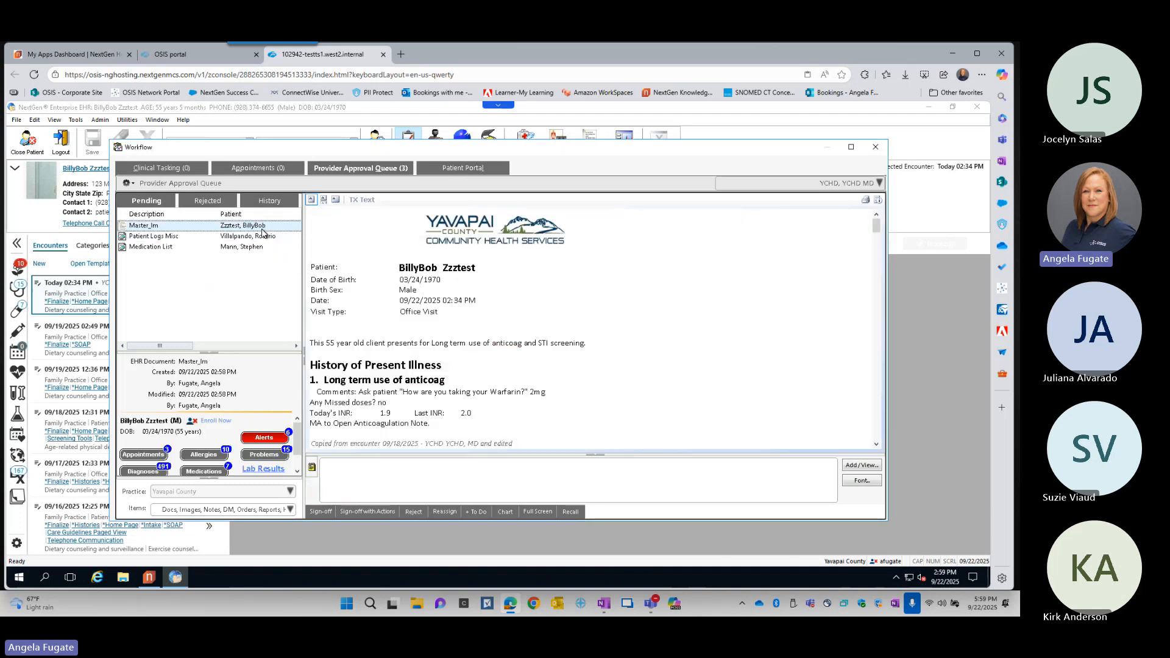
right_click(263, 232)
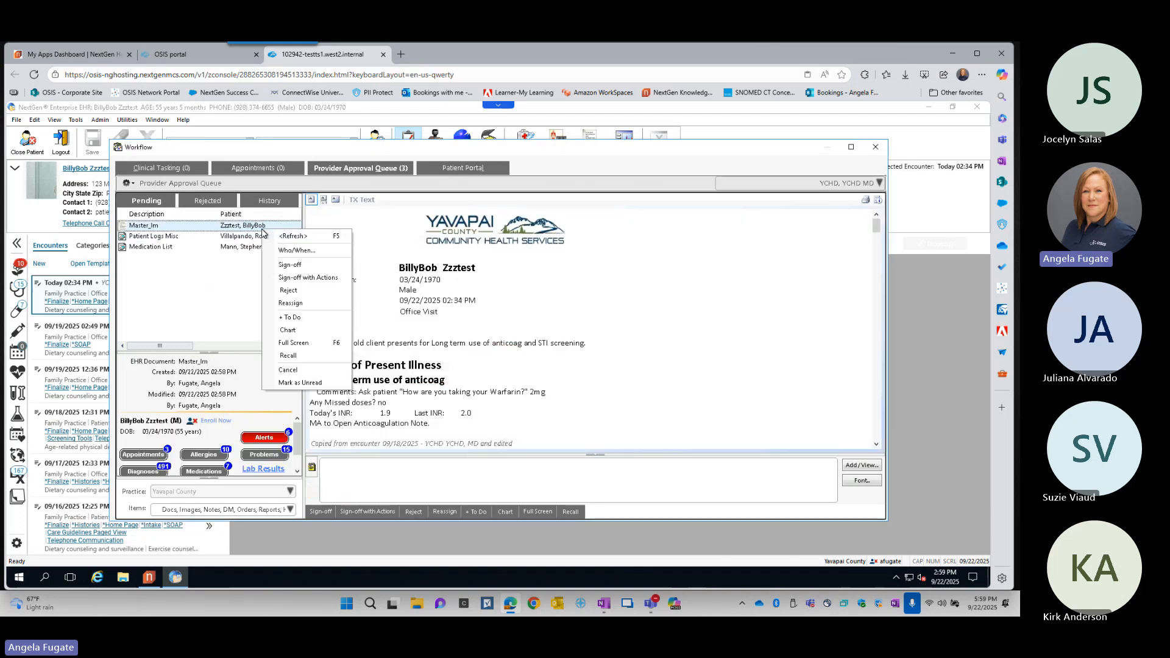
left_click(344, 382)
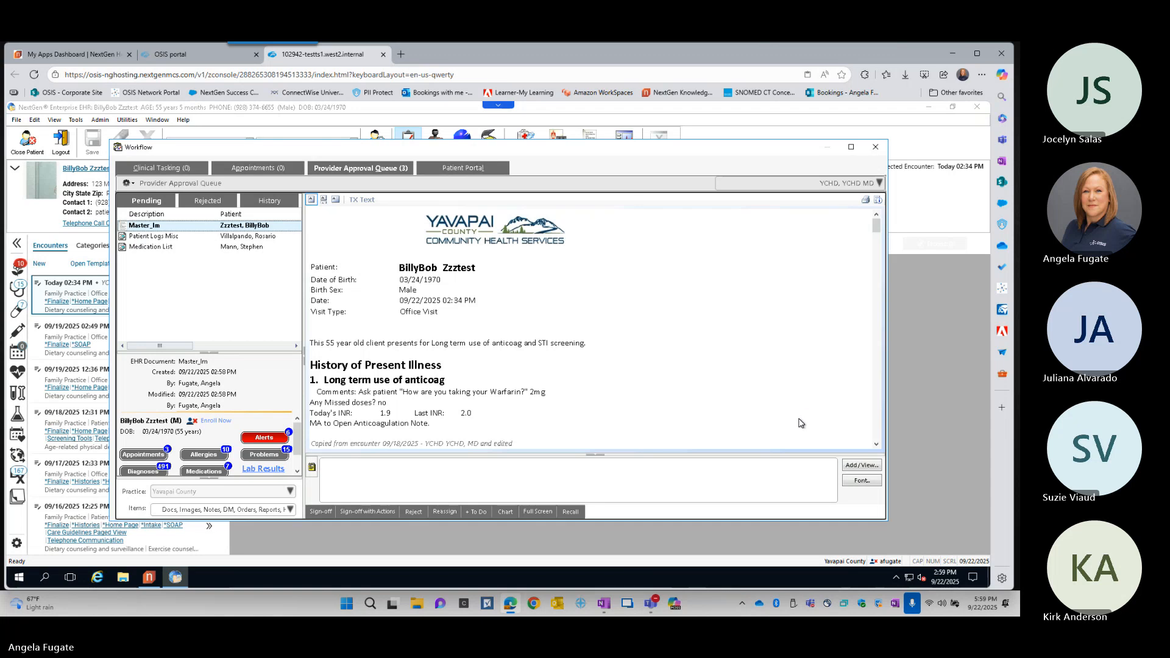
- Add a comment to the pending Master_Im document using the PAQ phrase "Normal - No FU needed" and save it
scroll(802, 421, "down", 1)
left_click(457, 481)
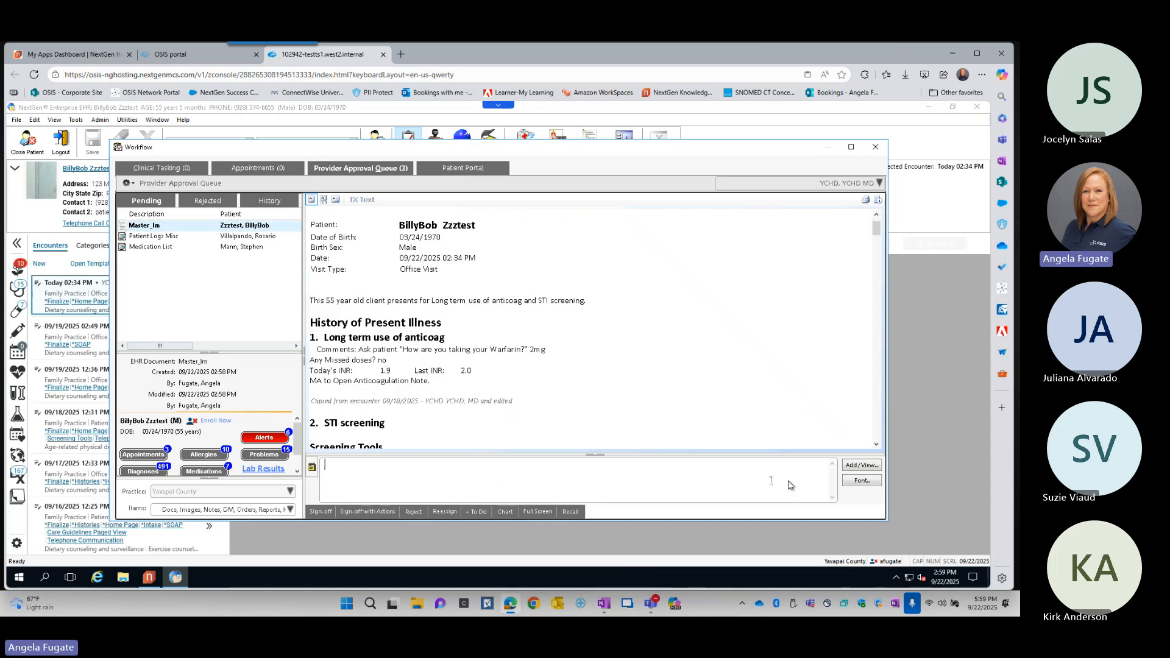
left_click(861, 465)
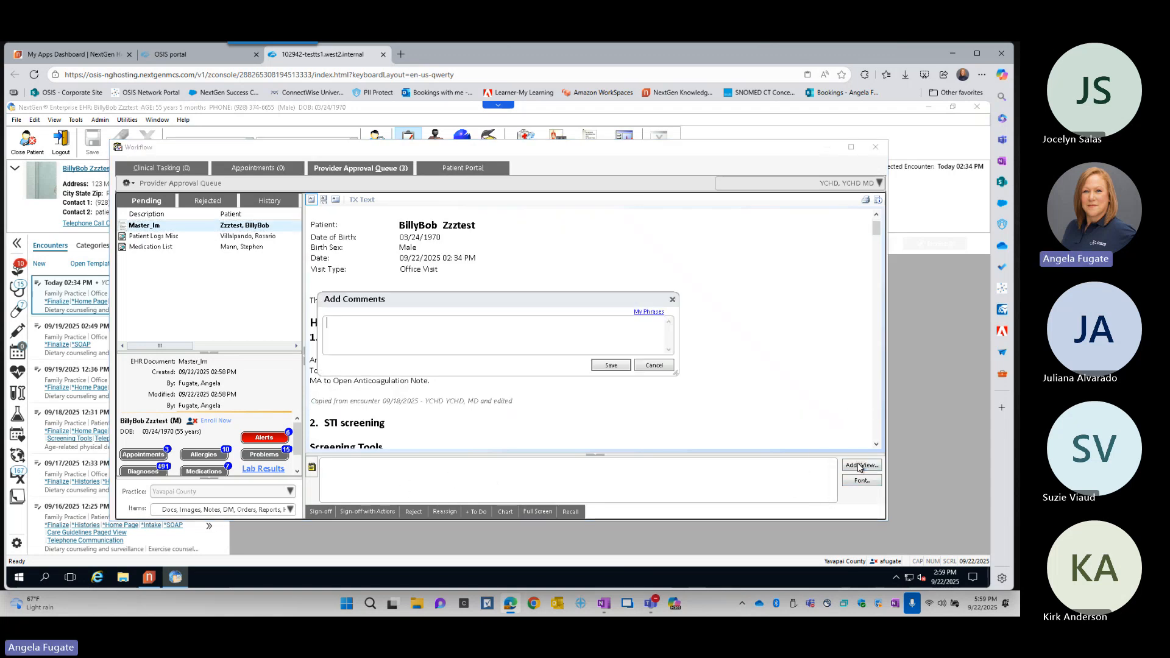
left_click(649, 312)
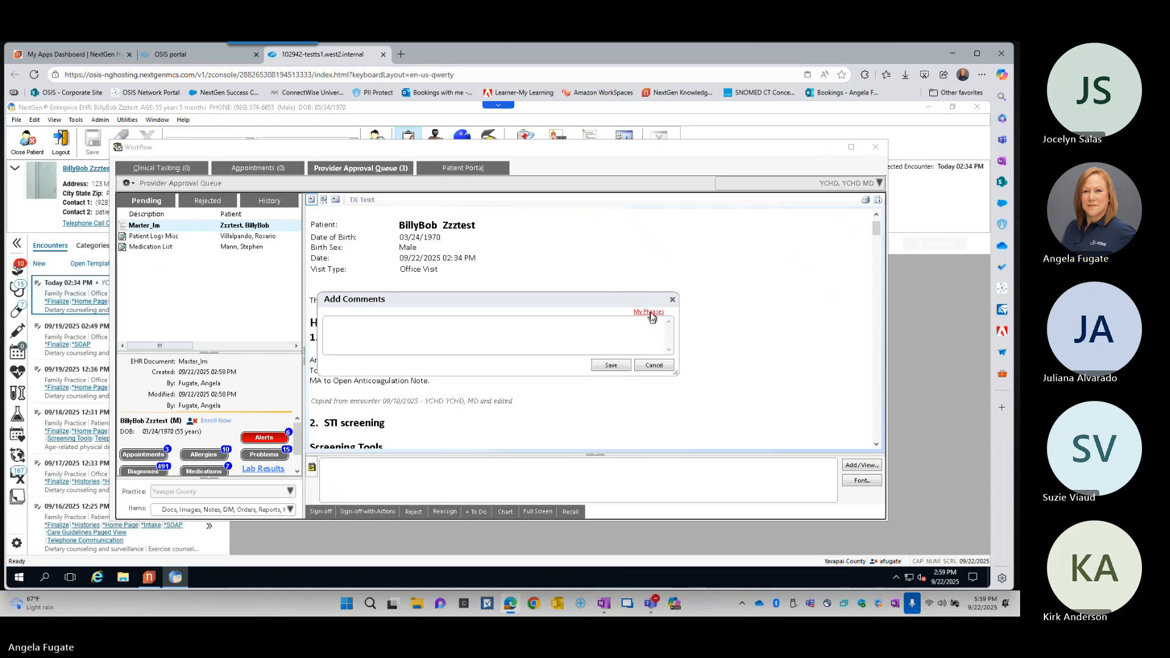
left_click(451, 287)
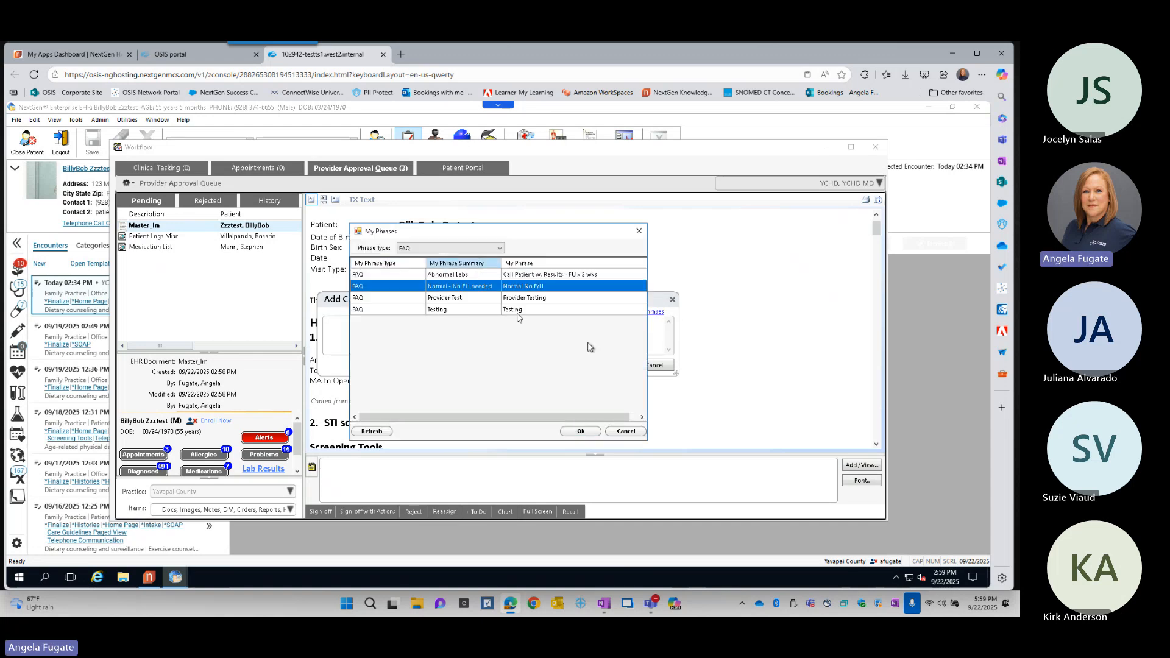
left_click(582, 432)
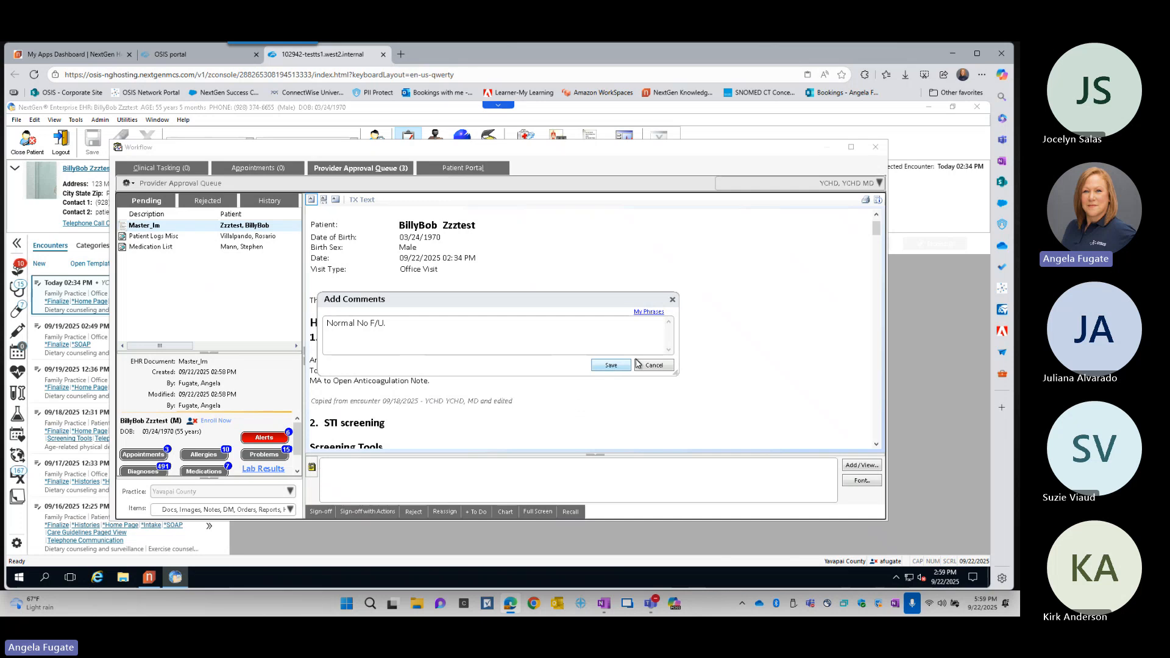
left_click(611, 365)
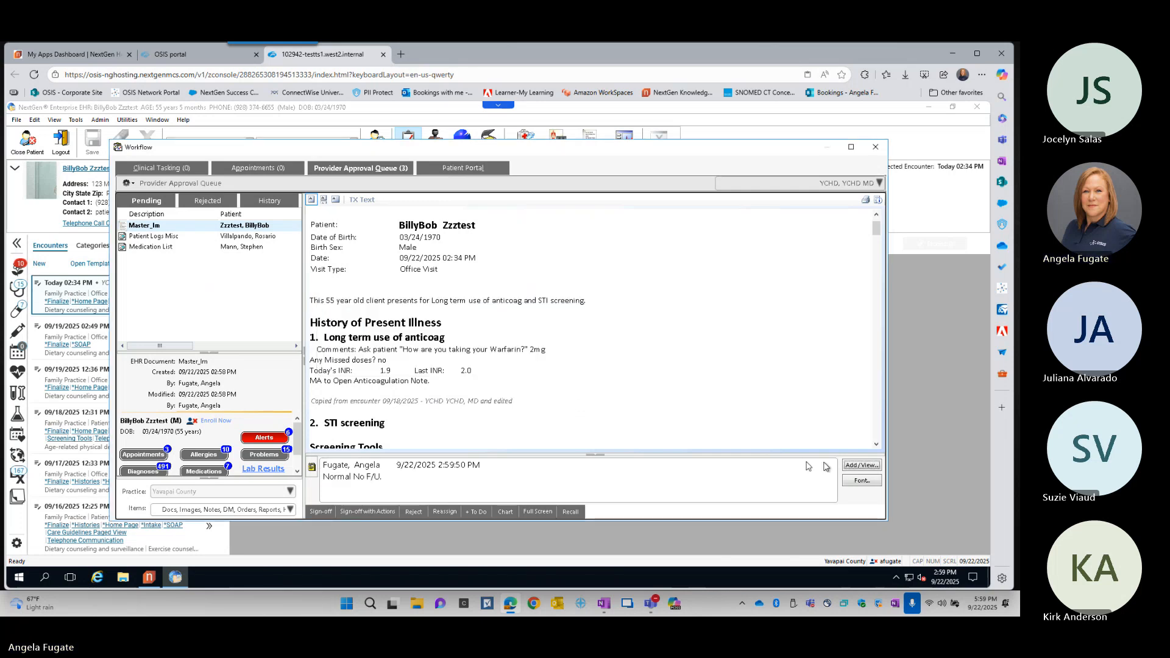
- View the previous comments and My Phrases for Master_Im, then close the comments without adding anything and exit the approval queue
left_click(861, 467)
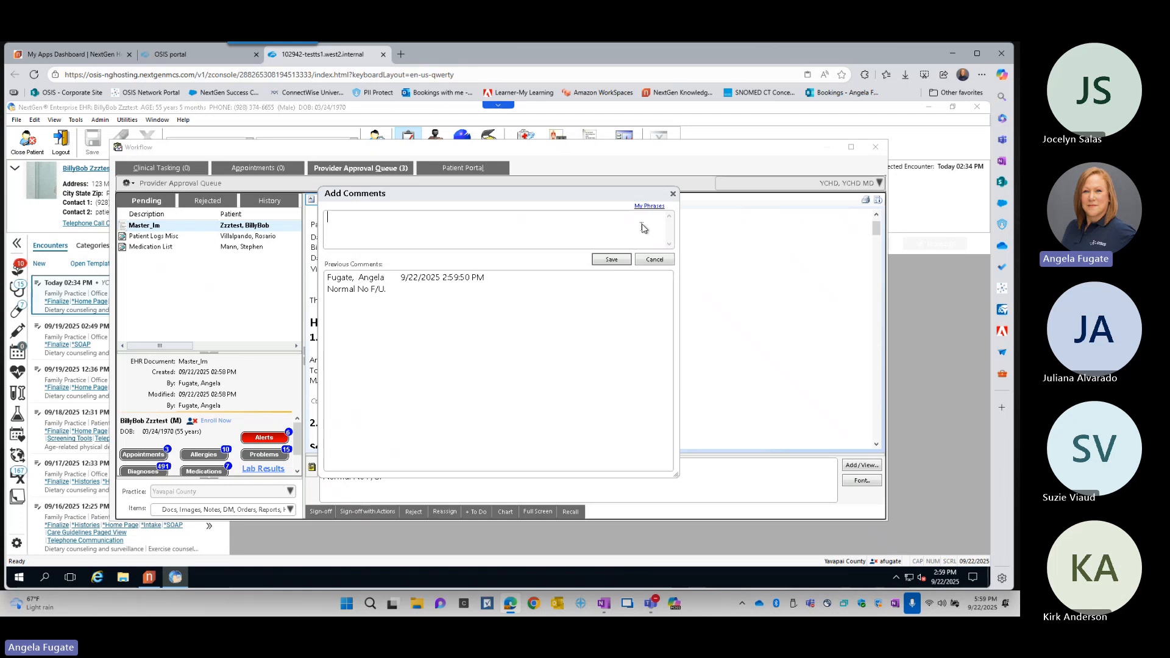
left_click(654, 210)
left_click(674, 195)
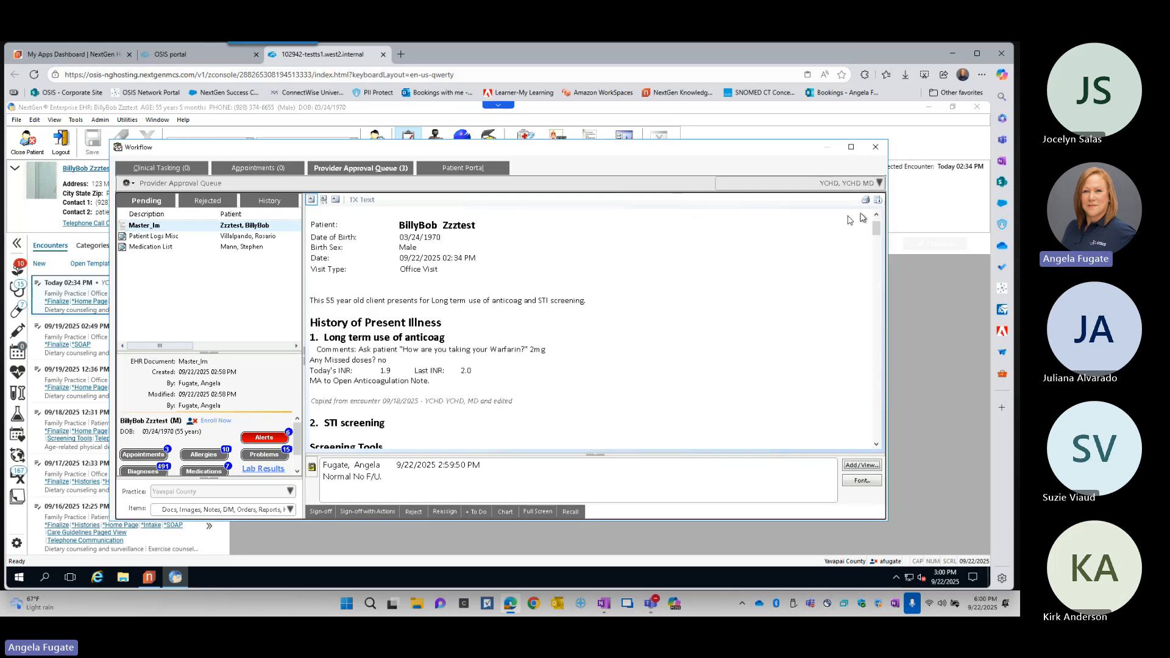
left_click(876, 147)
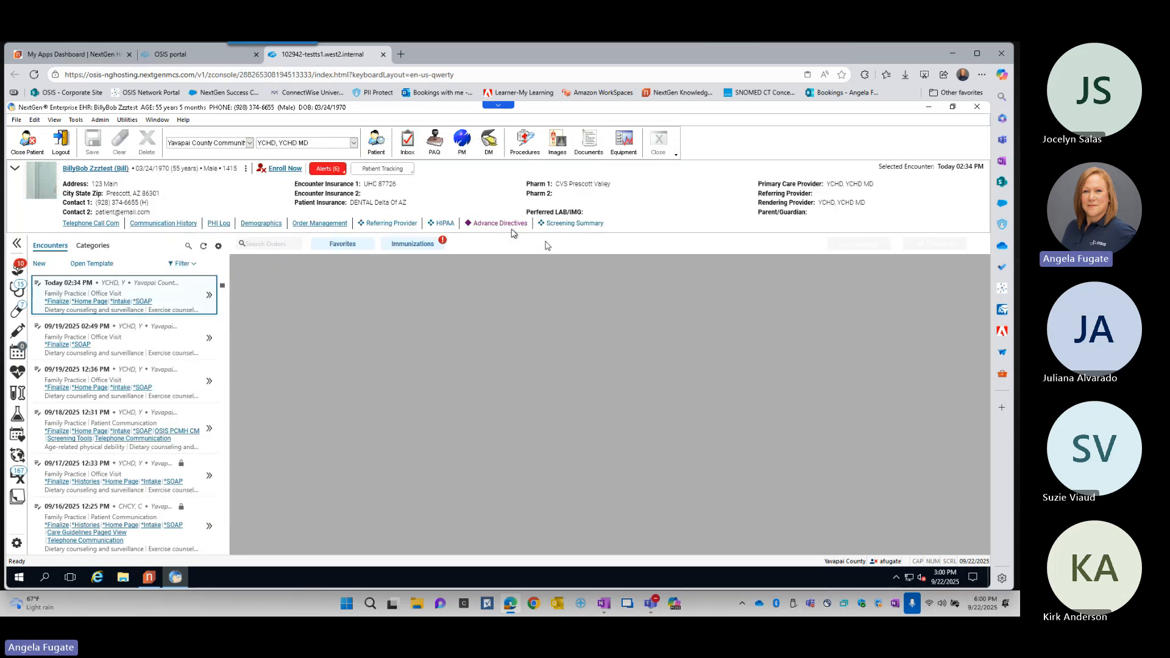
- Open the SOAP template from today's 02:34 PM encounter and bring up the A/P Details of its assessments
left_click(209, 300)
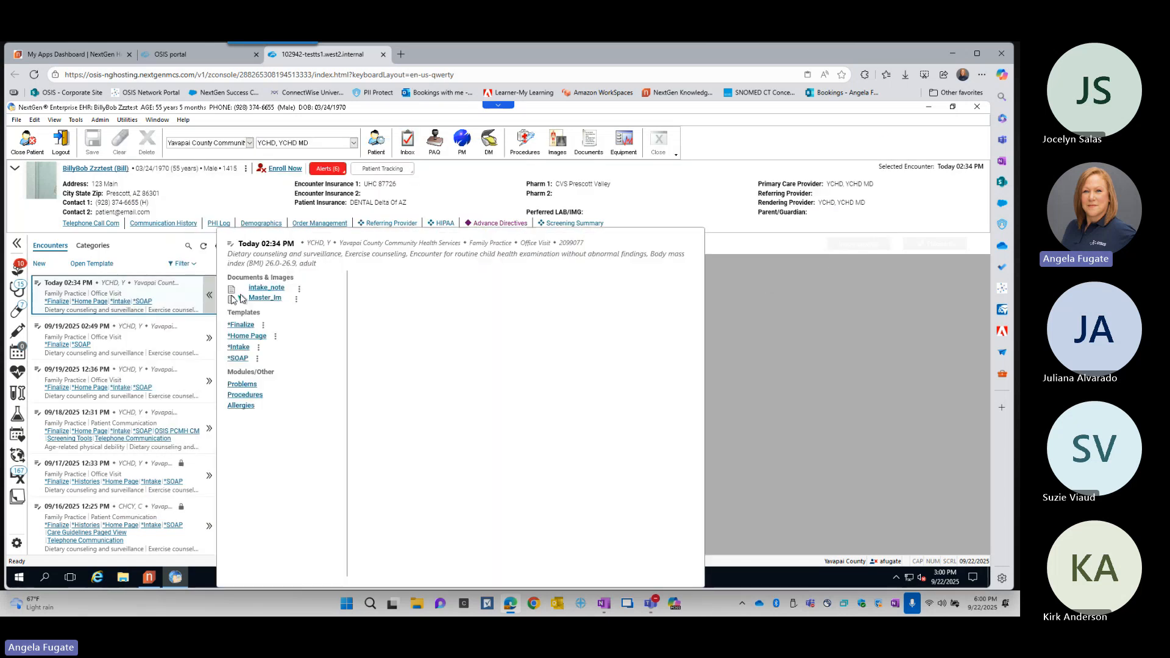
left_click(240, 360)
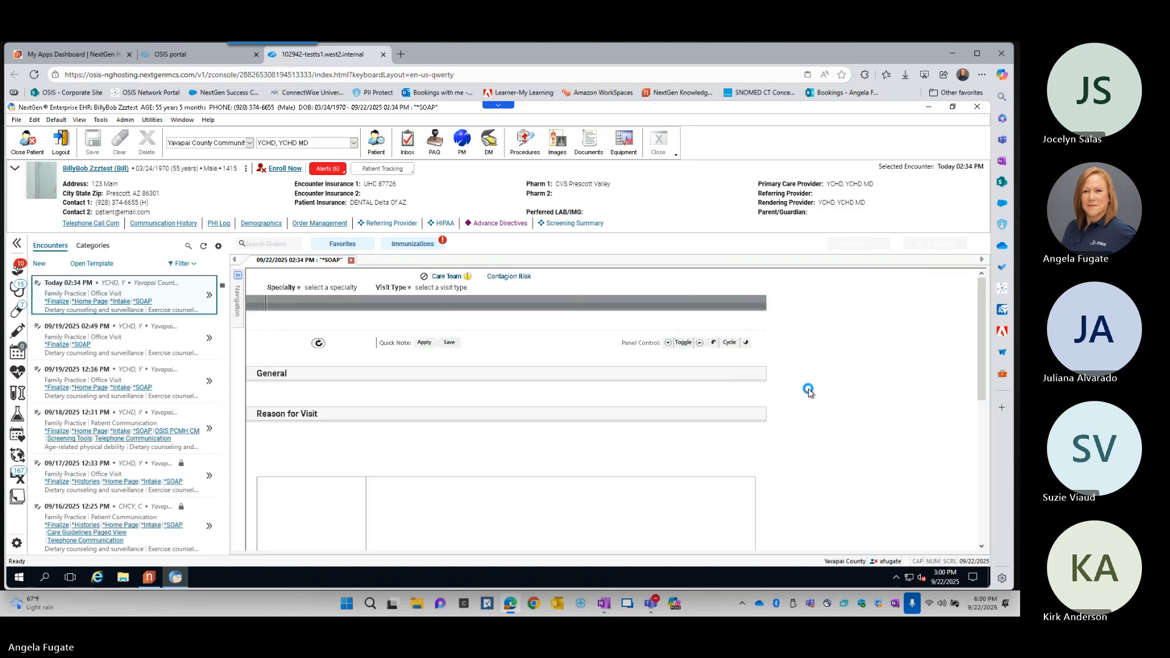
scroll(810, 394, "down", 5)
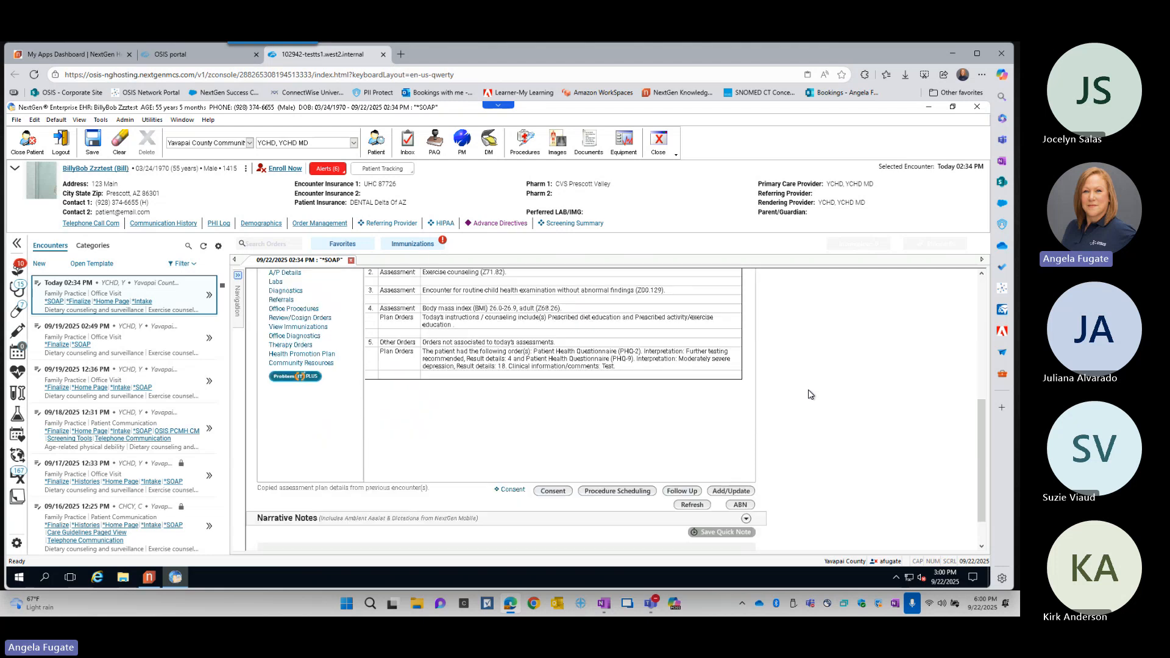
scroll(809, 394, "up", 1)
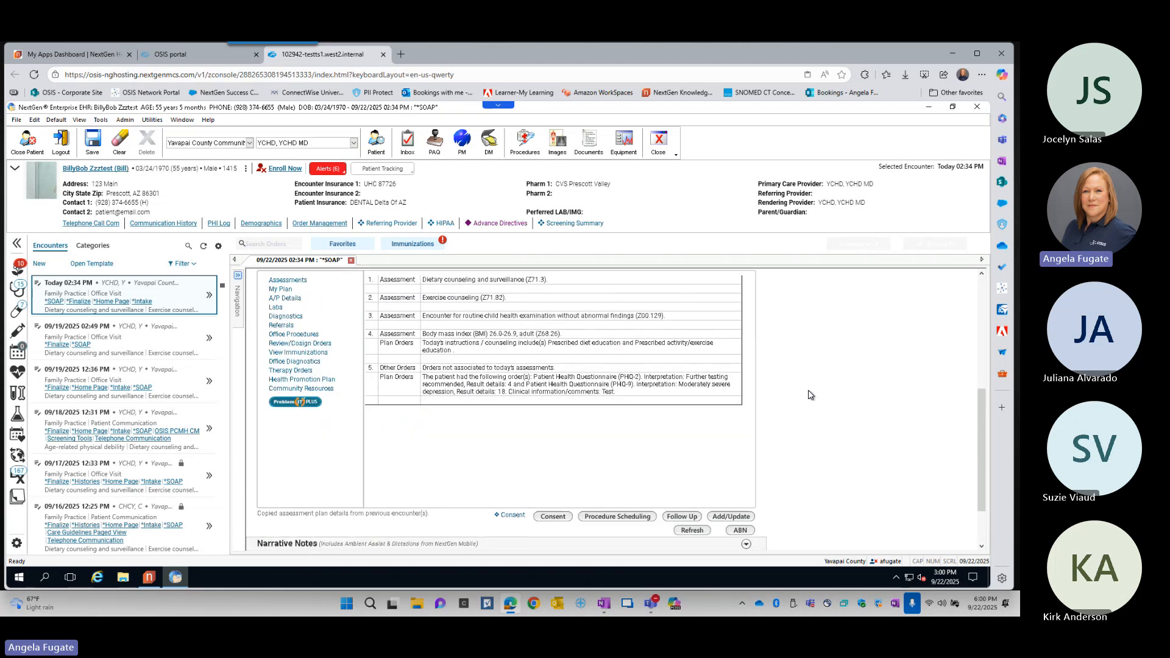
left_click(735, 517)
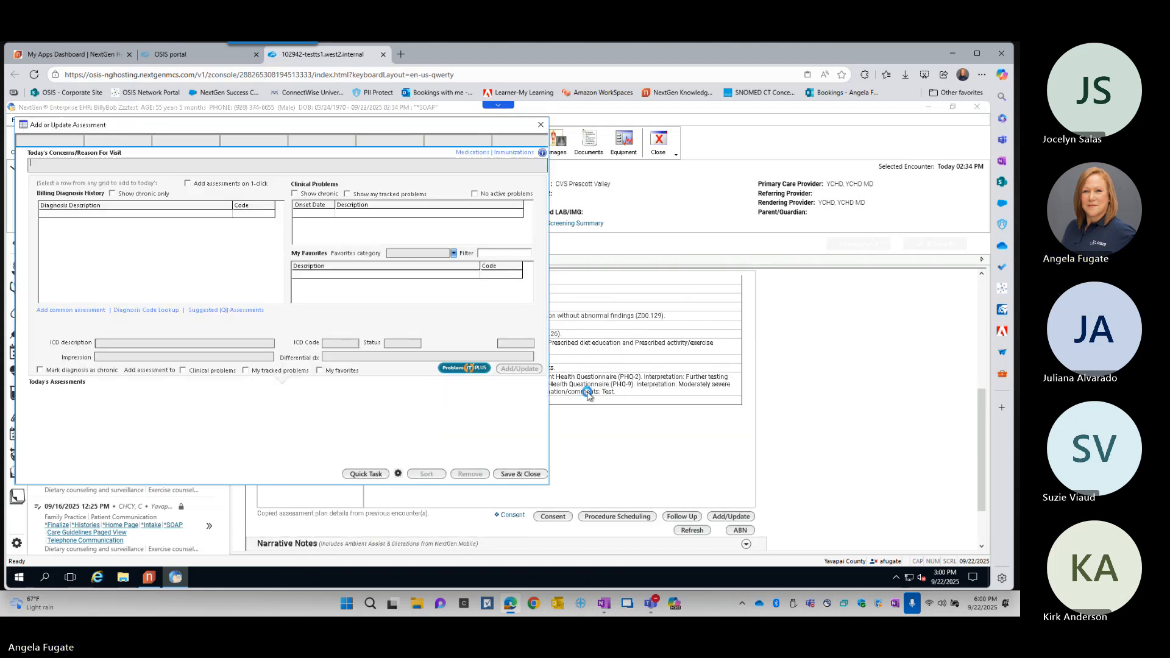
left_click(193, 144)
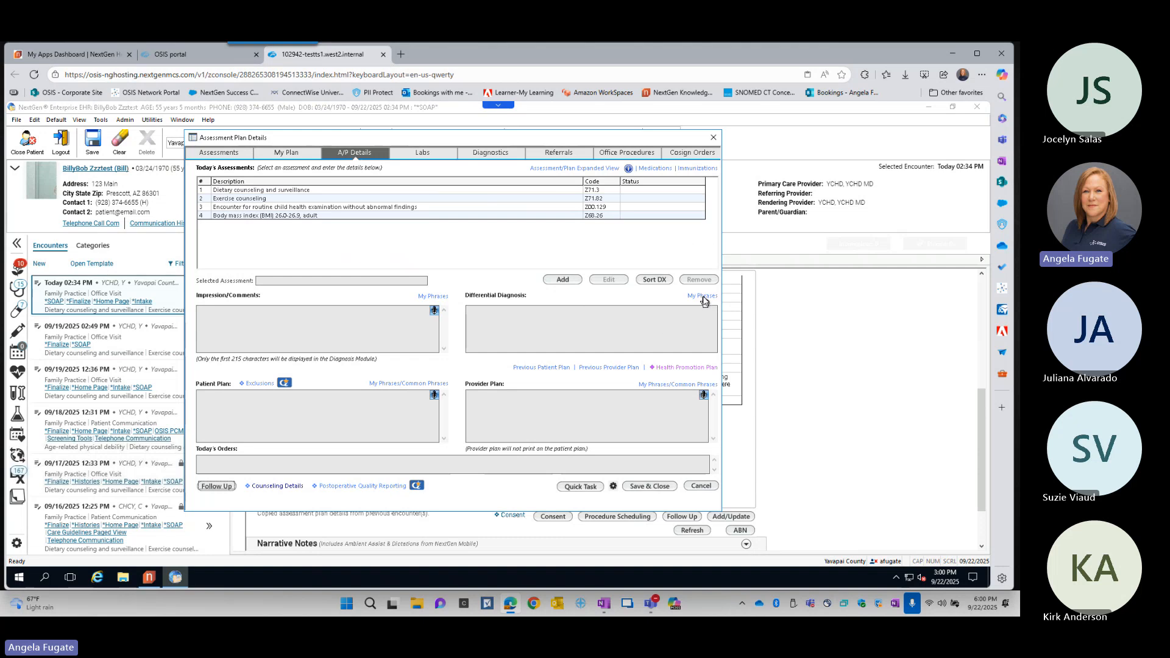
- Create a PAQ phrase with summary "End User Testing" and text "Training" from the Differential Diagnosis phrases, and close the assessment plan details
left_click(704, 298)
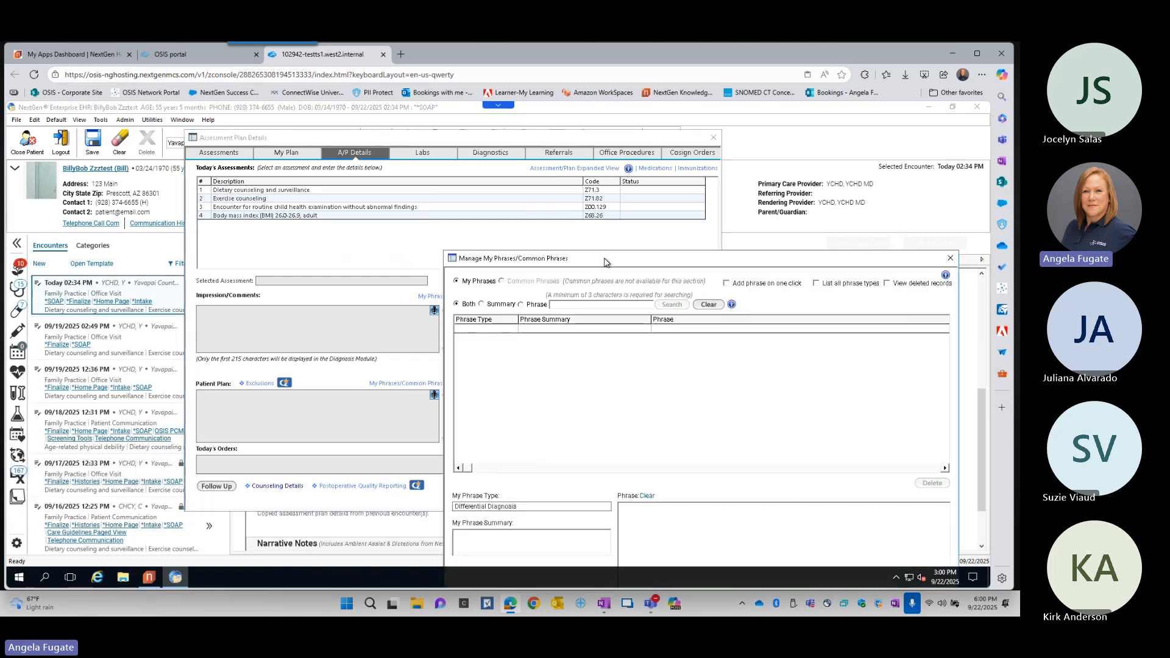
left_click_drag(605, 263, 441, 120)
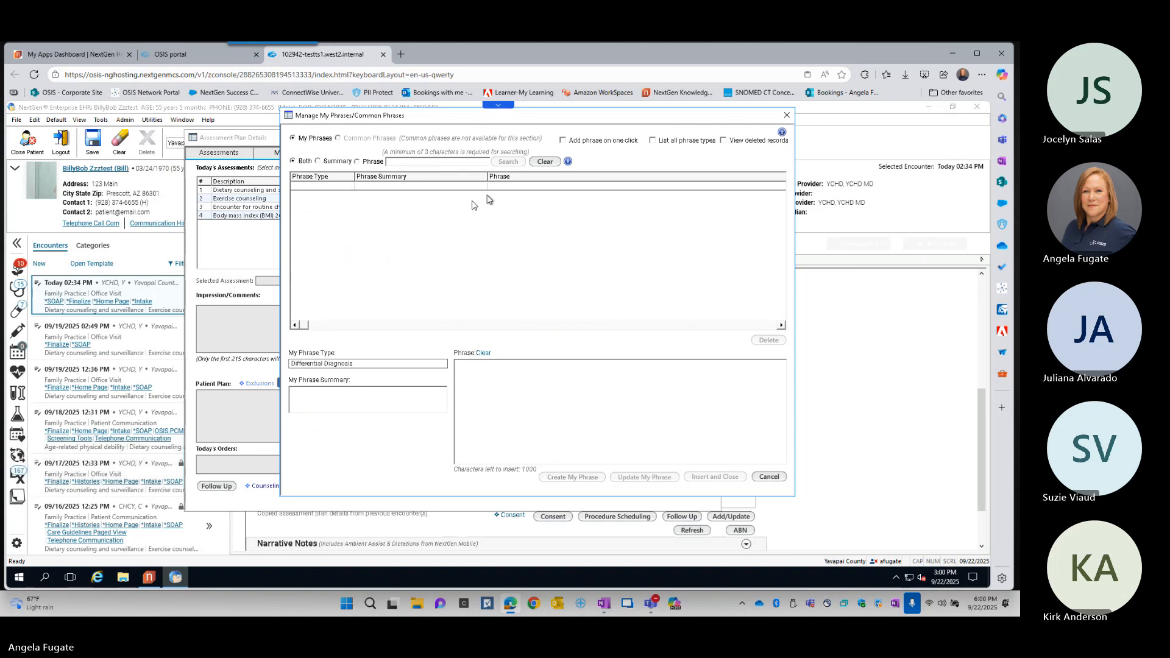
left_click(401, 365)
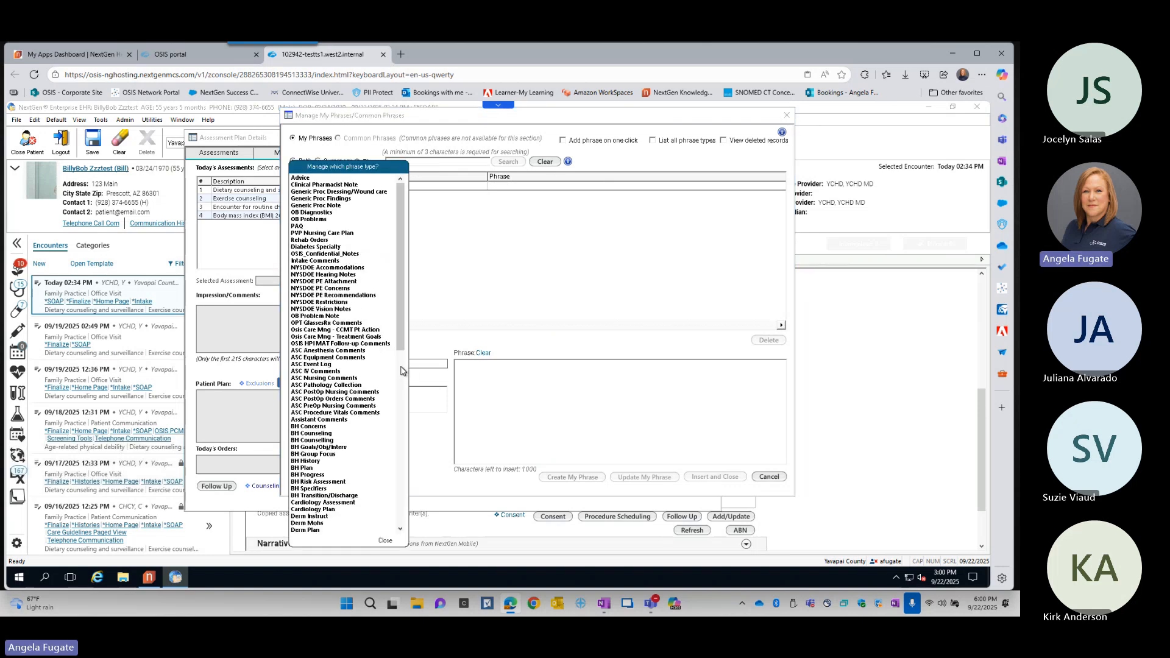
left_click(301, 227)
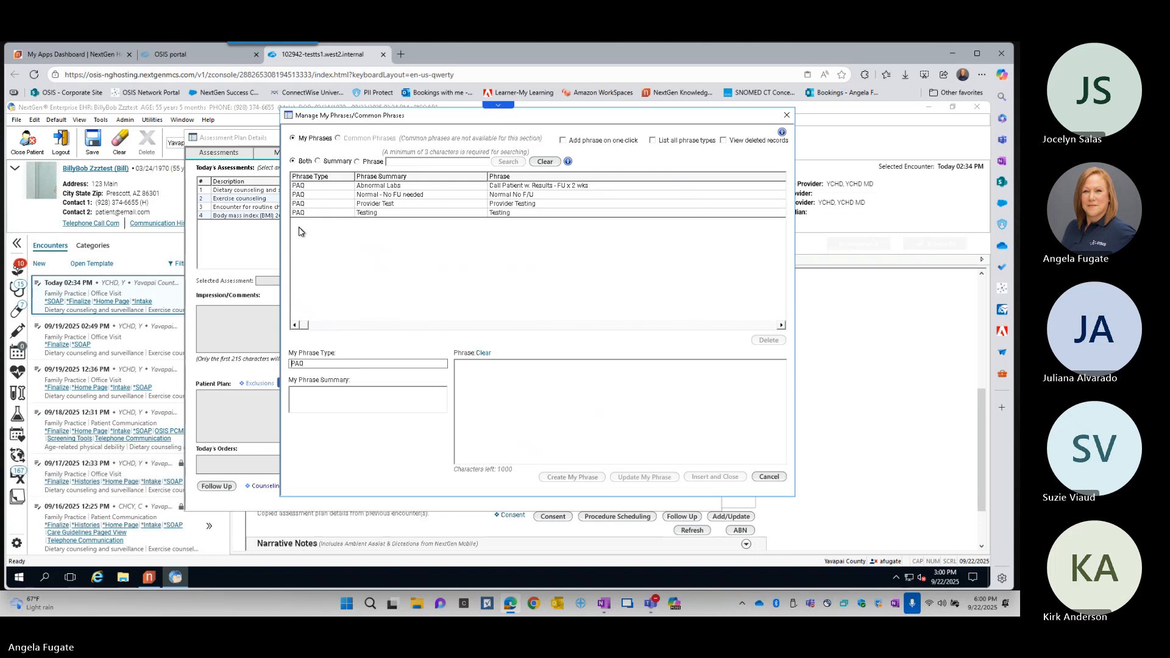
left_click(349, 398)
left_click(610, 433)
type("Training")
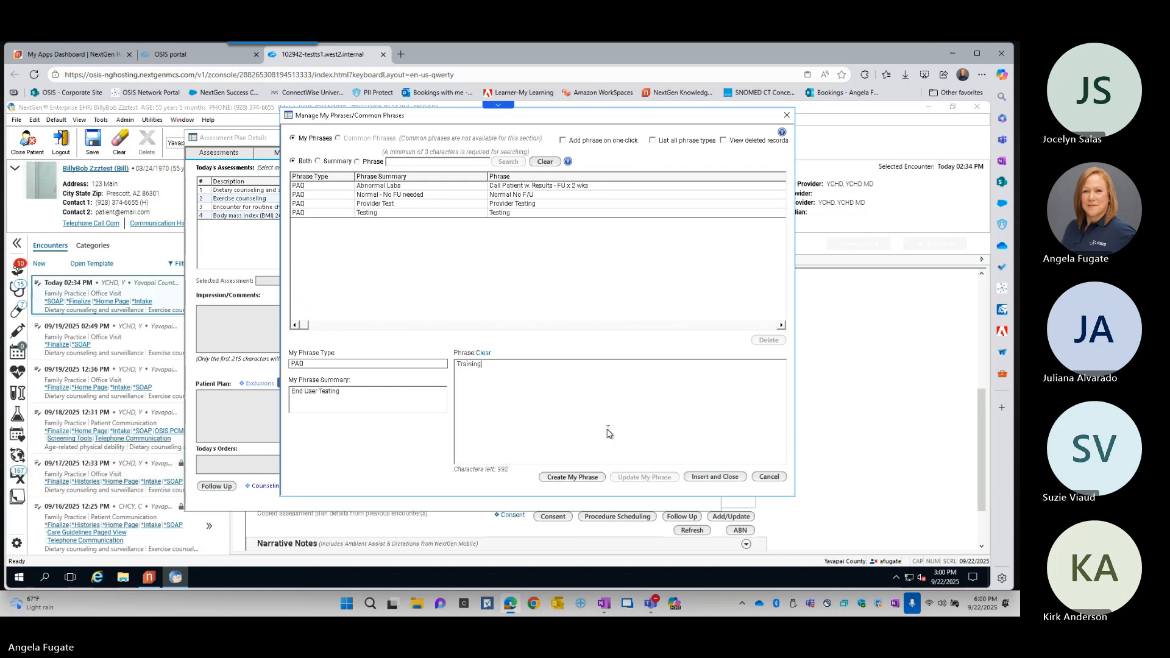
left_click(581, 478)
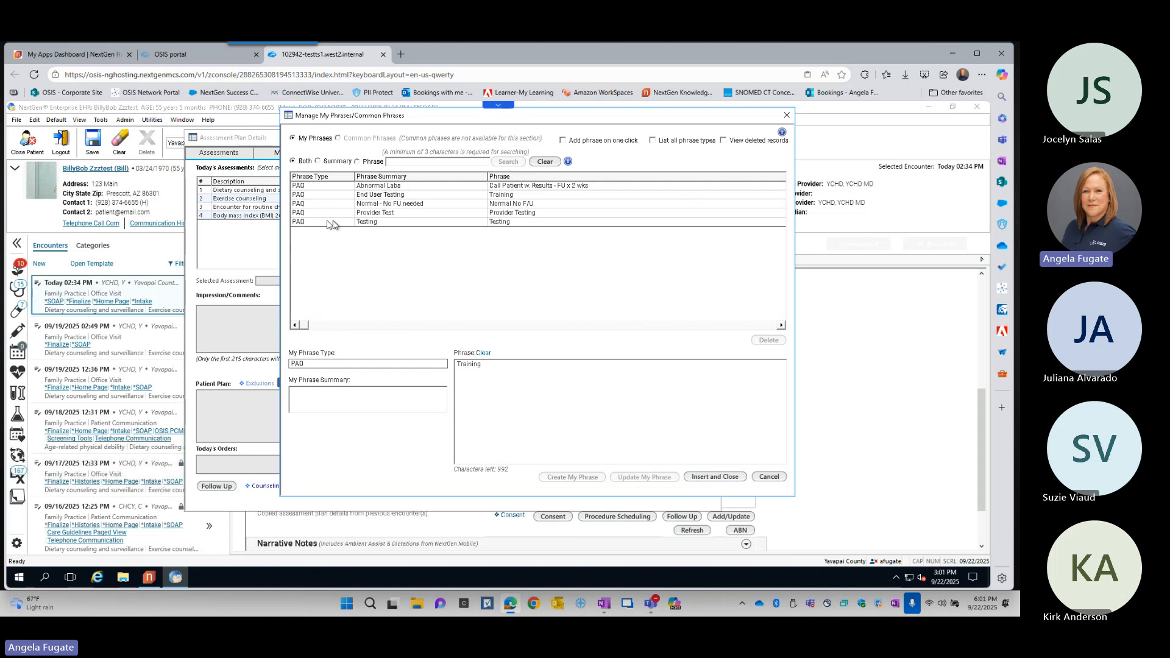
left_click(775, 479)
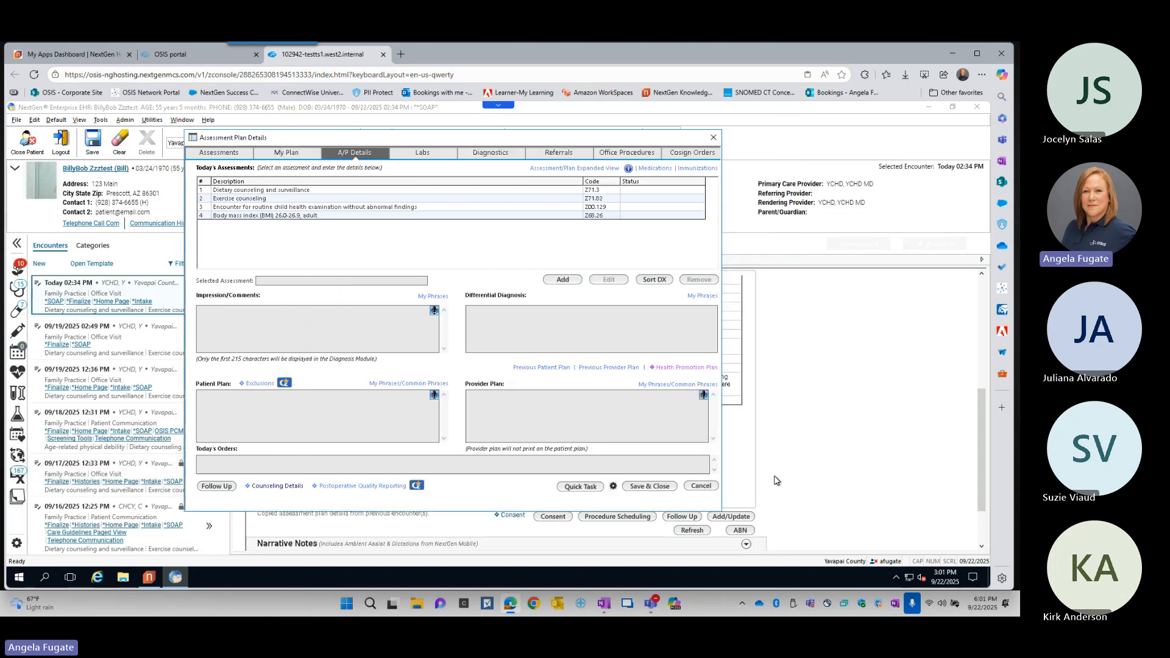
left_click(713, 137)
- Add a comment to the pending Master_Im document using the PAQ phrase "End User Testing" and save it
left_click(434, 140)
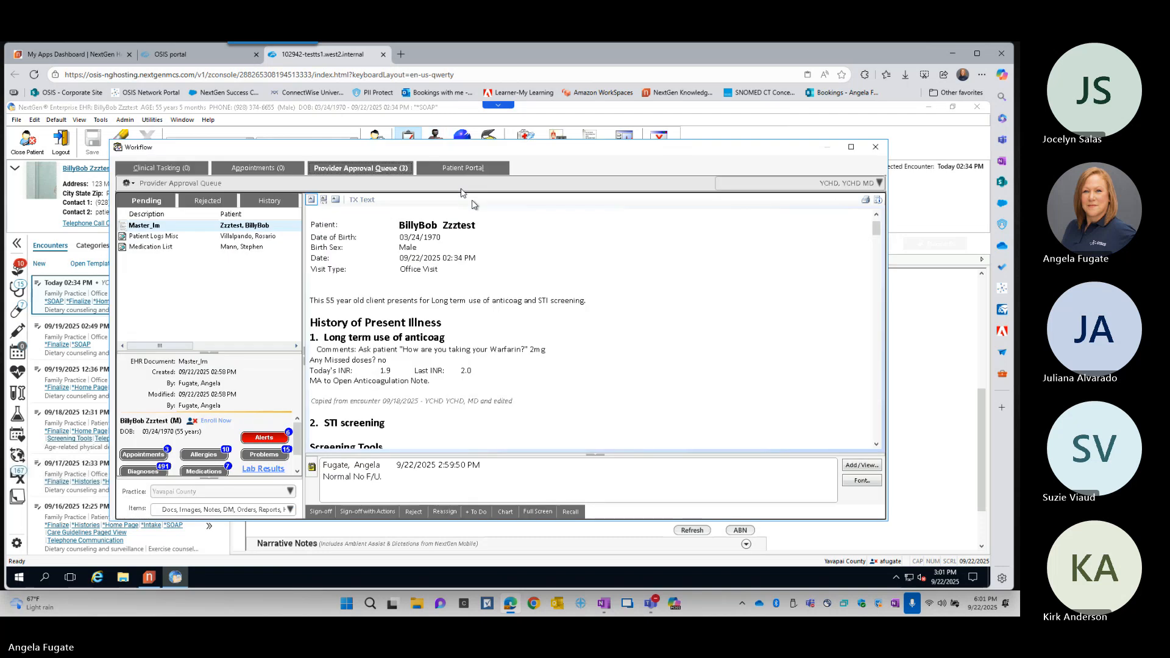
left_click(861, 465)
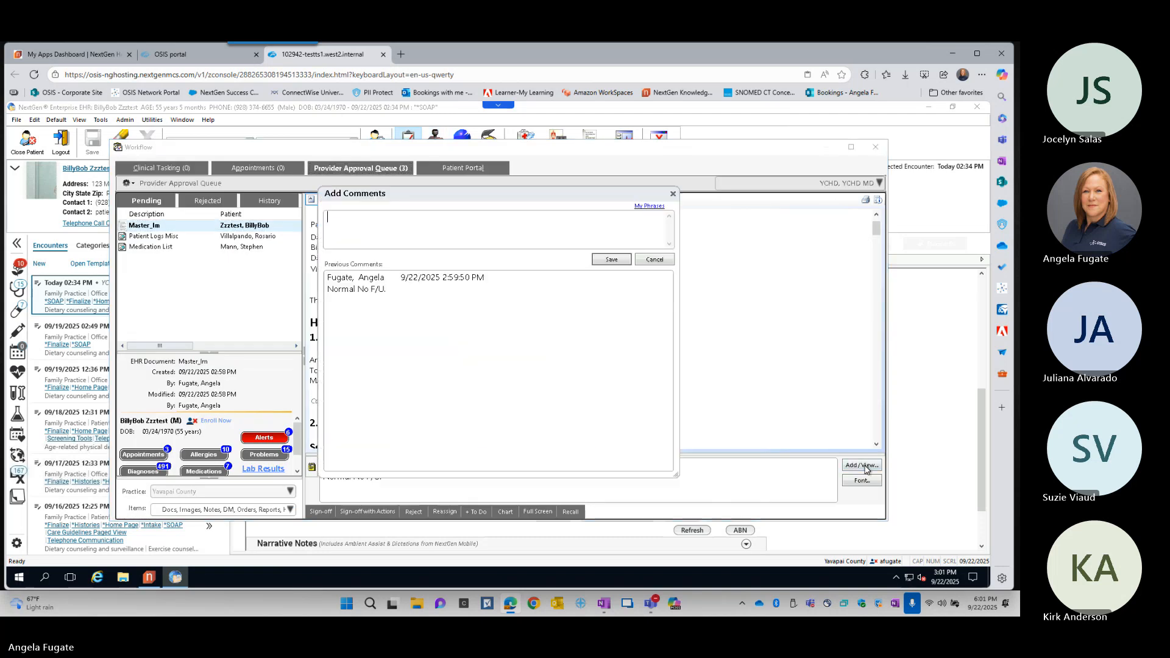
left_click(649, 206)
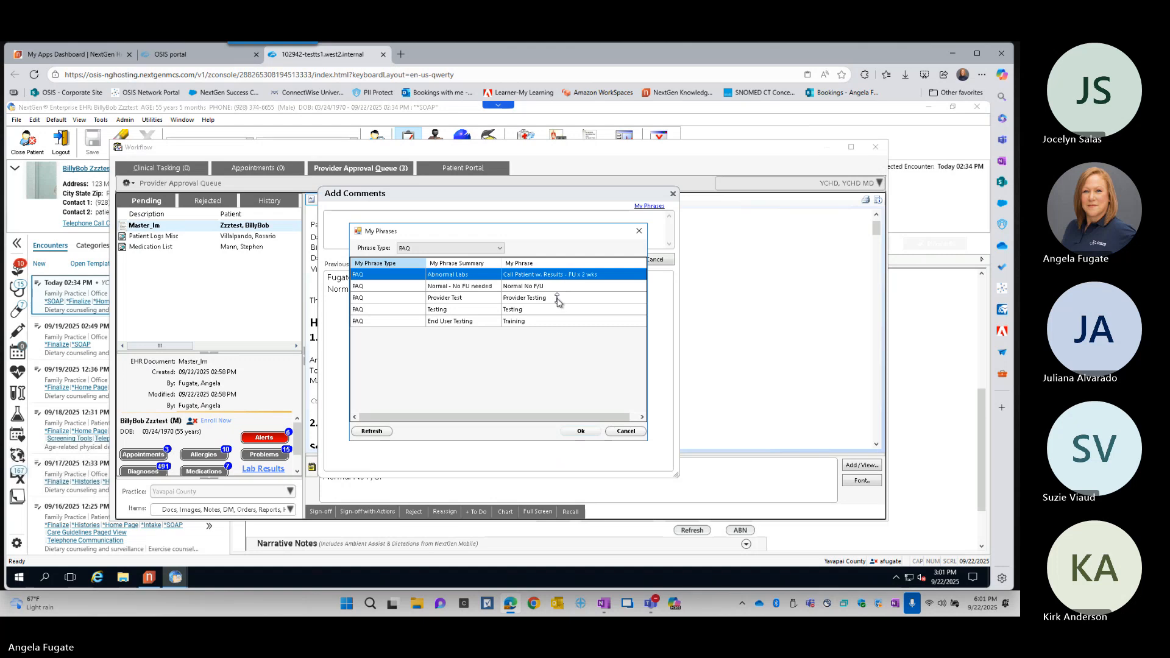
left_click(451, 323)
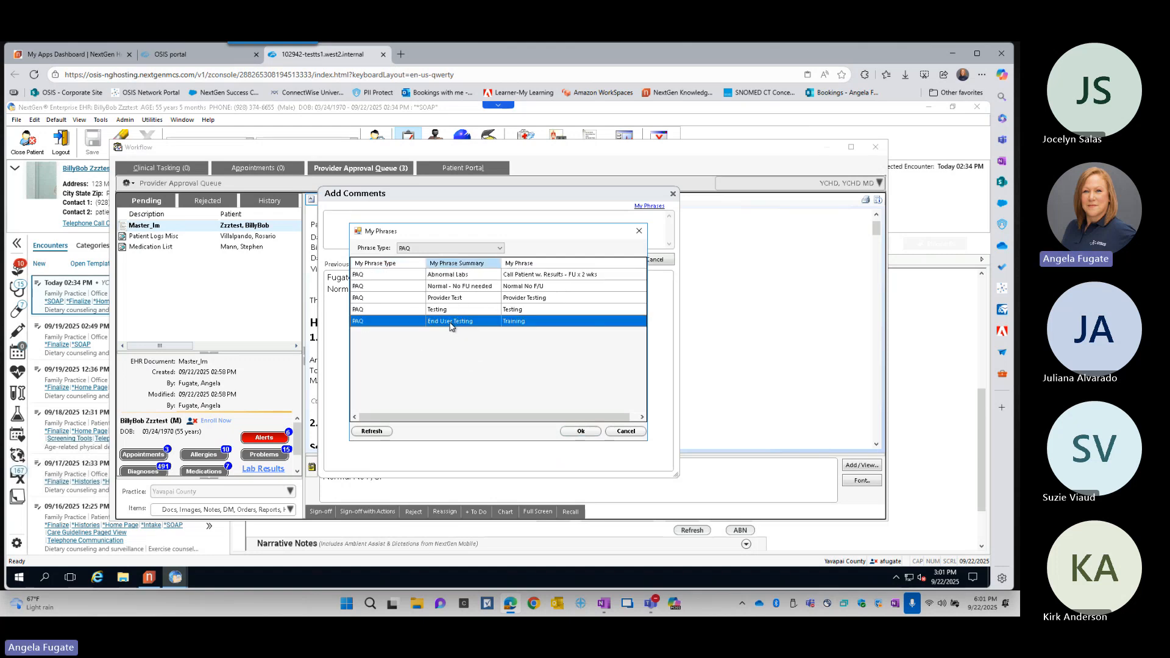
left_click(582, 431)
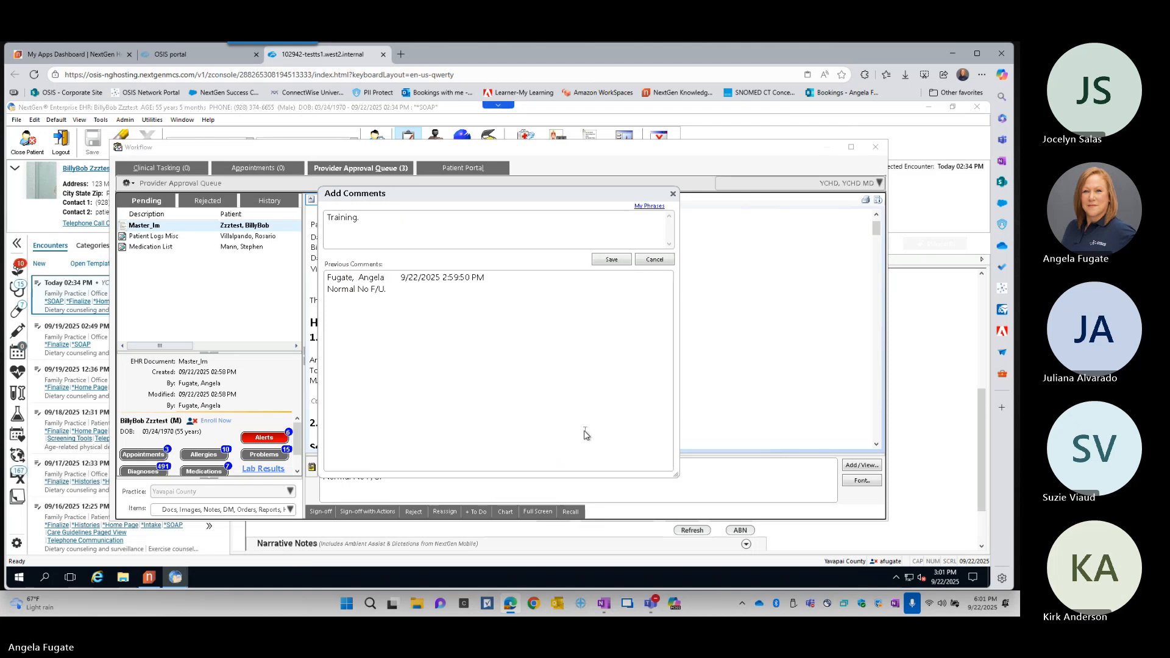
left_click(612, 260)
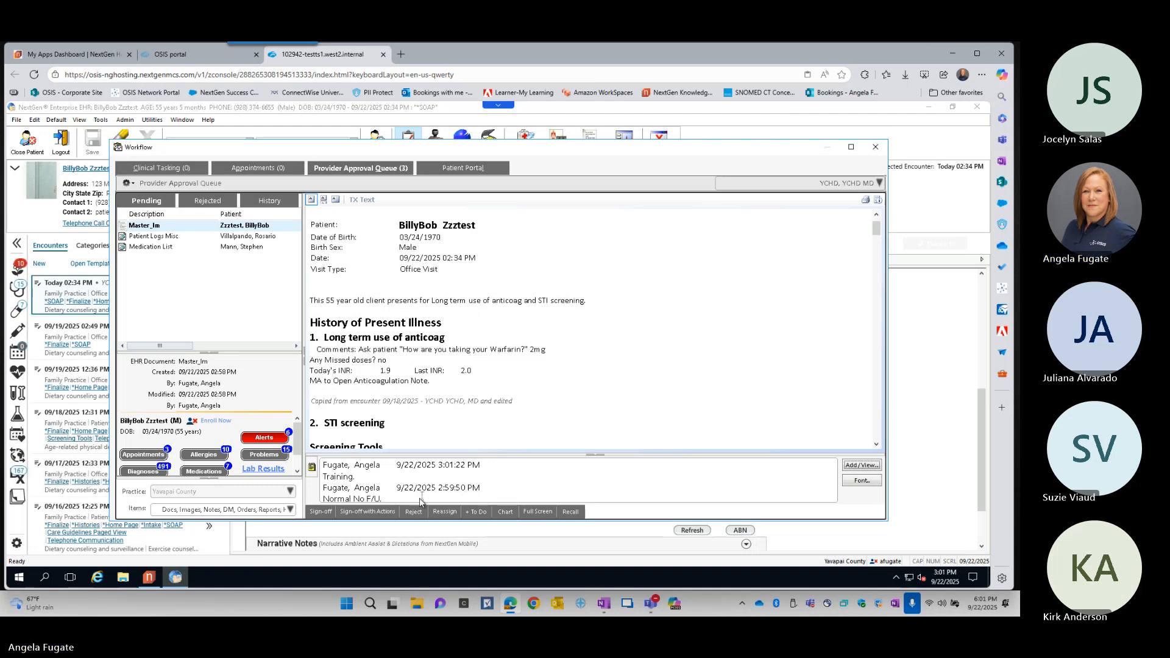
- Sign off the Master_Im document with the Task 1 action, leaving recipients and description empty, and close the approval queue
left_click(368, 512)
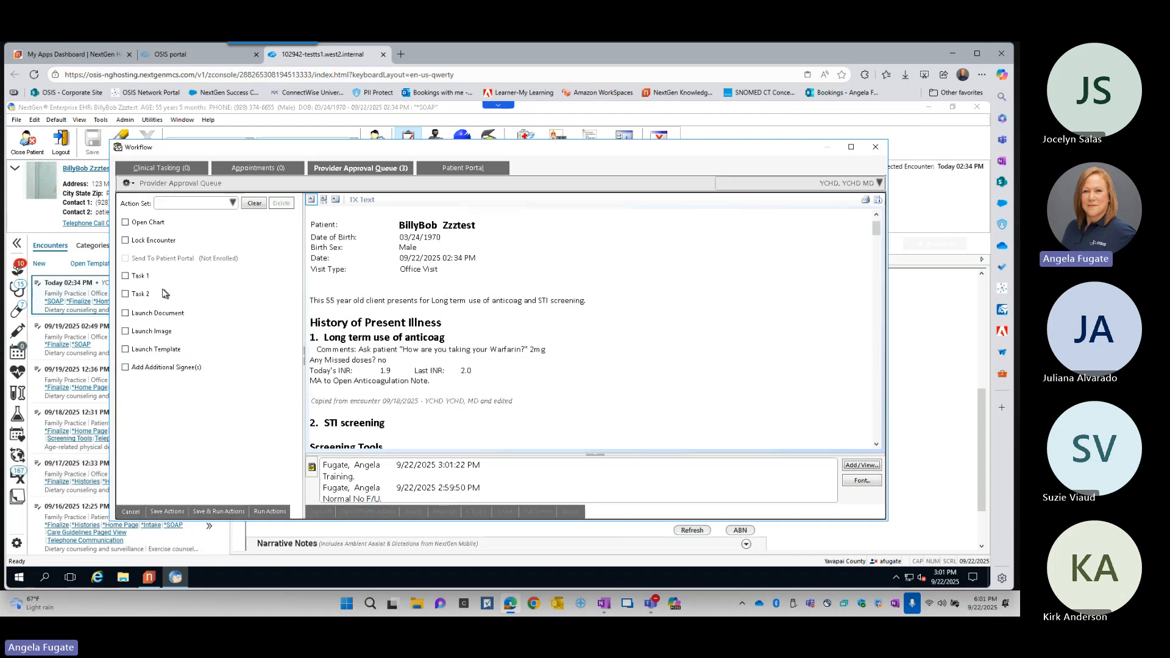
left_click(126, 278)
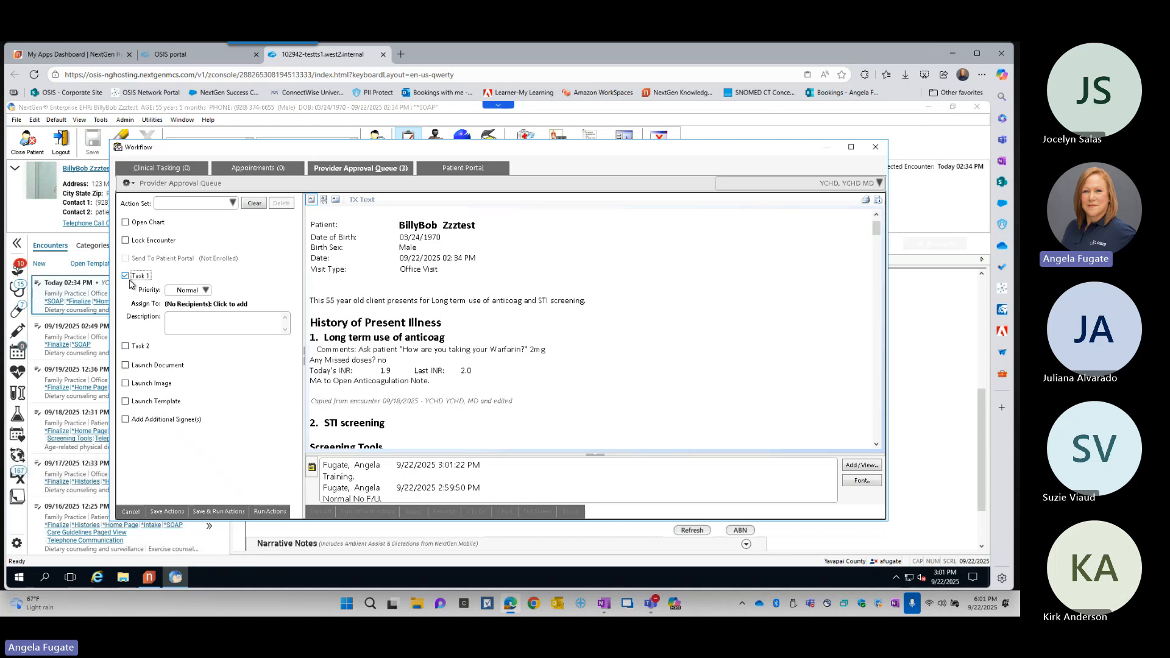
left_click(197, 323)
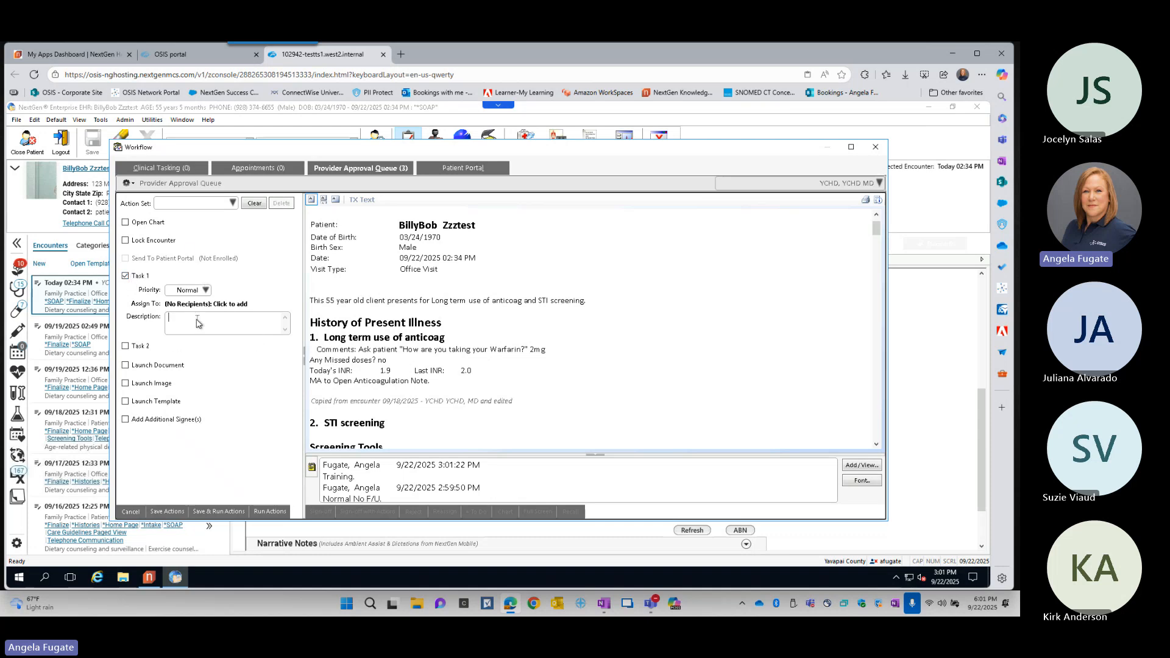
left_click(241, 307)
left_click(270, 512)
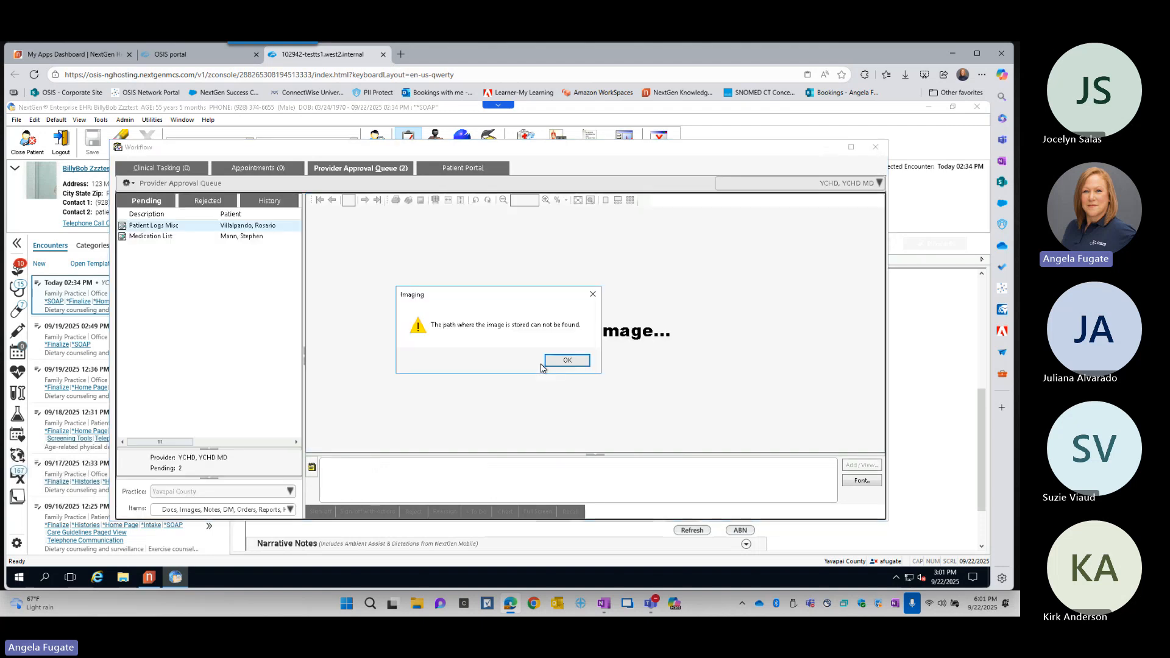
left_click(566, 360)
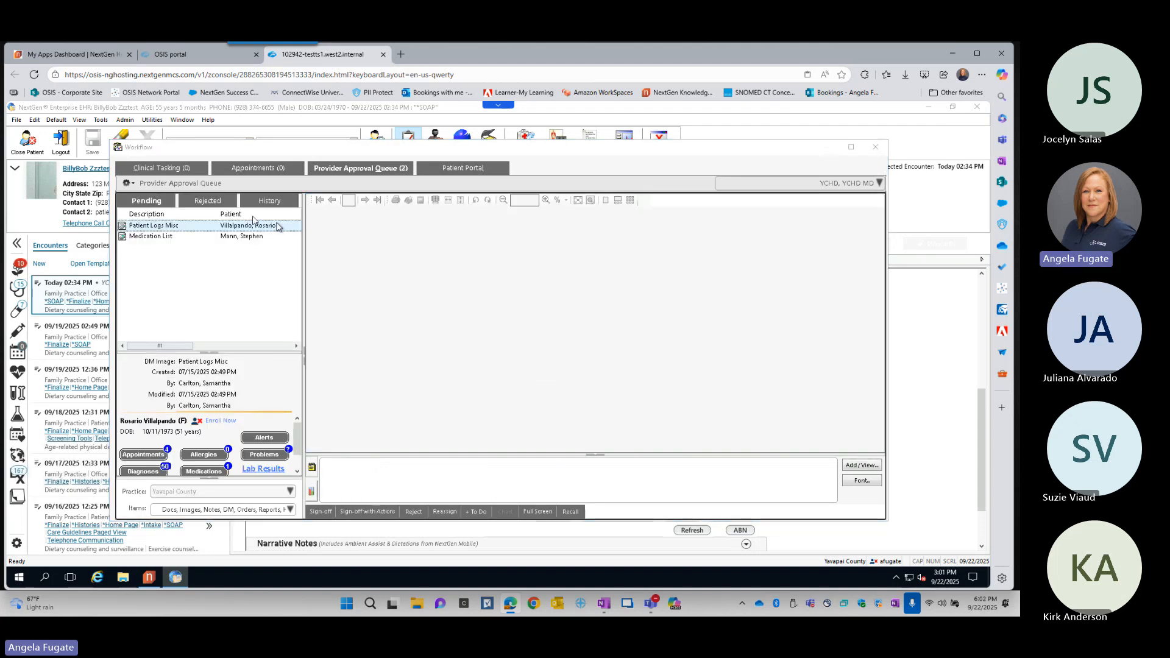
left_click(875, 147)
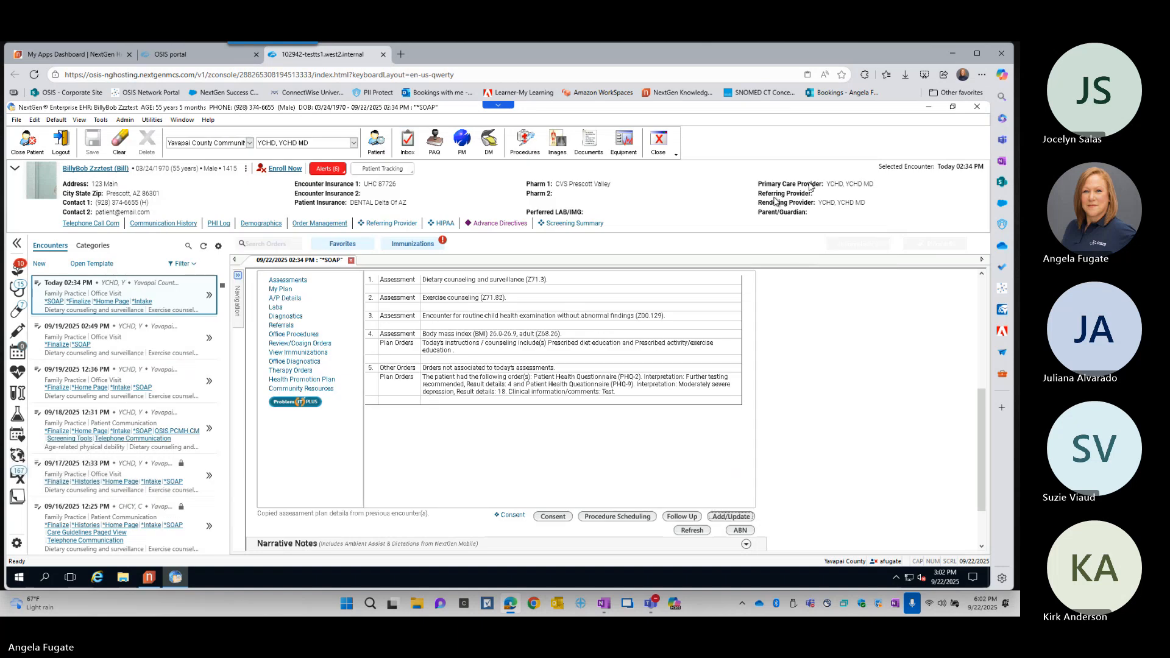
- Preview the summary of today's 02:34 PM encounter and close it
left_click(209, 295)
left_click(240, 303)
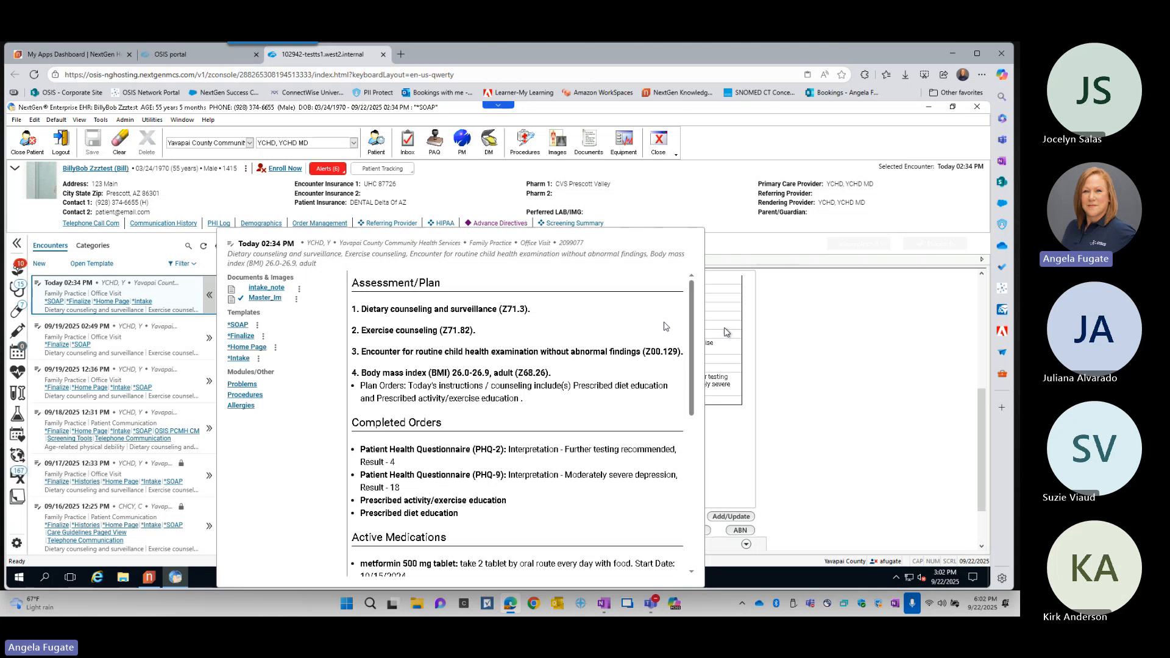
left_click(858, 347)
- Bring up the PAQ Action task in Clinical Tasking and review its previous comments without adding one
left_click(409, 145)
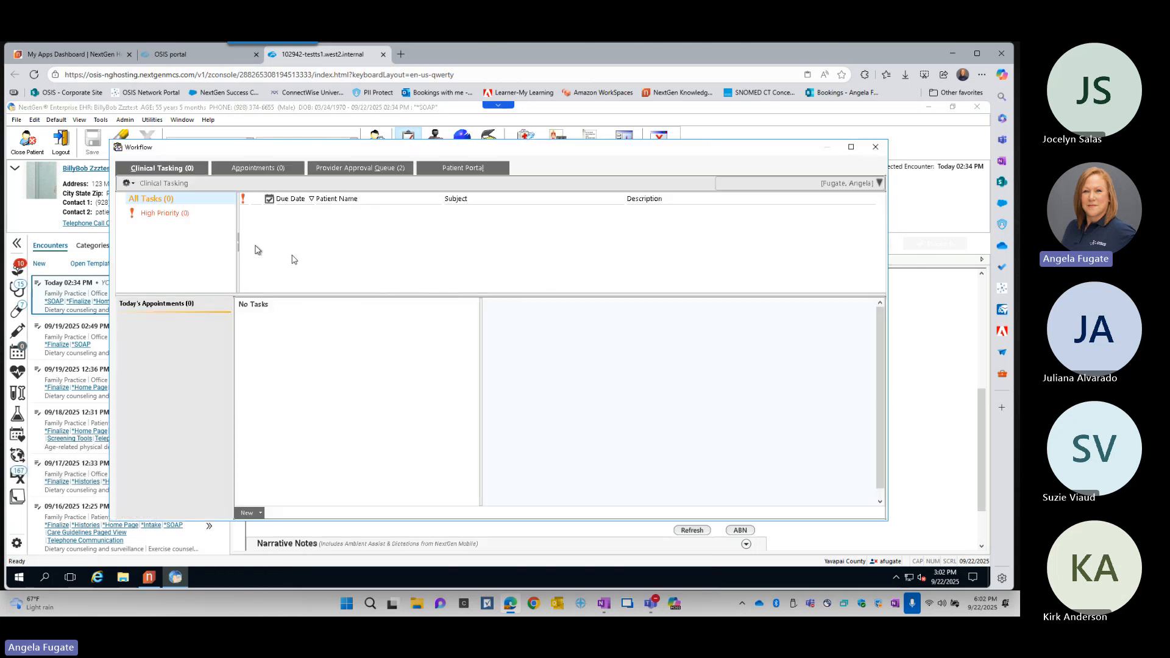
left_click(128, 183)
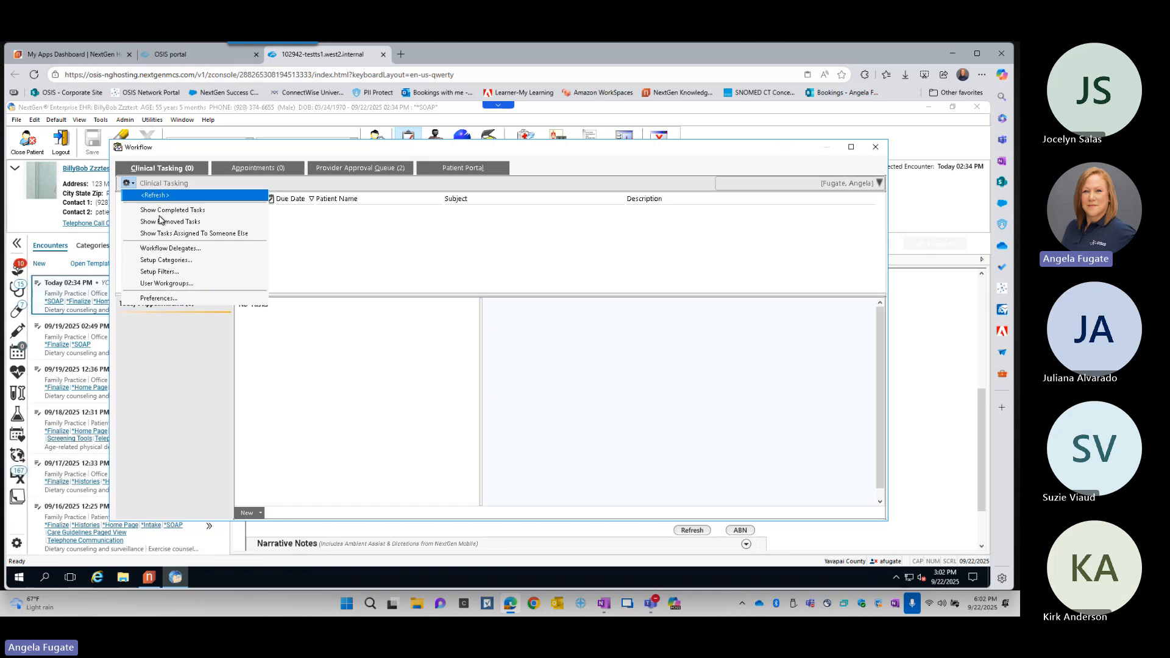
left_click(530, 265)
left_click(371, 165)
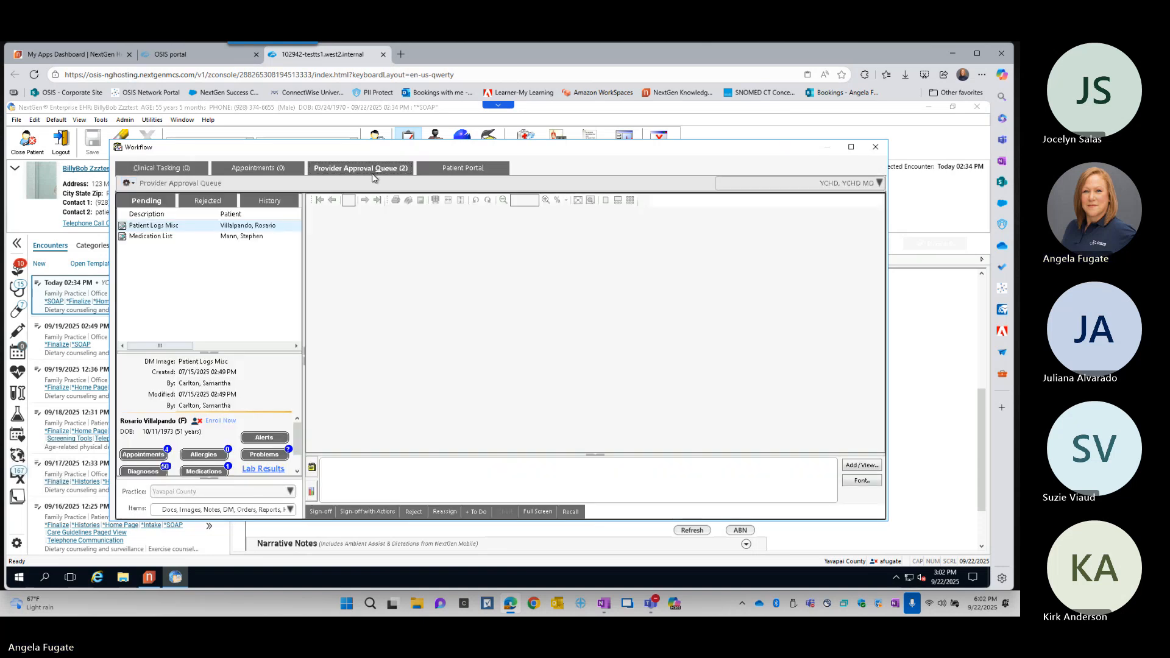
left_click(157, 170)
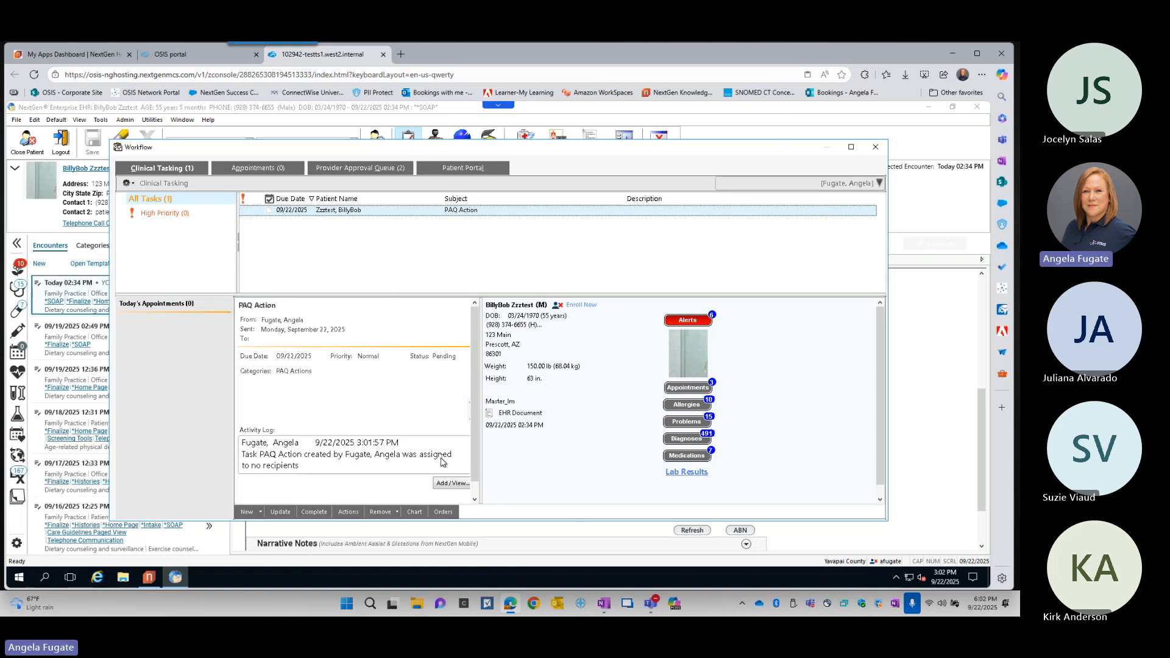
scroll(331, 463, "down", 1)
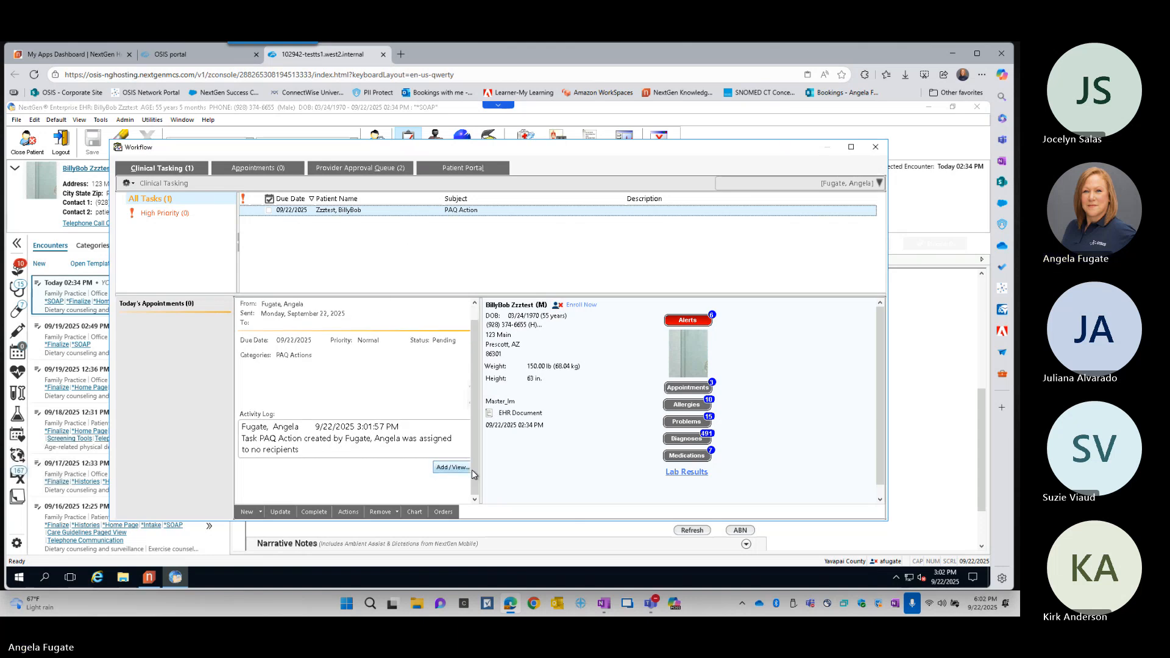
left_click(451, 466)
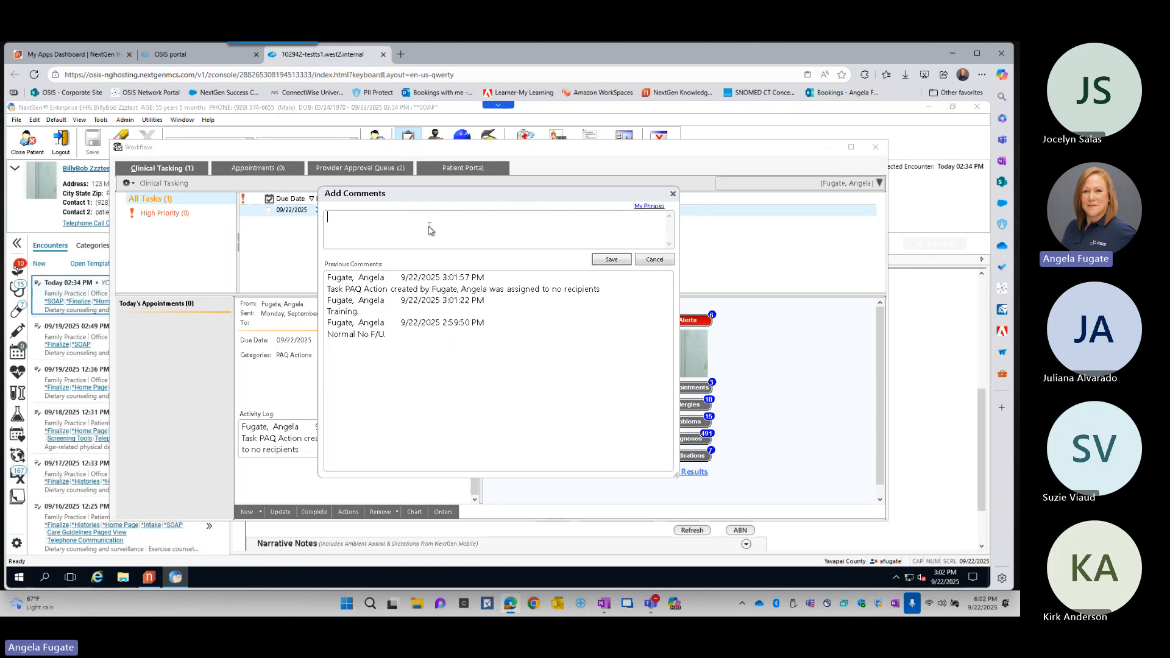
left_click(673, 194)
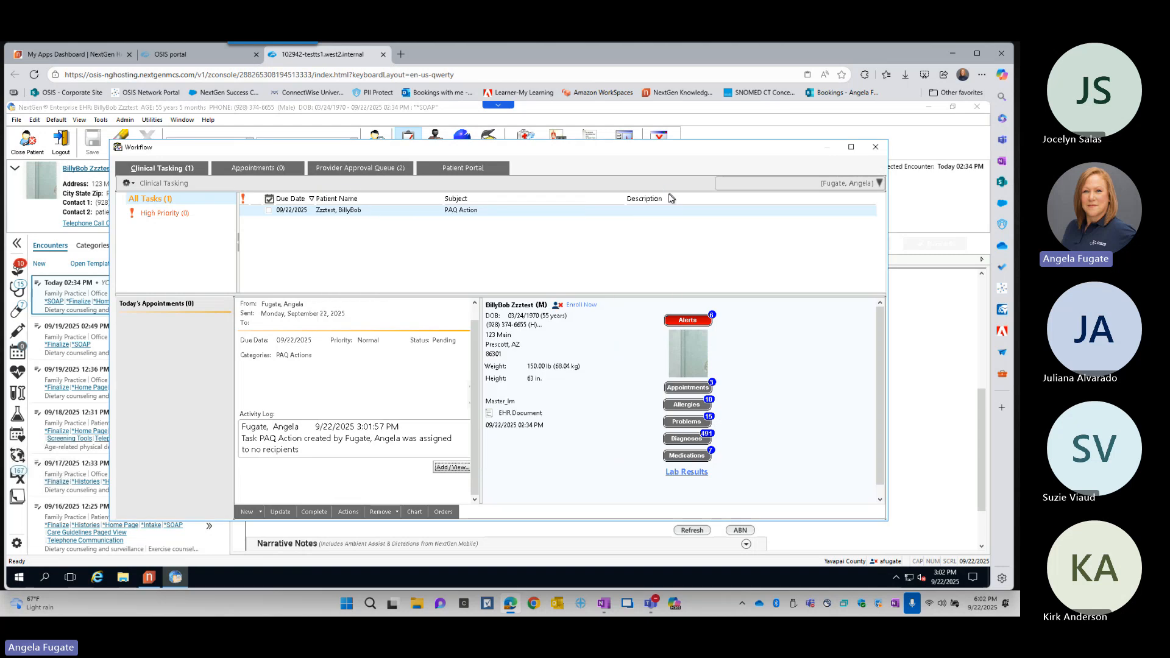
- Mark the PAQ Action task as completed, close the workflow window and return to the SOAP template's General section
left_click(418, 513)
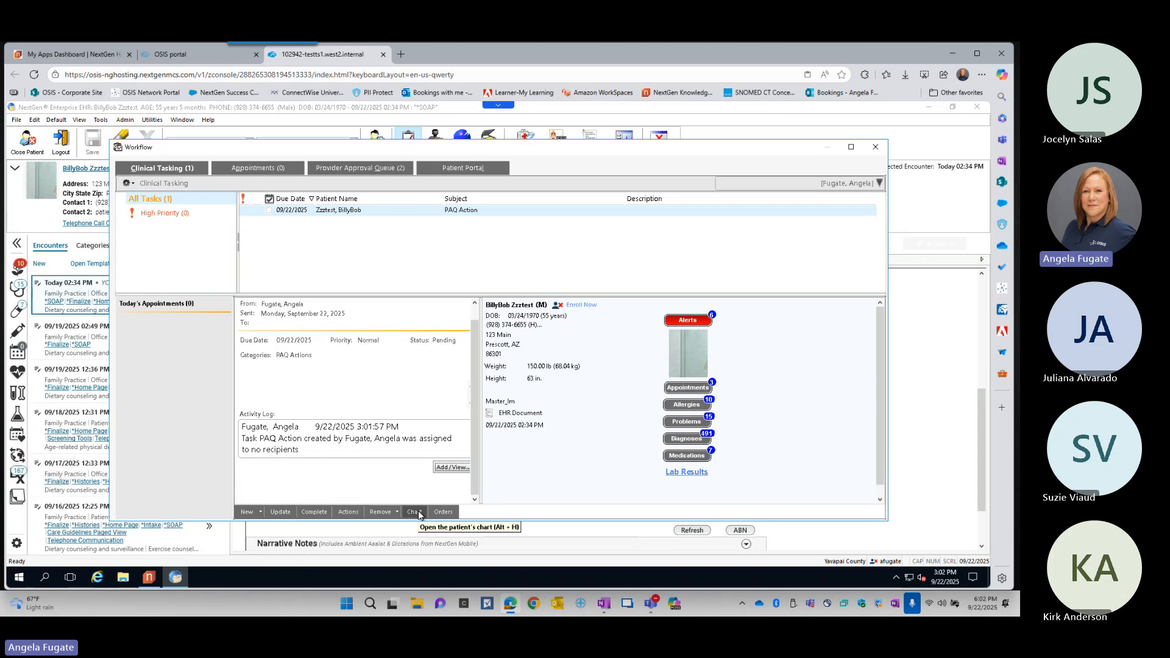
left_click(320, 513)
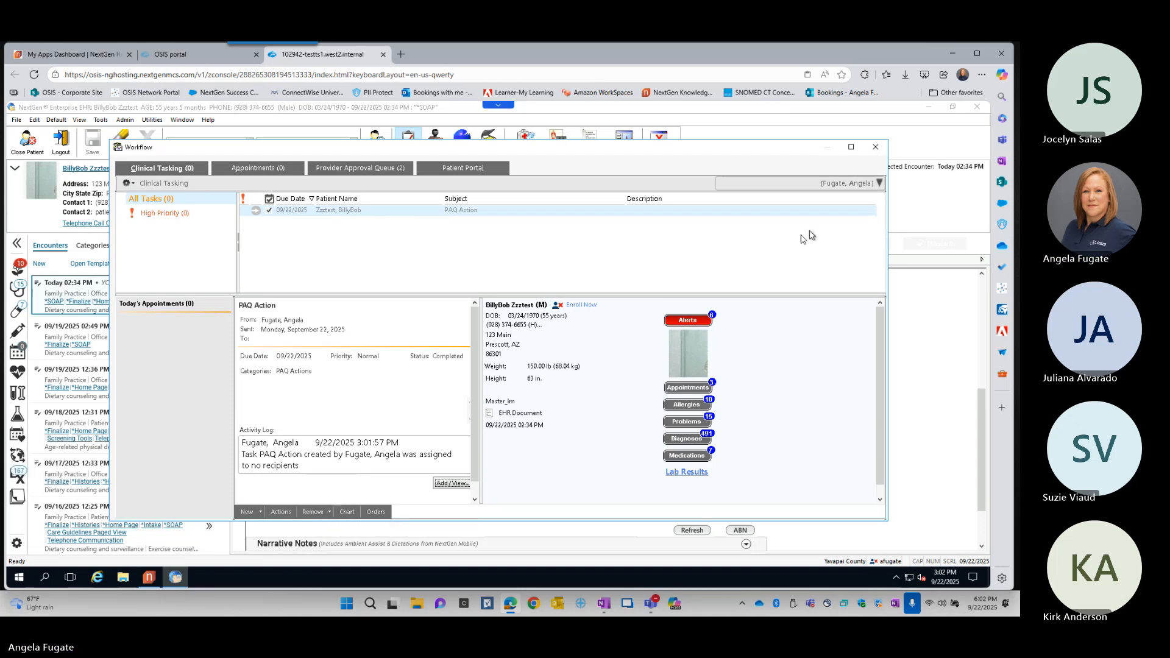
left_click(875, 150)
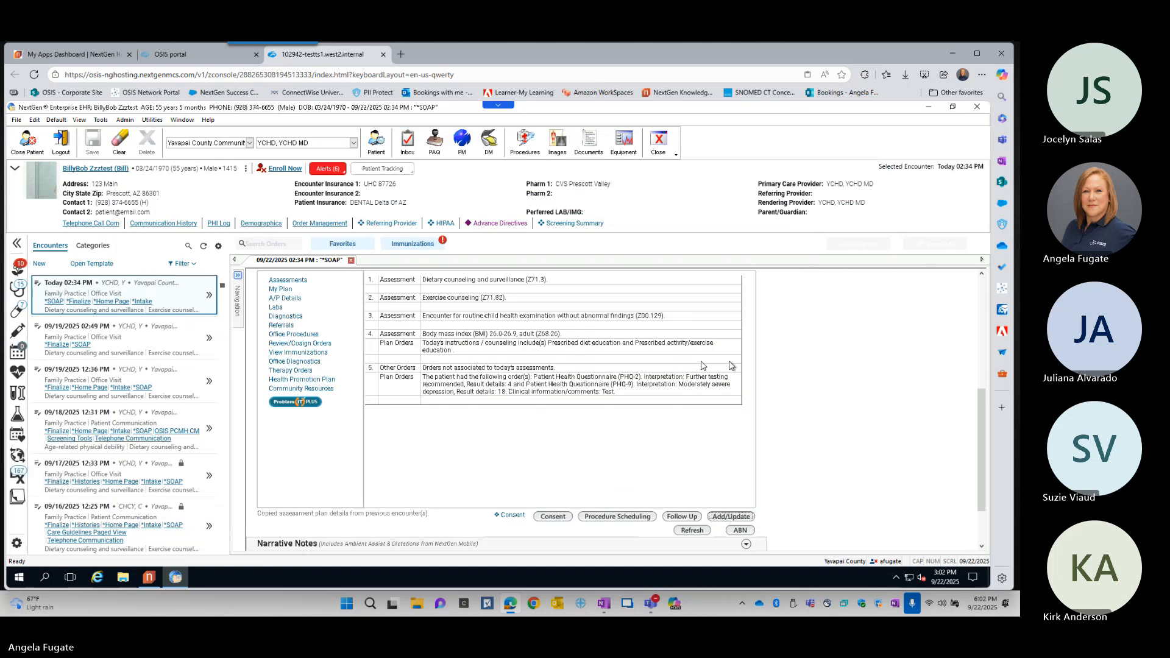
scroll(859, 372, "up", 4)
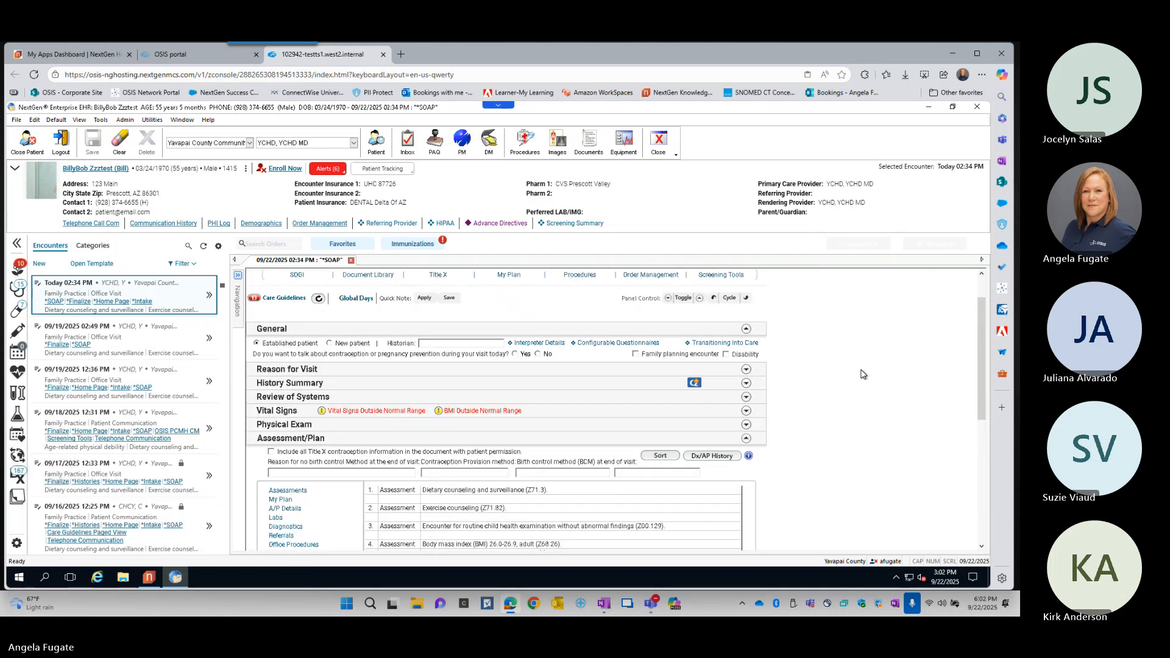